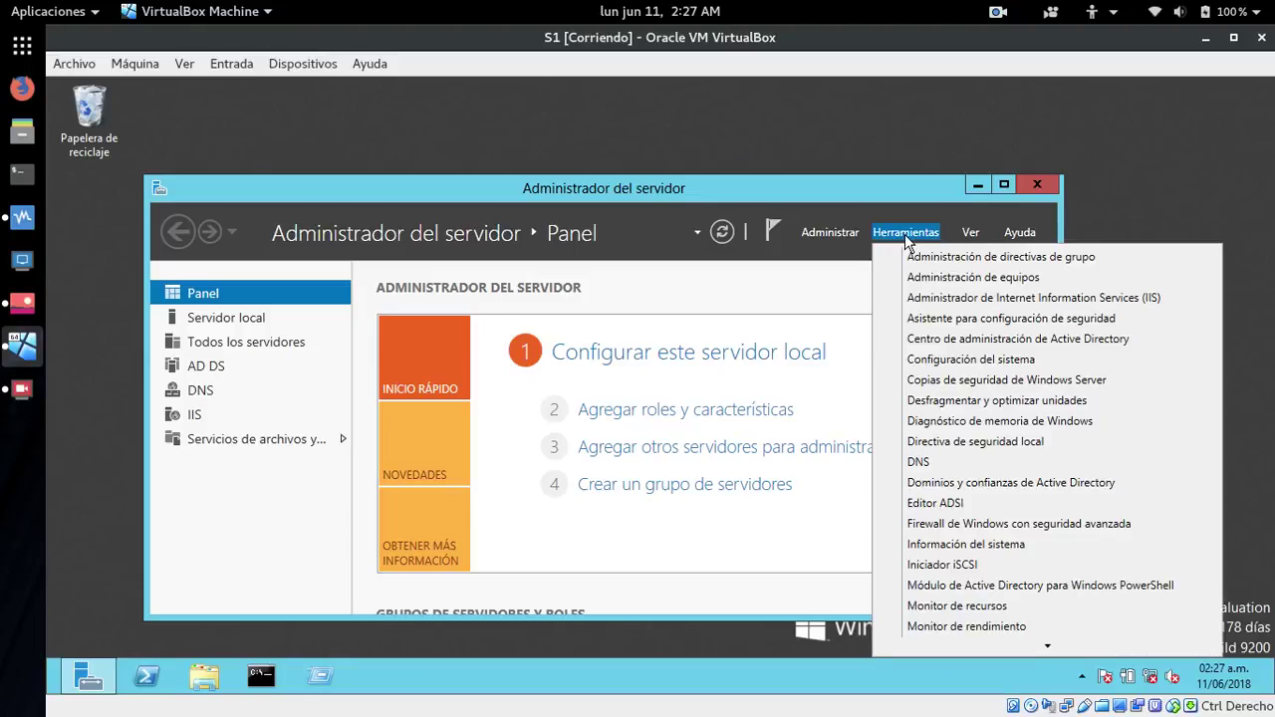
# - Open Active Directory Users and Computers from Herramientas and expand the asadextre.com domain
pyautogui.moveTo(1048, 644)
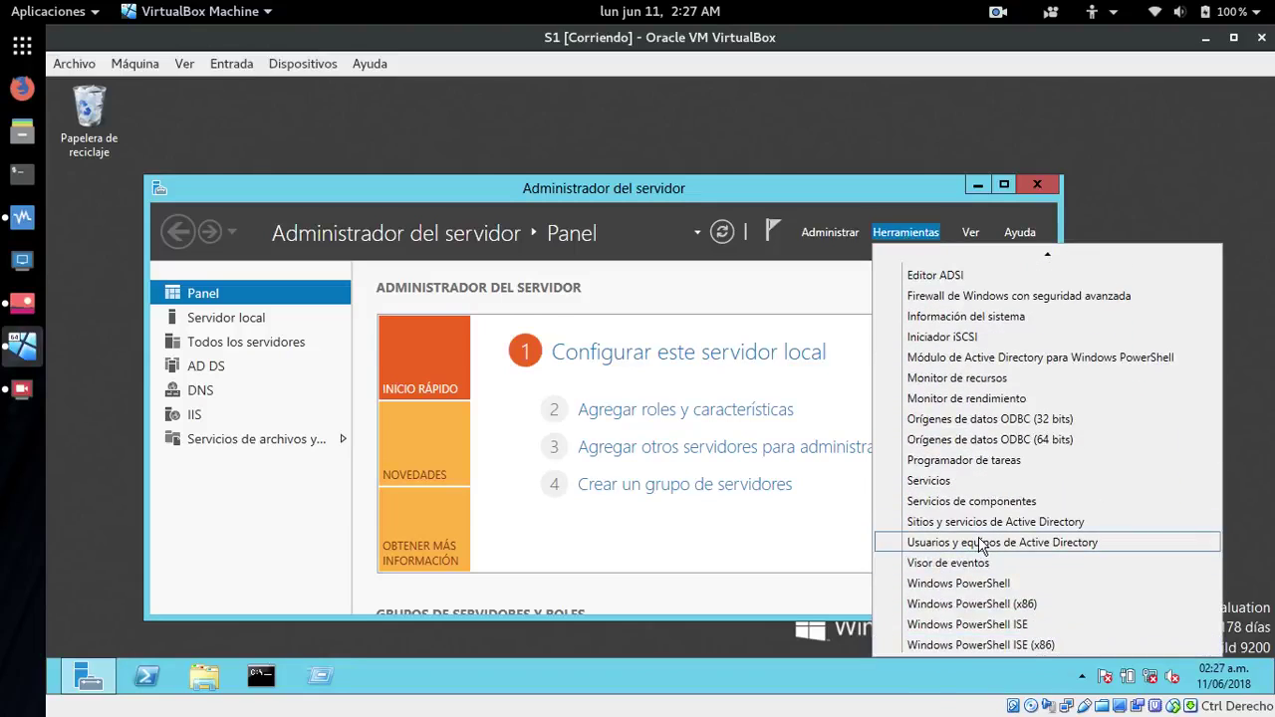
pyautogui.click(972, 547)
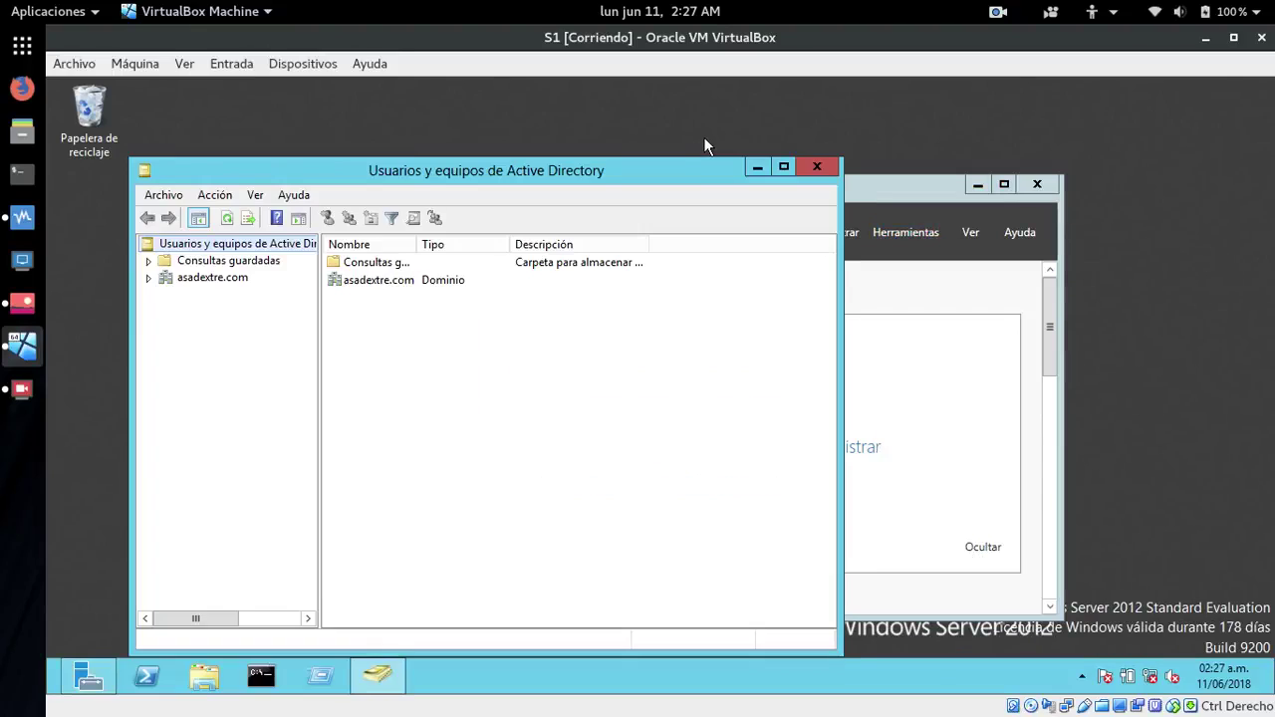
pyautogui.click(147, 279)
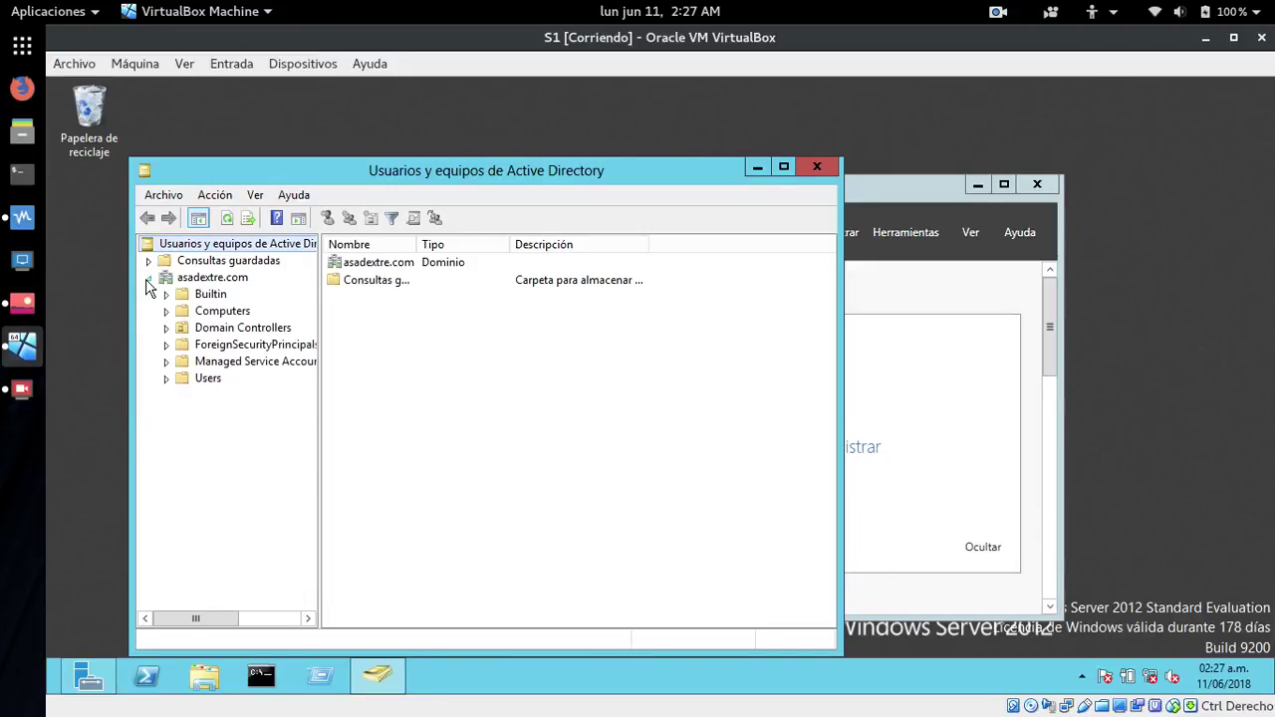
# - Start a new user in the Users container named soporte, with logon name soporte
pyautogui.rightClick(182, 379)
pyautogui.moveTo(312, 432)
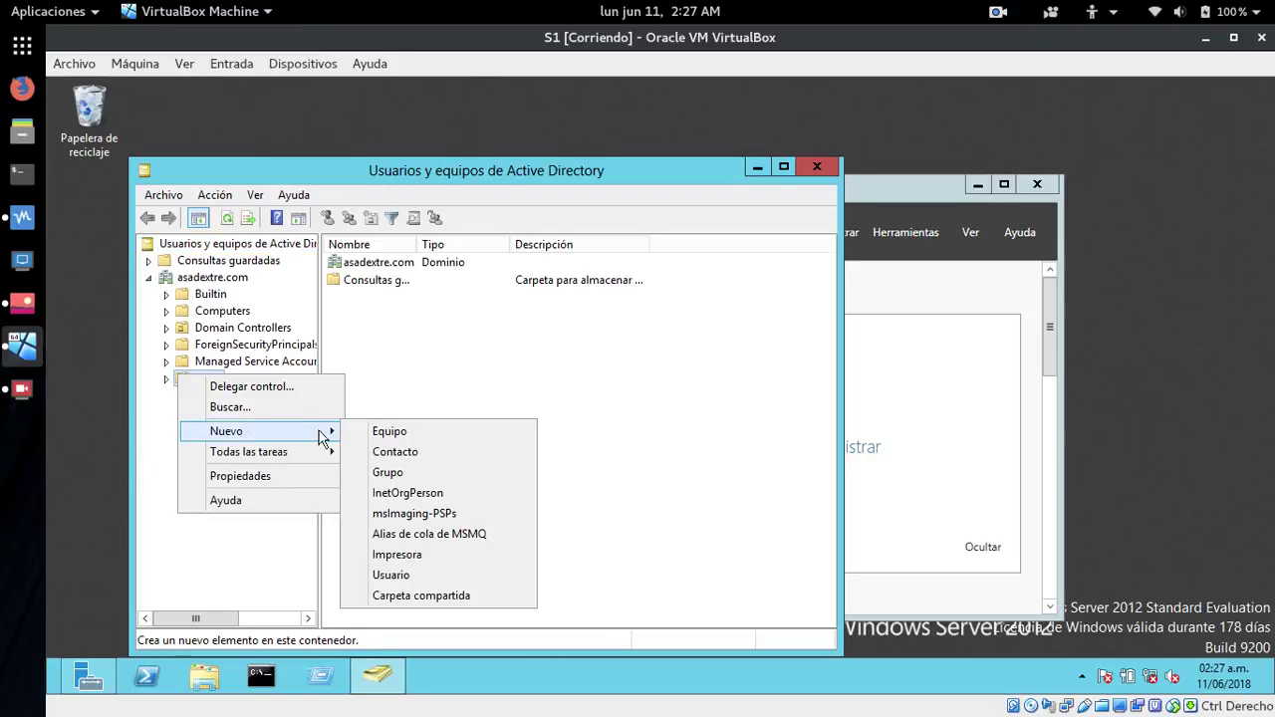
pyautogui.click(399, 576)
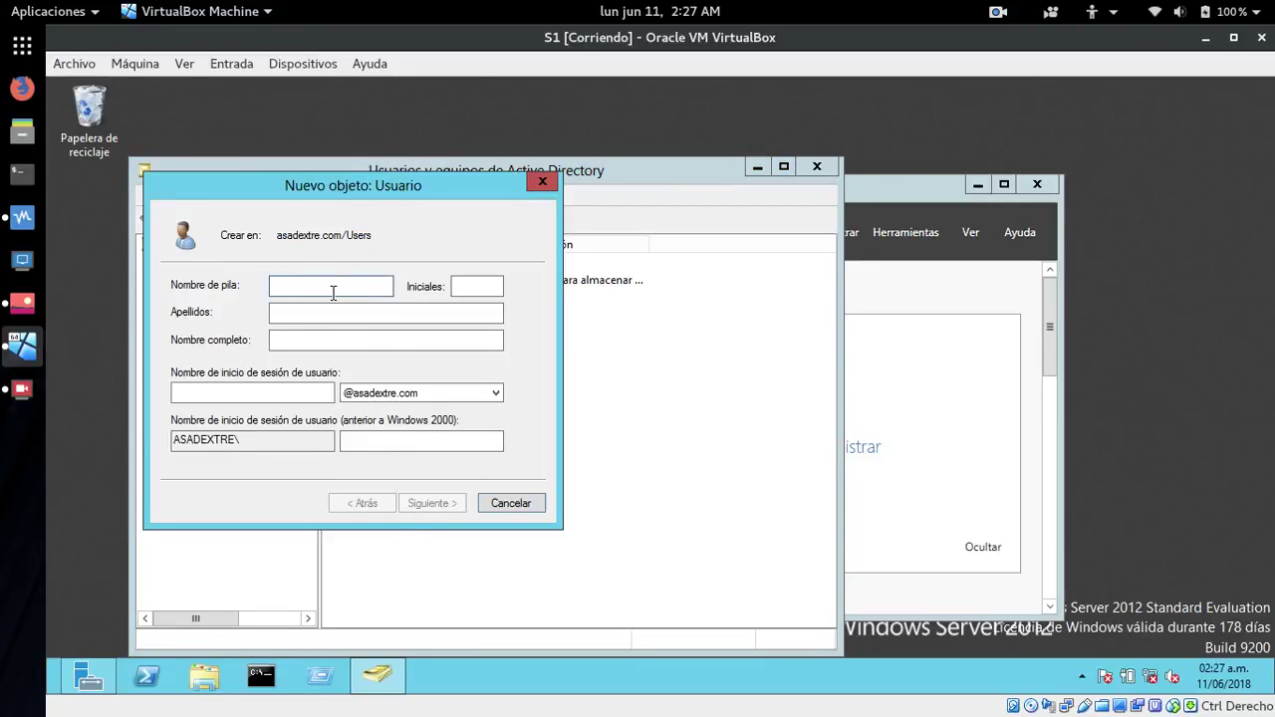
pyautogui.write('sopo')
pyautogui.click(254, 395)
pyautogui.write('soporte')
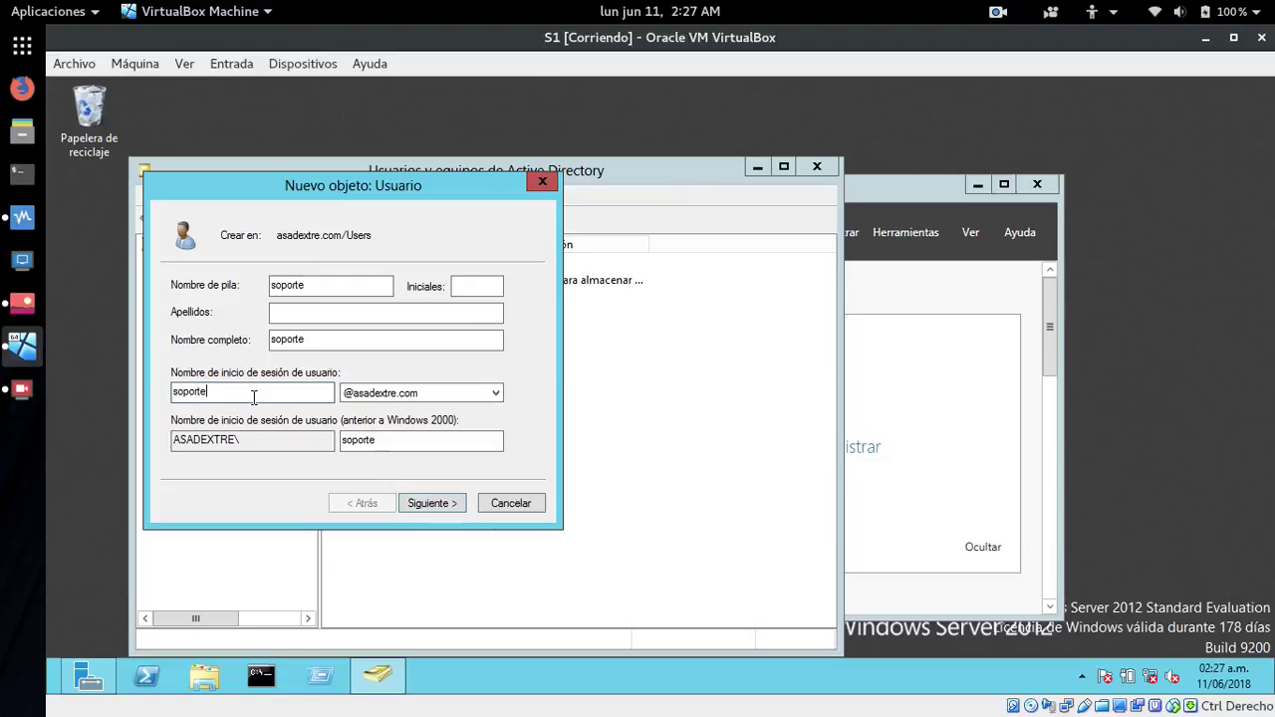
pyautogui.click(419, 504)
# - Set and confirm the account password, with no change required at next logon, and finish
pyautogui.click(176, 346)
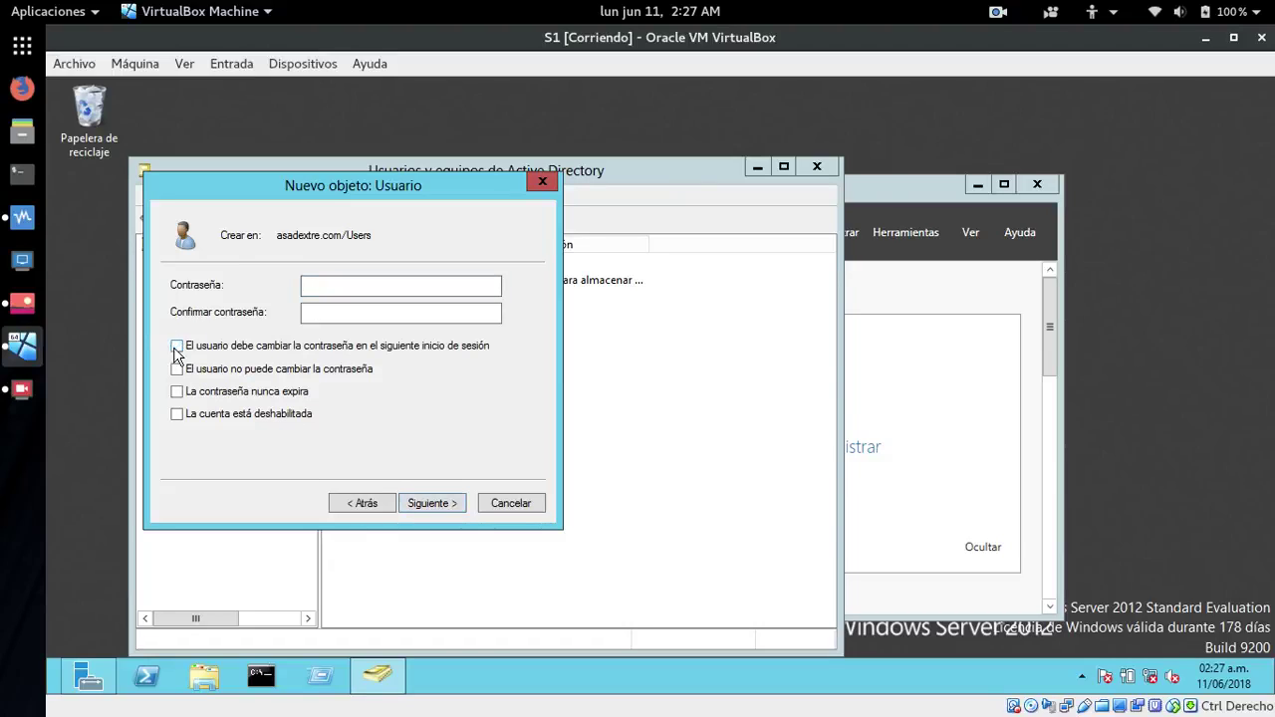
pyautogui.click(325, 291)
pyautogui.press('Tab')
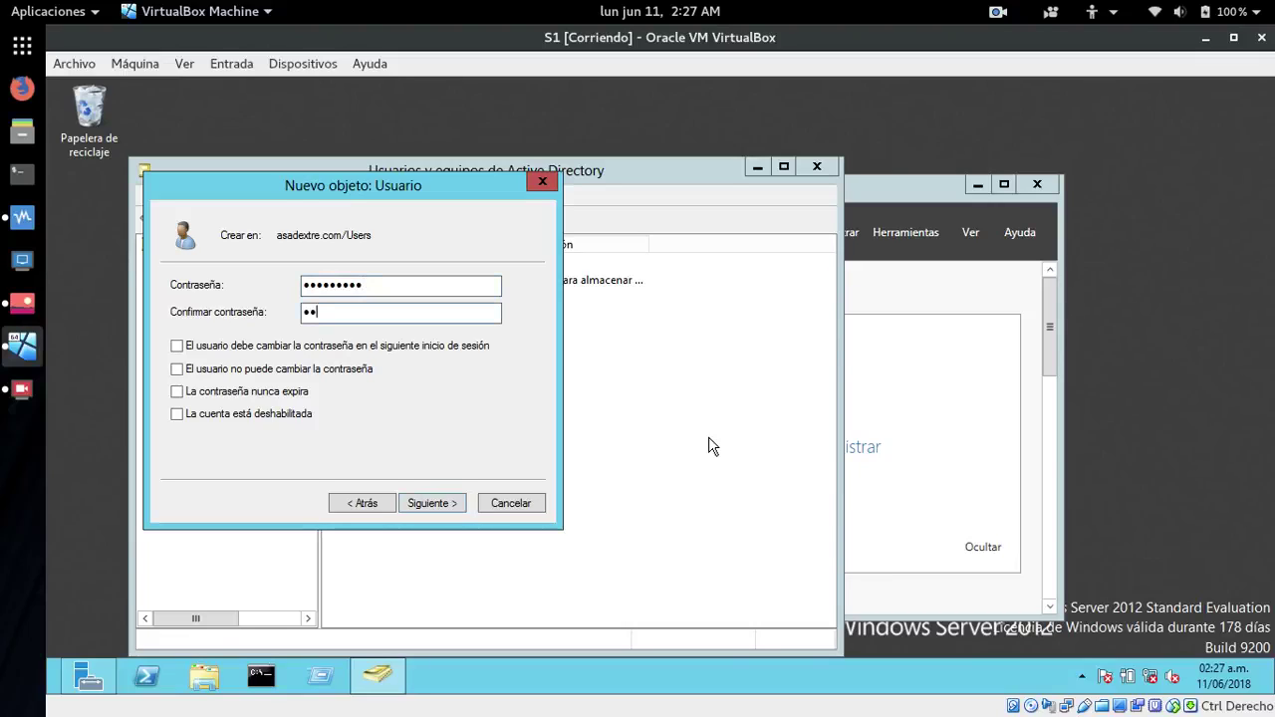
pyautogui.write('••••••••')
pyautogui.click(430, 504)
pyautogui.click(431, 504)
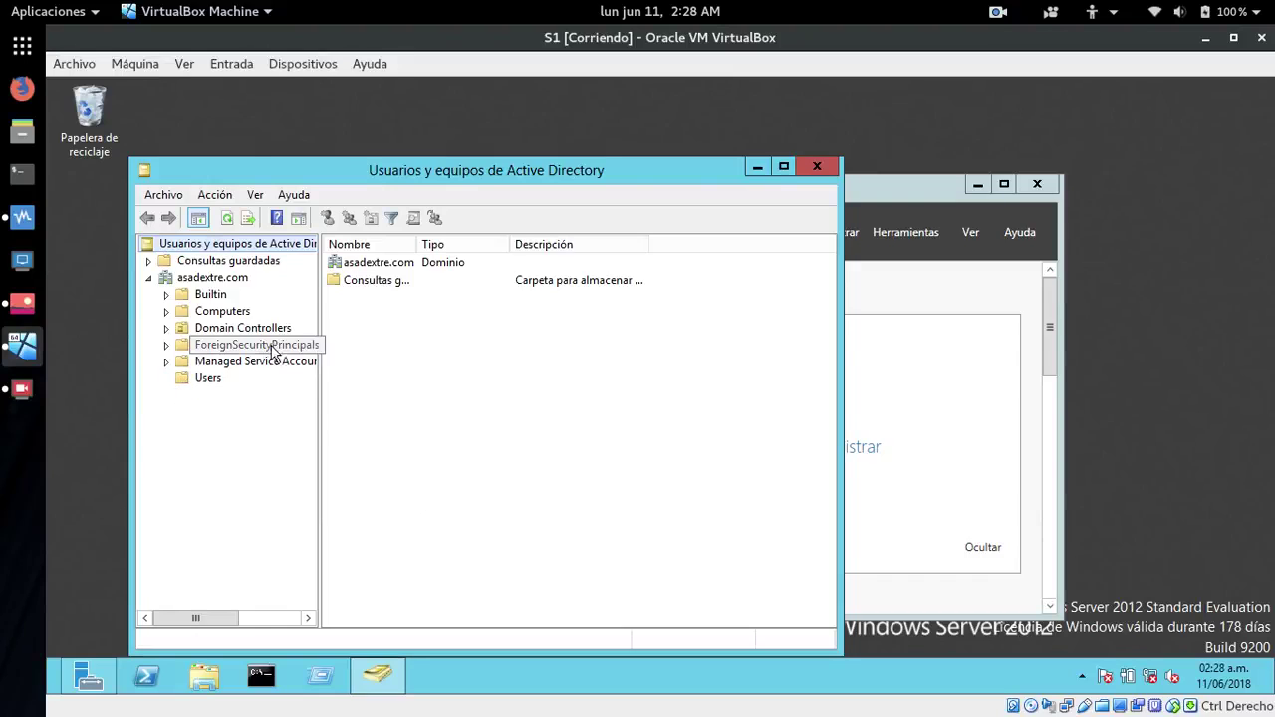
# - Find the soporte account in Users and view its Propiedades without changes
pyautogui.click(185, 381)
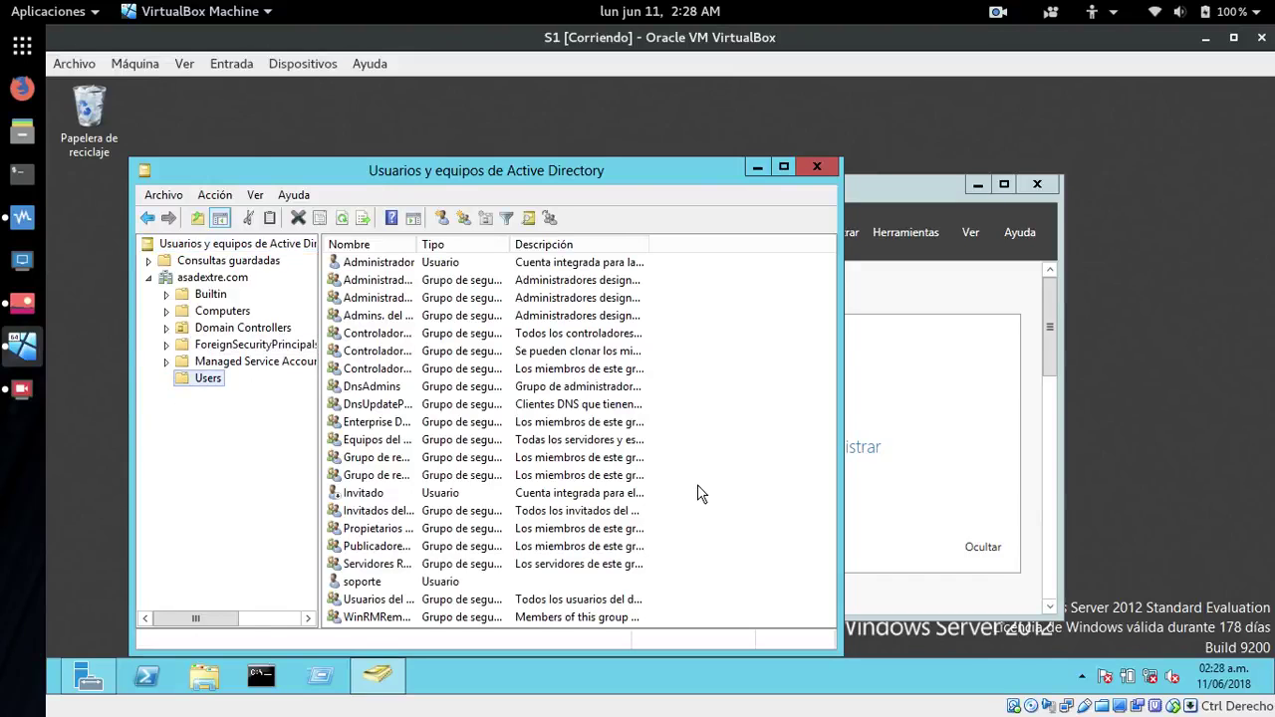
pyautogui.click(353, 582)
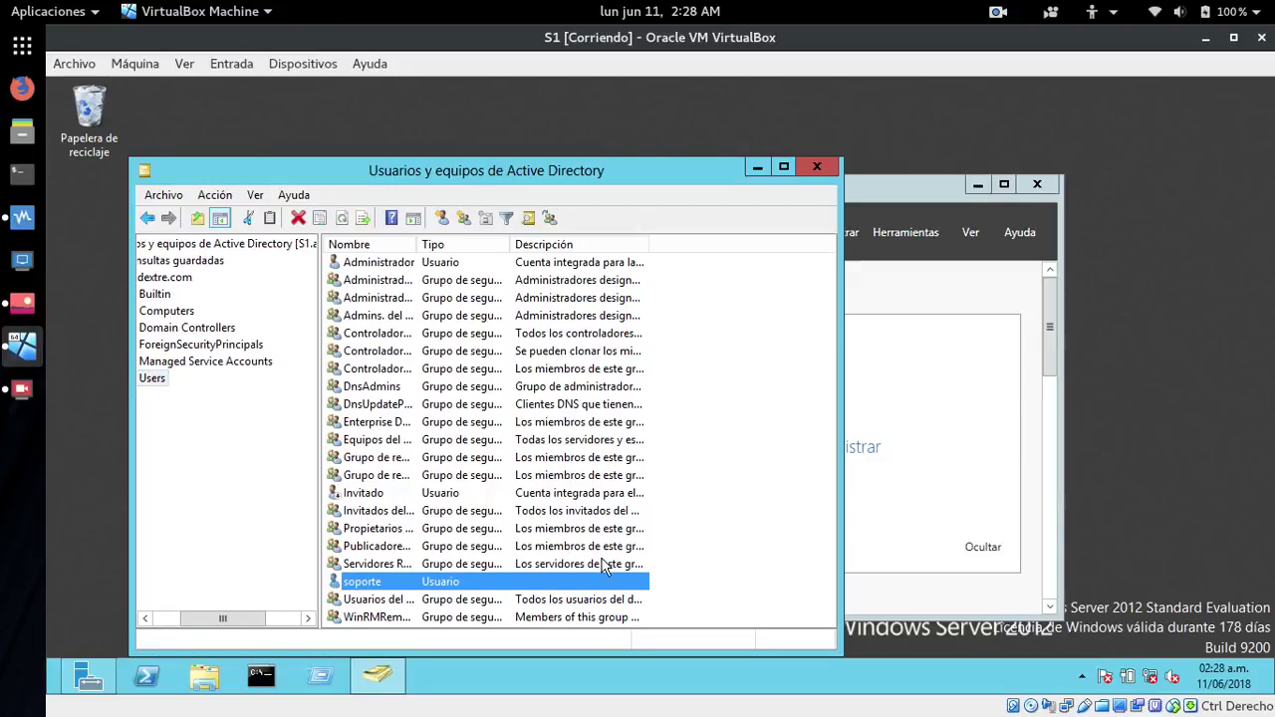
pyautogui.rightClick(358, 585)
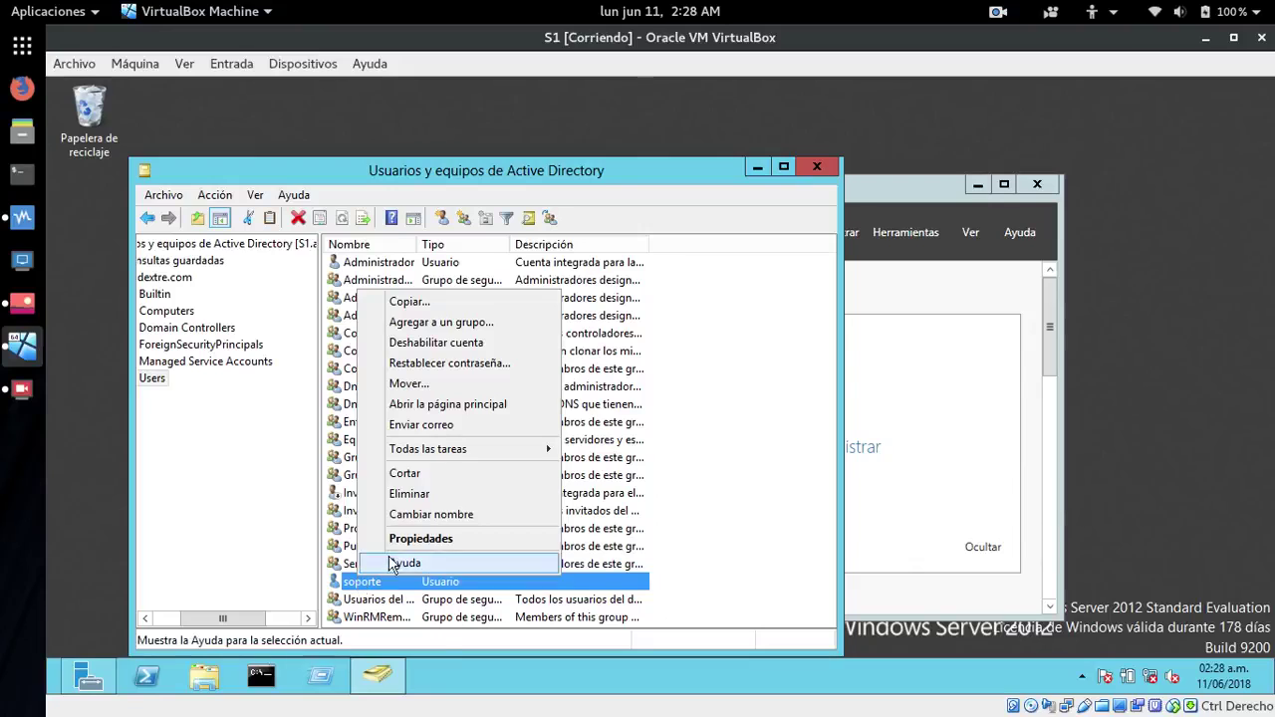
pyautogui.click(410, 537)
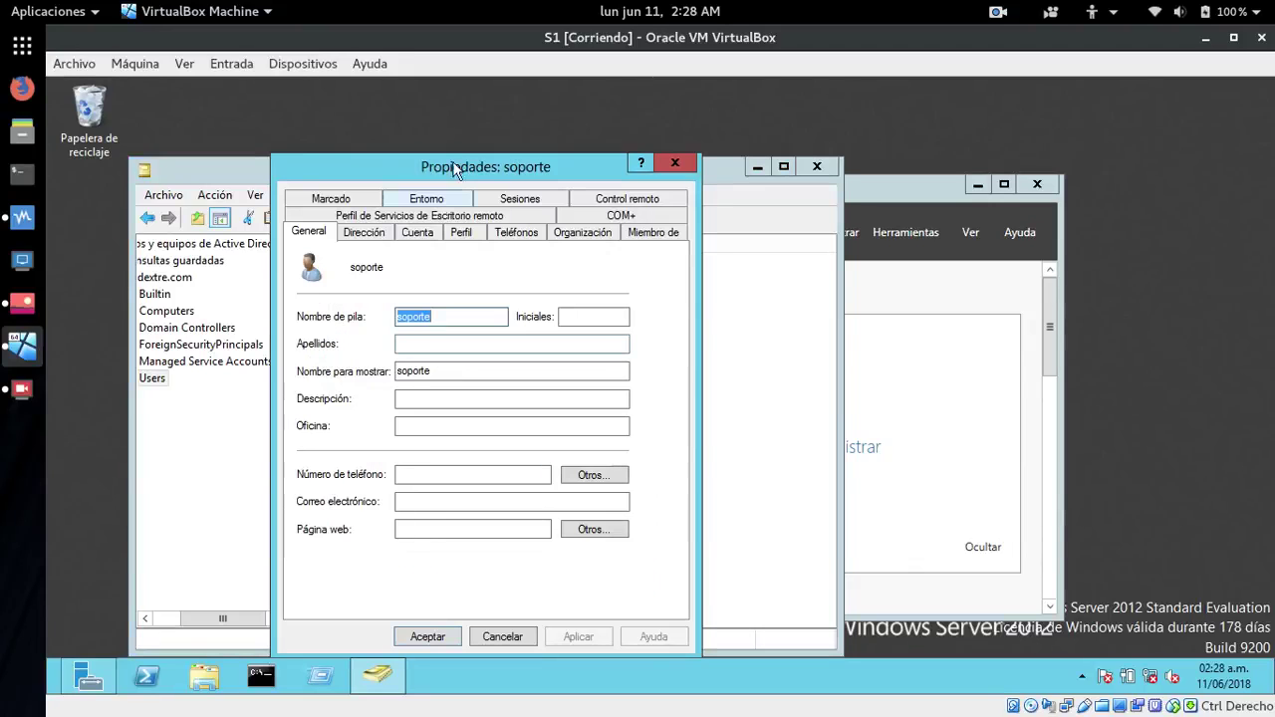
pyautogui.click(673, 165)
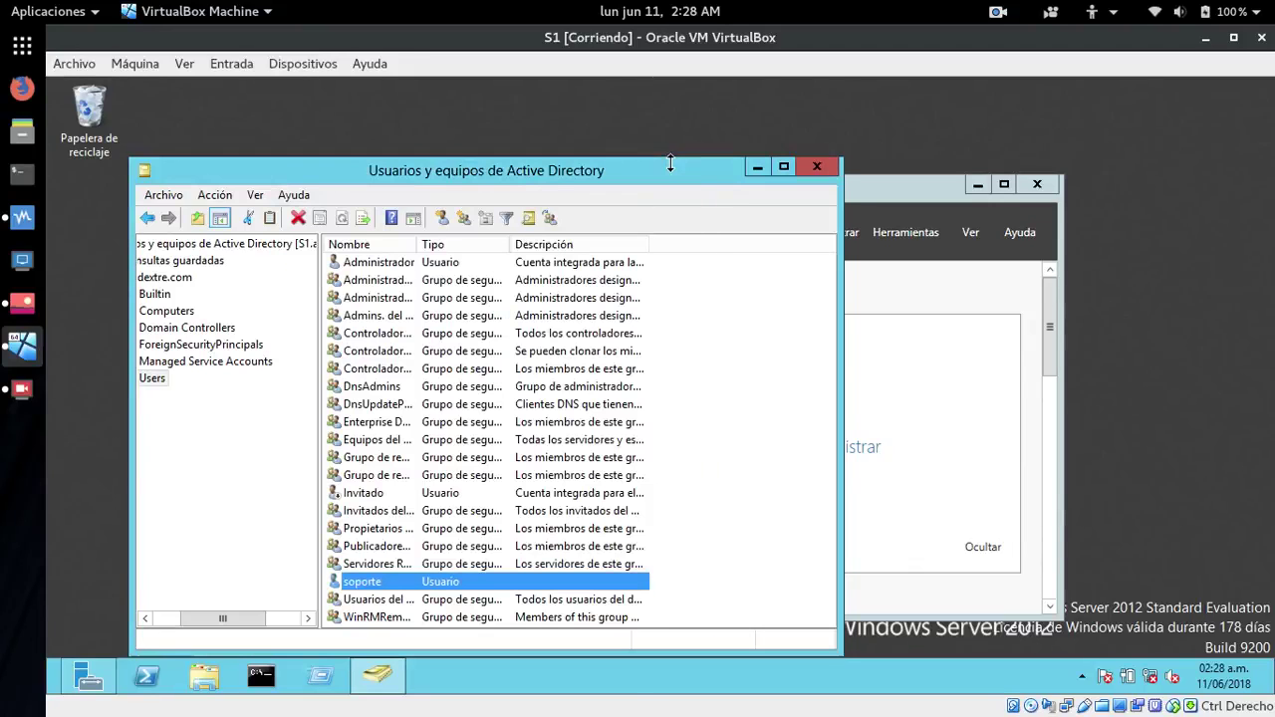
# - Bring up Server Manager's Herramientas list scrolled to the top
pyautogui.moveTo(545, 160); pyautogui.dragTo(497, 126)
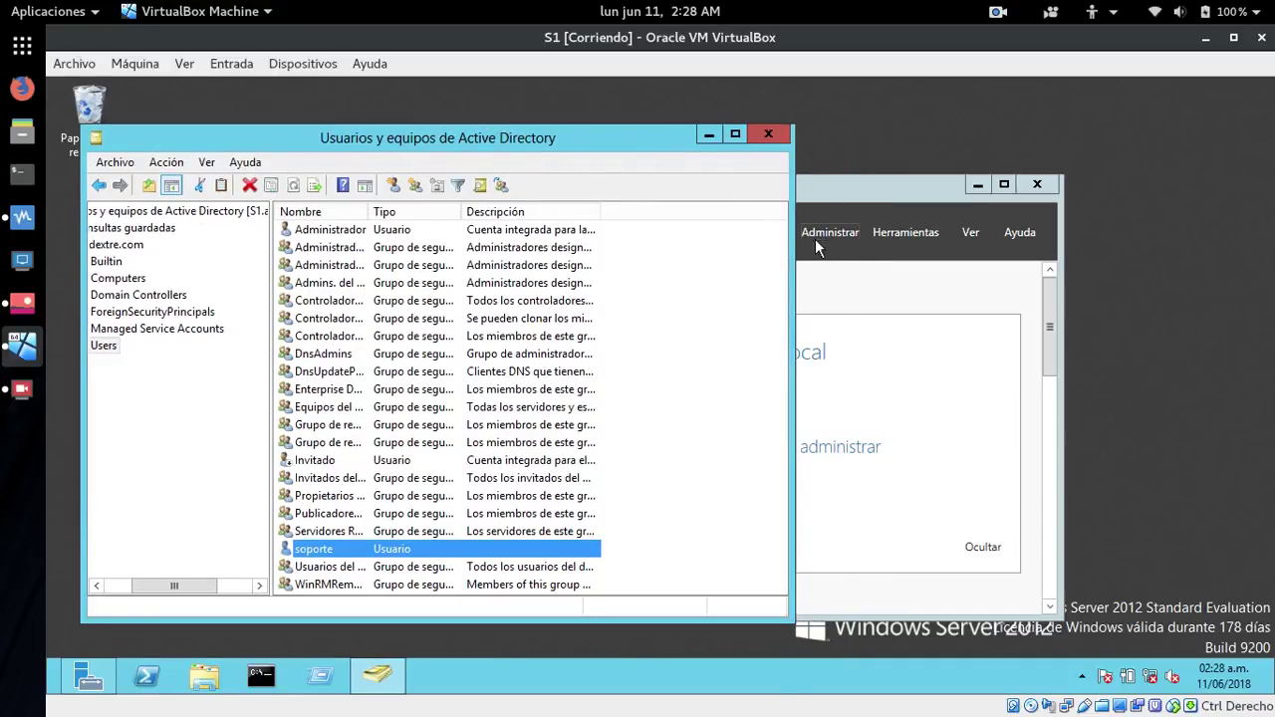
pyautogui.click(917, 235)
pyautogui.scroll(1, 976, 365)
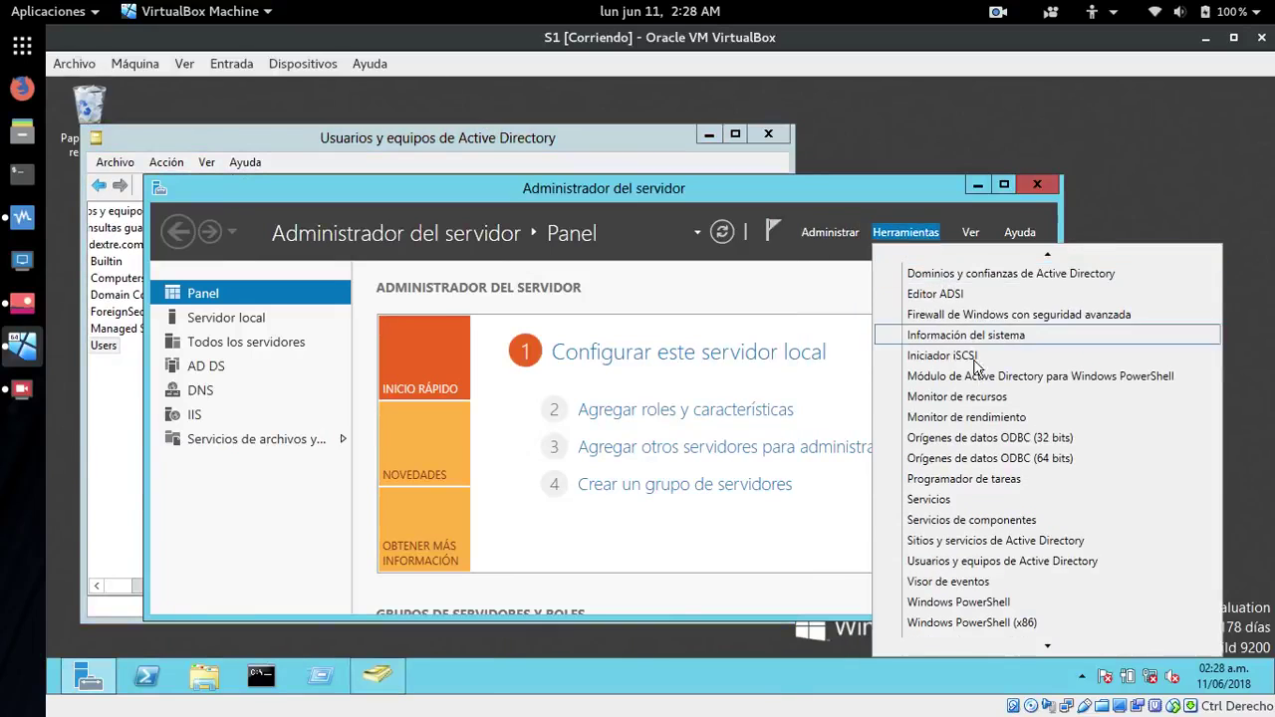
pyautogui.scroll(5, 1052, 247)
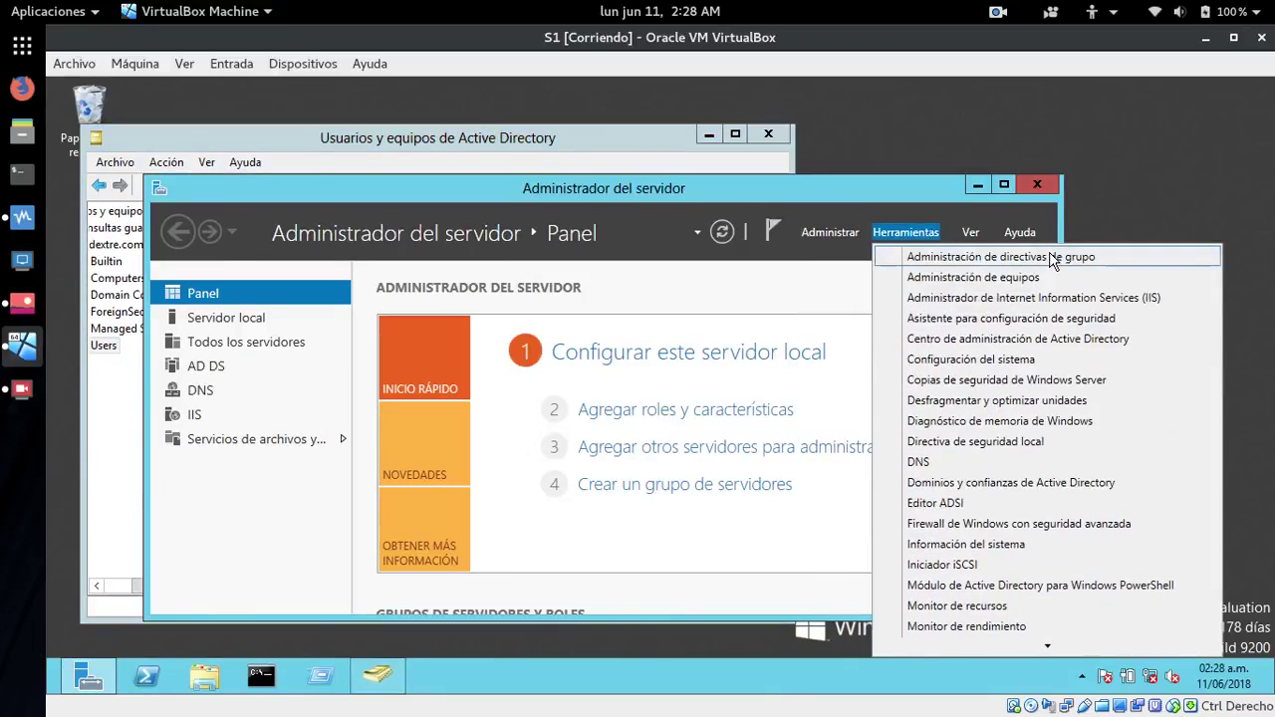
# - Launch Administración de directivas de grupo and expand Bosque > Dominios > asadextre.com
pyautogui.click(941, 261)
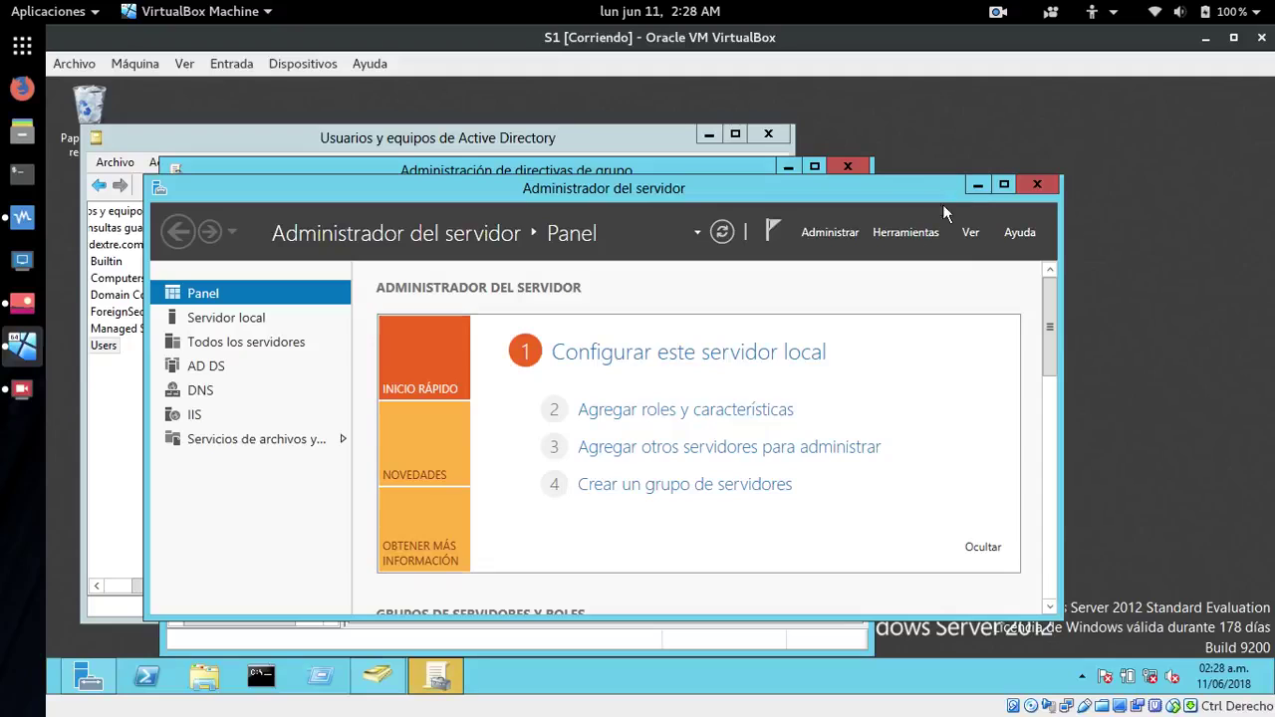
pyautogui.click(976, 185)
pyautogui.moveTo(498, 170); pyautogui.dragTo(545, 111)
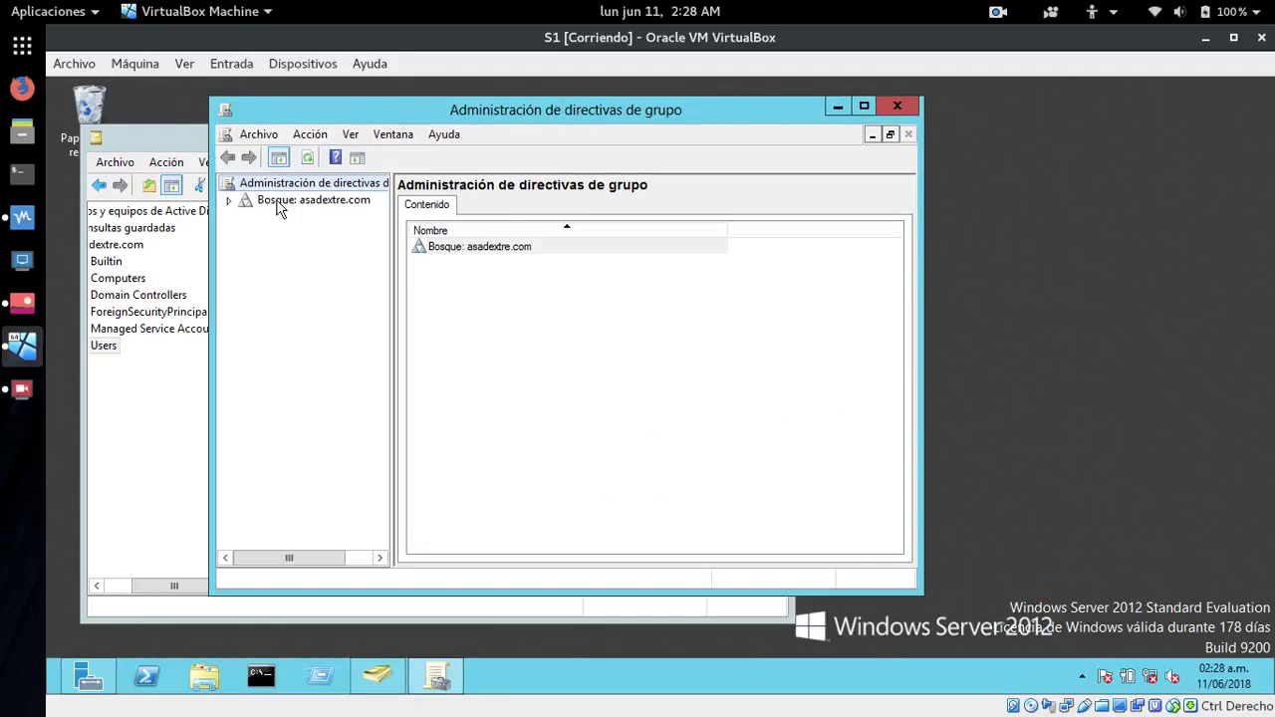
pyautogui.click(228, 201)
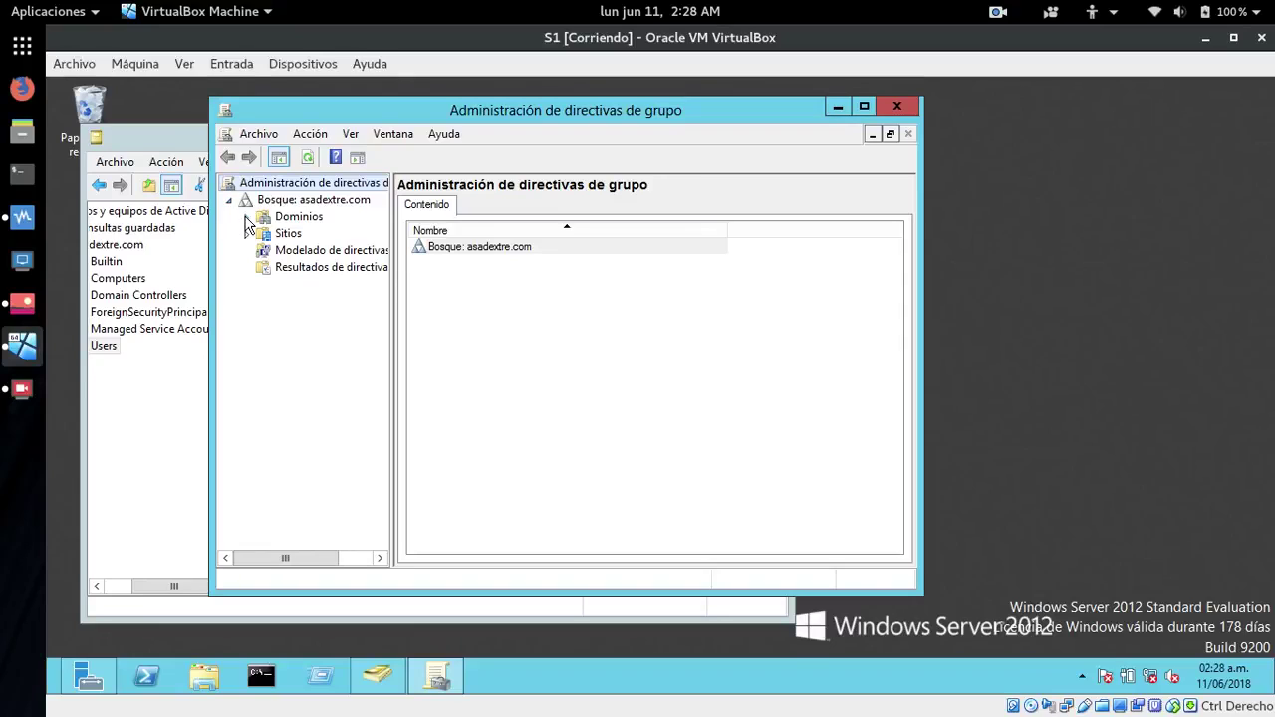
pyautogui.click(246, 217)
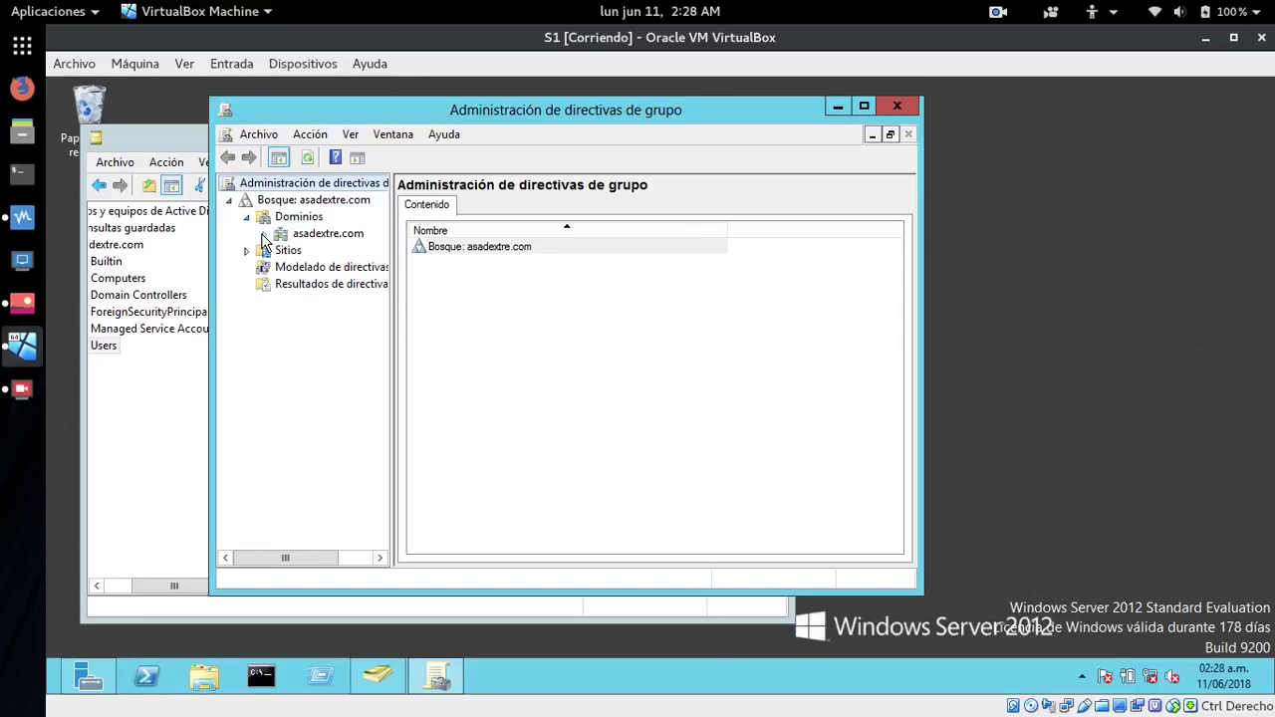
pyautogui.click(264, 235)
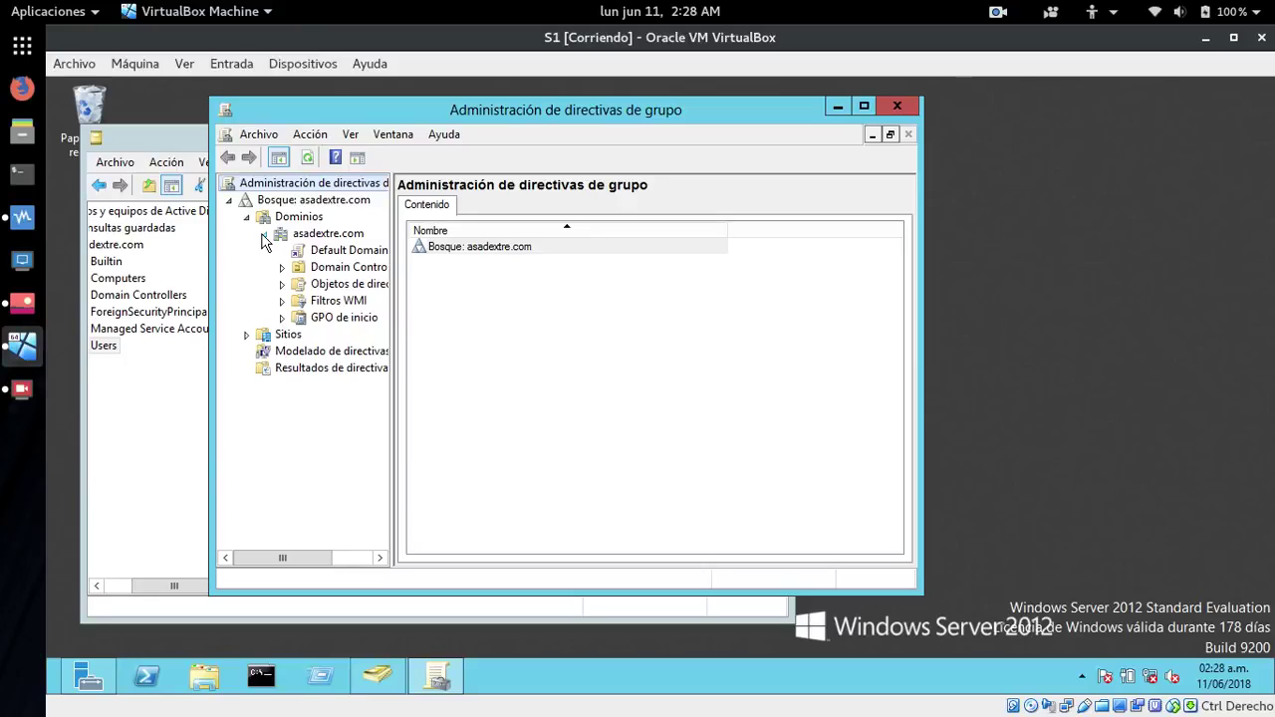
# - Select the Default Domain Controllers Policy under Domain Controllers and dismiss the link notice
pyautogui.click(299, 271)
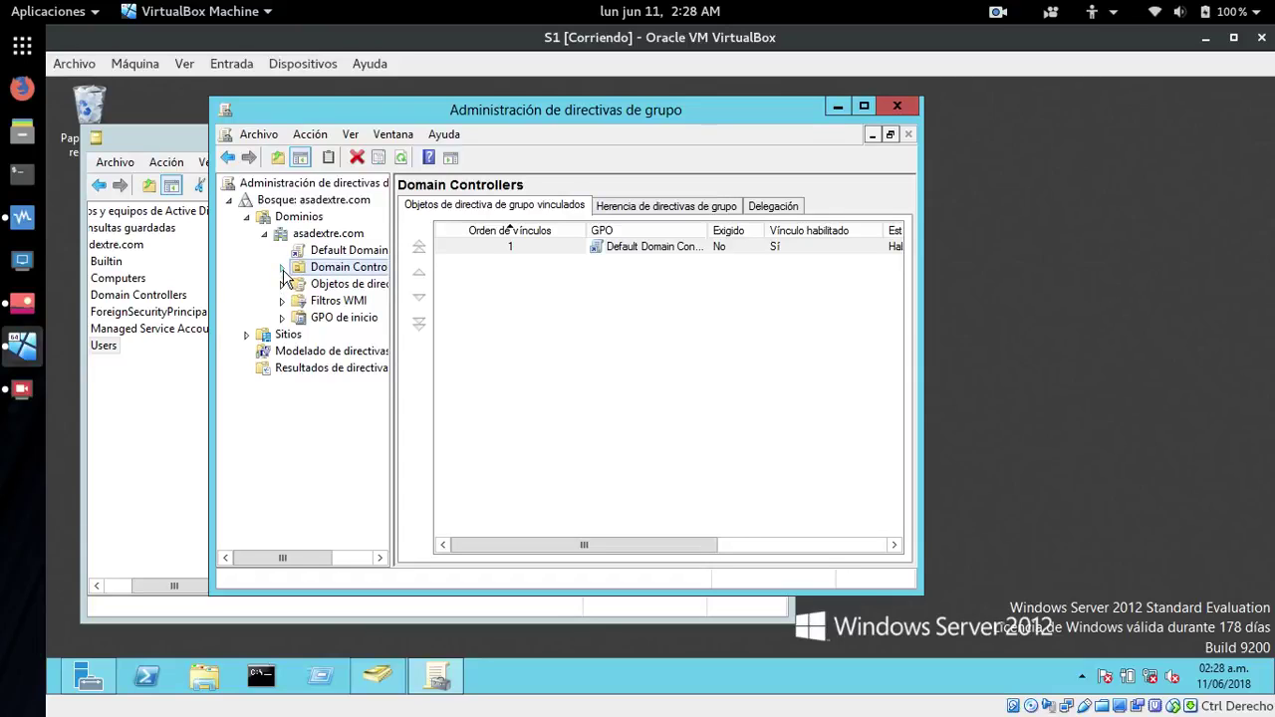
pyautogui.click(283, 269)
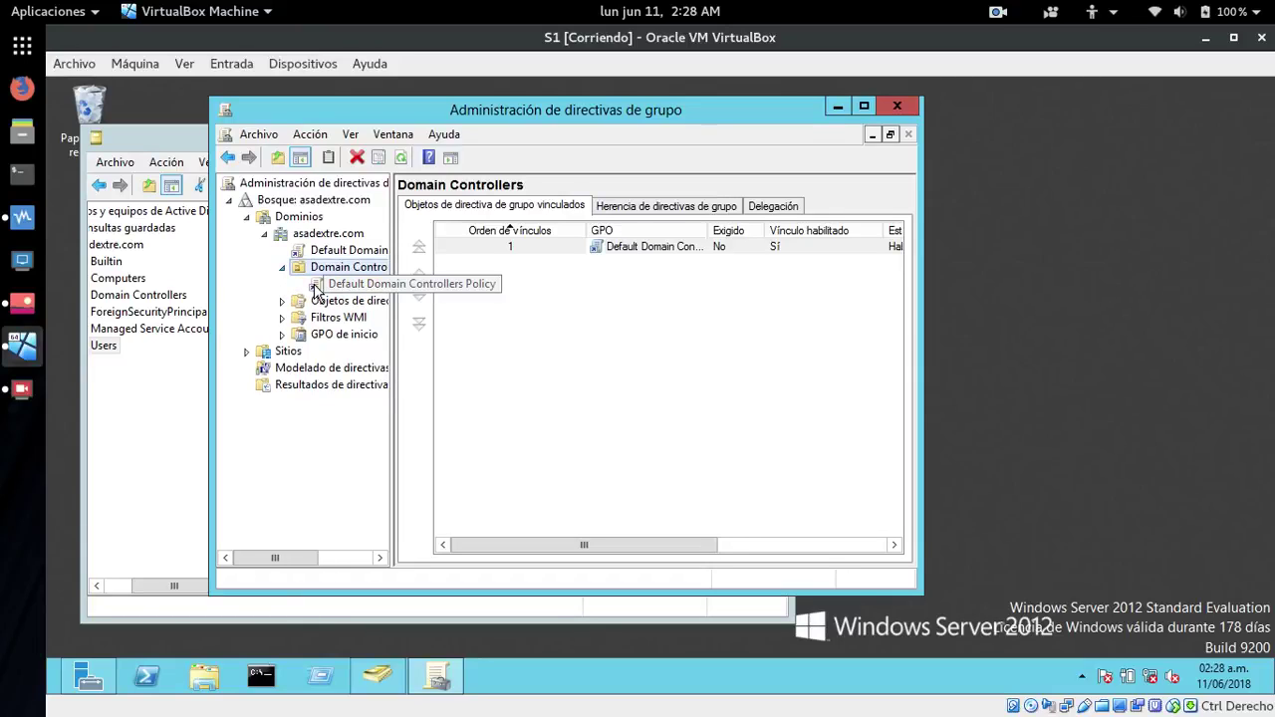
pyautogui.click(315, 287)
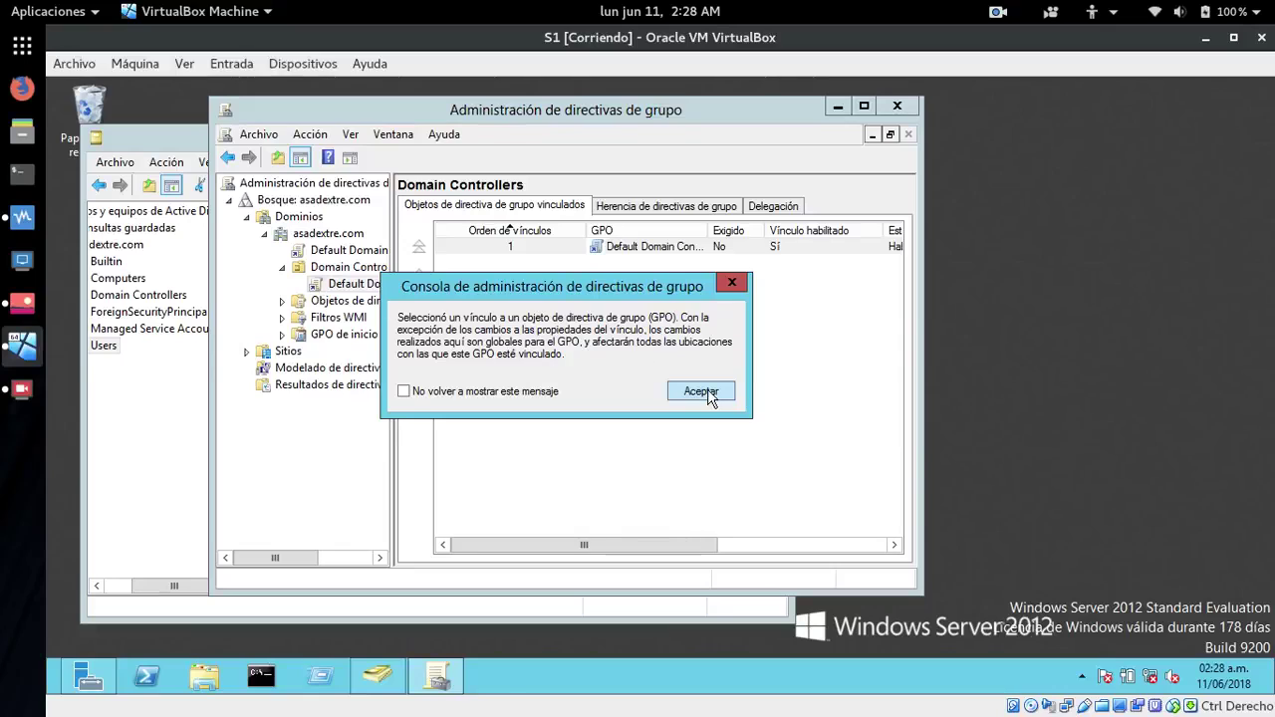
pyautogui.click(700, 392)
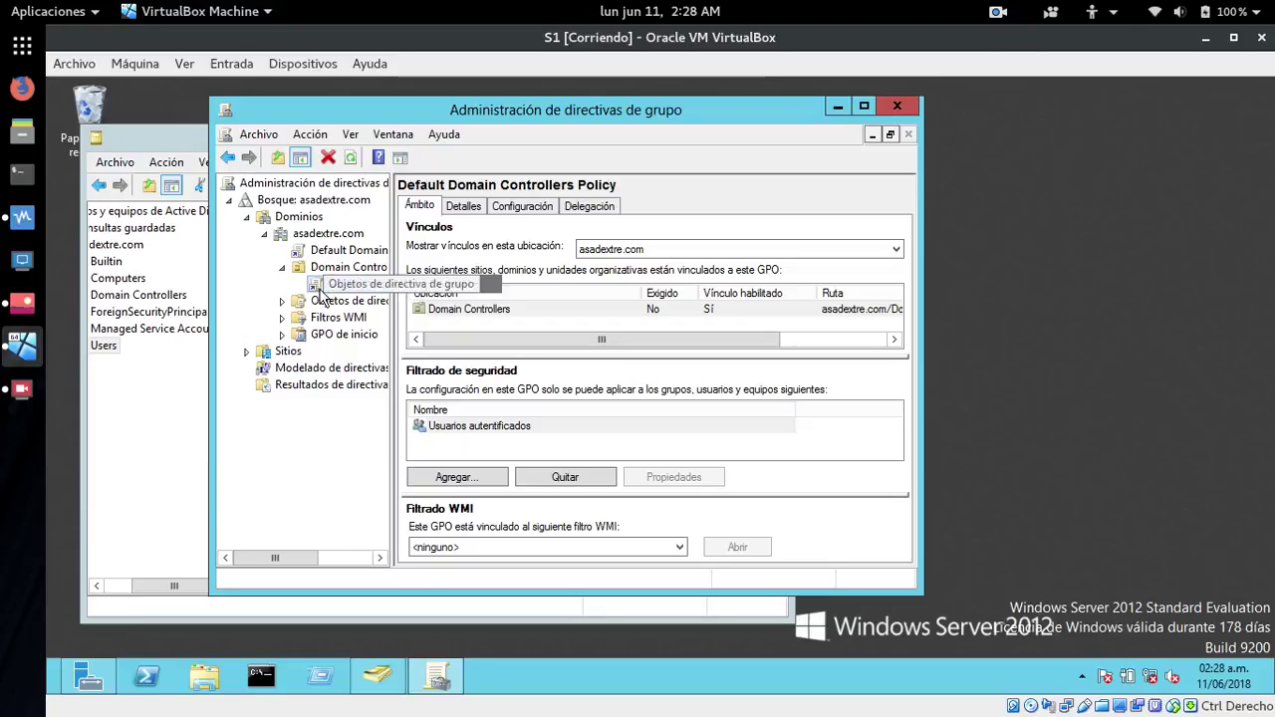
pyautogui.rightClick(317, 287)
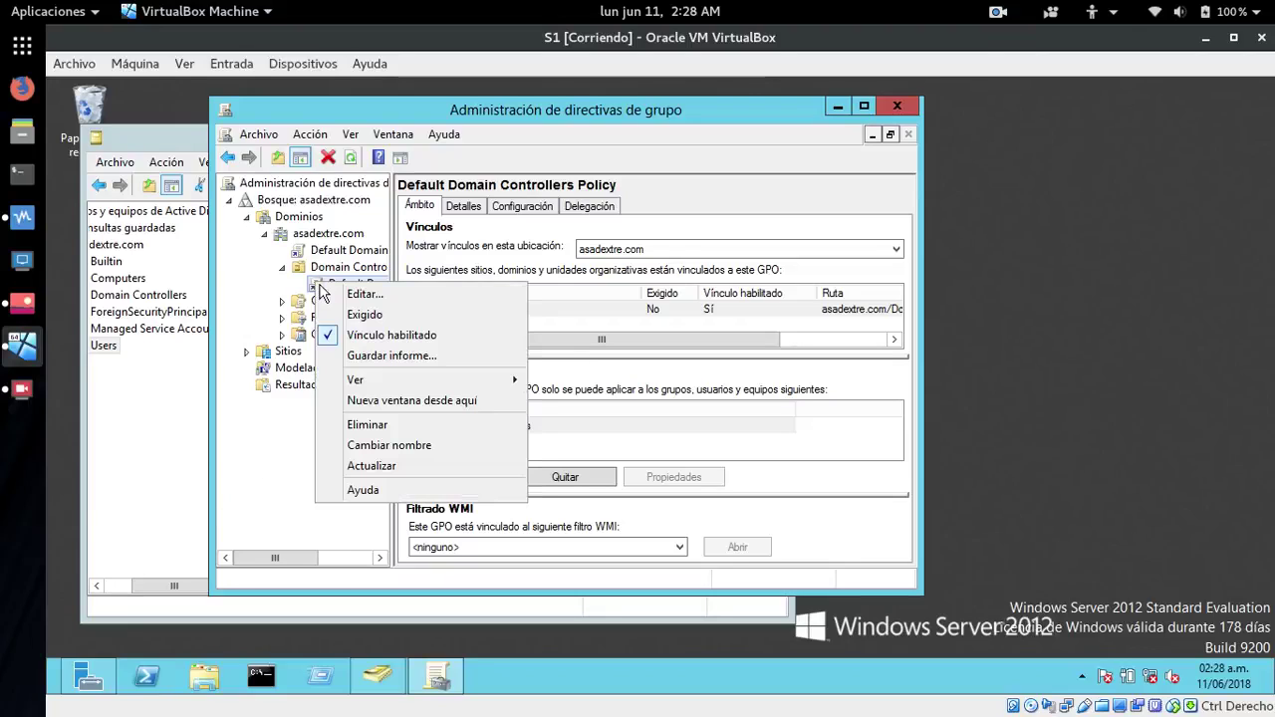
# - Edit the policy and open Configuración del equipo > Directivas > Configuración de Windows > Configuración de seguridad
pyautogui.click(348, 289)
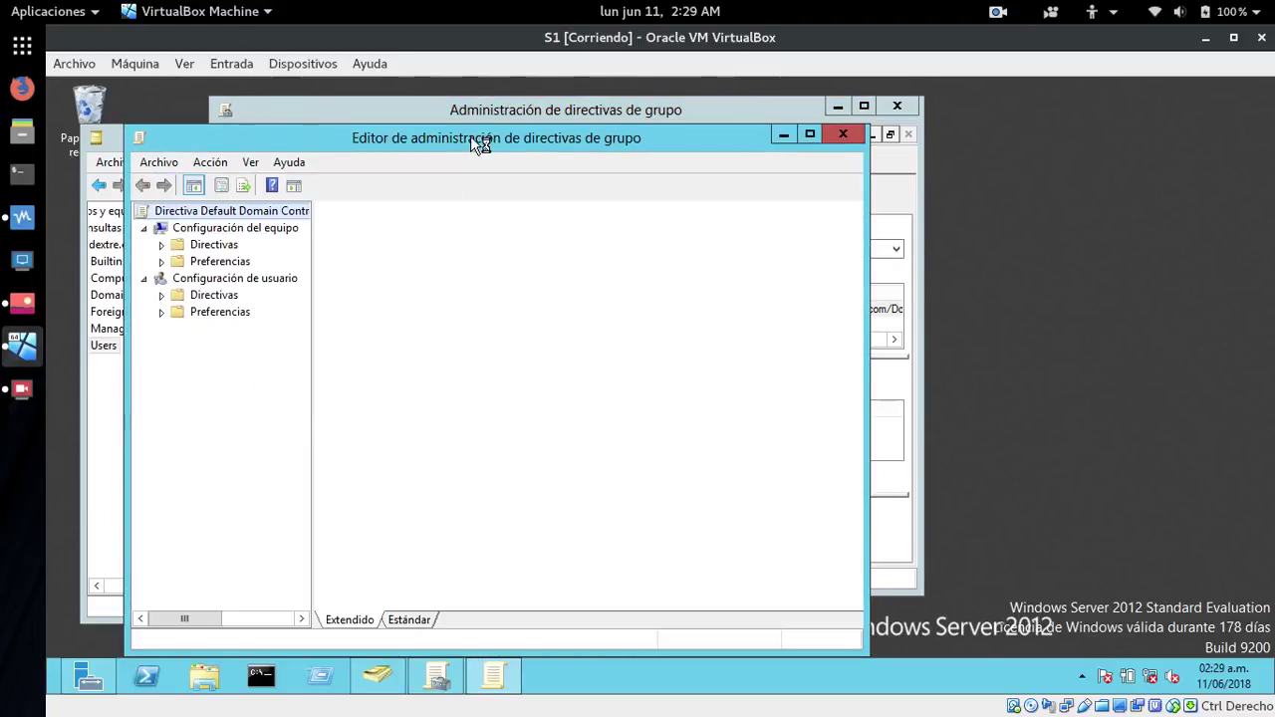
pyautogui.moveTo(459, 136); pyautogui.dragTo(698, 122)
pyautogui.click(438, 229)
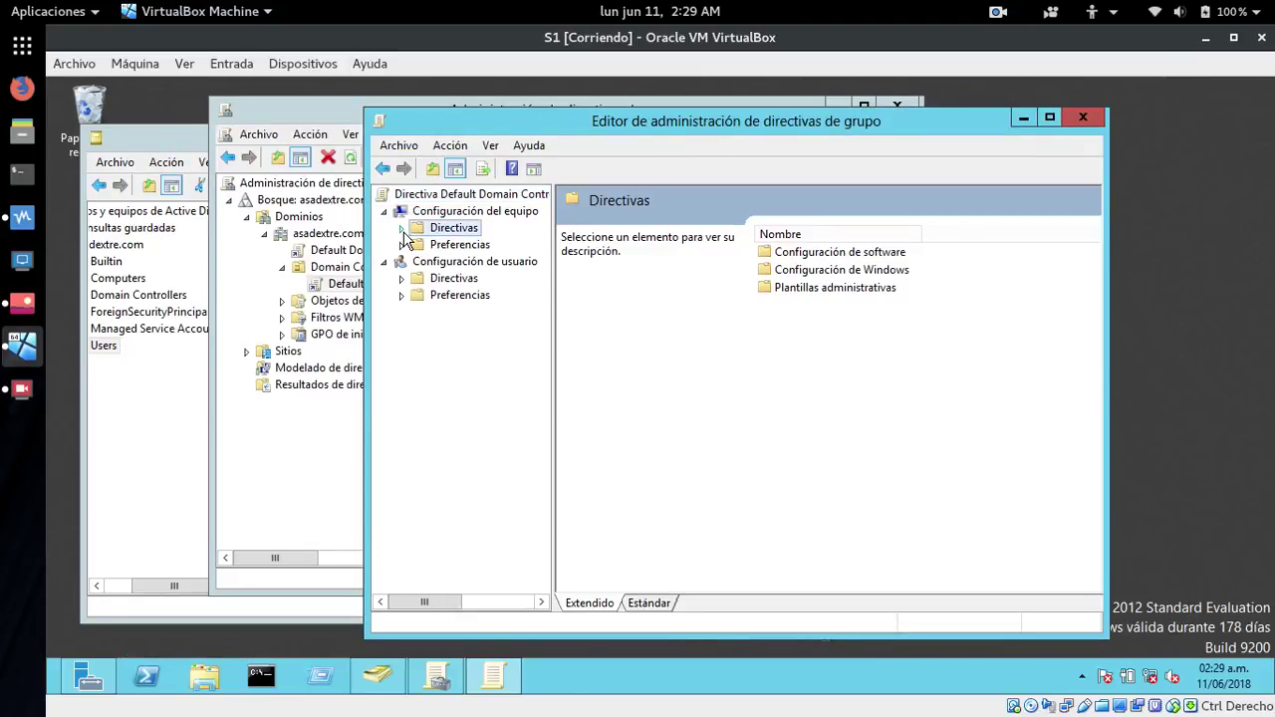
pyautogui.click(403, 229)
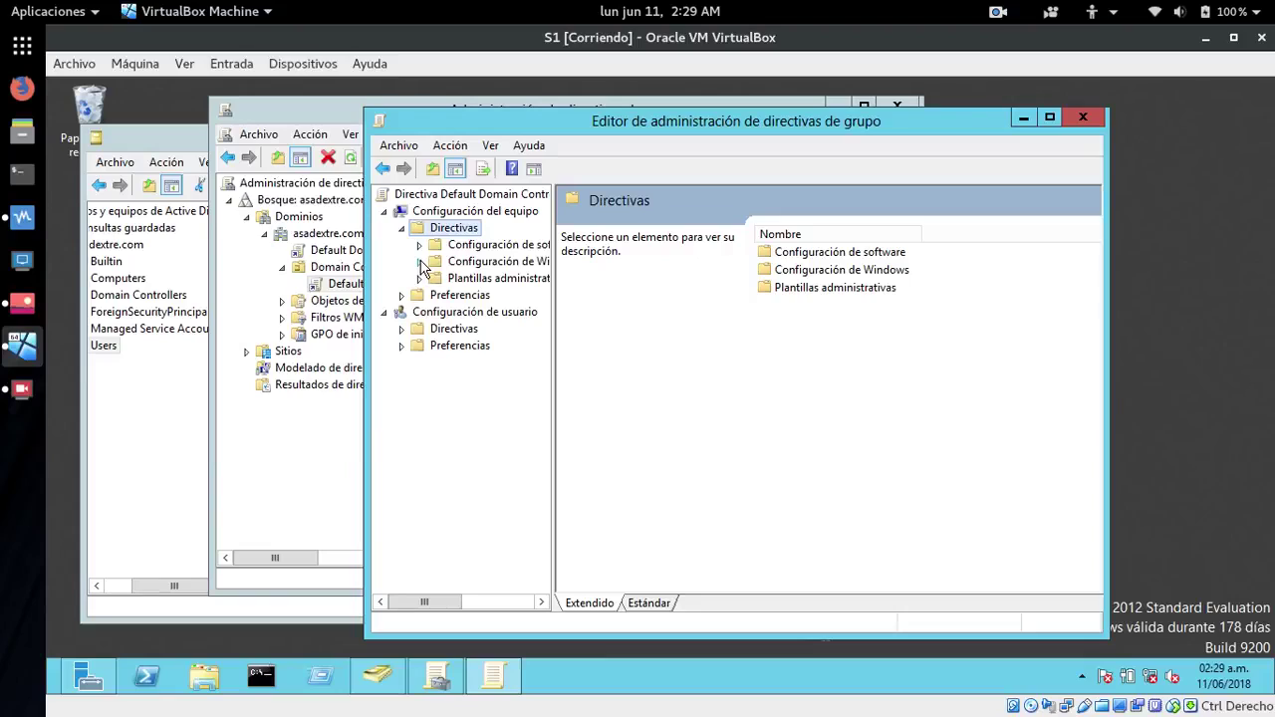
pyautogui.click(419, 261)
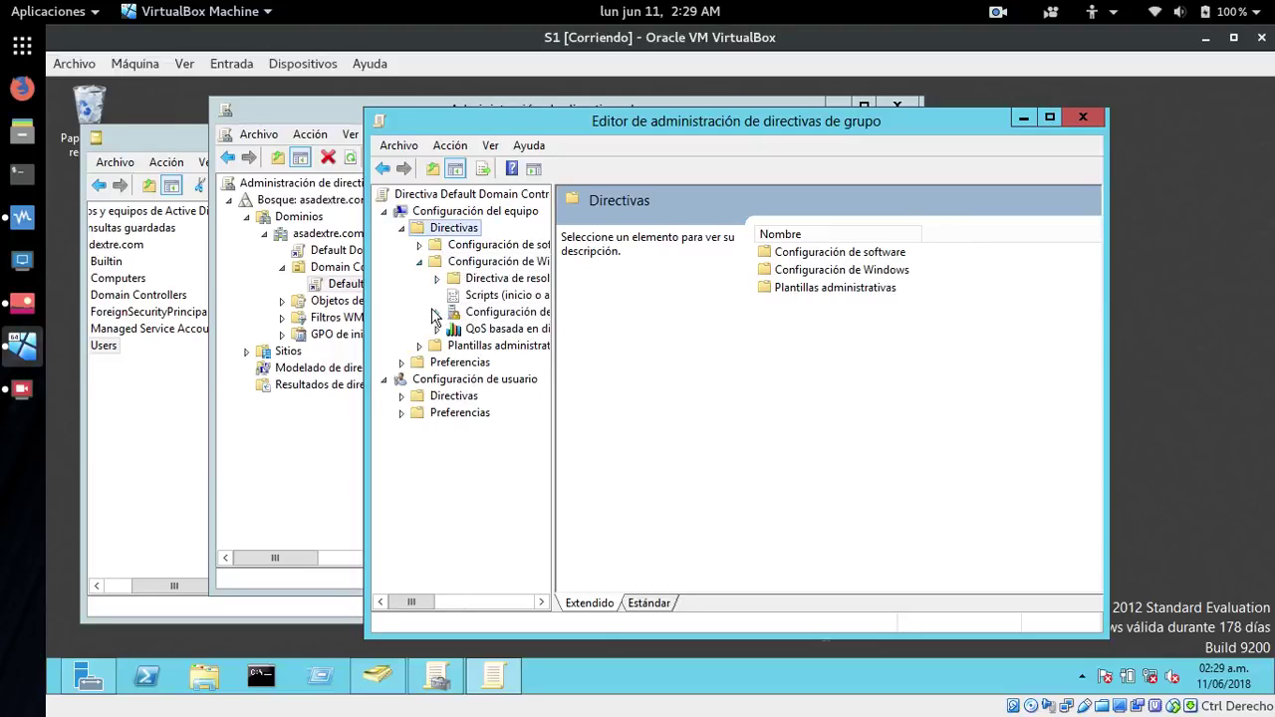
pyautogui.click(449, 313)
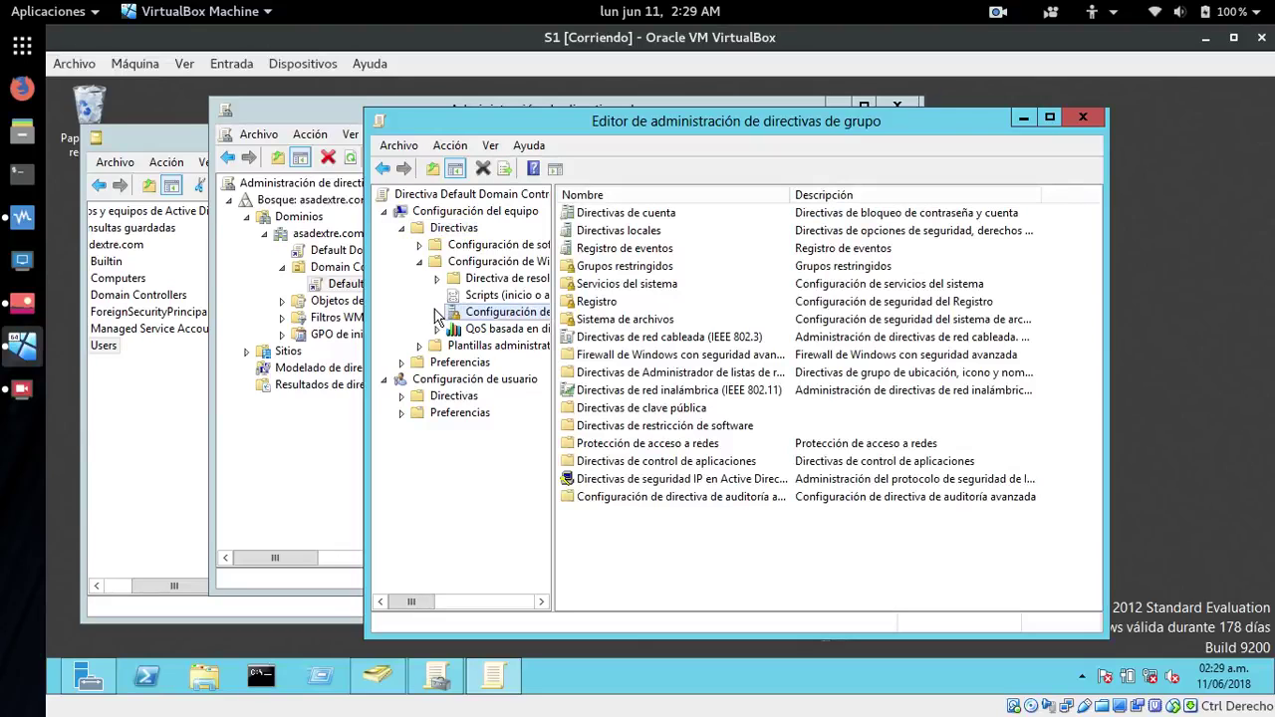
# - Expand Directivas locales, list Asignación de derechos de usuario and select Permitir el inicio de sesión local
pyautogui.click(438, 313)
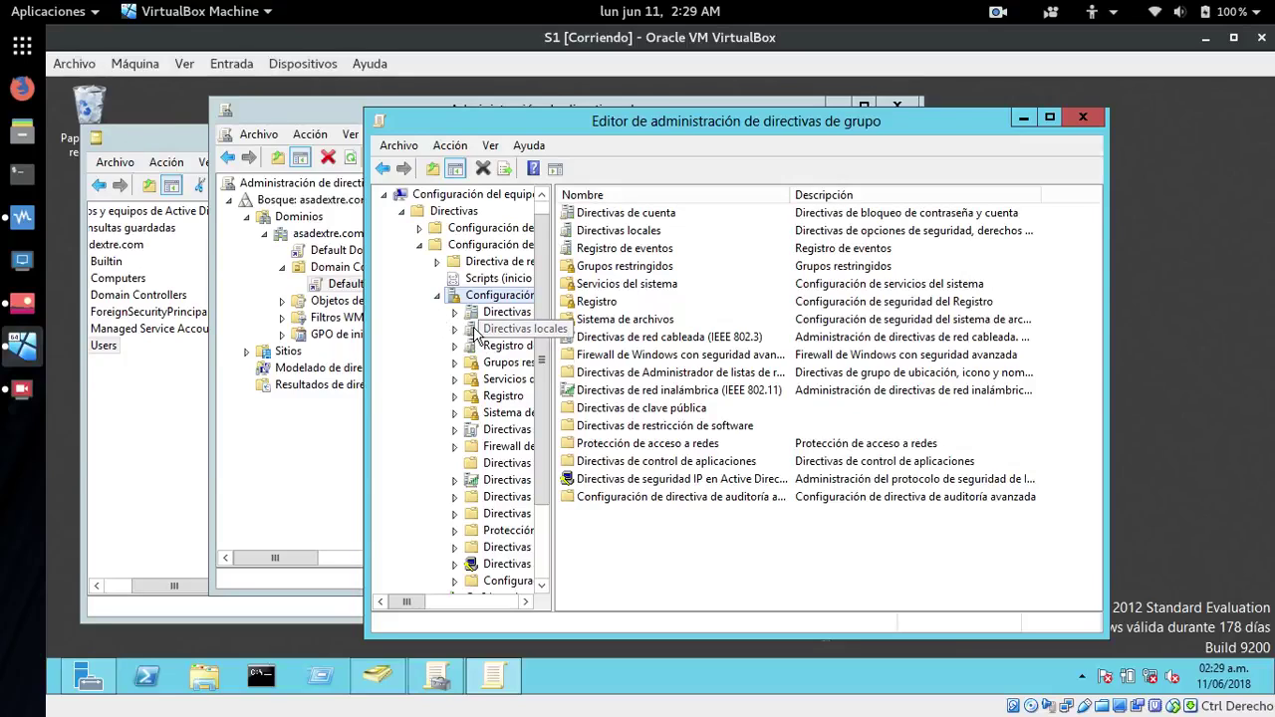
pyautogui.click(472, 332)
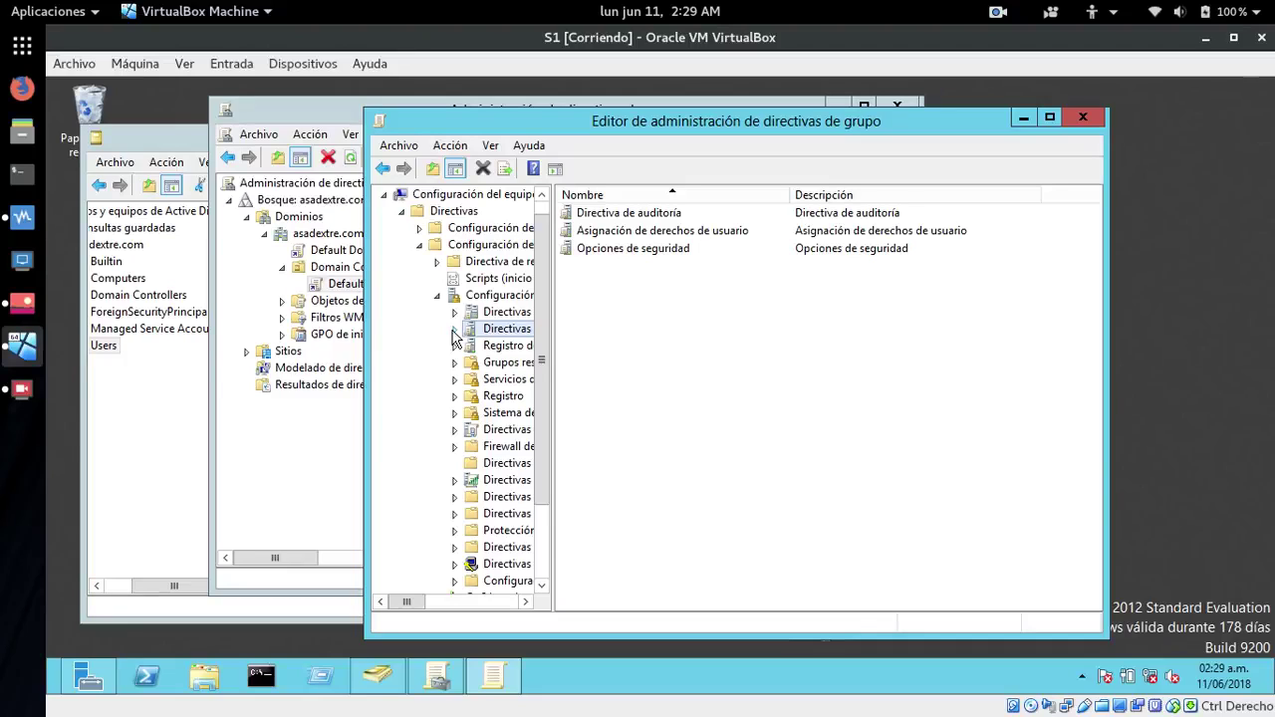
pyautogui.click(453, 330)
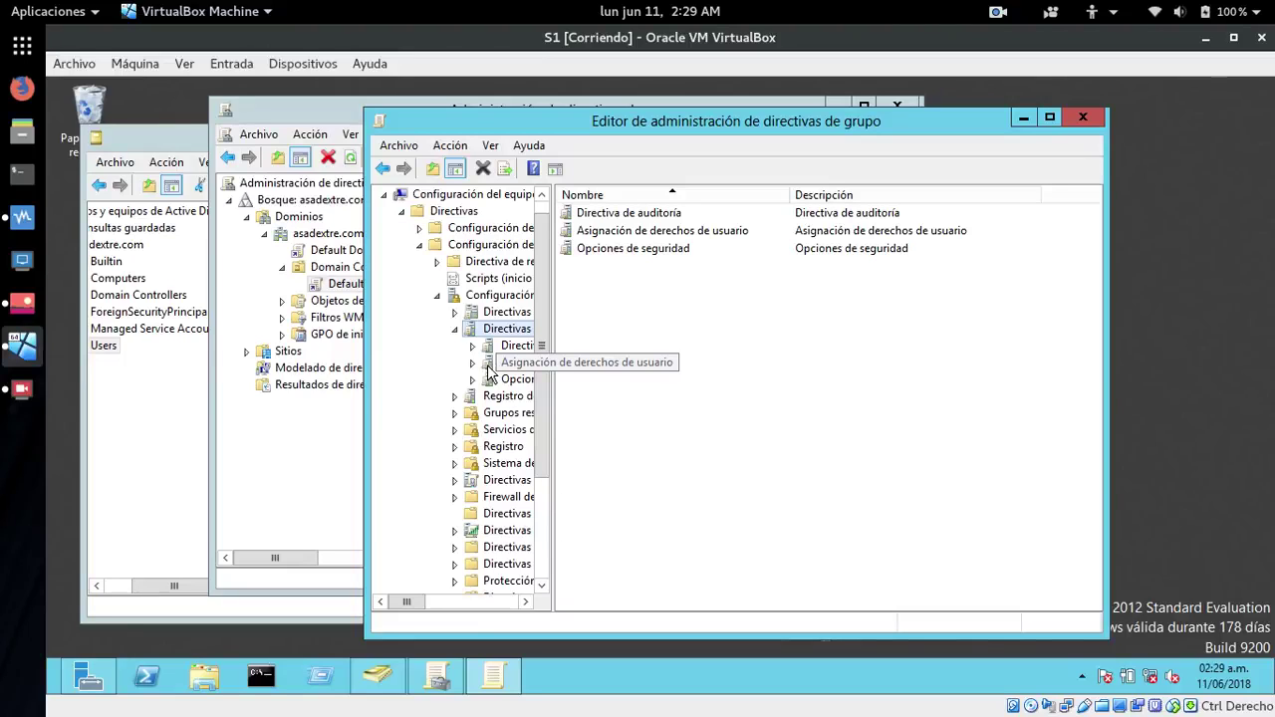
pyautogui.click(488, 371)
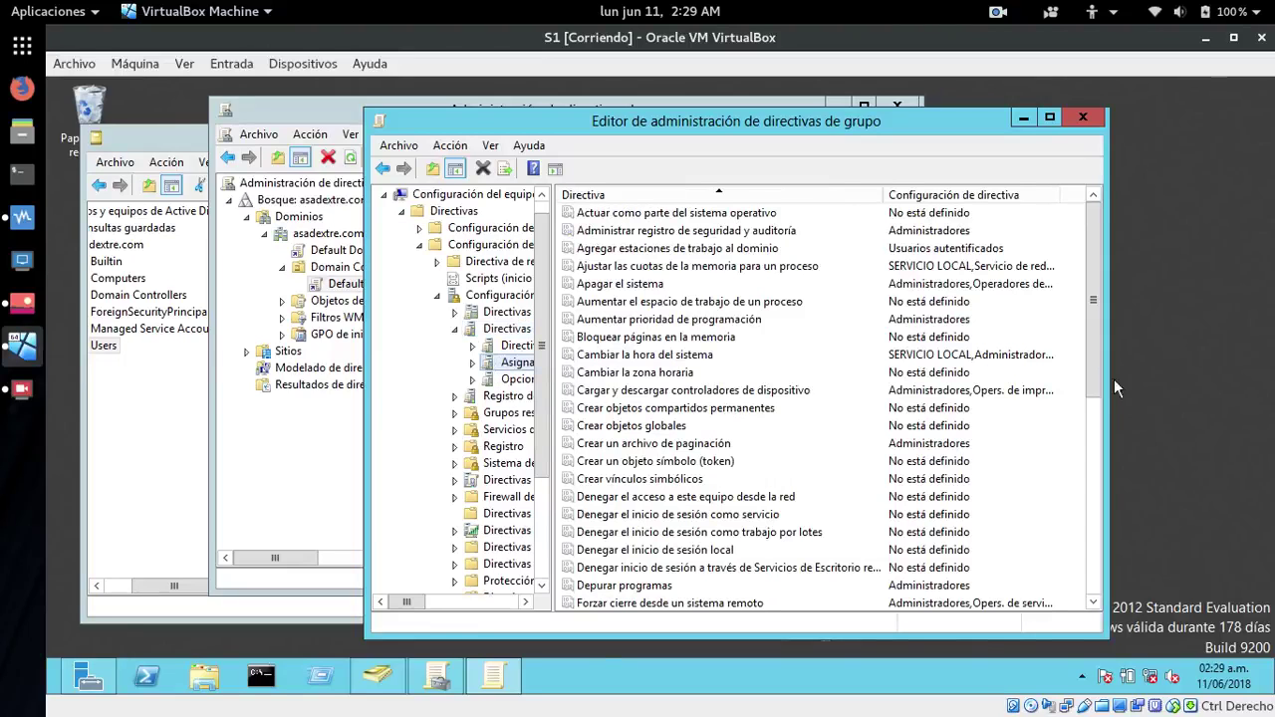
pyautogui.moveTo(1097, 352); pyautogui.dragTo(1083, 513)
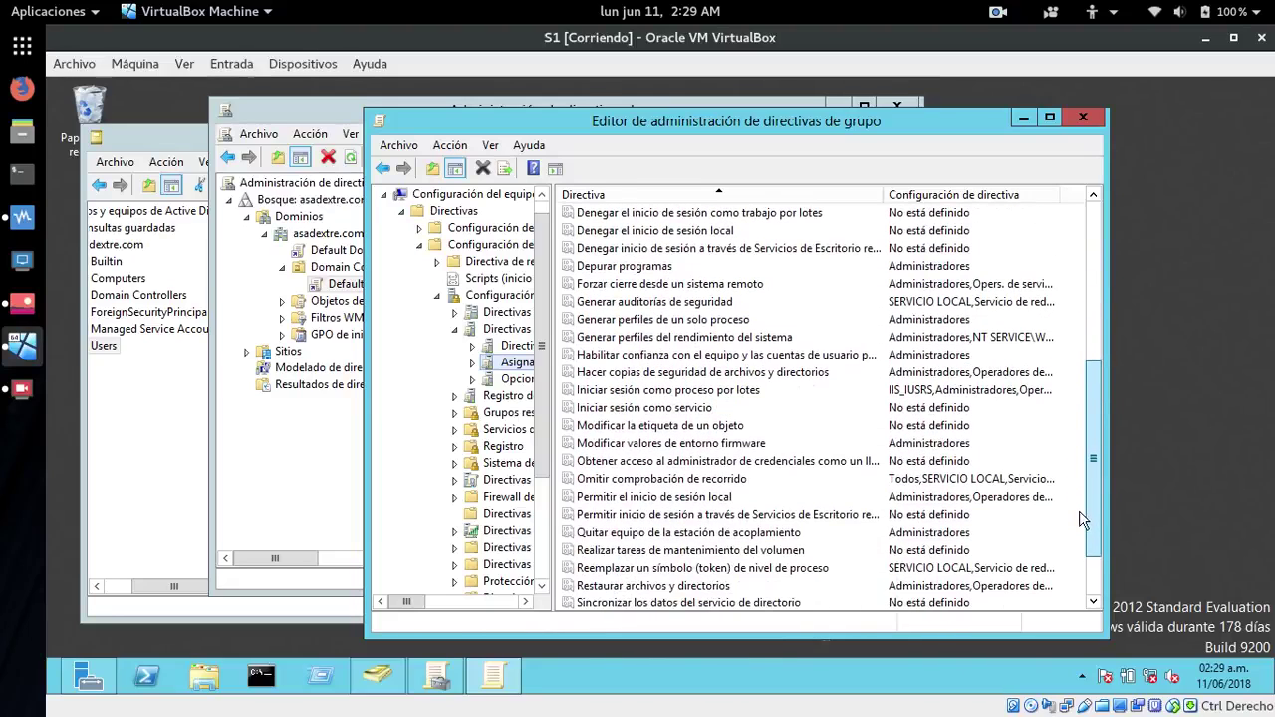
pyautogui.click(613, 500)
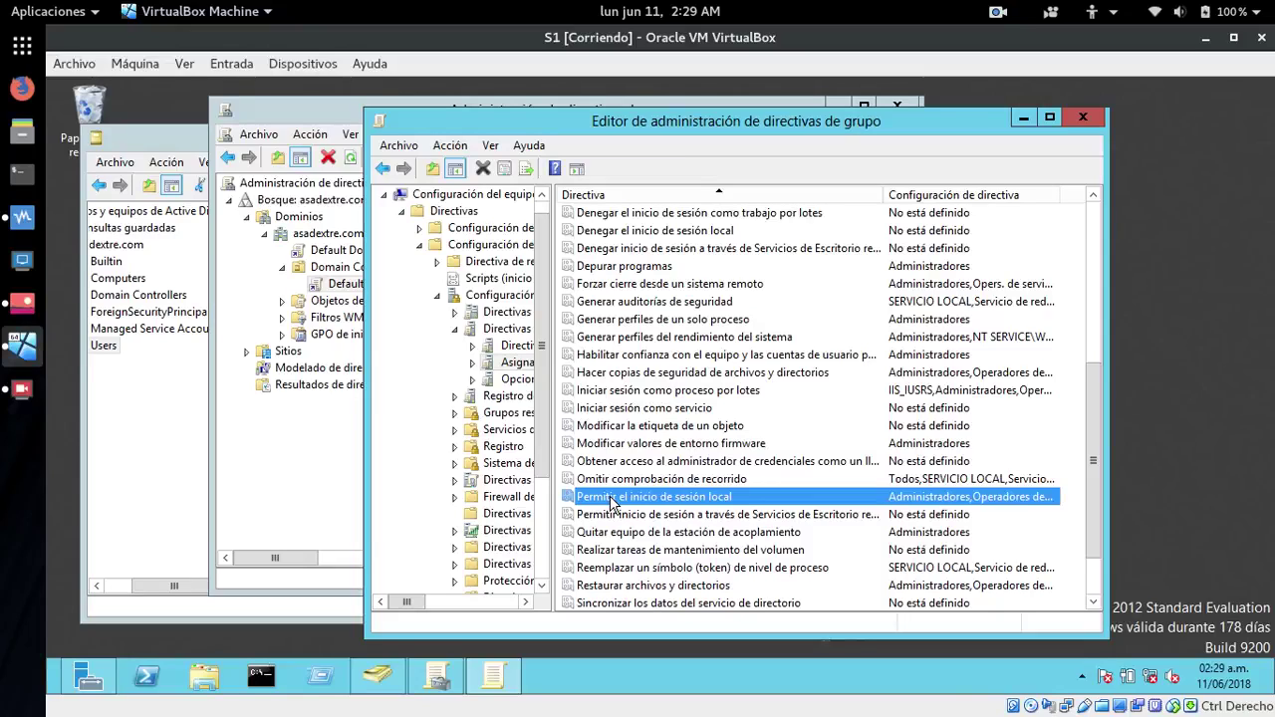
# - Add the domain user soporte to the Permitir el inicio de sesión local policy properties
pyautogui.rightClick(612, 500)
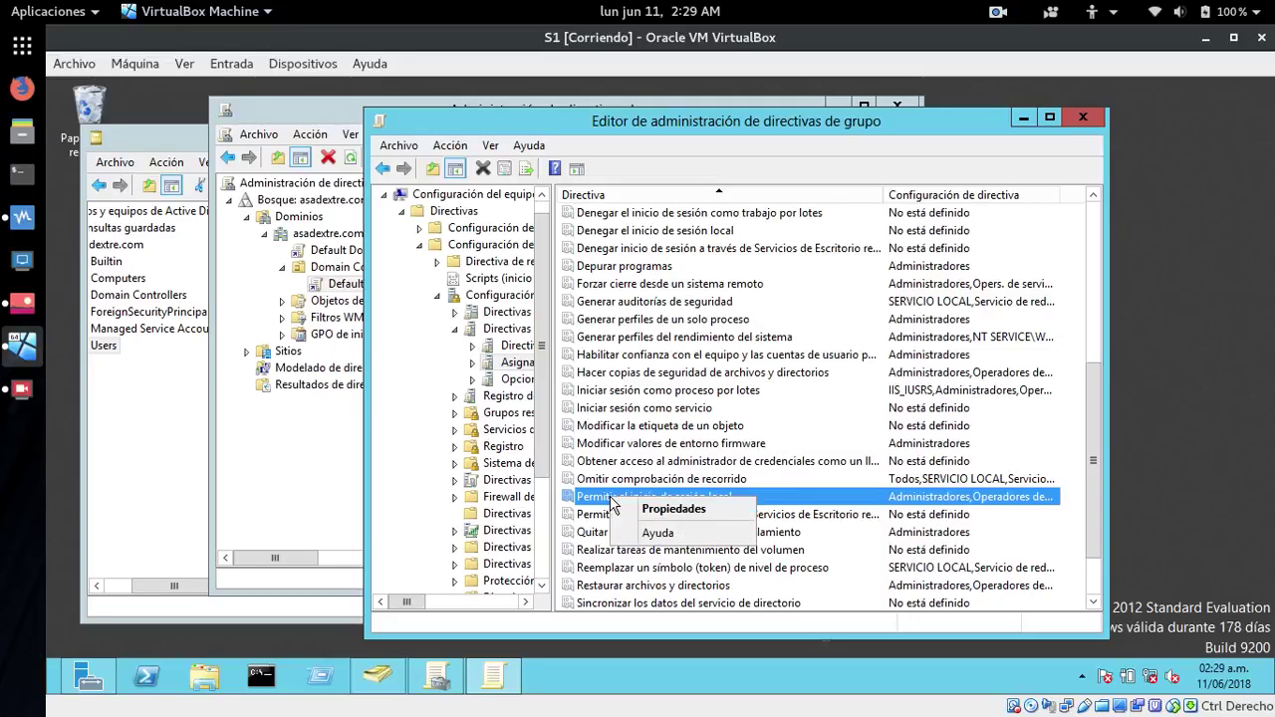
pyautogui.click(643, 507)
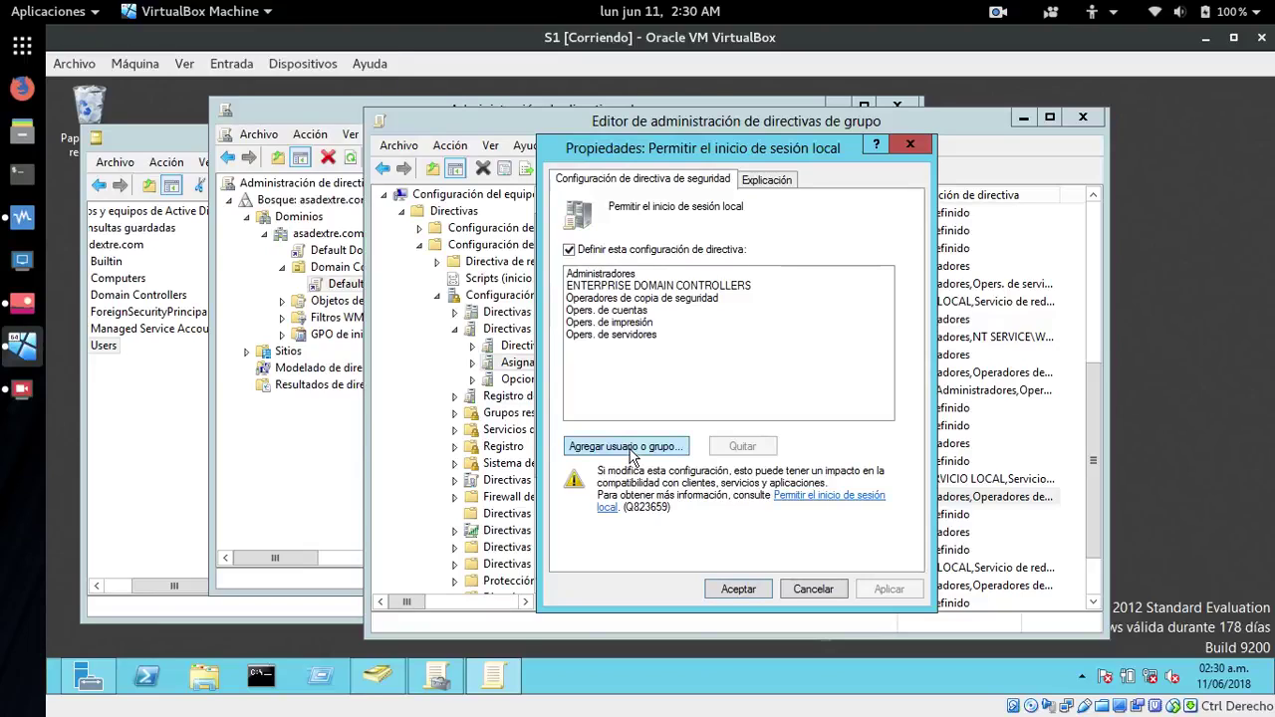
pyautogui.click(627, 447)
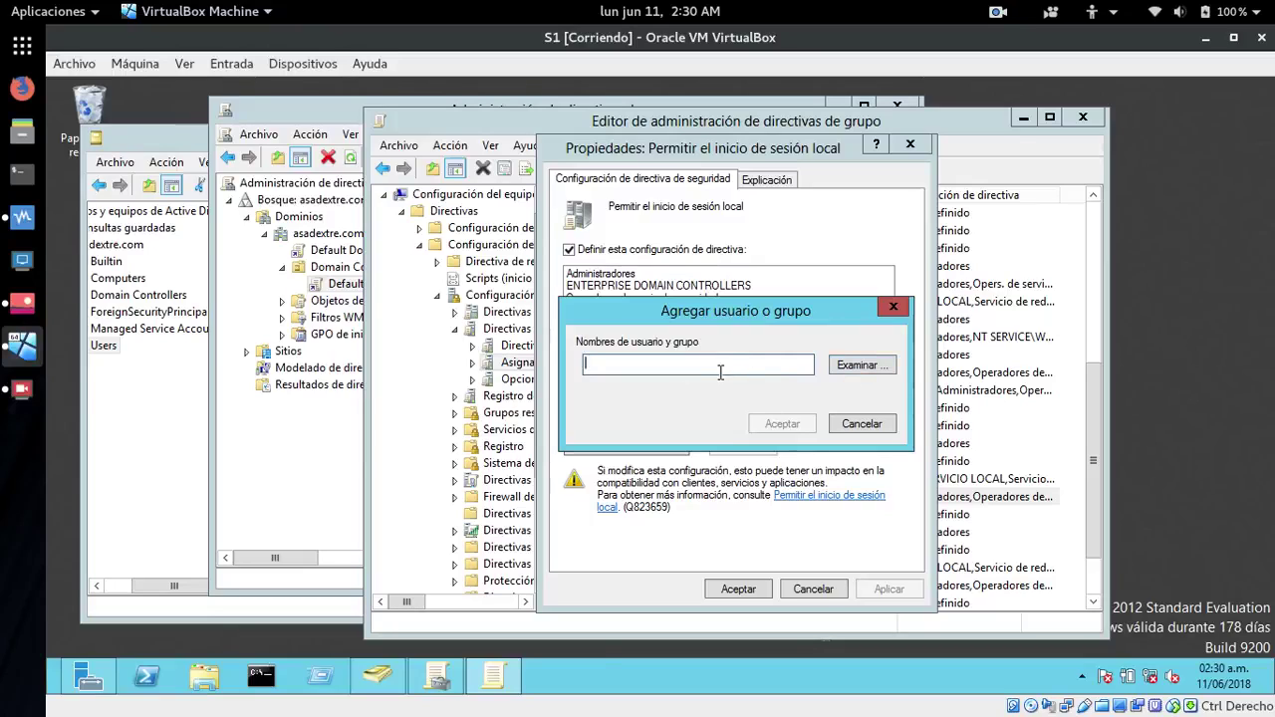
pyautogui.write('sopo')
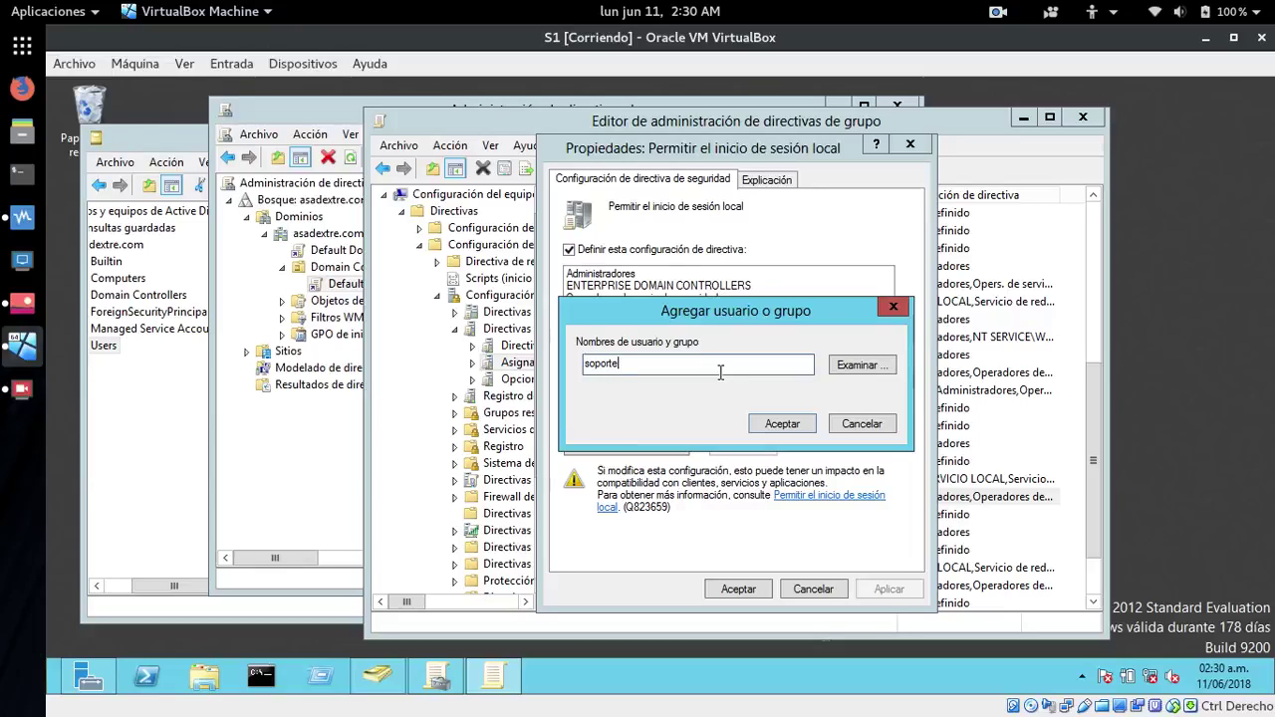
pyautogui.write('rte')
pyautogui.click(862, 365)
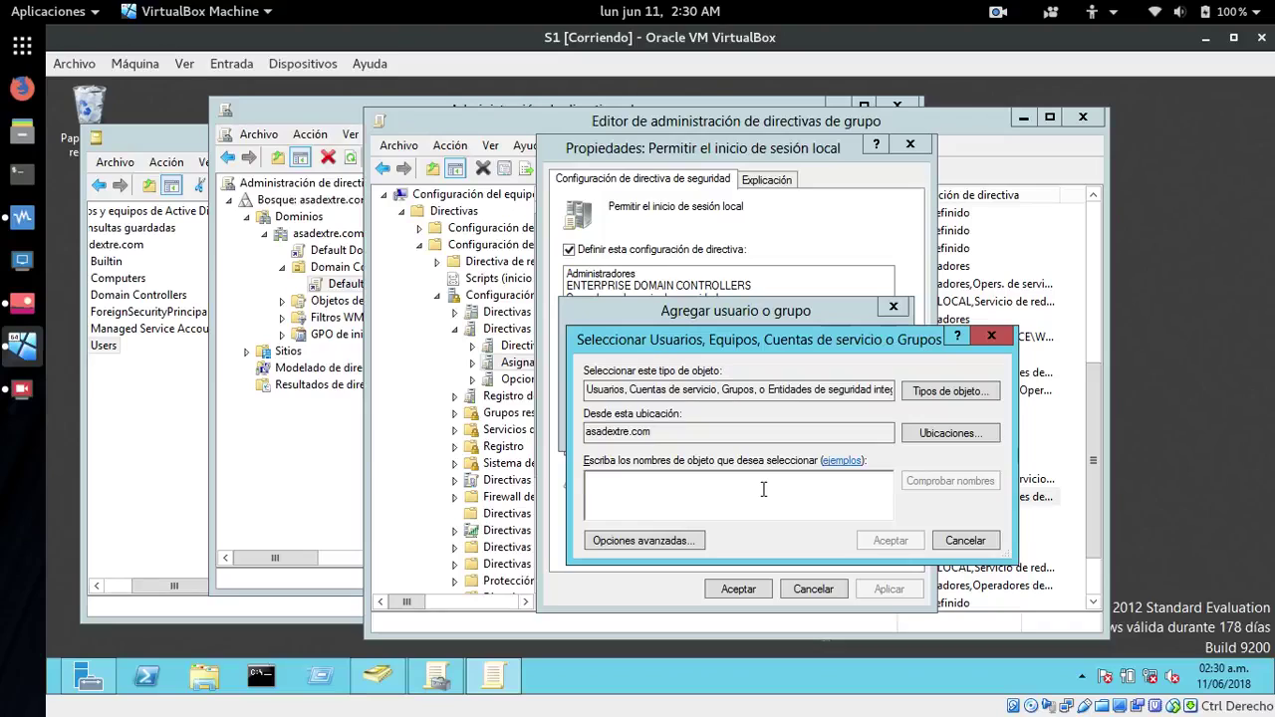
pyautogui.write('sopor')
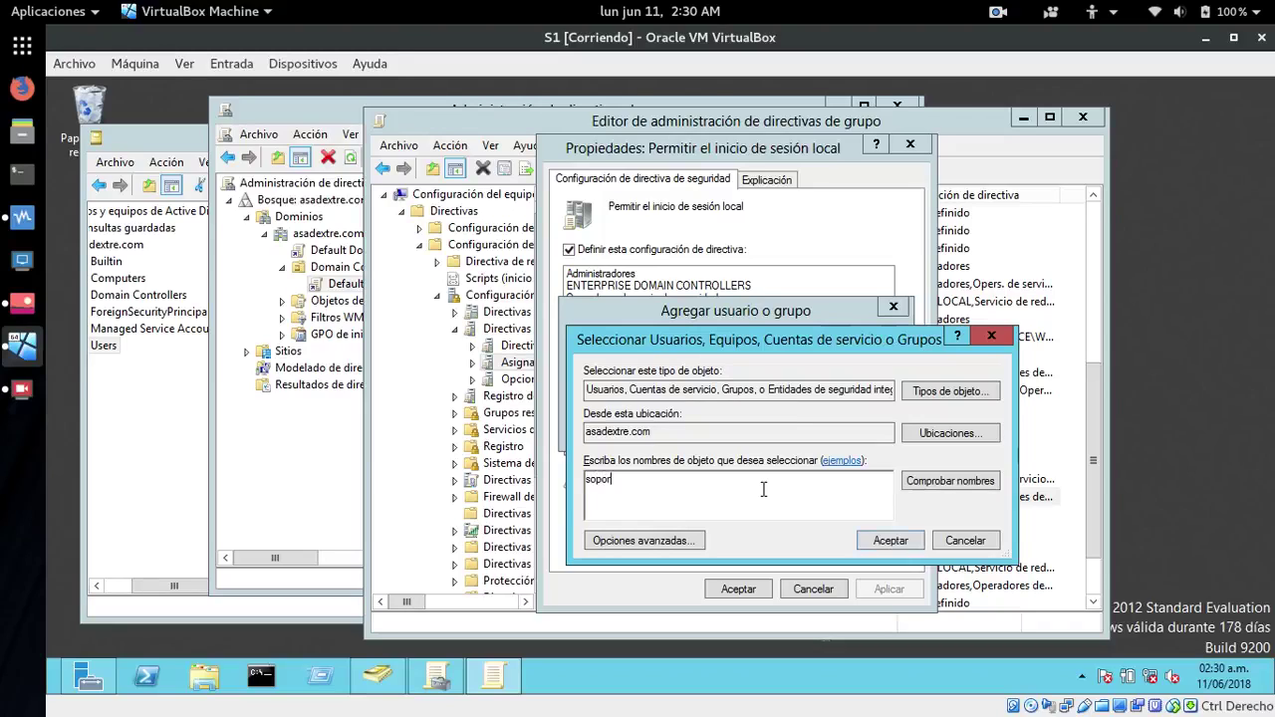
pyautogui.write('te')
pyautogui.click(961, 481)
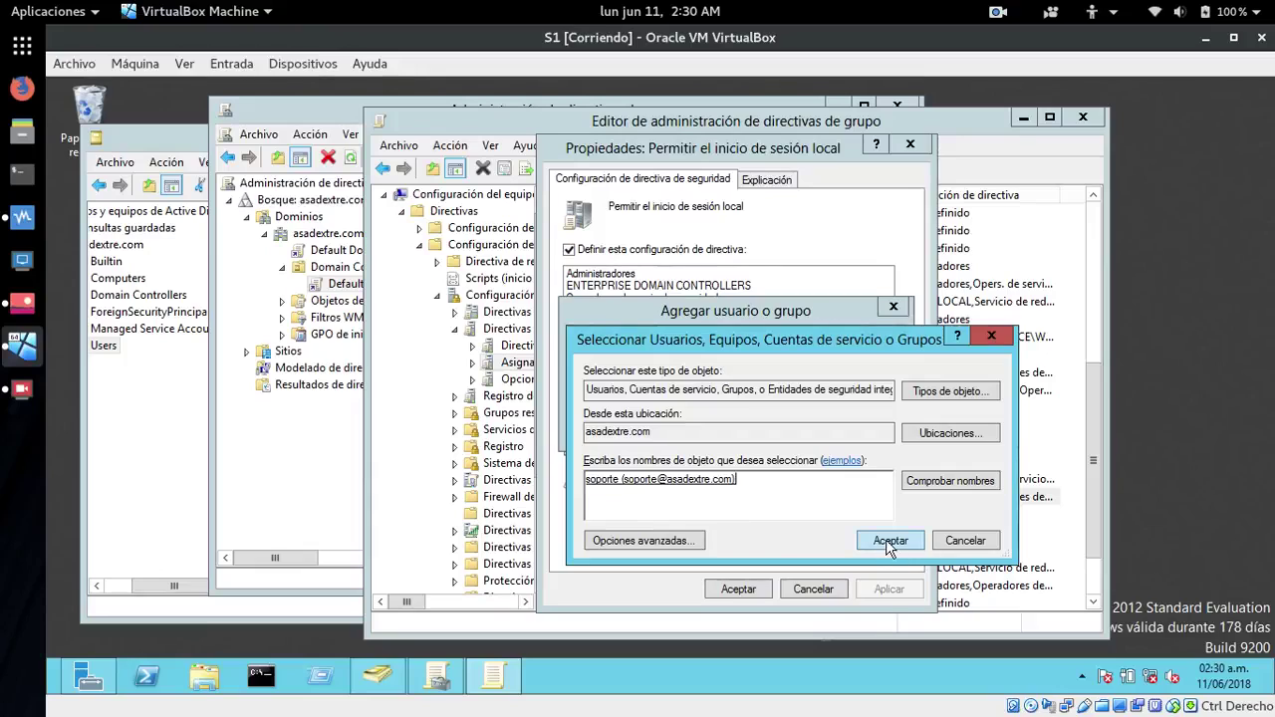
pyautogui.click(889, 539)
pyautogui.click(780, 425)
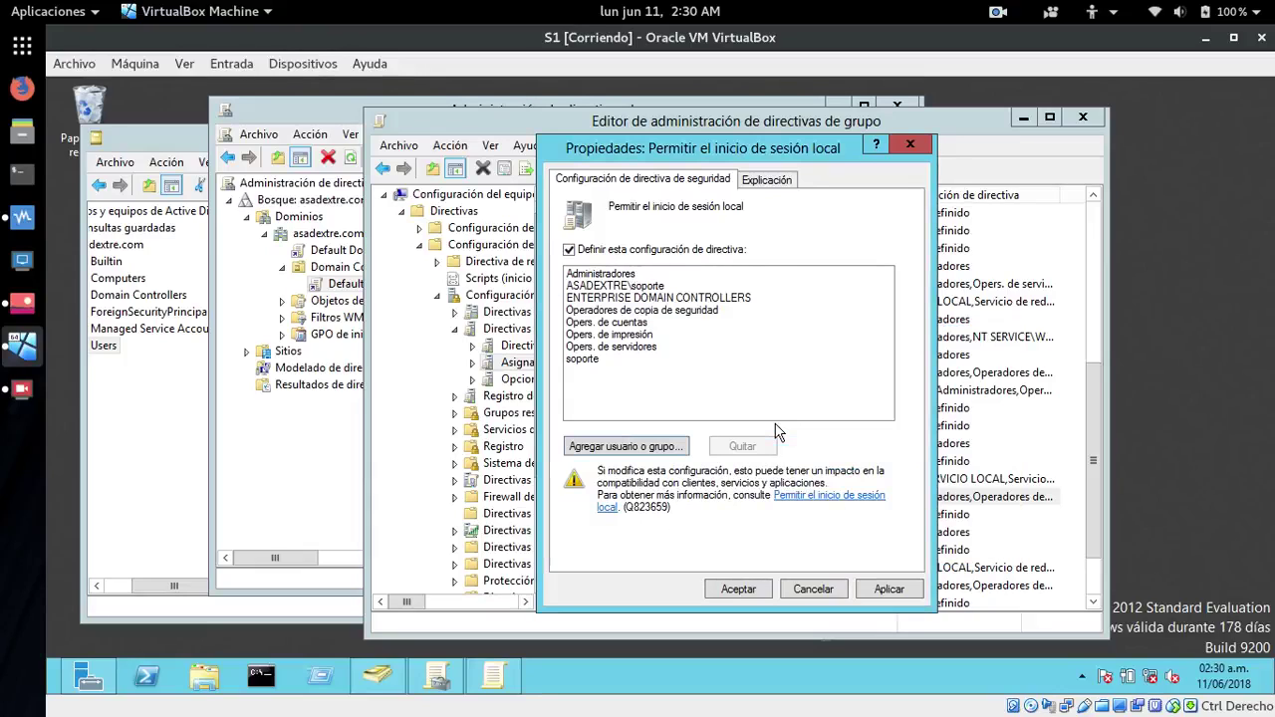
# - Remove the duplicate unqualified soporte entry, then apply and accept the change
pyautogui.click(633, 286)
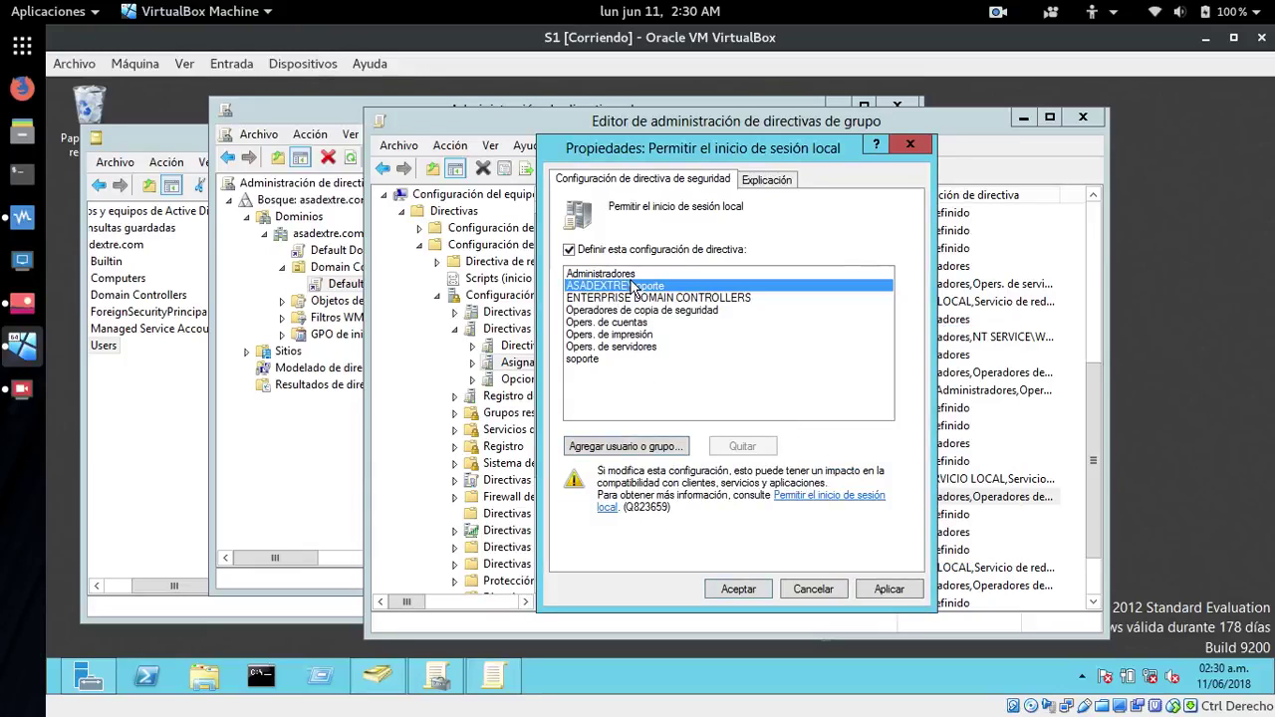
pyautogui.click(598, 363)
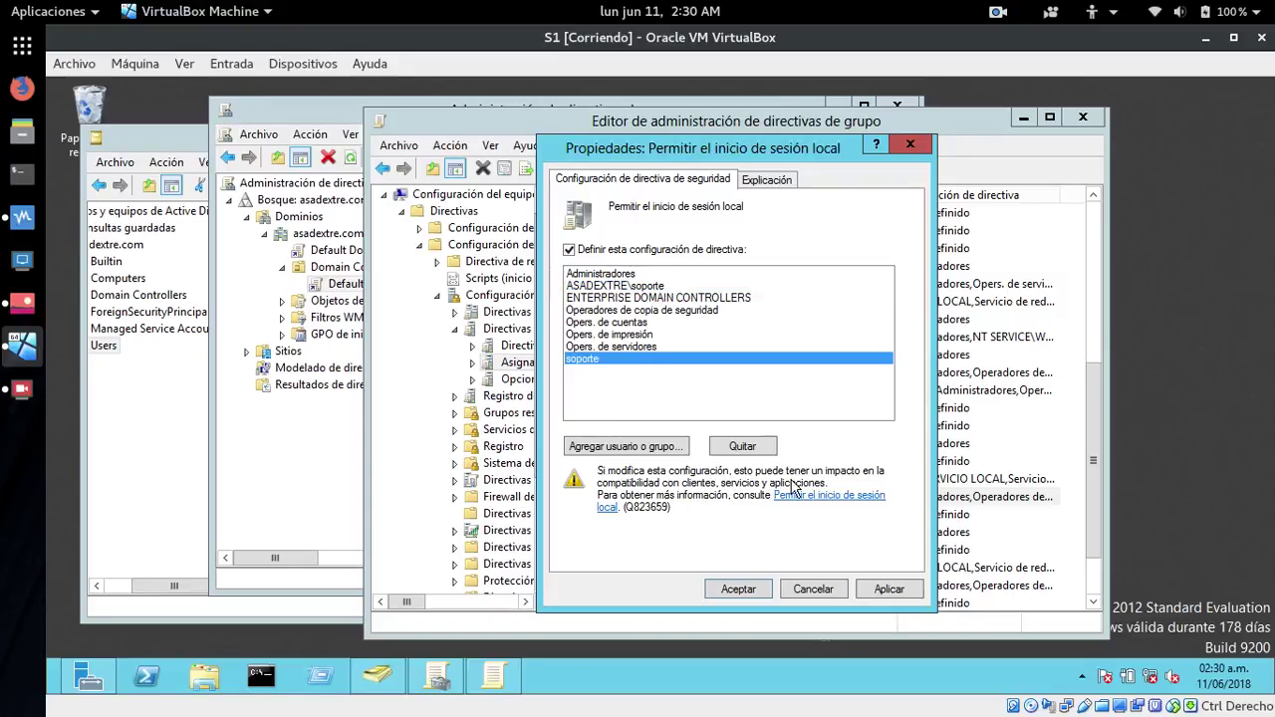
pyautogui.click(755, 448)
pyautogui.click(608, 287)
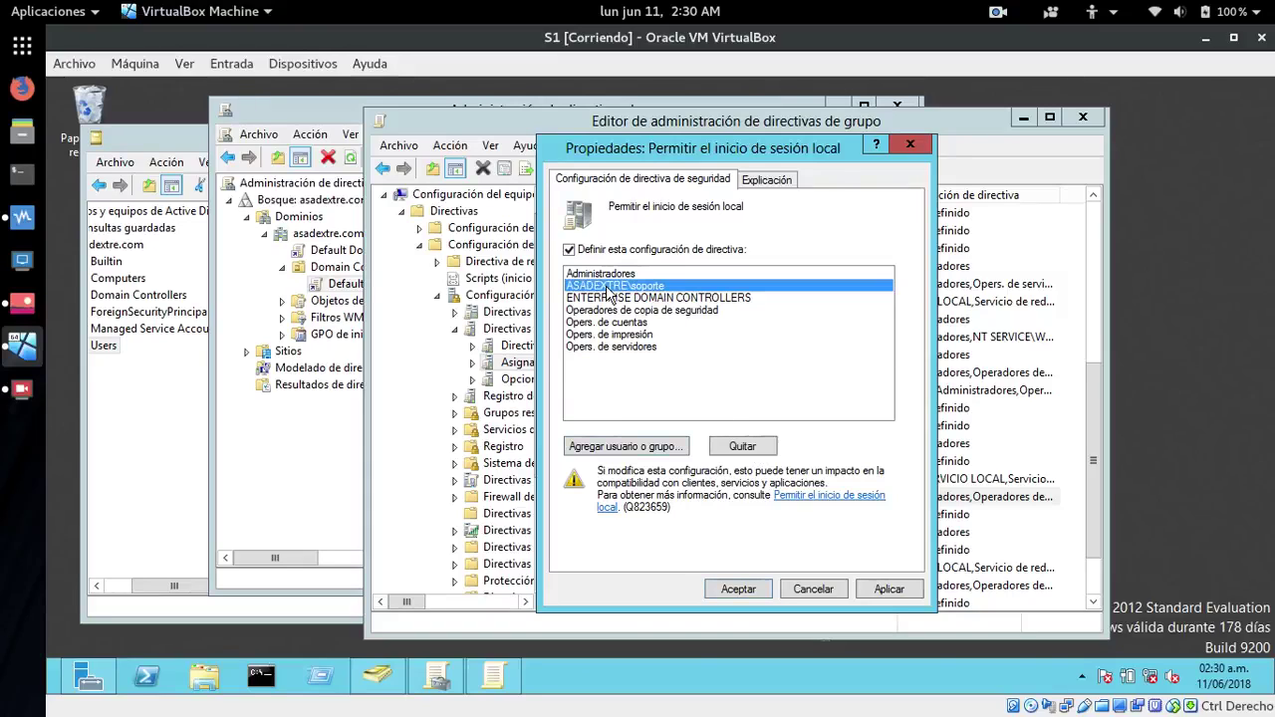
pyautogui.click(888, 590)
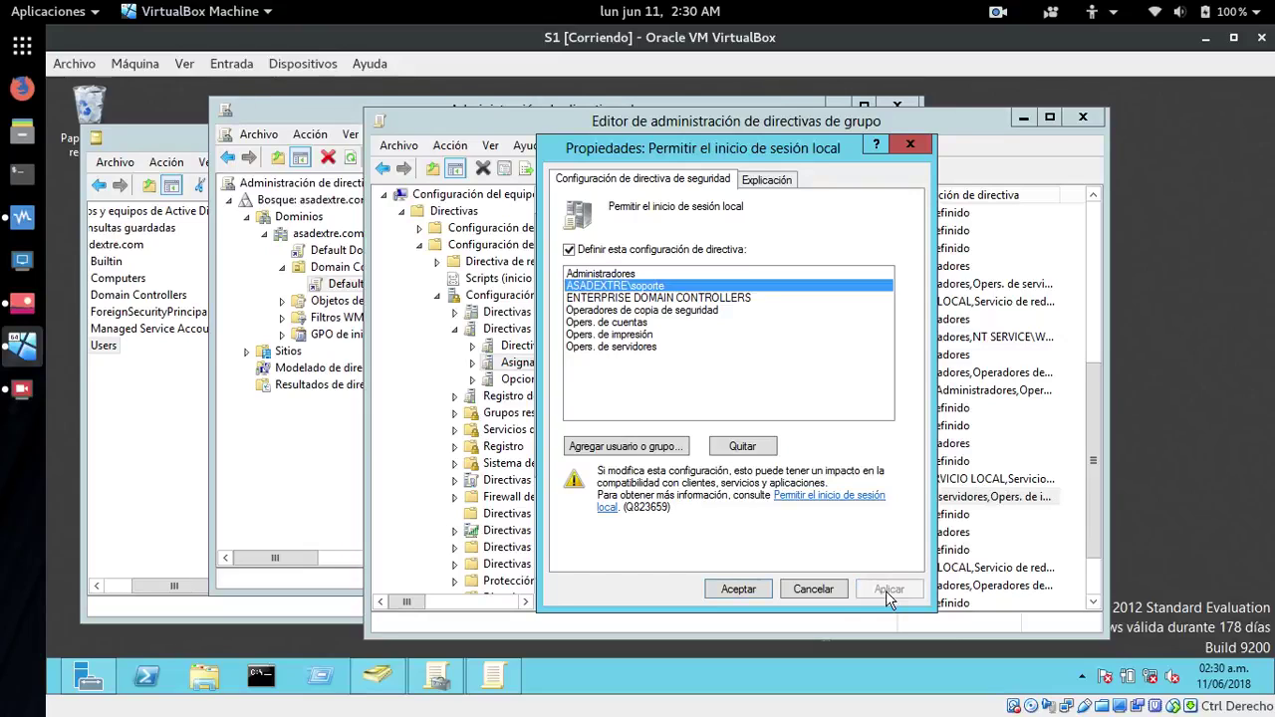
pyautogui.click(738, 590)
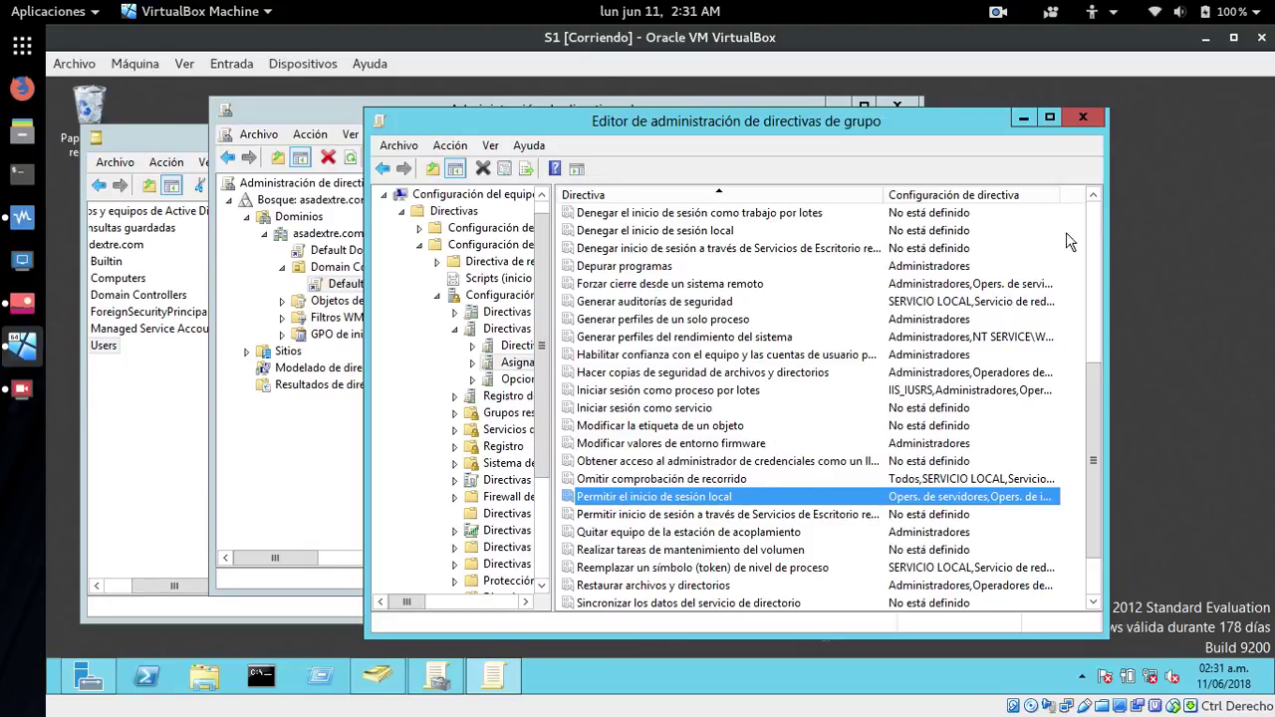
# - Sign the Administrador out from the Start screen despite the open management tools
pyautogui.click(1232, 157)
pyautogui.press('super')
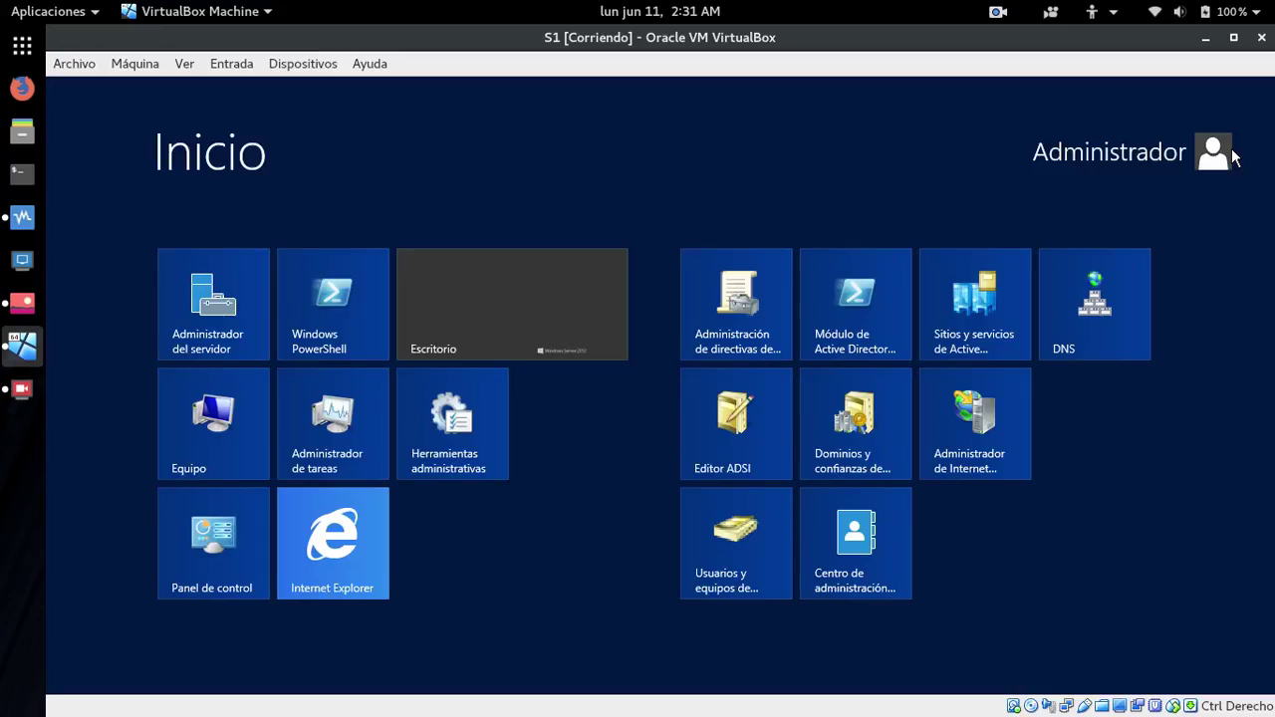
pyautogui.click(1132, 153)
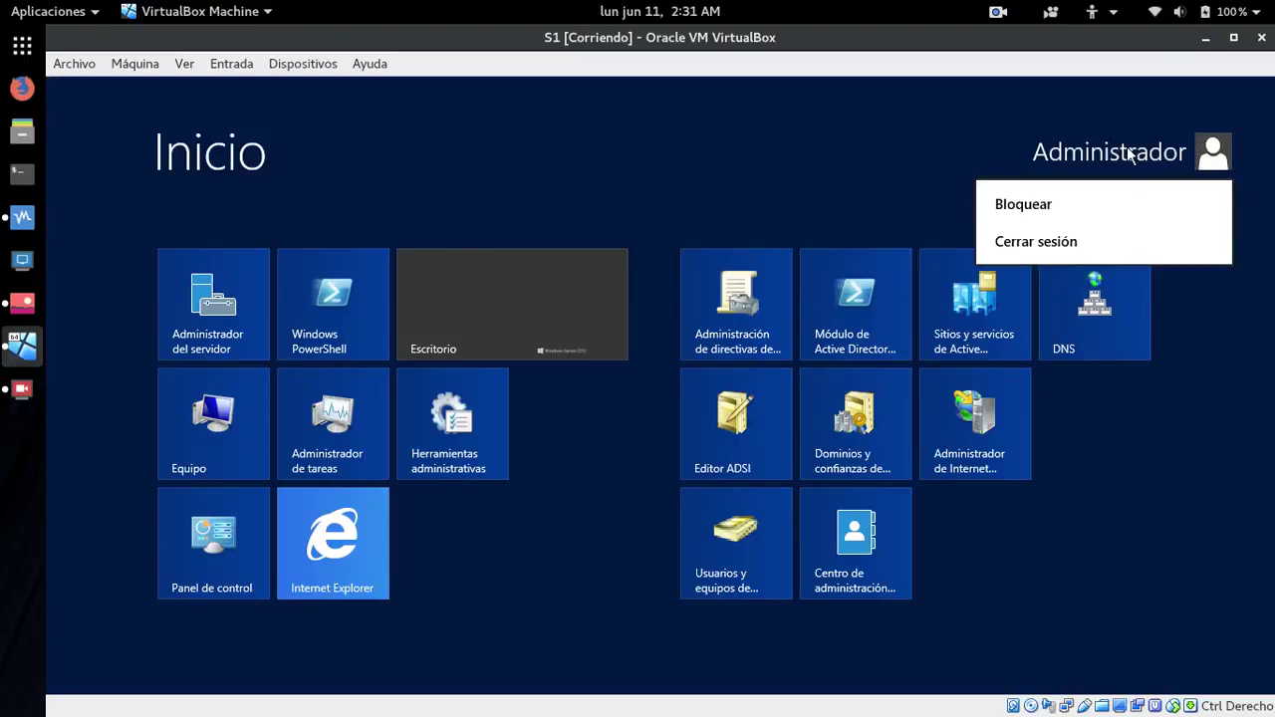
pyautogui.click(1010, 244)
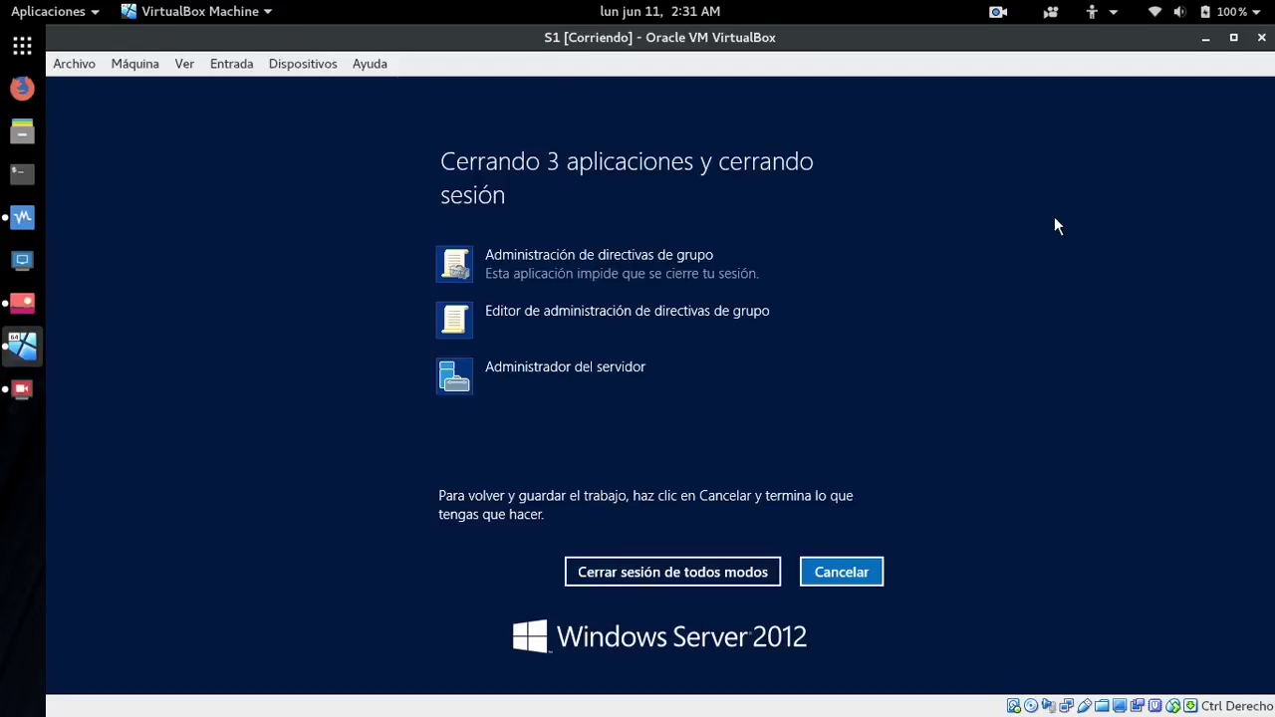
pyautogui.click(658, 573)
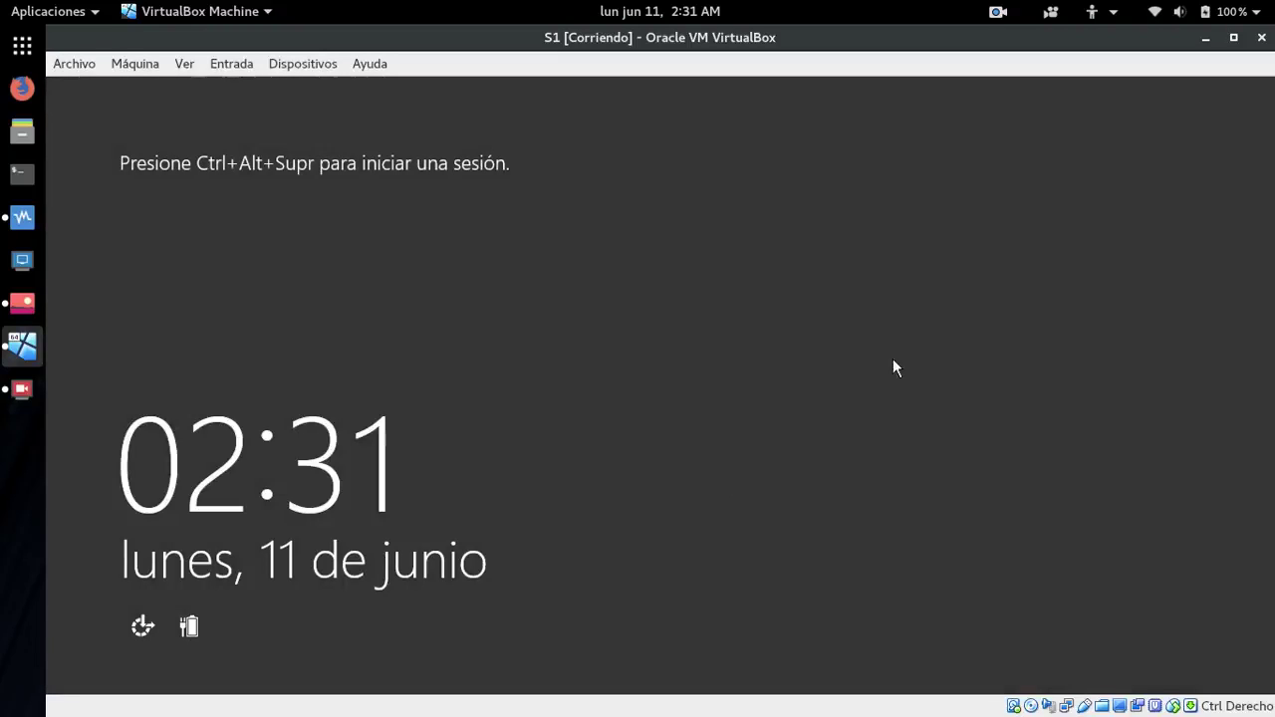
# - Sign in via Otro usuario as soporte with its password, dismiss the refusal, and retry
pyautogui.hotkey('ctrl', 'Delete')
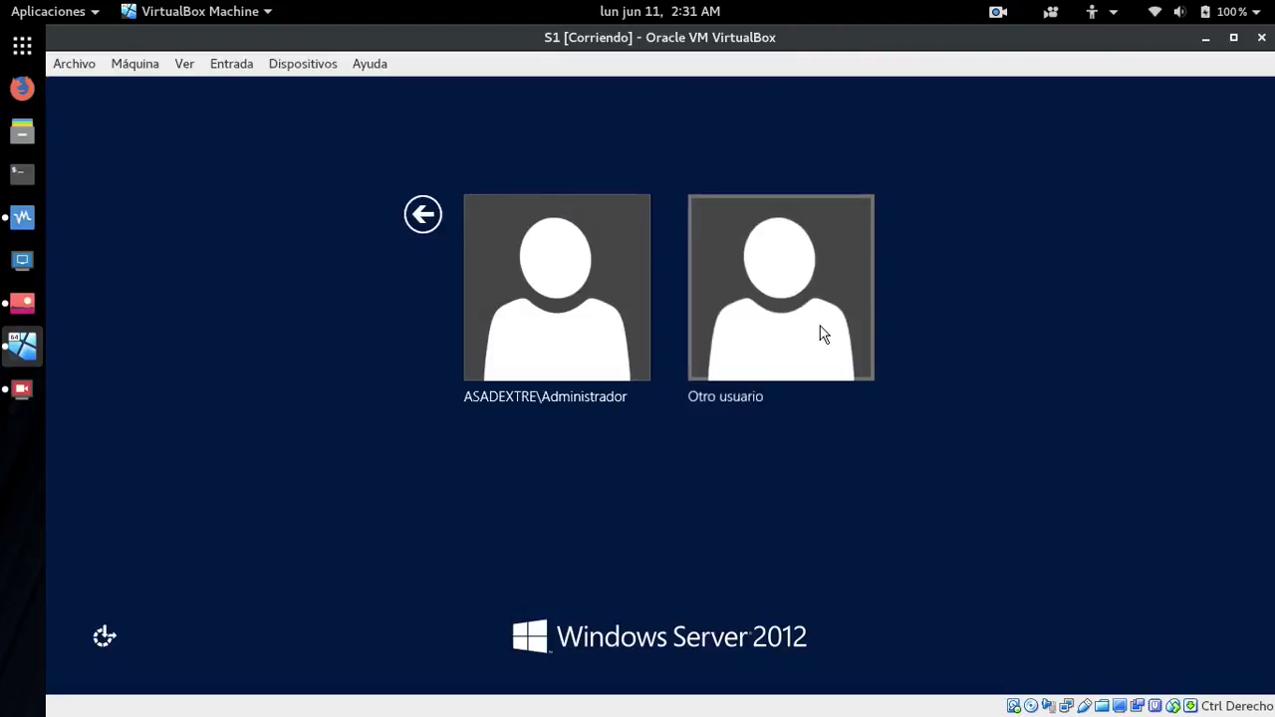
pyautogui.click(823, 333)
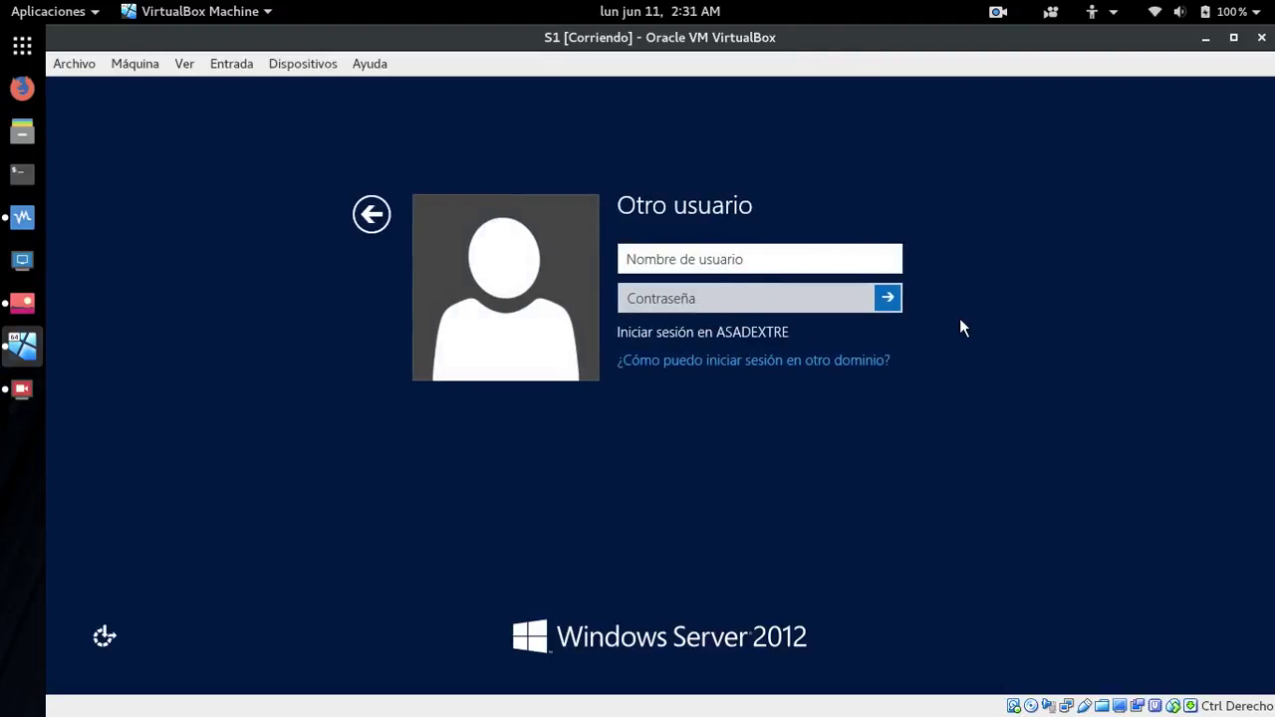
pyautogui.write('soporte')
pyautogui.press('Tab')
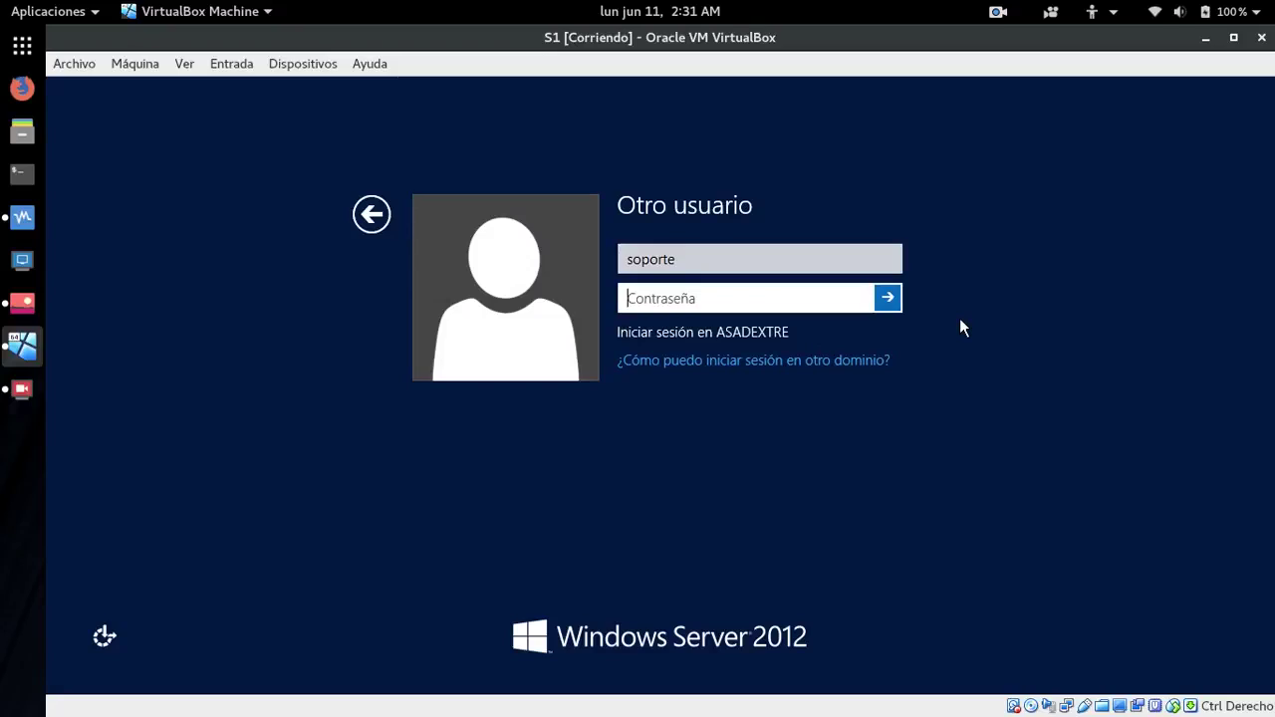
pyautogui.write('*********')
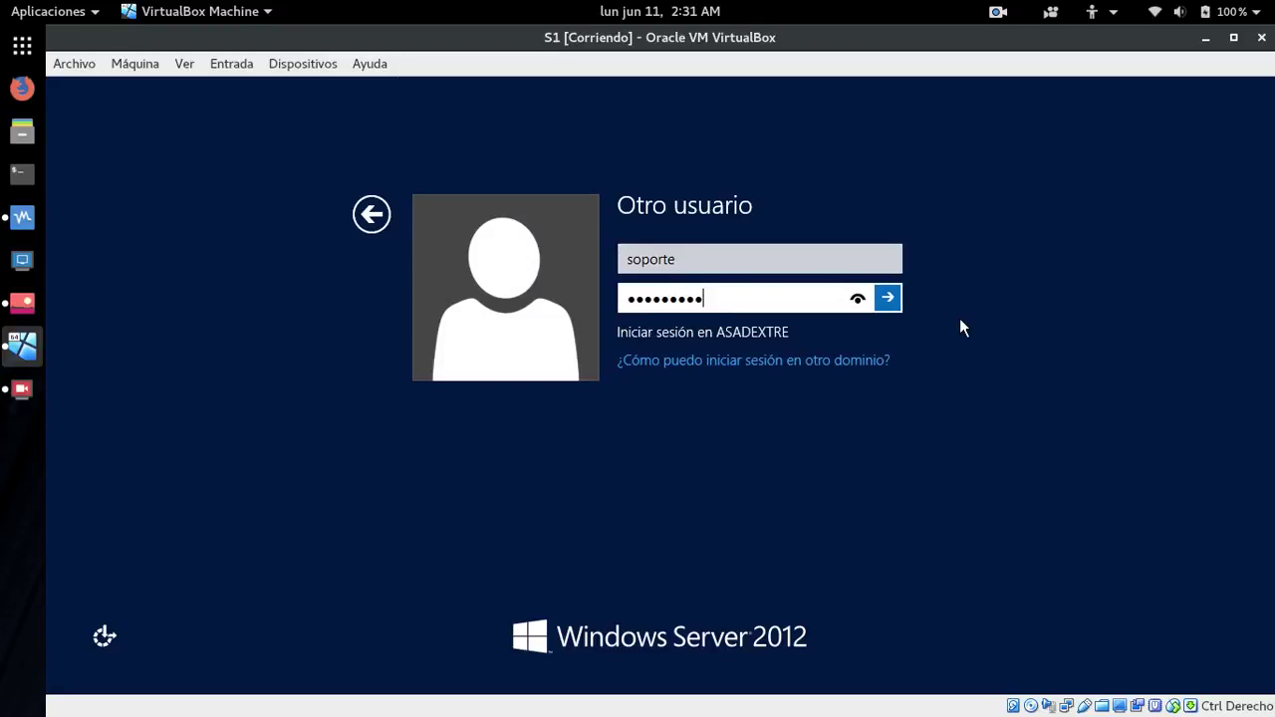
pyautogui.press('Return')
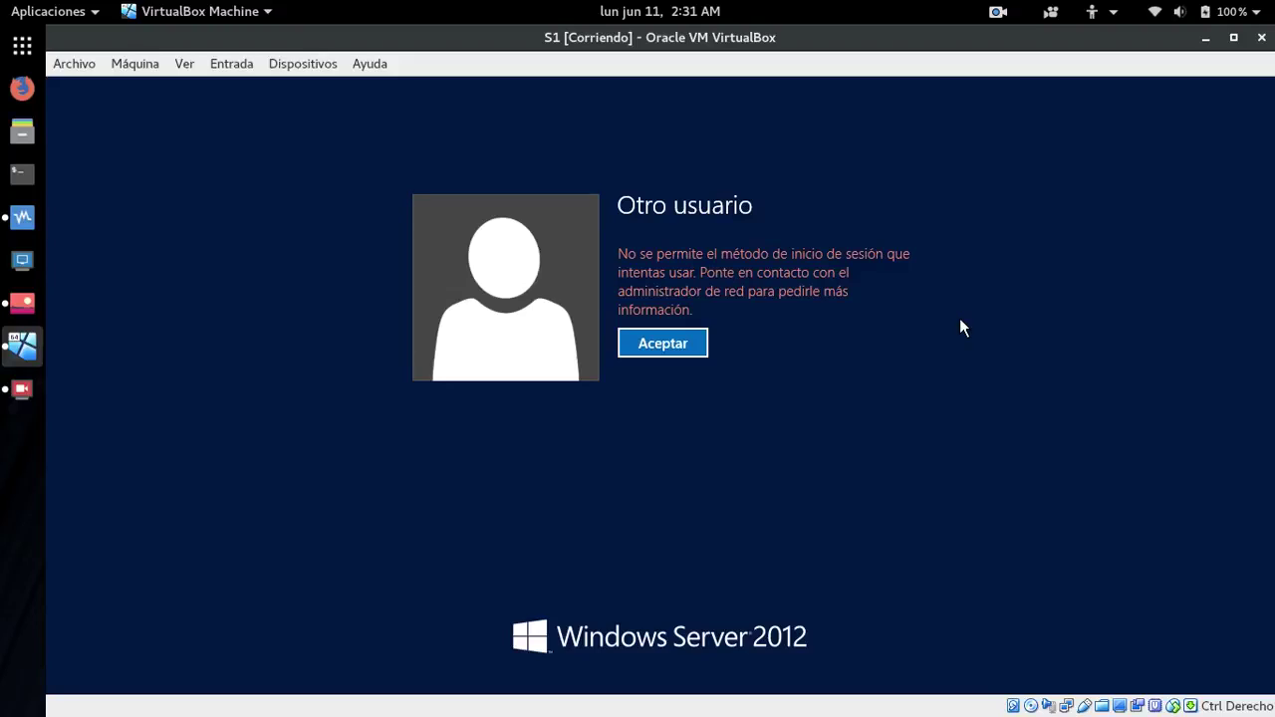
pyautogui.press('Return')
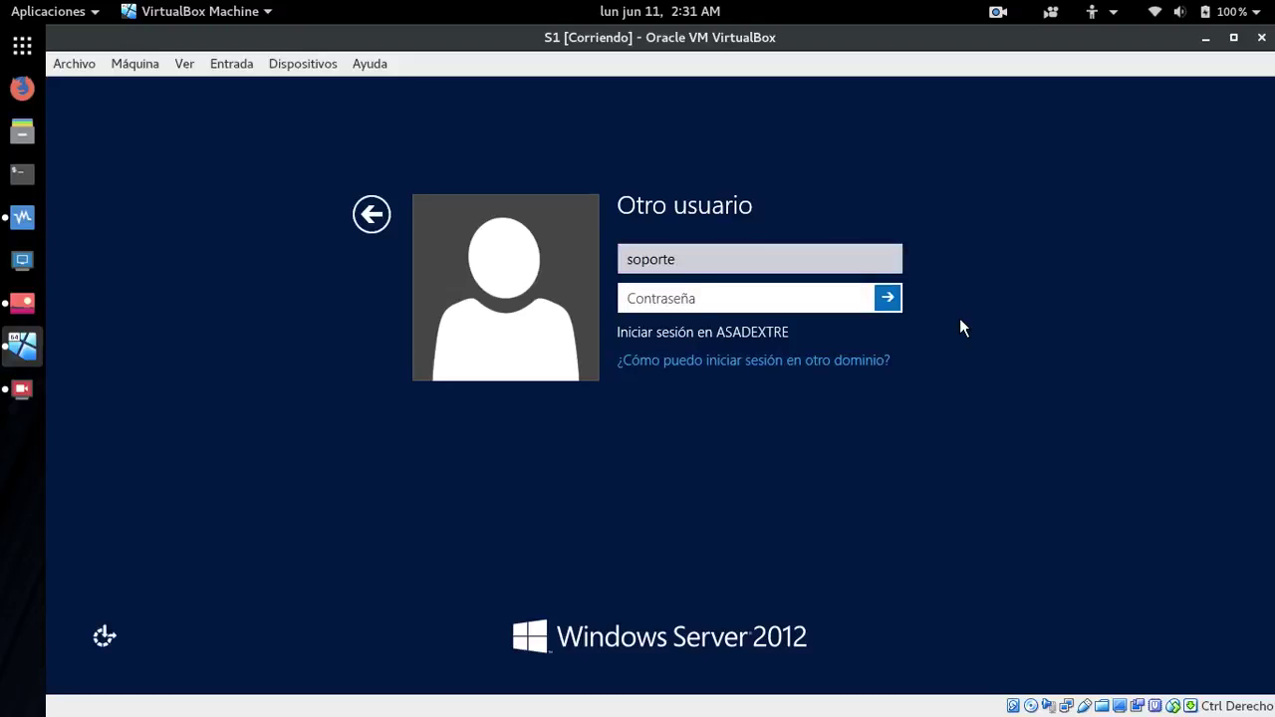
pyautogui.write('*********')
pyautogui.press('Return')
pyautogui.press('Return')
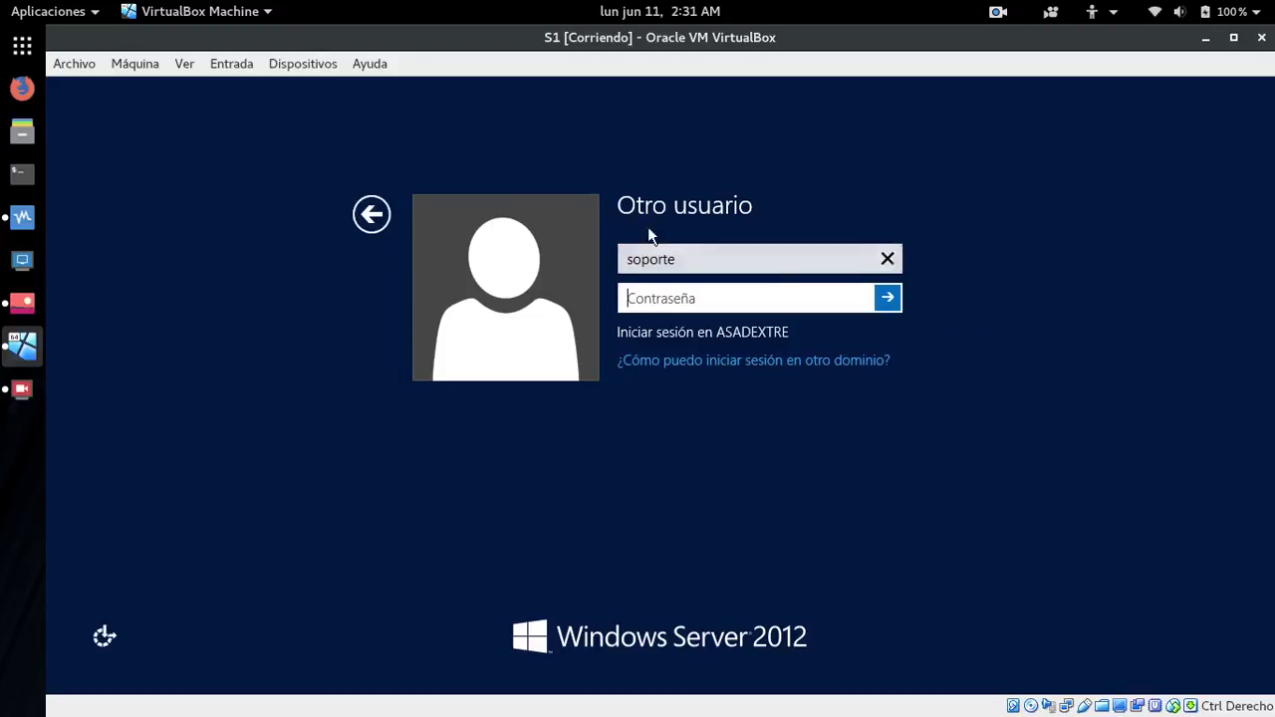
# - Sign back in as ASADEXTRE\Administrador, correcting the typed password, to reach Server Manager
pyautogui.click(370, 214)
pyautogui.click(523, 313)
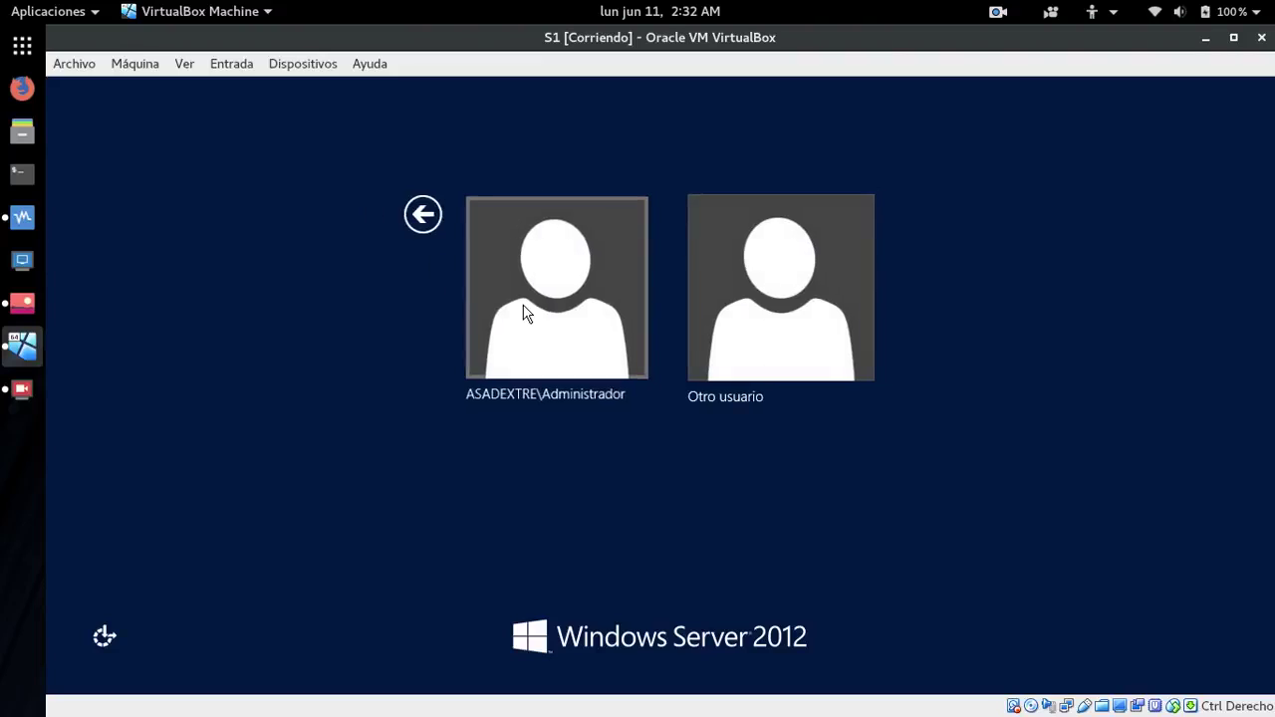
pyautogui.write('*')
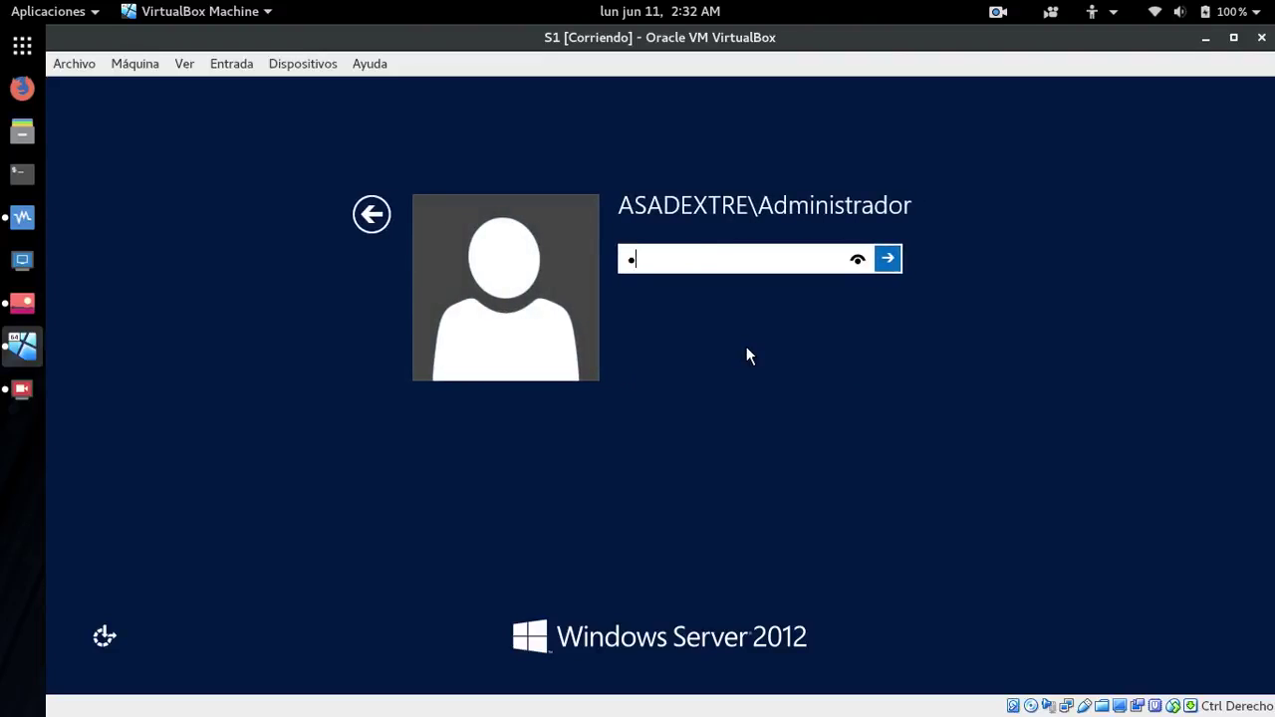
pyautogui.press('BackSpace')
pyautogui.write('*****')
pyautogui.press('BackSpace')
pyautogui.press('BackSpace')
pyautogui.press('BackSpace')
pyautogui.press('BackSpace')
pyautogui.press('BackSpace')
pyautogui.write('*********')
pyautogui.press('Return')
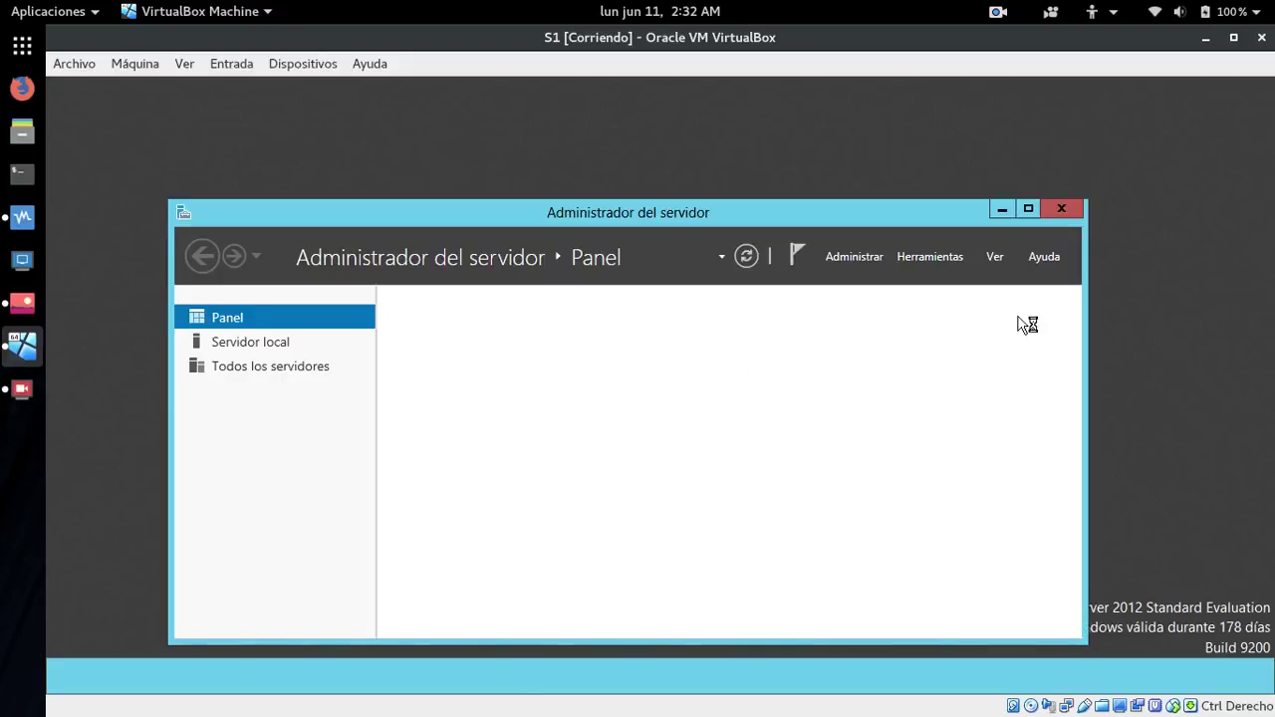
pyautogui.moveTo(603, 209); pyautogui.dragTo(620, 140)
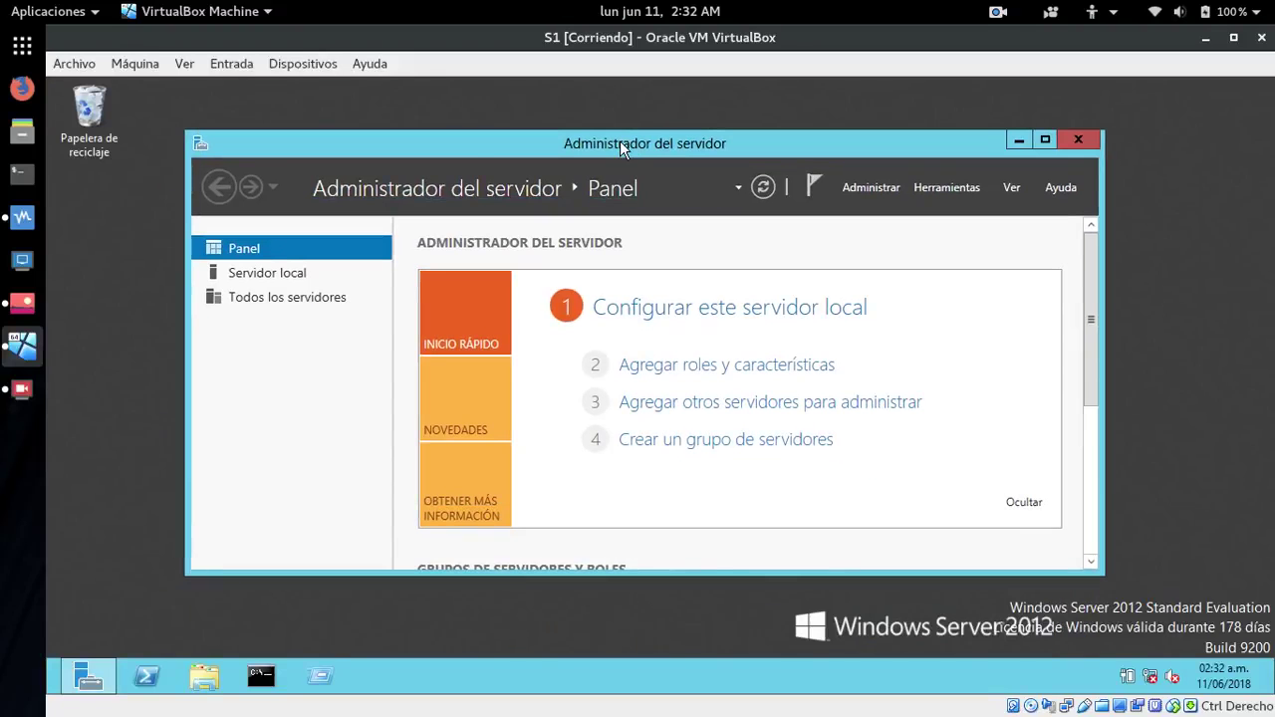
# - Empty the Papelera de reciclaje, permanently deleting the LAPTOP folder
pyautogui.click(90, 109)
pyautogui.rightClick(92, 109)
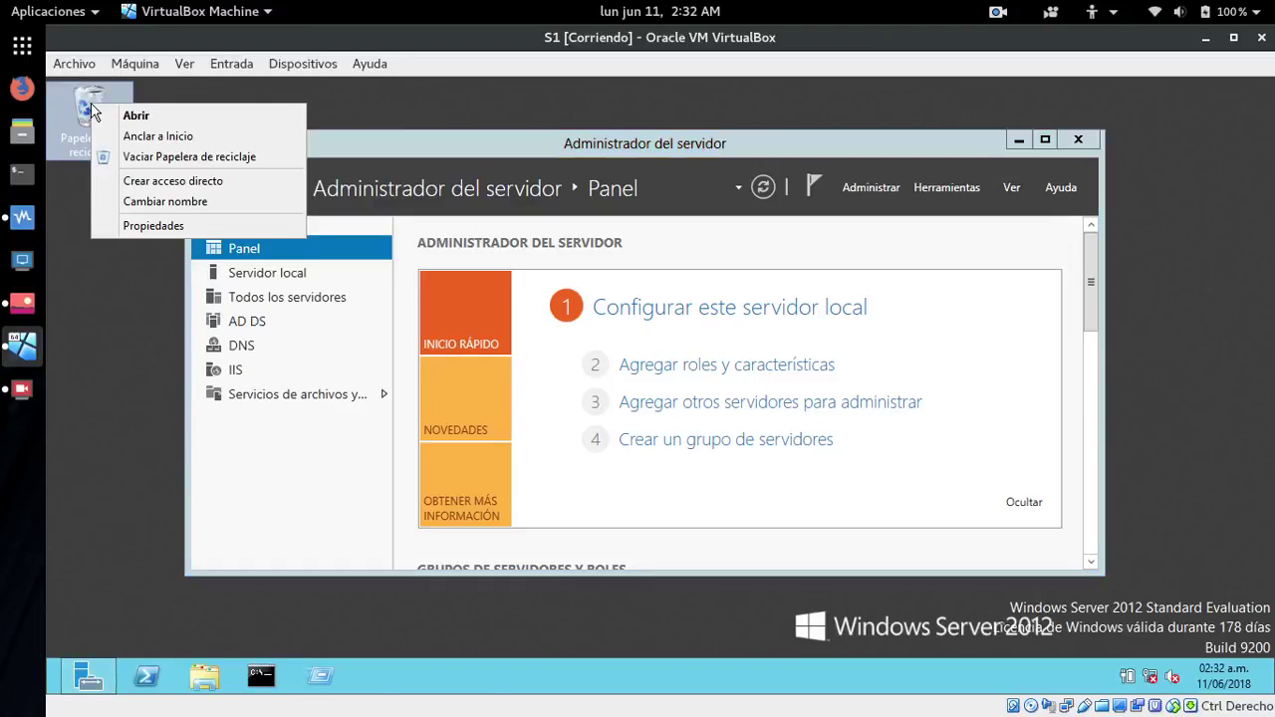
pyautogui.click(129, 154)
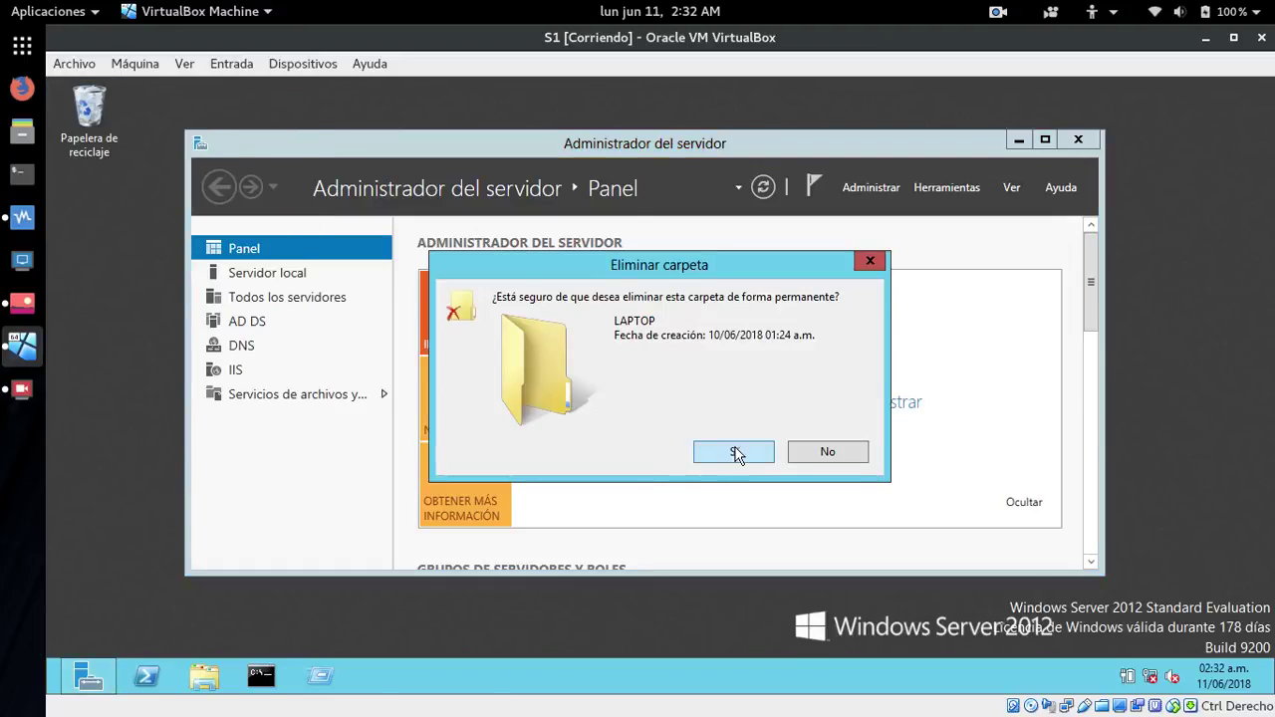
pyautogui.click(734, 451)
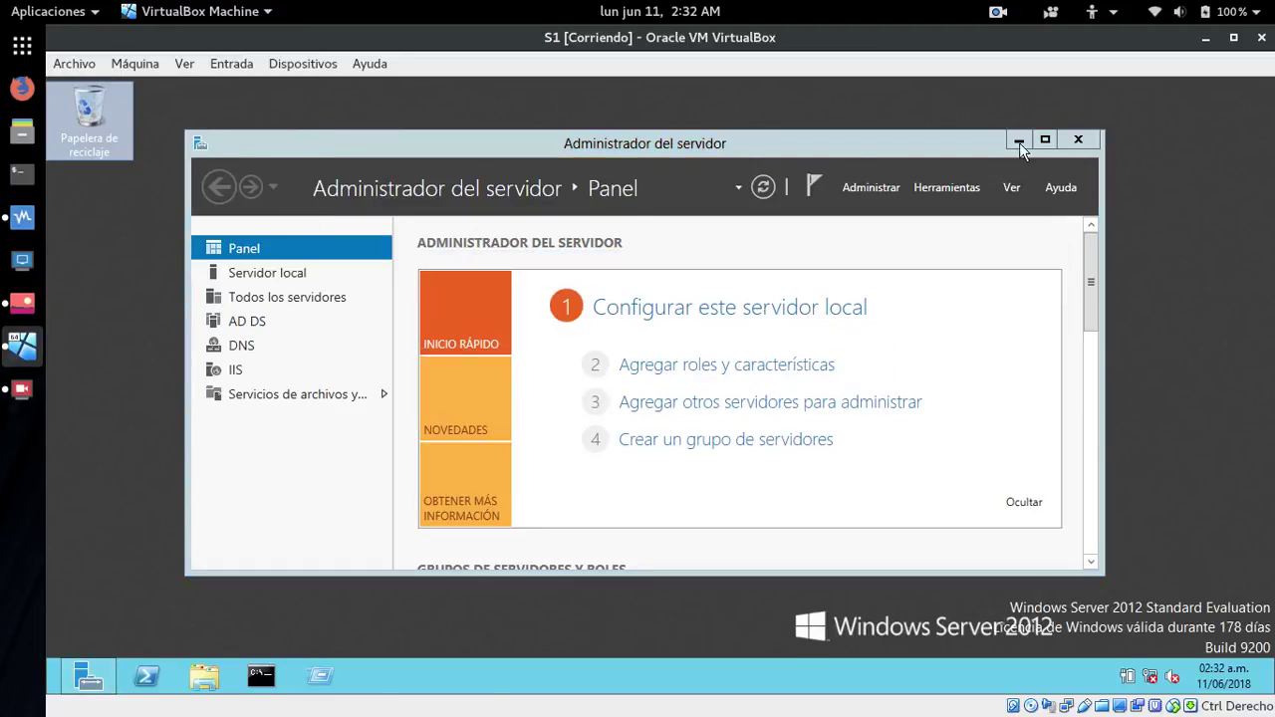
pyautogui.click(999, 14)
pyautogui.click(1016, 39)
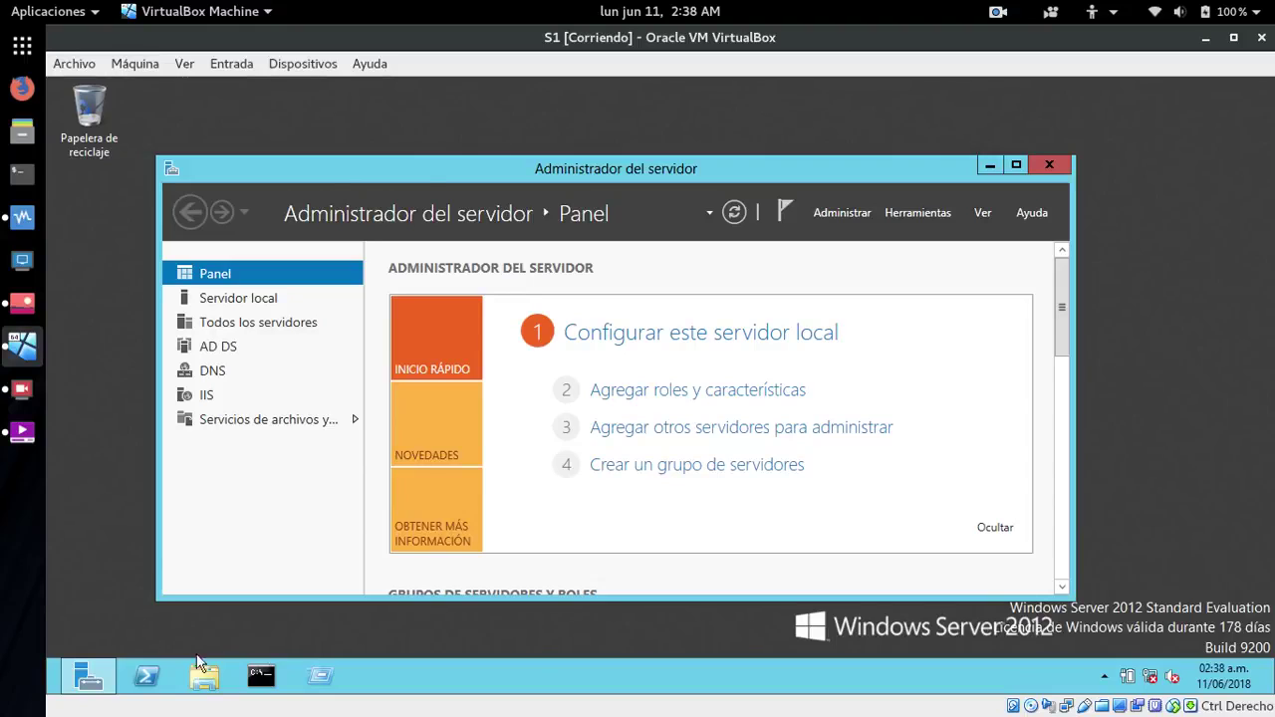
# - Run gpupdate /force in a Command Prompt on S1 and close the window
pyautogui.click(262, 676)
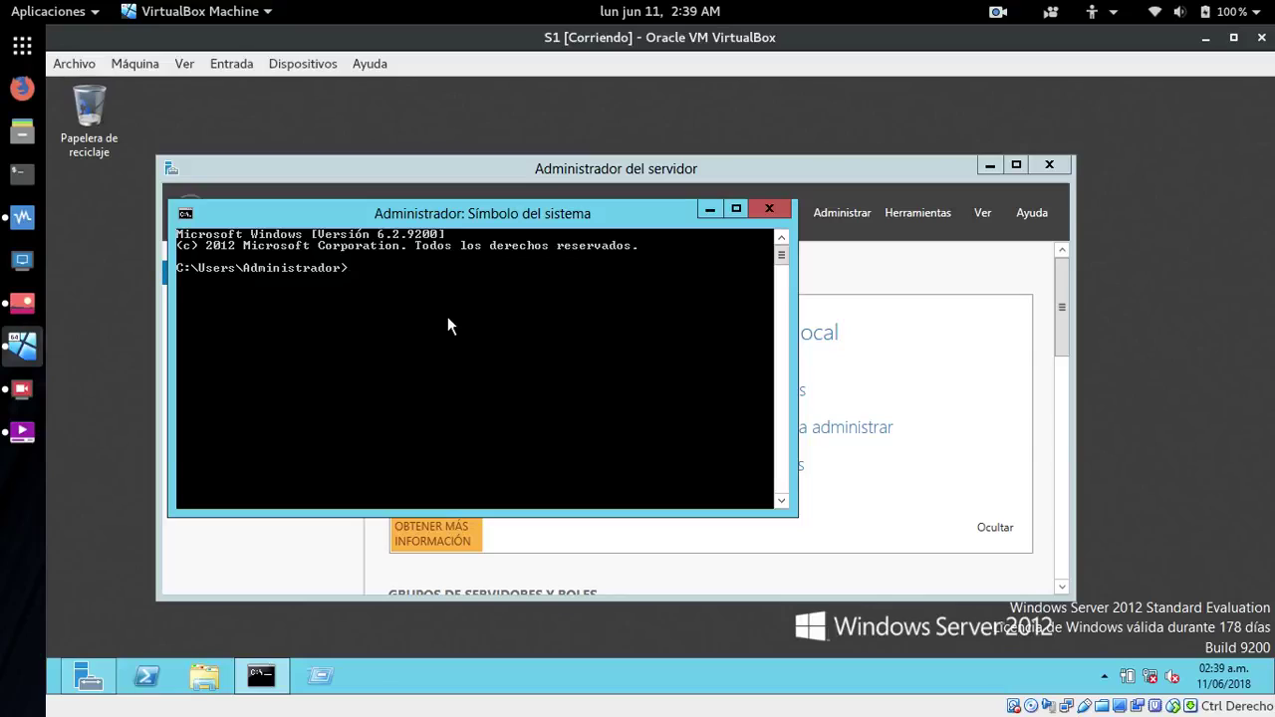
pyautogui.write('gpupdate /force')
pyautogui.press('Return')
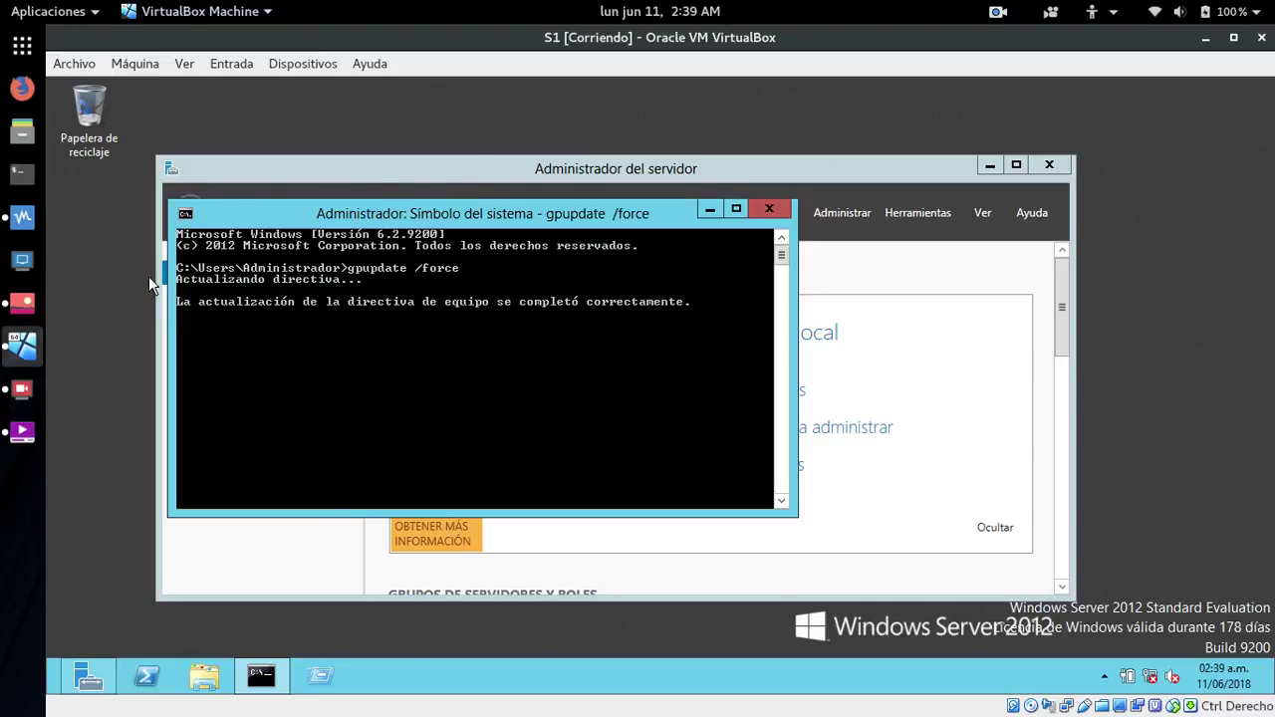
pyautogui.click(753, 211)
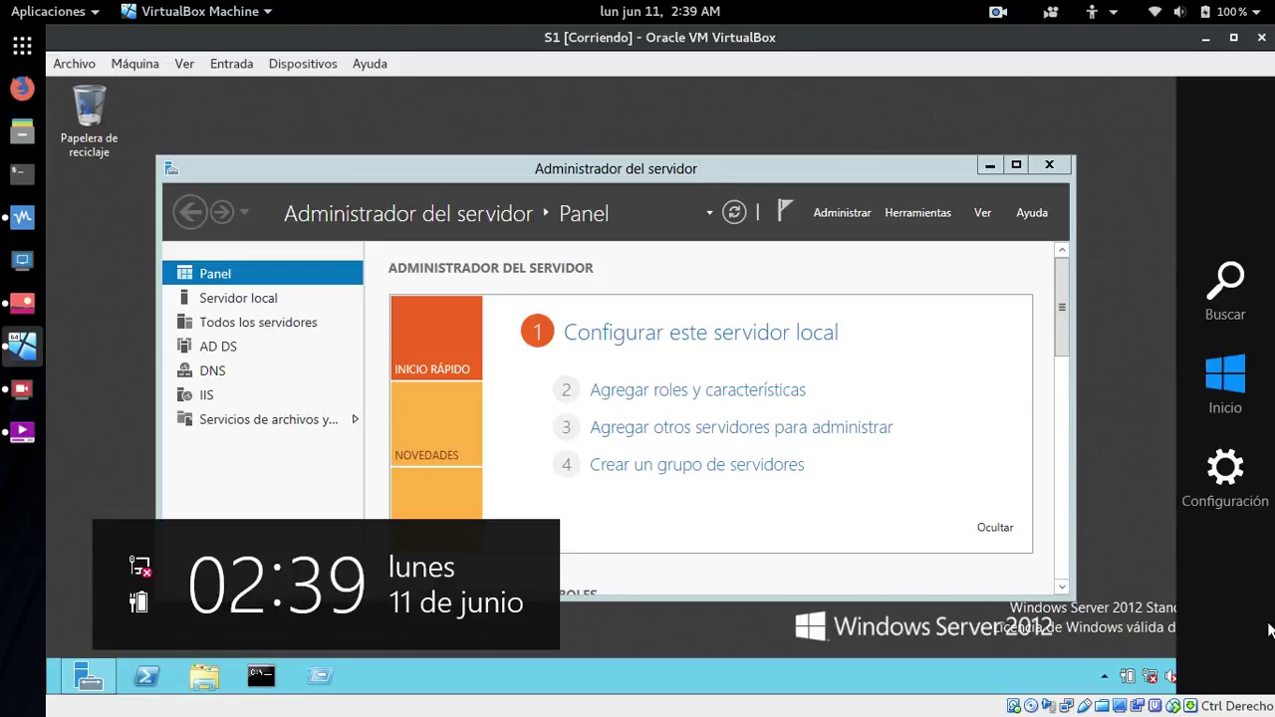
# - Sign out of the Administrador session from the Start screen
pyautogui.press('super')
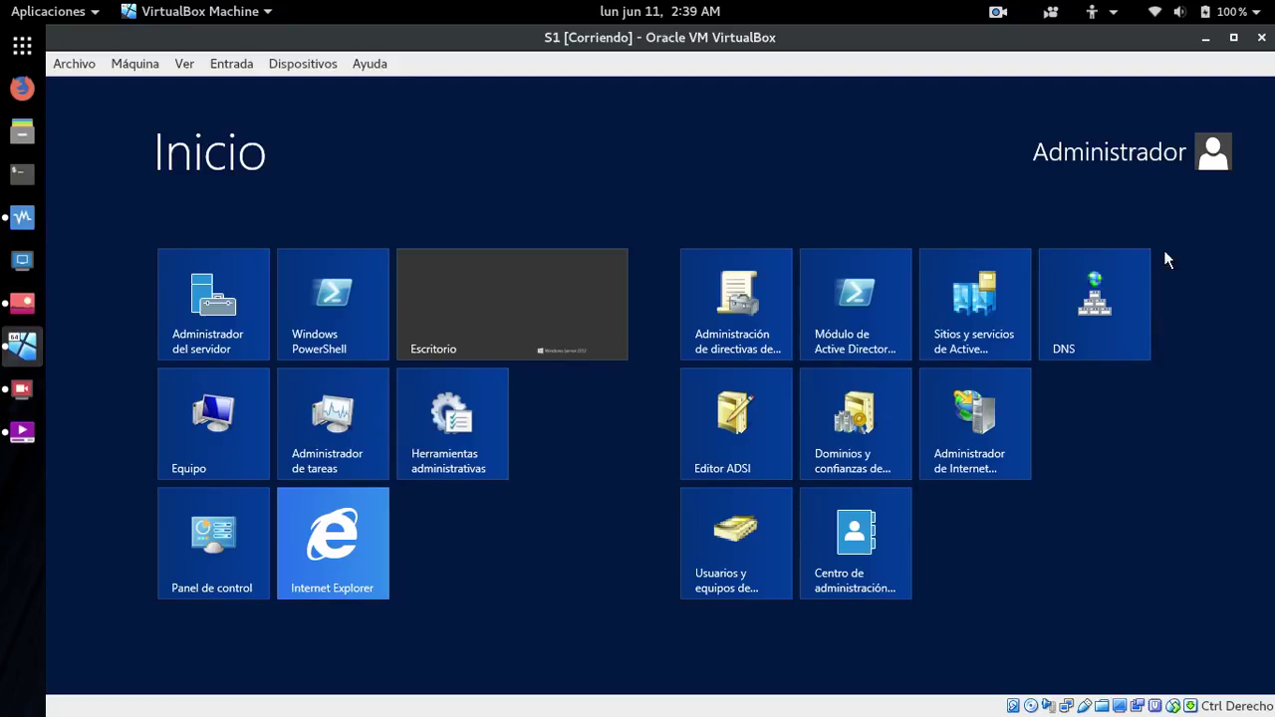
pyautogui.click(1155, 159)
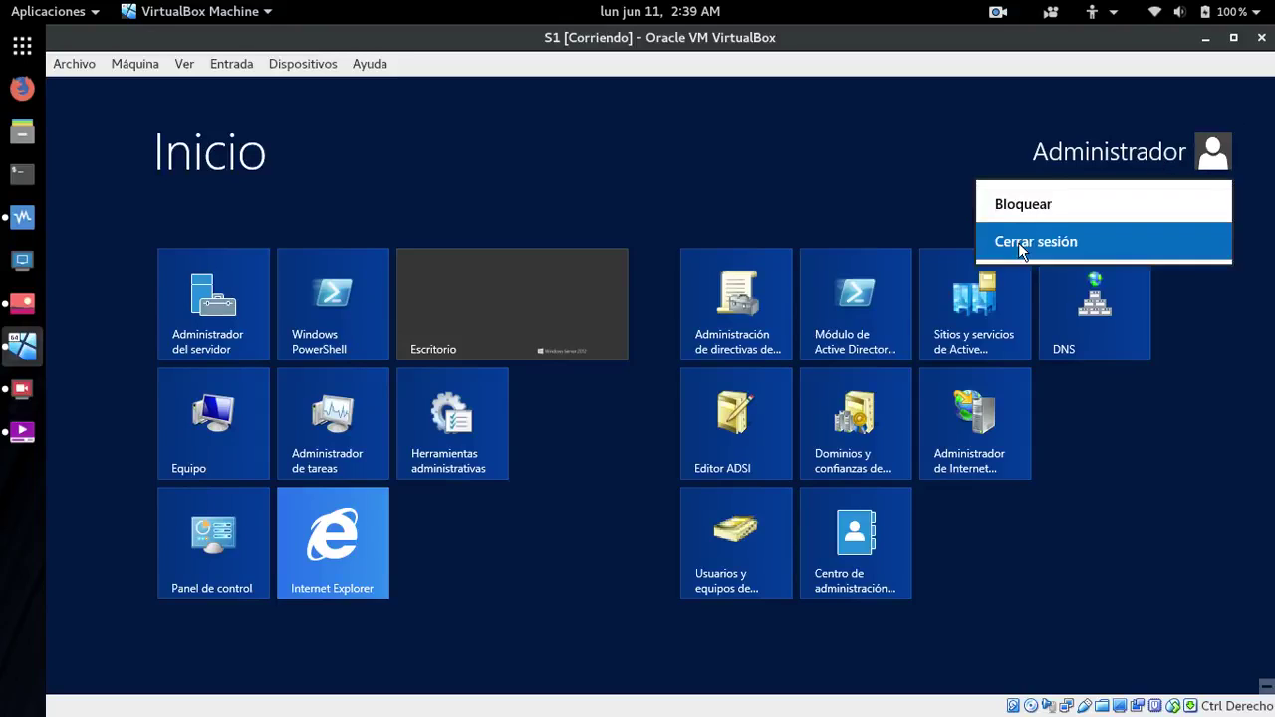
pyautogui.click(1020, 243)
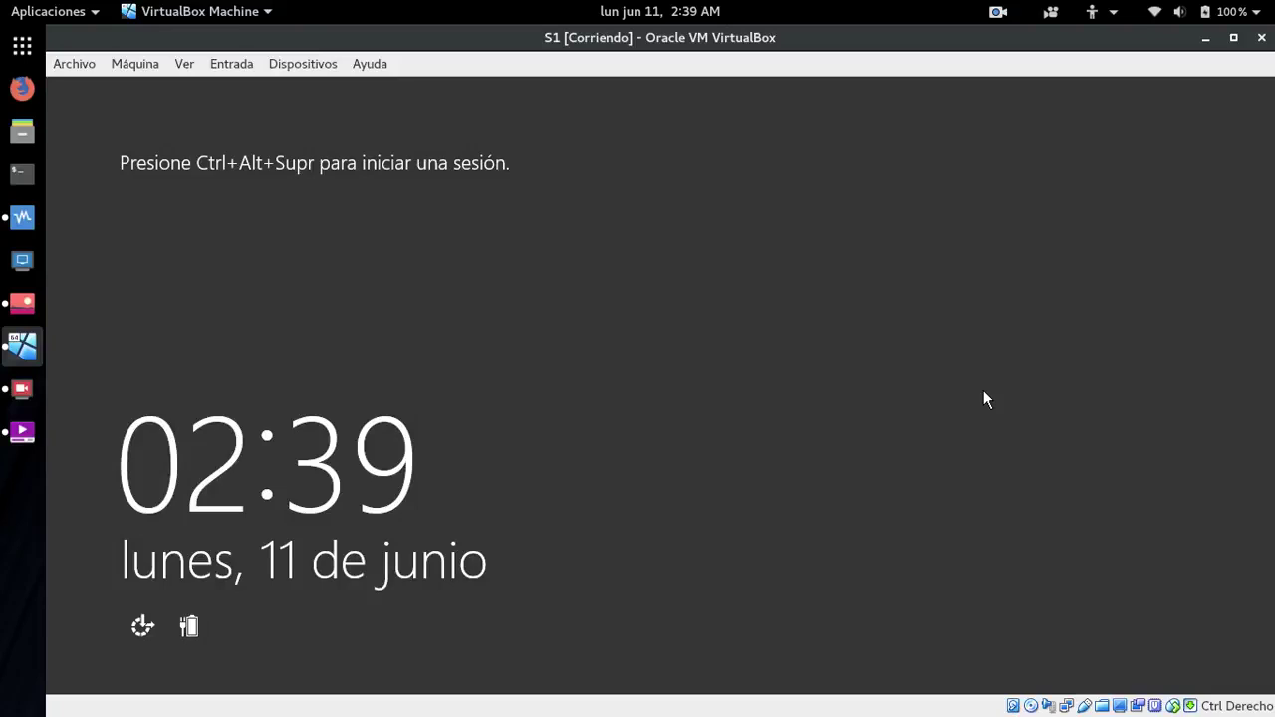
# - Sign in through Otro usuario as domain user soporte with its password
pyautogui.hotkey('ctrl', 'alt', 'Delete')
pyautogui.click(794, 330)
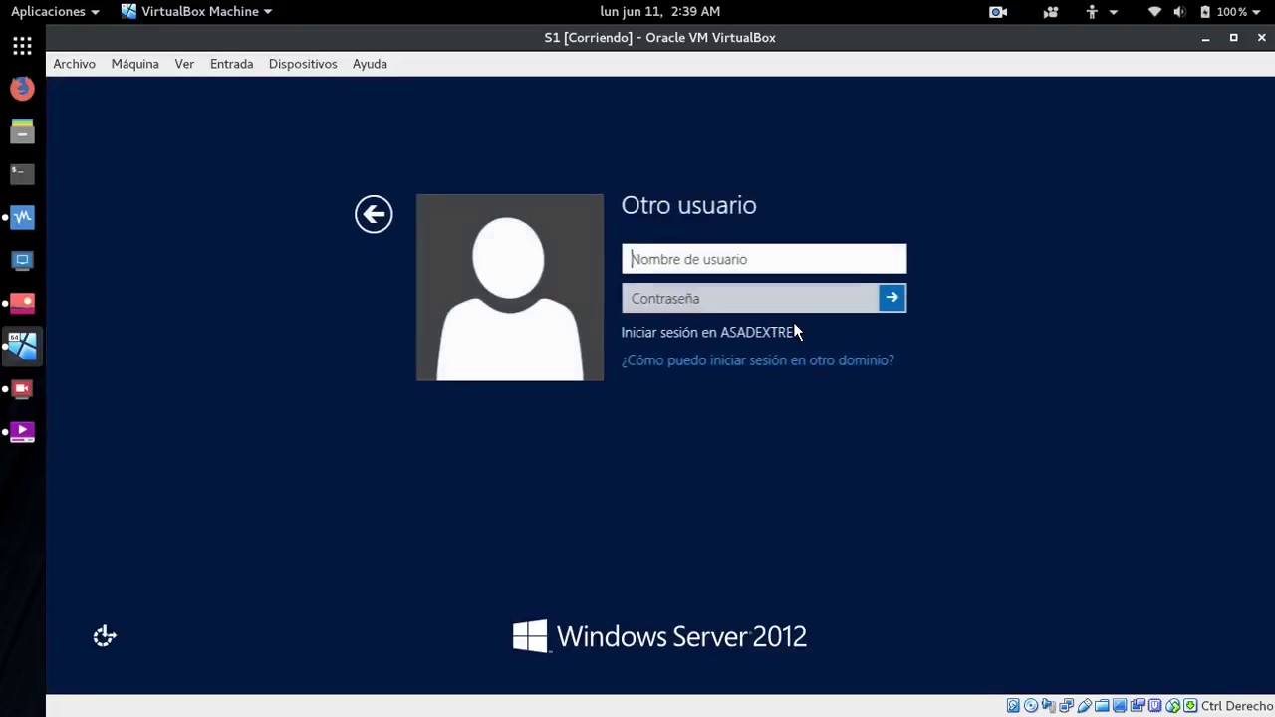
pyautogui.write('s')
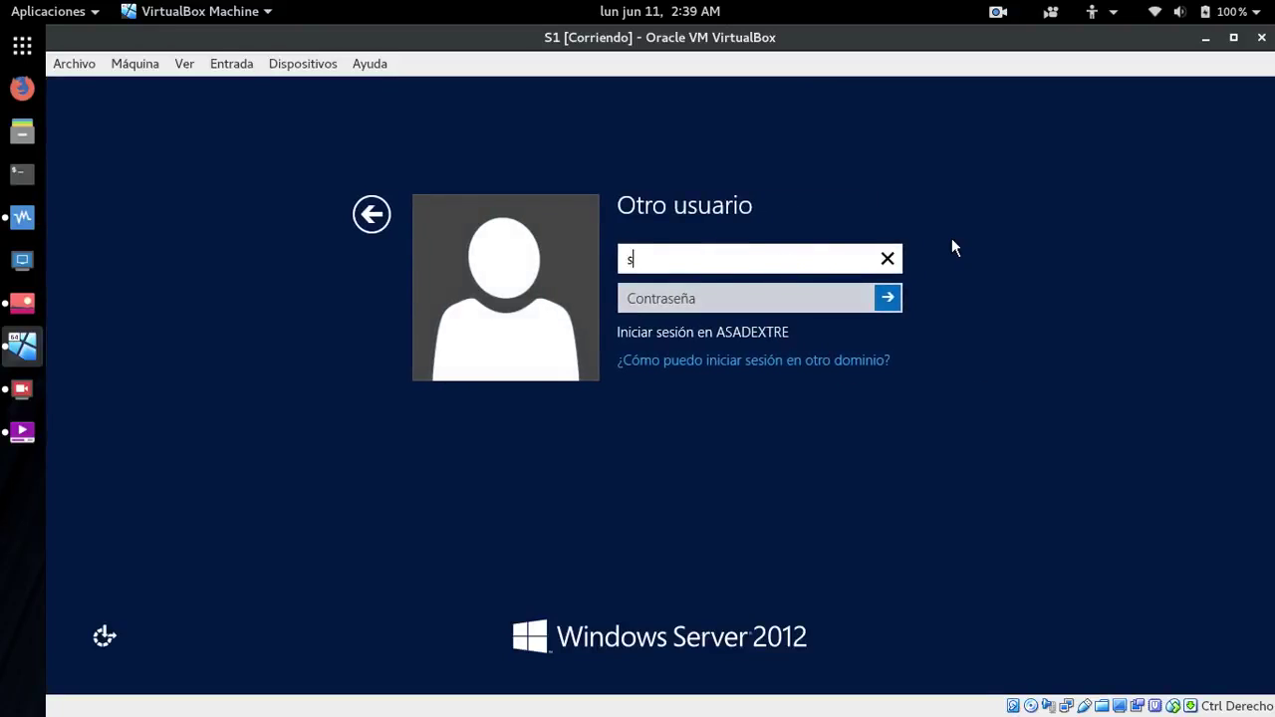
pyautogui.write('oporte')
pyautogui.press('Tab')
pyautogui.write('********')
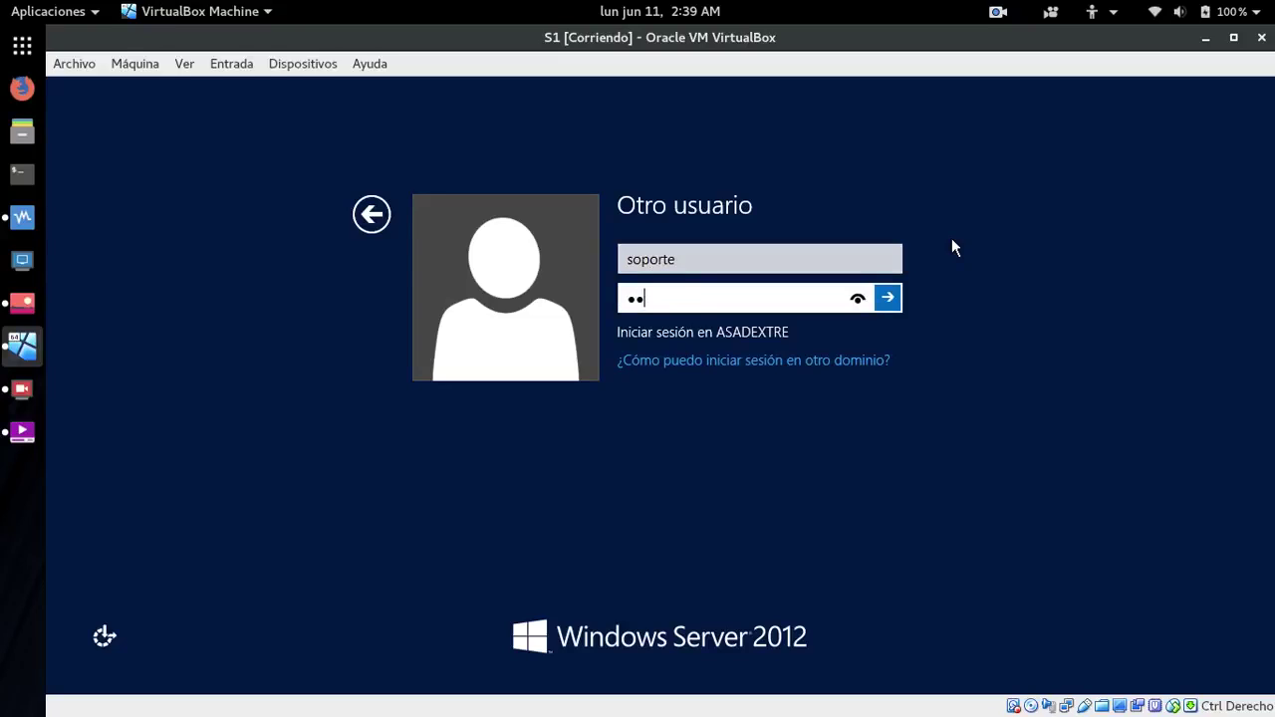
pyautogui.write('*')
pyautogui.press('Return')
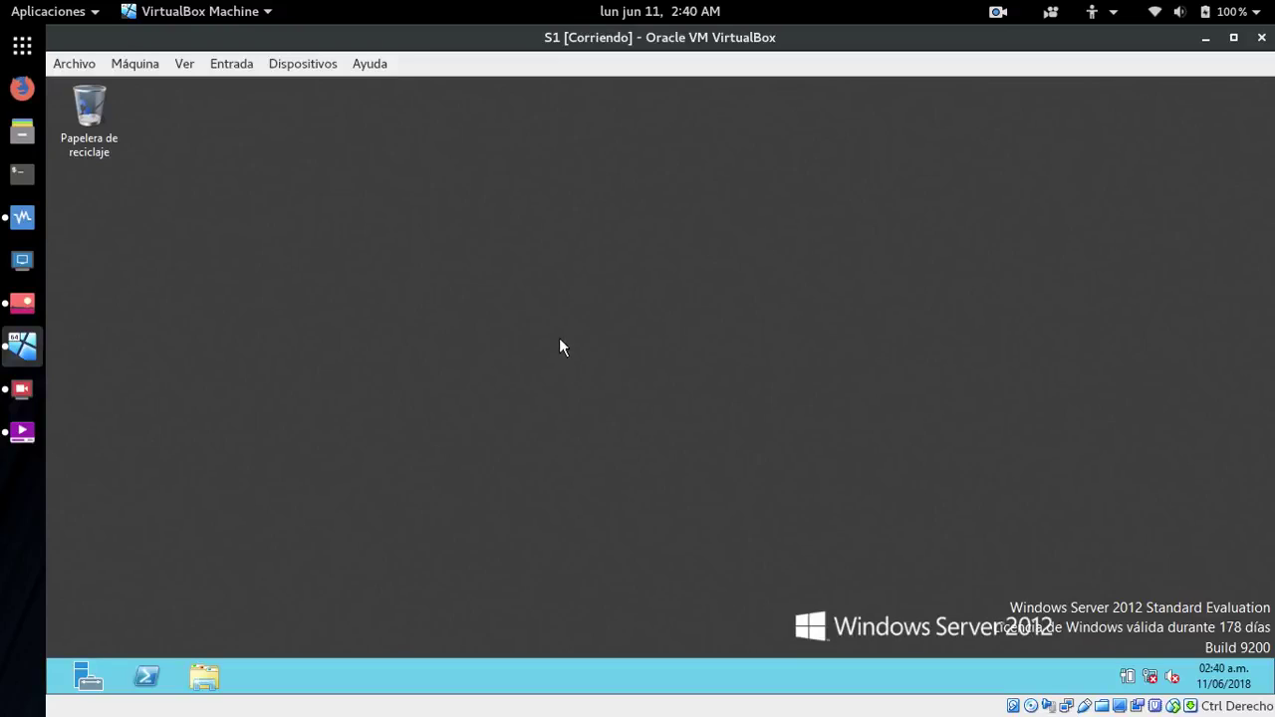
# - Open a PowerShell console, then sign soporte out and bring up the sign-in choices
pyautogui.click(146, 677)
pyautogui.press('super')
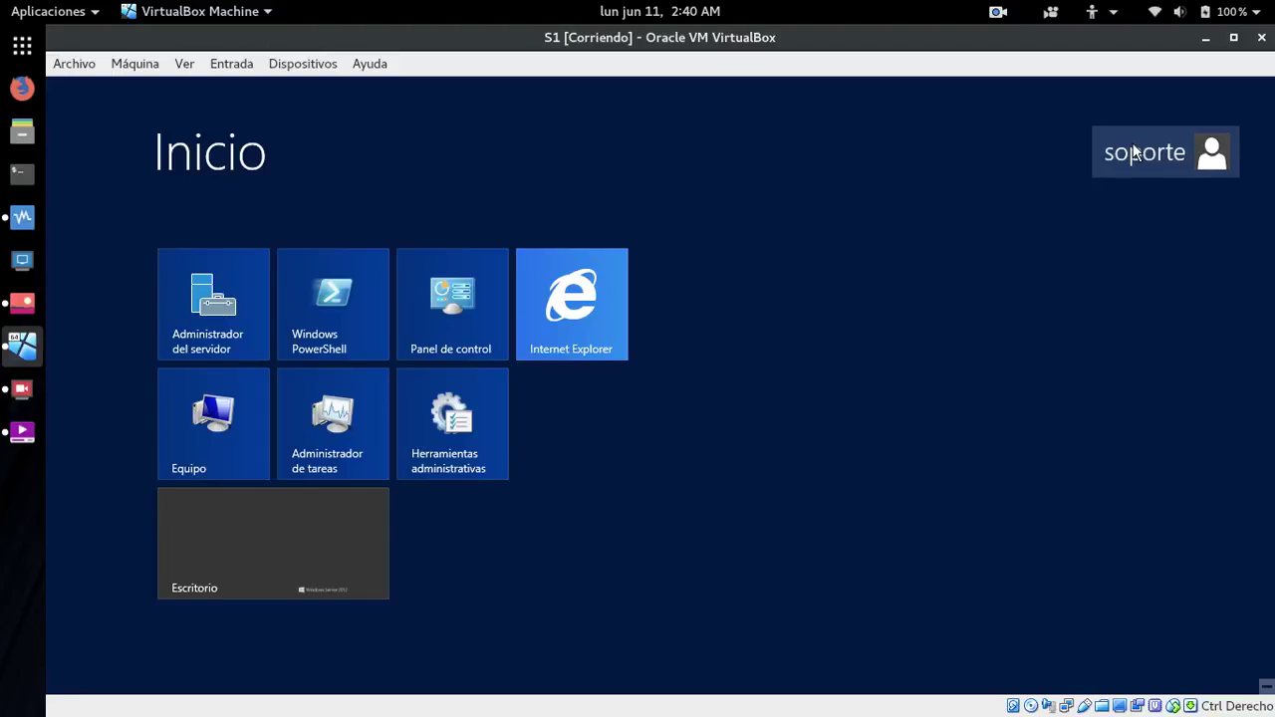
pyautogui.click(1133, 151)
pyautogui.click(1015, 255)
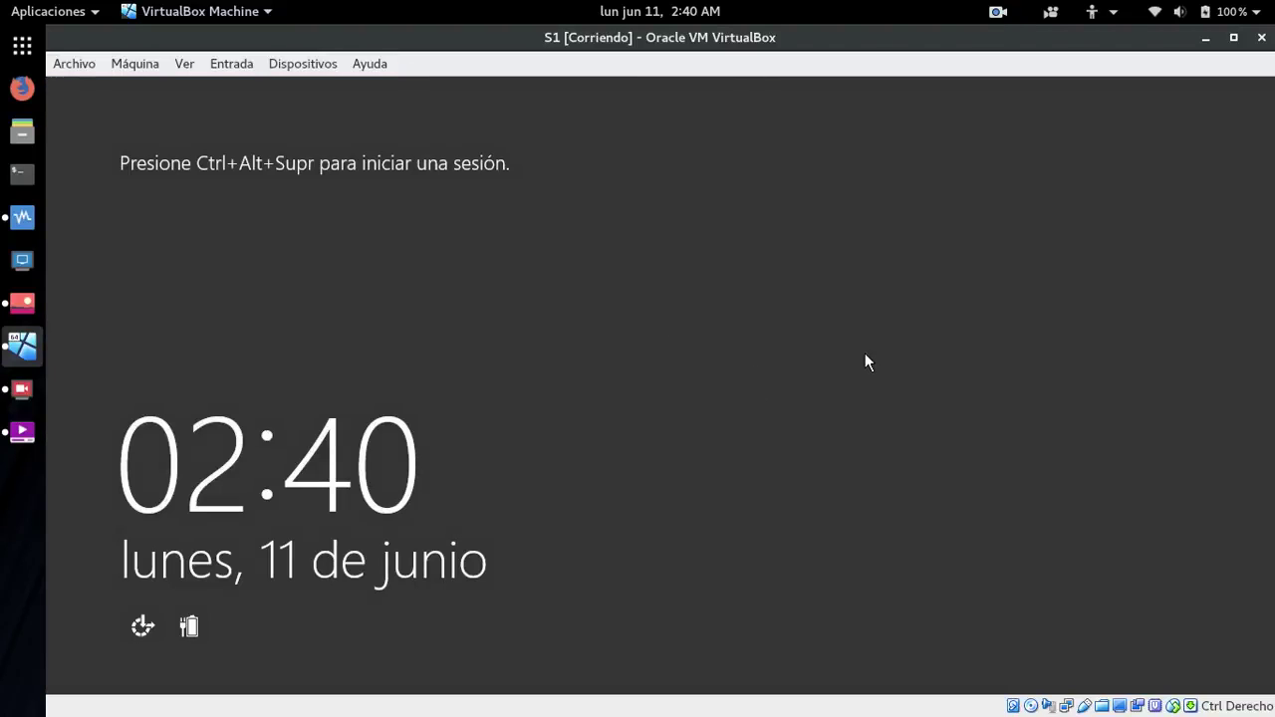
pyautogui.hotkey('ctrl', 'alt', 'Delete')
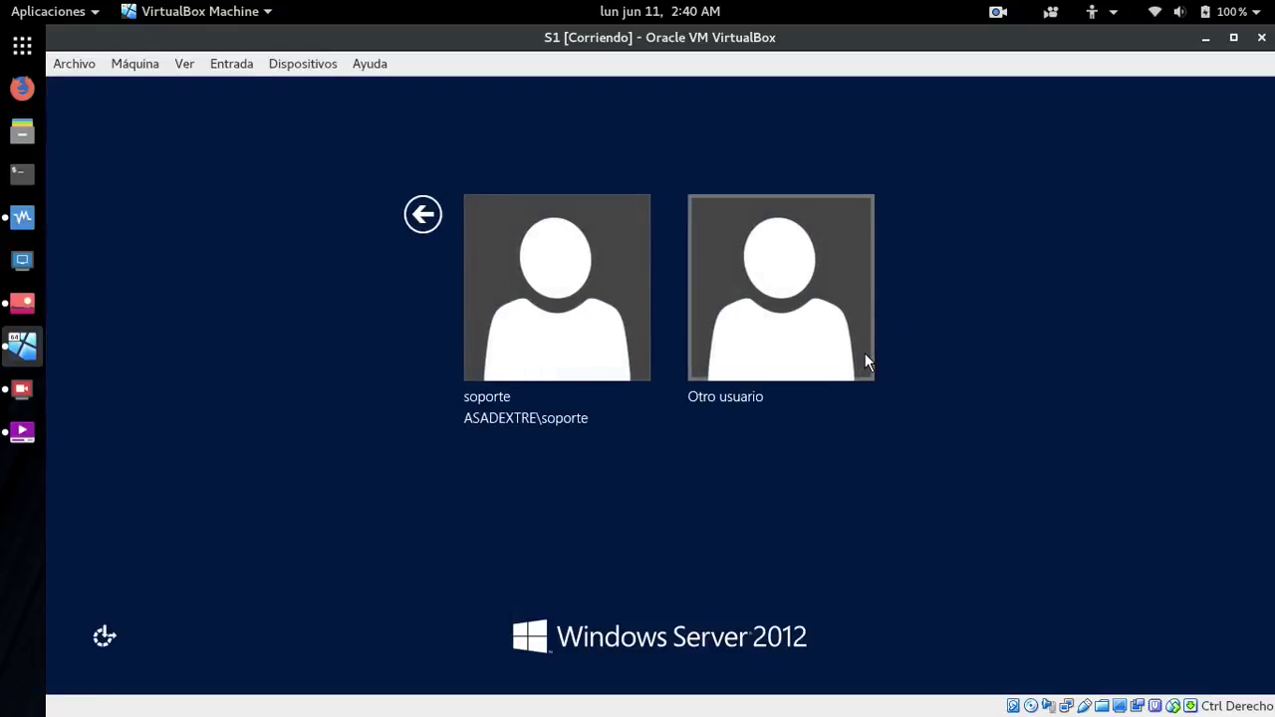
# - Sign in as Administrador, dismissing the wrong-credentials error and retrying with the correct password
pyautogui.click(793, 316)
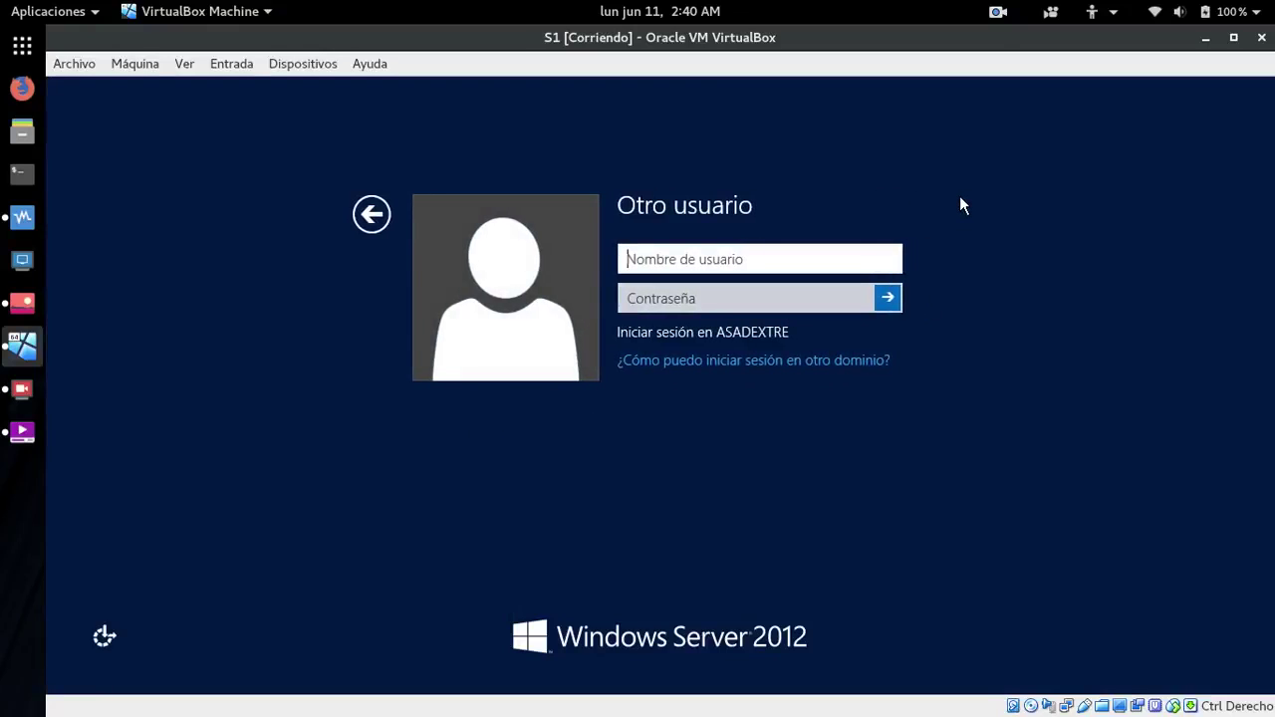
pyautogui.write('Ad')
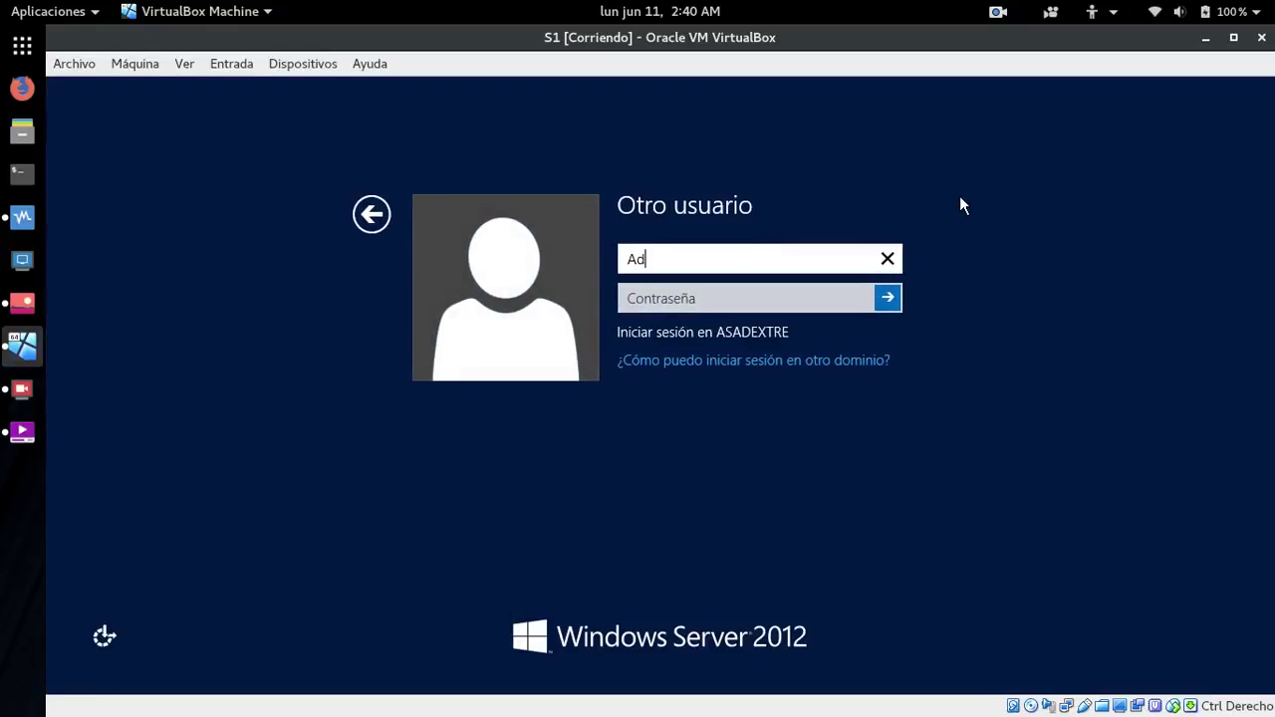
pyautogui.write('ministrador')
pyautogui.press('Tab')
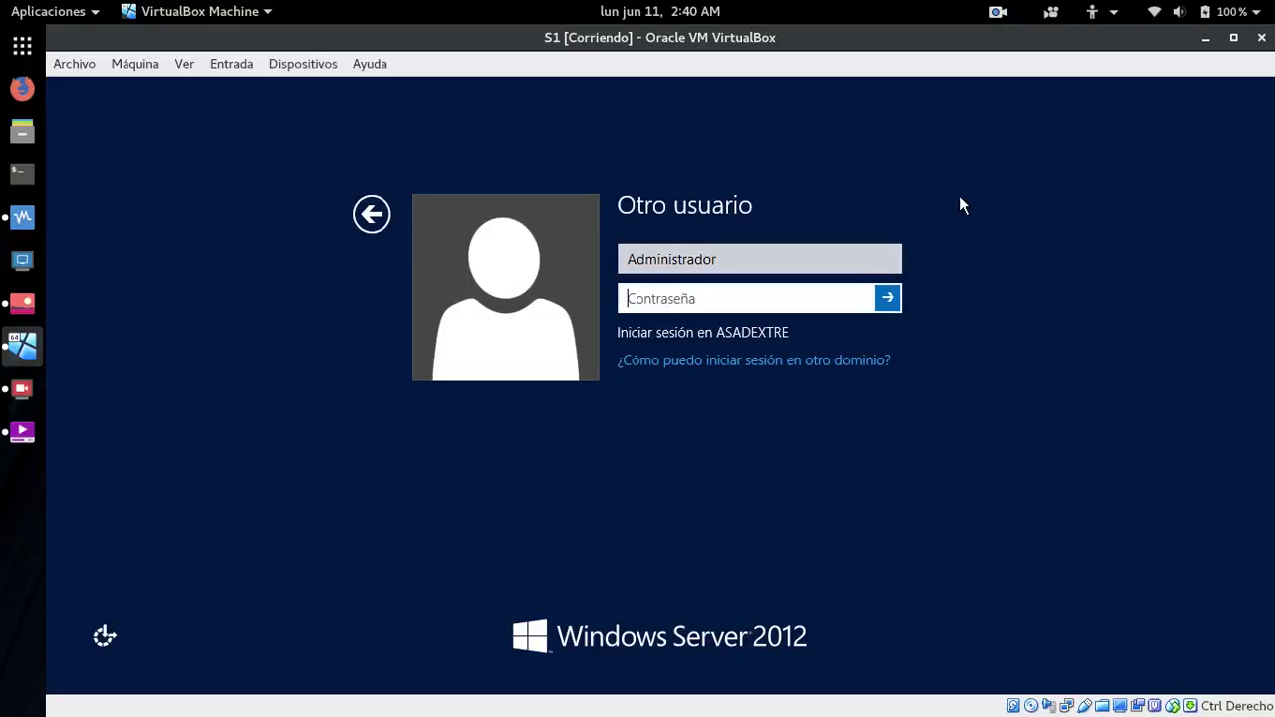
pyautogui.write('*********')
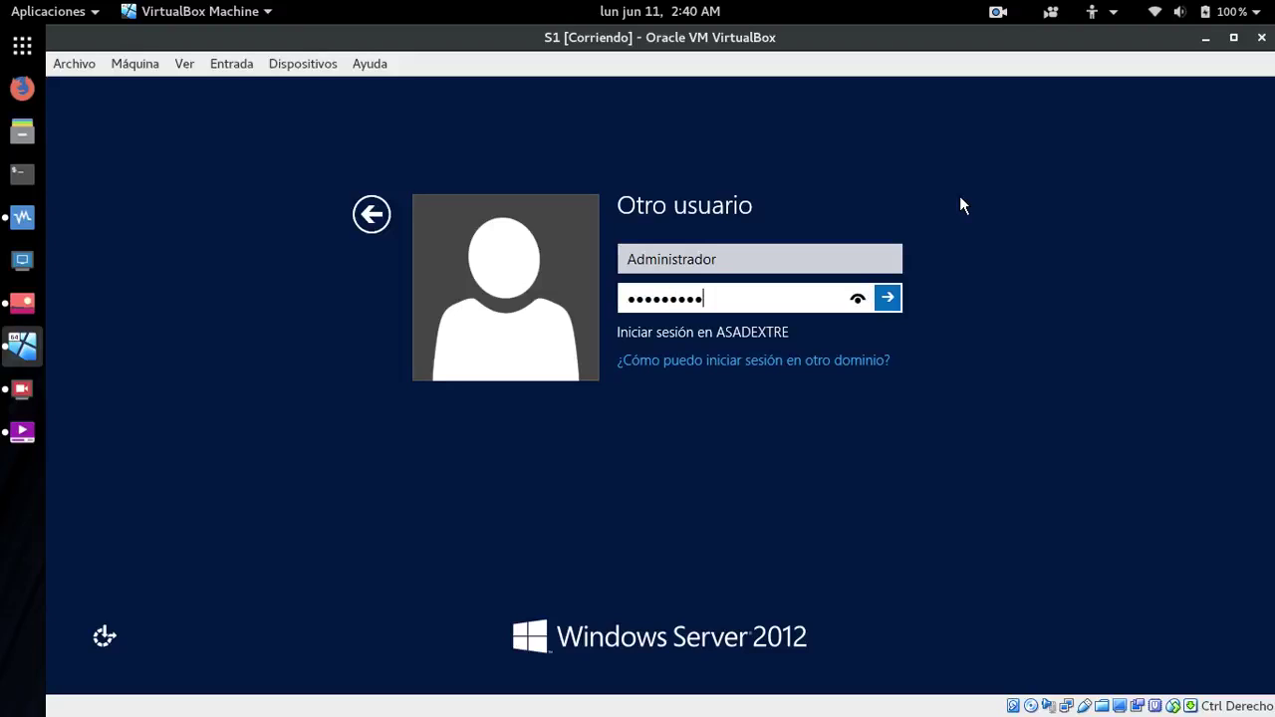
pyautogui.press('Return')
pyautogui.press('Return')
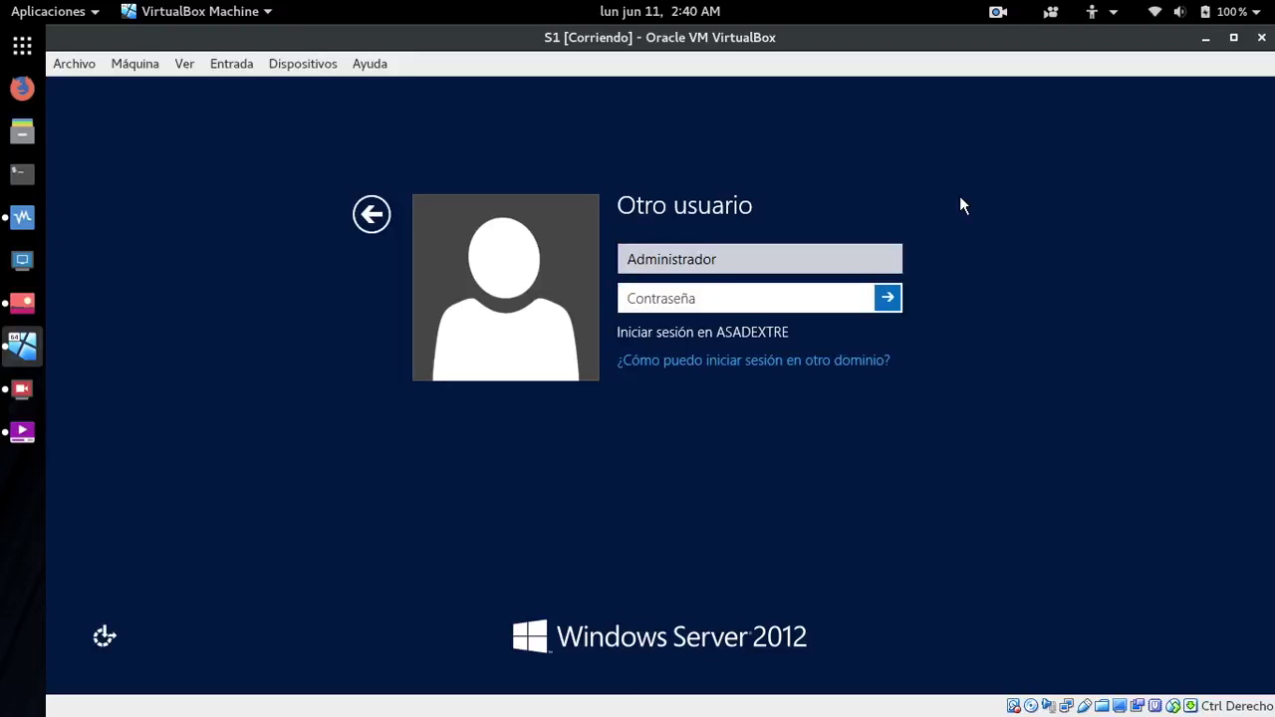
pyautogui.write('********')
pyautogui.press('Return')
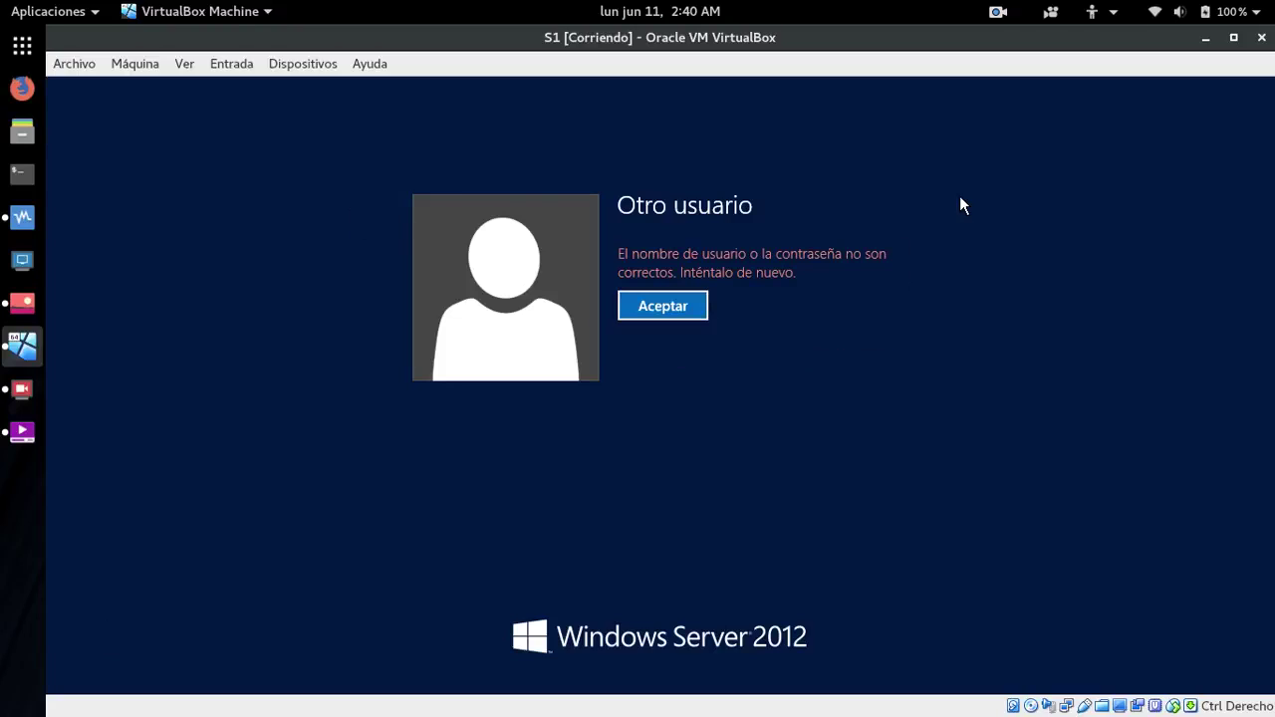
pyautogui.press('Return')
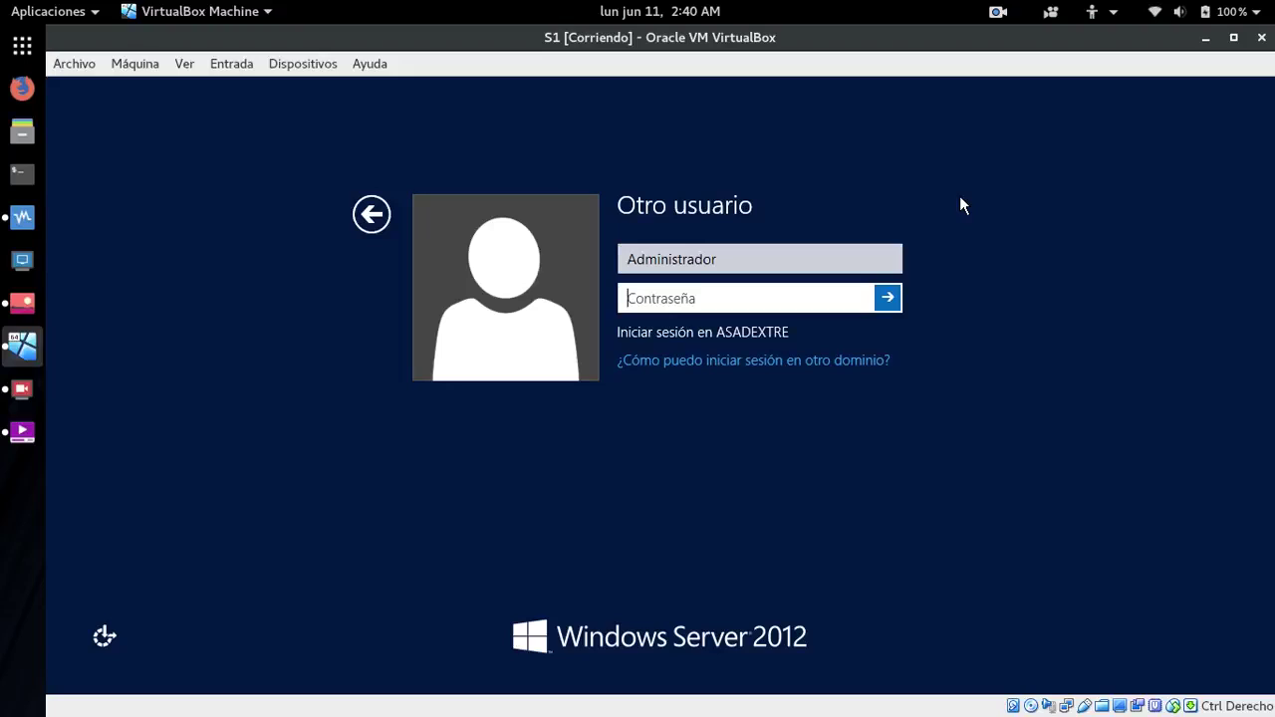
pyautogui.write('Pa$$w0rd')
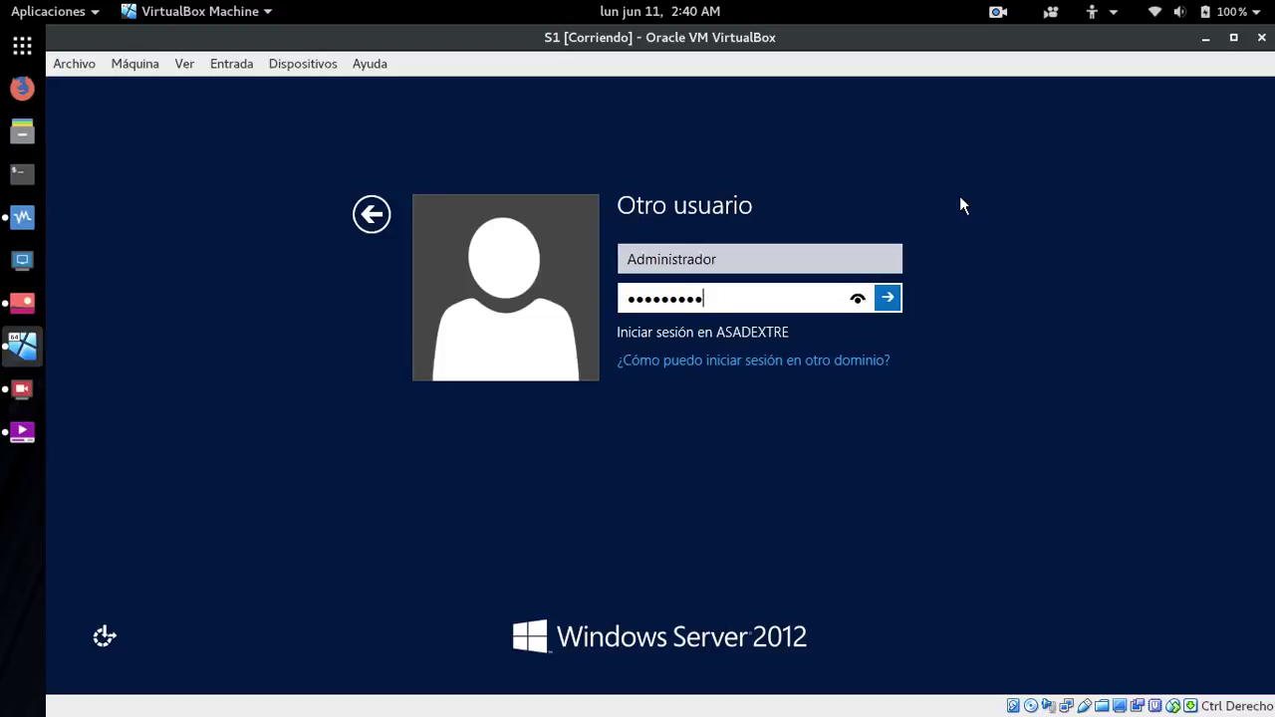
pyautogui.press('Return')
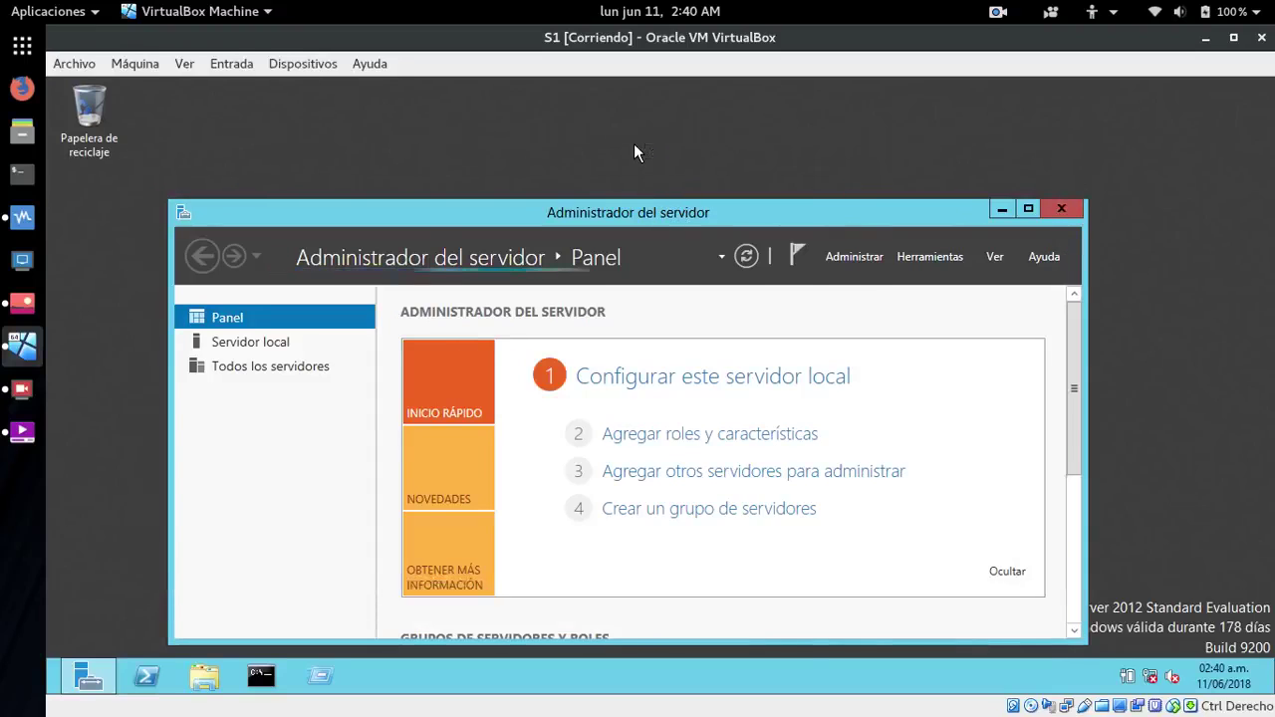
# - Launch Administración de directivas de grupo from Server Manager's Herramientas menu
pyautogui.moveTo(634, 146); pyautogui.dragTo(635, 145)
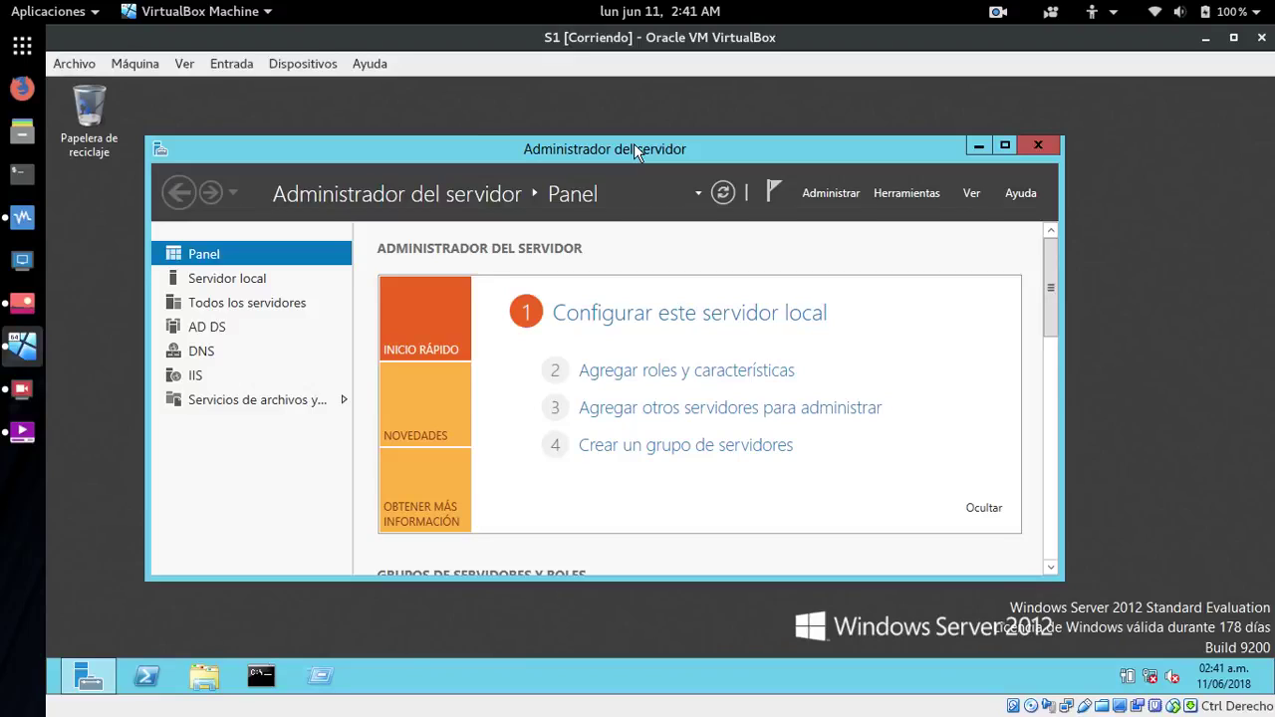
pyautogui.click(904, 193)
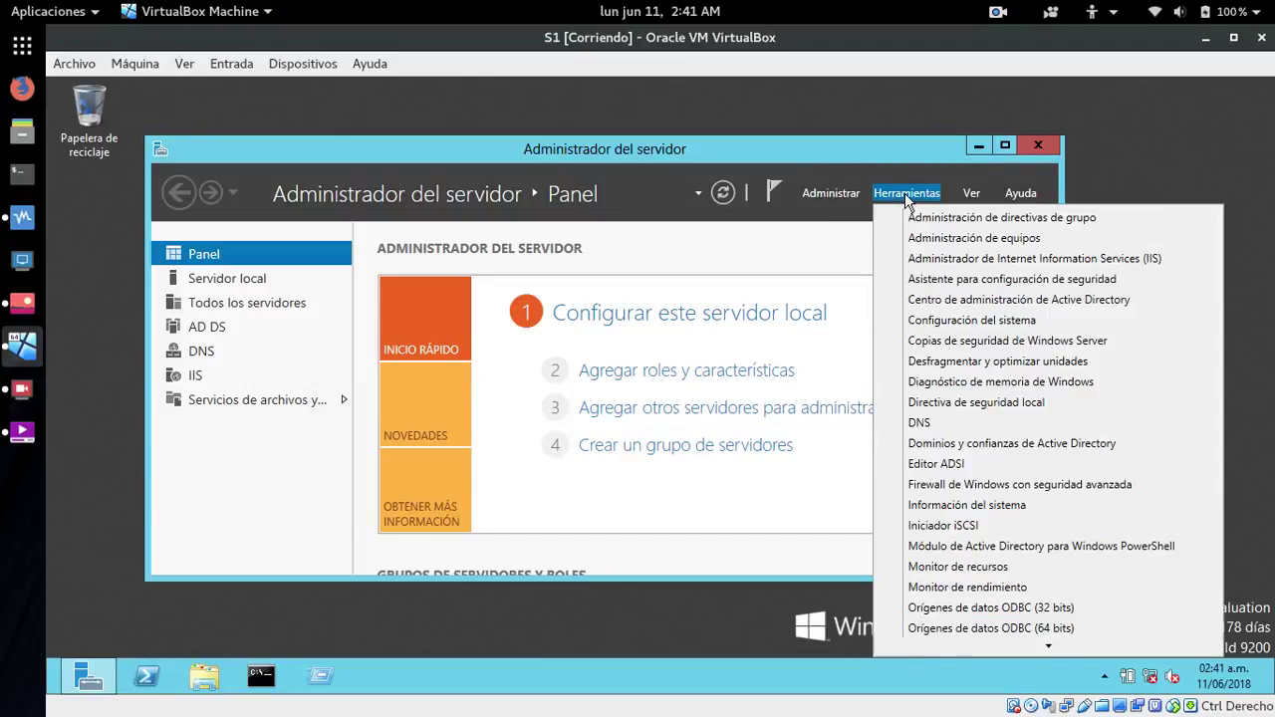
pyautogui.scroll(-3, 1045, 563)
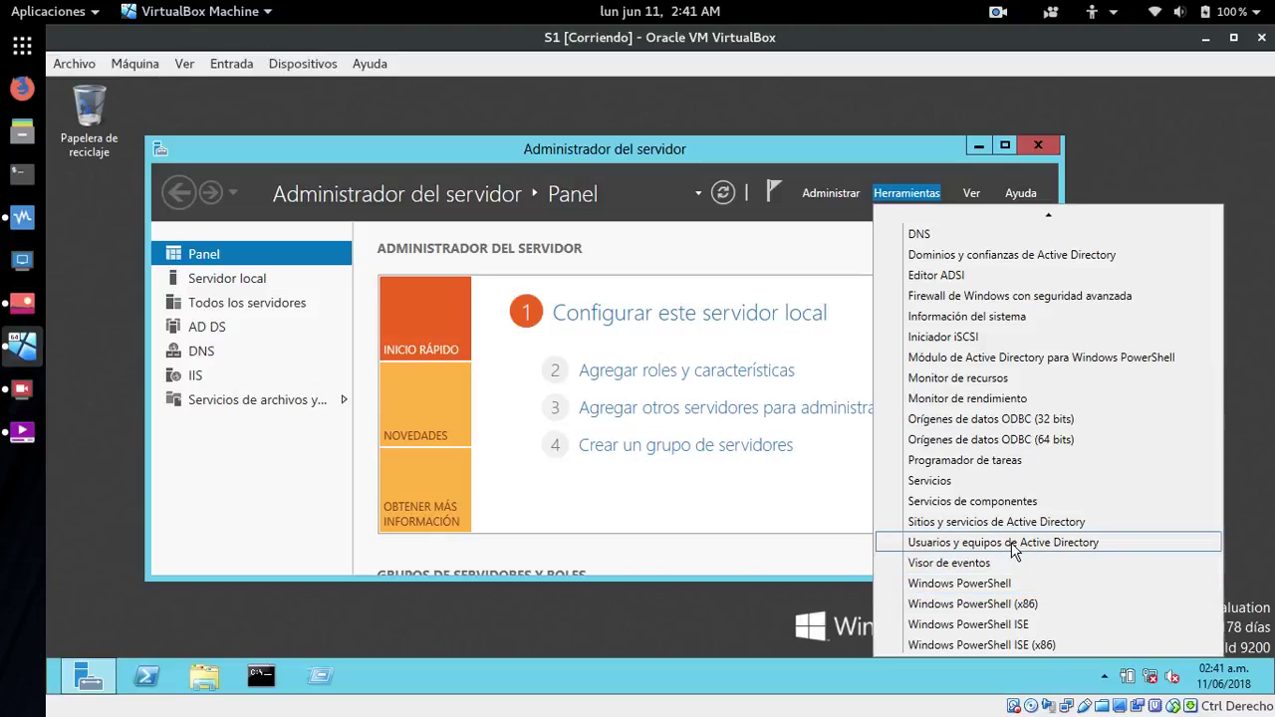
pyautogui.scroll(3, 1014, 549)
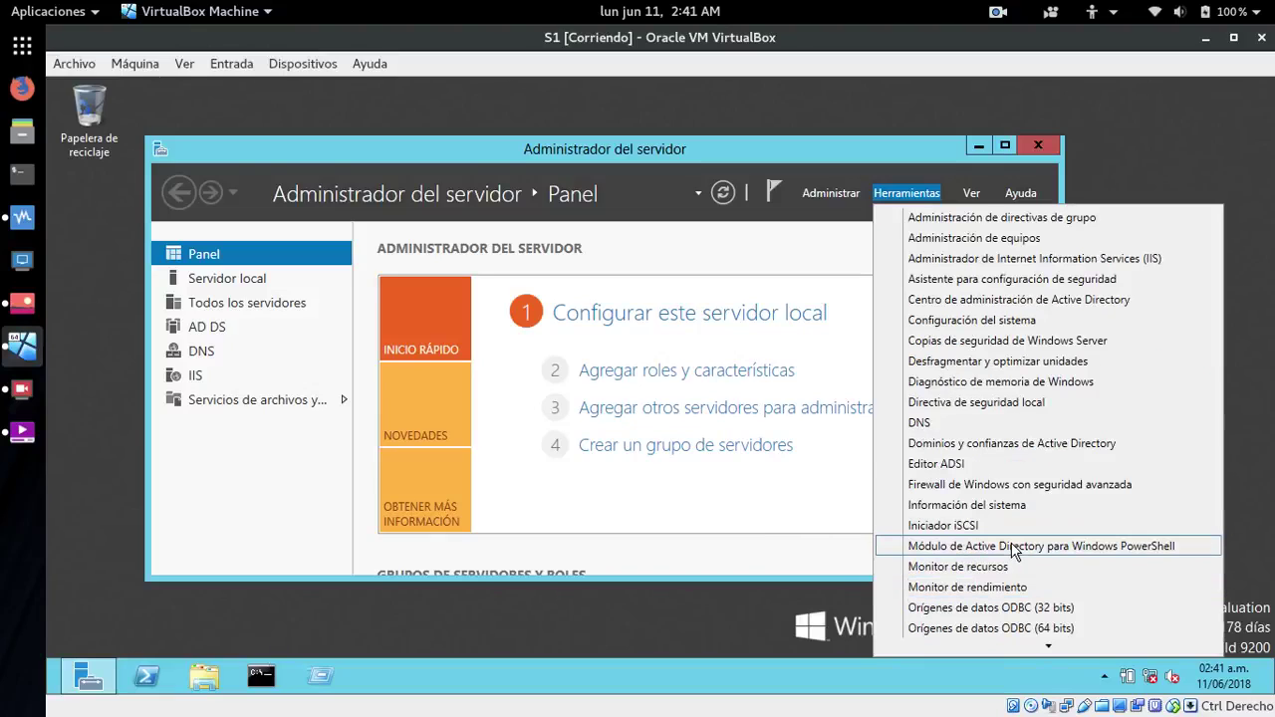
pyautogui.click(1017, 219)
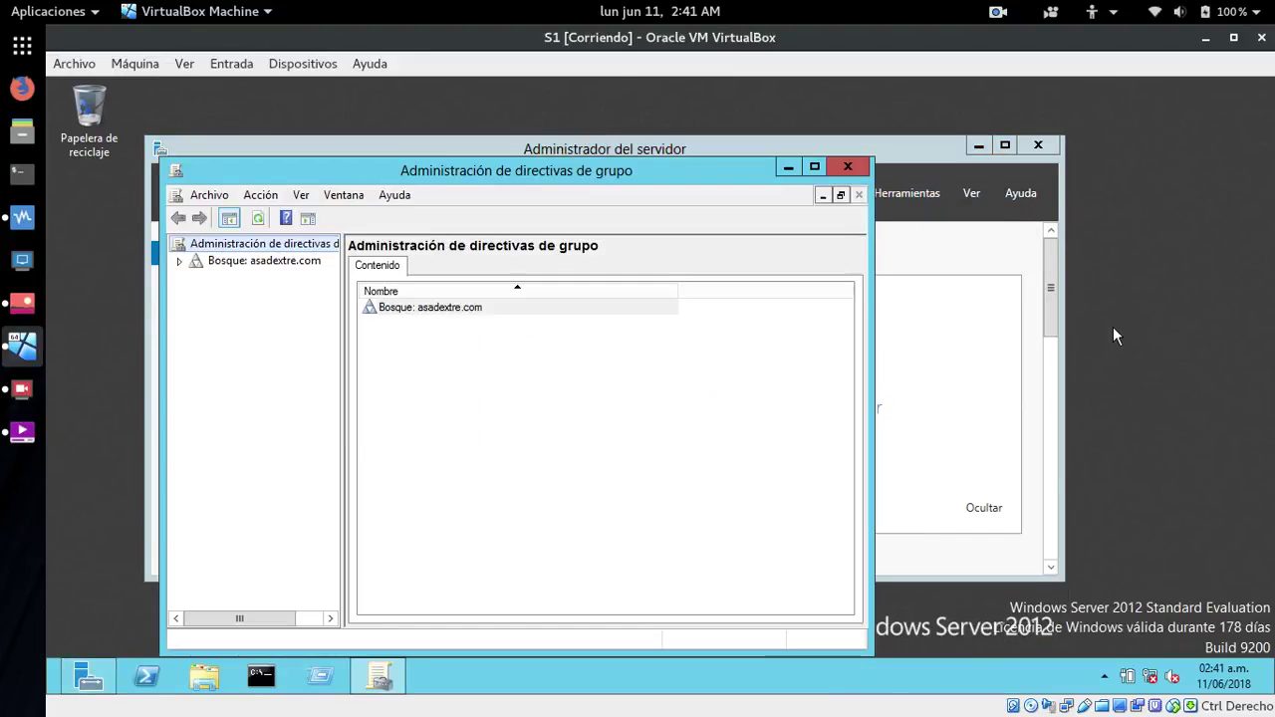
# - Expand asadextre.com > Domain Controllers and edit the Default Domain Controllers Policy
pyautogui.moveTo(576, 171); pyautogui.dragTo(587, 117)
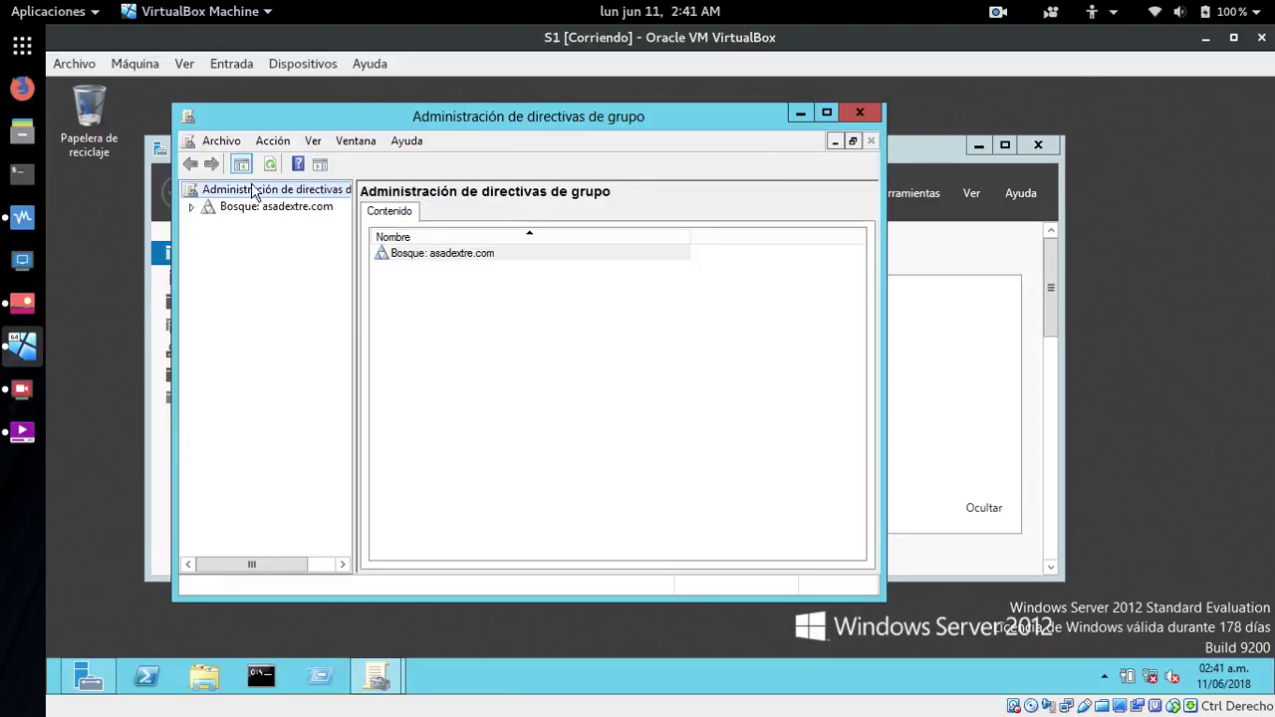
pyautogui.click(192, 207)
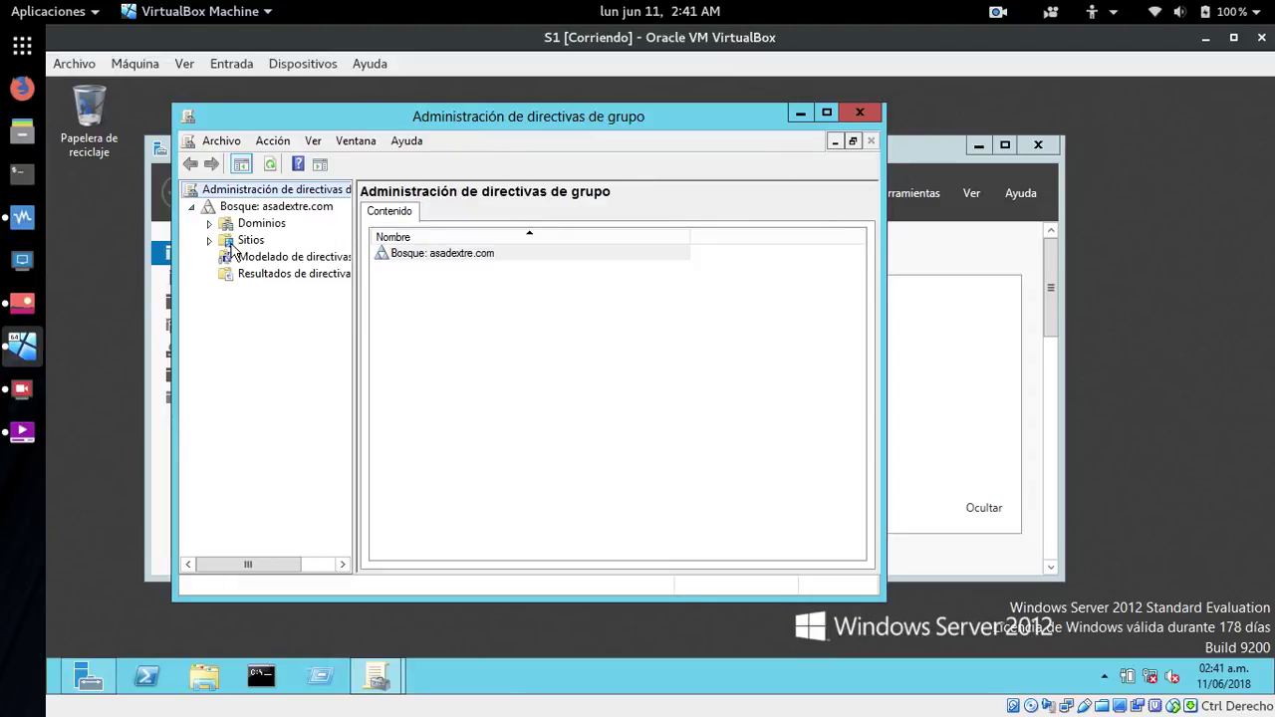
pyautogui.click(208, 225)
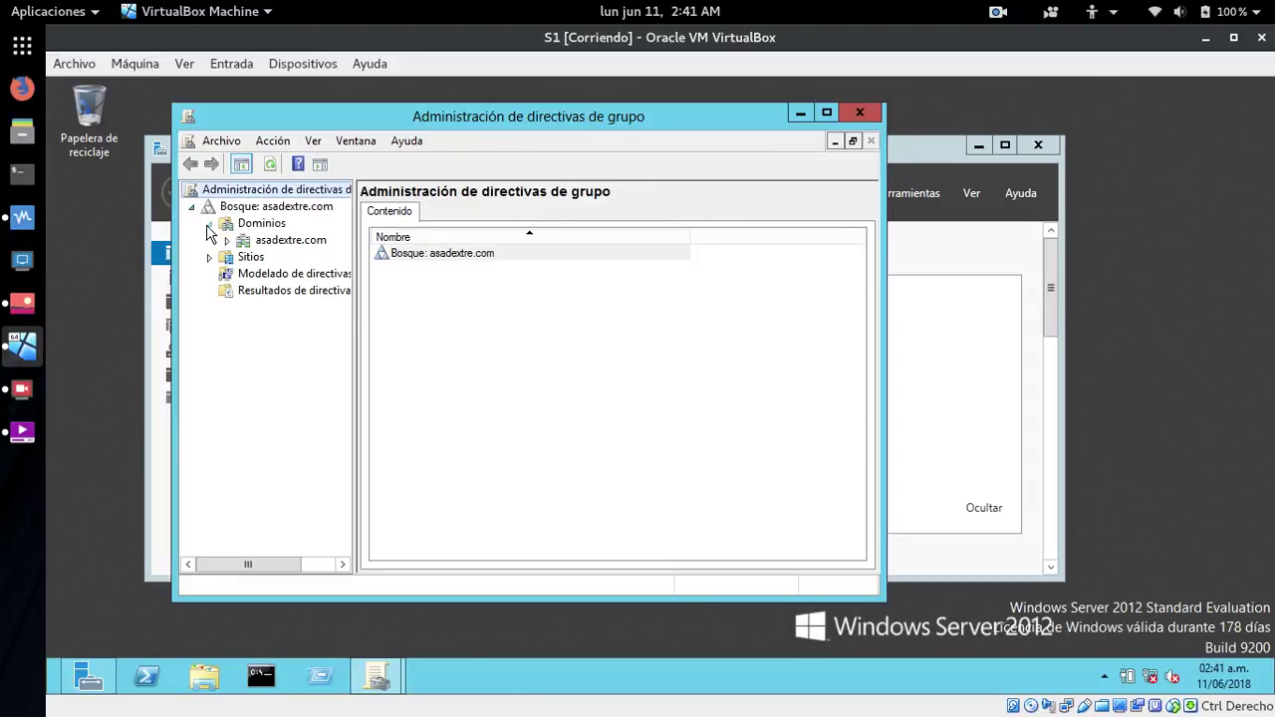
pyautogui.click(225, 240)
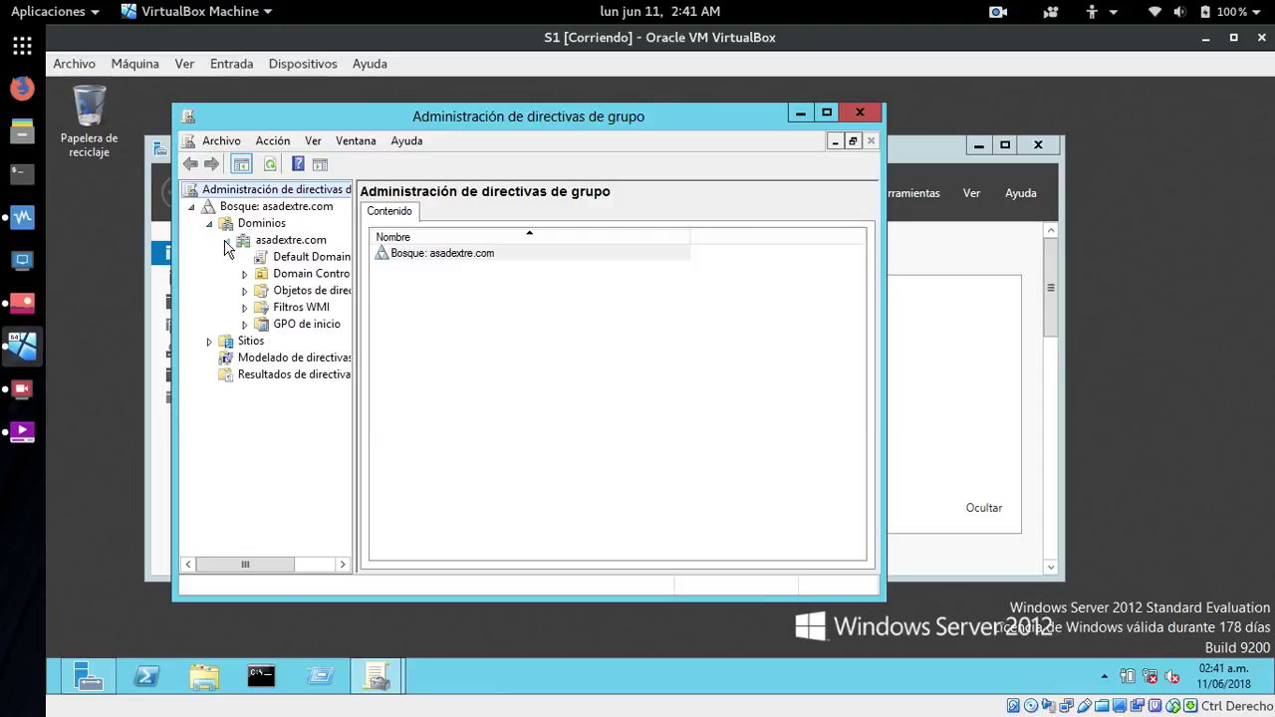
pyautogui.click(266, 279)
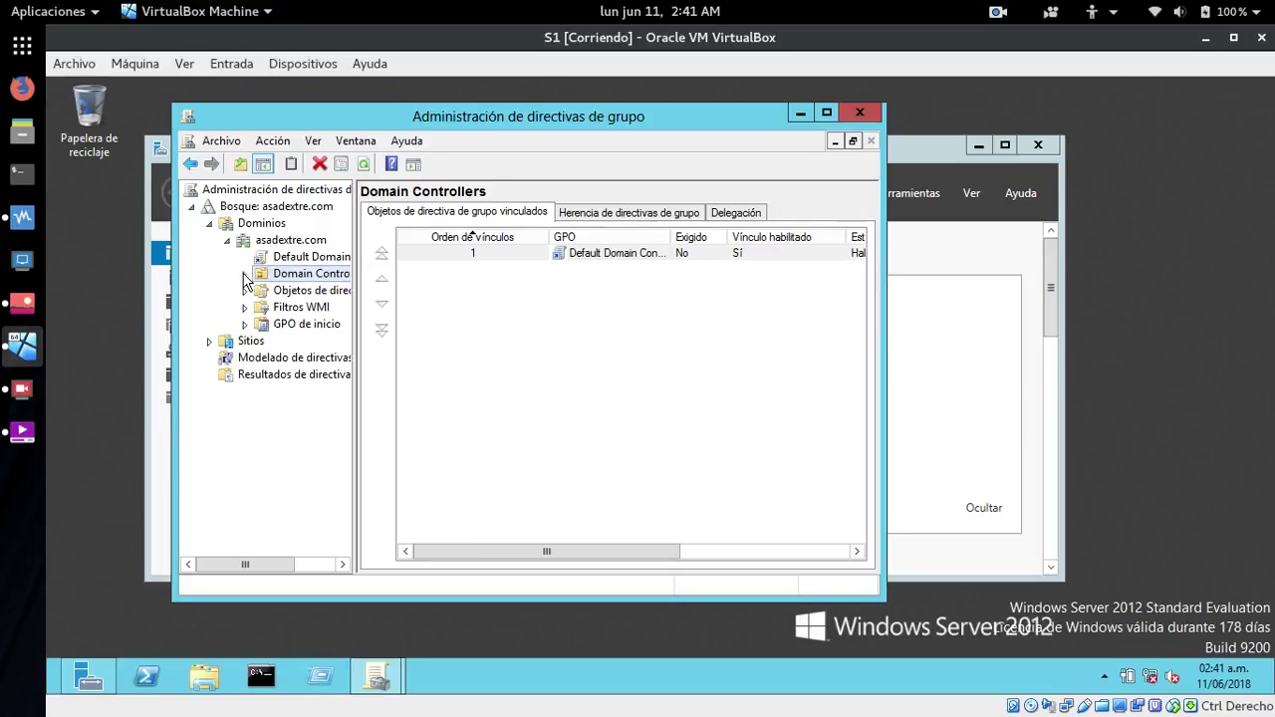
pyautogui.click(244, 273)
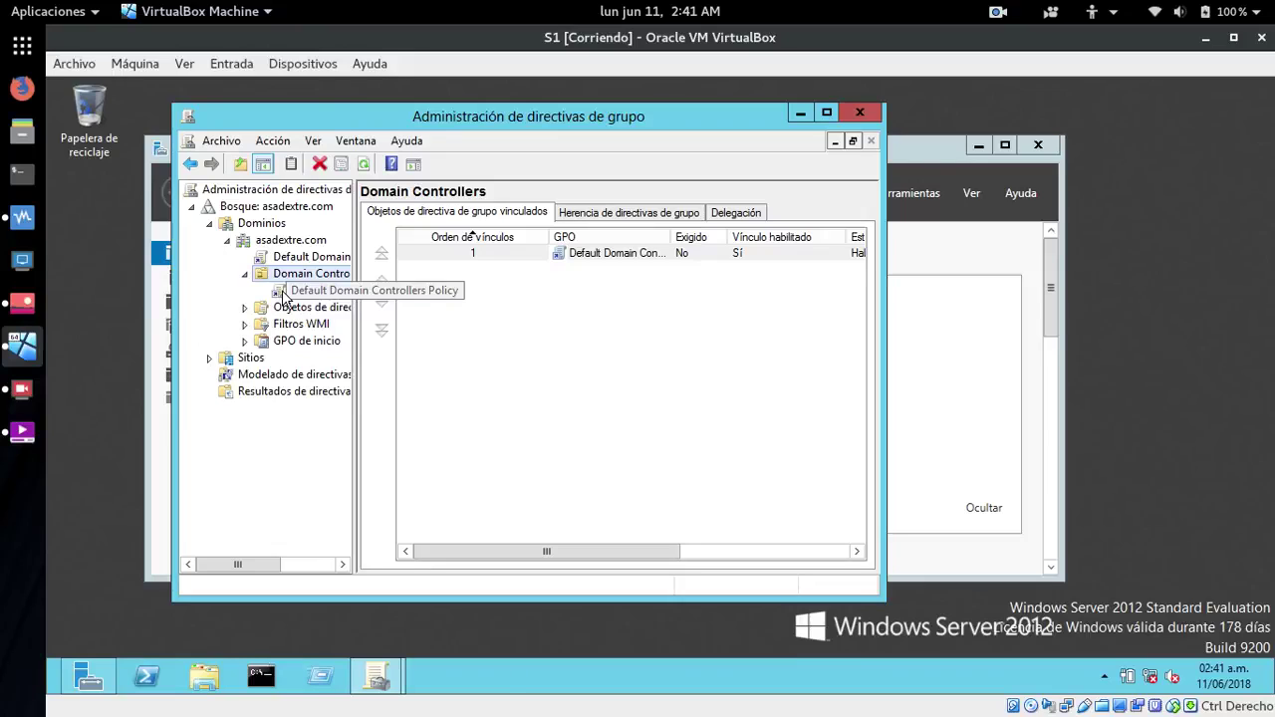
pyautogui.click(283, 295)
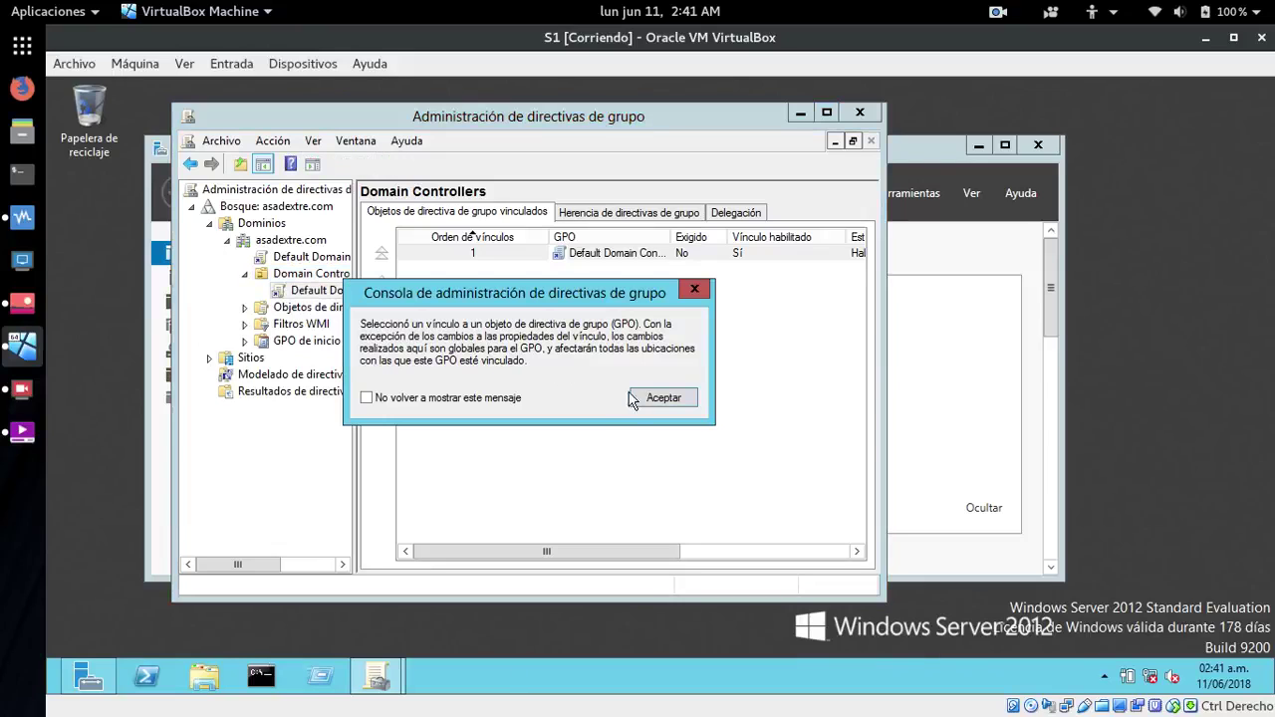
pyautogui.click(633, 399)
pyautogui.rightClick(279, 291)
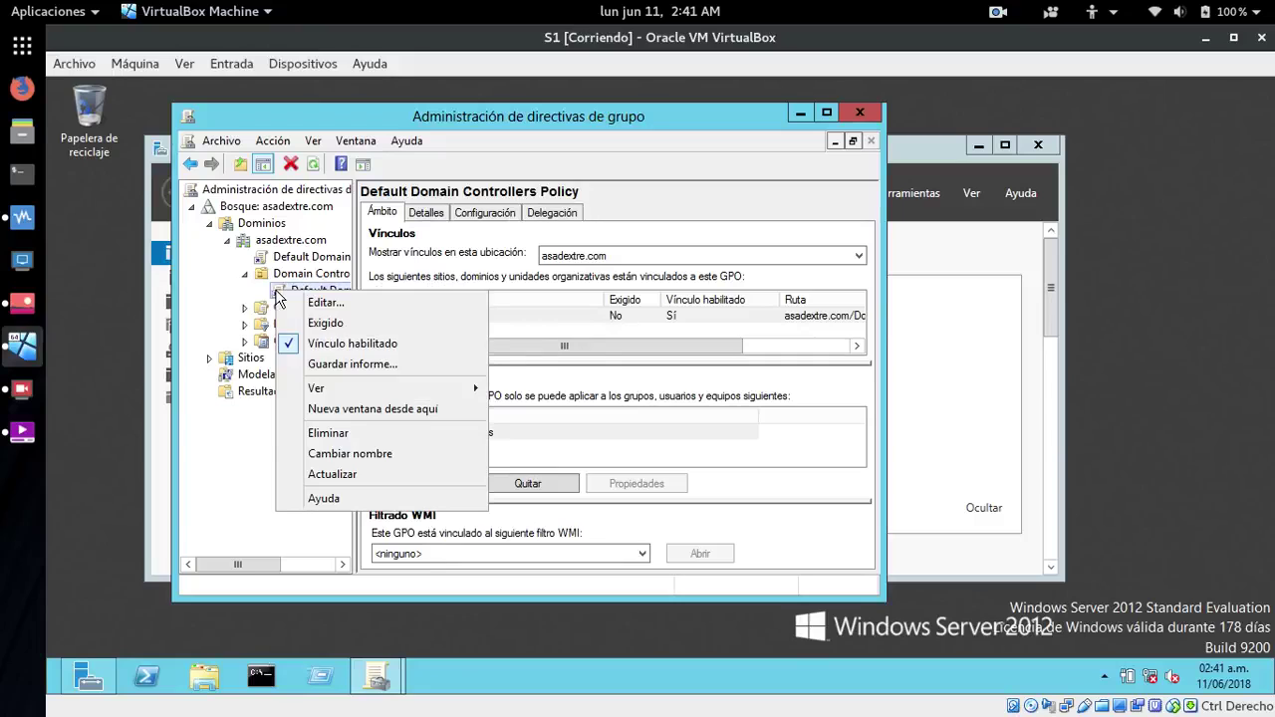
pyautogui.click(324, 302)
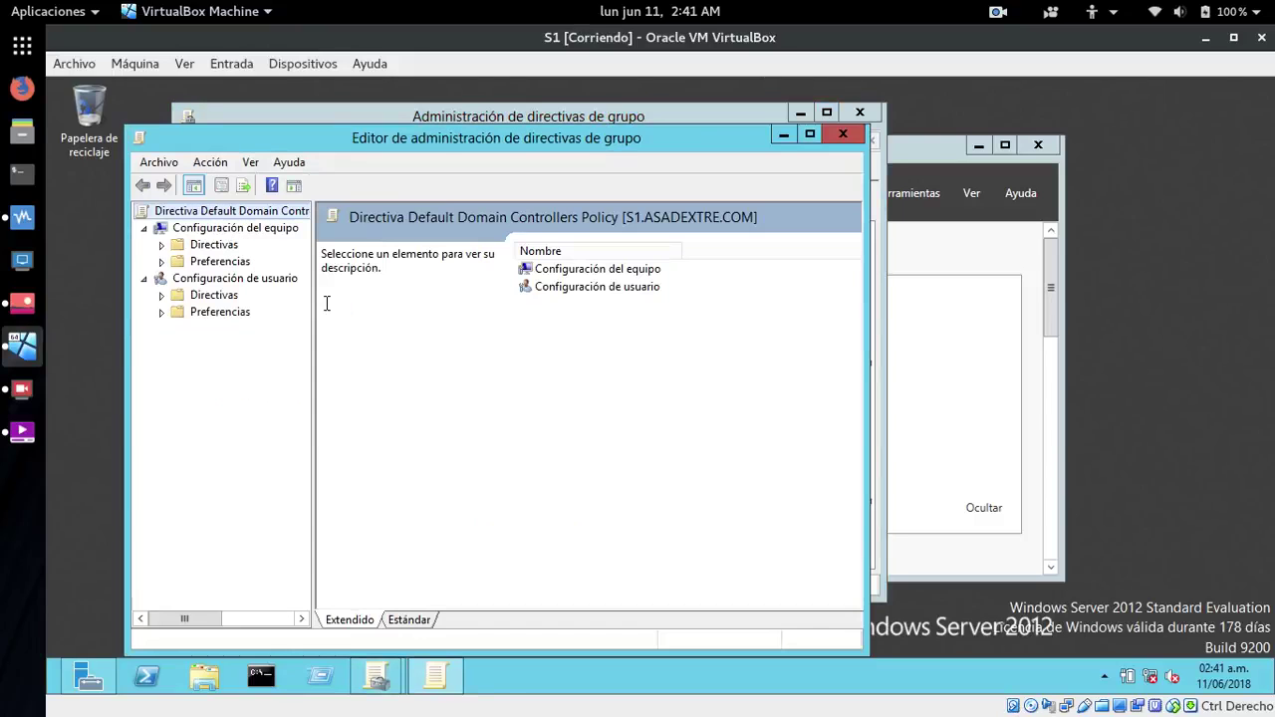
# - Browse to Directivas locales > Asignación de derechos de usuario and open the Remote Desktop logon right
pyautogui.moveTo(453, 150); pyautogui.dragTo(720, 112)
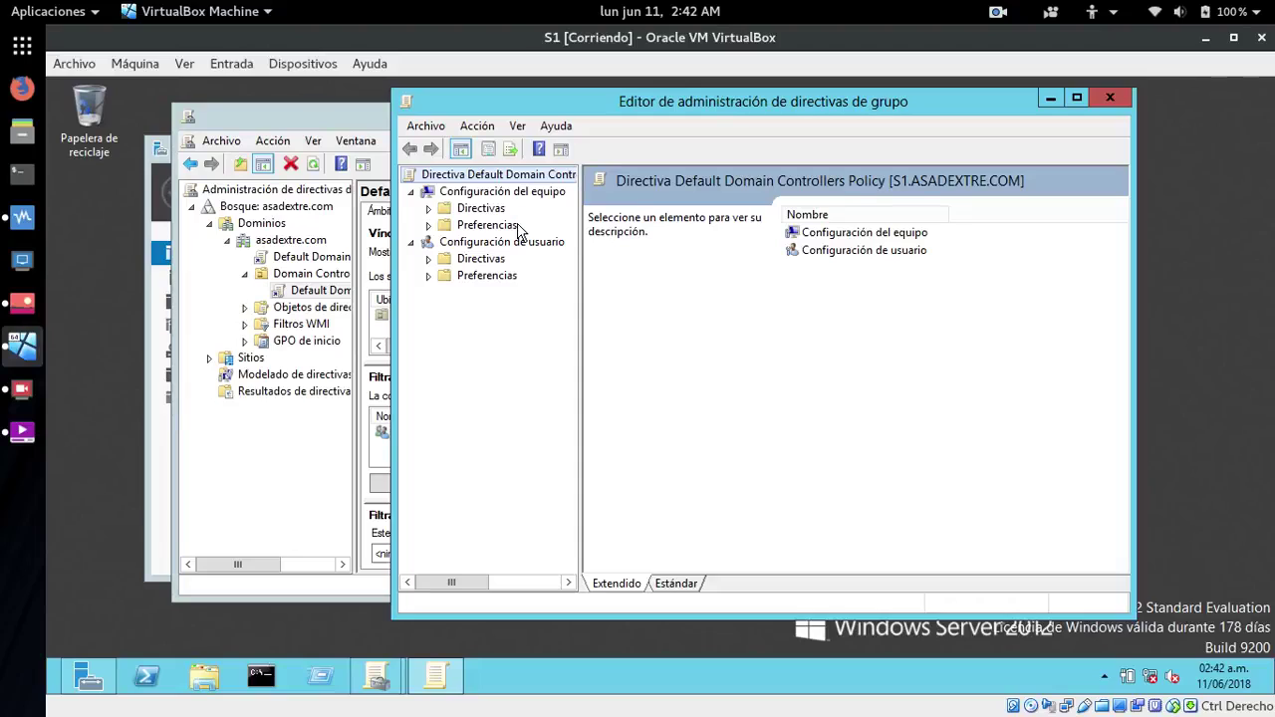
pyautogui.click(448, 211)
pyautogui.click(430, 210)
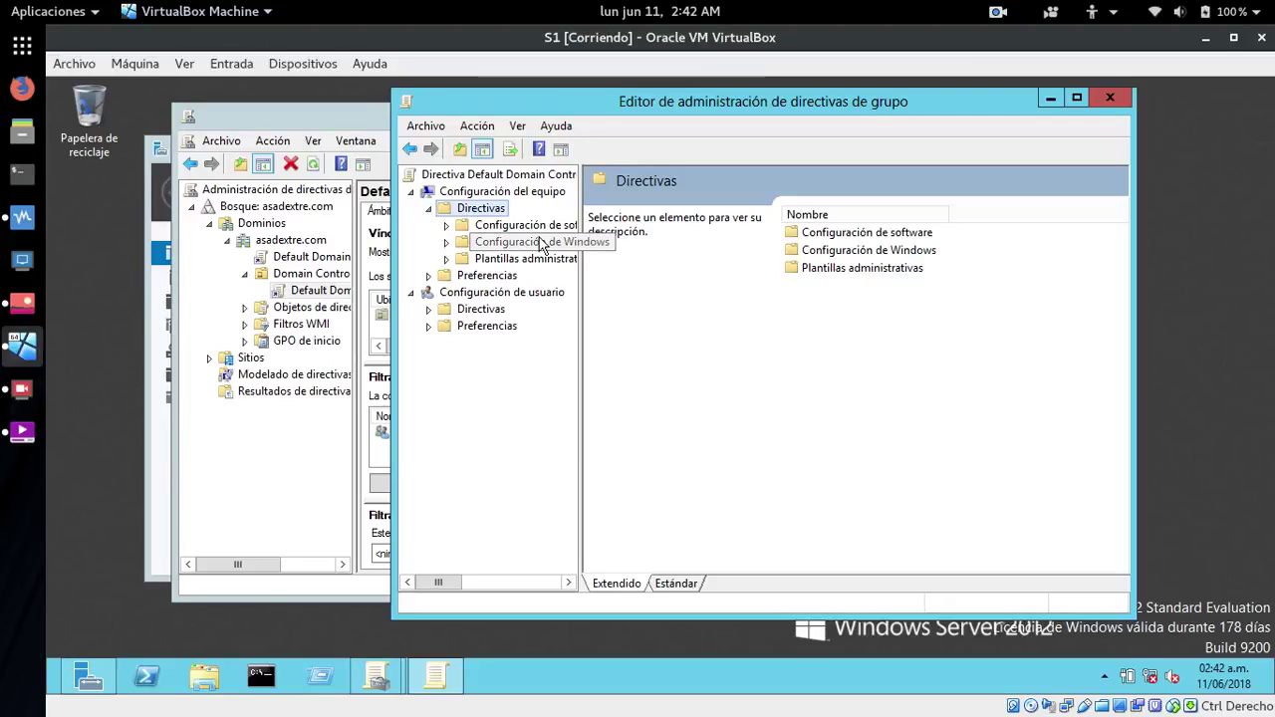
pyautogui.click(460, 243)
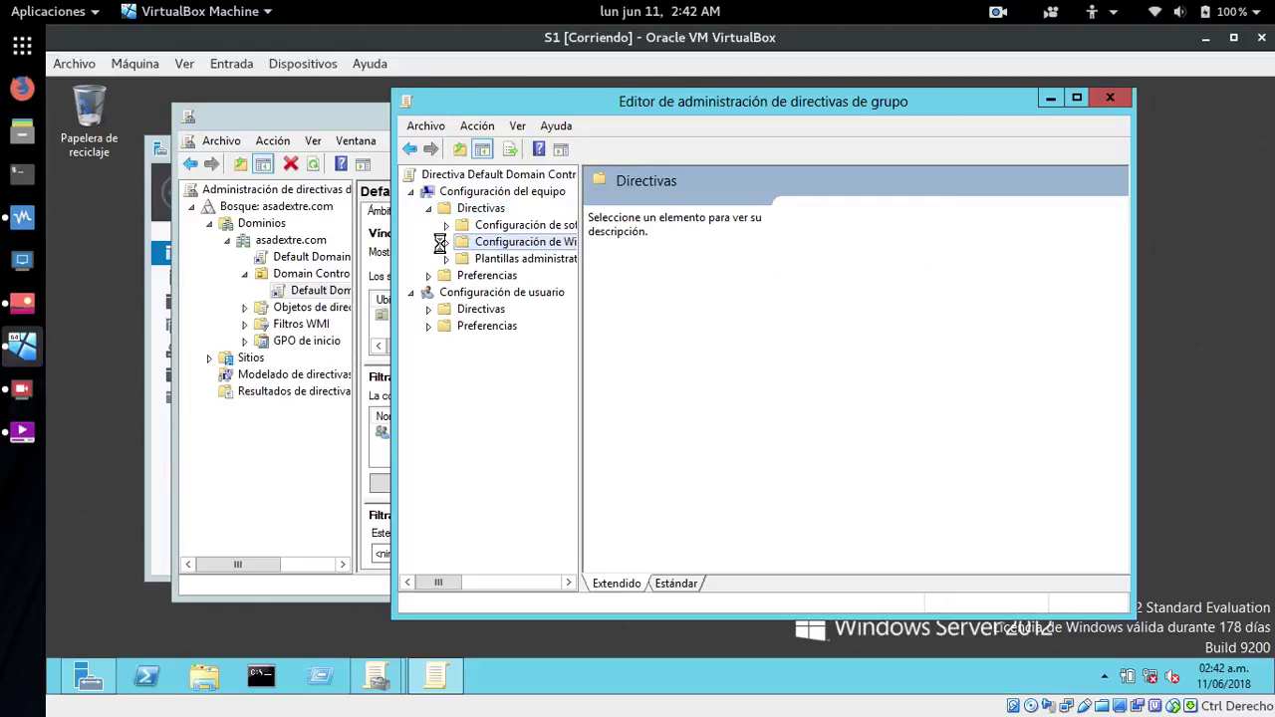
pyautogui.click(448, 242)
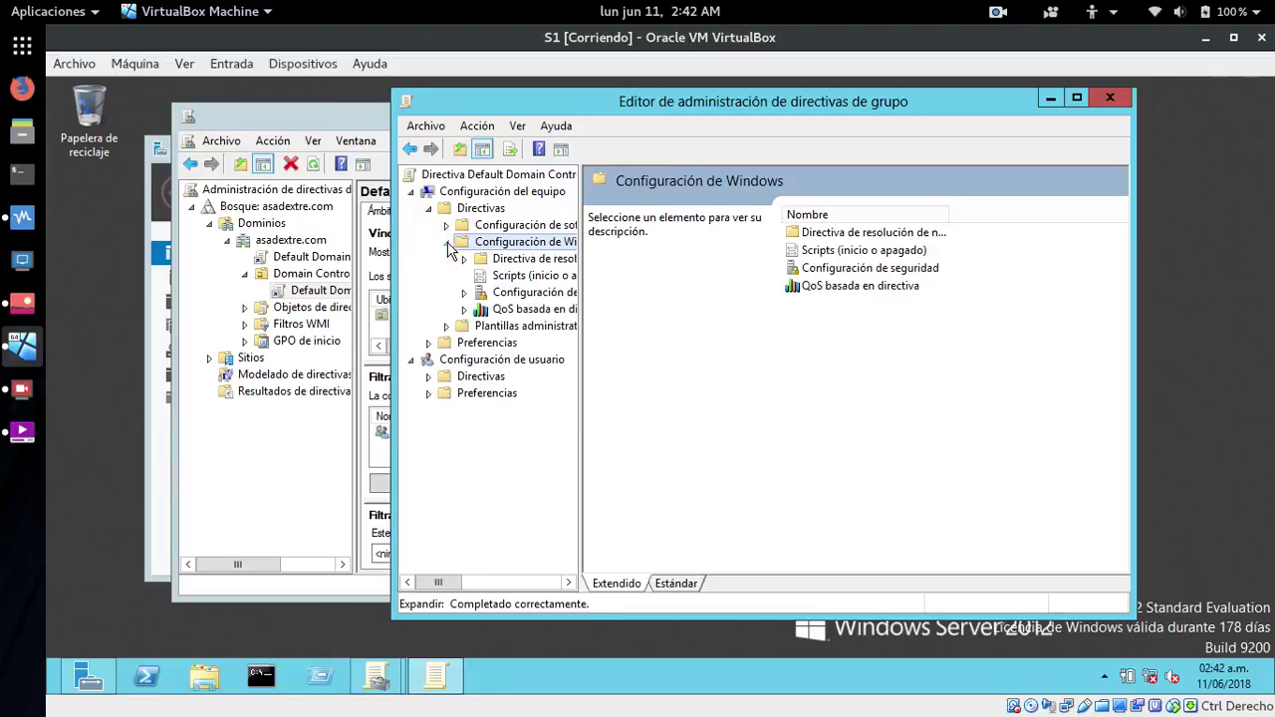
pyautogui.click(479, 292)
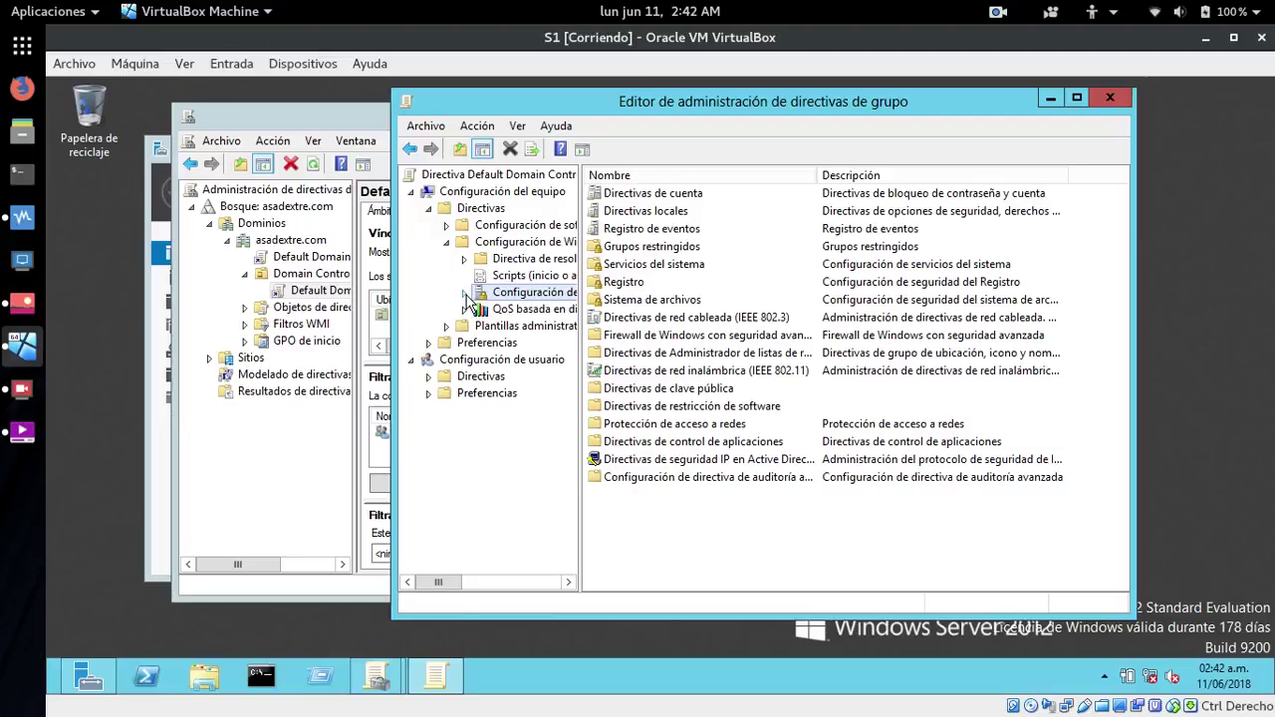
pyautogui.click(464, 293)
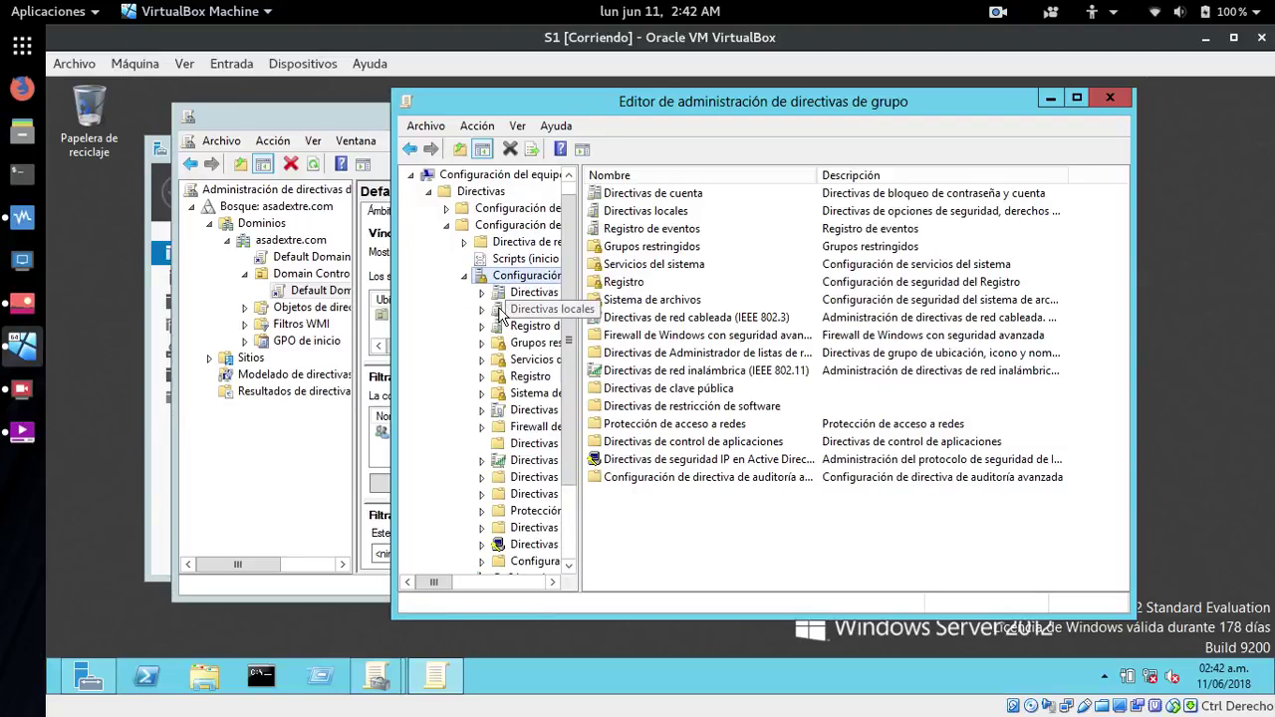
pyautogui.click(482, 309)
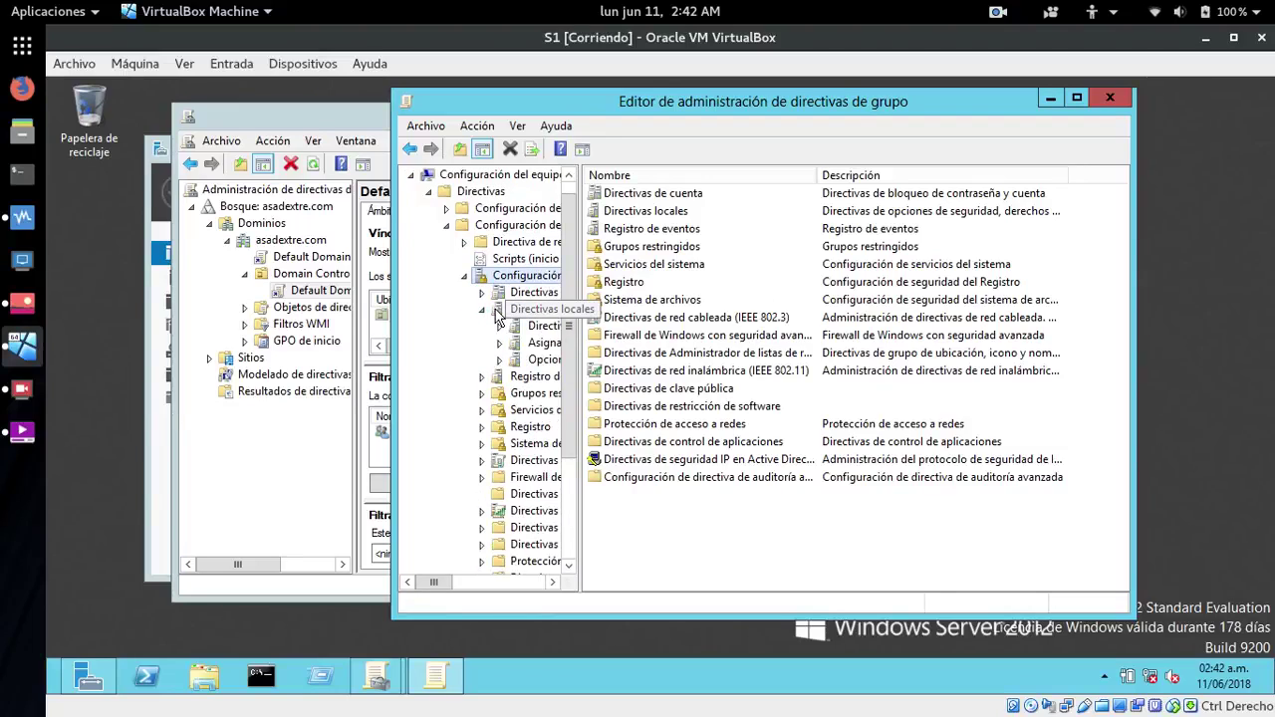
pyautogui.click(496, 310)
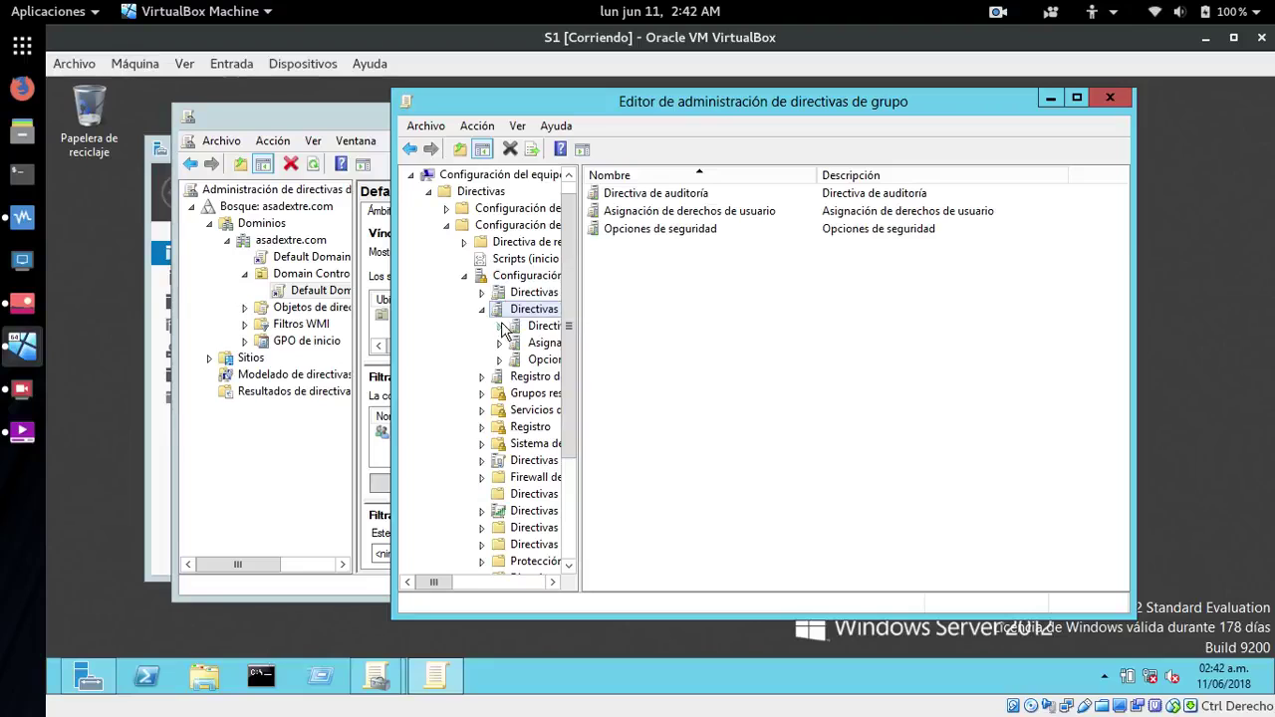
pyautogui.click(513, 344)
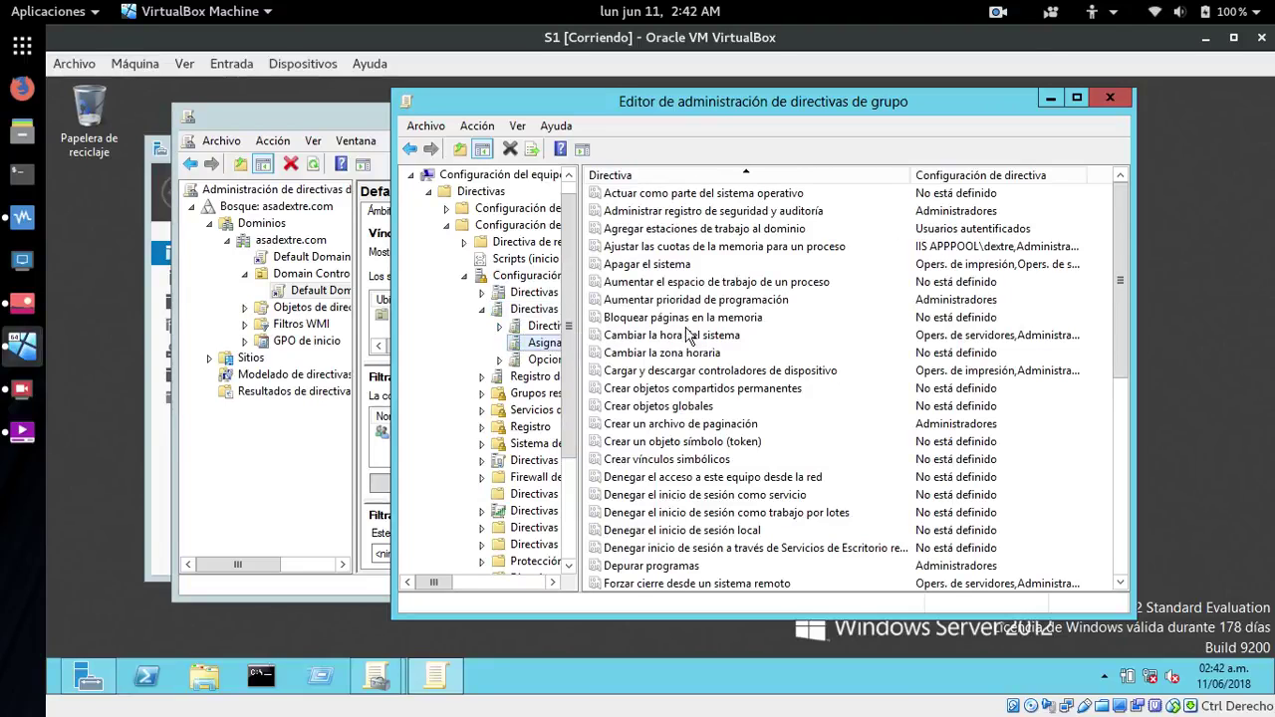
pyautogui.moveTo(1119, 291); pyautogui.dragTo(1103, 520)
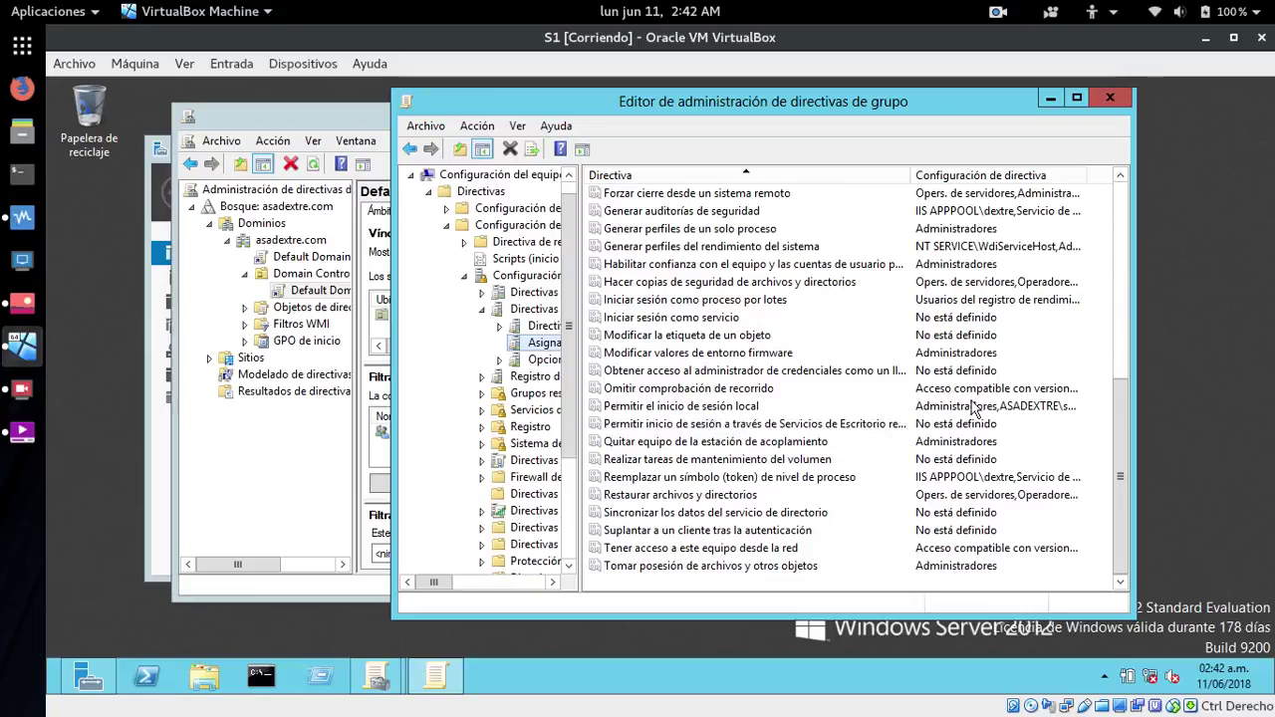
pyautogui.doubleClick(689, 427)
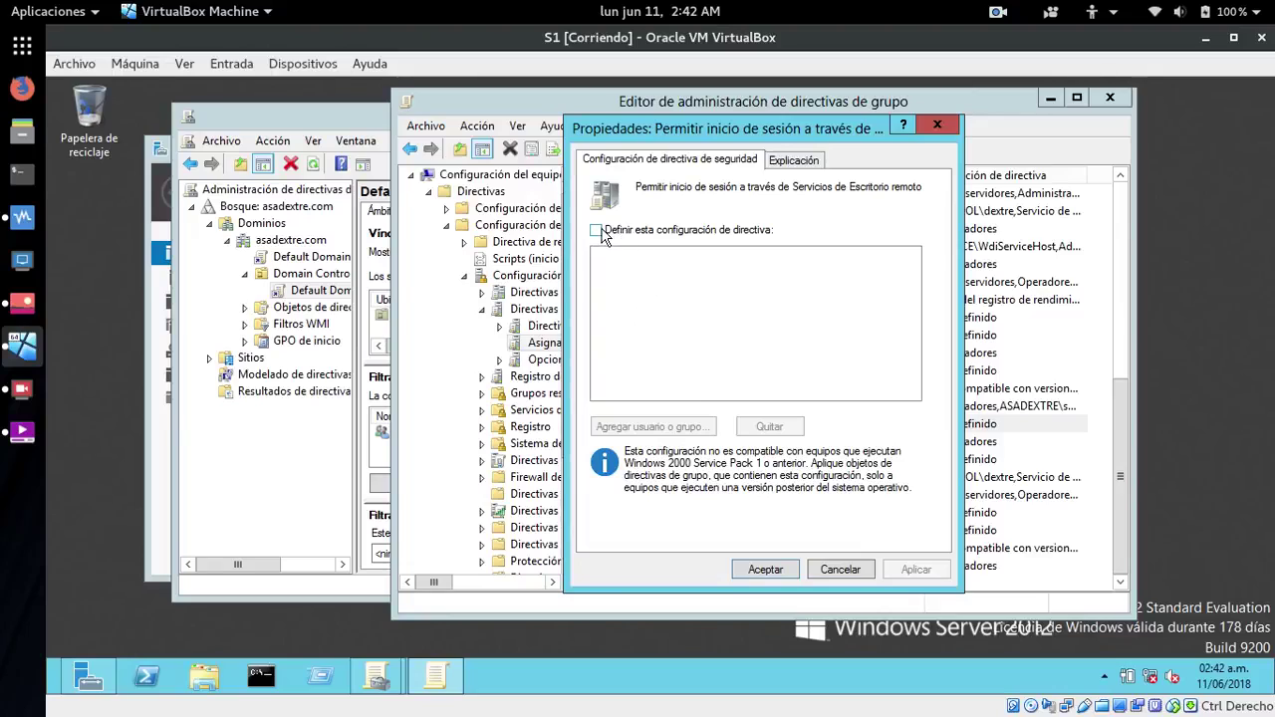
# - Define the setting and add ASADEXTRE\soporte, resolved via Examinar and Comprobar nombres
pyautogui.click(596, 231)
pyautogui.click(679, 428)
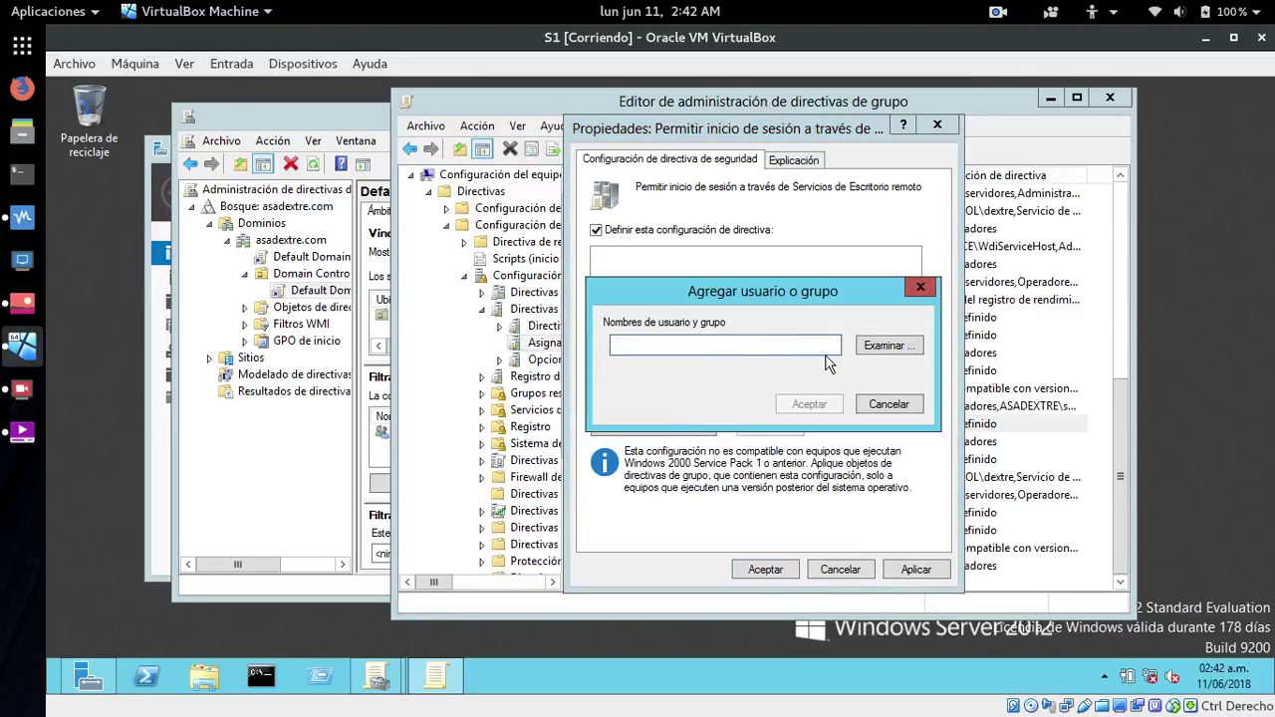
pyautogui.write('soporte')
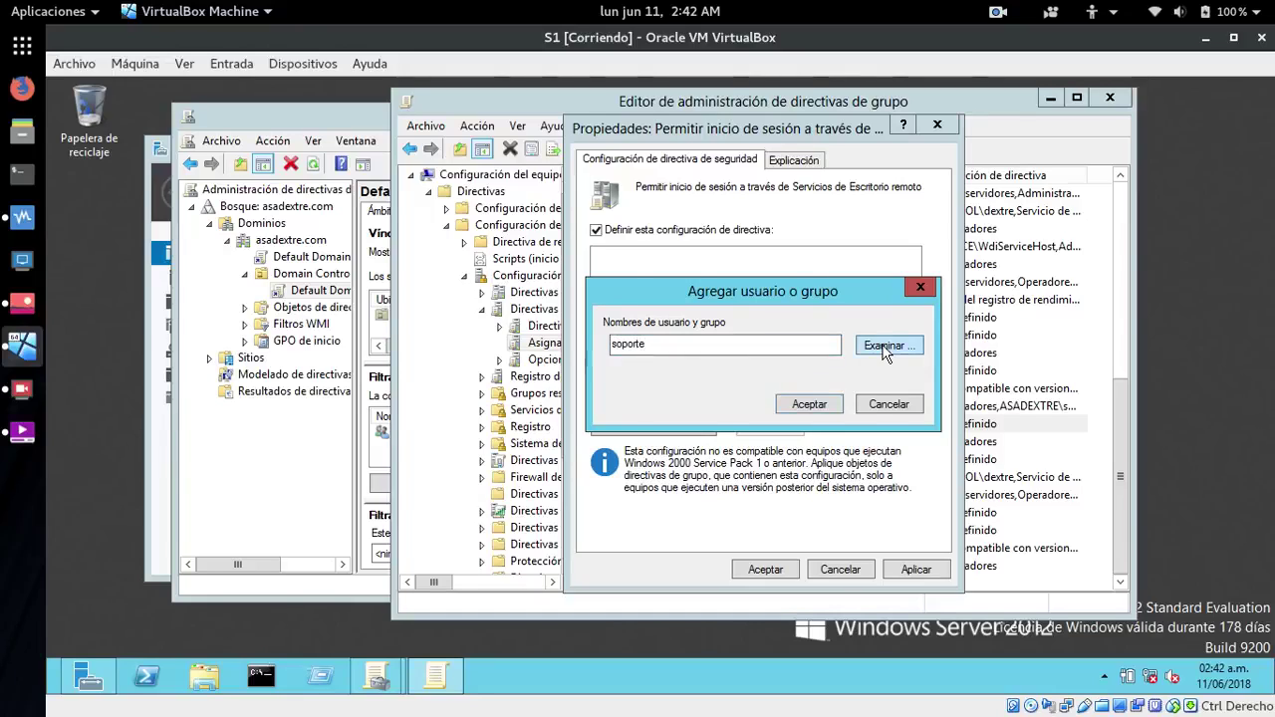
pyautogui.click(888, 346)
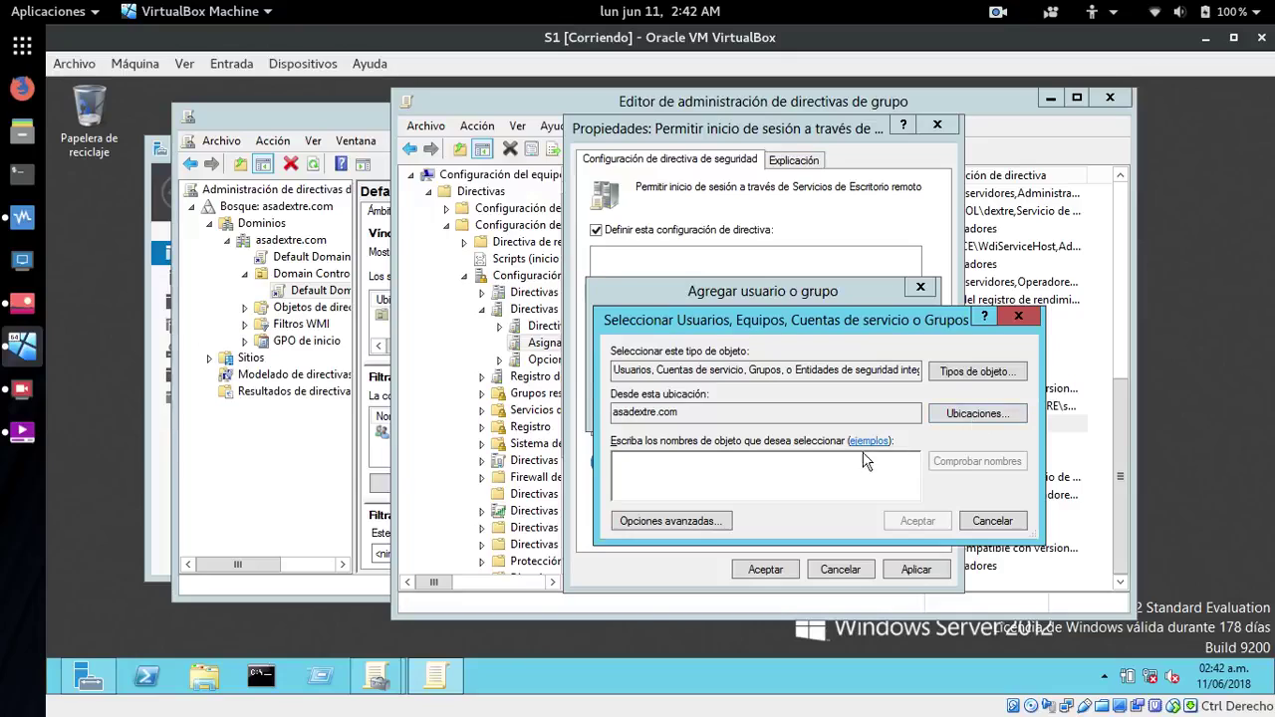
pyautogui.write('soporte')
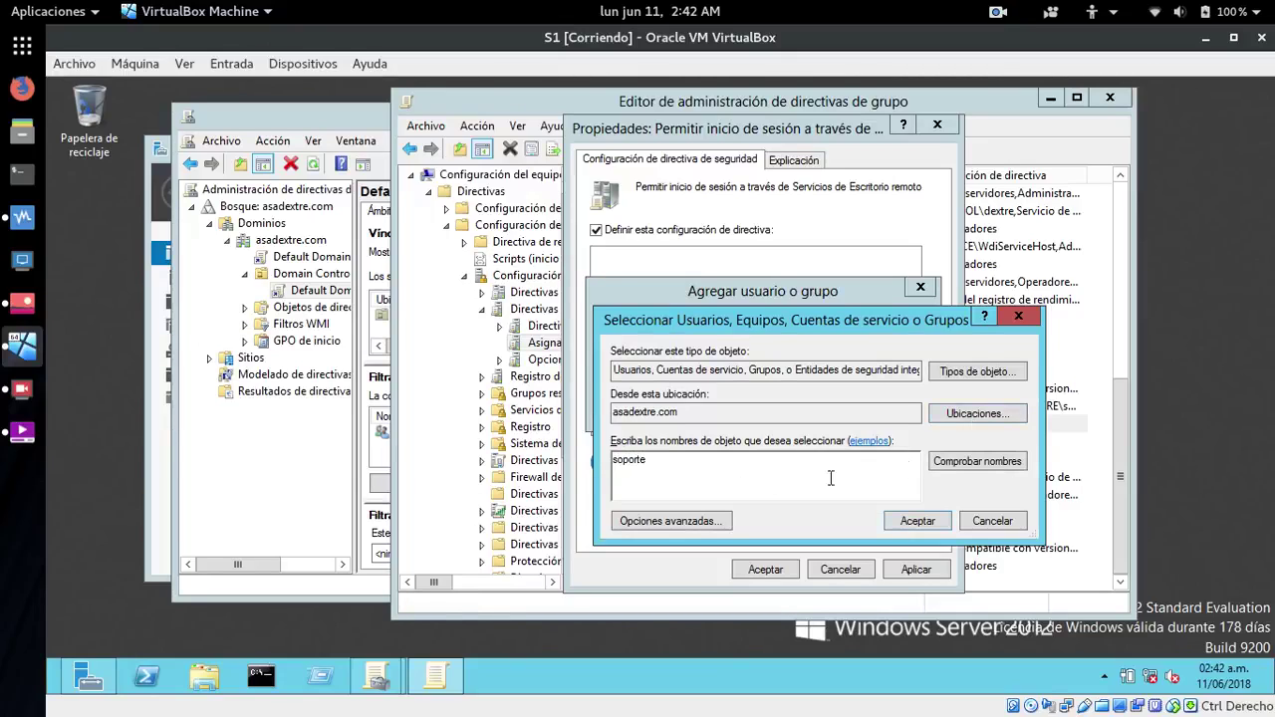
pyautogui.click(956, 467)
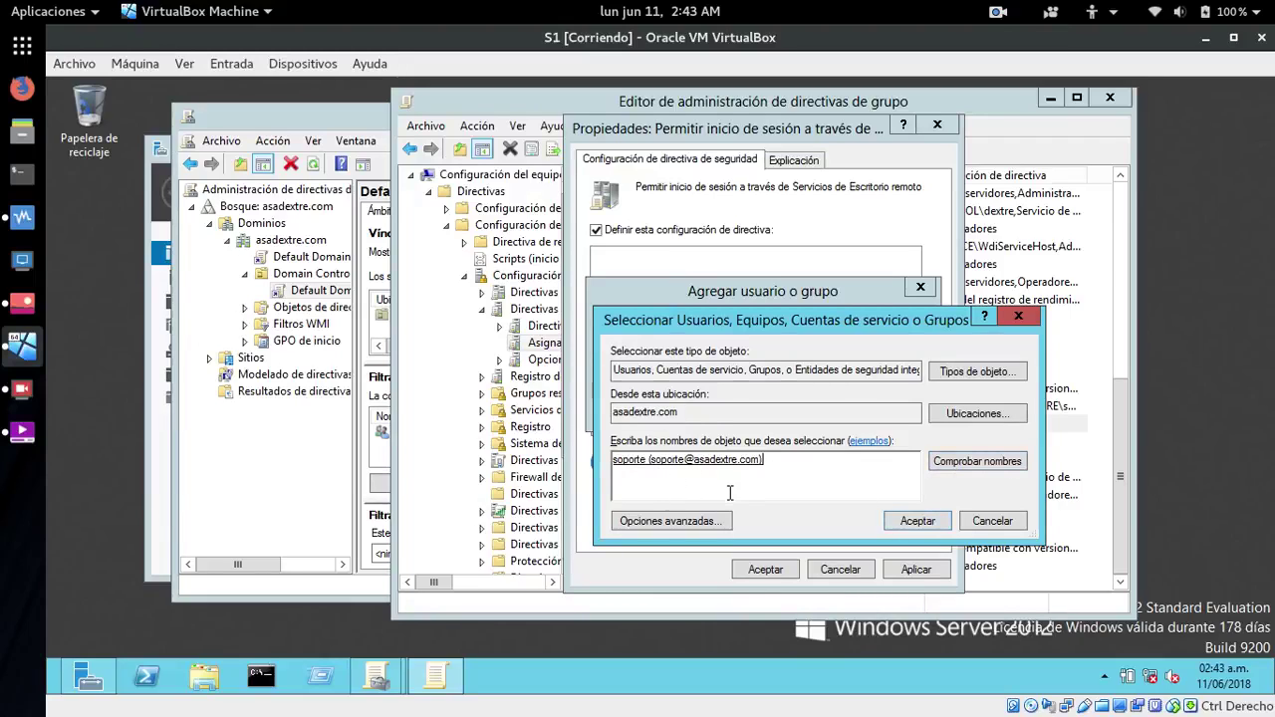
pyautogui.click(918, 522)
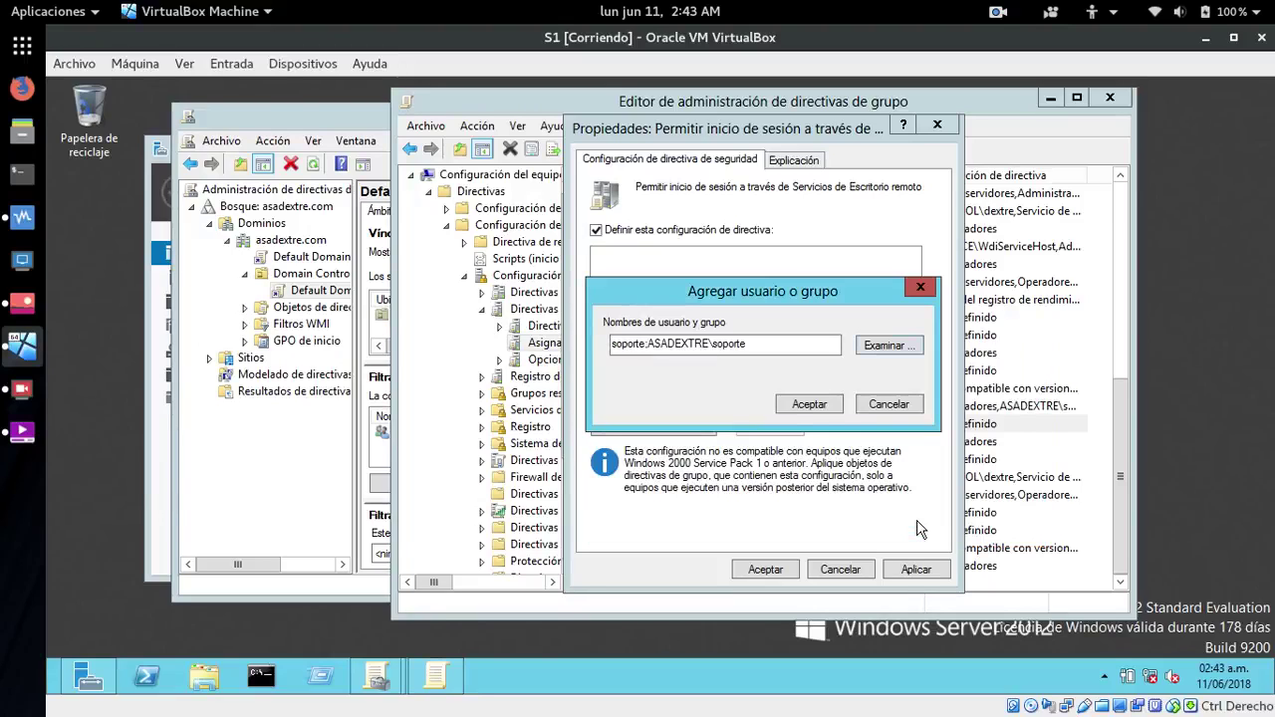
pyautogui.click(795, 405)
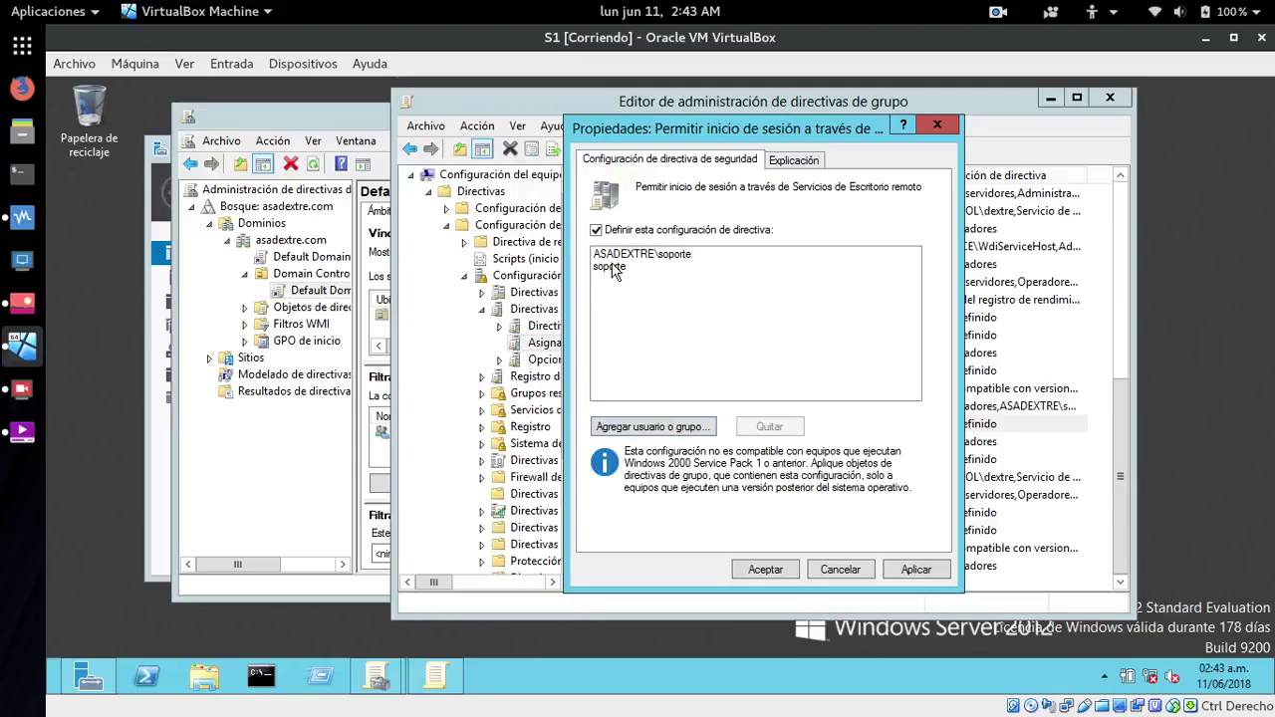
# - Remove the duplicate unqualified soporte entry, then apply and close the properties
pyautogui.click(610, 270)
pyautogui.click(763, 428)
pyautogui.click(628, 255)
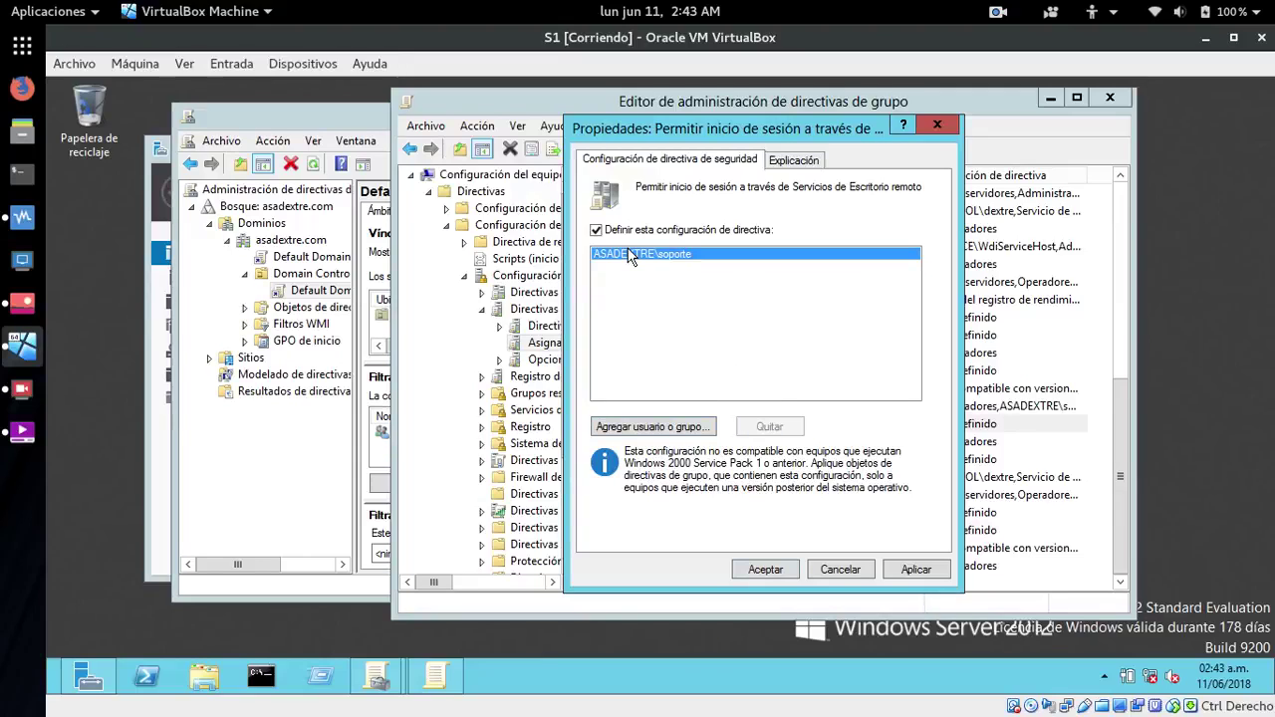
pyautogui.click(898, 569)
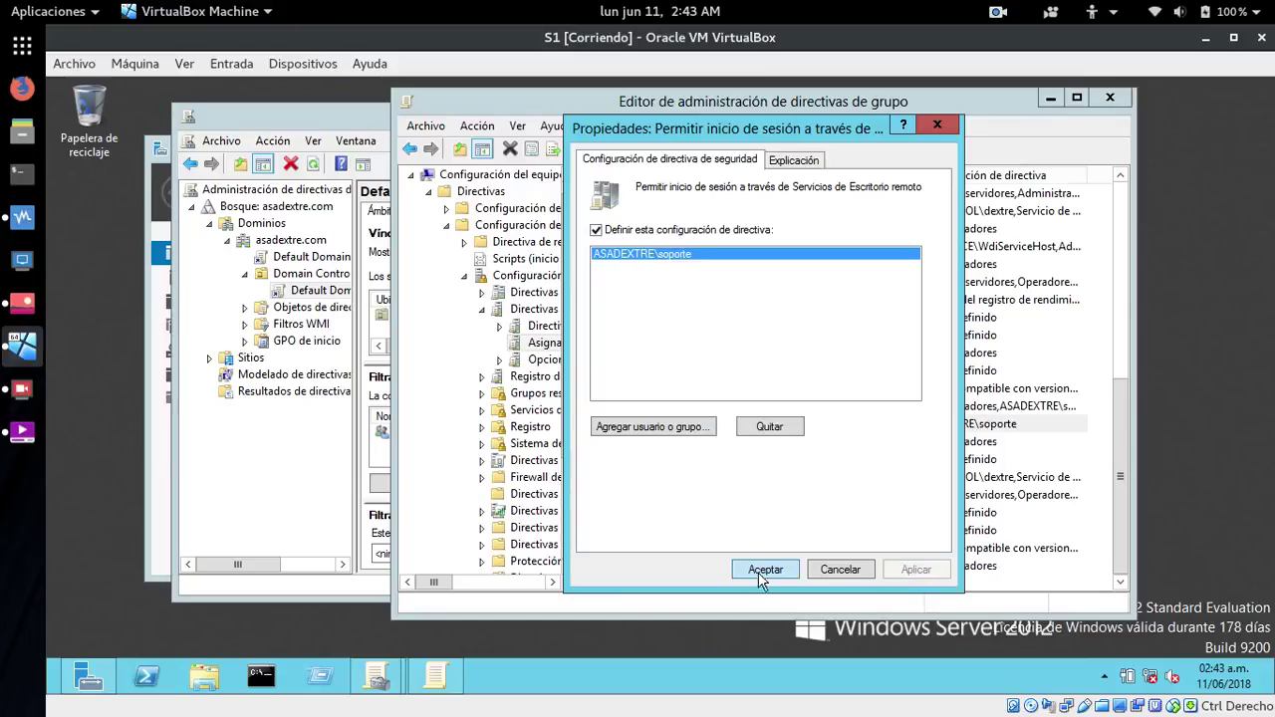
pyautogui.click(764, 570)
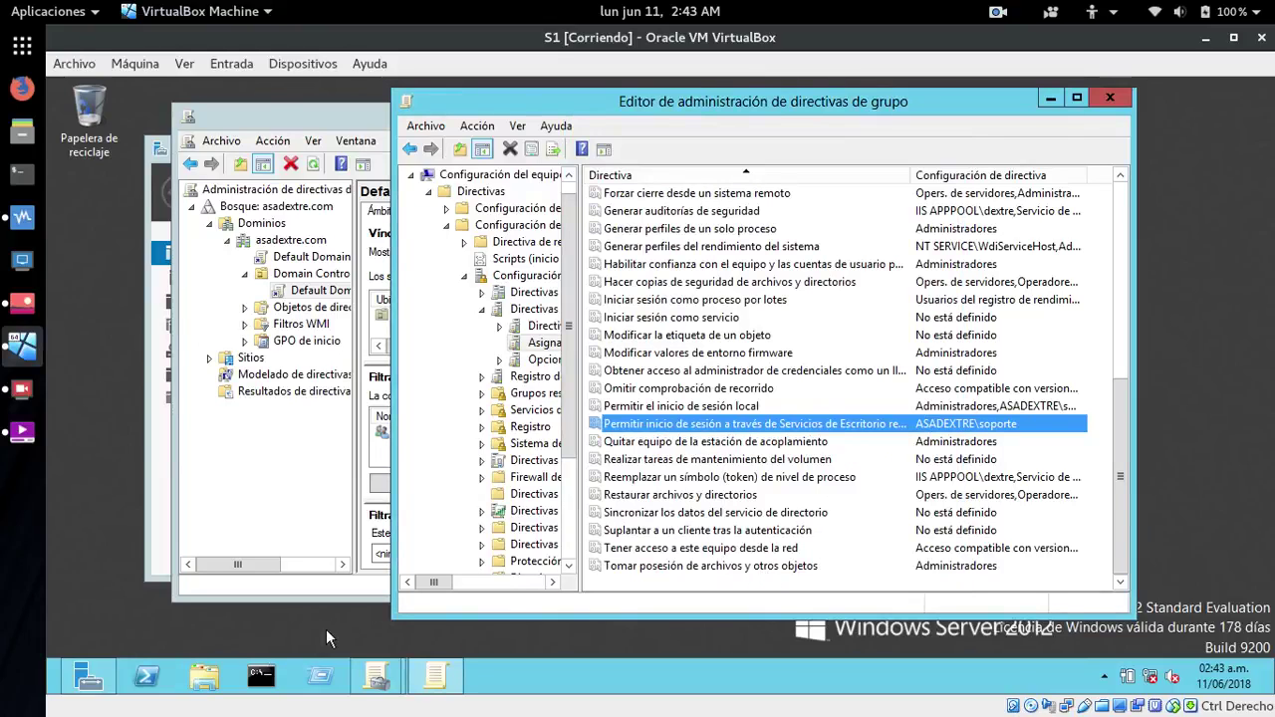
# - Open Equipo's properties and enable Permitir las conexiones remotas in the remote access settings
pyautogui.click(203, 681)
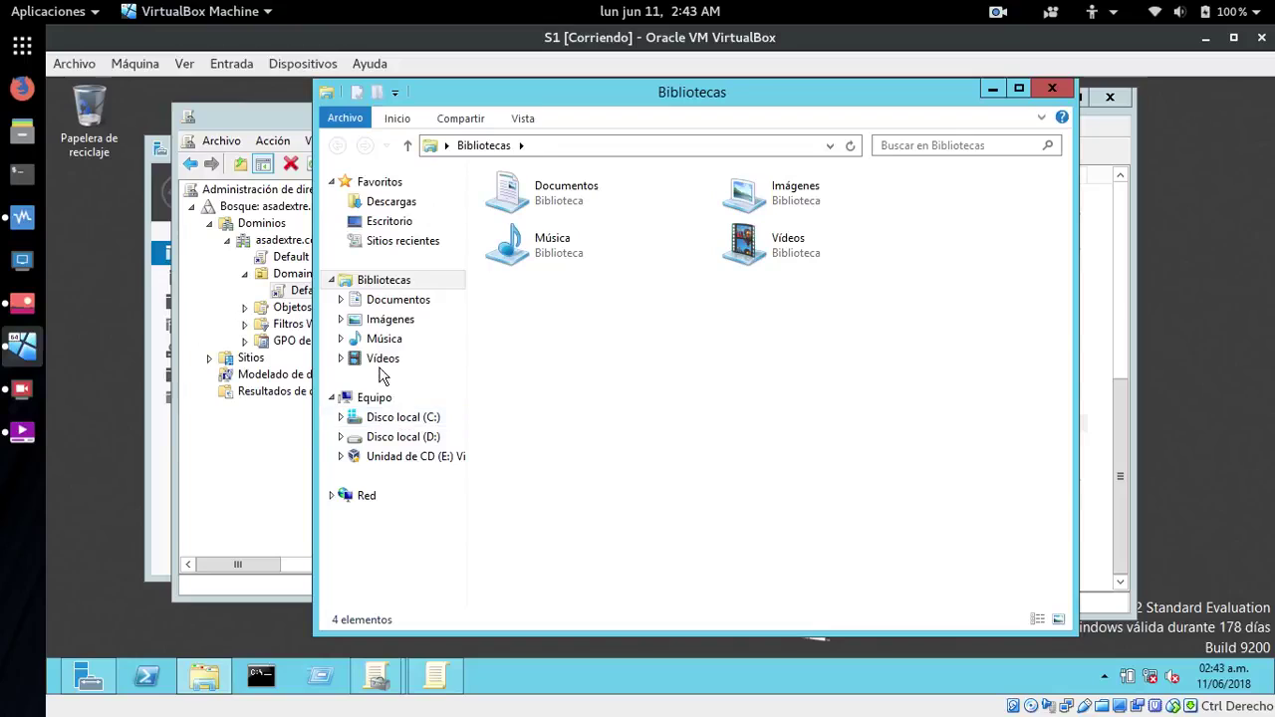
pyautogui.click(377, 396)
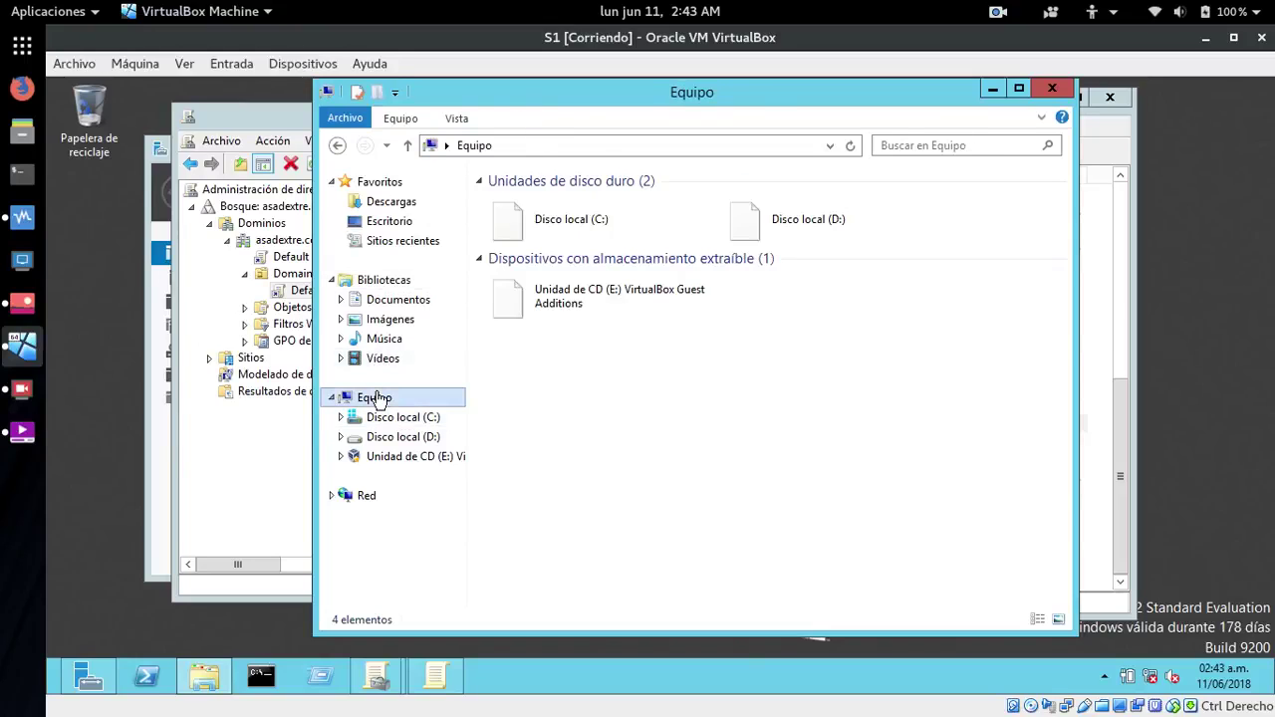
pyautogui.rightClick(377, 395)
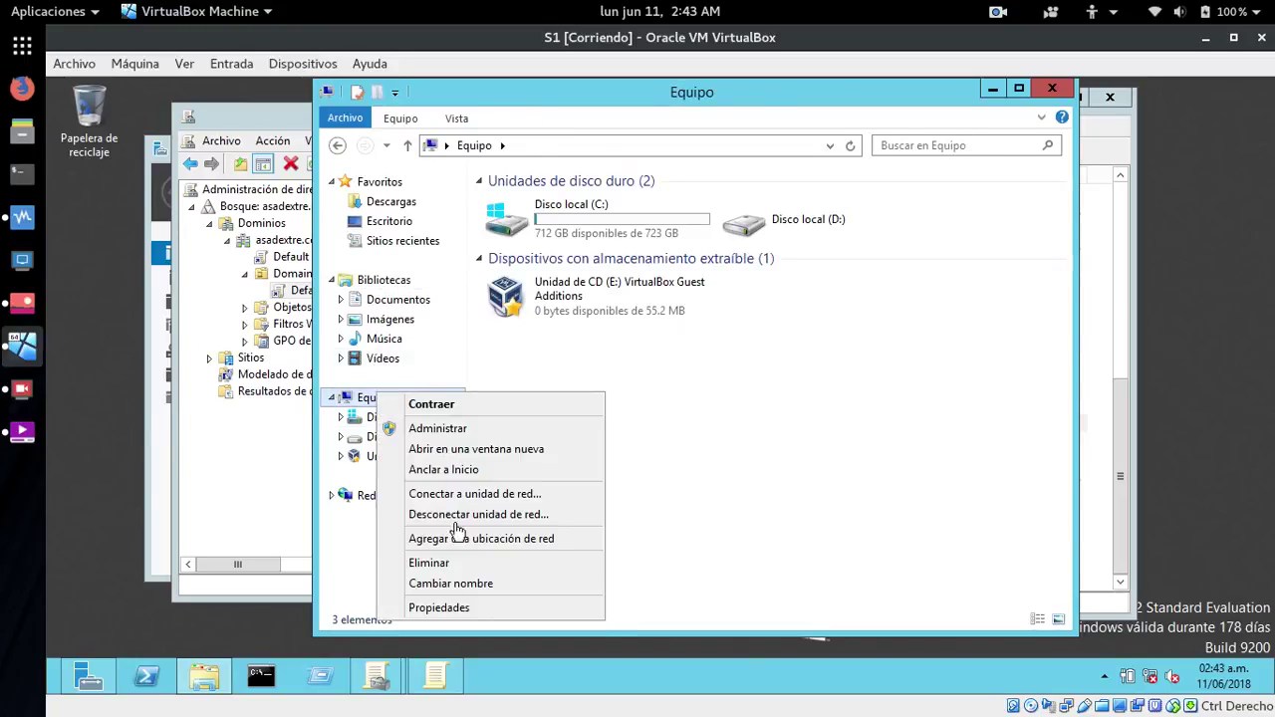
pyautogui.click(436, 610)
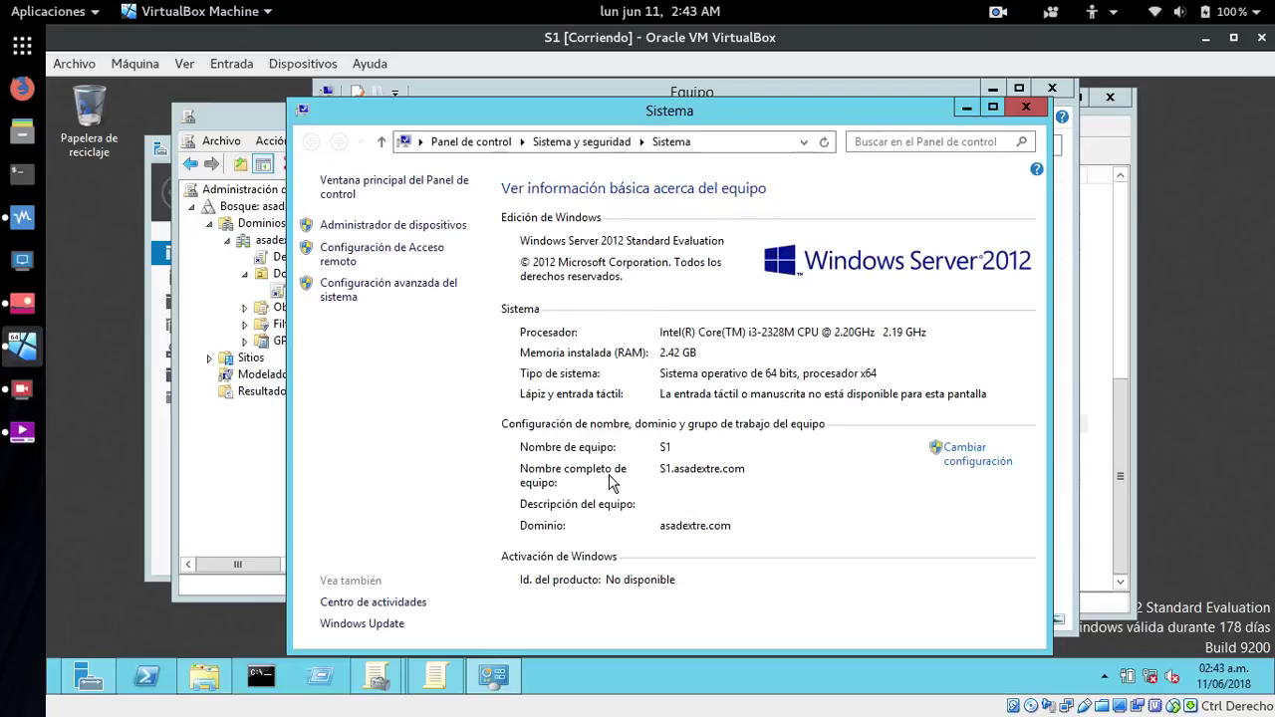
pyautogui.click(338, 259)
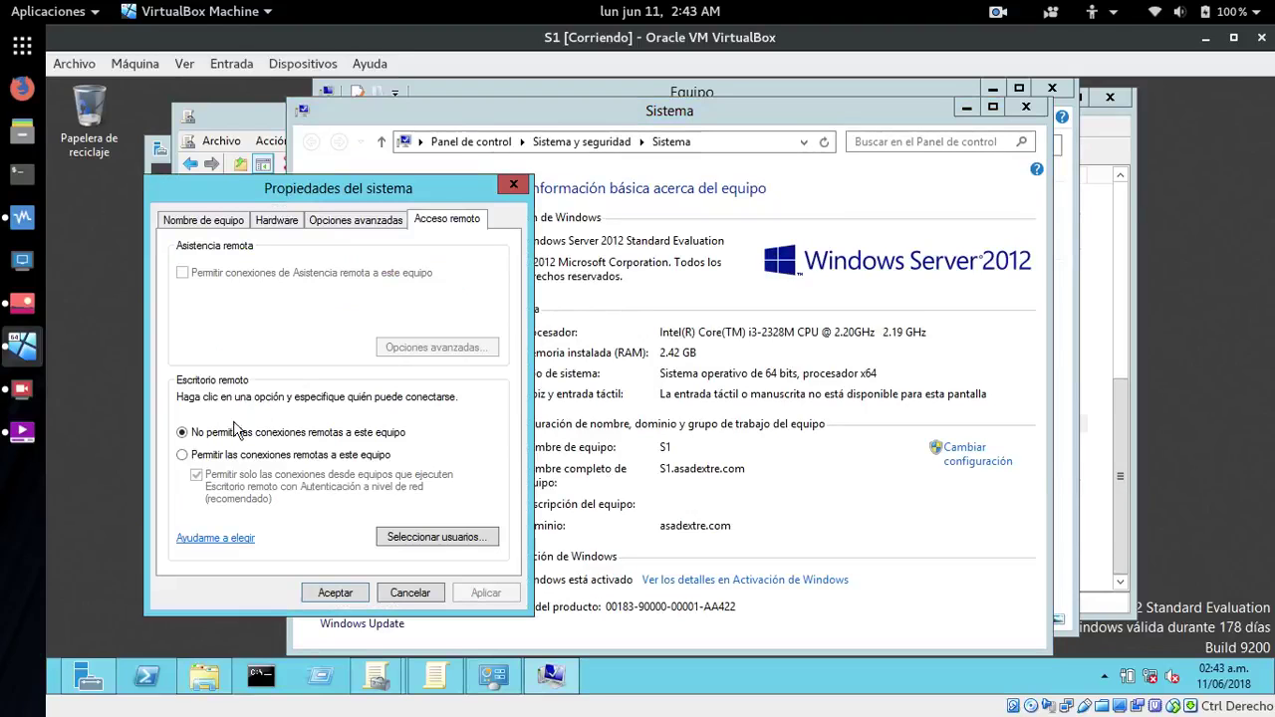
pyautogui.click(182, 455)
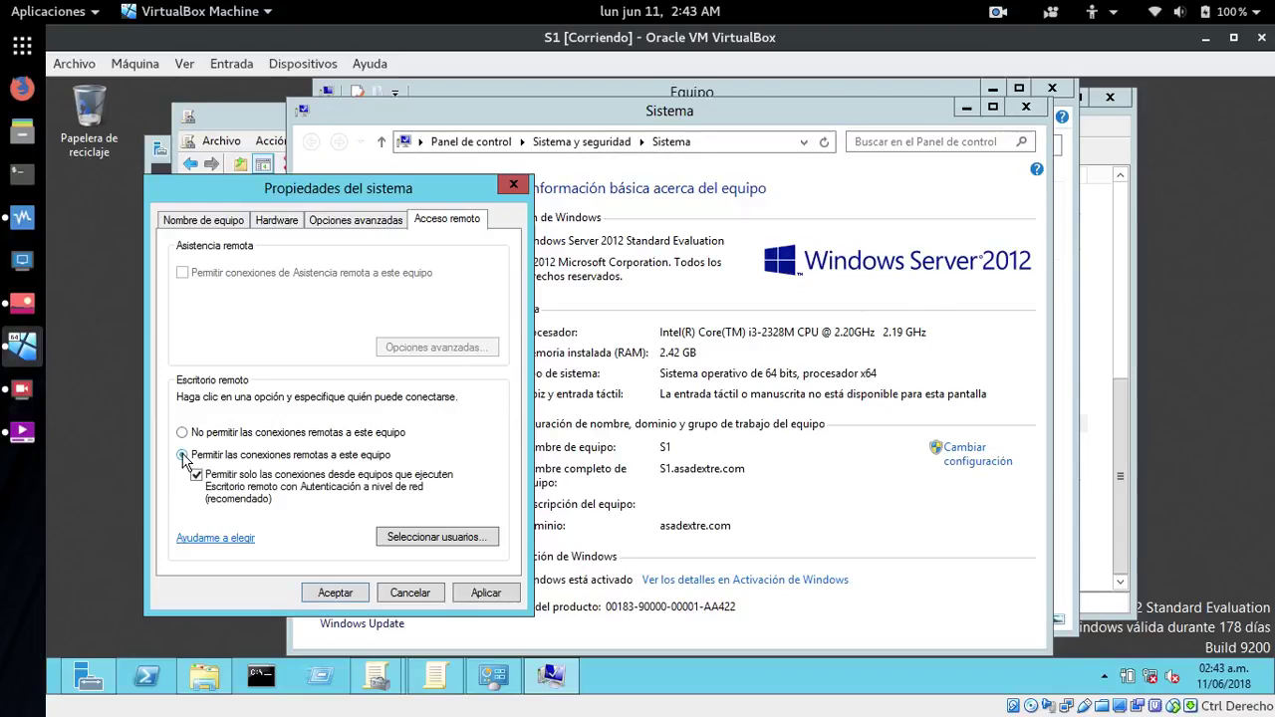
# - Add soporte as a Remote Desktop user, then apply and close System Properties
pyautogui.click(413, 537)
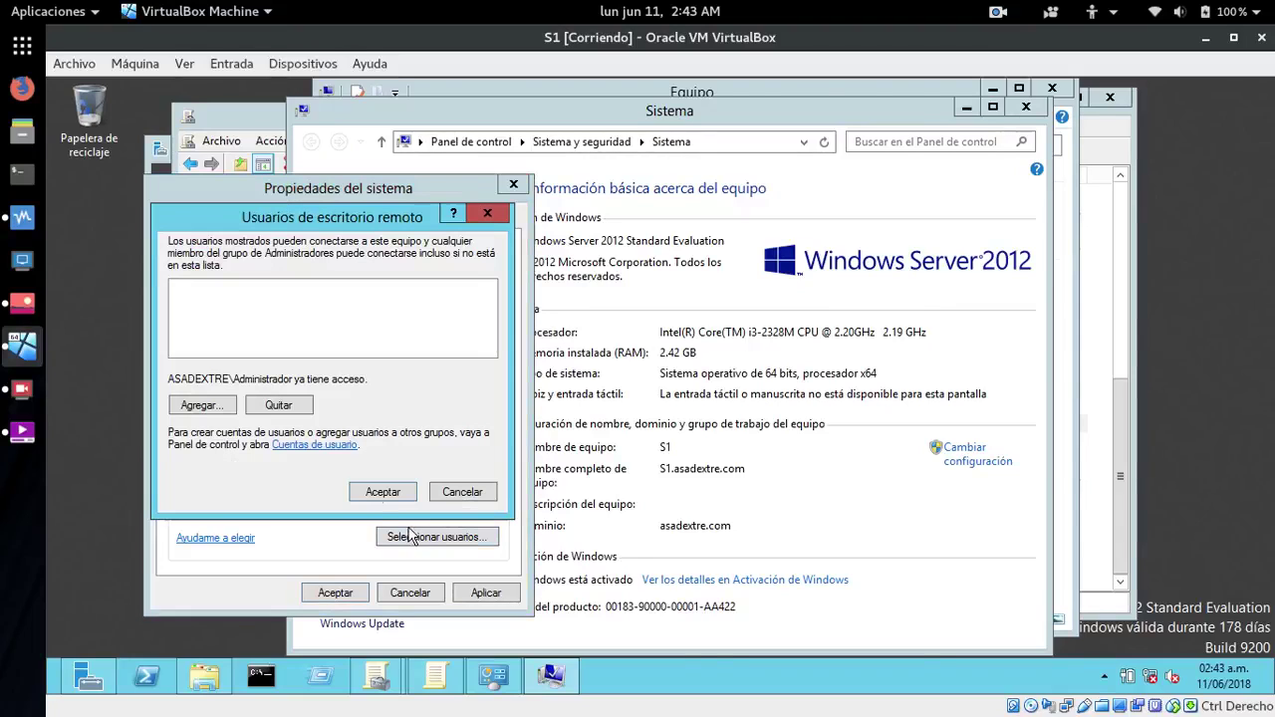
pyautogui.click(201, 405)
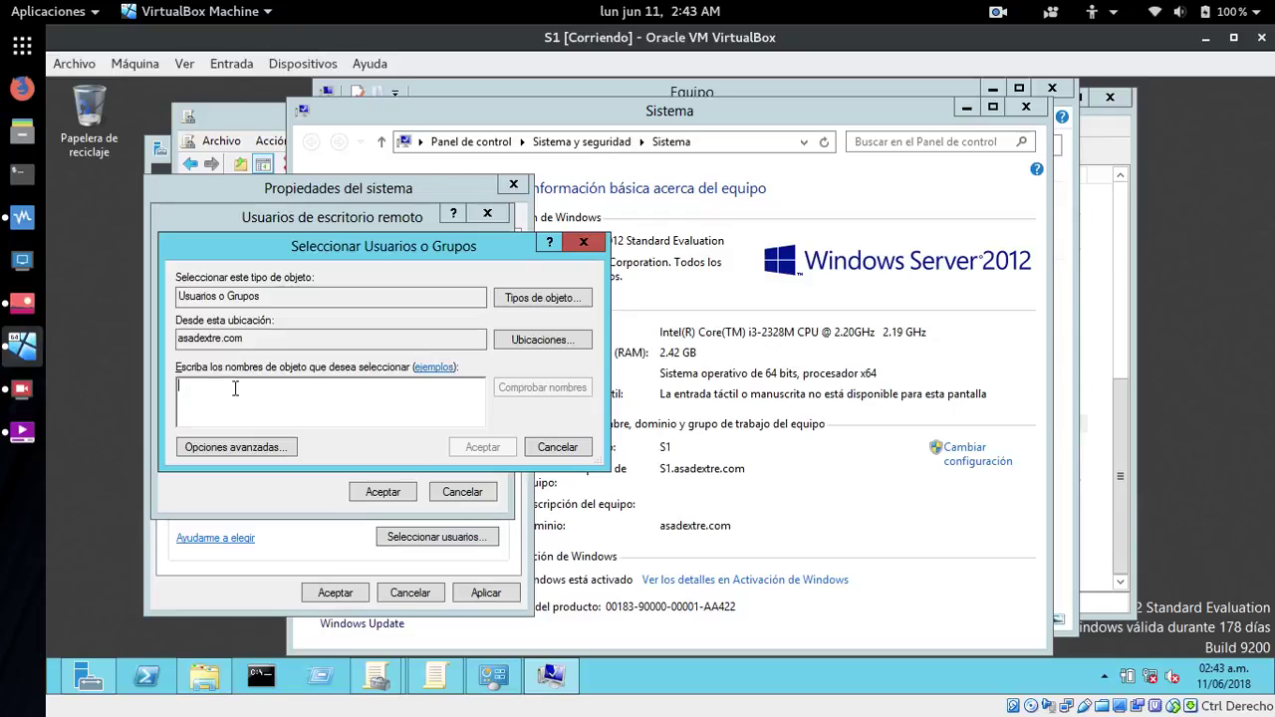
pyautogui.write('soporte')
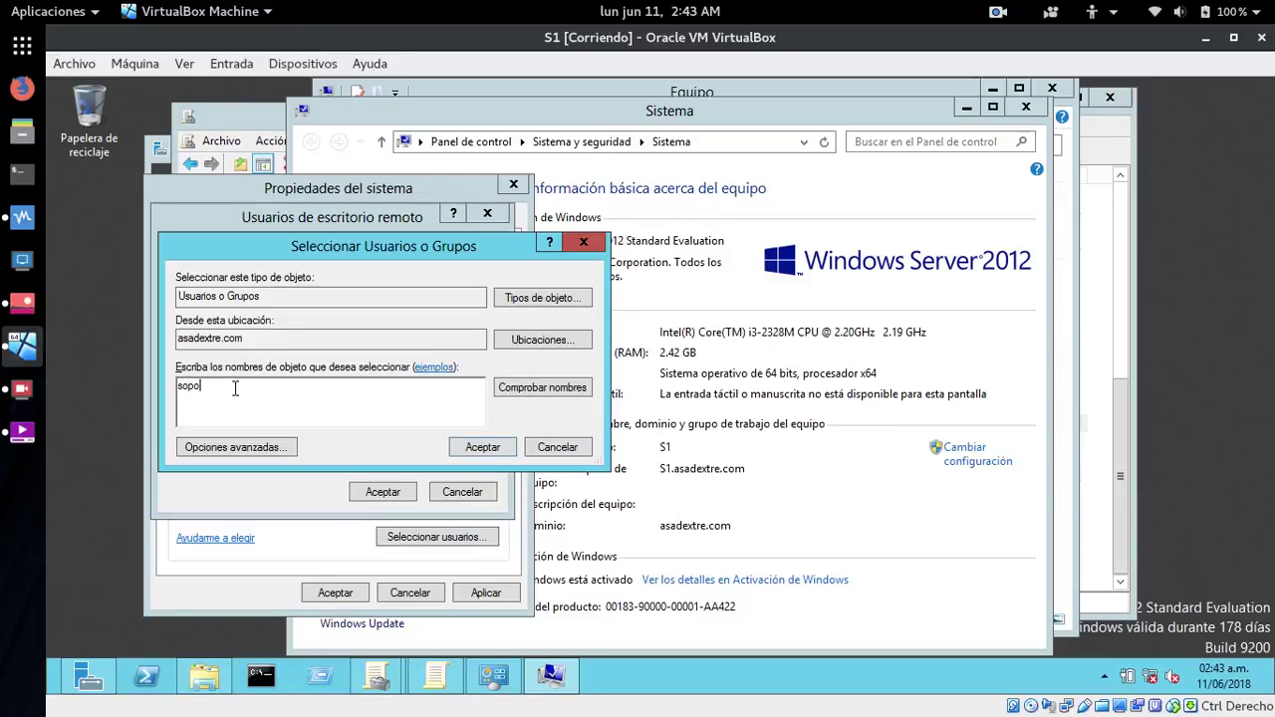
pyautogui.click(535, 389)
pyautogui.click(482, 447)
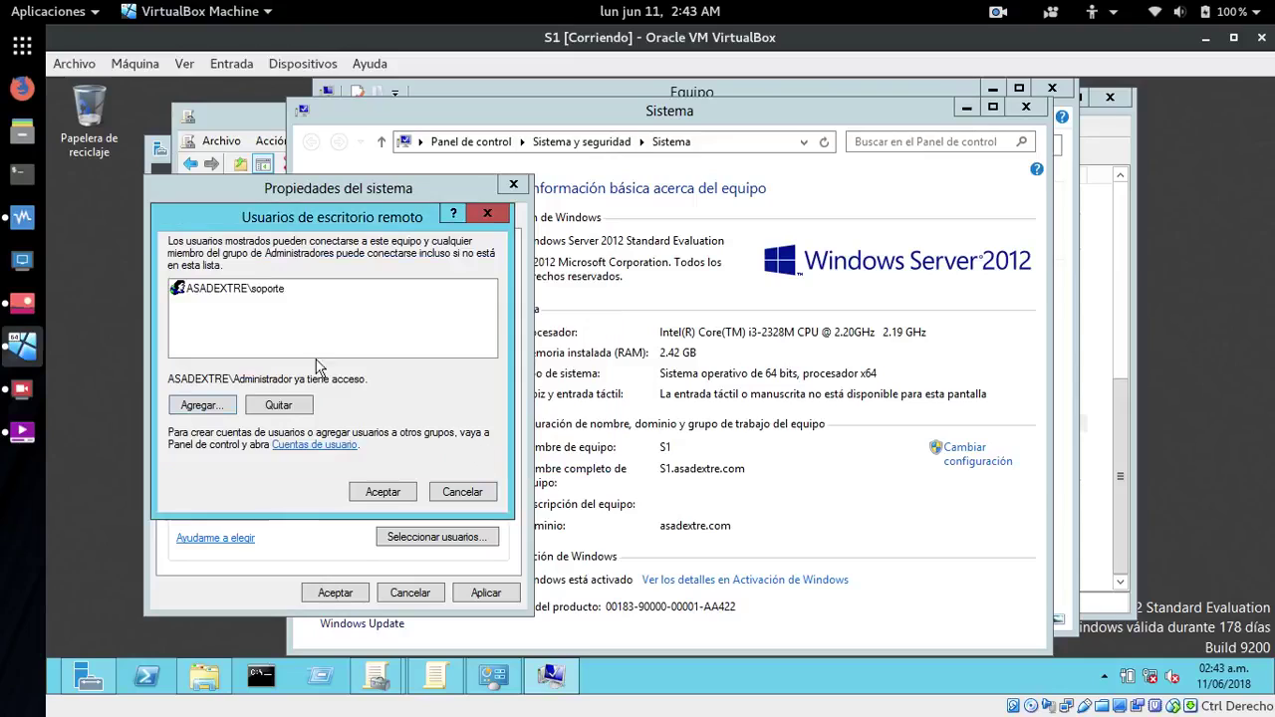
pyautogui.click(257, 290)
pyautogui.click(398, 490)
pyautogui.click(487, 593)
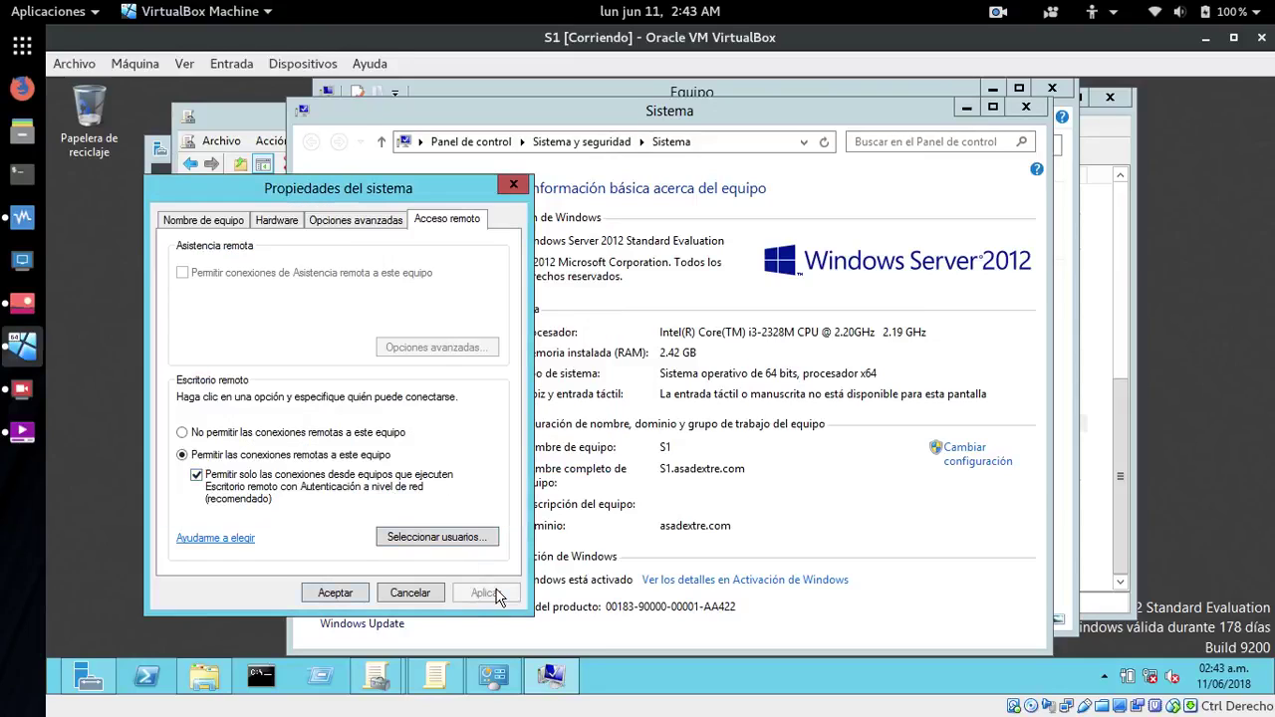
pyautogui.click(341, 592)
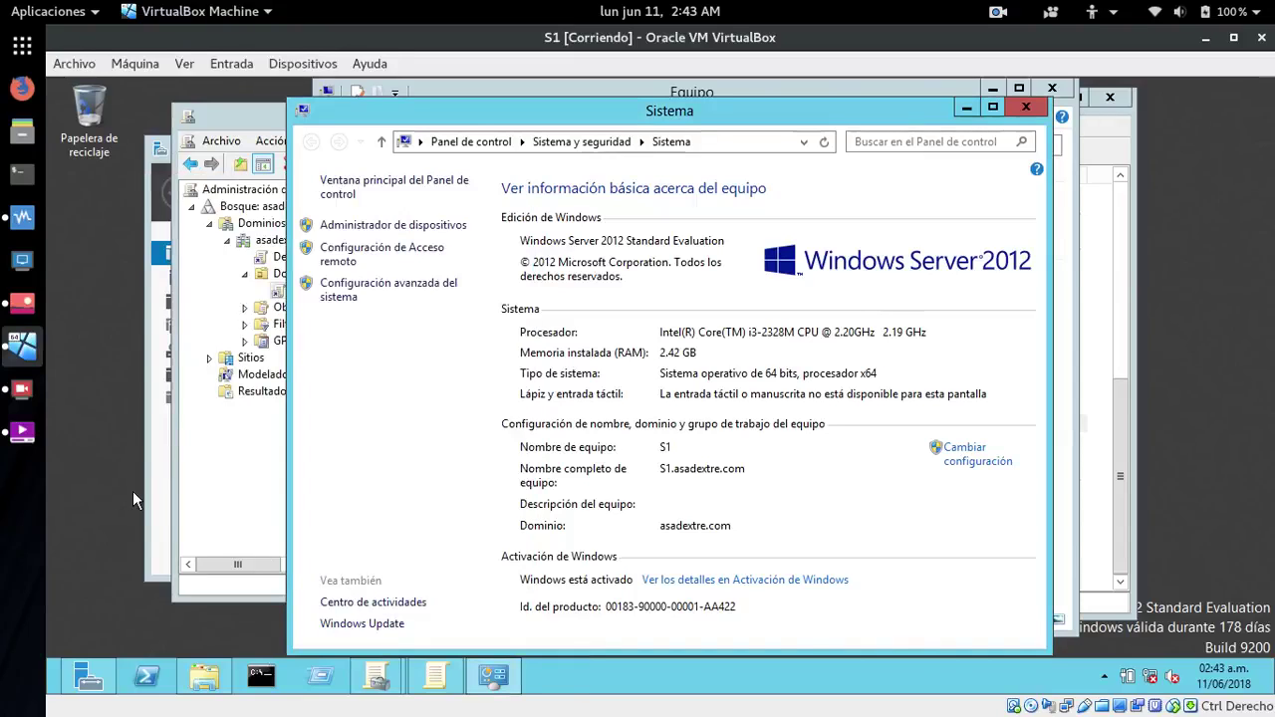
# - Run gpupdate /force again in an administrator command prompt, then switch to VirtualBox
pyautogui.click(258, 677)
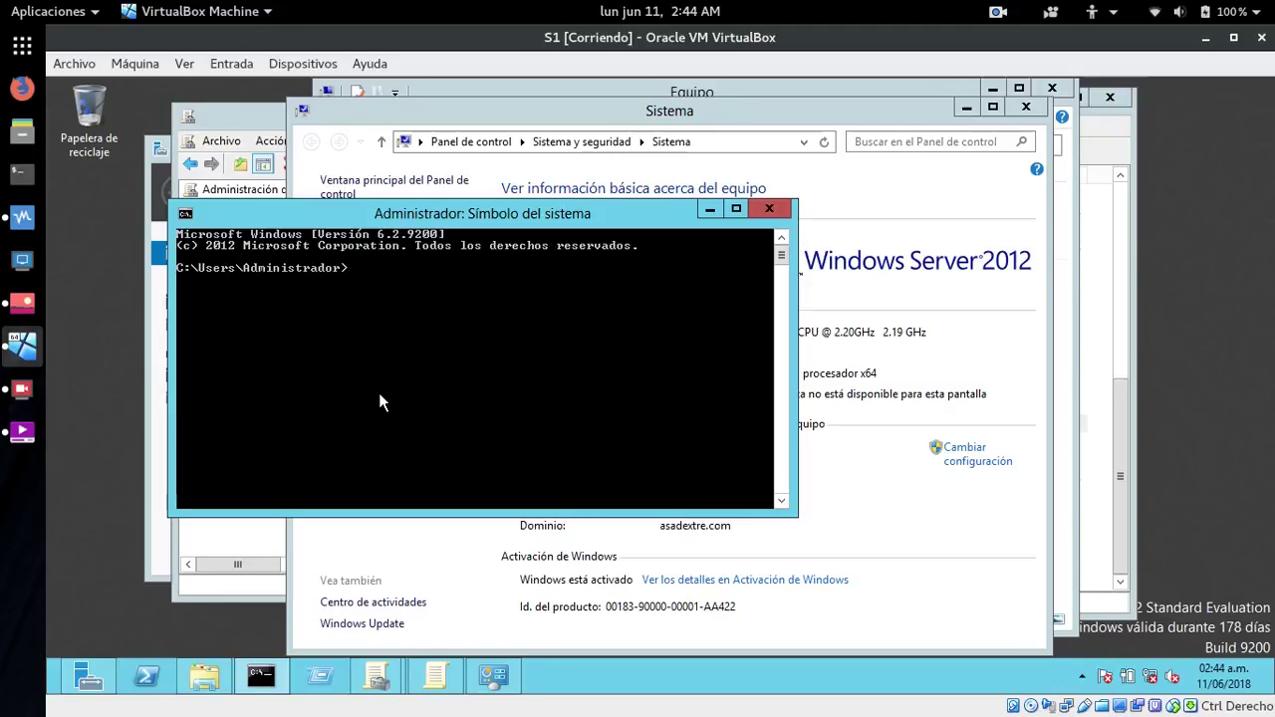
pyautogui.write('gpupdate')
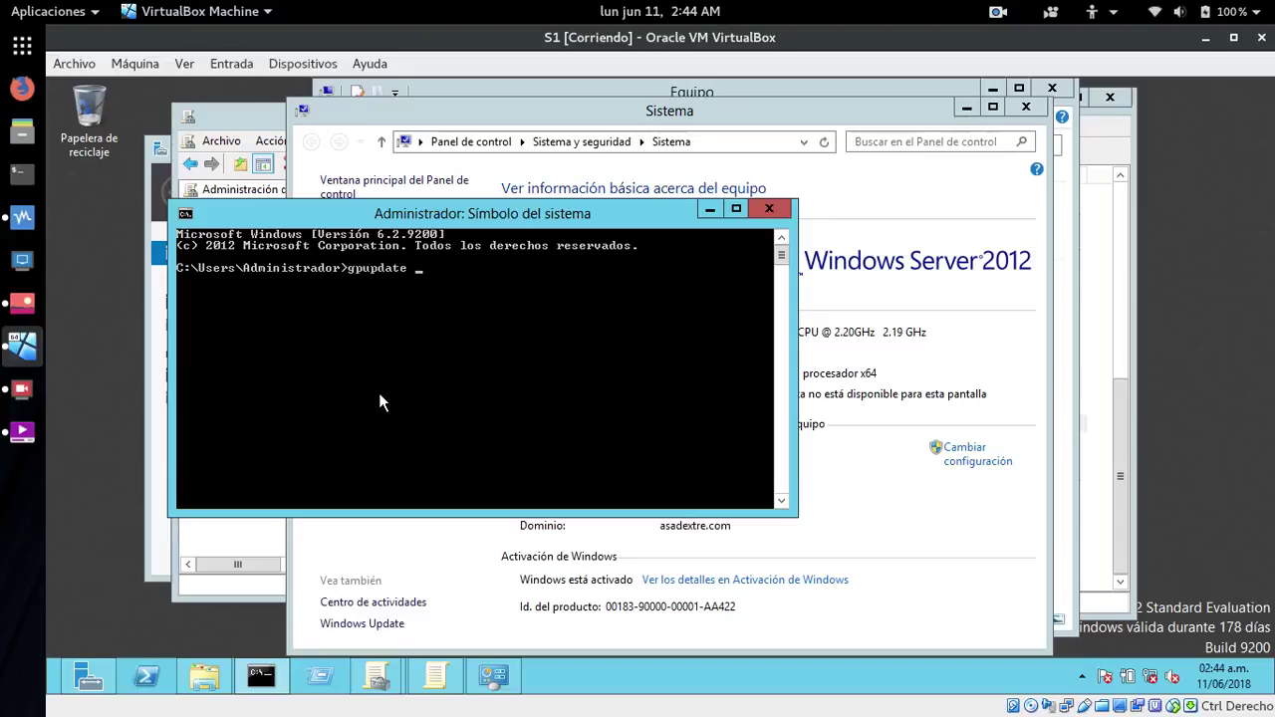
pyautogui.write(' /force')
pyautogui.press('Return')
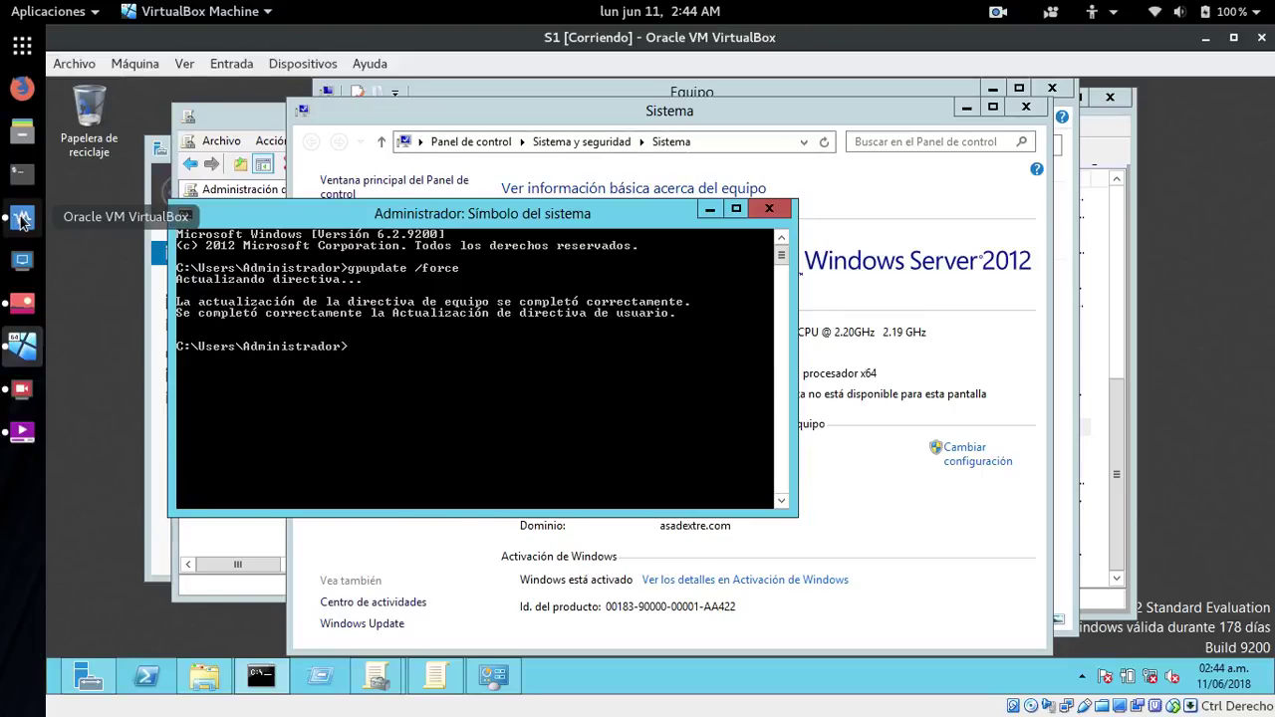
pyautogui.click(22, 218)
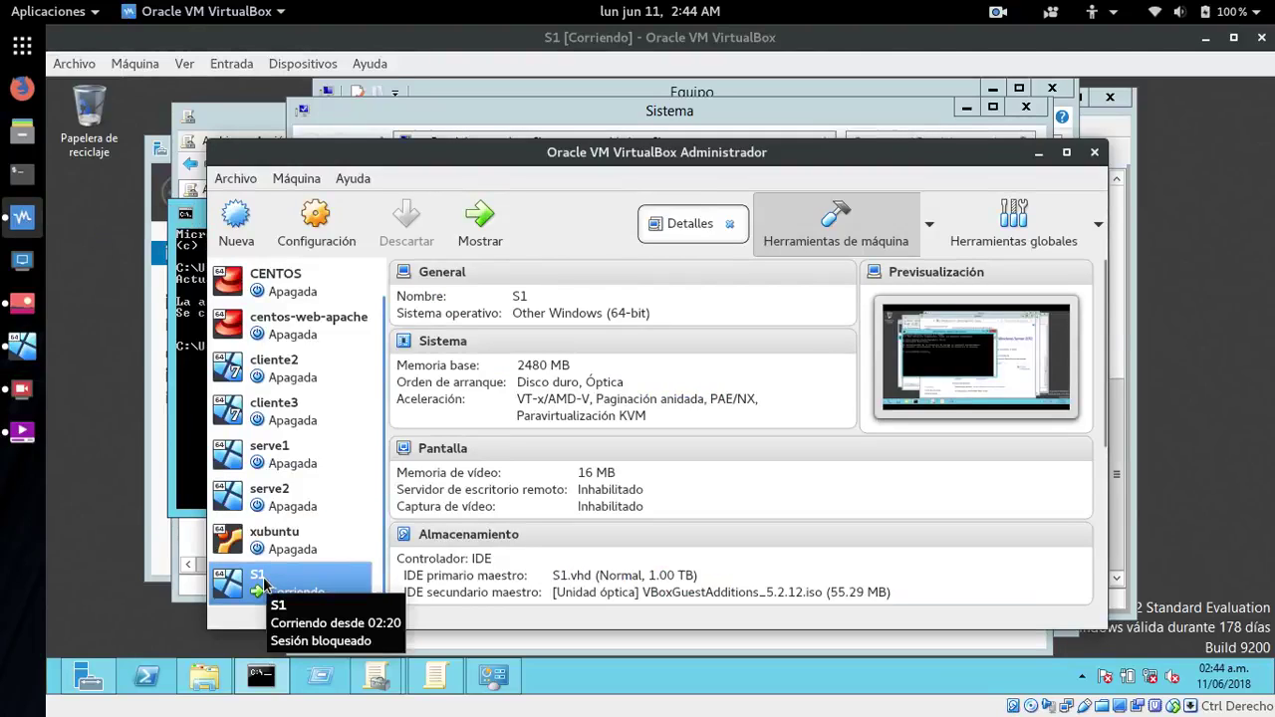
# - Launch serve2 with Inicio desacoplado from the Iniciar dropdown in VirtualBox Manager
pyautogui.click(232, 503)
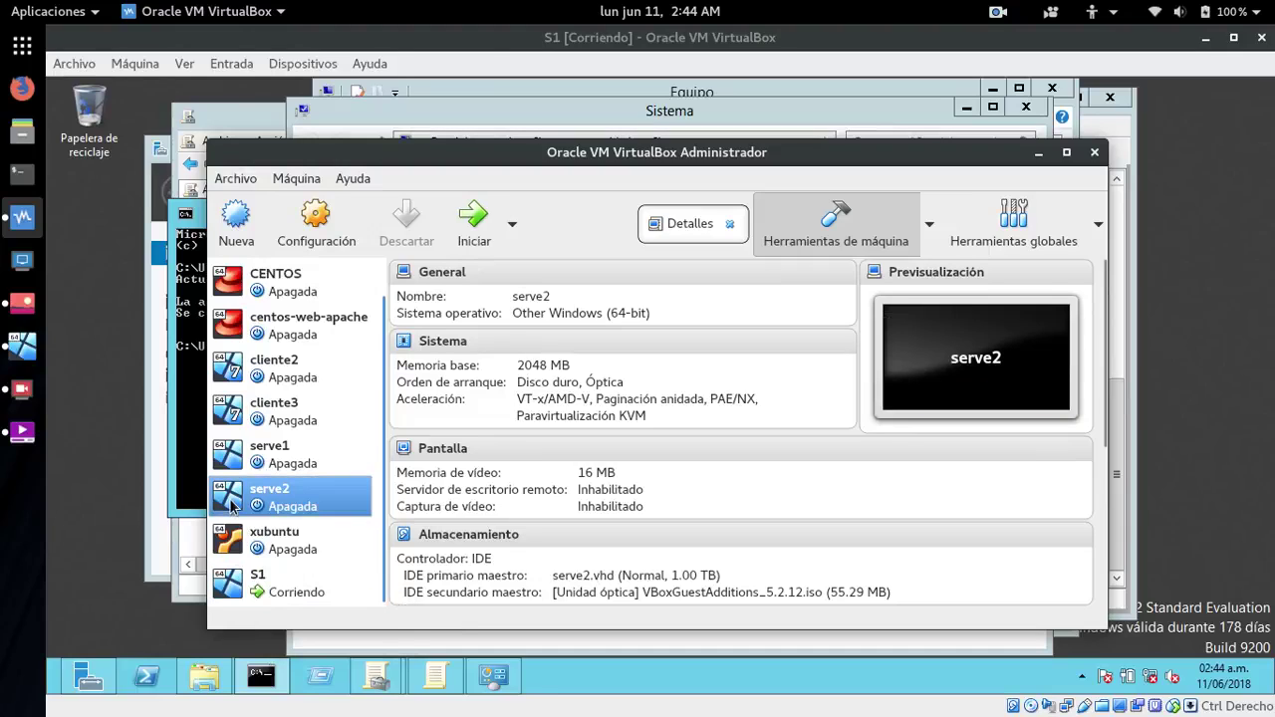
pyautogui.click(511, 223)
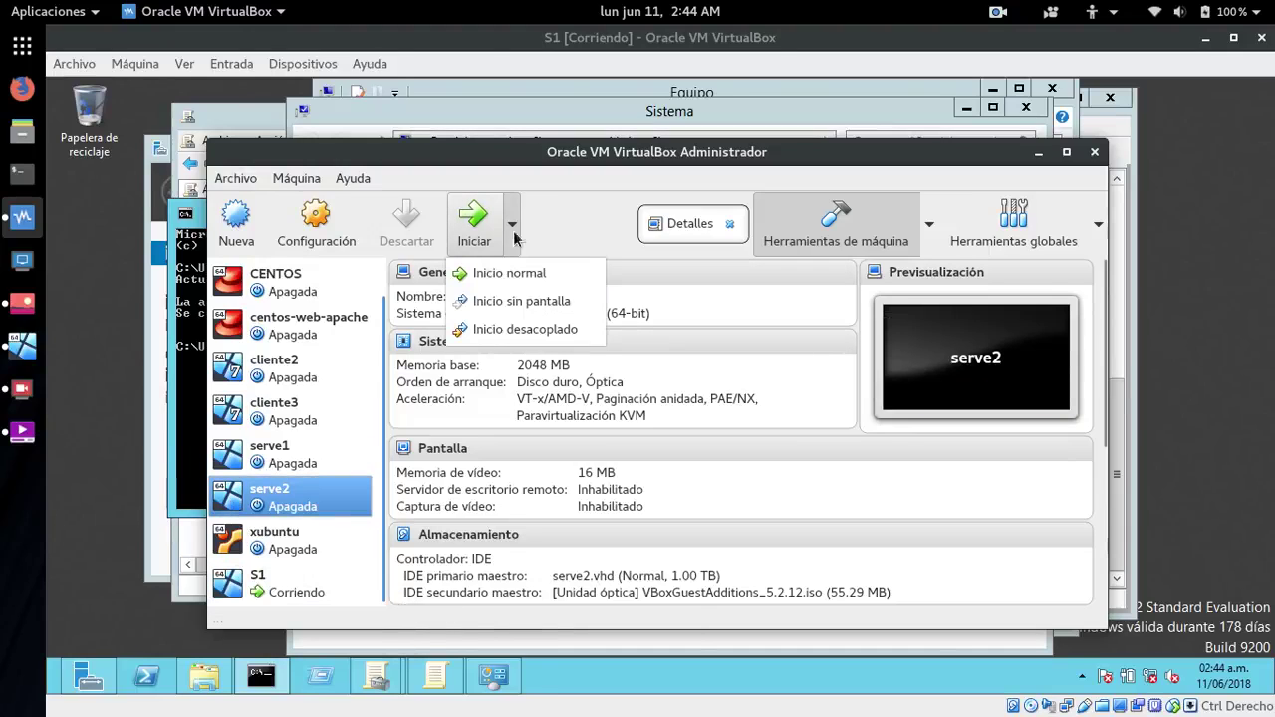
pyautogui.click(506, 333)
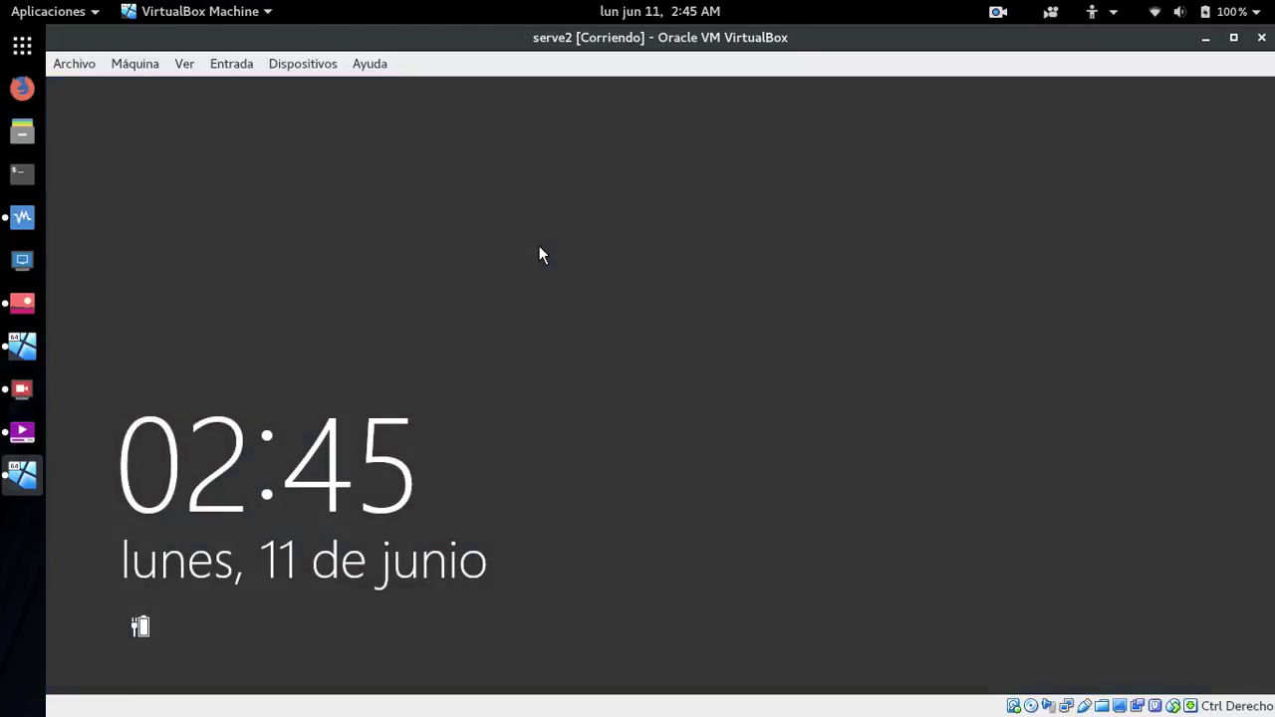
# - Sign in to serve2 as Administrador, retrying the password after the incorrect-password error
pyautogui.click(780, 440)
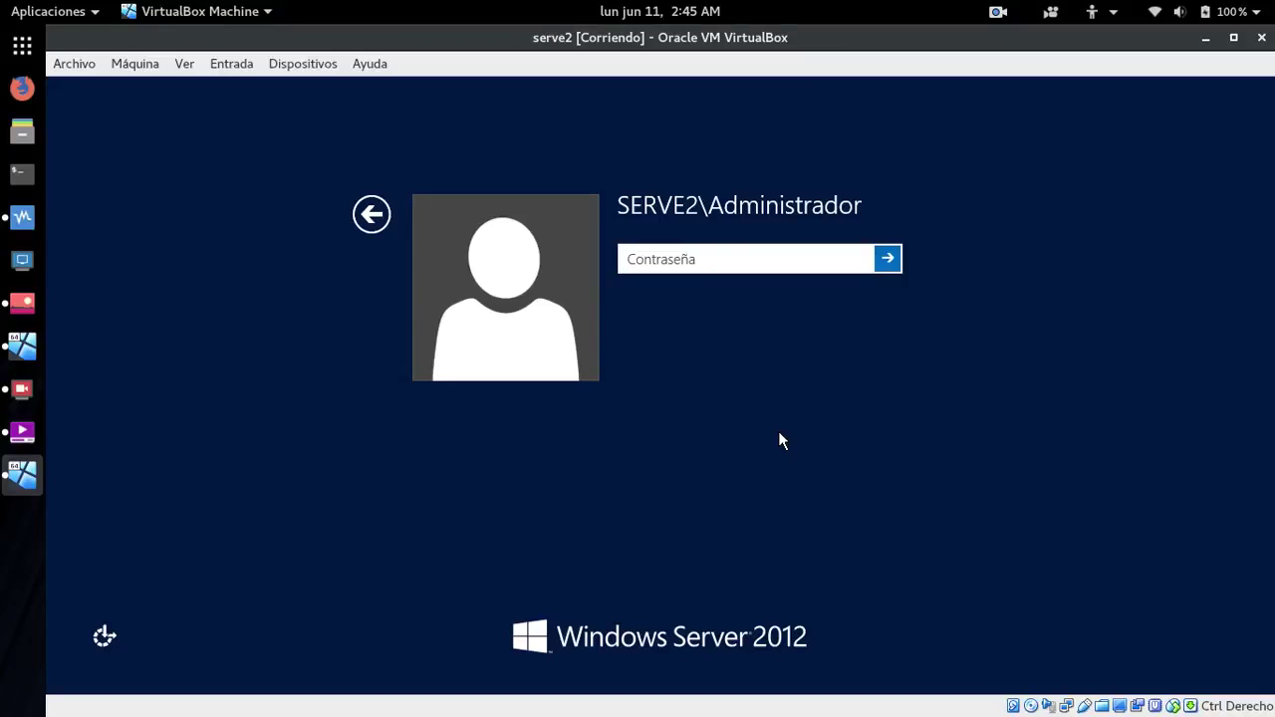
pyautogui.write('••••••••')
pyautogui.press('Return')
pyautogui.press('Return')
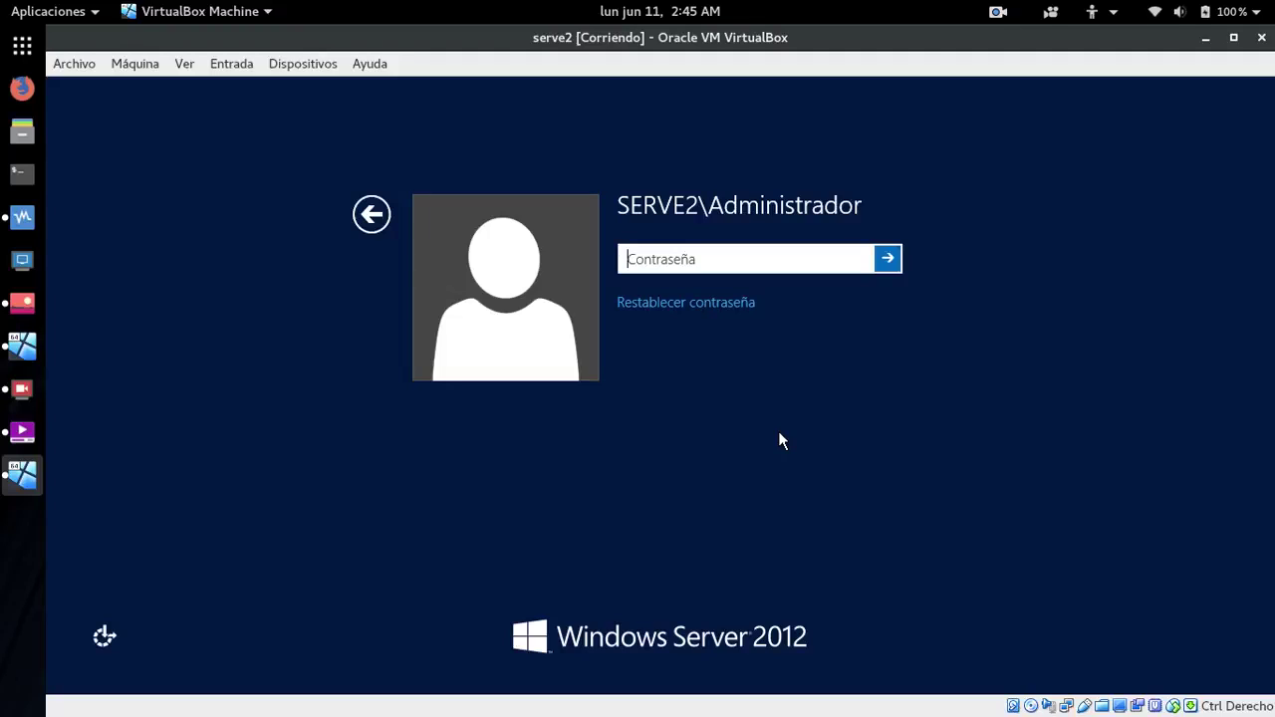
pyautogui.write('•••••••••')
pyautogui.press('Return')
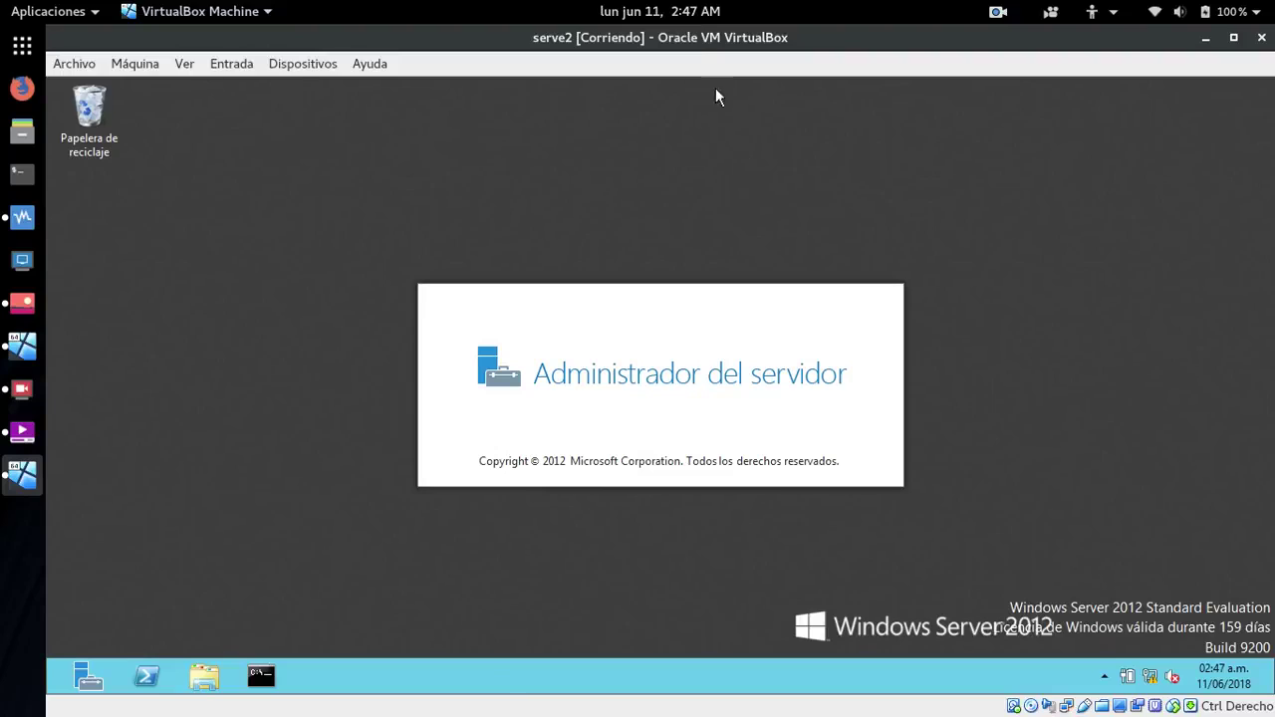
# - Close the calendar panel, move Server Manager up, then minimize it to clear the desktop
pyautogui.click(683, 14)
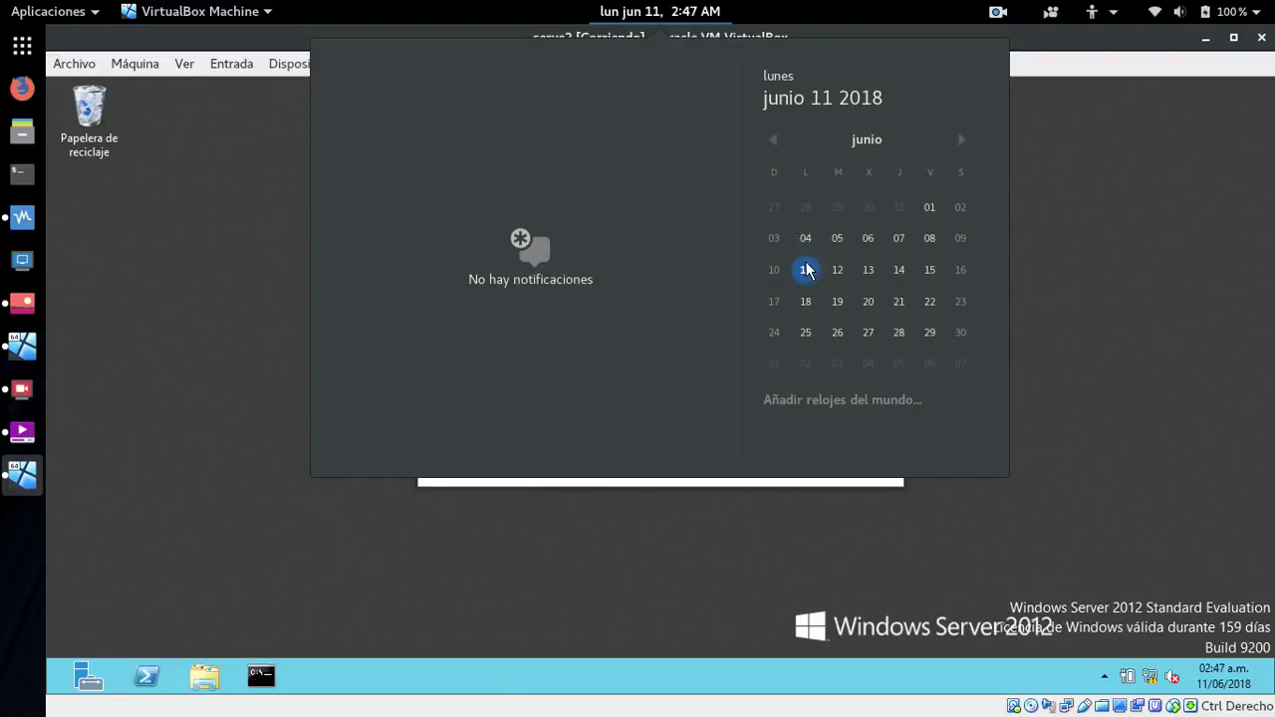
pyautogui.click(674, 18)
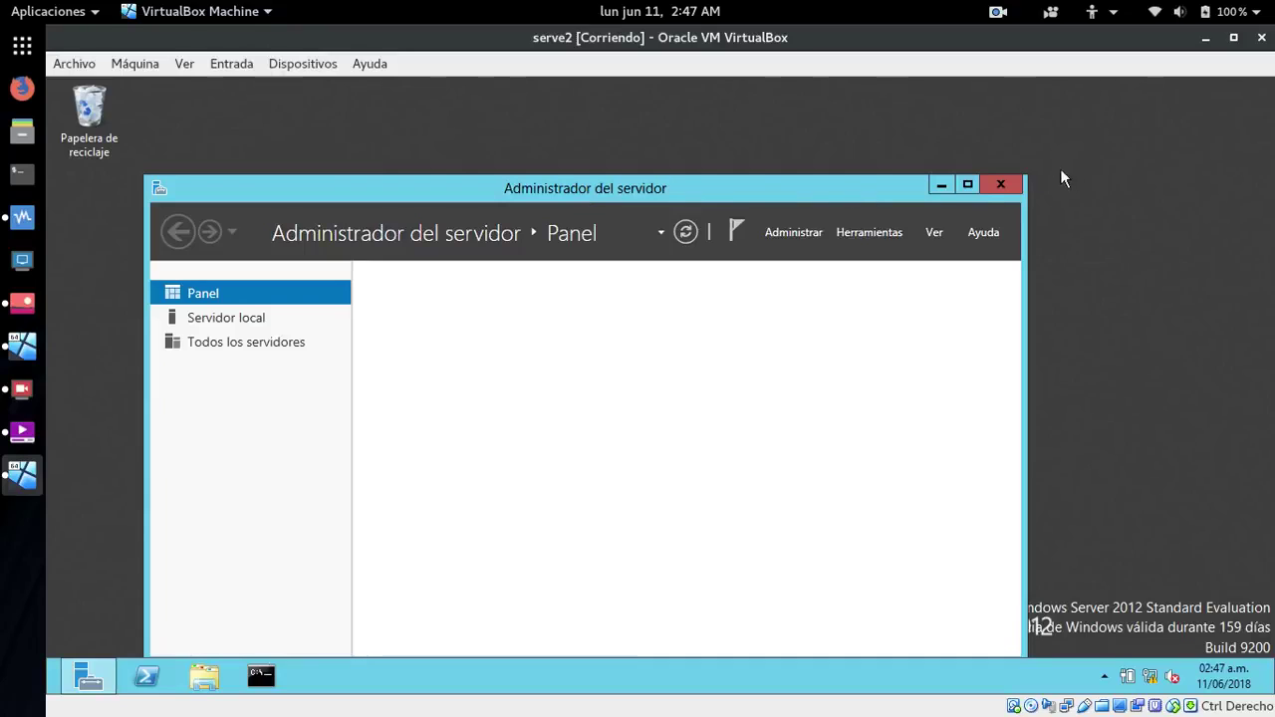
pyautogui.click(1112, 156)
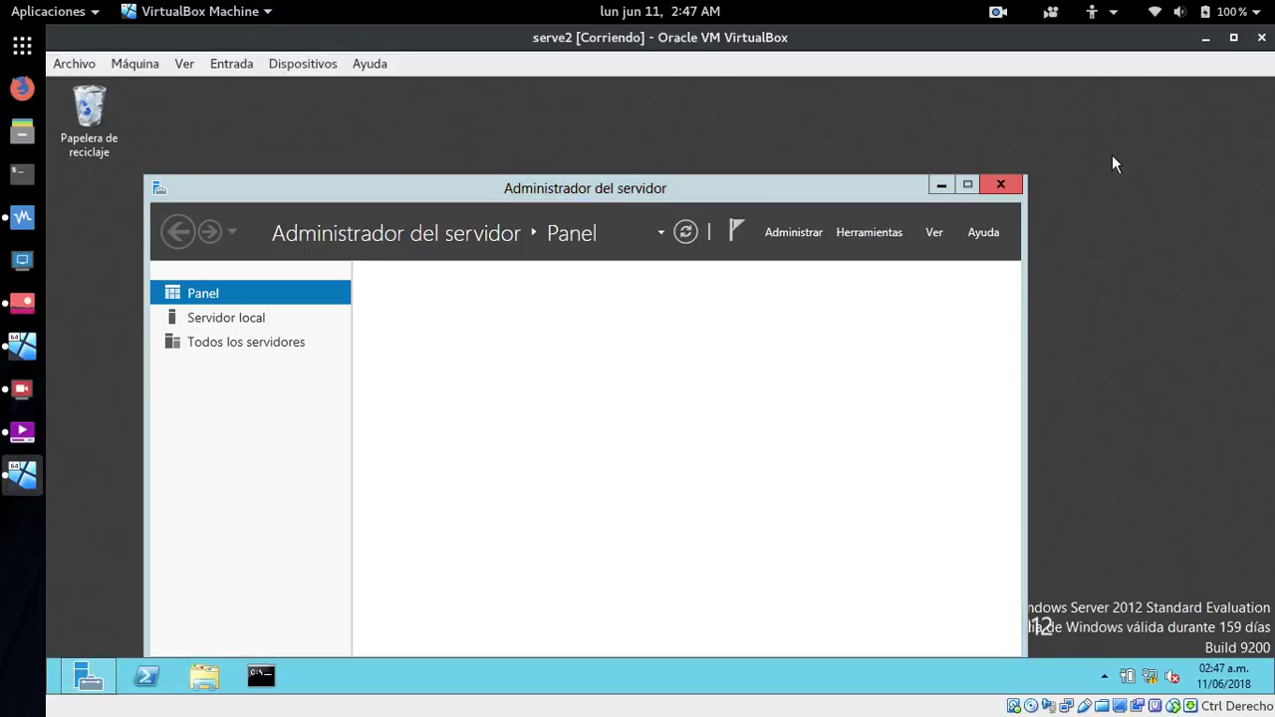
pyautogui.moveTo(573, 192); pyautogui.dragTo(589, 130)
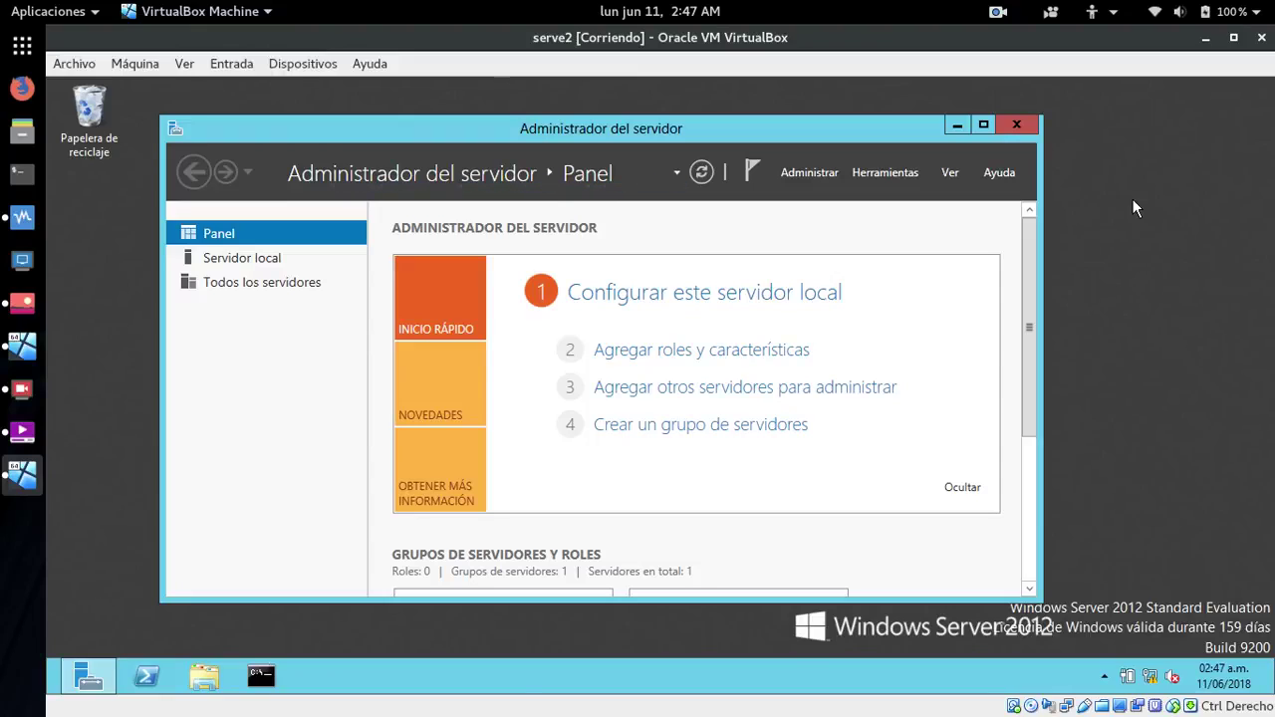
pyautogui.click(954, 126)
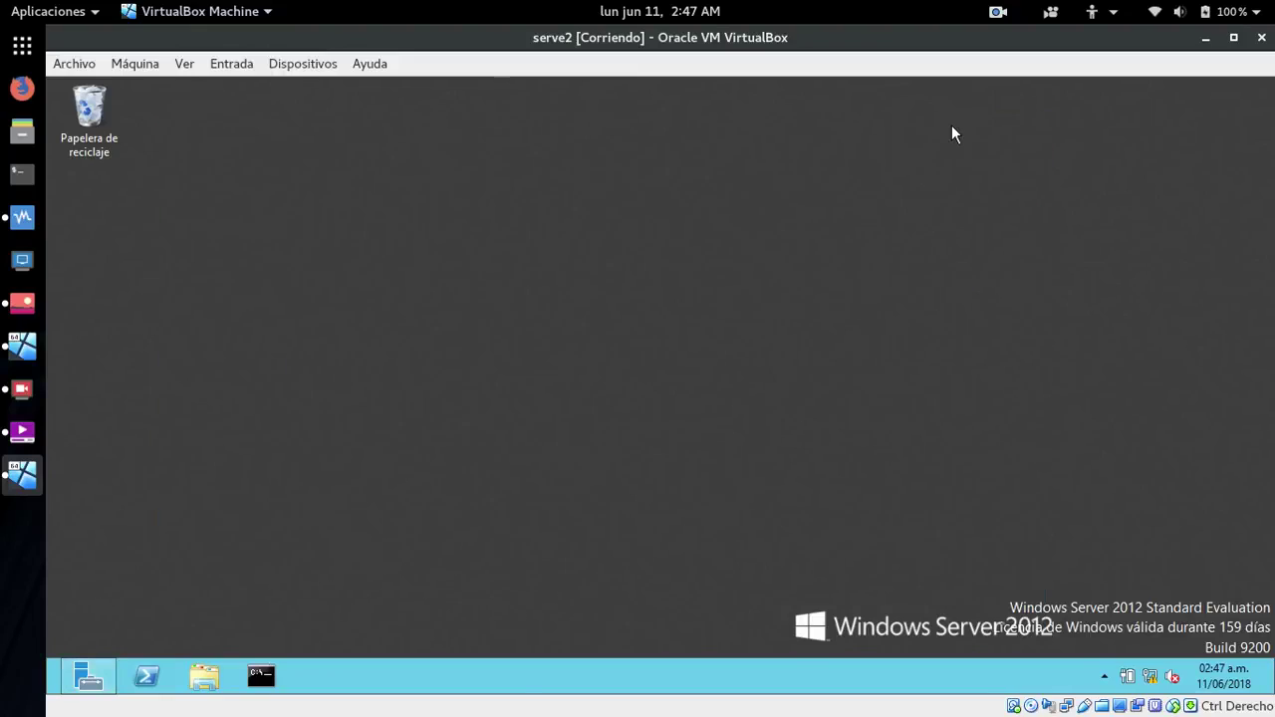
# - Search 'remo' to launch Conexión a Escritorio remoto and connect to 172.29.102.2
pyautogui.press('super')
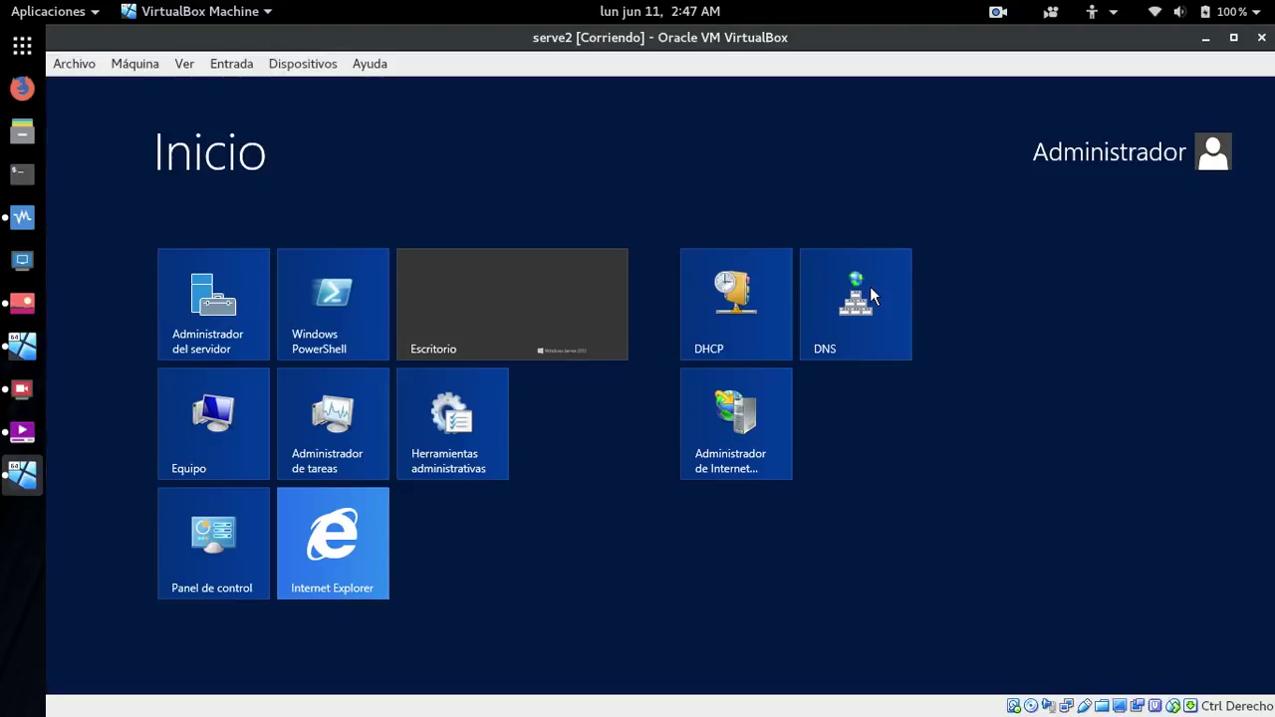
pyautogui.write('remo')
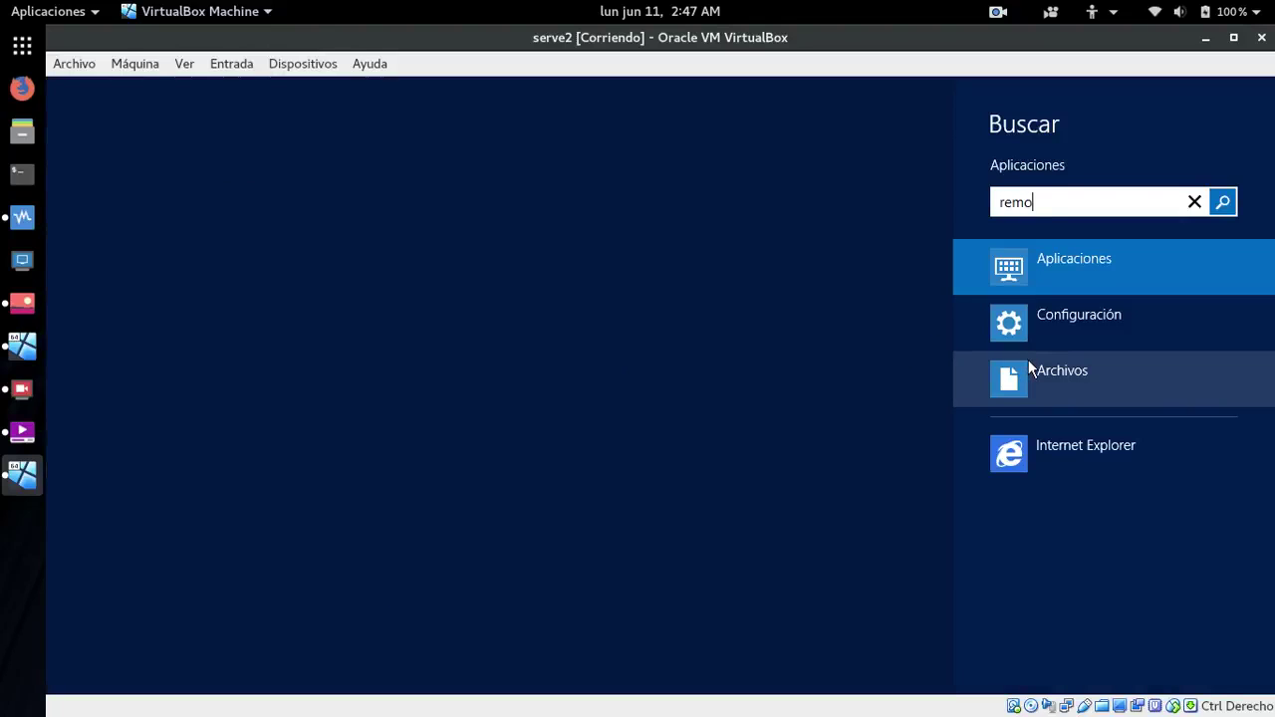
pyautogui.click(228, 230)
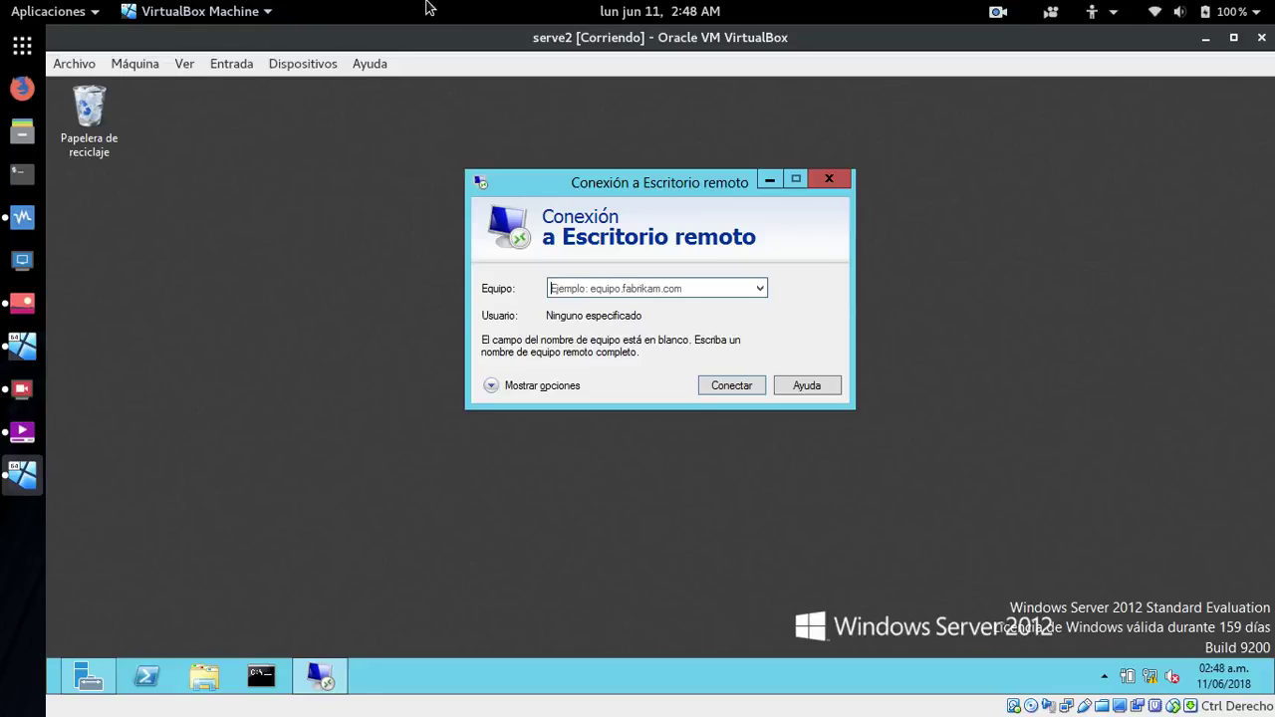
pyautogui.write('17')
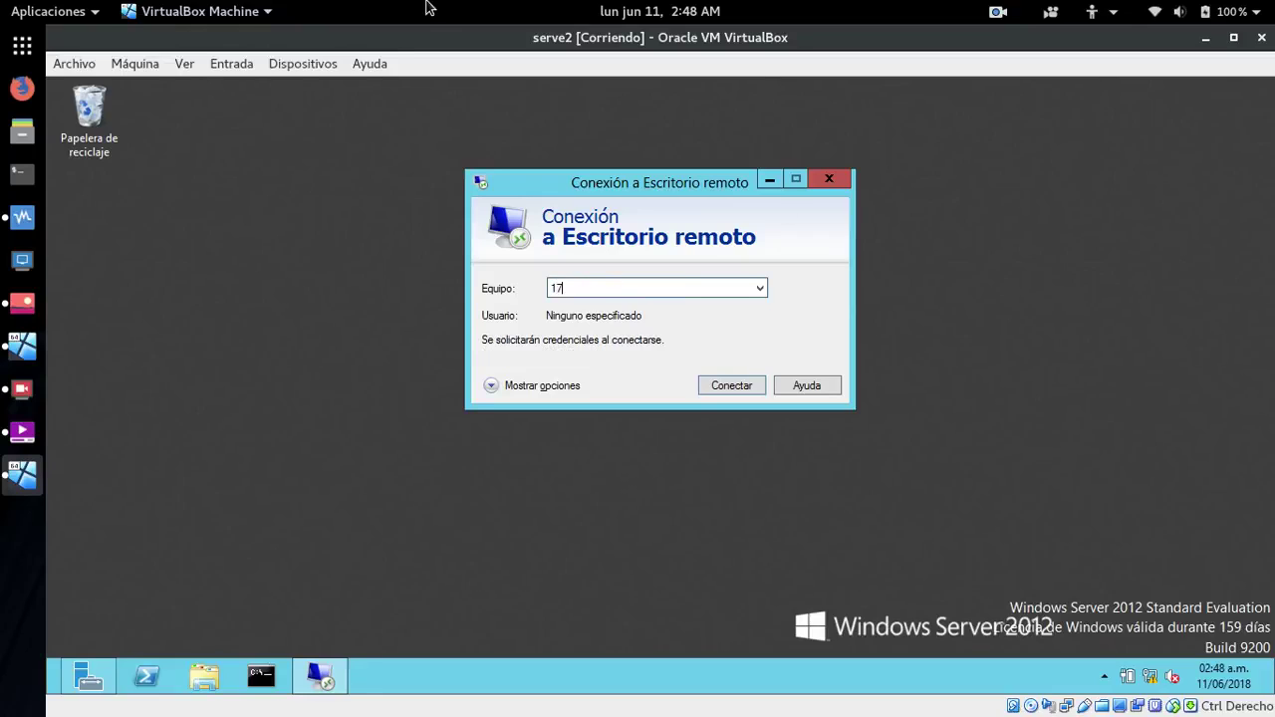
pyautogui.write('2.29.102.2')
pyautogui.press('Return')
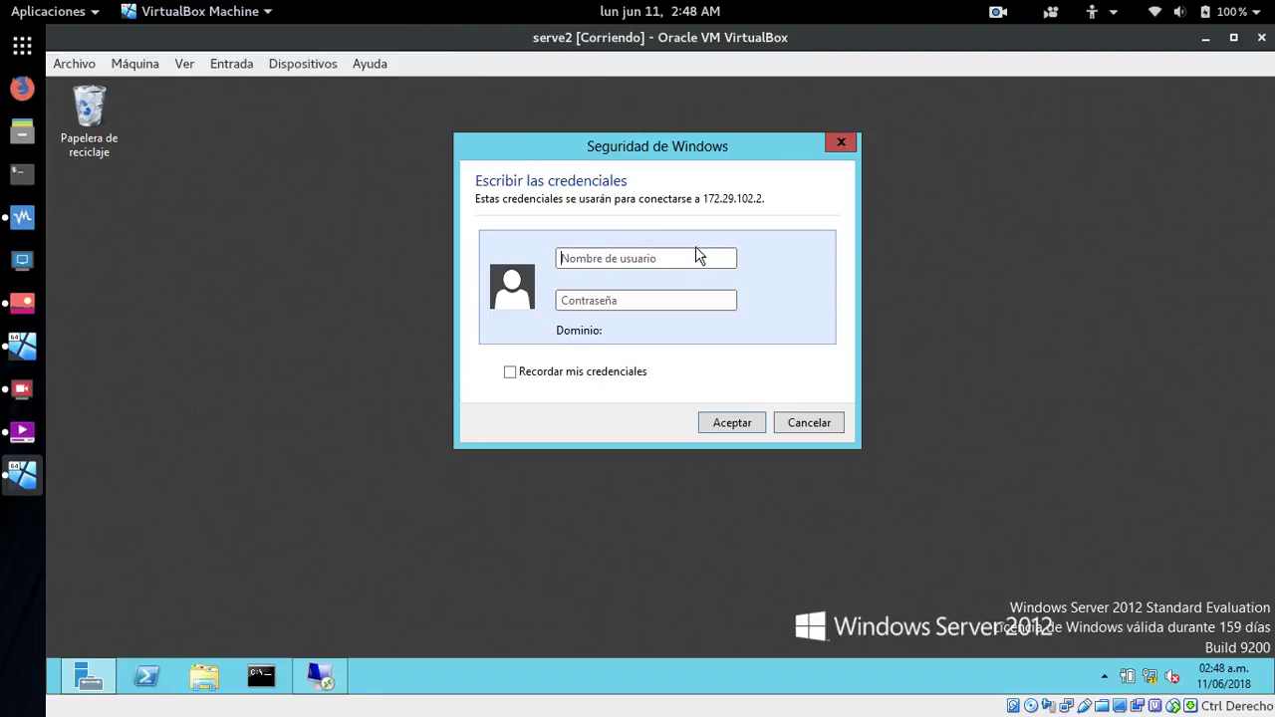
# - Enter the soporte user name and its password in Seguridad de Windows and submit them
pyautogui.click(666, 260)
pyautogui.click(947, 239)
pyautogui.write('soporte')
pyautogui.press('Tab')
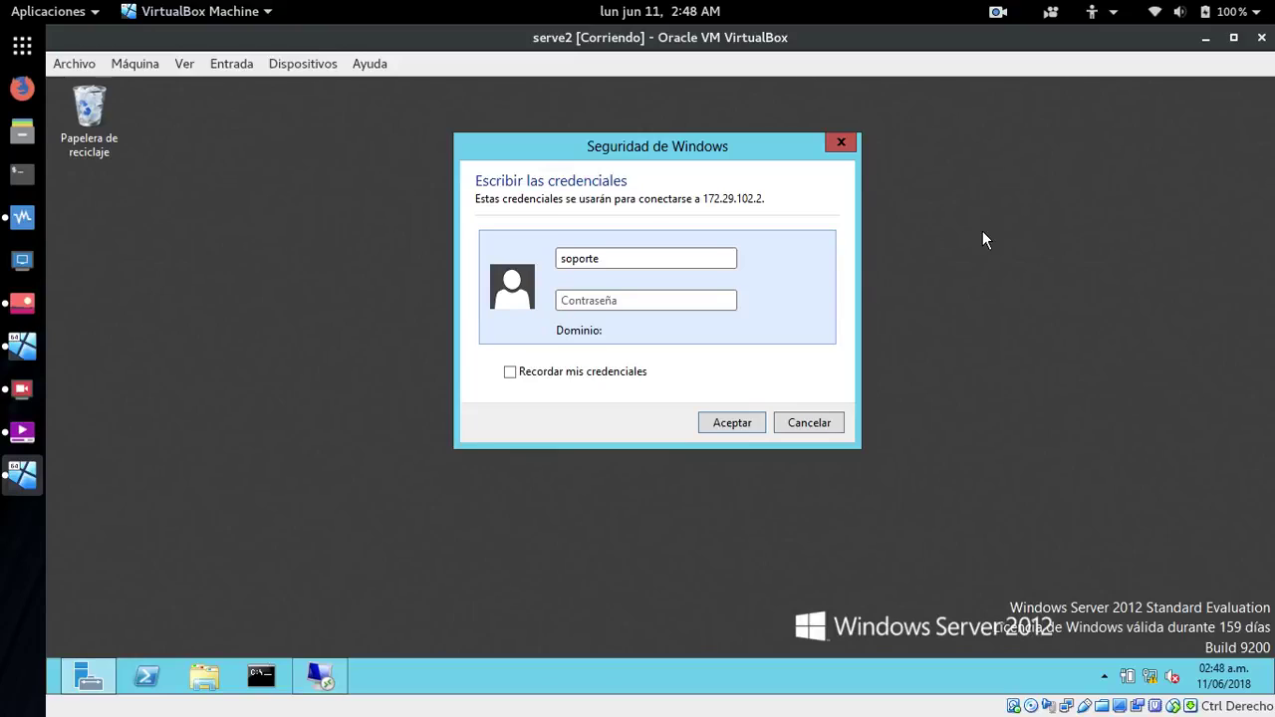
pyautogui.write('*********')
pyautogui.press('Return')
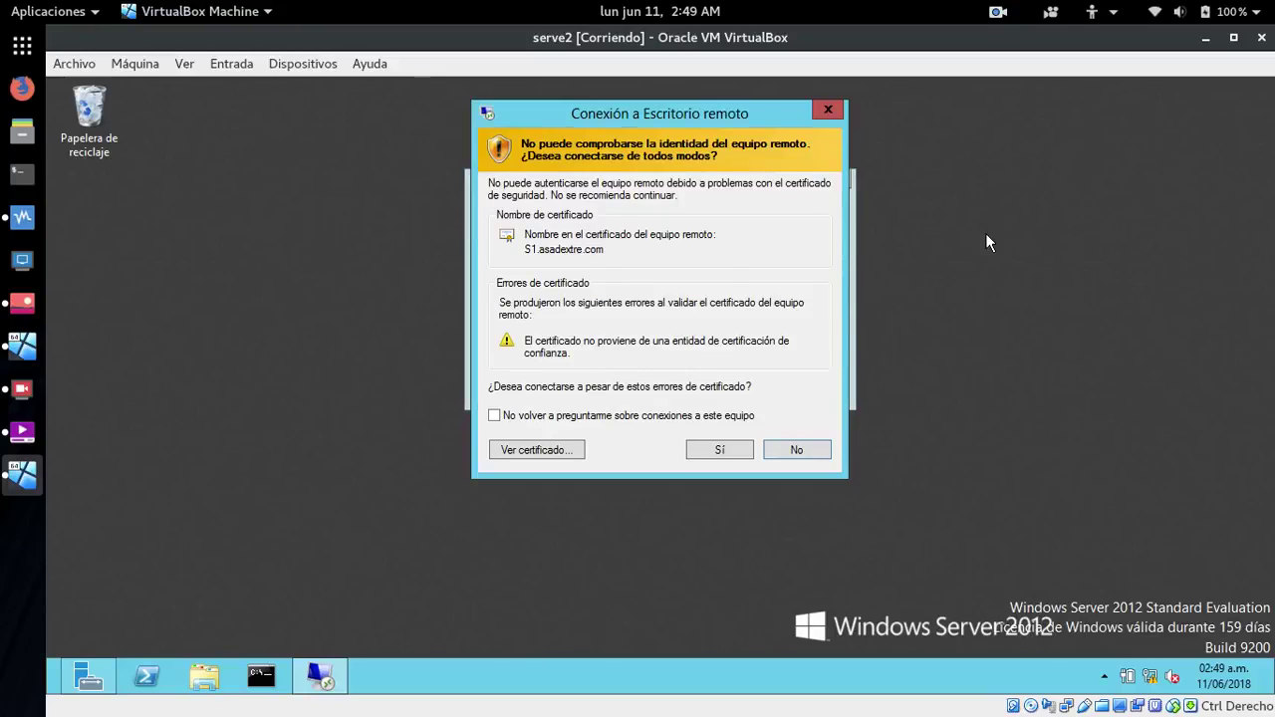
# - Accept the untrusted S1.asadextre.com certificate, then open and close PowerShell in the remote session
pyautogui.click(719, 450)
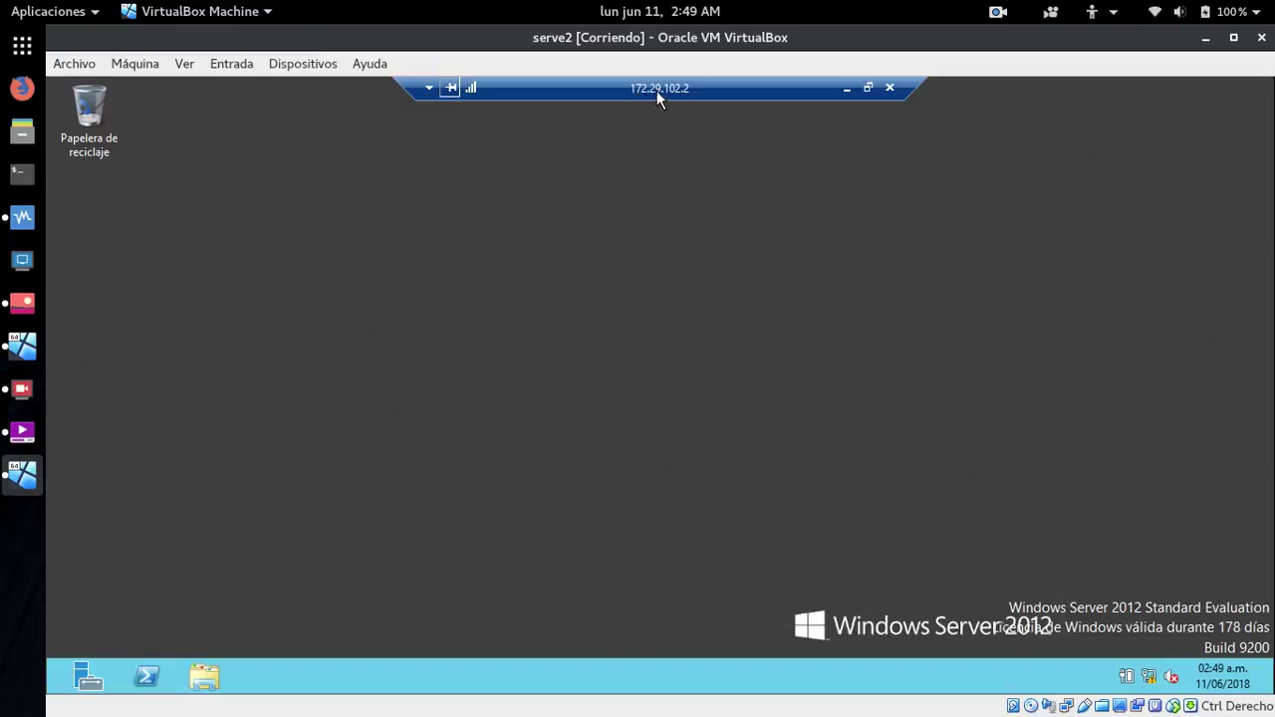
pyautogui.click(145, 678)
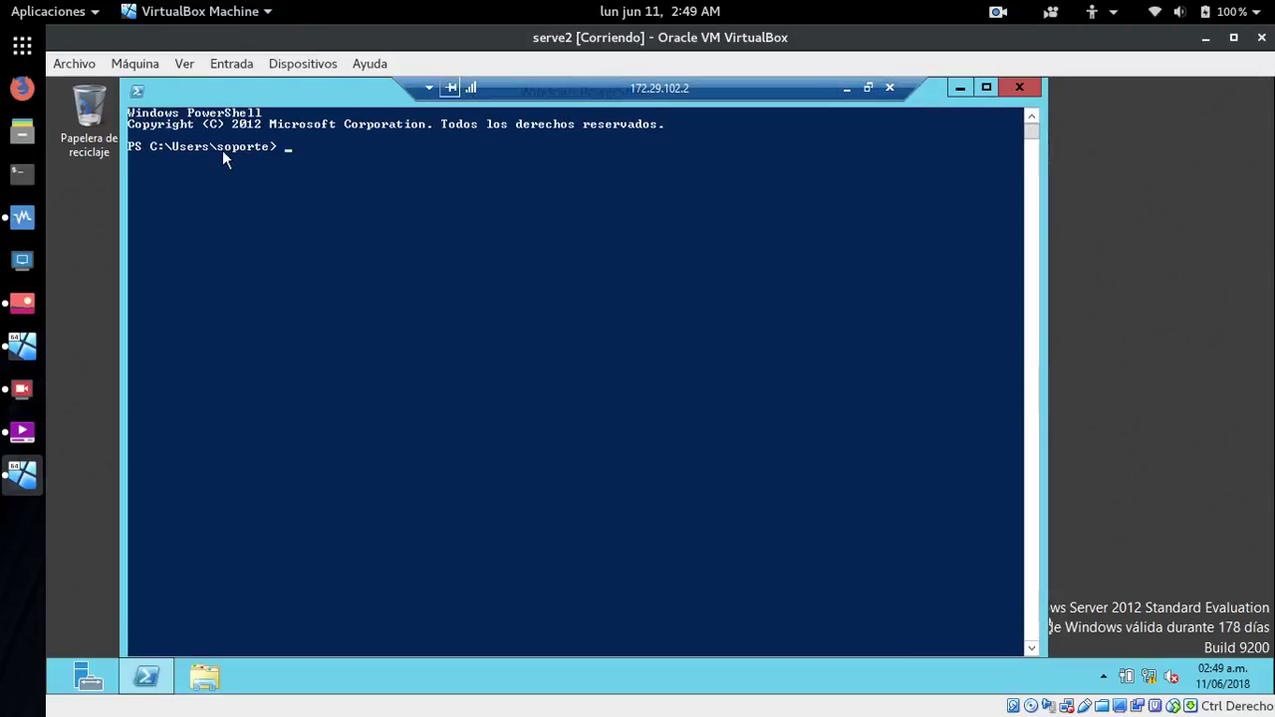
pyautogui.click(1016, 88)
# - Check Equipo > Propiedades shows S1 in asadextre.com, then close the System and Explorer windows
pyautogui.click(204, 665)
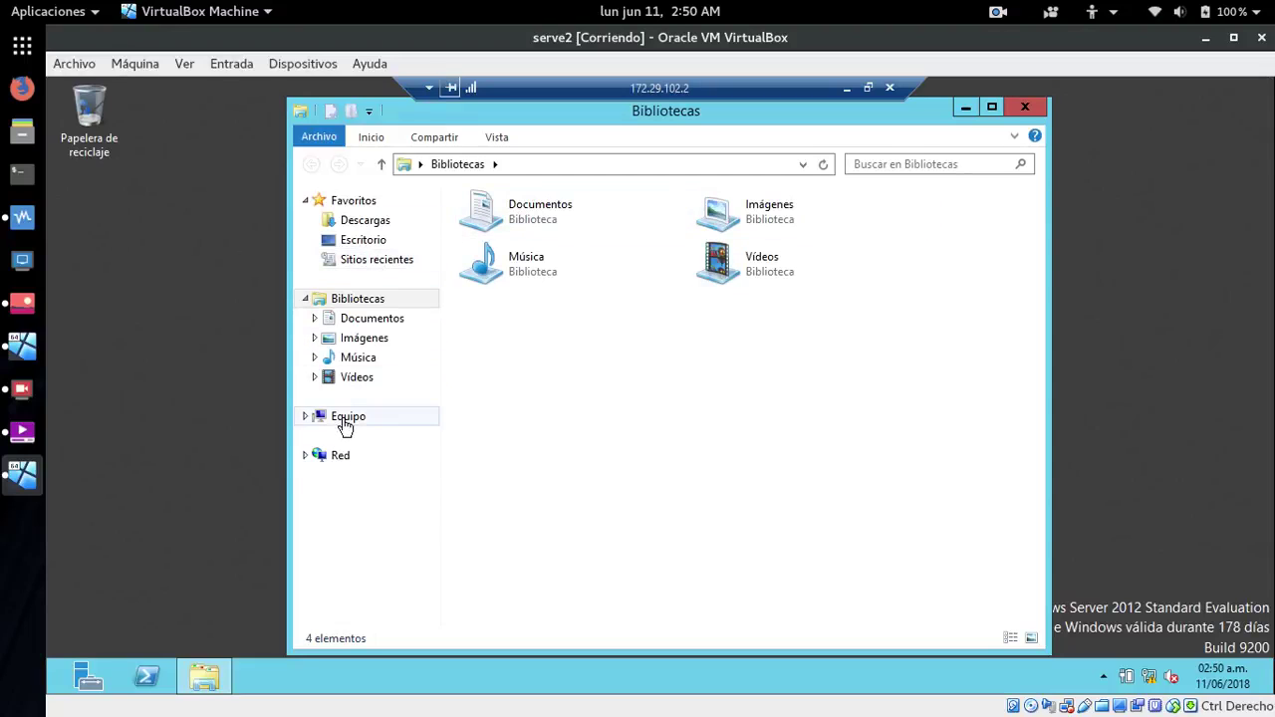
pyautogui.click(344, 426)
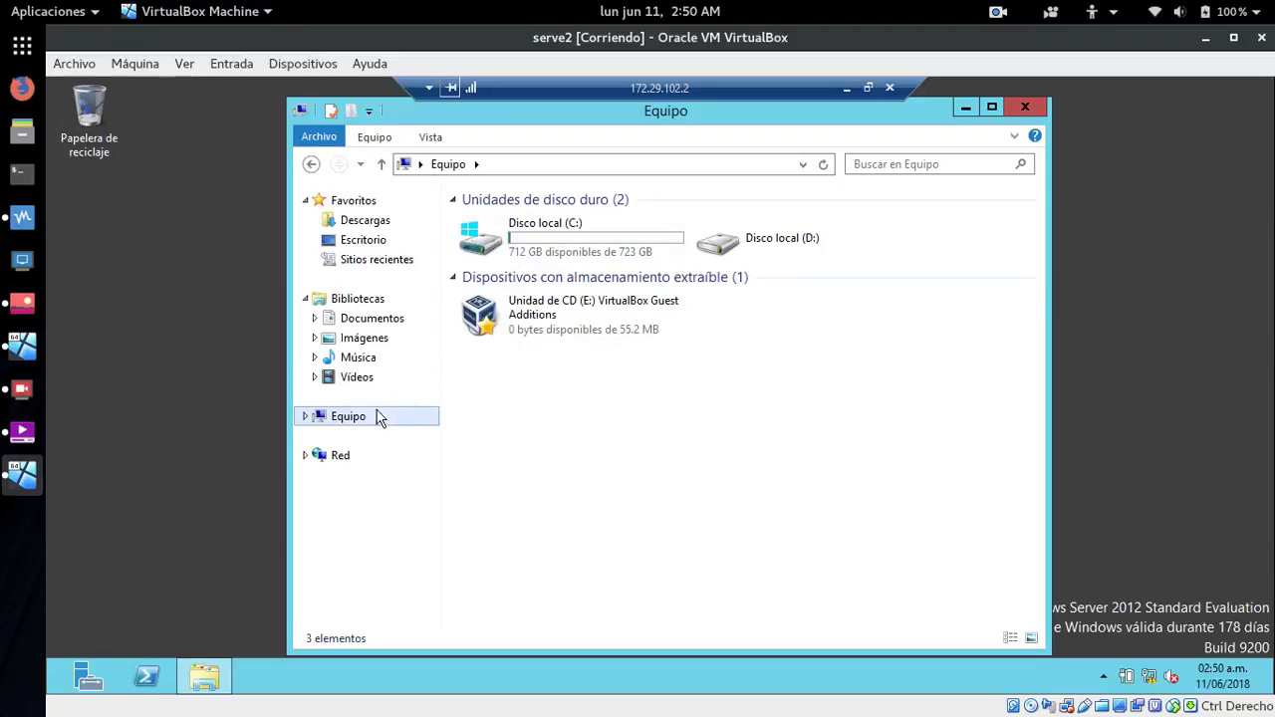
pyautogui.rightClick(348, 415)
pyautogui.click(417, 633)
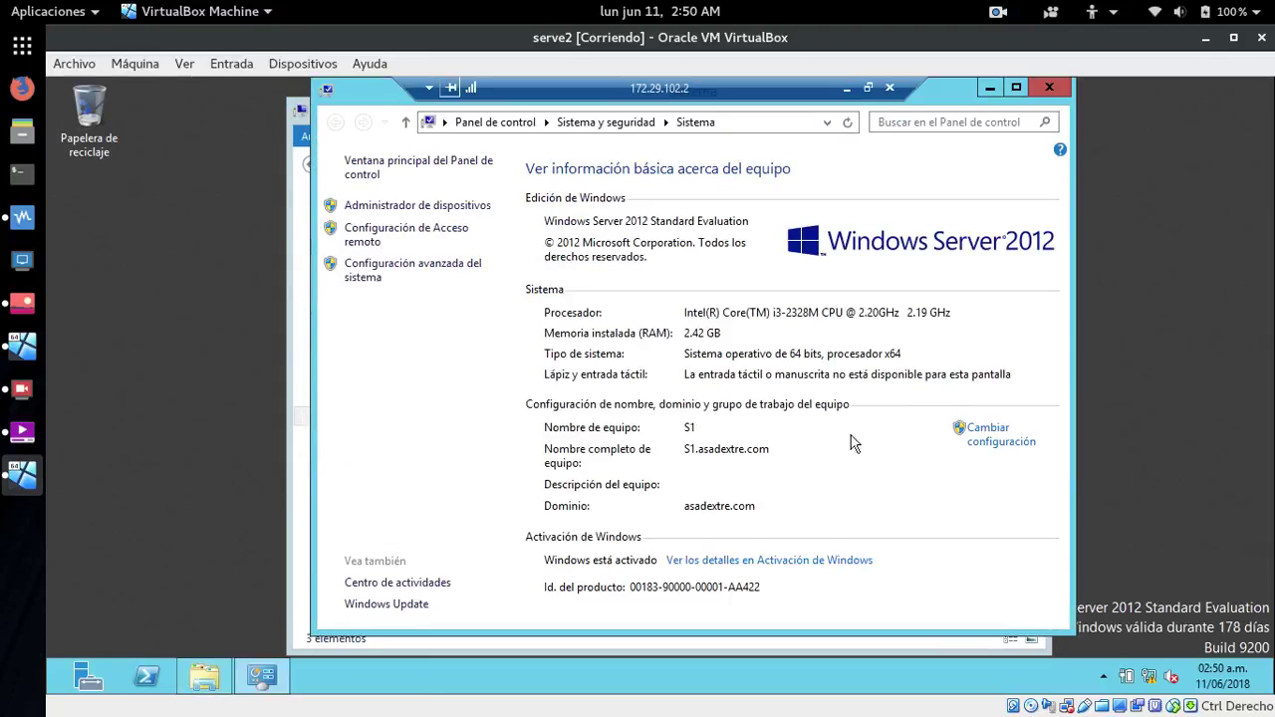
pyautogui.click(1049, 88)
pyautogui.click(1039, 106)
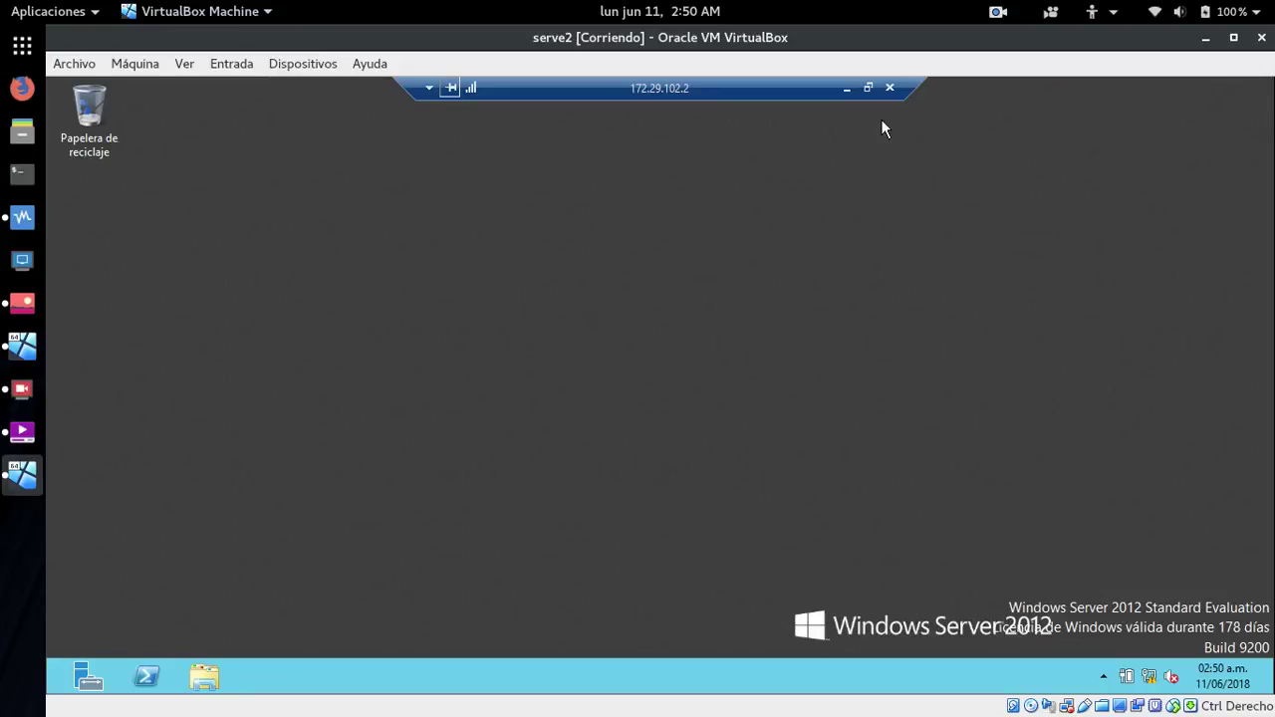
# - Disconnect the remote session to 172.29.102.2 with Aceptar, then open and close PowerShell
pyautogui.click(890, 88)
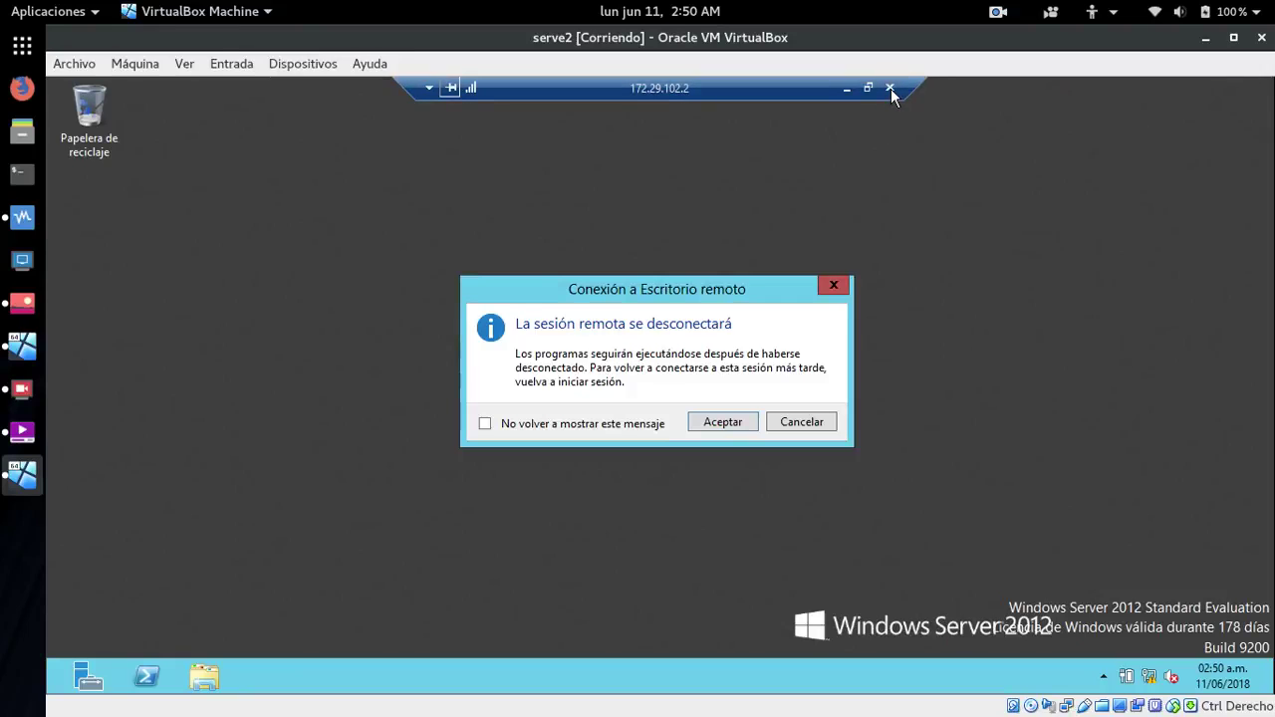
pyautogui.click(720, 426)
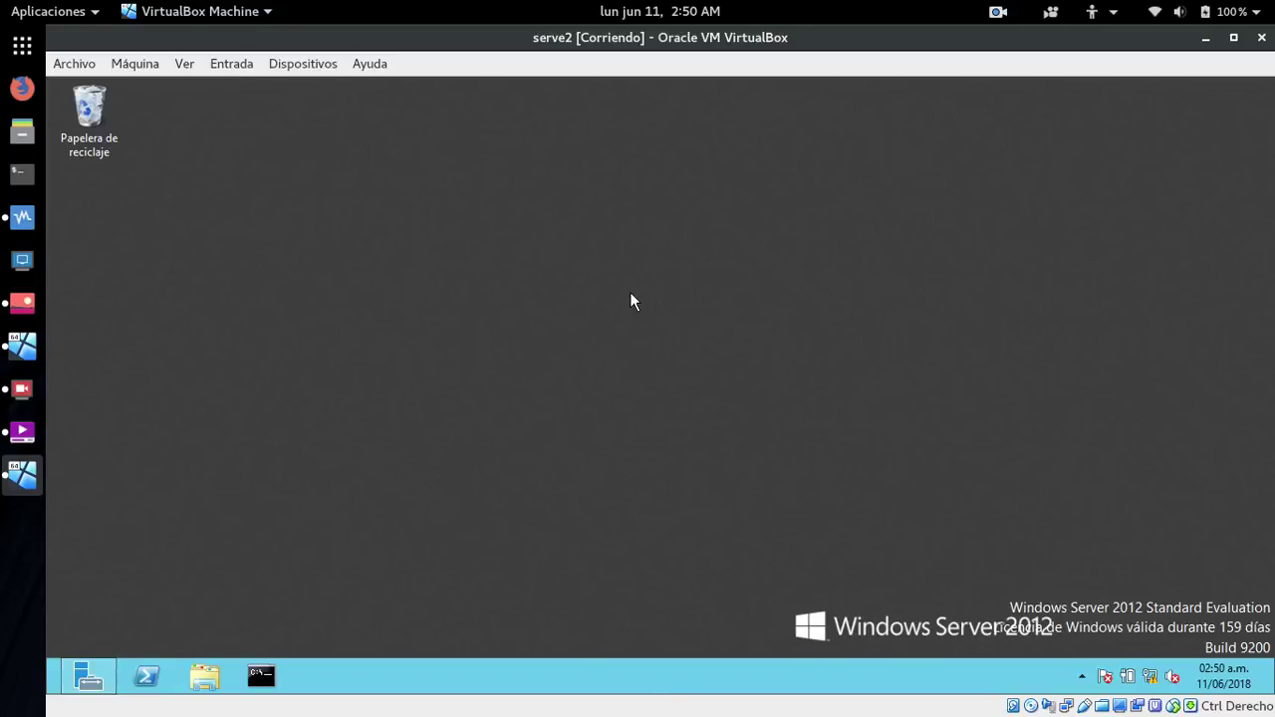
pyautogui.click(146, 678)
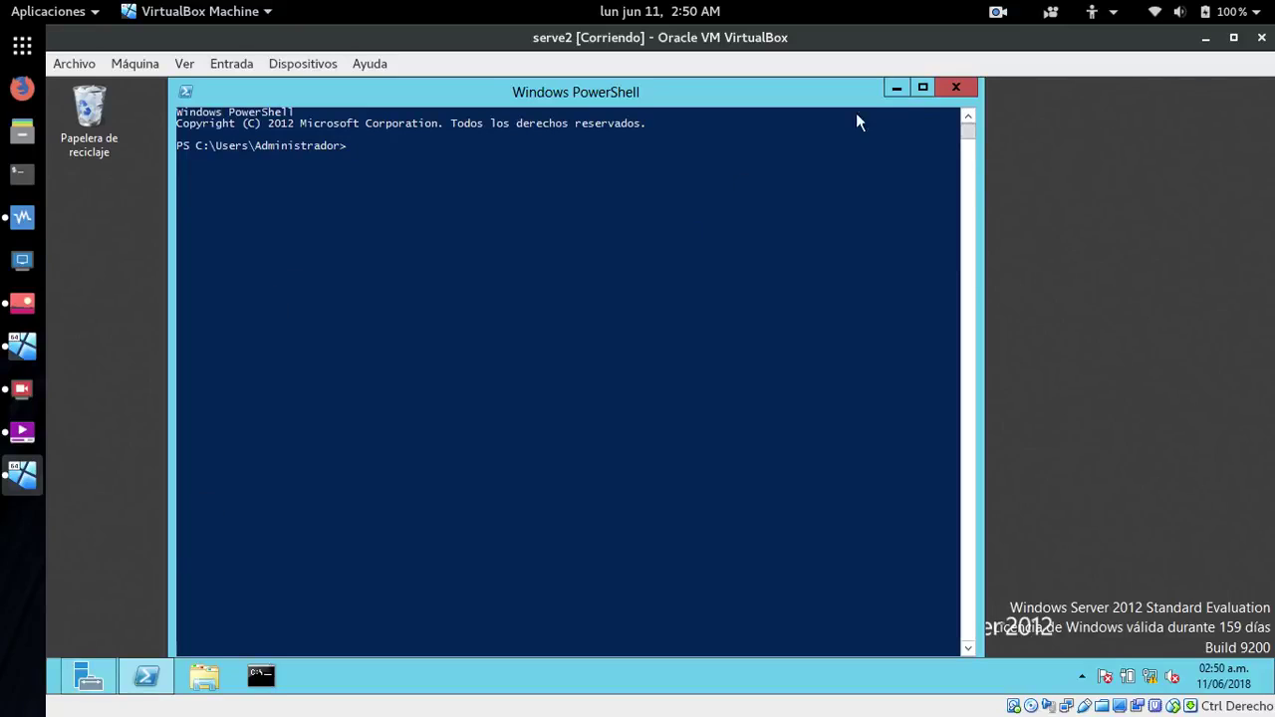
pyautogui.click(958, 88)
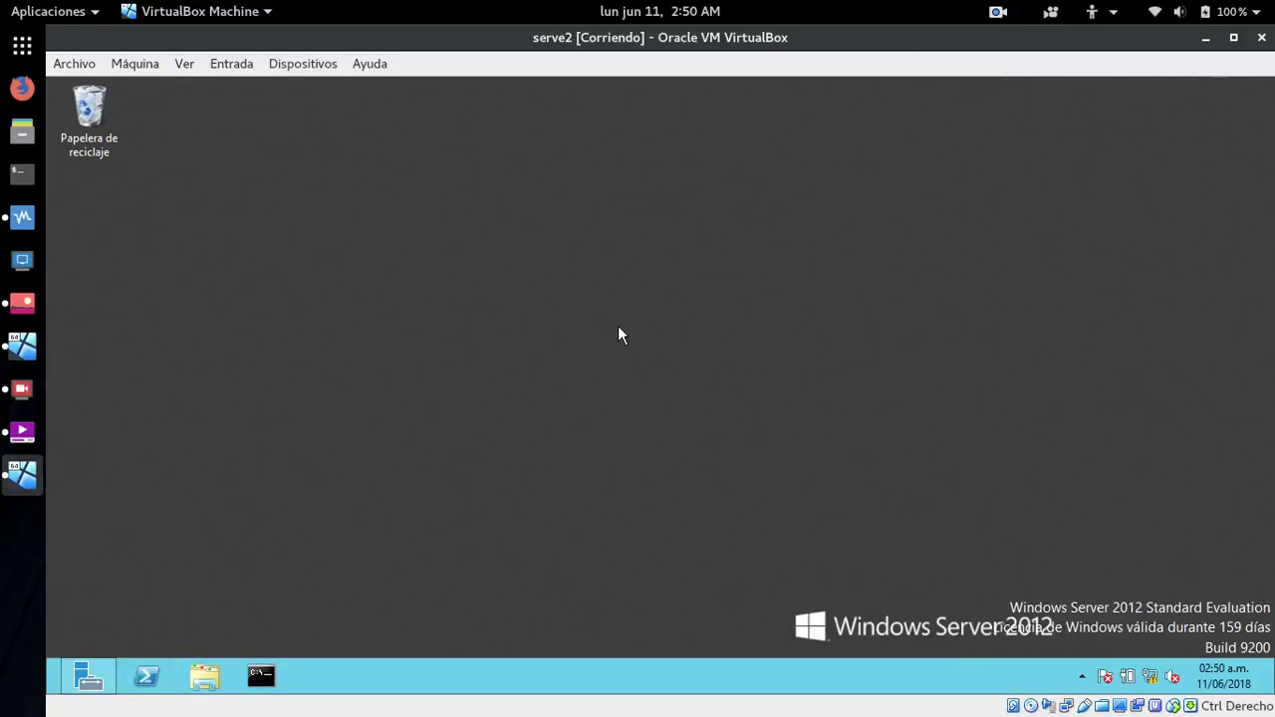
# - Shut down serve2 through Configuración > Iniciar/Apagar > Apagar, confirming with Continuar
pyautogui.click(89, 676)
pyautogui.moveTo(1260, 328)
pyautogui.click(1225, 468)
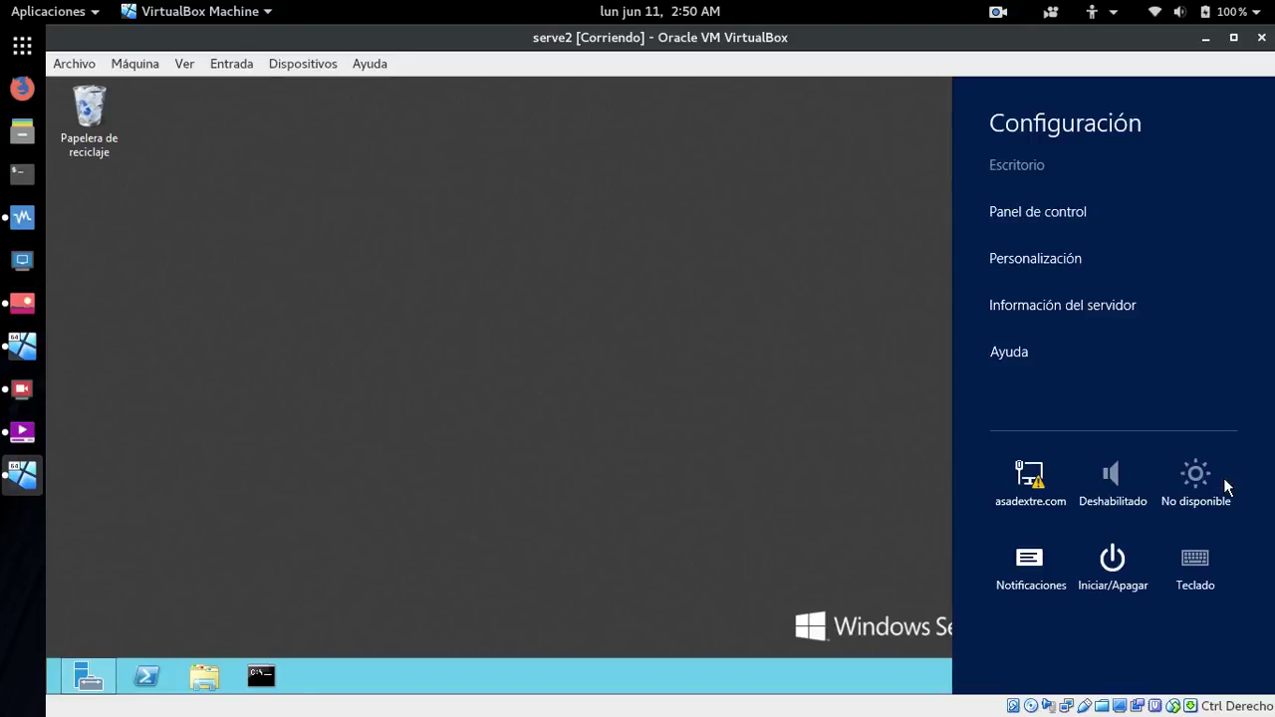
pyautogui.click(1111, 558)
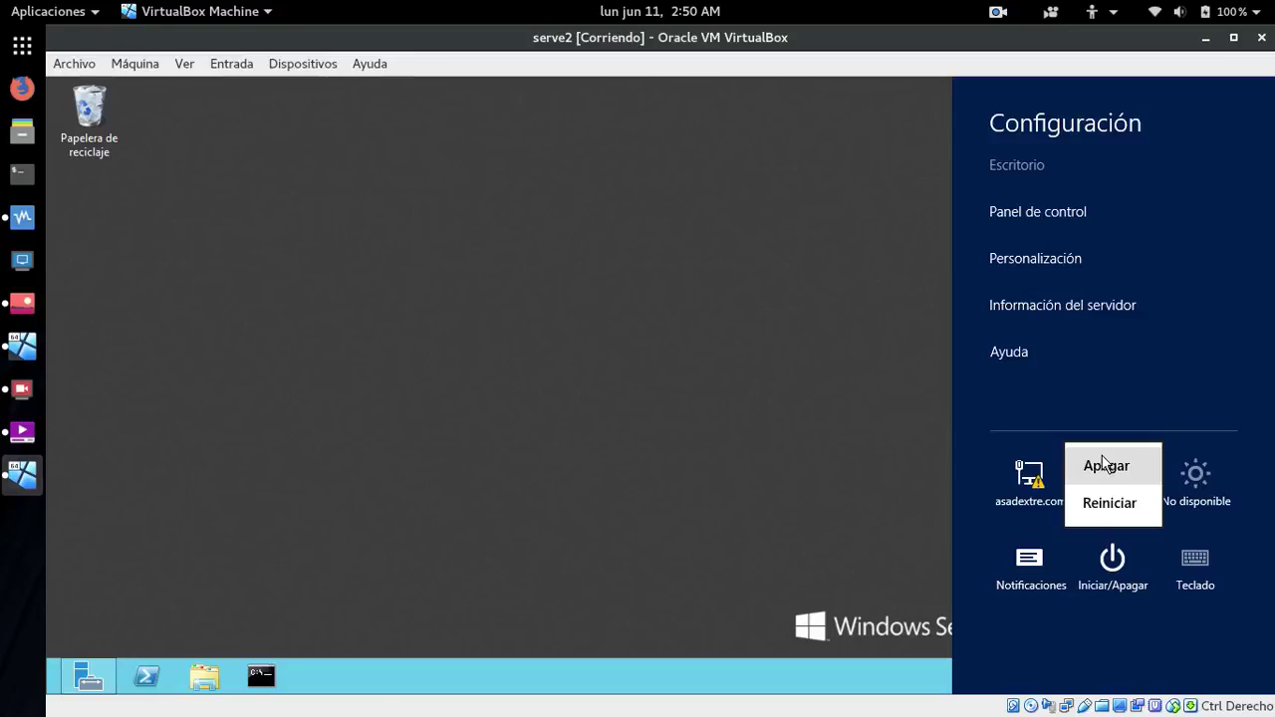
pyautogui.click(1103, 464)
pyautogui.click(1183, 485)
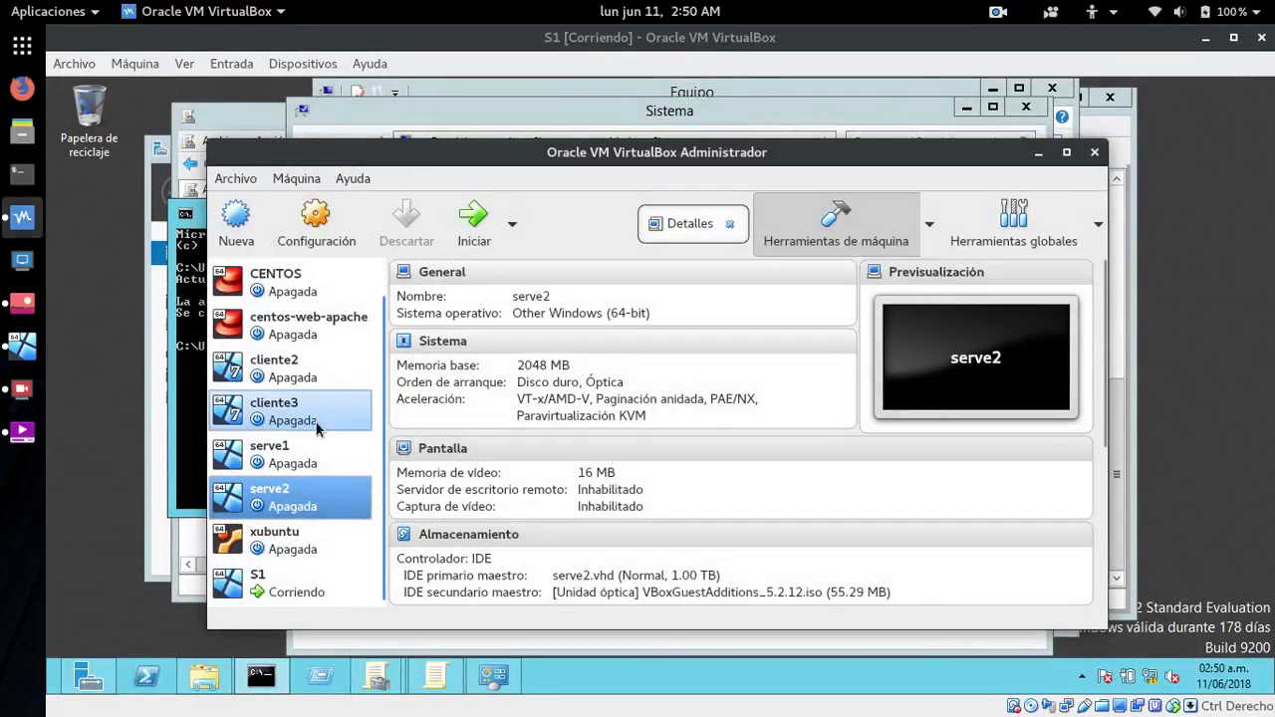
# - Start cliente2 with Inicio desacoplado and return to its booting machine window
pyautogui.click(261, 373)
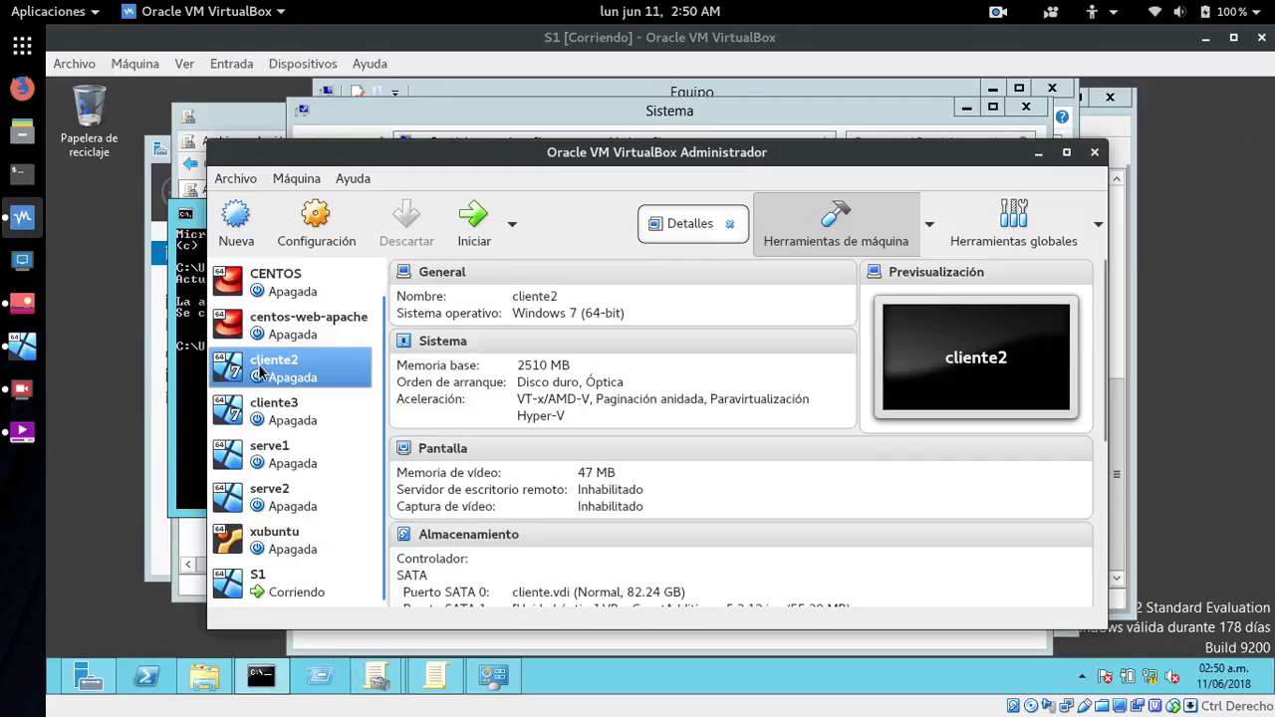
pyautogui.click(510, 223)
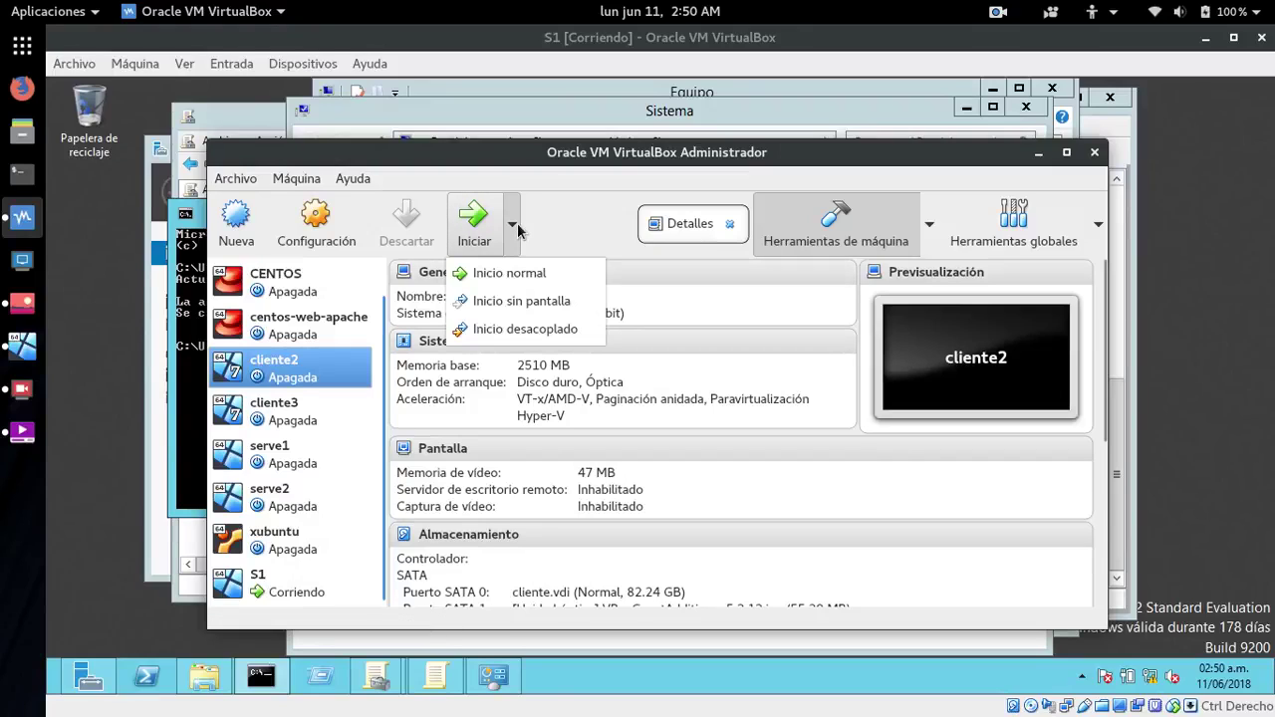
pyautogui.click(488, 329)
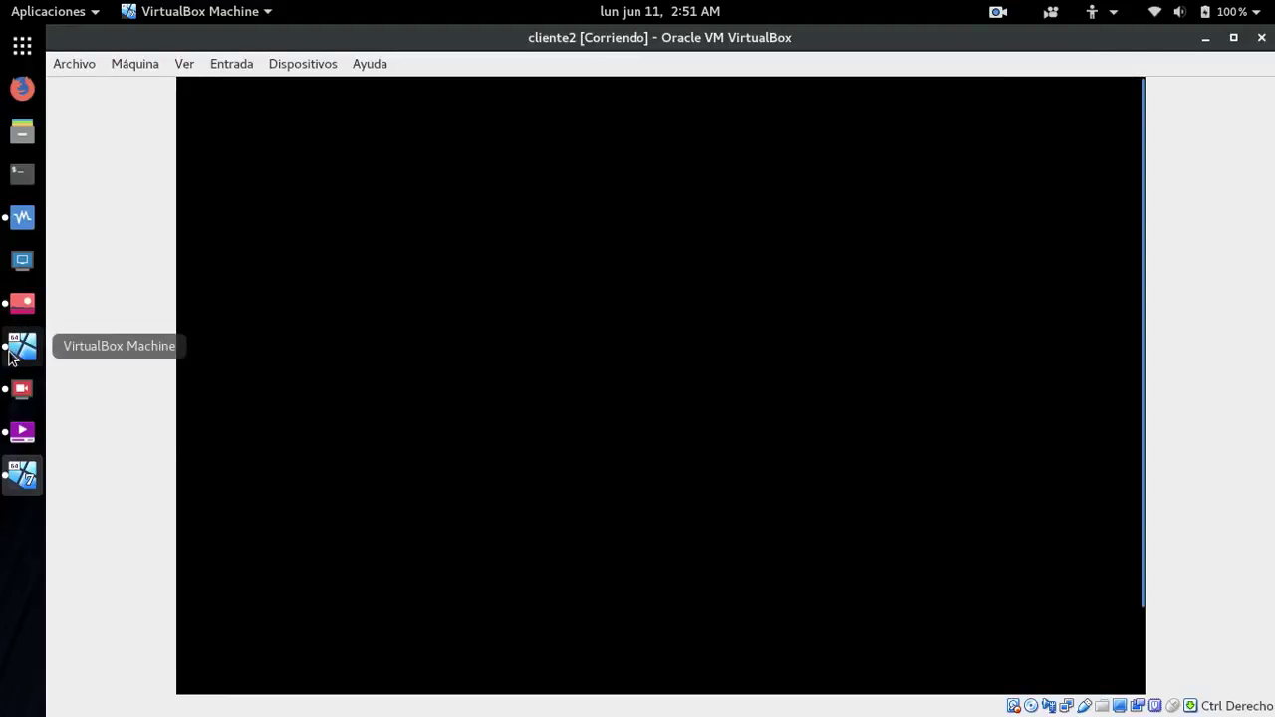
pyautogui.click(25, 223)
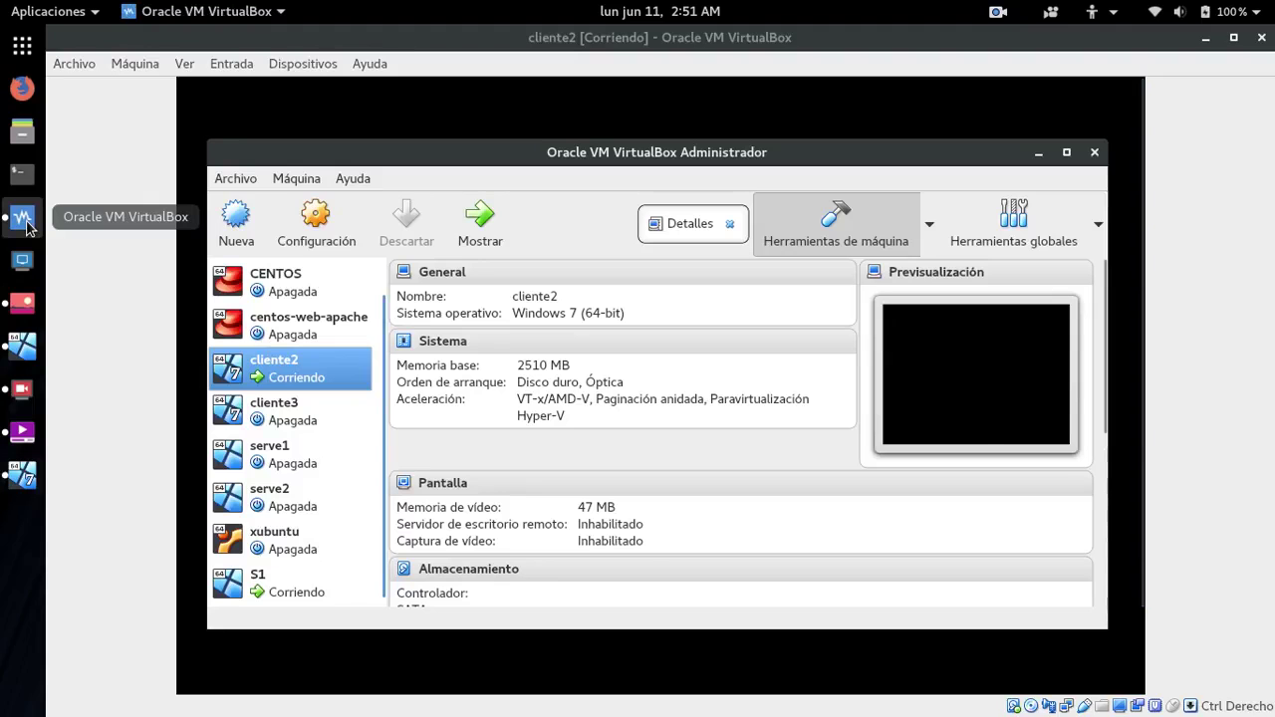
pyautogui.click(25, 223)
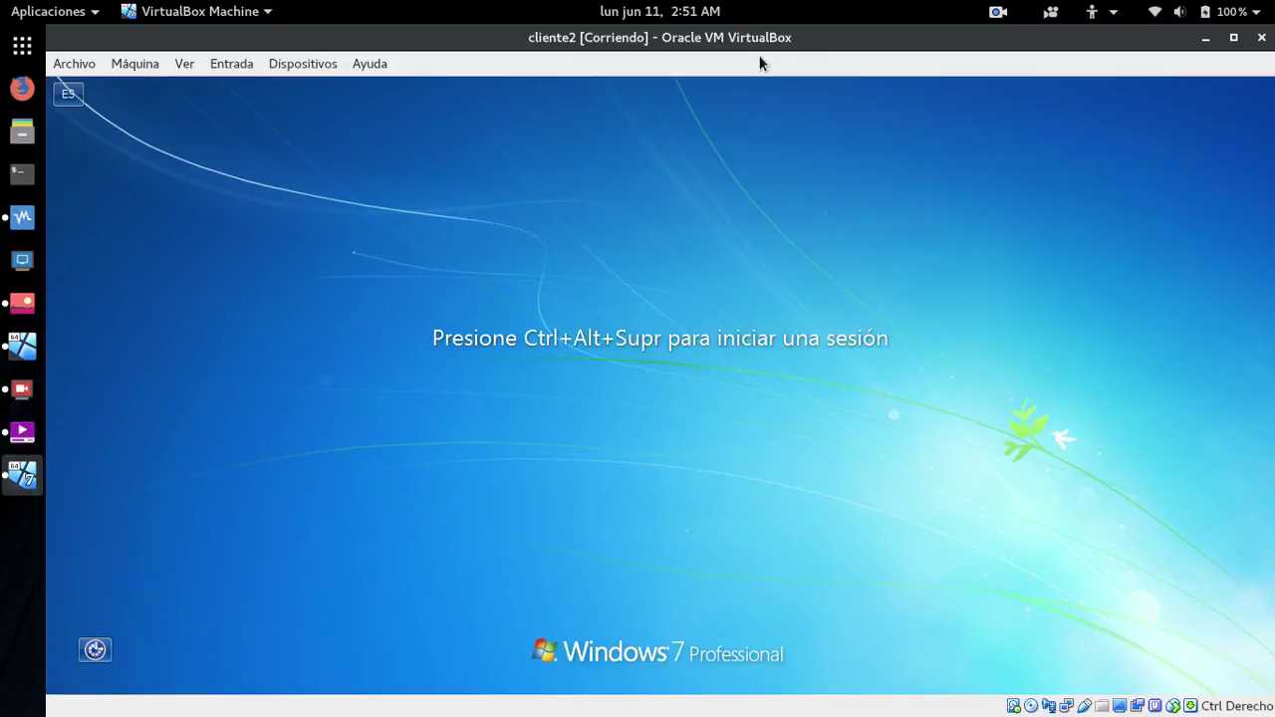
# - Log in to cliente2 after a wrong-password retry and cancel the Activar Windows prompt
pyautogui.hotkey('ctrl', 'Delete')
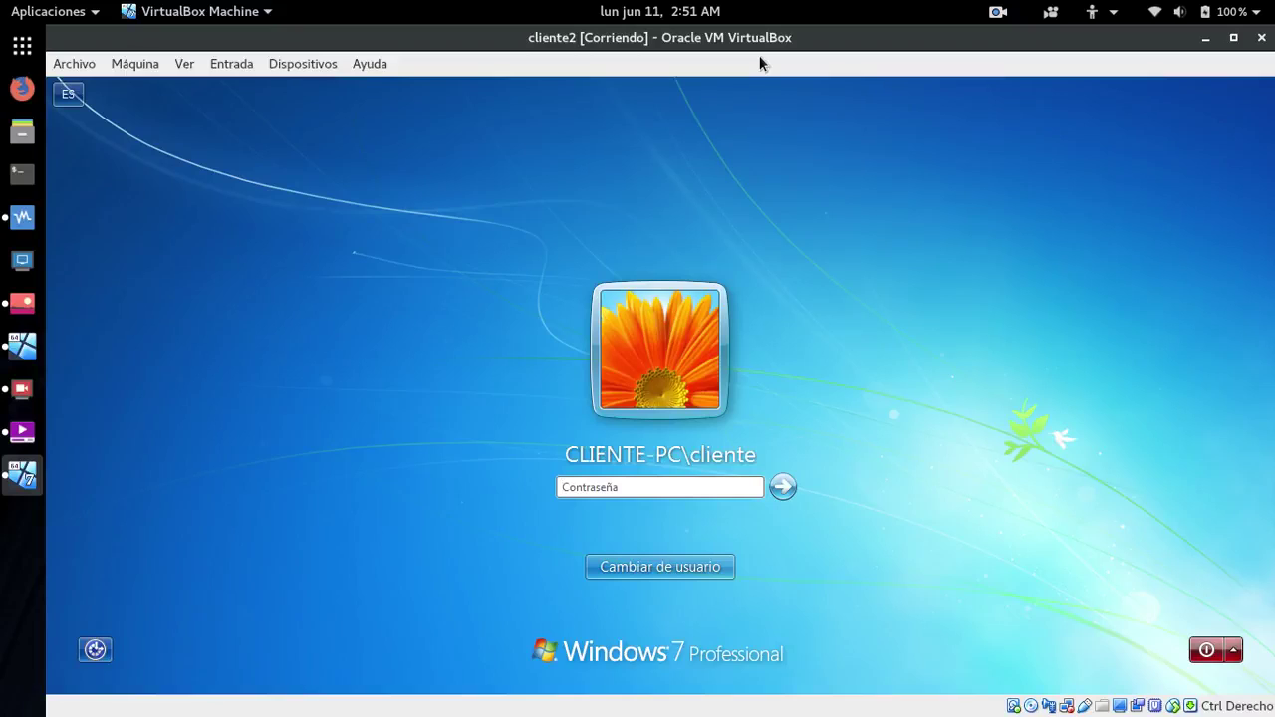
pyautogui.press('Return')
pyautogui.press('Return')
pyautogui.write('c')
pyautogui.press('Return')
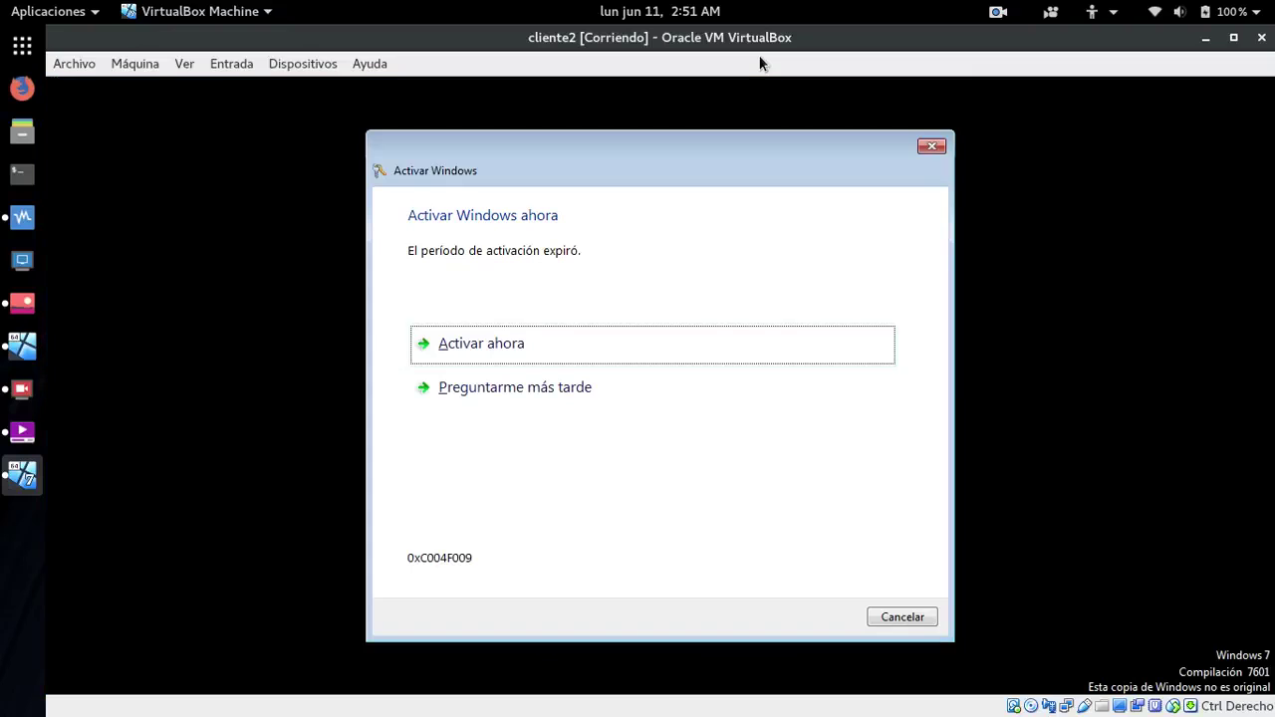
pyautogui.click(899, 617)
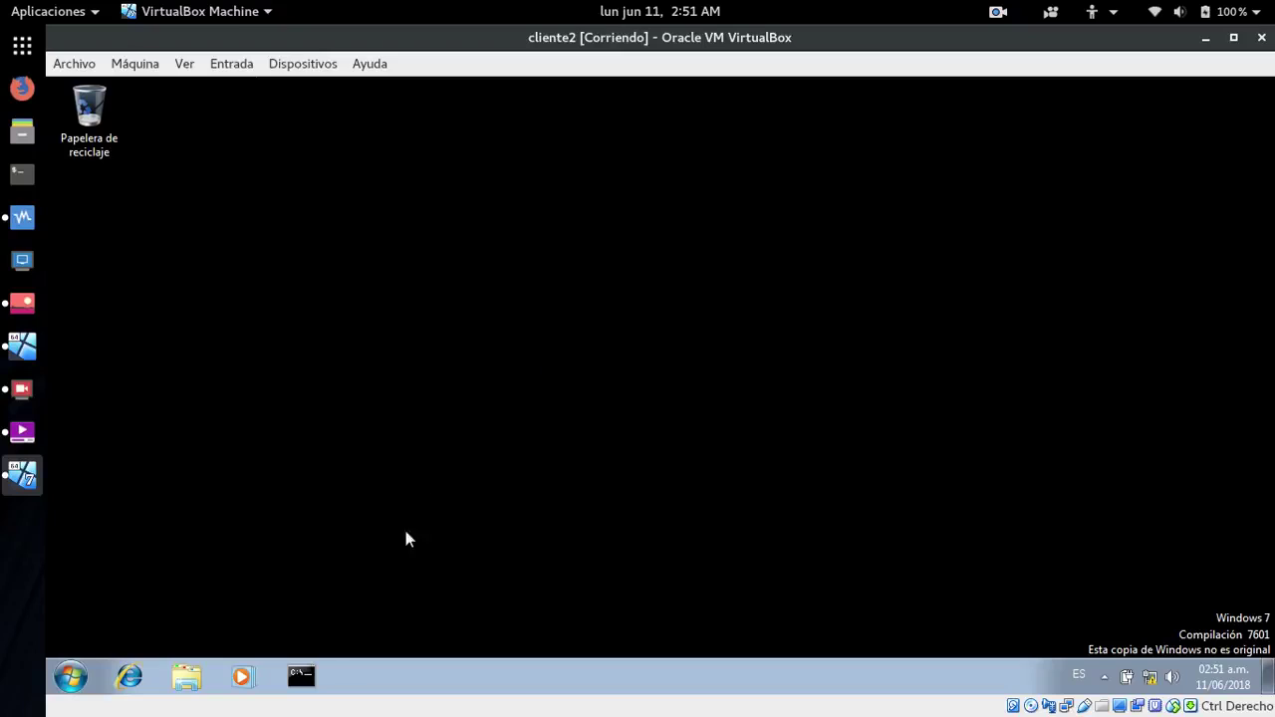
# - Run ipconfig in a command prompt to confirm IPv4 172.29.102.4, then close it
pyautogui.click(301, 677)
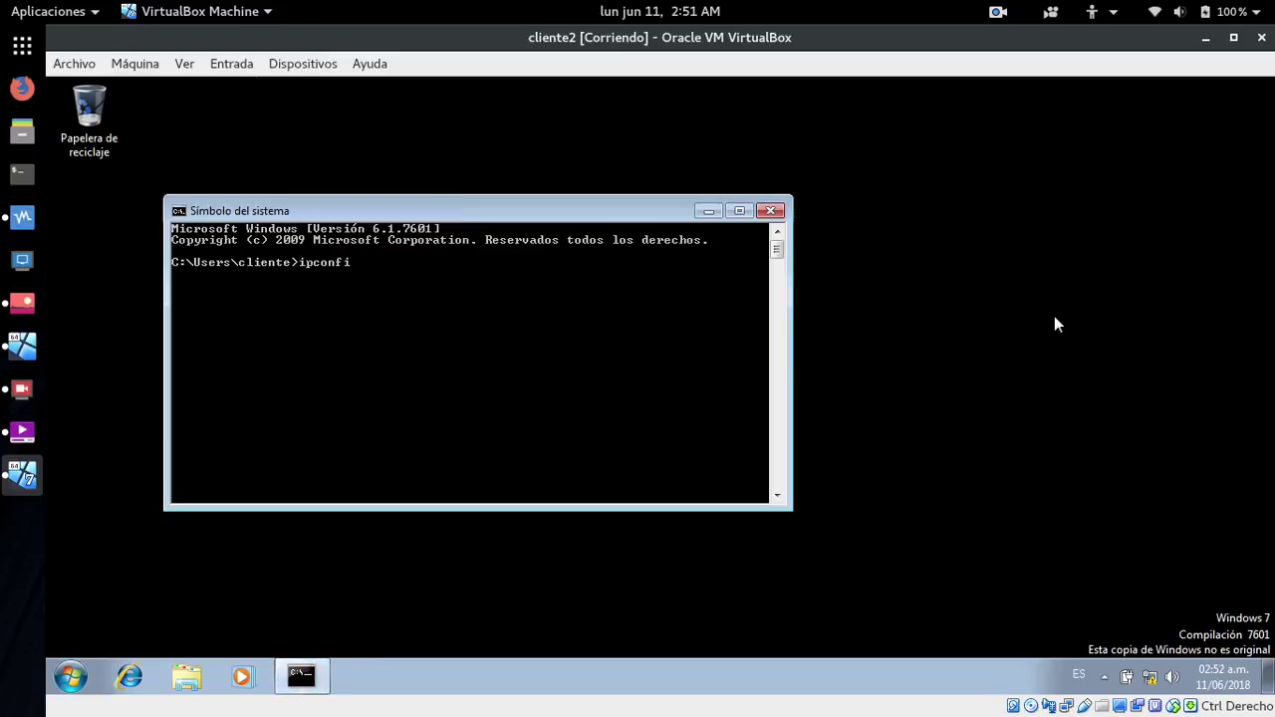
pyautogui.write('ipconfig')
pyautogui.press('Return')
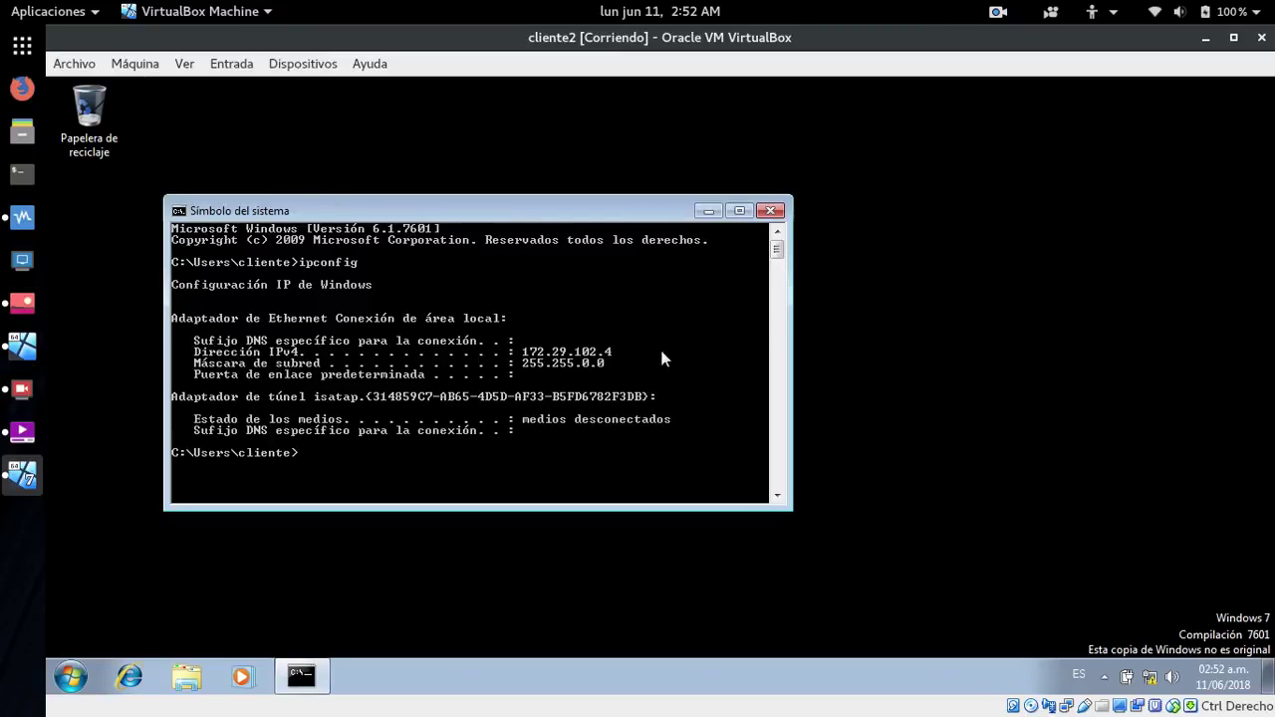
pyautogui.click(770, 211)
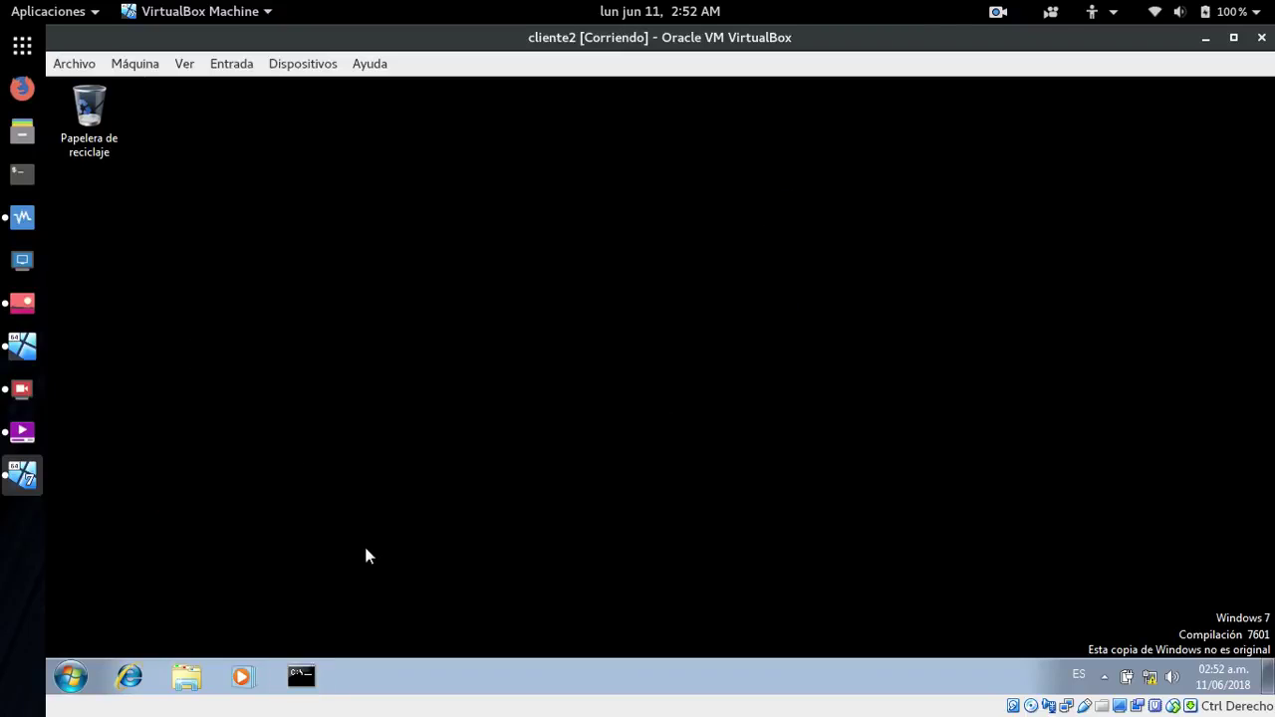
# - Launch Conexión a Escritorio remoto from a 'remo' Start search and connect to 172.29.102.2
pyautogui.click(71, 677)
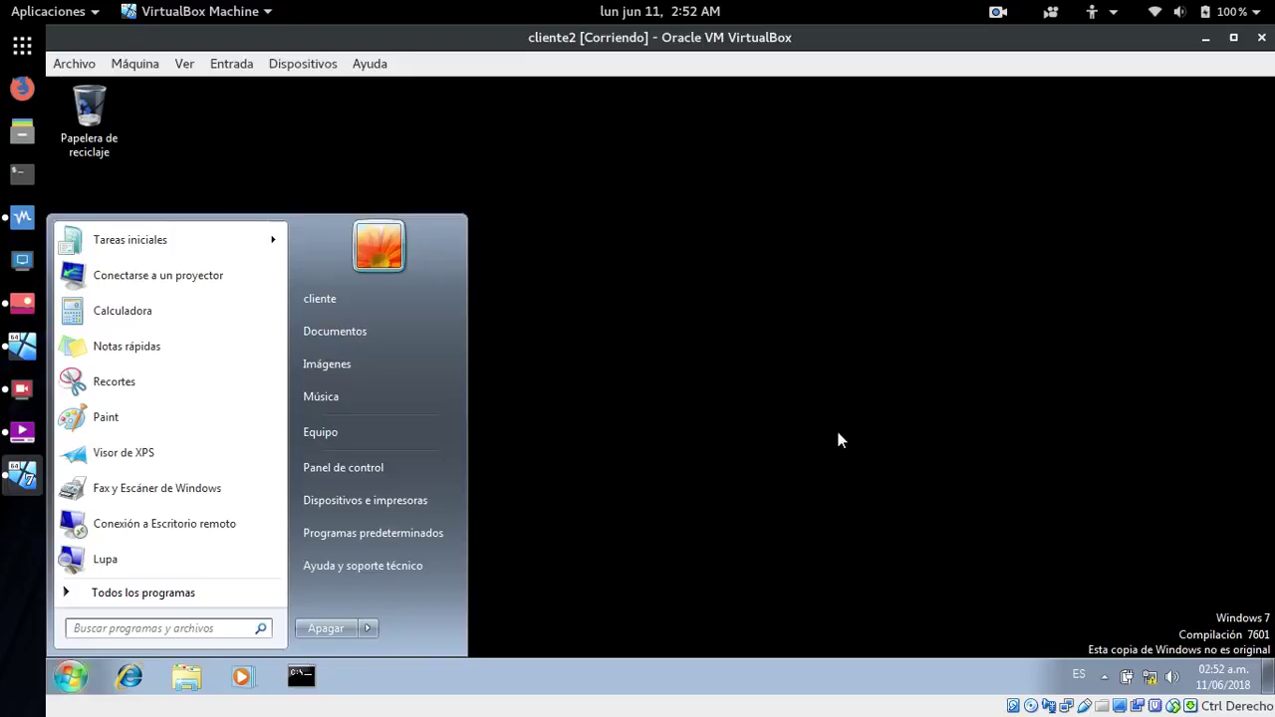
pyautogui.write('remo')
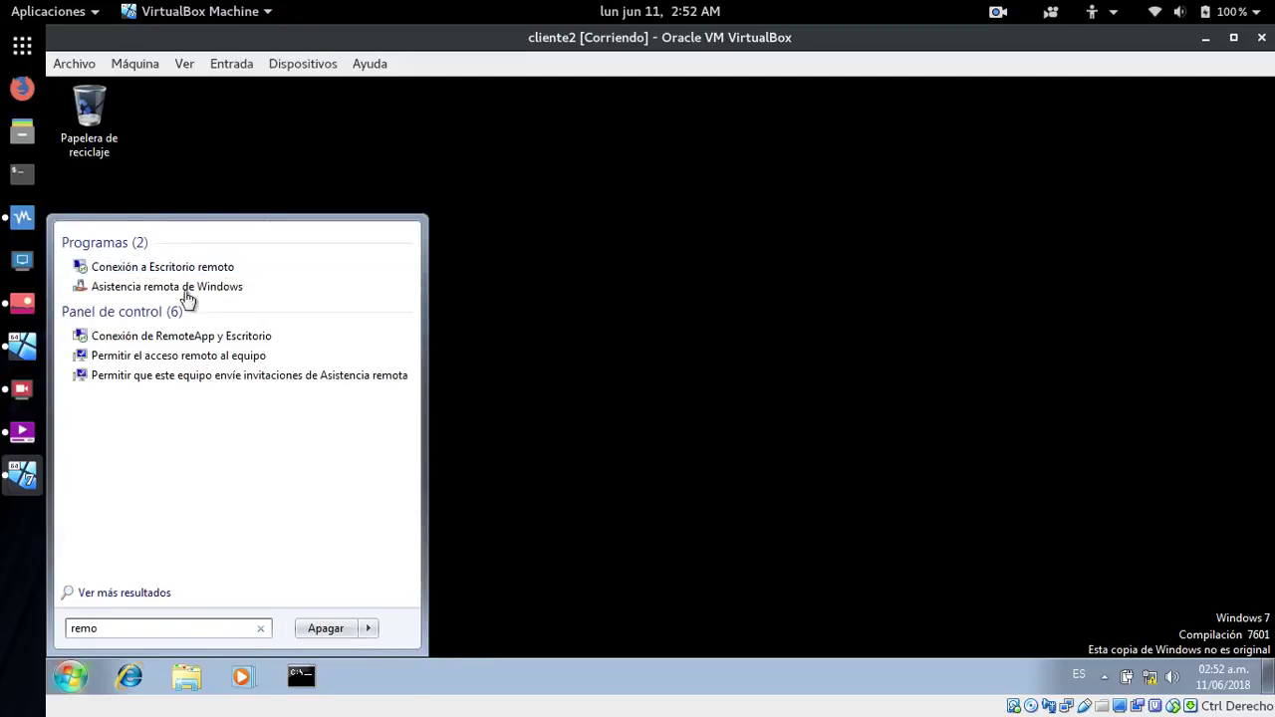
pyautogui.click(165, 267)
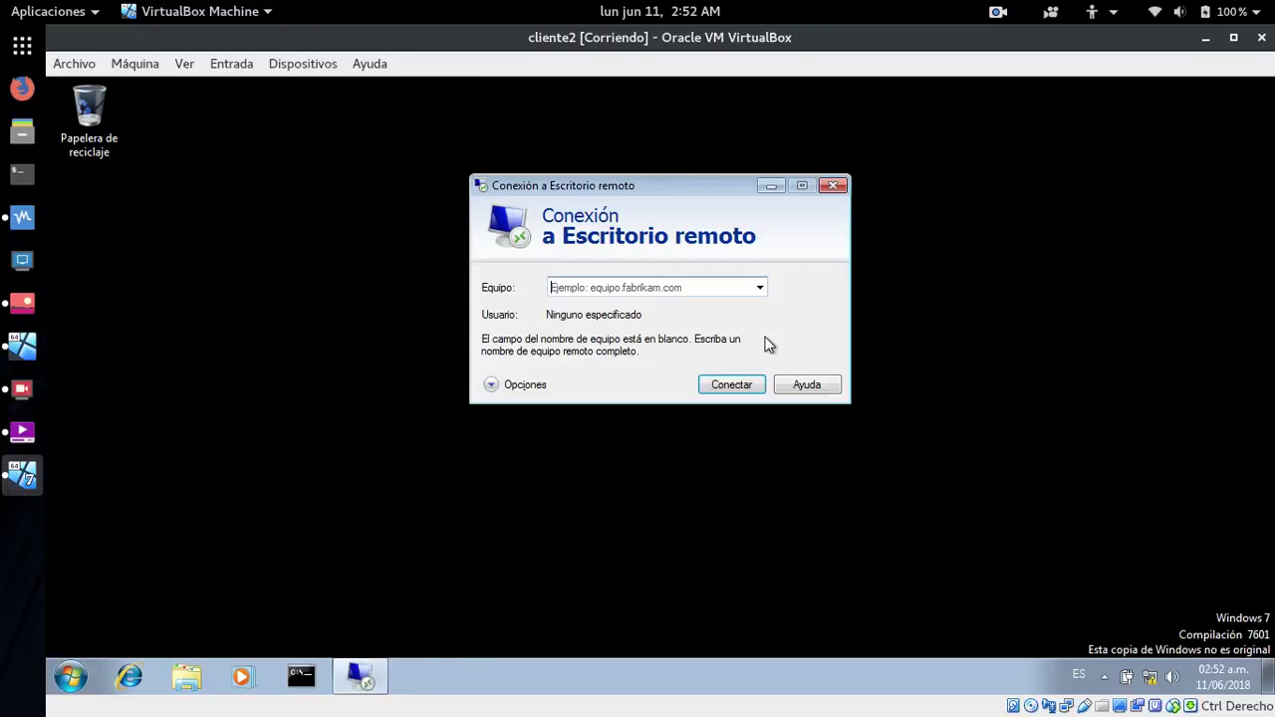
pyautogui.click(642, 286)
pyautogui.write('172.29.102.2')
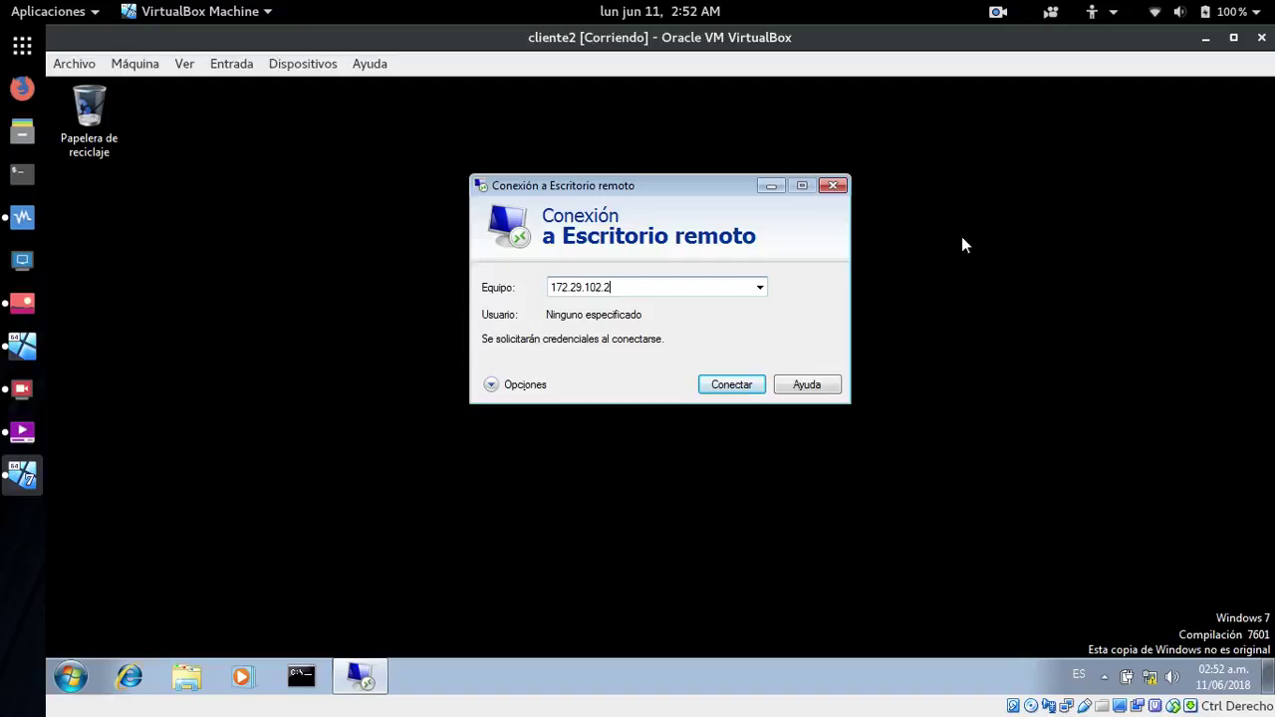
pyautogui.press('Return')
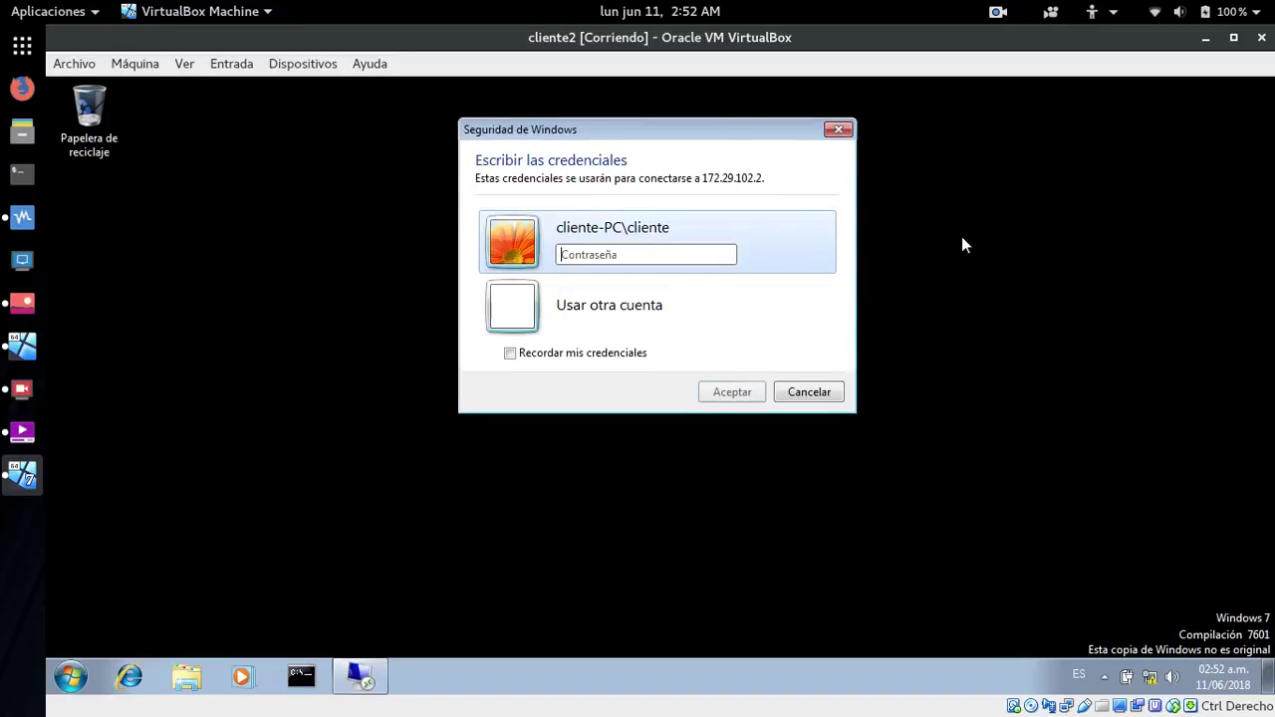
# - Use another account with the soporte credentials and accept the untrusted certificate warning
pyautogui.click(622, 317)
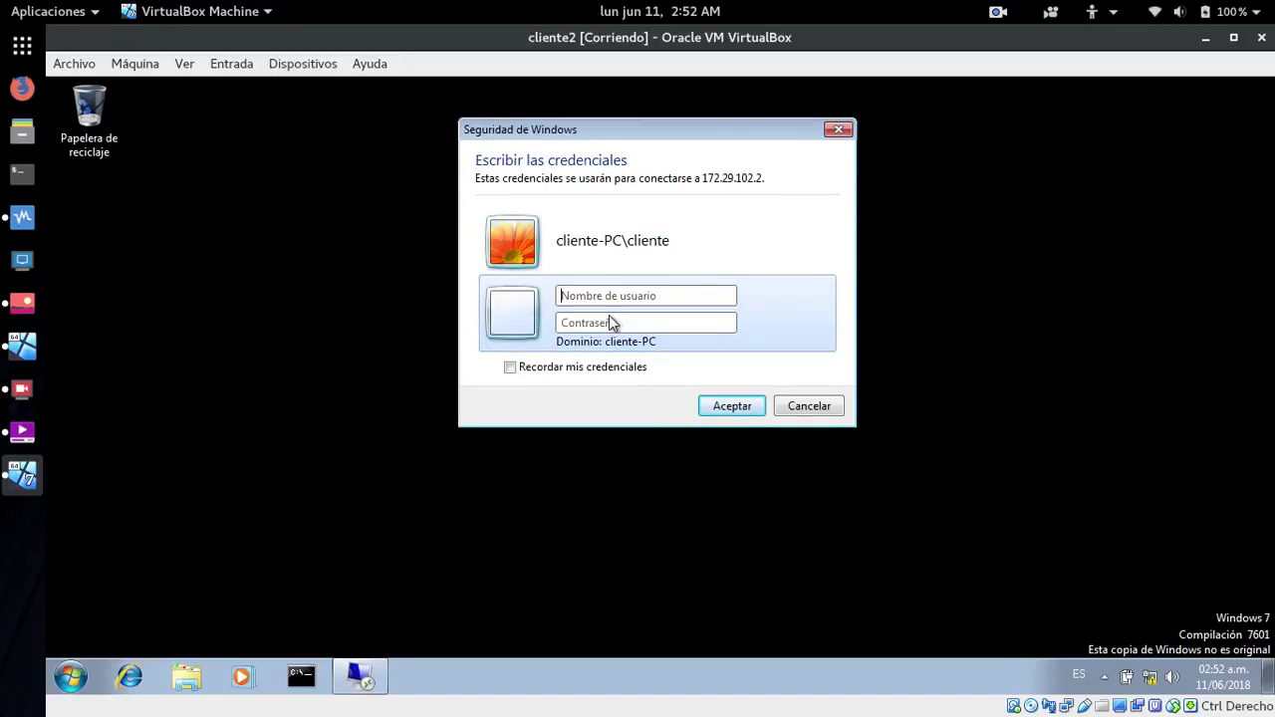
pyautogui.write('soporte')
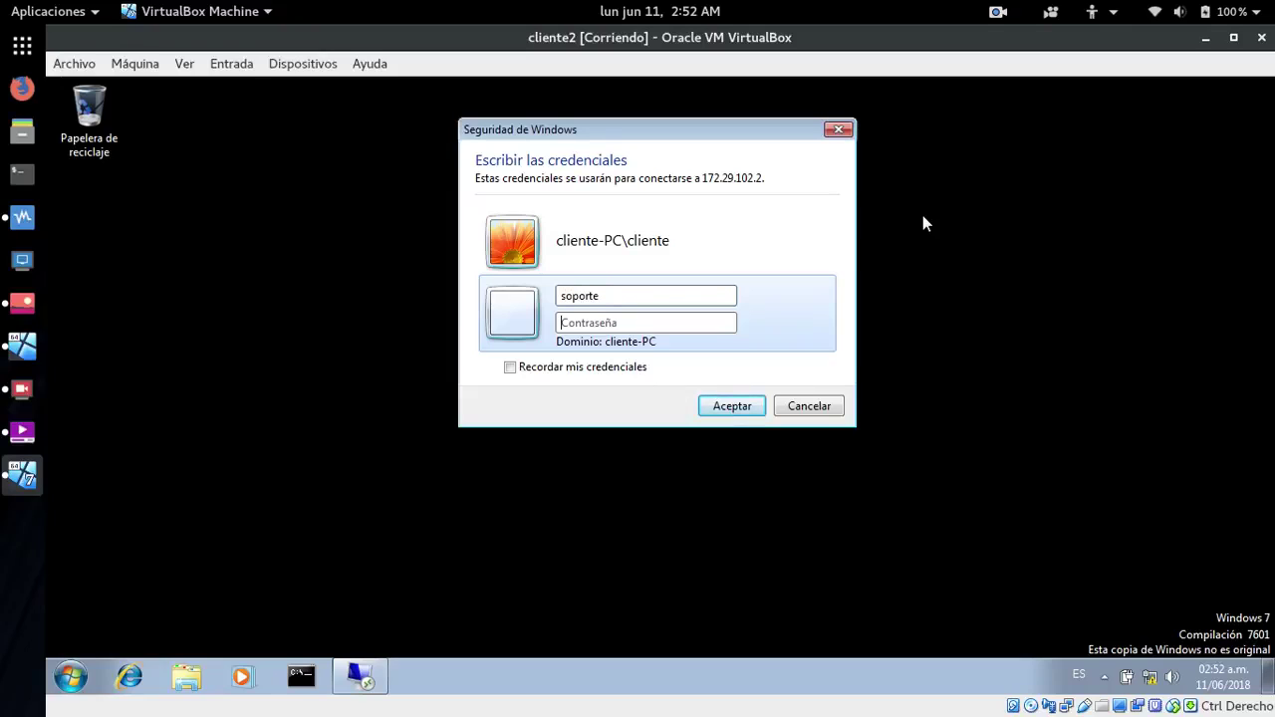
pyautogui.press('Tab')
pyautogui.write('s')
pyautogui.press('Return')
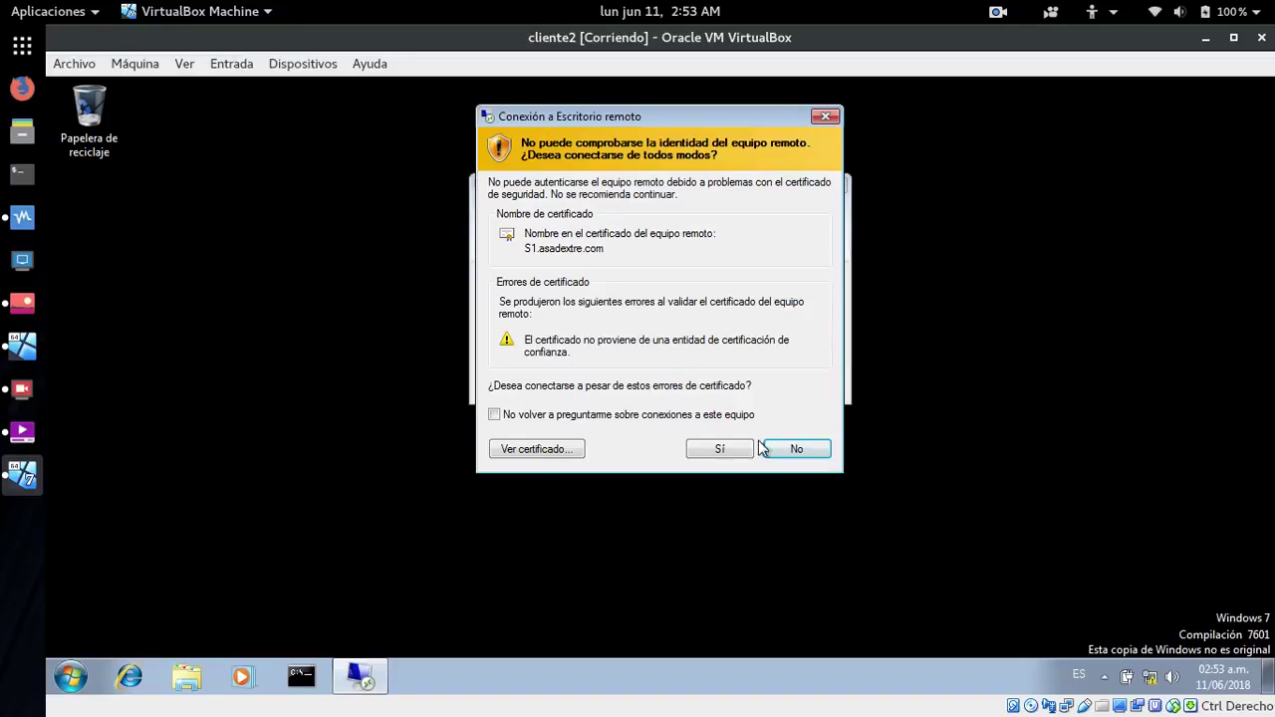
pyautogui.click(708, 450)
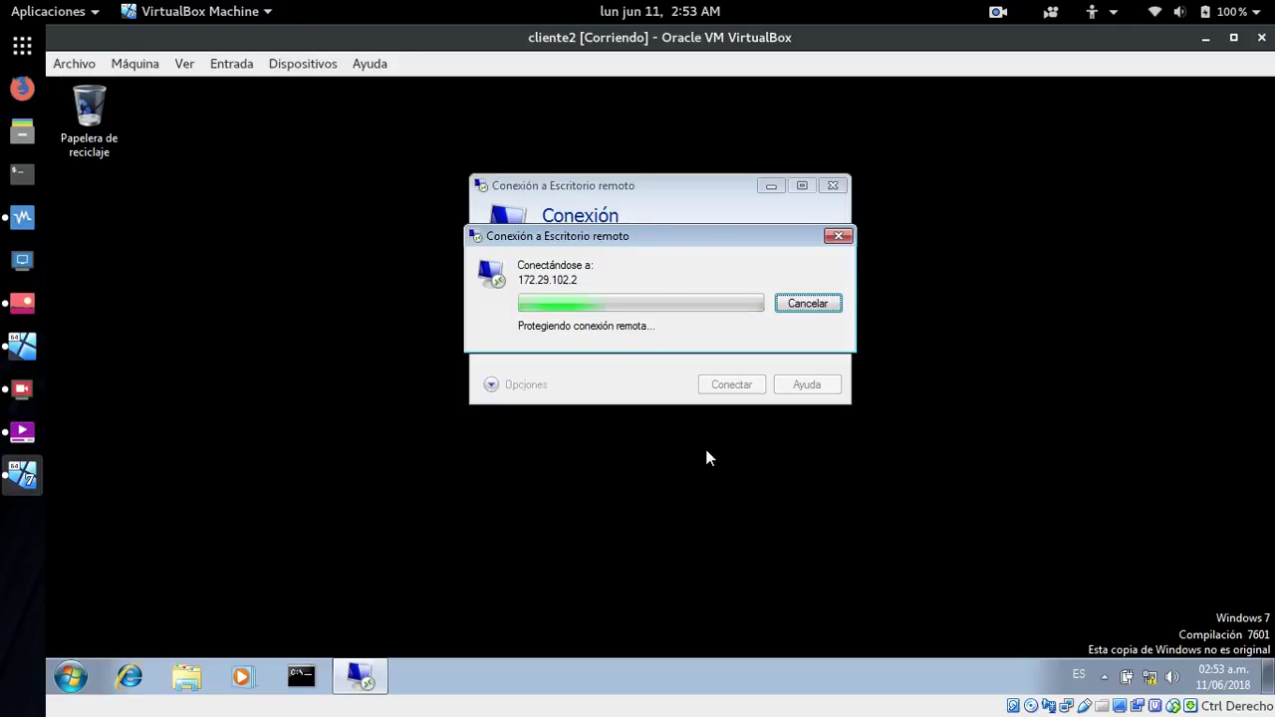
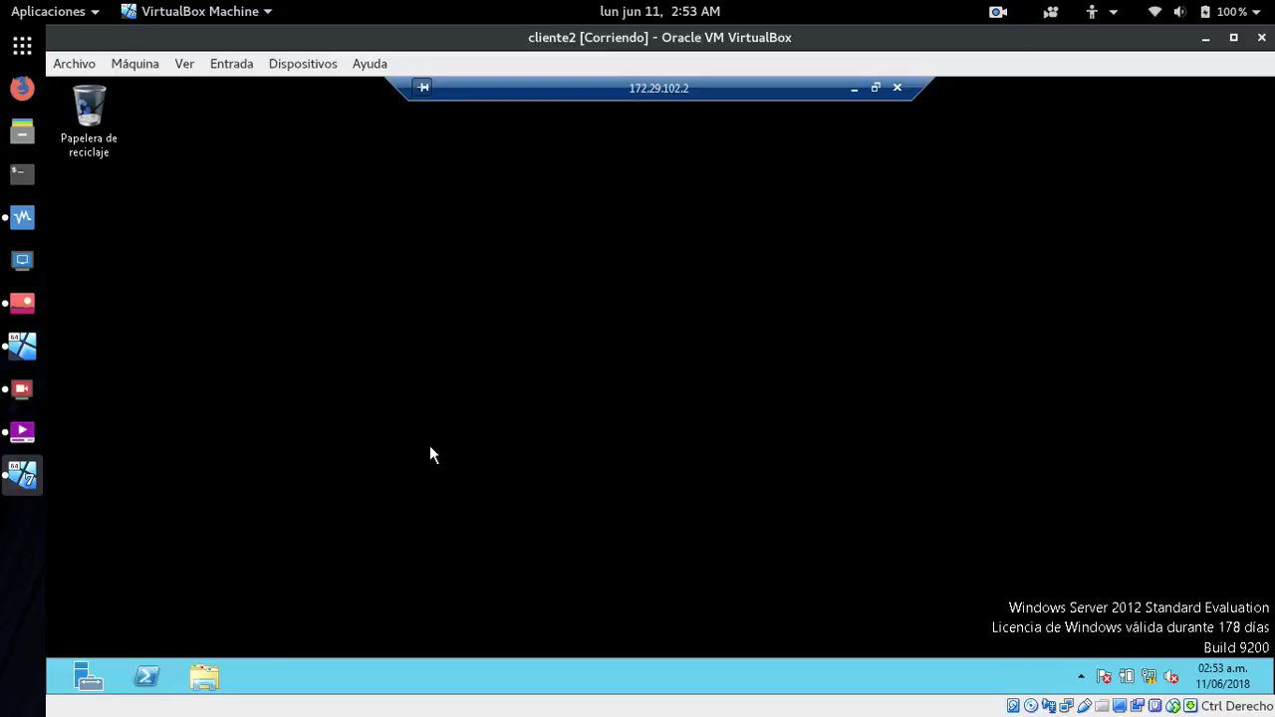
# - Check the server's system properties for computer name S1 and domain asadextre.com
pyautogui.click(142, 677)
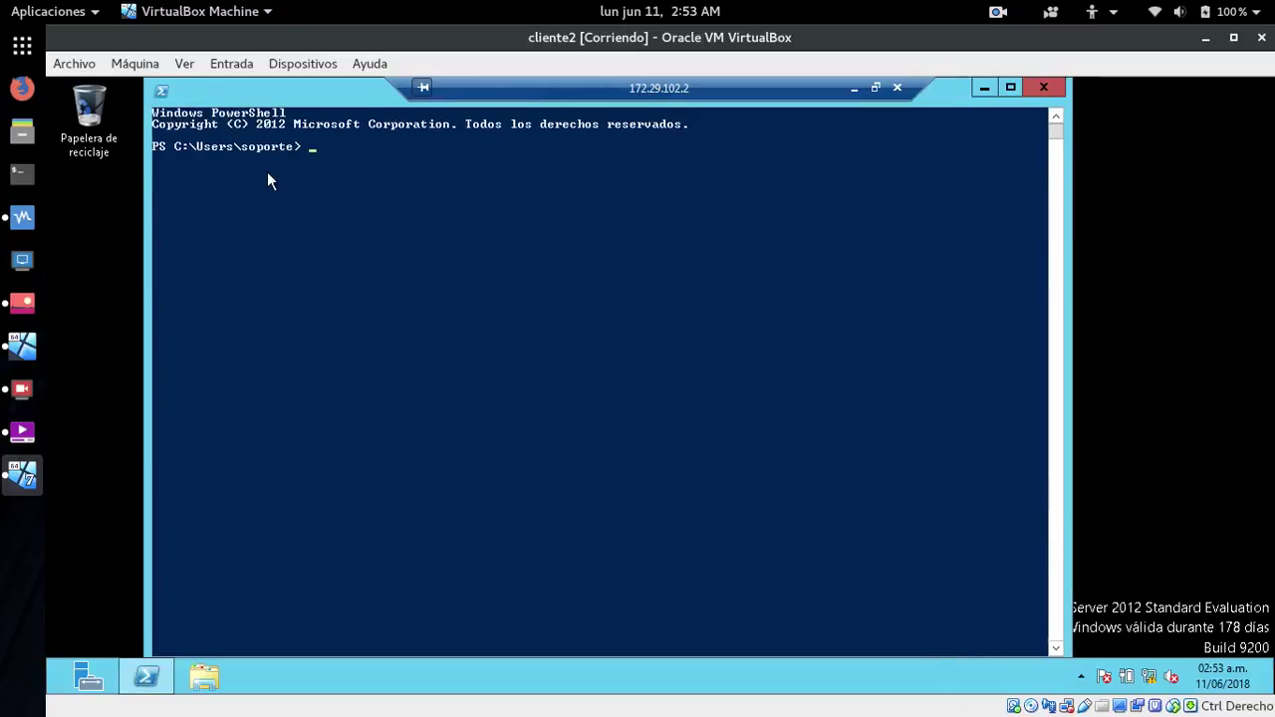
pyautogui.click(1056, 87)
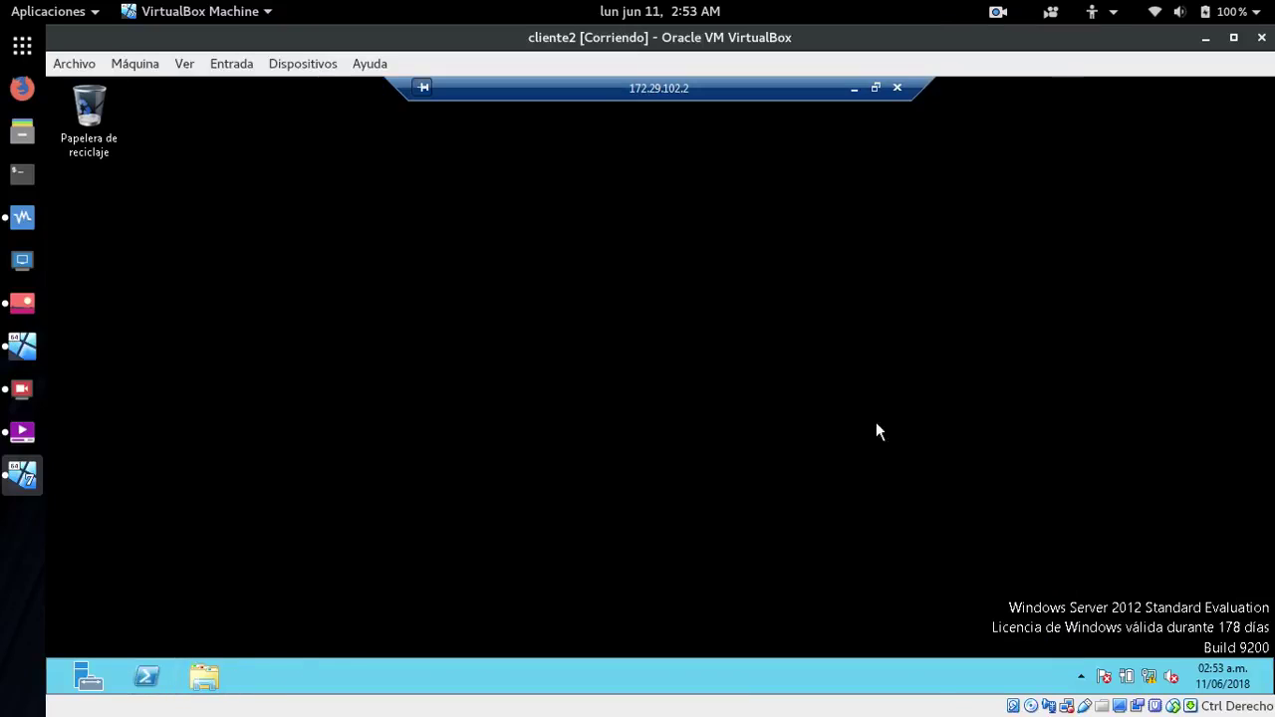
pyautogui.click(207, 677)
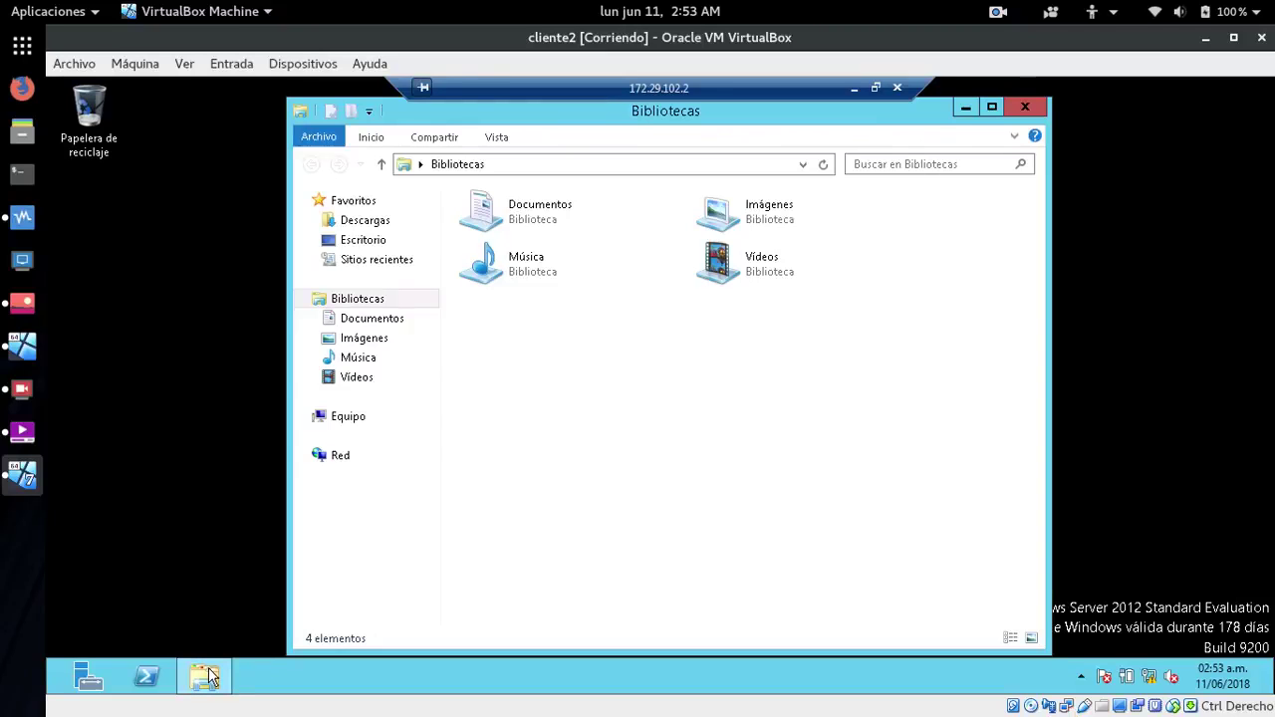
pyautogui.rightClick(352, 420)
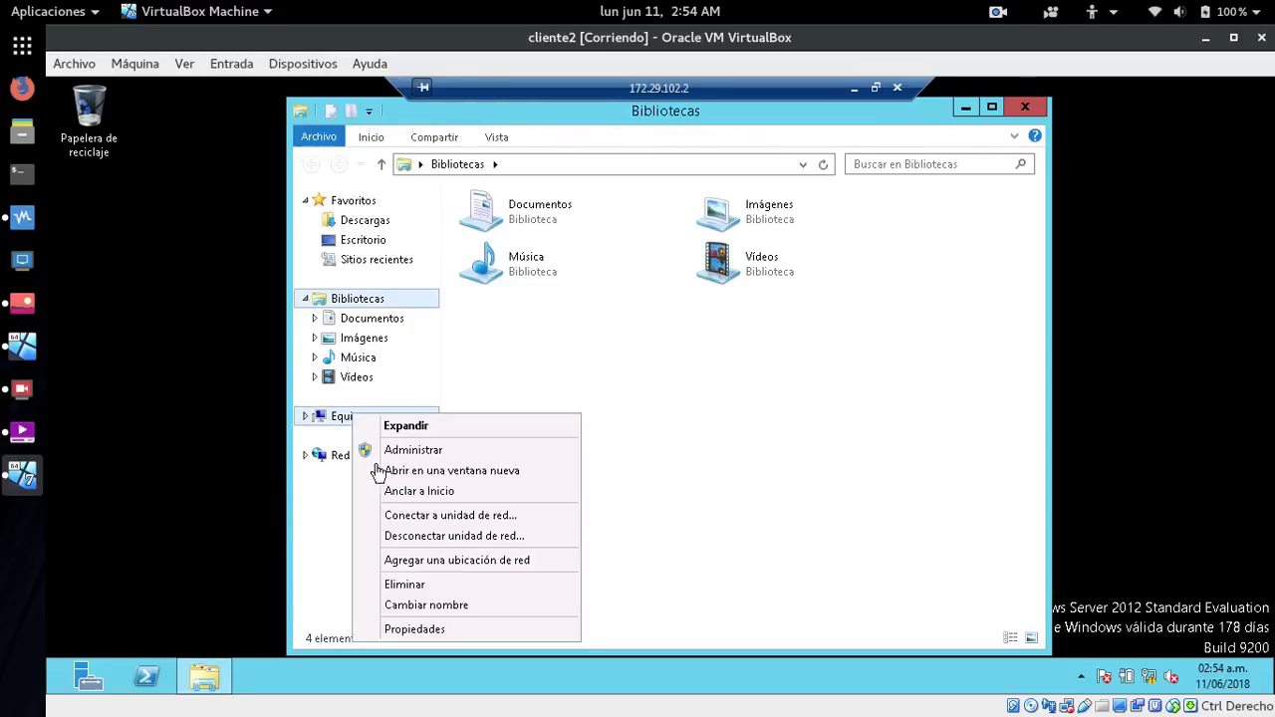
pyautogui.click(415, 630)
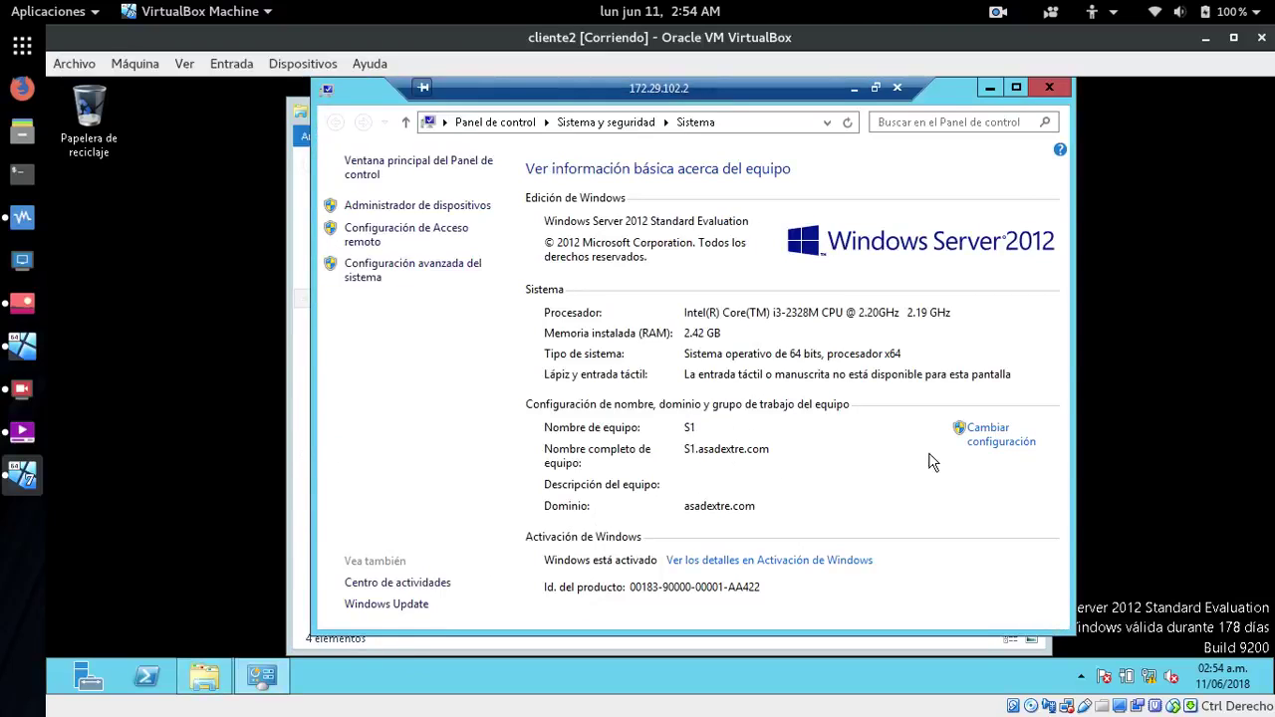
pyautogui.click(1047, 88)
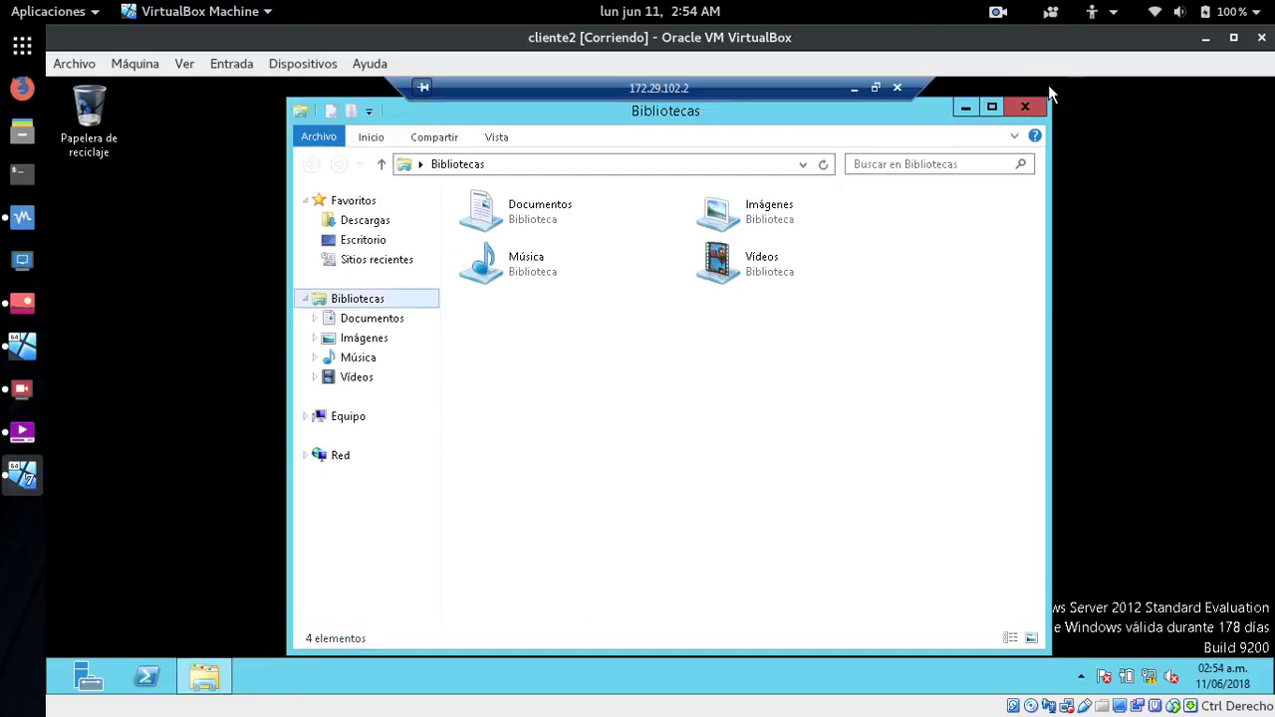
# - Close File Explorer and disconnect the Remote Desktop session to 172.29.102.2
pyautogui.click(1024, 106)
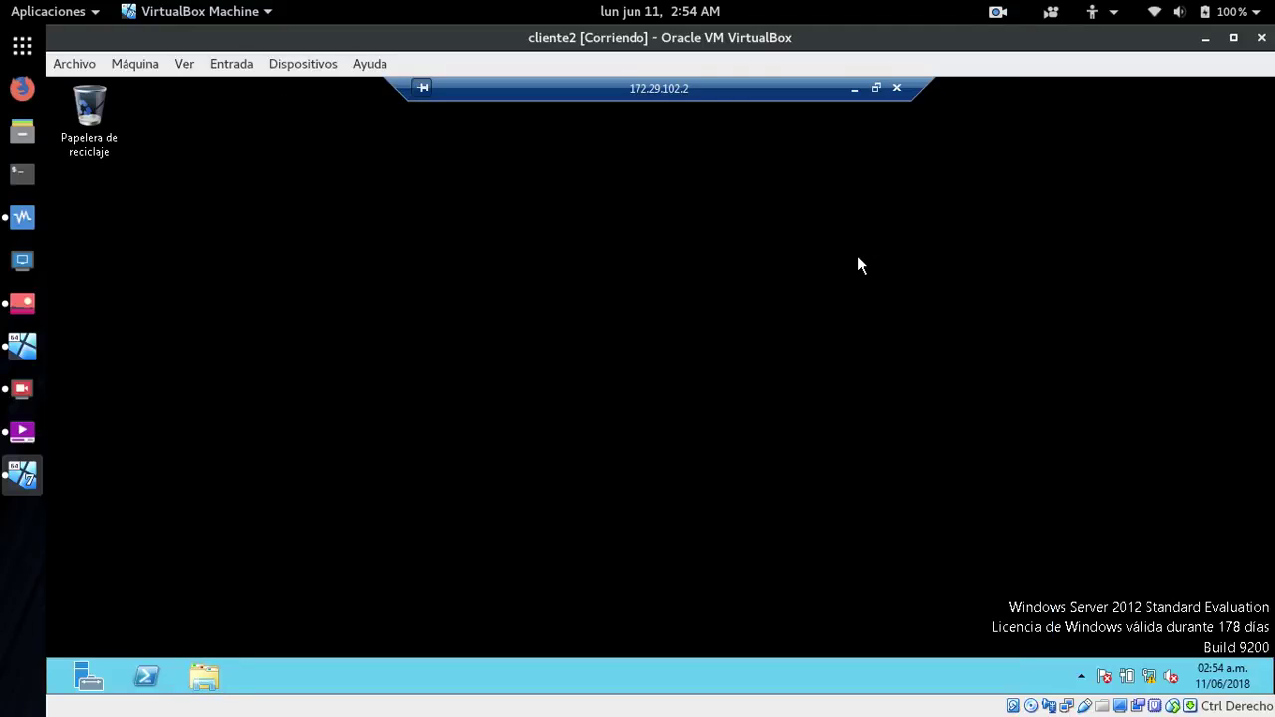
pyautogui.click(896, 89)
pyautogui.click(743, 453)
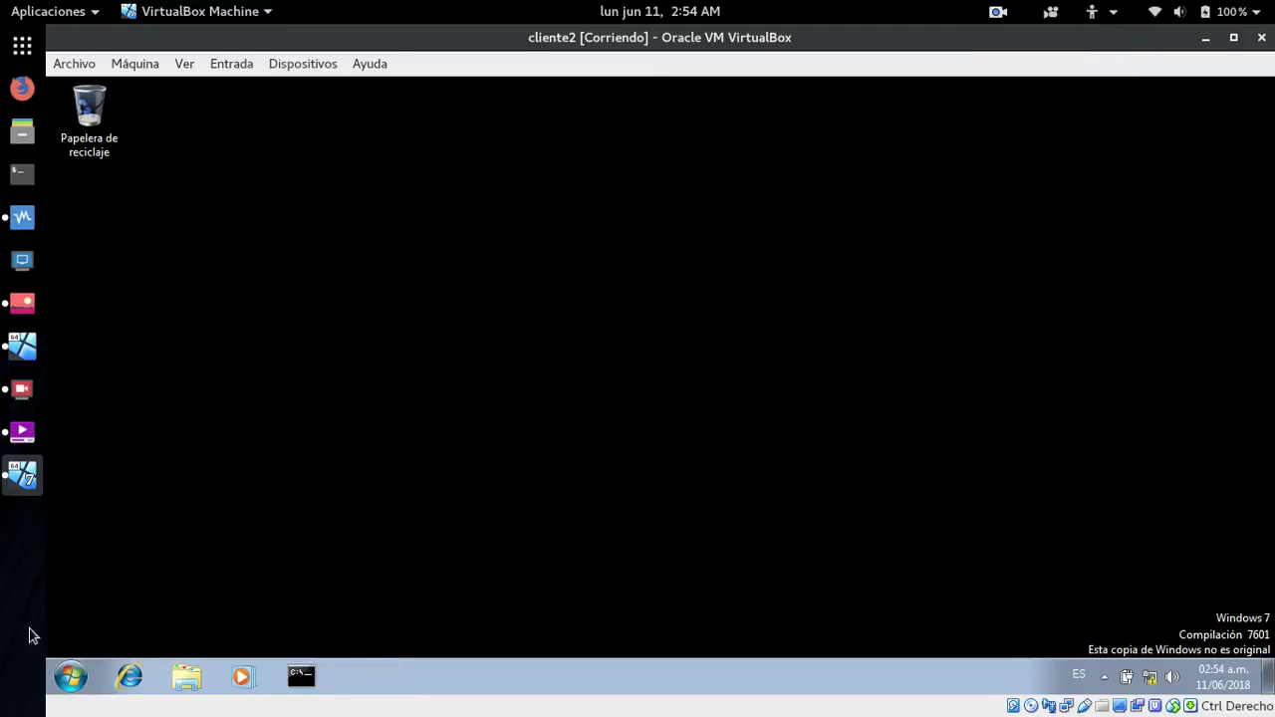
# - Open and dismiss the Start menu on the Windows 7 cliente2 desktop
pyautogui.click(72, 677)
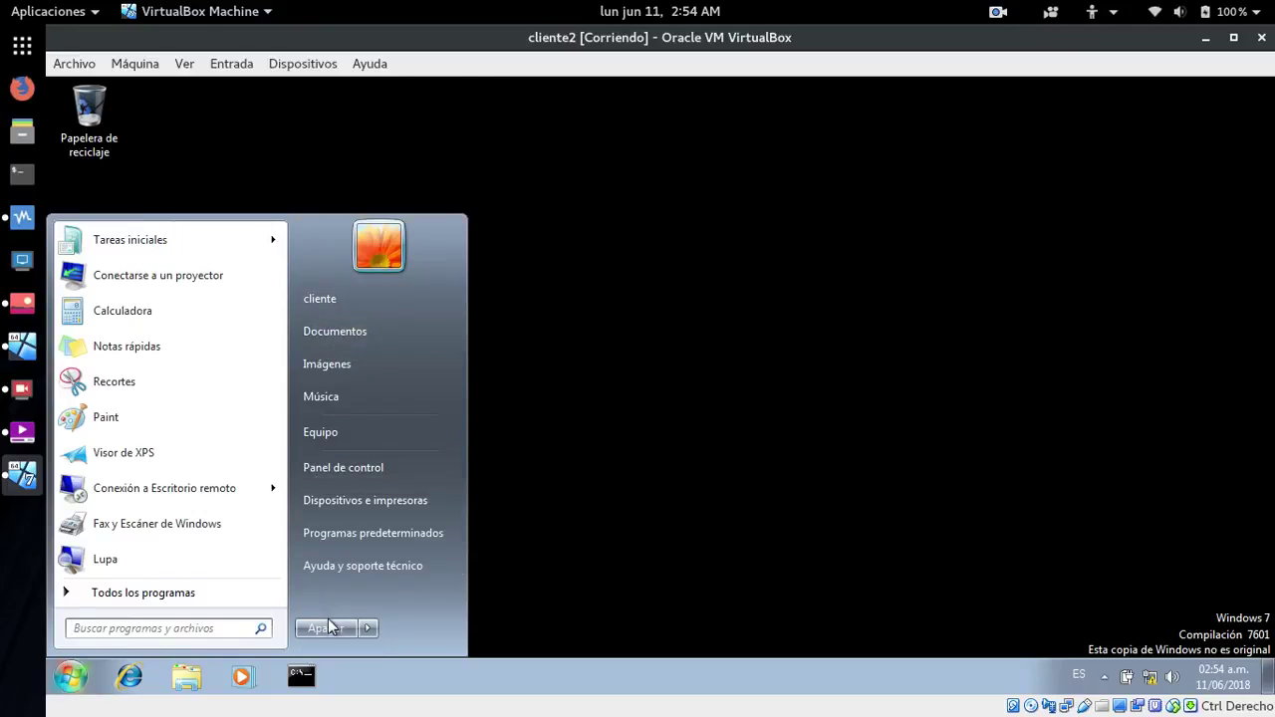
pyautogui.click(324, 627)
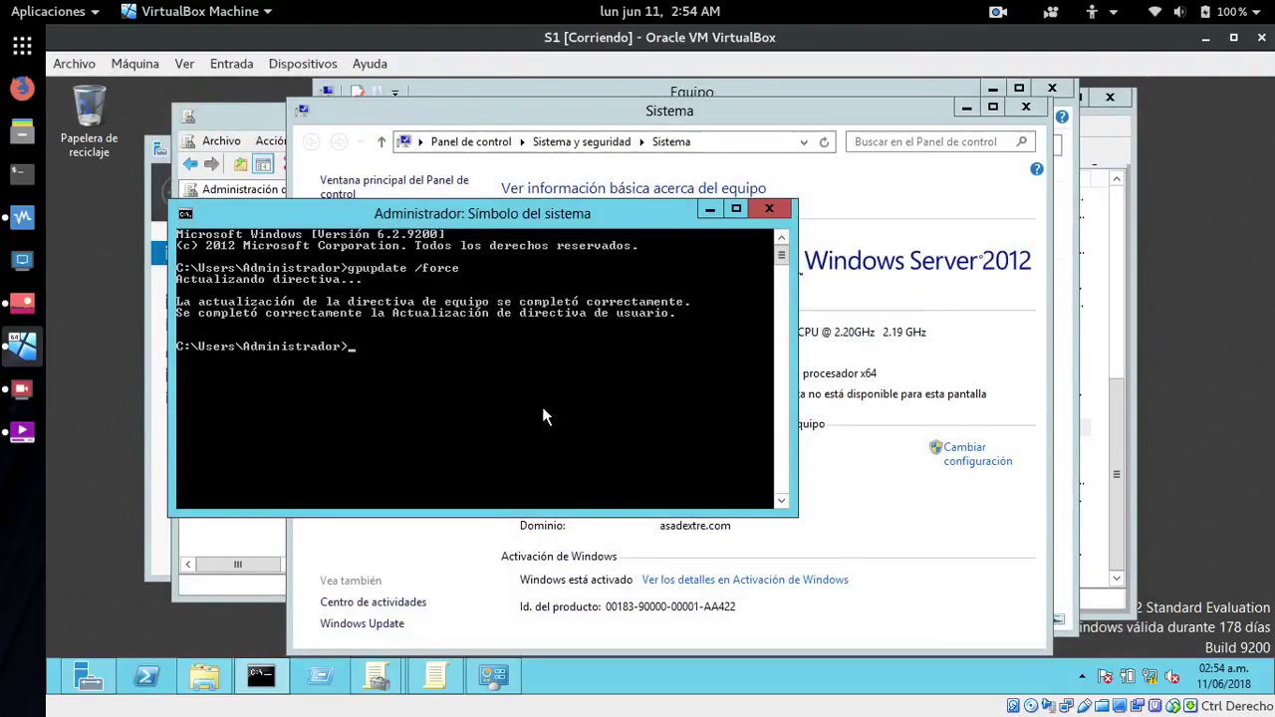
# - Close the command prompt, Sistema and both Group Policy windows, then show Server Manager's Herramientas list
pyautogui.click(769, 209)
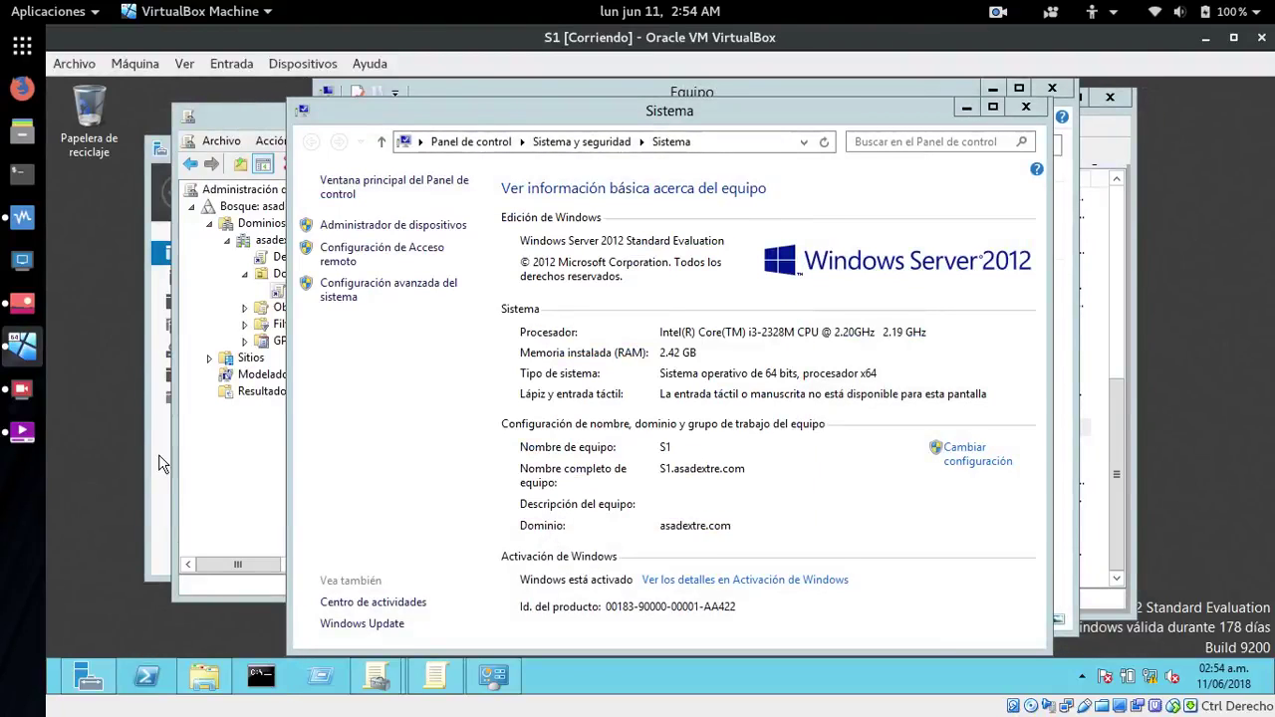
pyautogui.click(1028, 109)
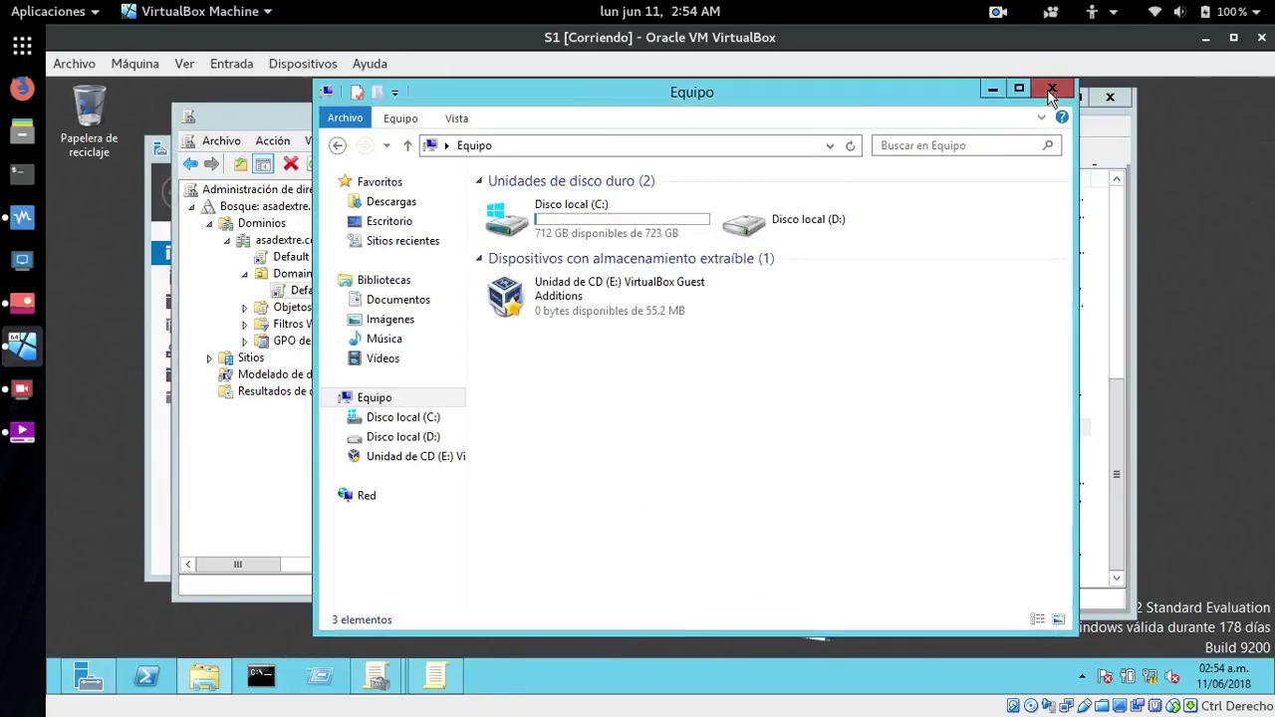
pyautogui.click(1050, 89)
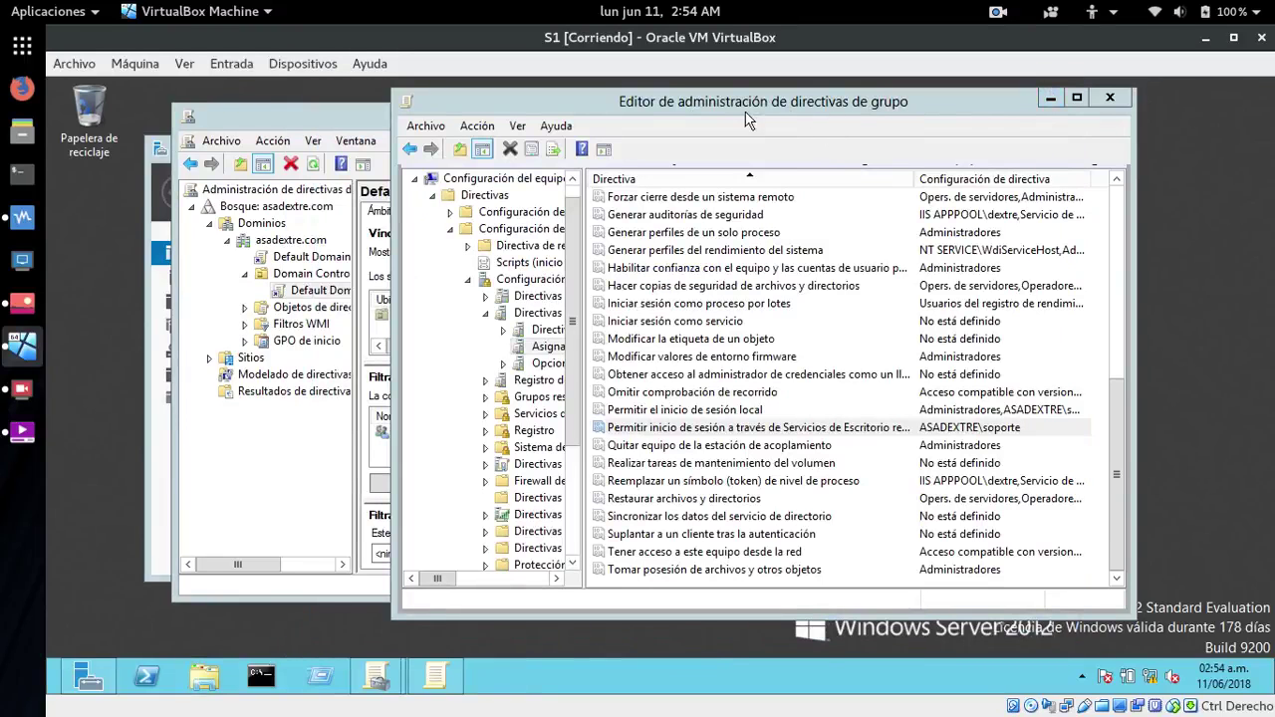
pyautogui.click(1115, 95)
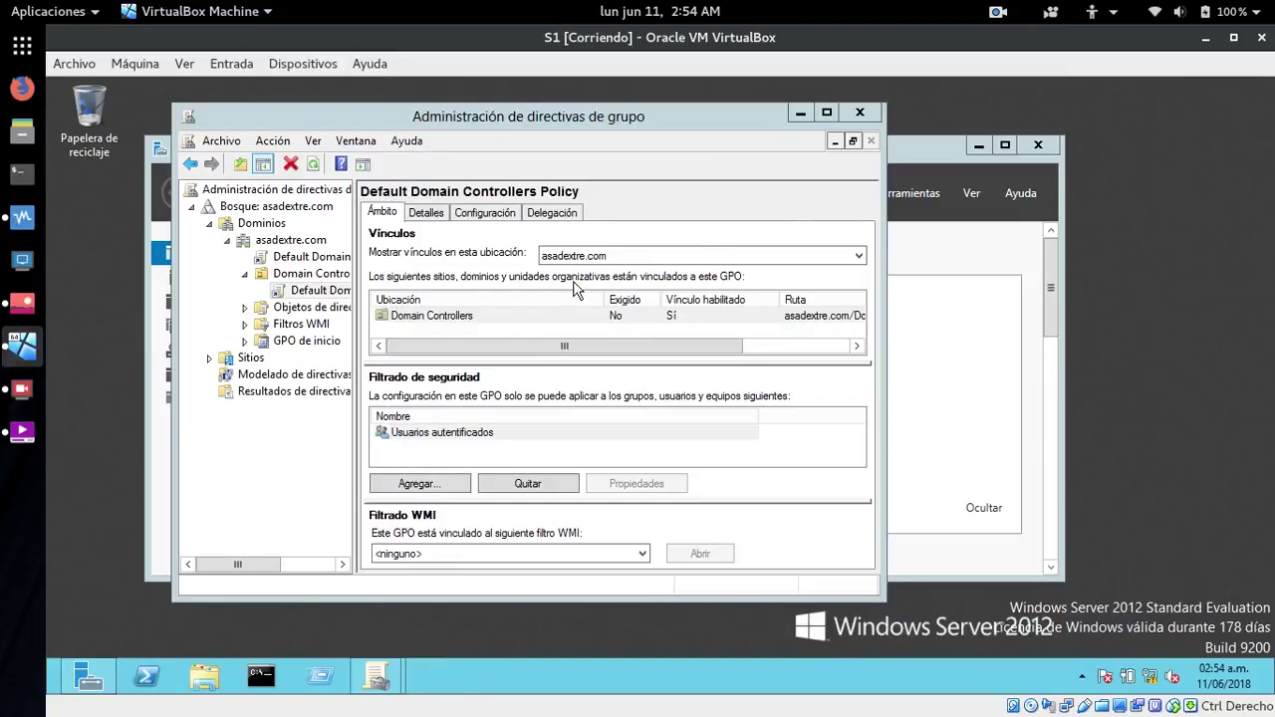
pyautogui.click(860, 111)
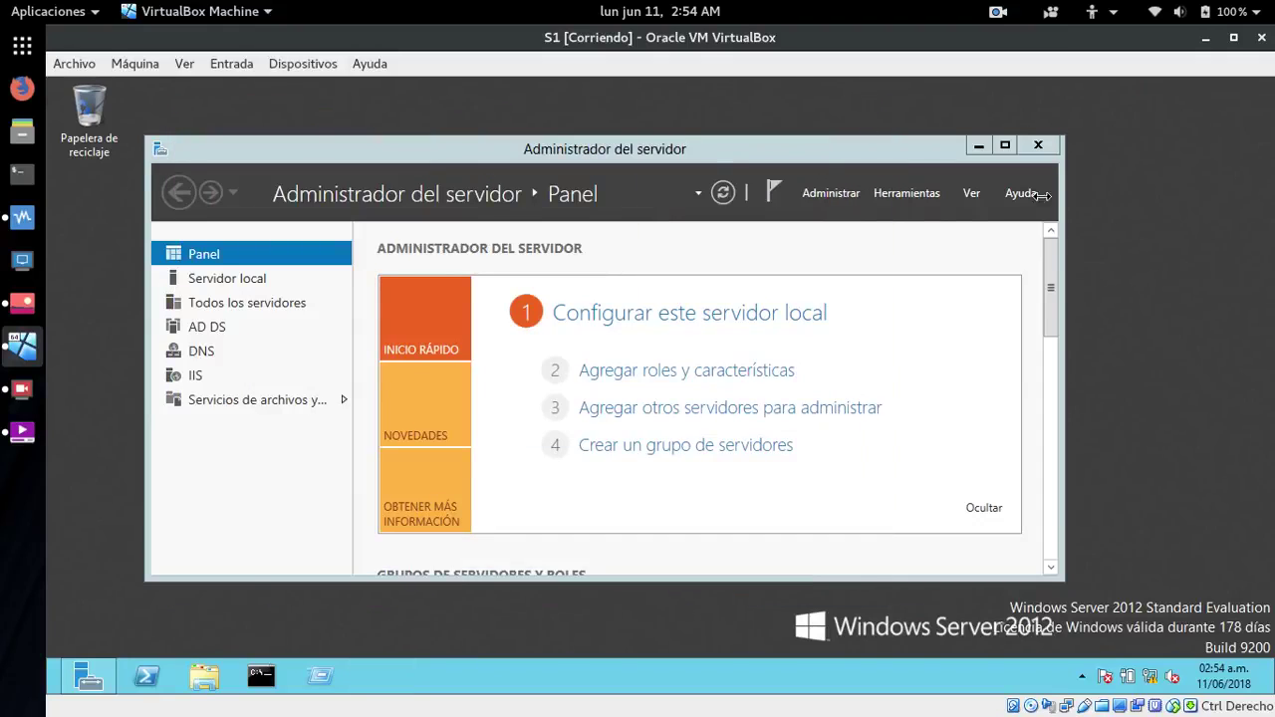
pyautogui.click(909, 191)
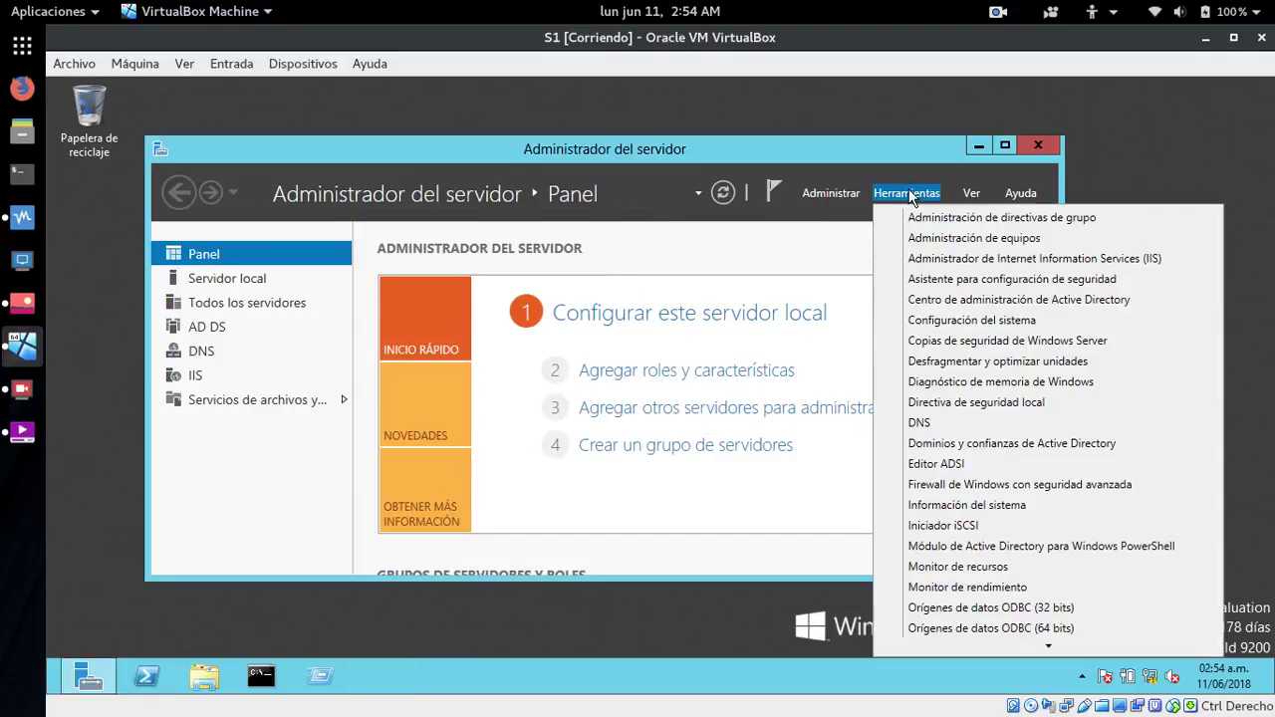
pyautogui.moveTo(1047, 647)
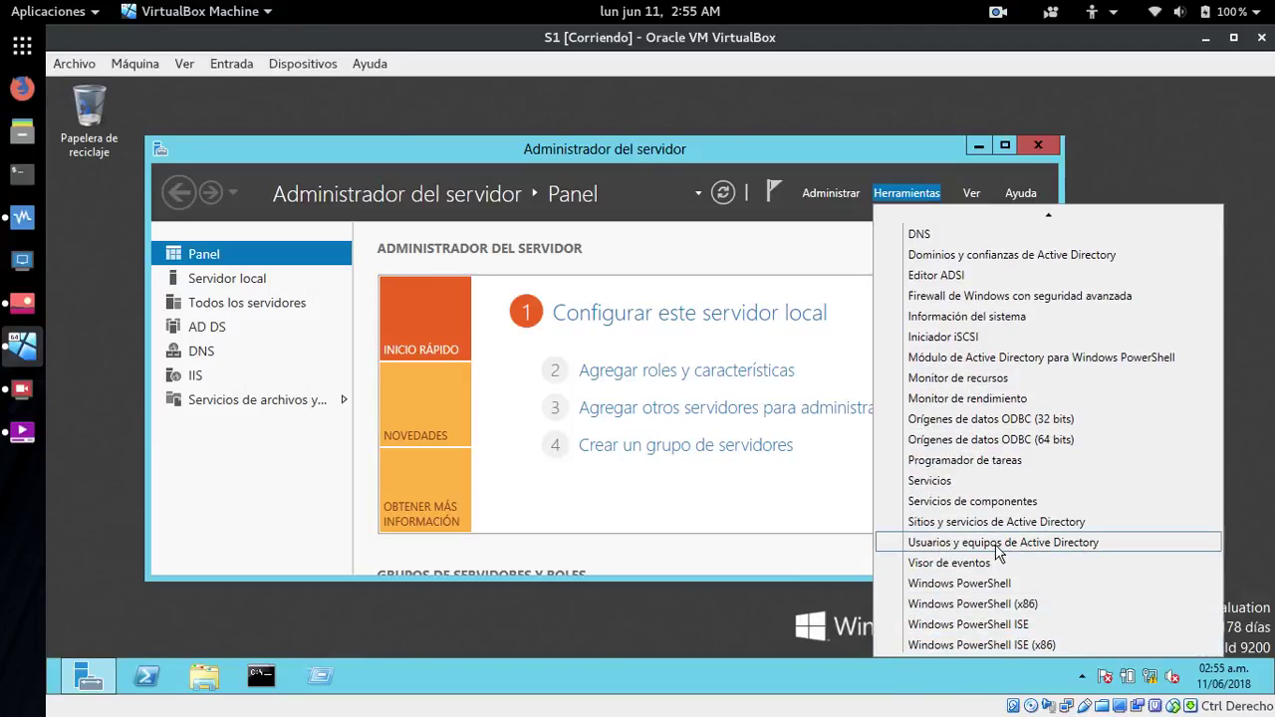
# - Start a new user in asadextre.com/Users in Active Directory Users and Computers
pyautogui.click(999, 544)
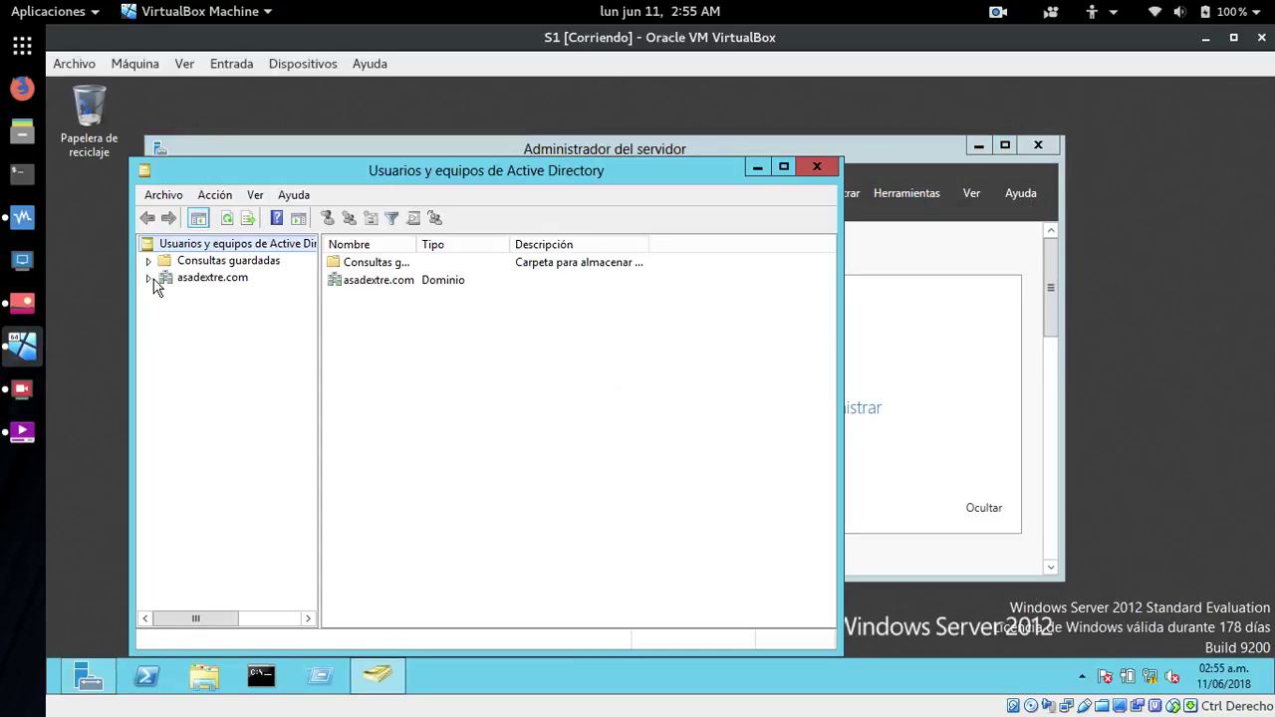
pyautogui.click(149, 278)
pyautogui.click(185, 381)
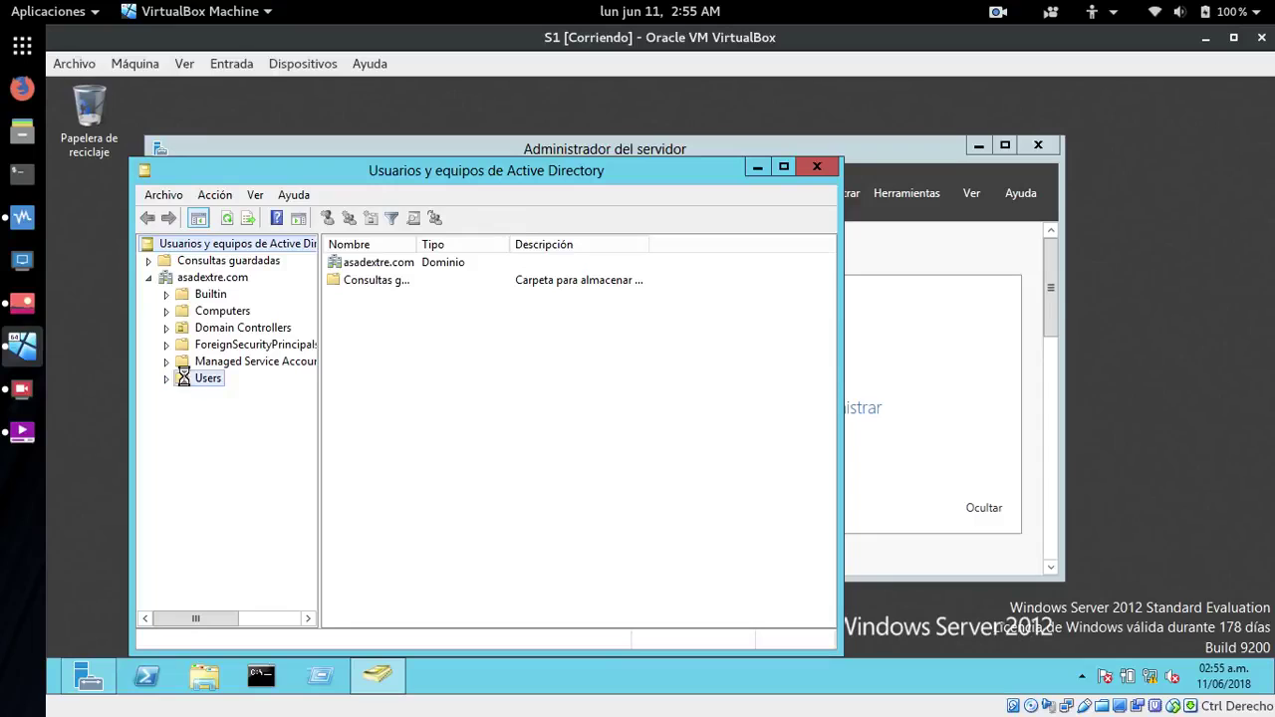
pyautogui.rightClick(188, 383)
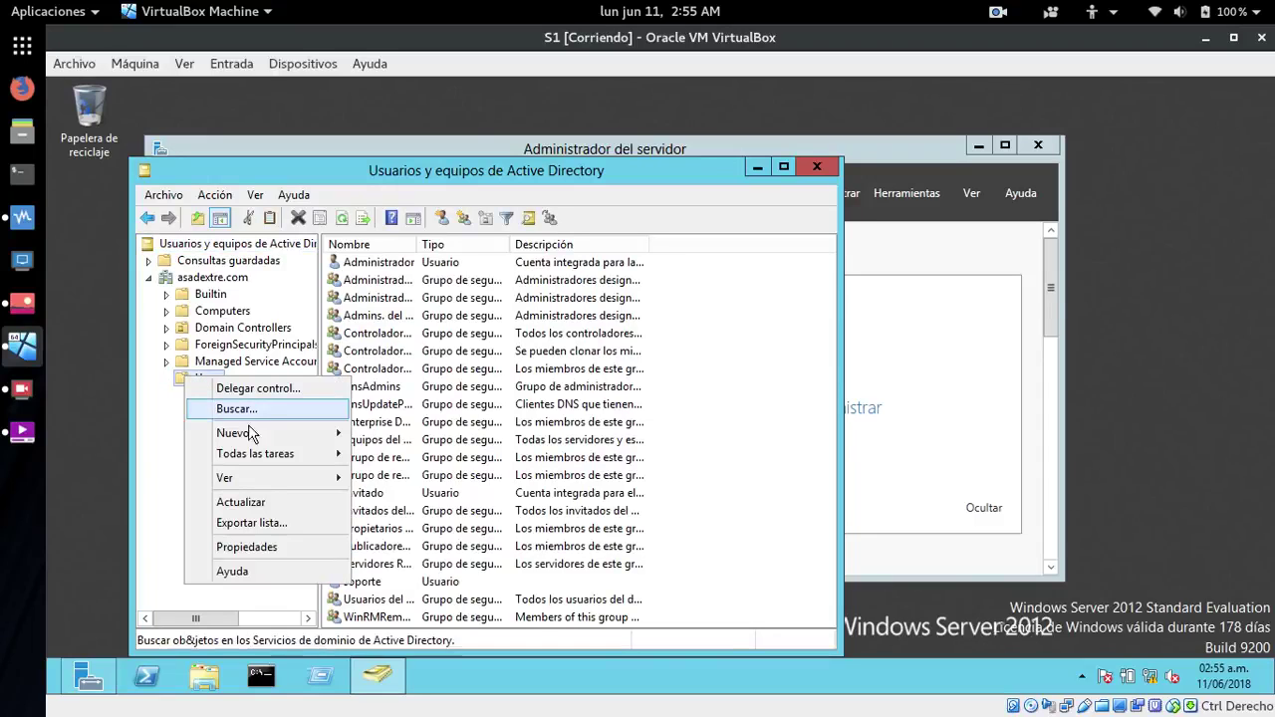
pyautogui.moveTo(257, 441)
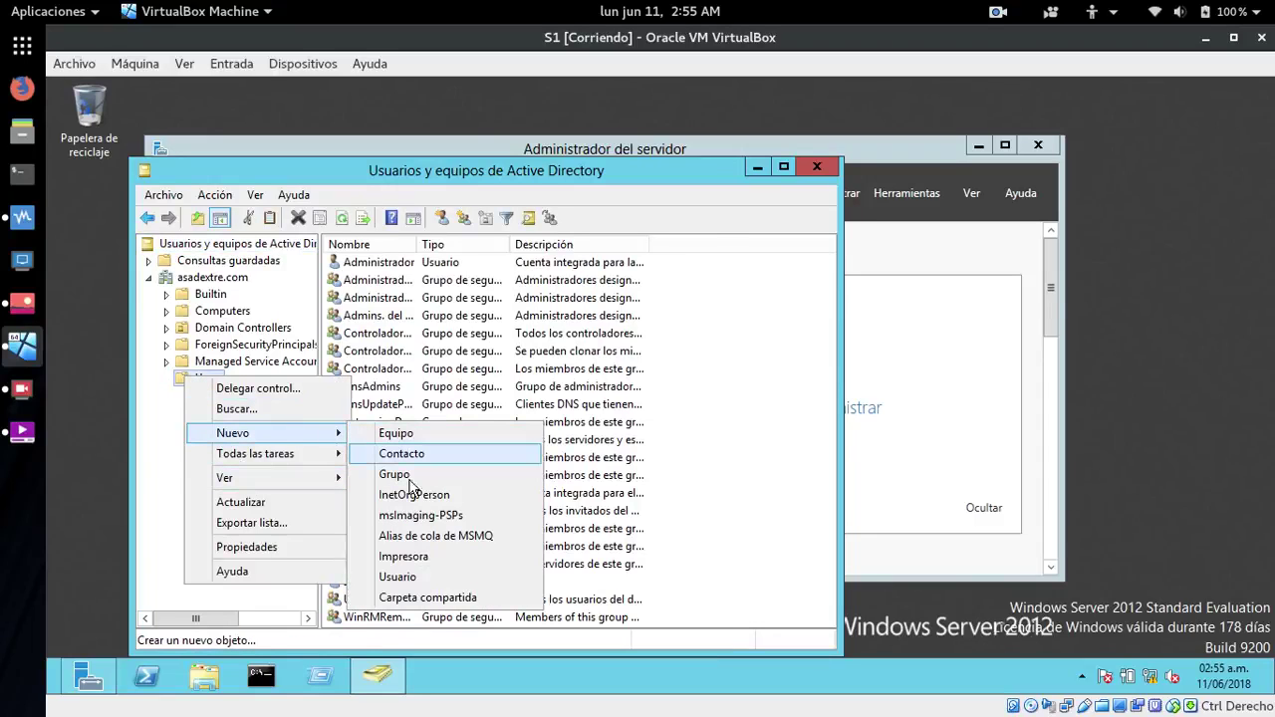
pyautogui.click(405, 578)
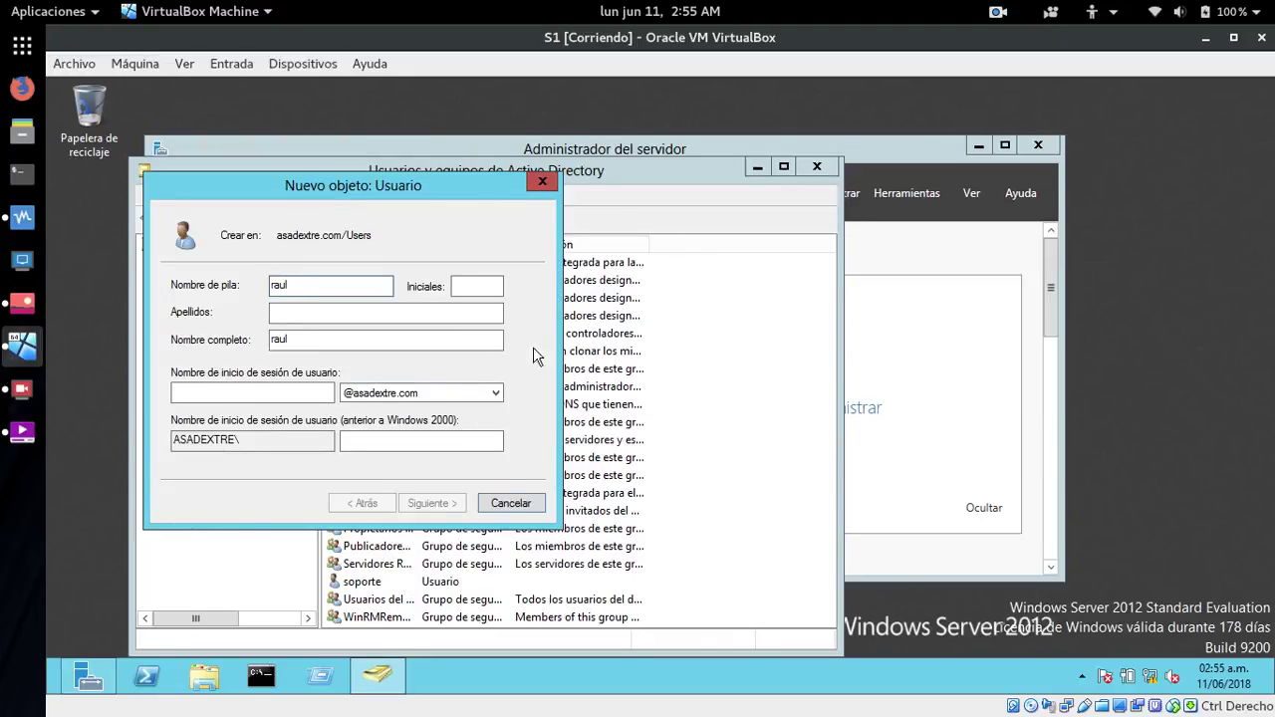
# - Enter logon name raul, reach the password step, and clear the forced password change
pyautogui.click(305, 391)
pyautogui.write('raul')
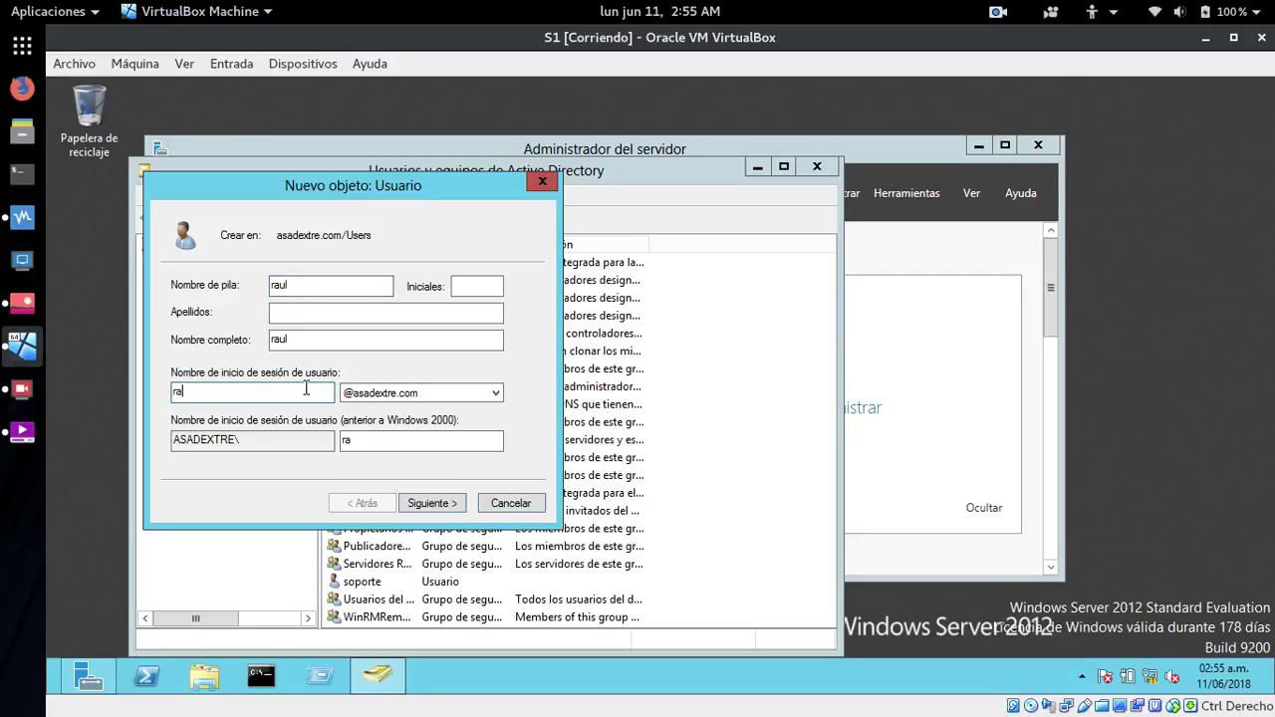
pyautogui.click(428, 502)
pyautogui.click(177, 346)
# - Set and confirm raul's password and finish the wizard so raul is listed in Users
pyautogui.click(317, 285)
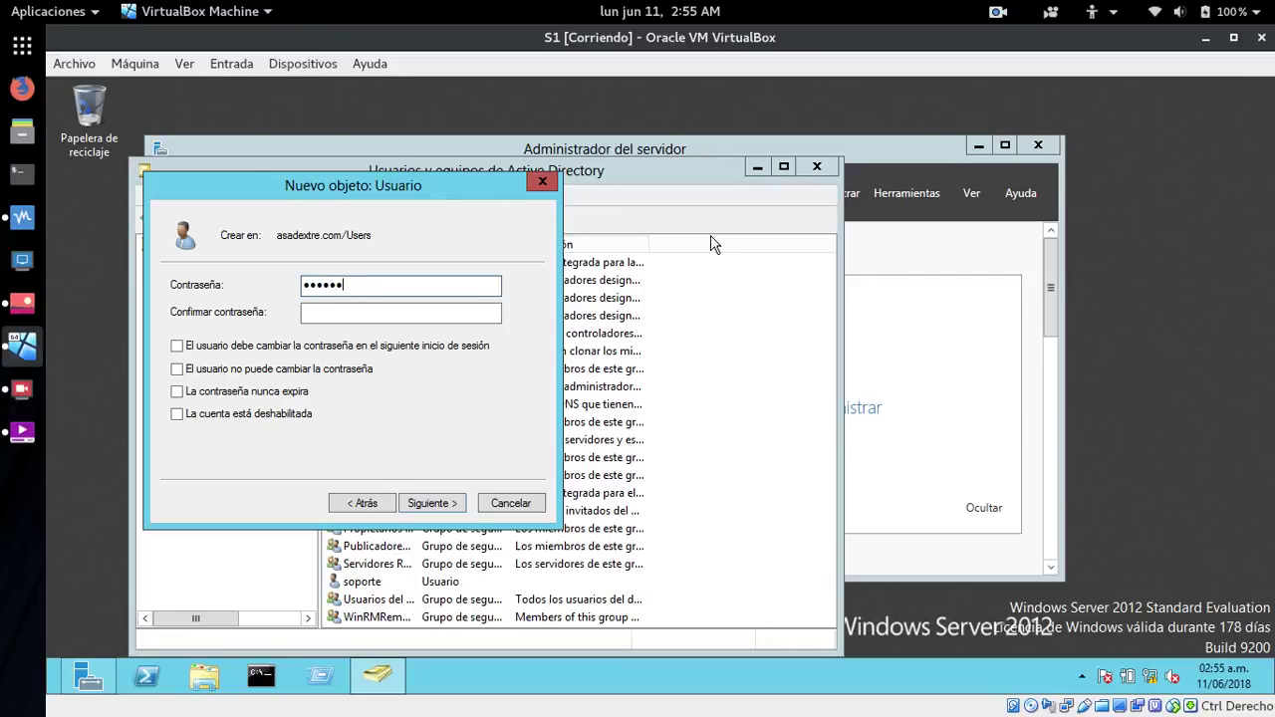
pyautogui.press('Tab')
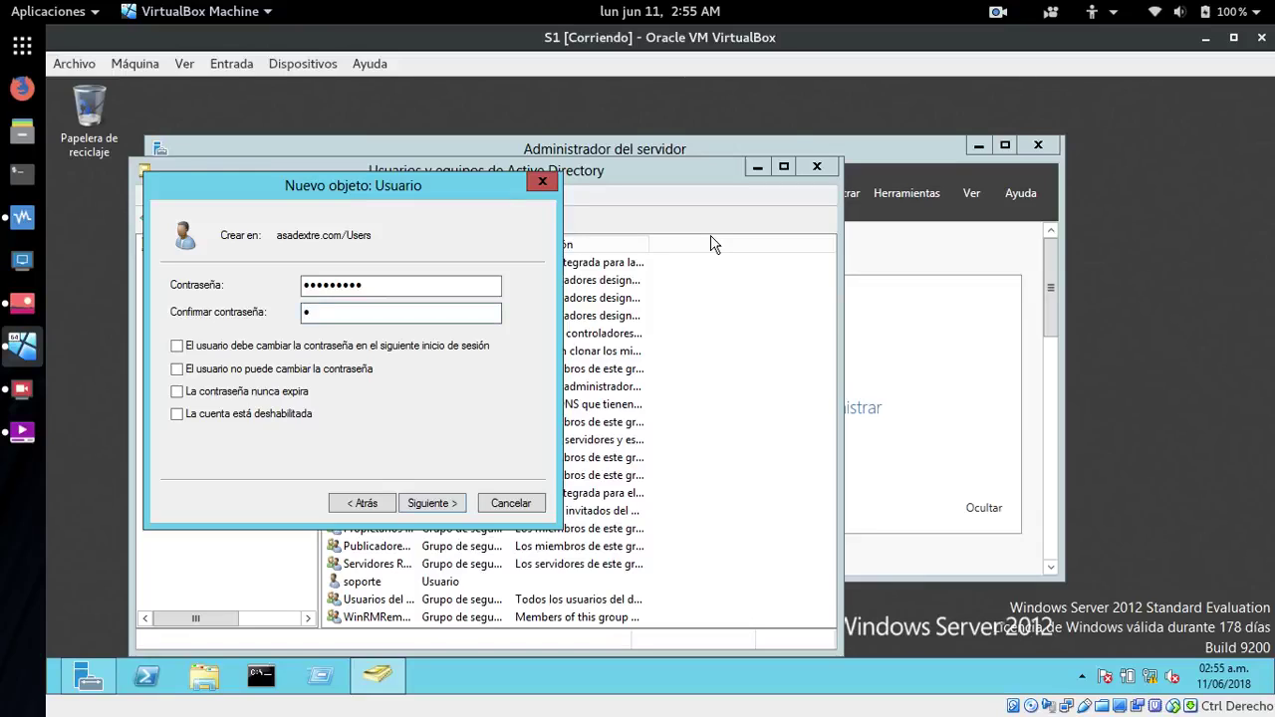
pyautogui.click(466, 286)
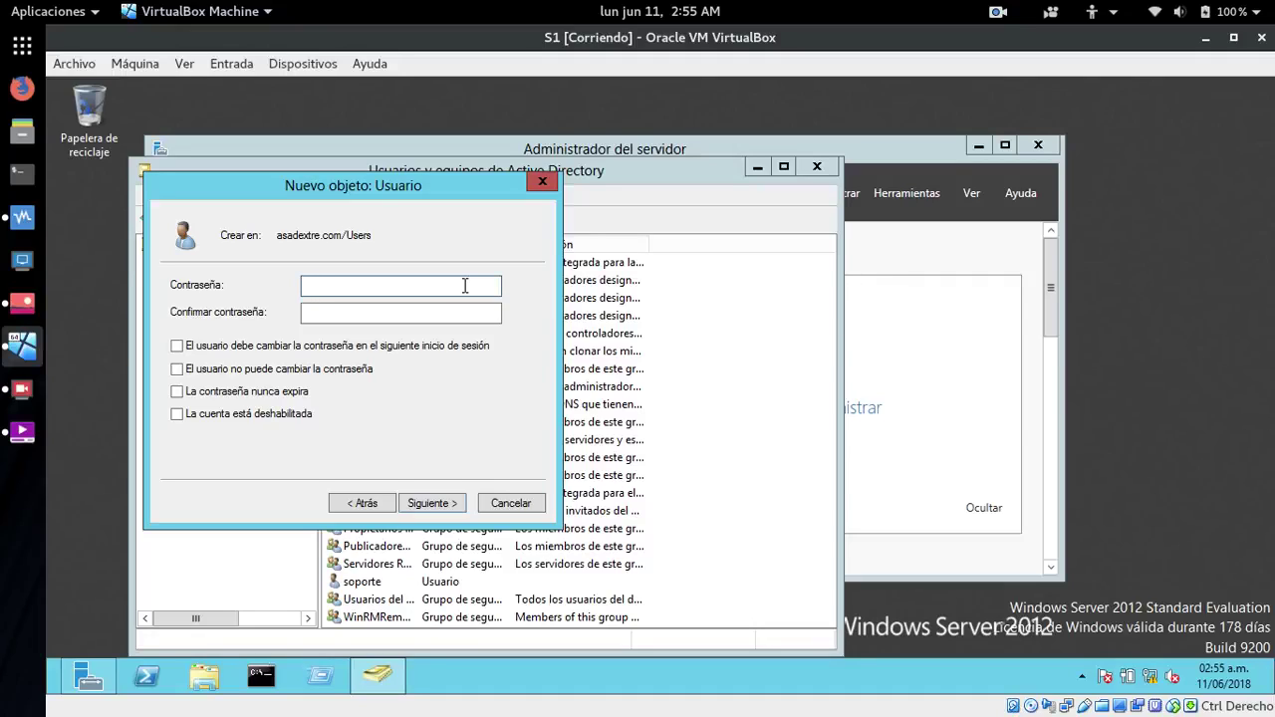
pyautogui.write('12')
pyautogui.press('Tab')
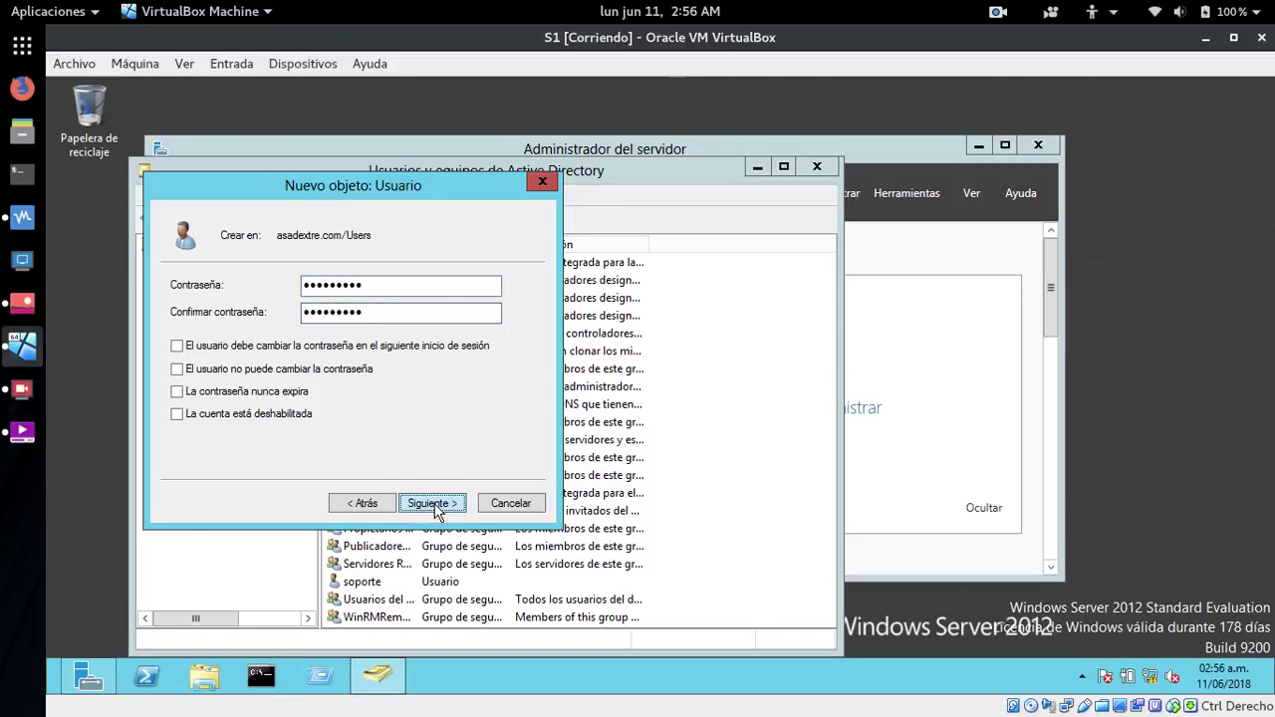
pyautogui.click(436, 503)
pyautogui.click(433, 503)
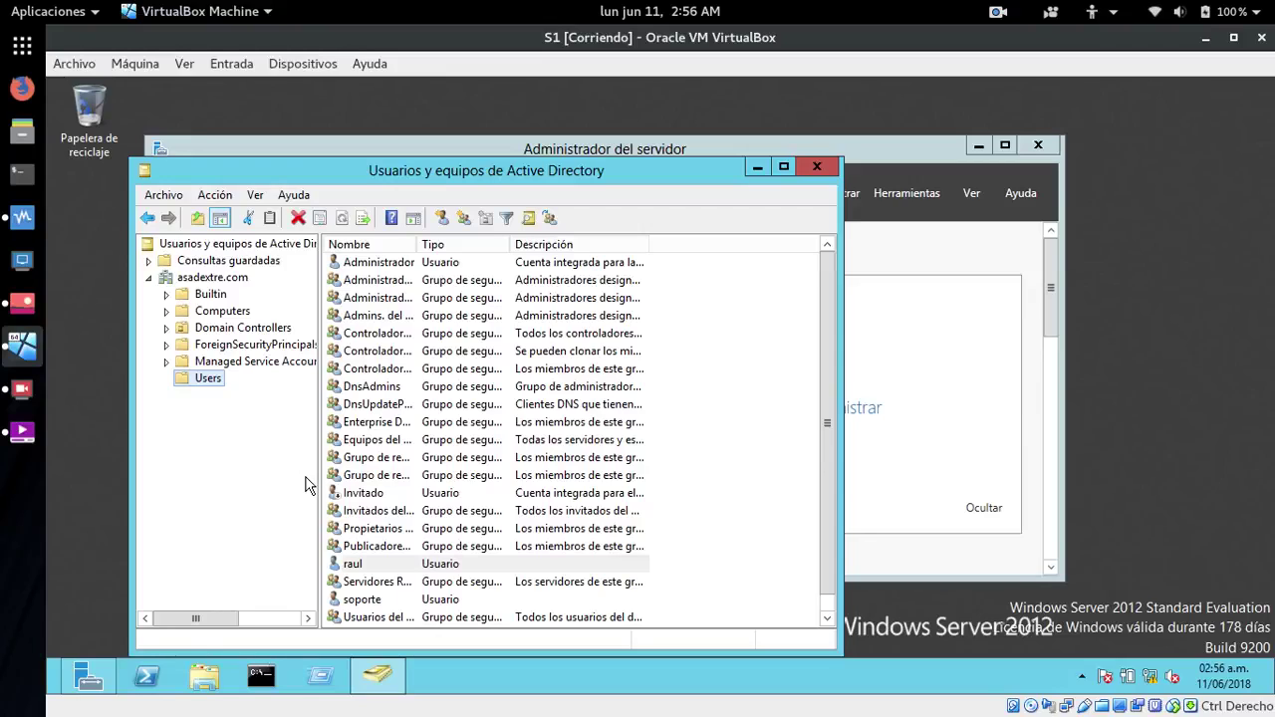
pyautogui.moveTo(493, 167); pyautogui.dragTo(417, 134)
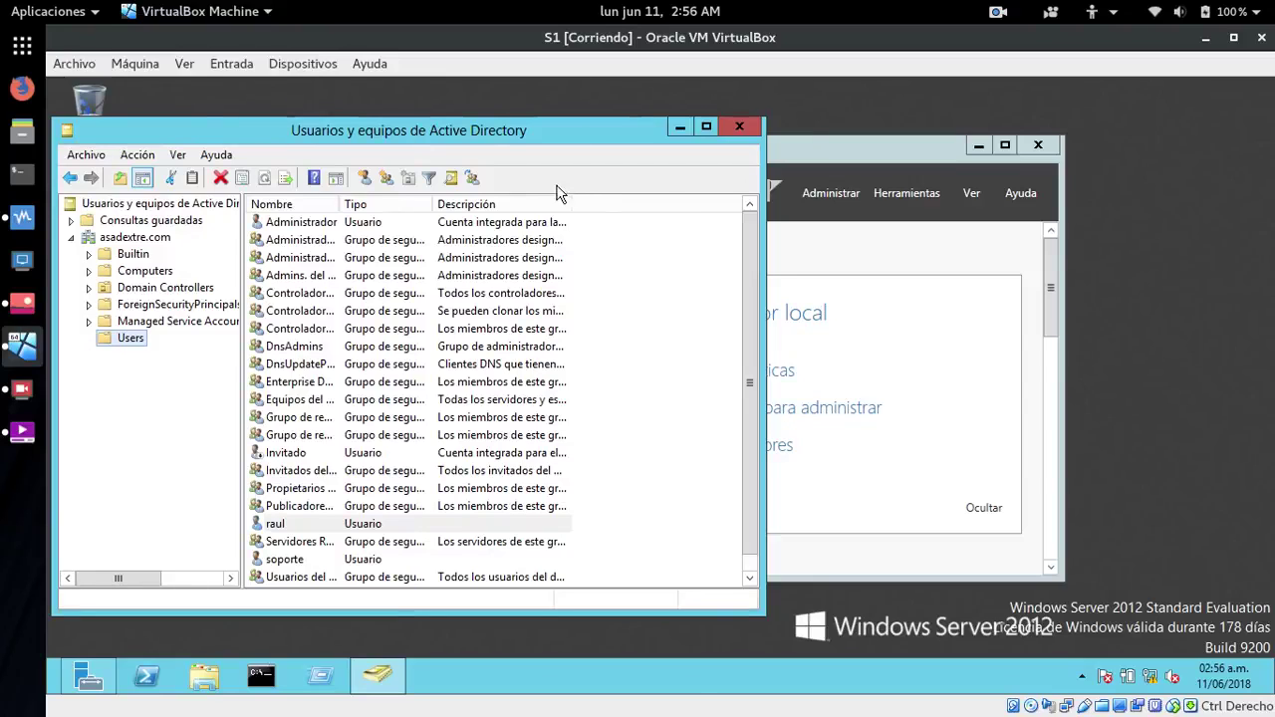
# - Open the Default Domain Controllers Policy for editing from Group Policy Management
pyautogui.click(909, 193)
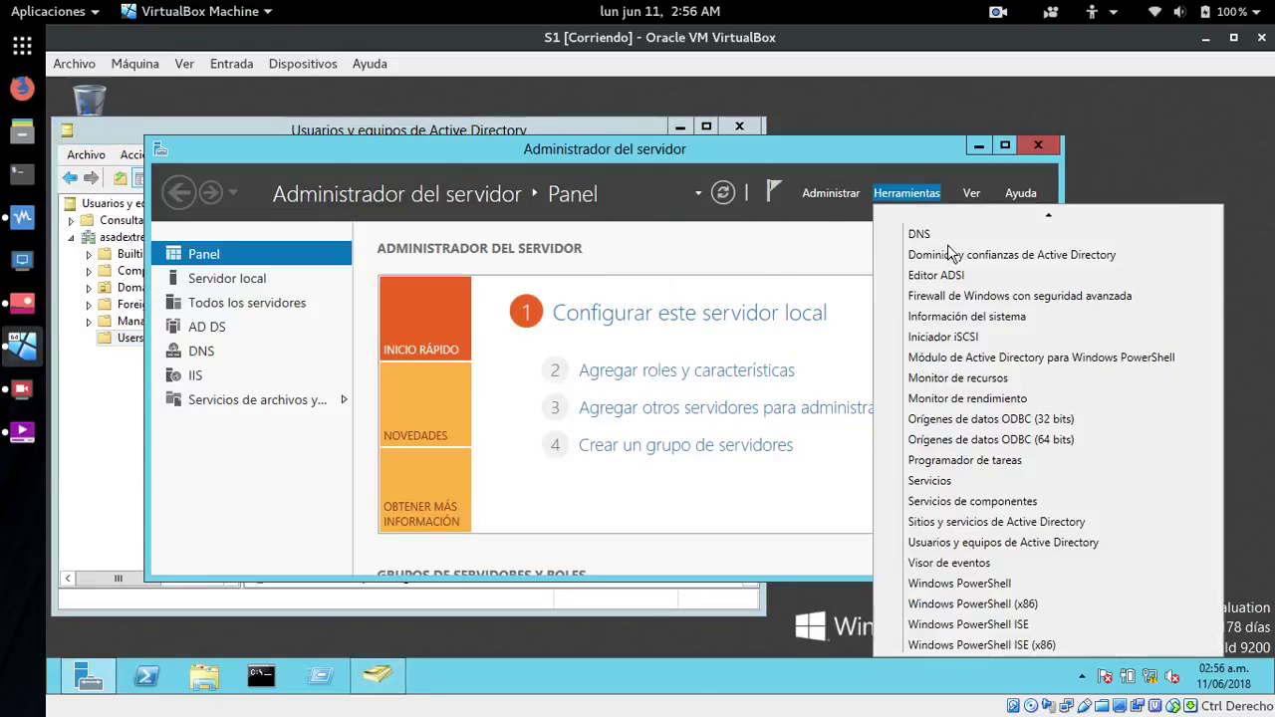
pyautogui.moveTo(1048, 214)
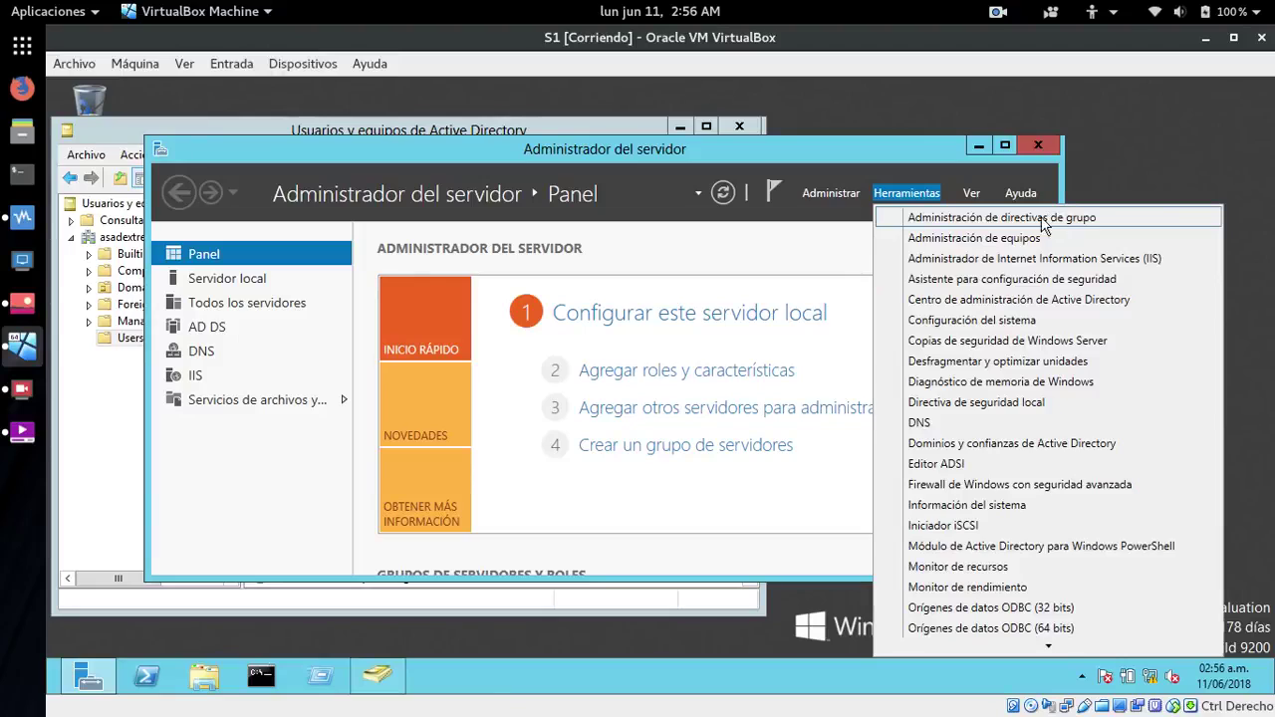
pyautogui.click(1015, 221)
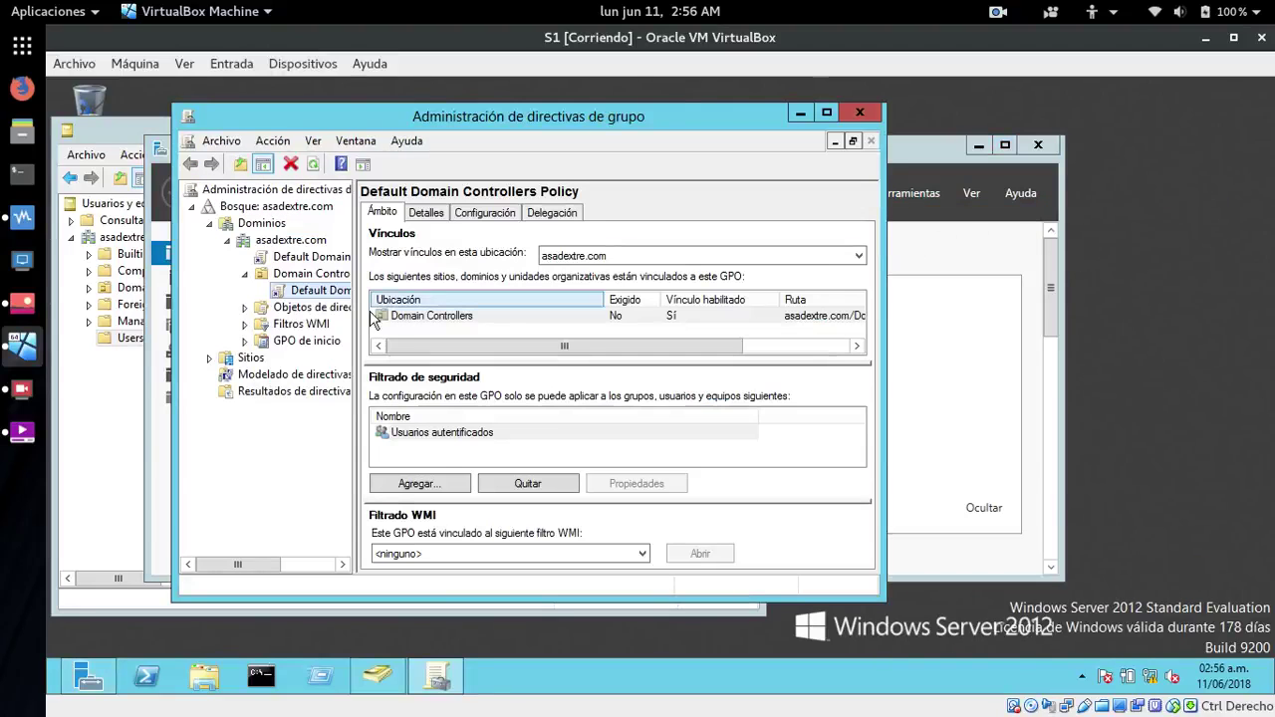
pyautogui.rightClick(280, 295)
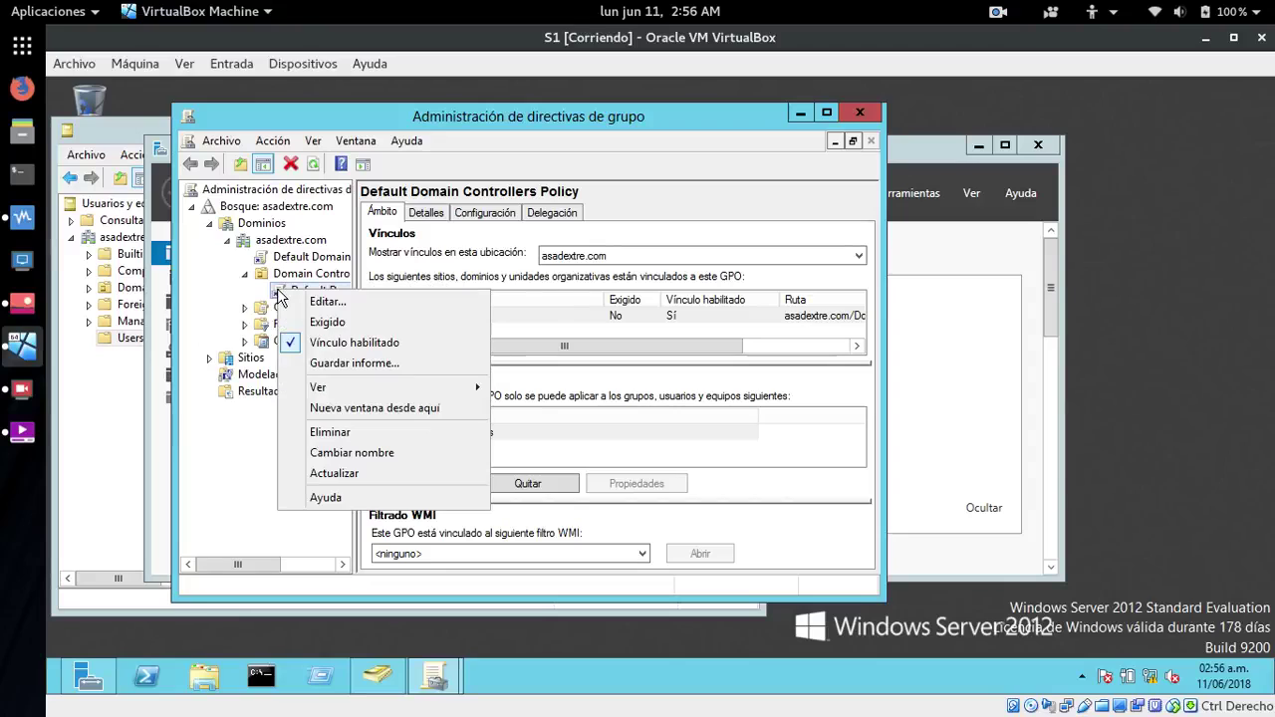
pyautogui.click(329, 302)
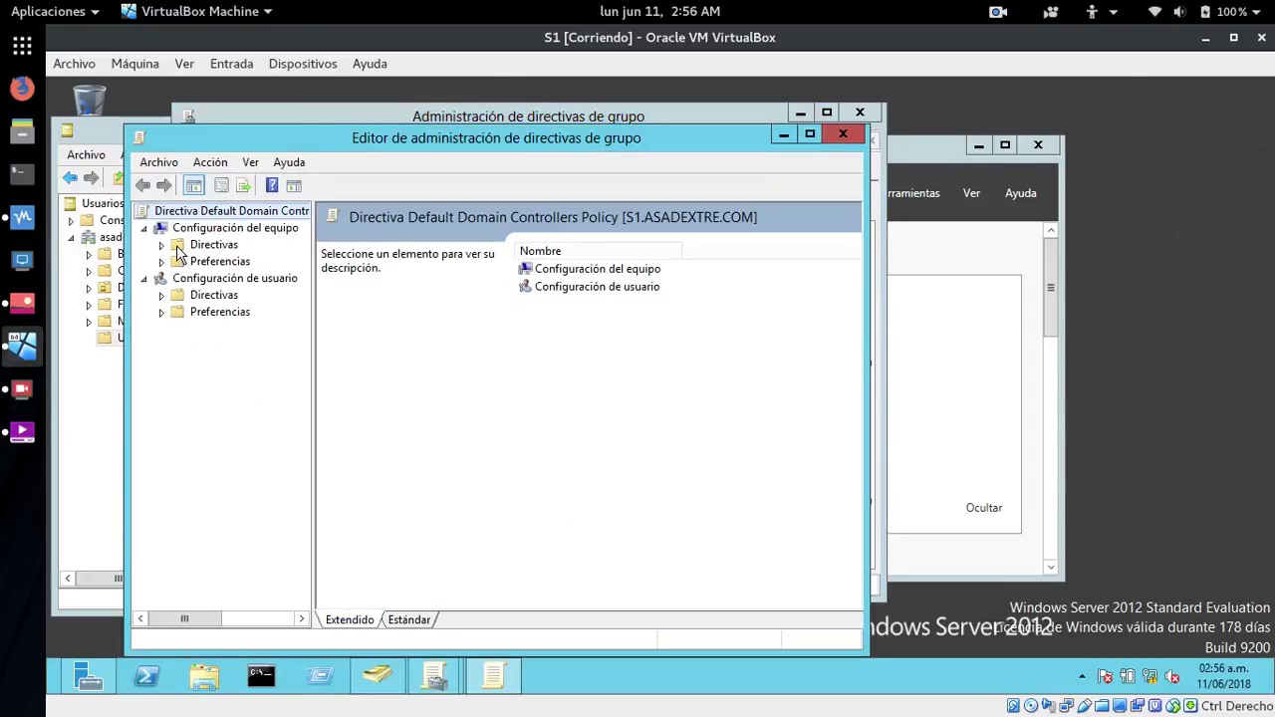
# - Expand the policy tree down to Directivas locales > Asignación de derechos de usuario
pyautogui.click(179, 248)
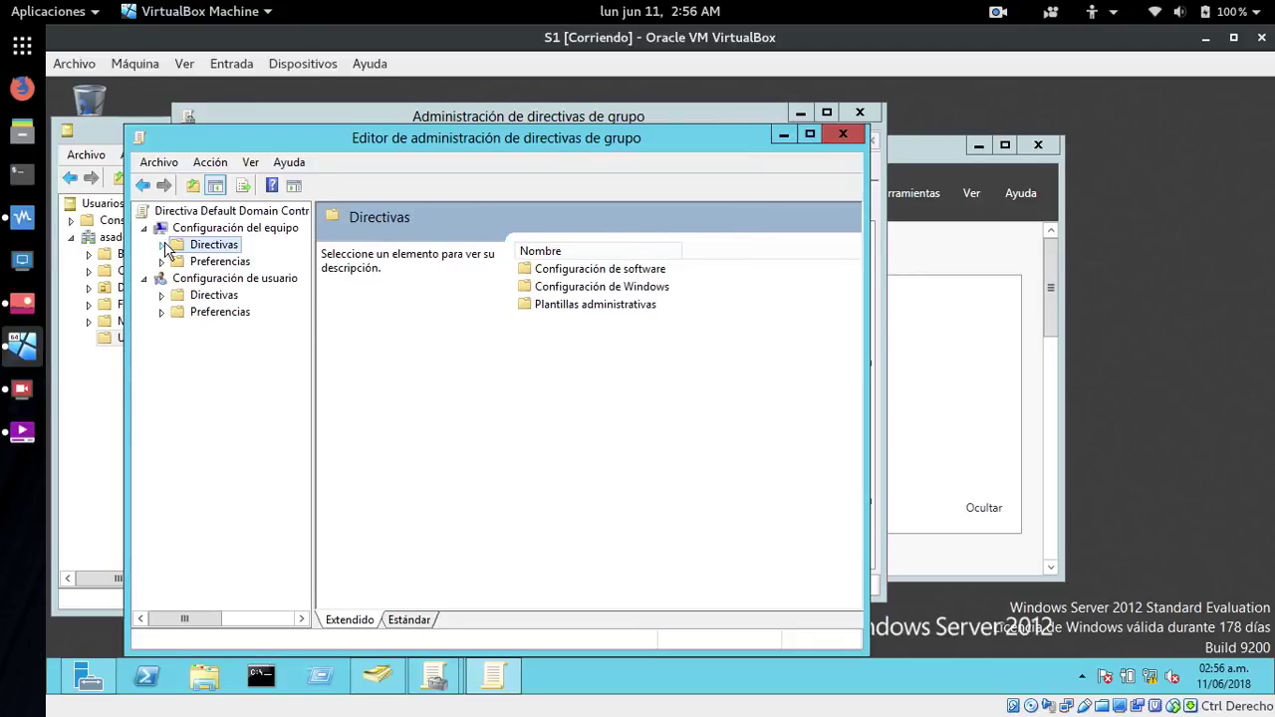
pyautogui.click(162, 244)
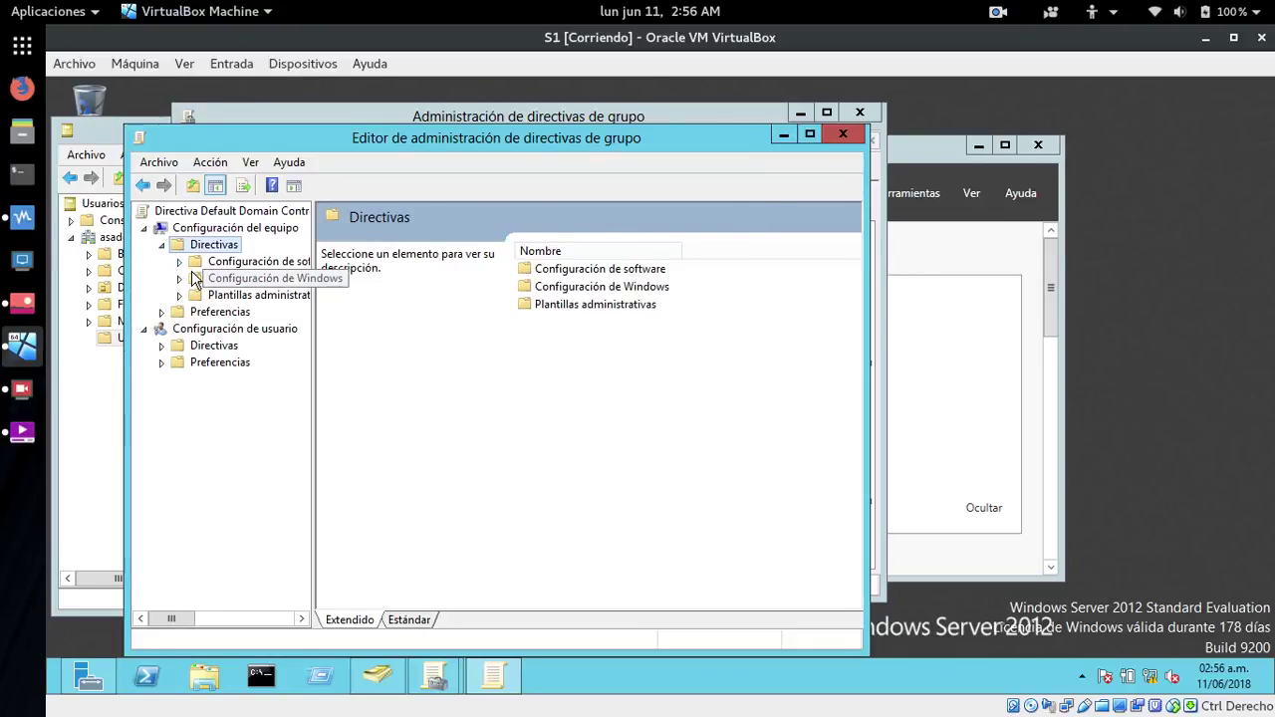
pyautogui.click(193, 282)
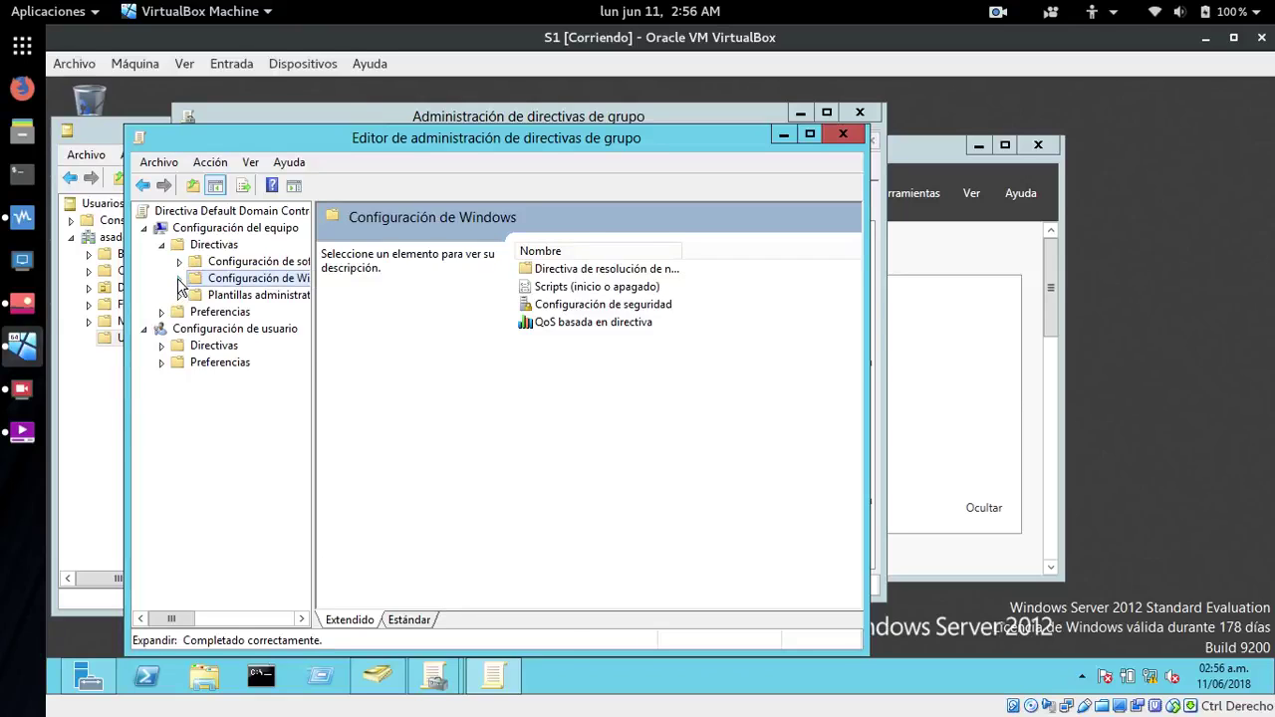
pyautogui.click(179, 280)
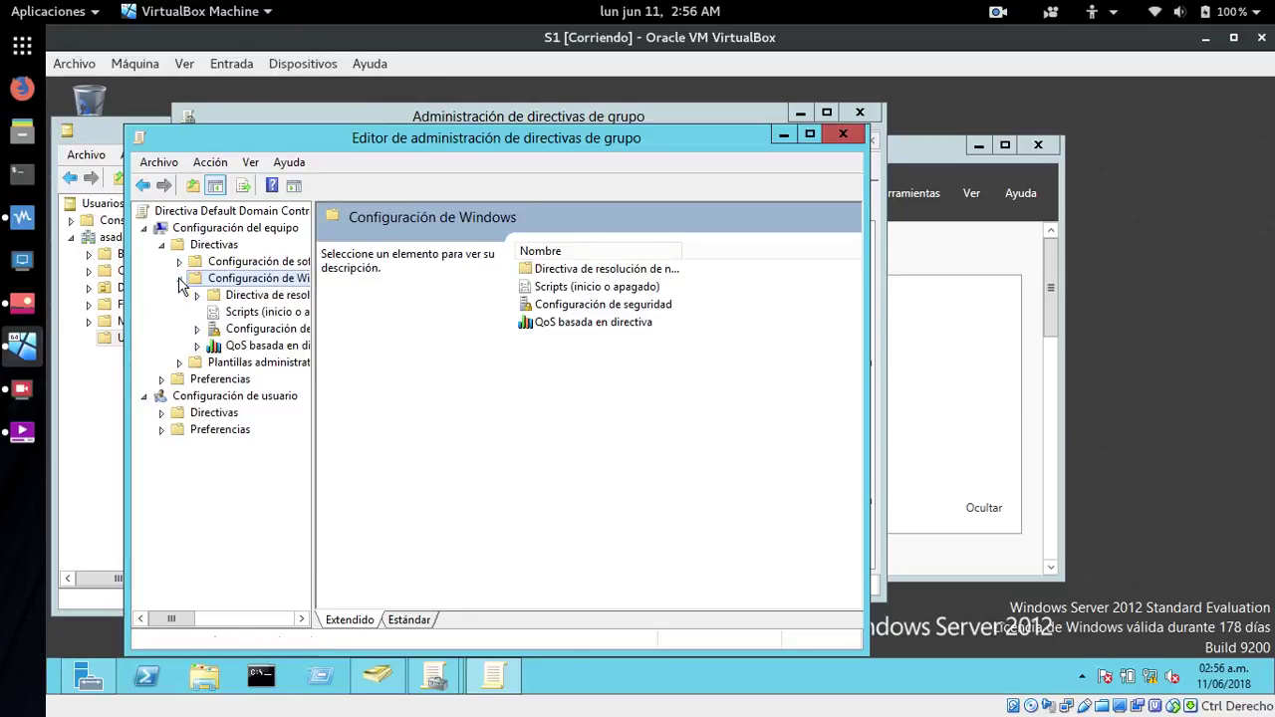
pyautogui.click(211, 331)
pyautogui.click(198, 330)
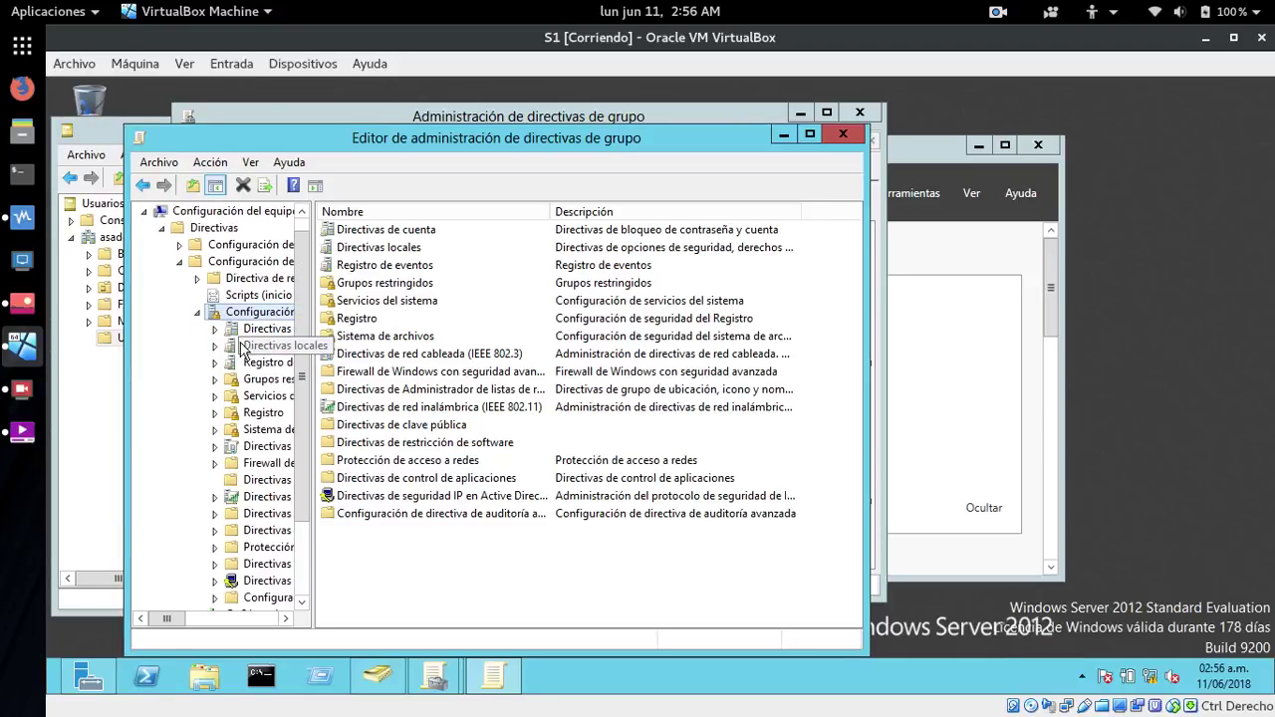
pyautogui.click(261, 345)
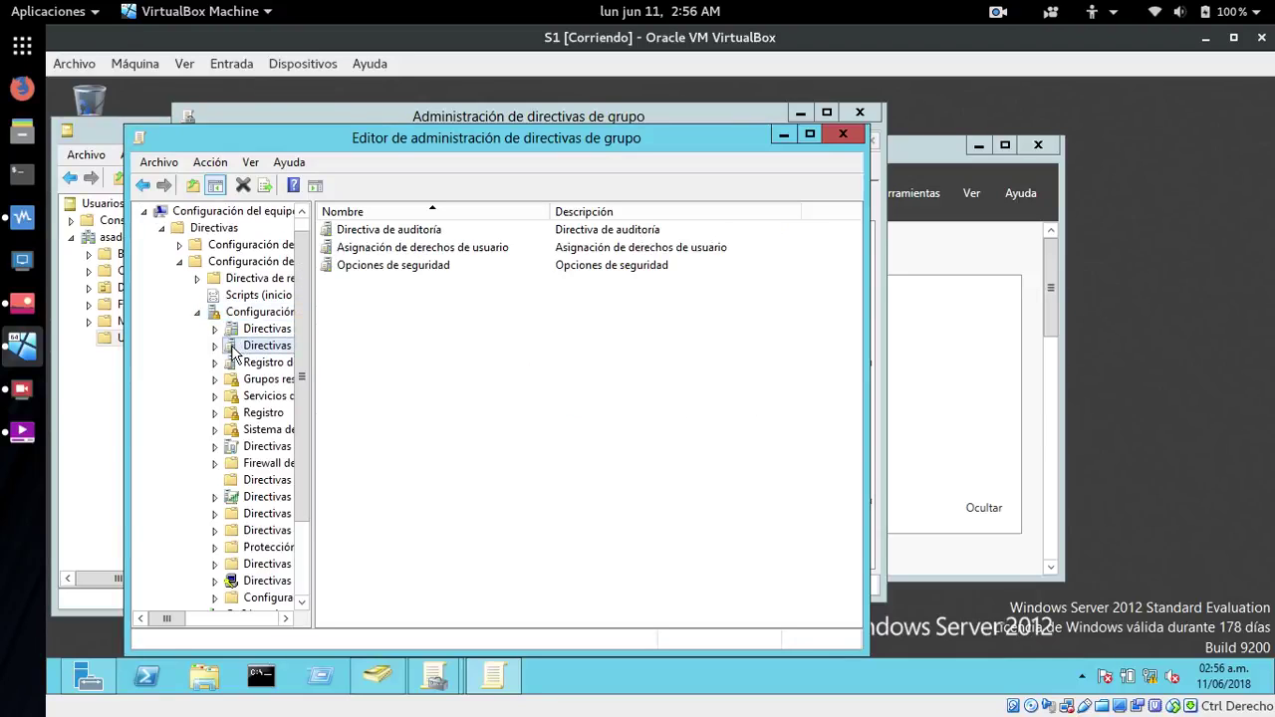
pyautogui.doubleClick(389, 251)
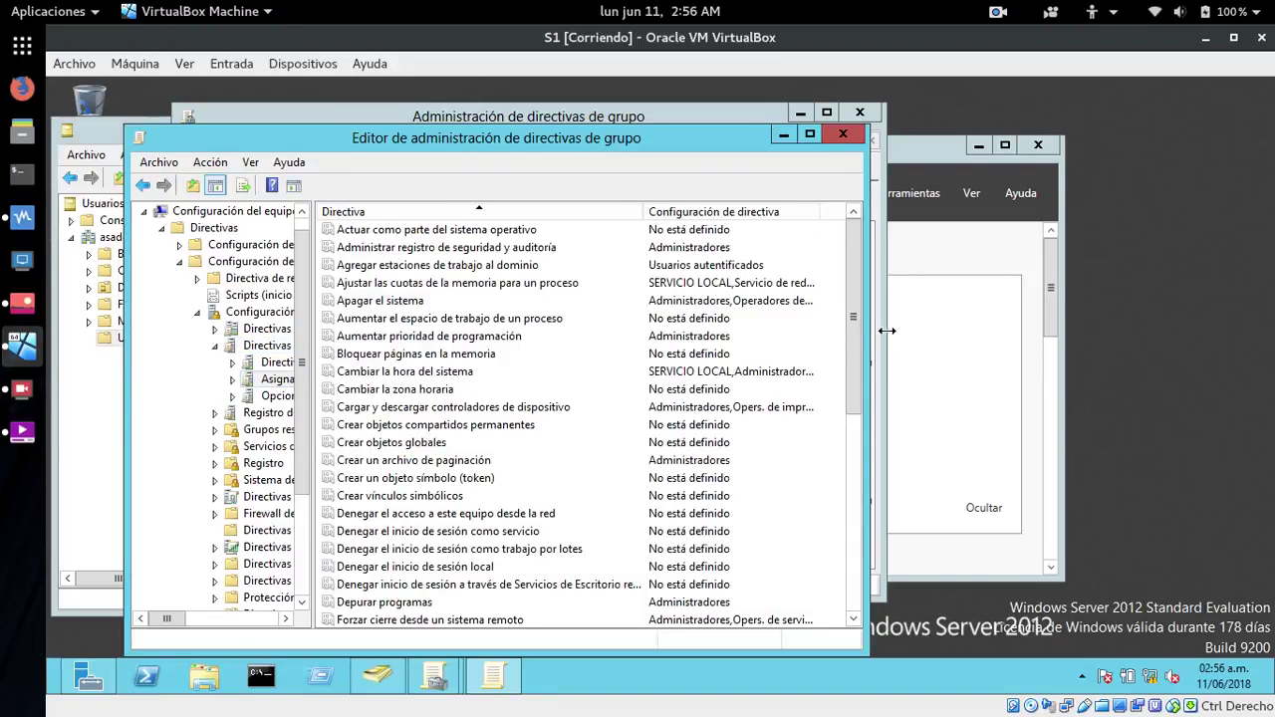
pyautogui.moveTo(855, 357)
pyautogui.mouseDown()
pyautogui.moveTo(850, 455)
pyautogui.moveTo(817, 602)
pyautogui.mouseUp()
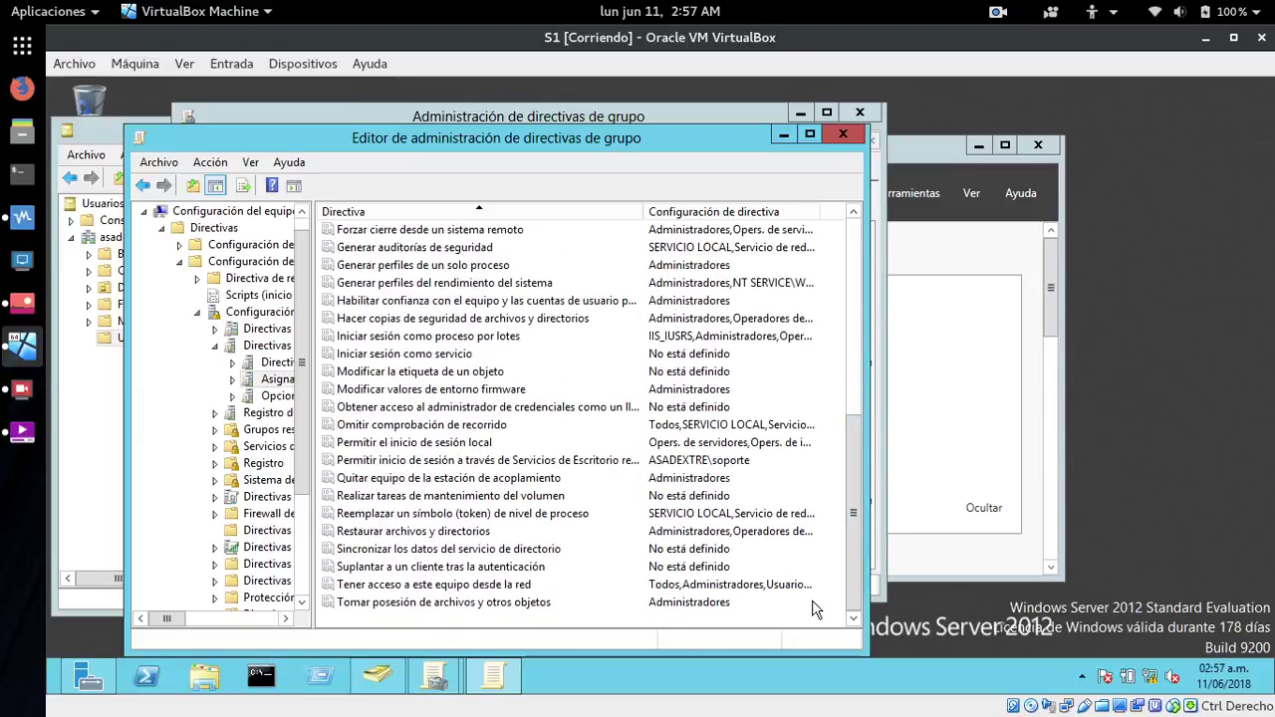
# - Add domain user raul to the Permitir el inicio de sesión local right and apply it
pyautogui.click(382, 445)
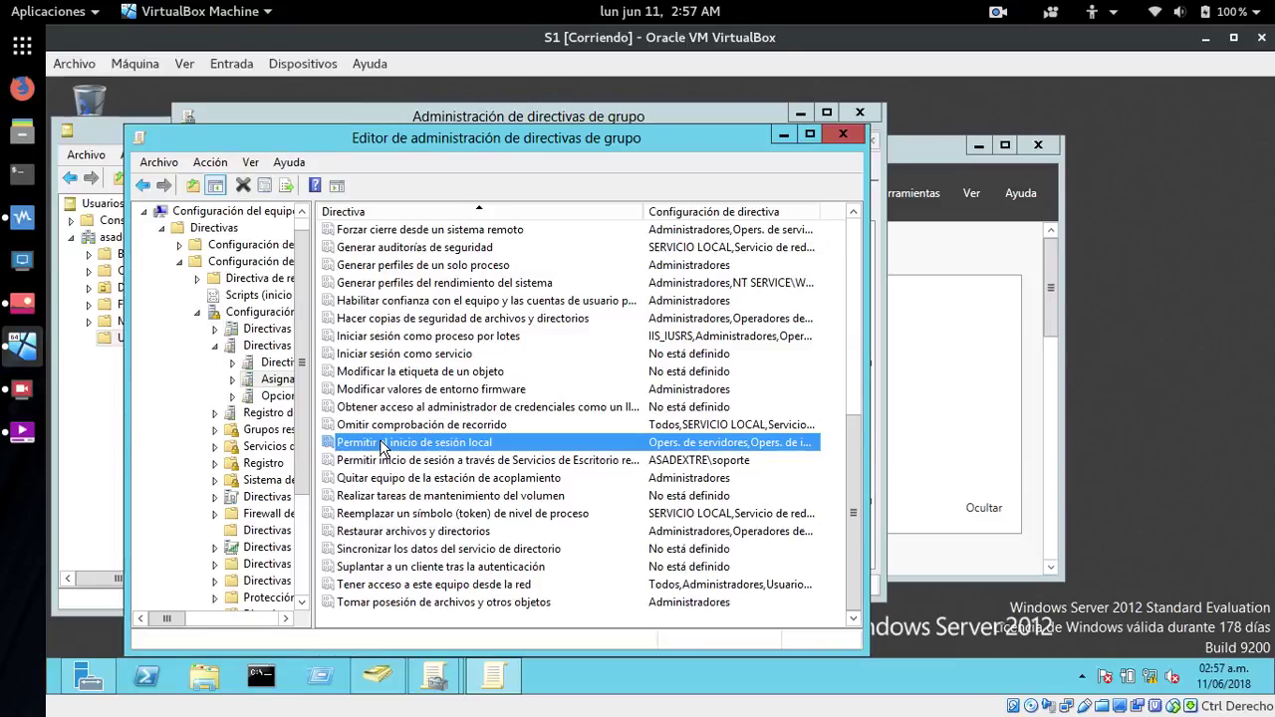
pyautogui.doubleClick(382, 445)
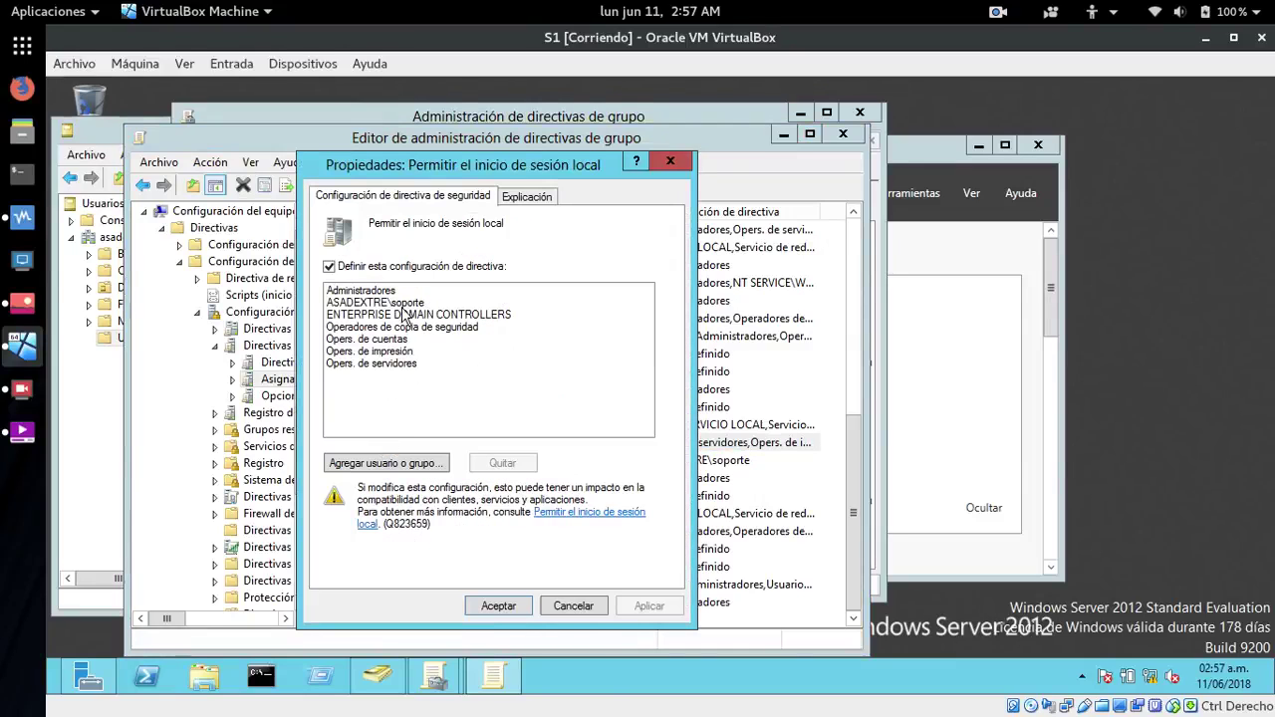
pyautogui.click(396, 464)
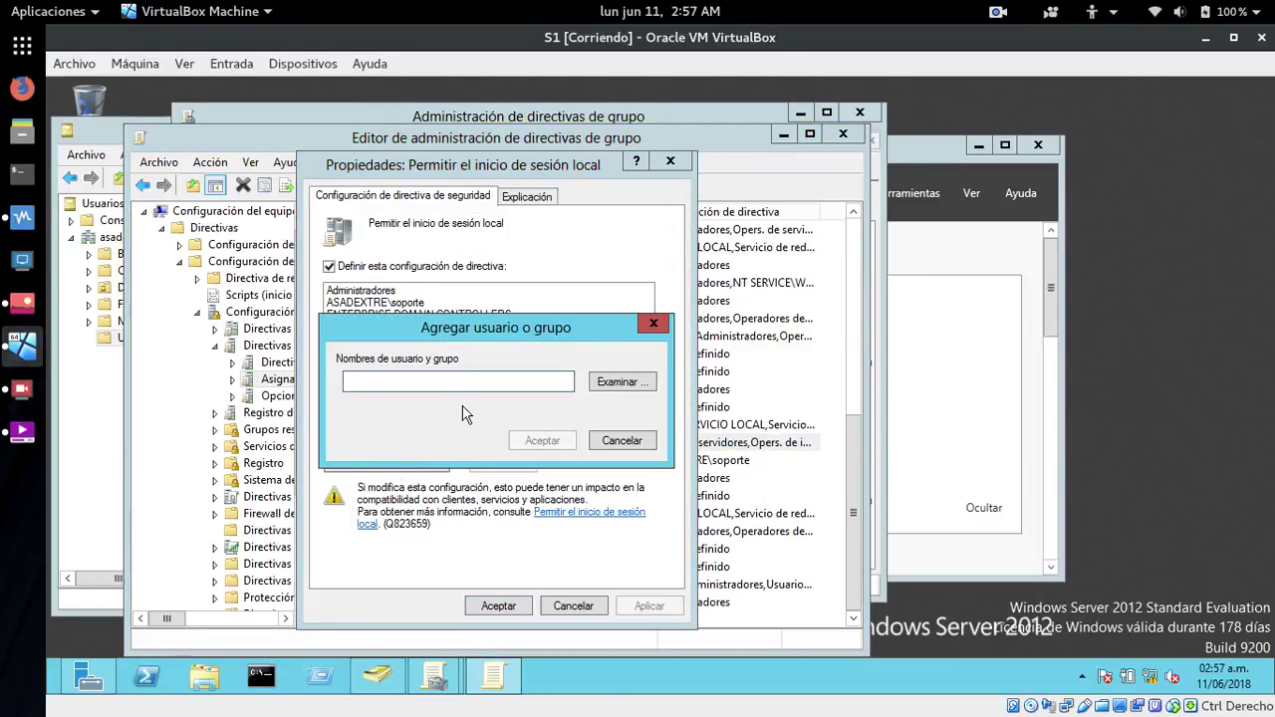
pyautogui.click(620, 385)
pyautogui.write('raul')
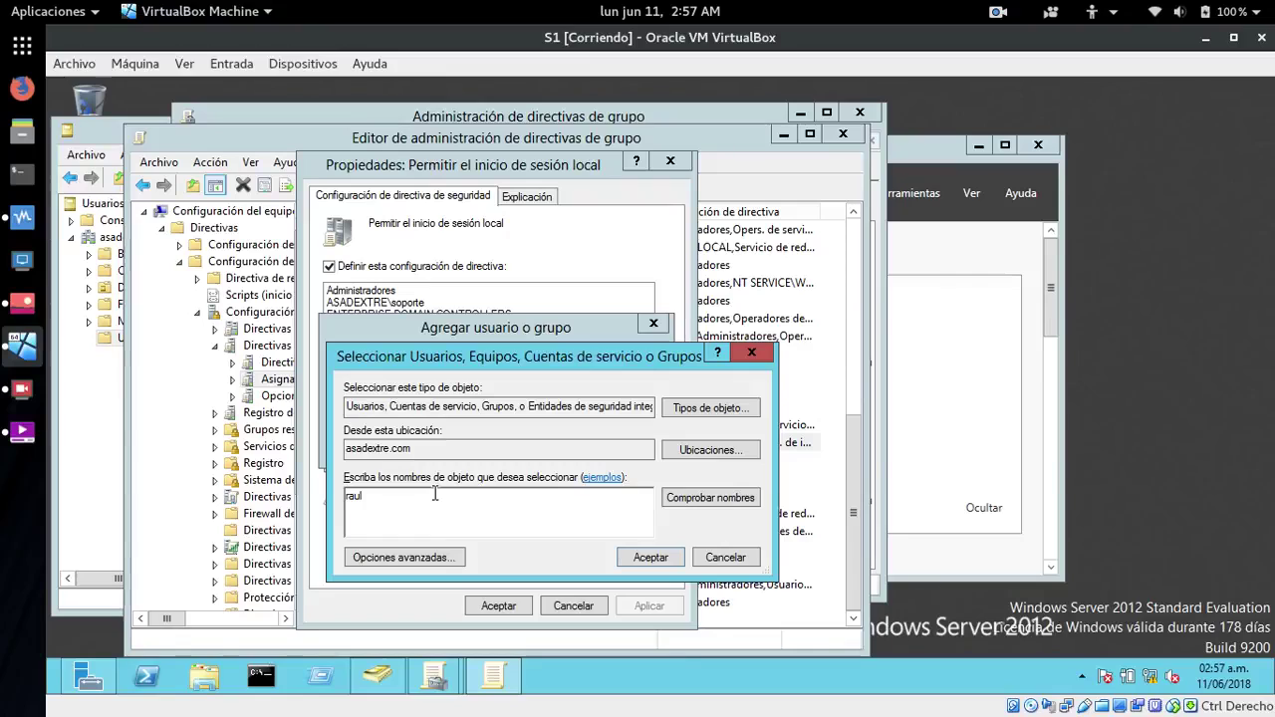
pyautogui.click(702, 503)
pyautogui.click(650, 559)
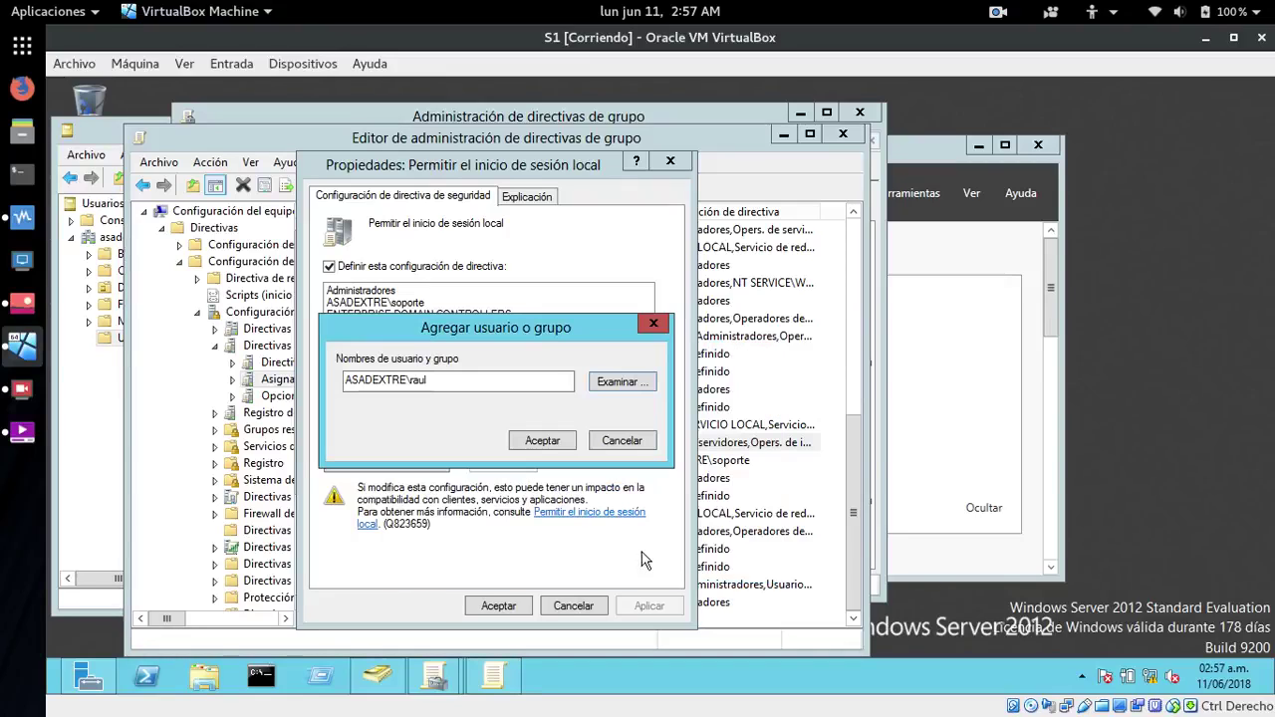
pyautogui.click(527, 444)
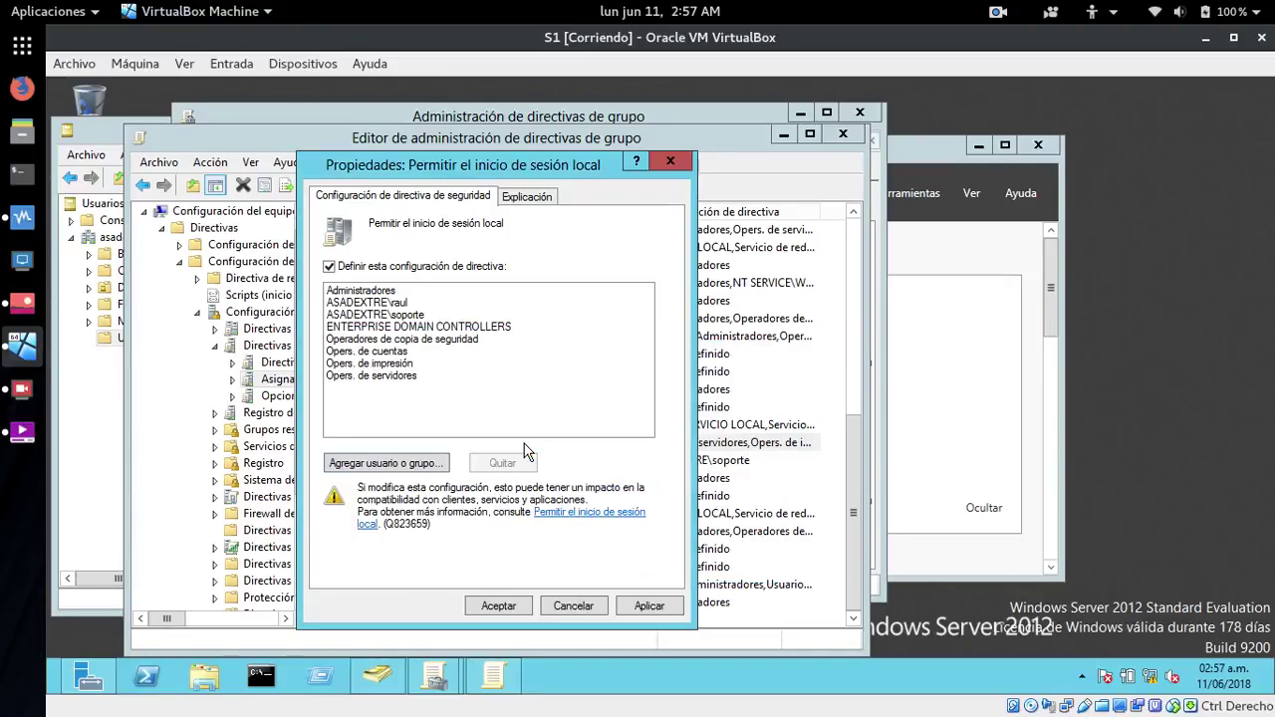
pyautogui.click(374, 304)
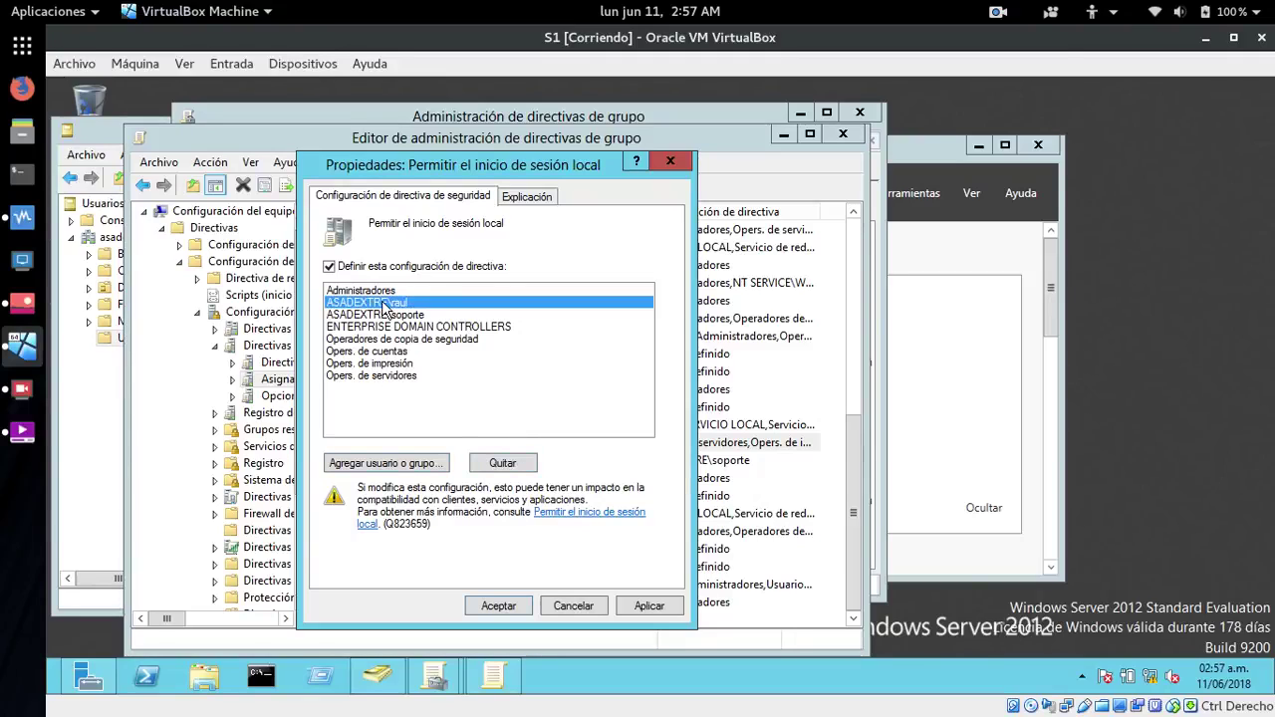
pyautogui.click(660, 610)
pyautogui.click(511, 608)
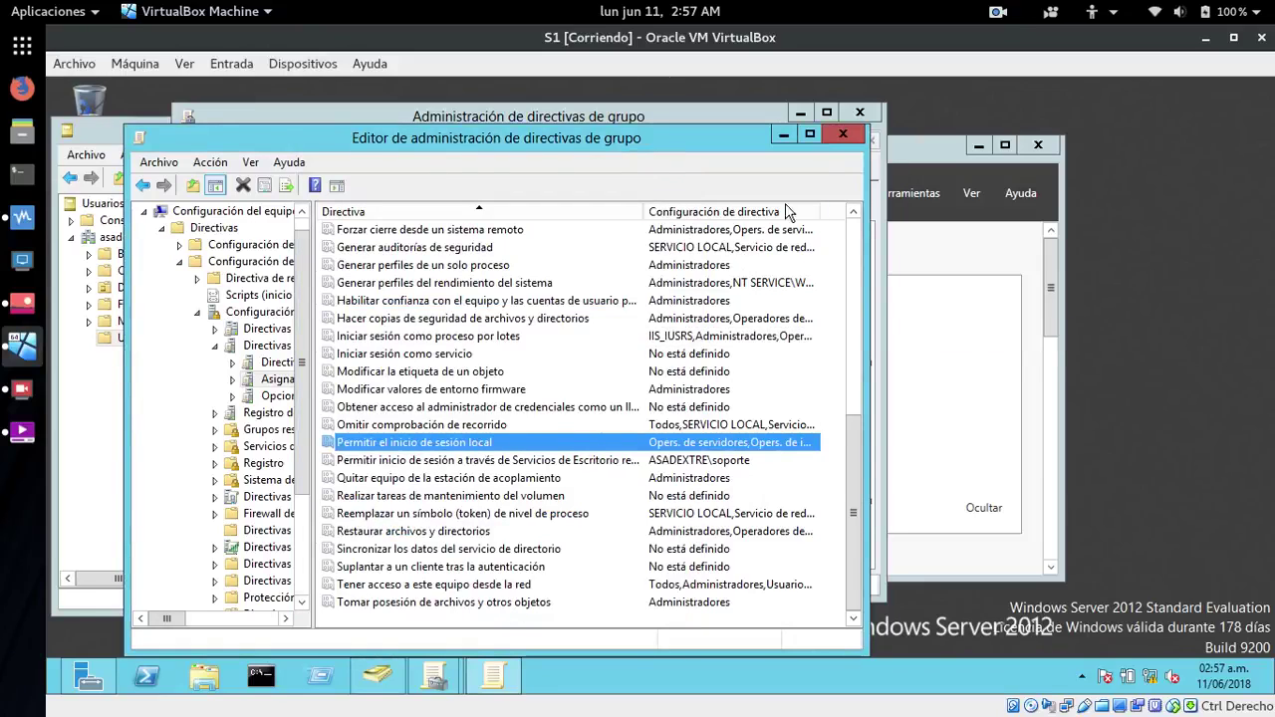
# - Close the Group Policy editor, Group Policy Management and Active Directory Users and Computers windows
pyautogui.click(842, 134)
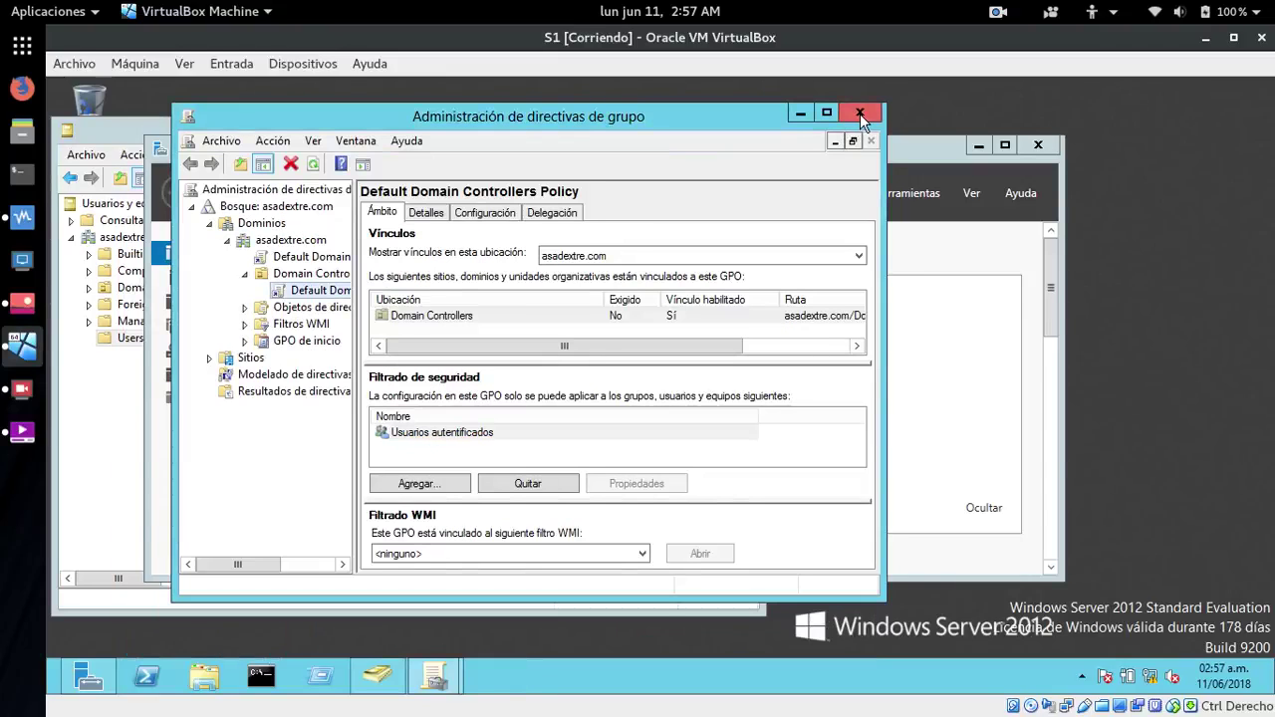
pyautogui.click(859, 113)
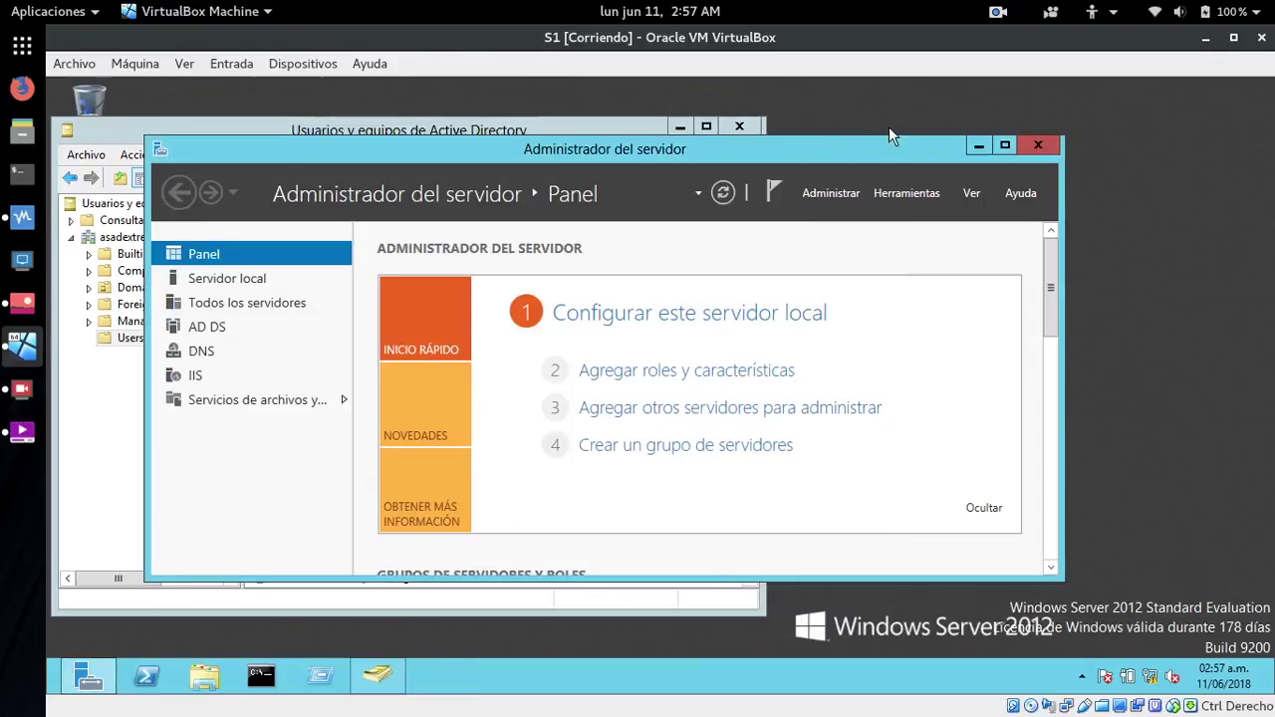
pyautogui.click(118, 129)
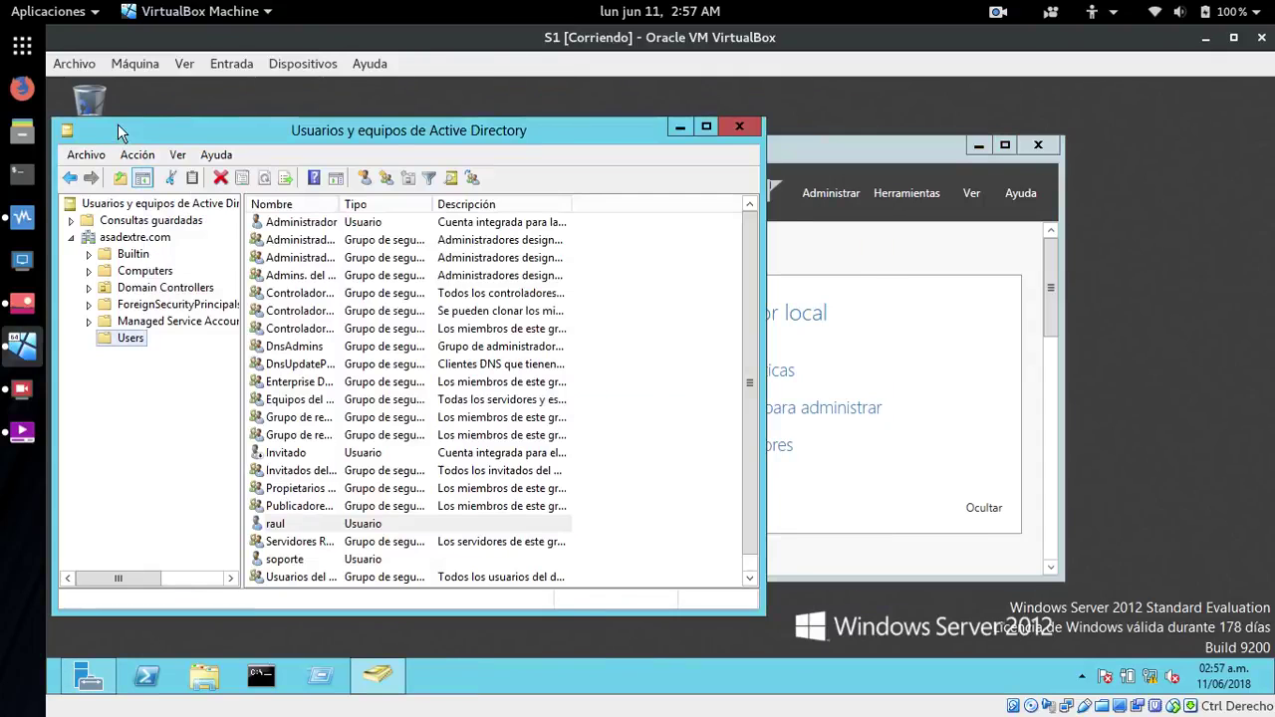
pyautogui.click(739, 127)
pyautogui.moveTo(605, 147); pyautogui.dragTo(617, 124)
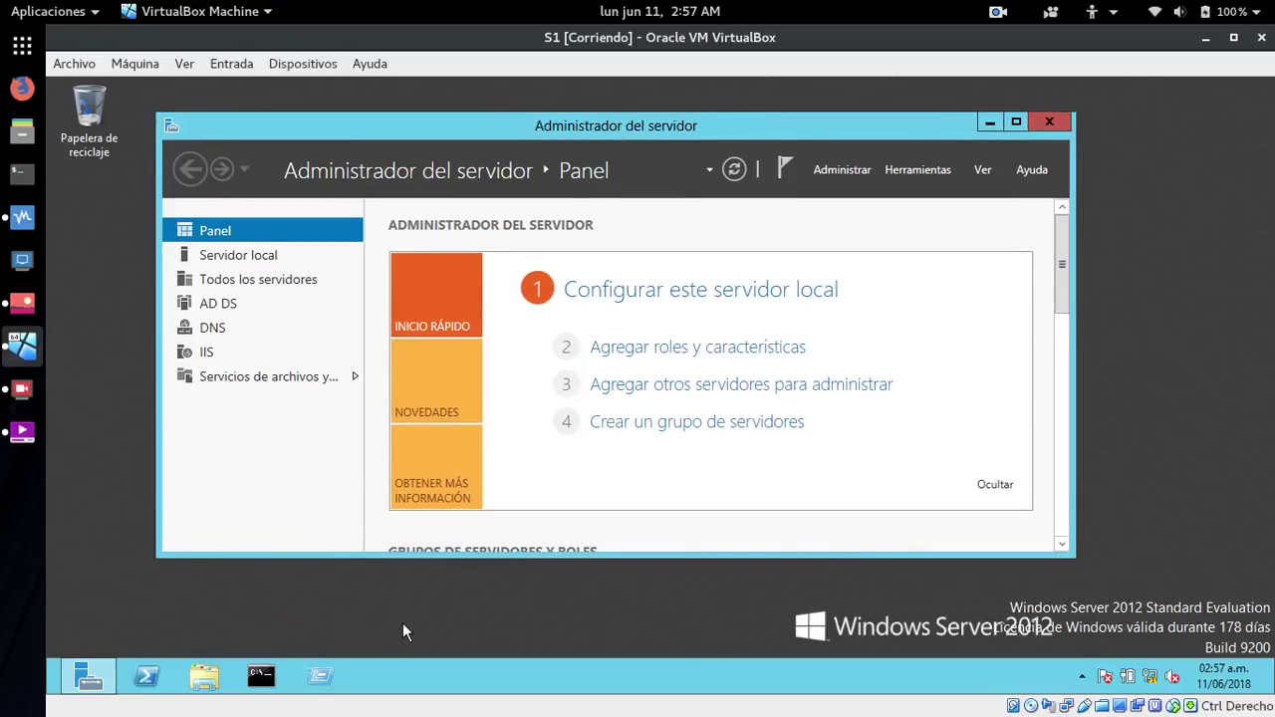
# - Create a new folder named RaulCarpeta on Disco local (C:)
pyautogui.click(204, 678)
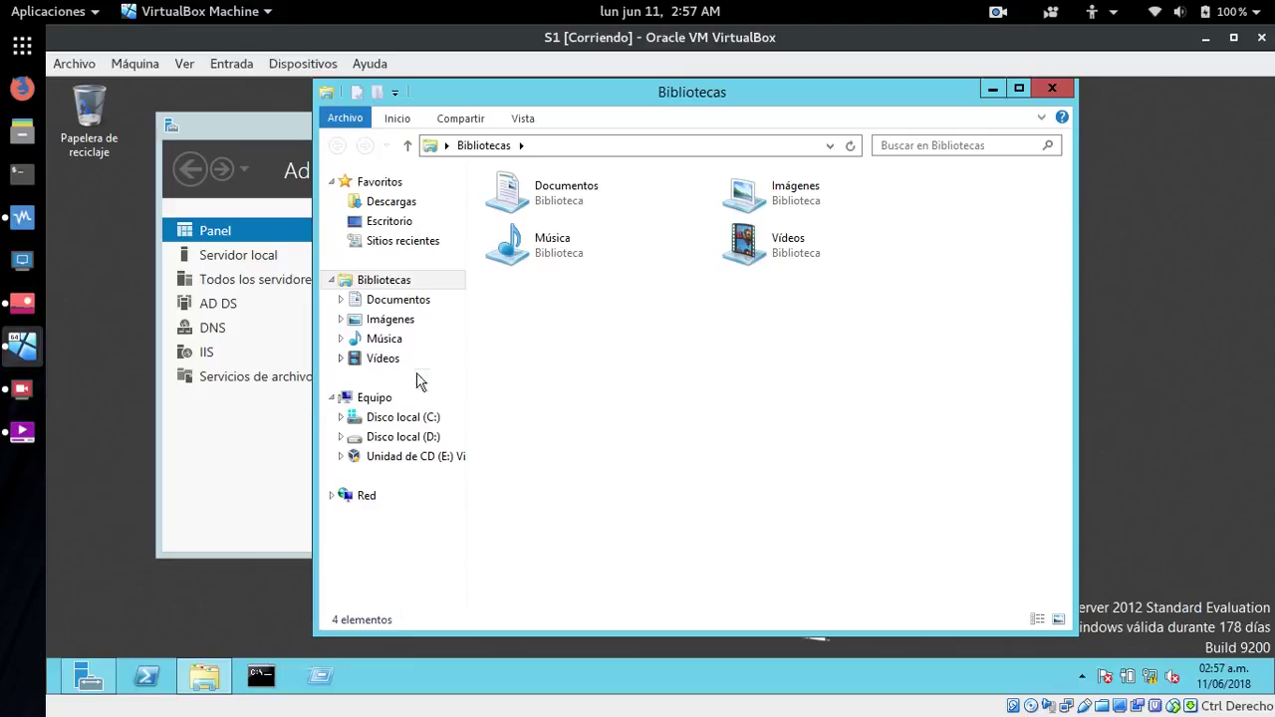
pyautogui.click(385, 425)
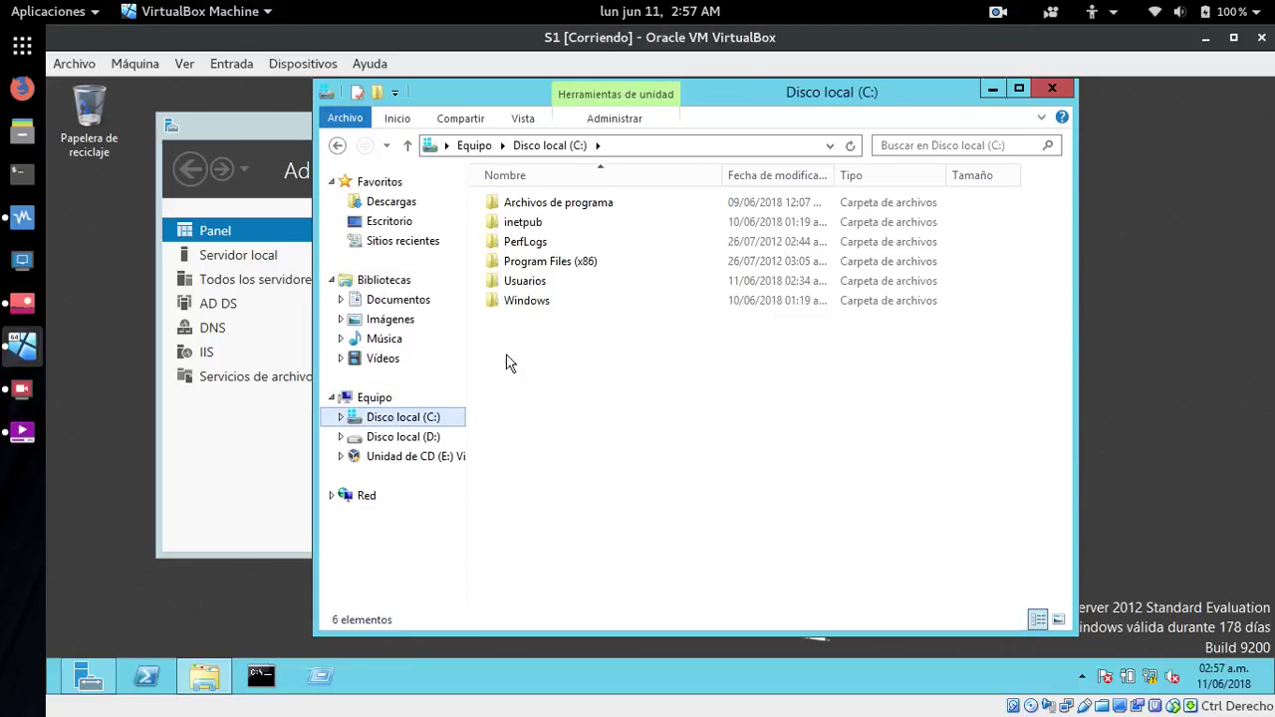
pyautogui.rightClick(578, 392)
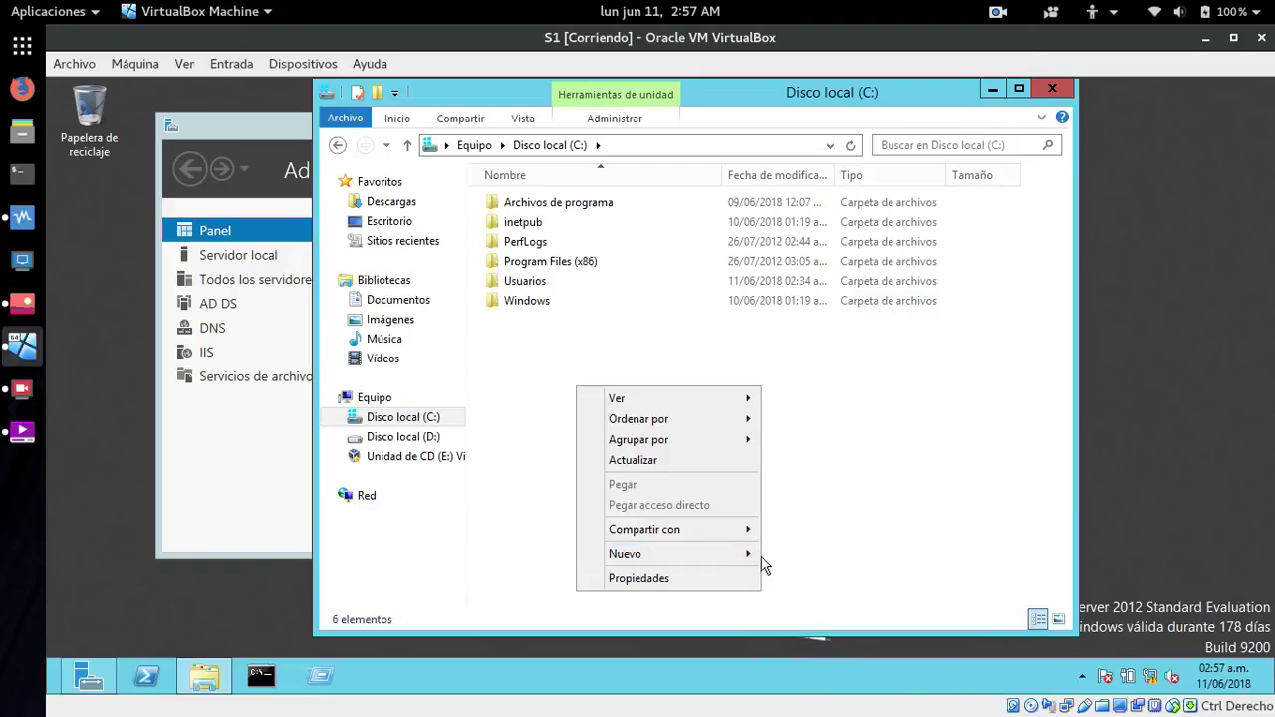
pyautogui.moveTo(743, 560)
pyautogui.click(808, 559)
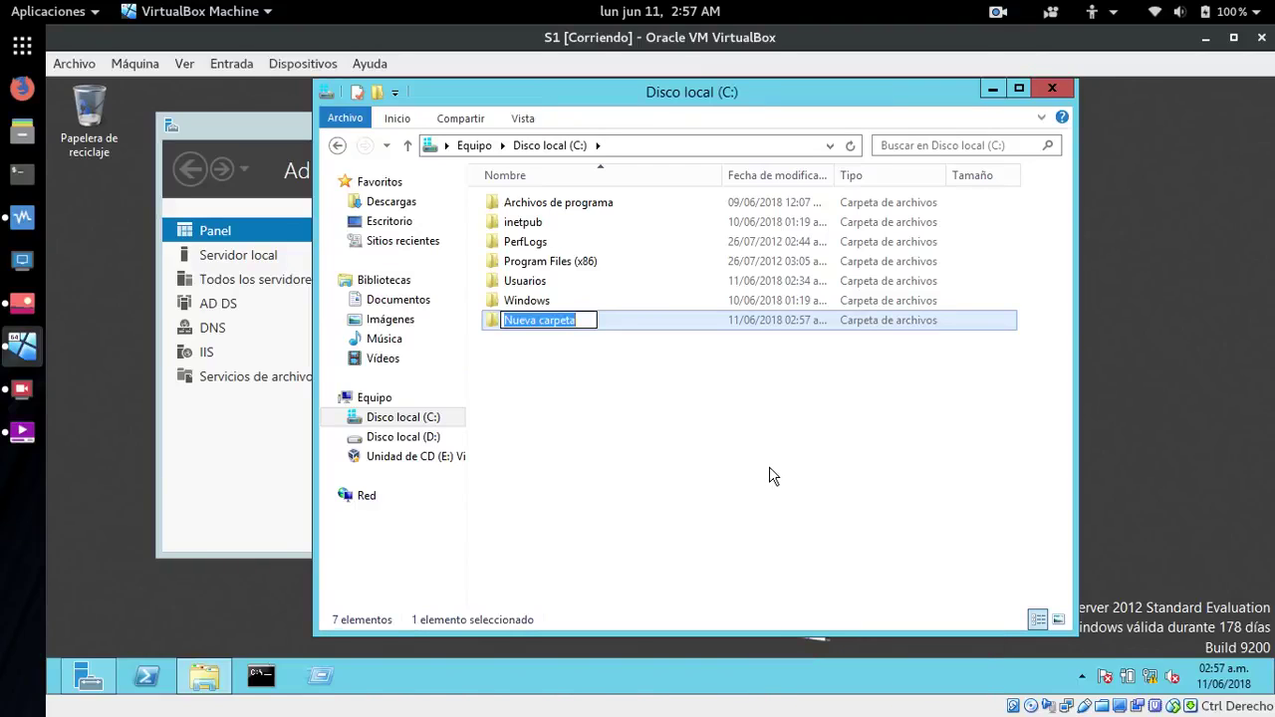
pyautogui.write('RaulCarpet')
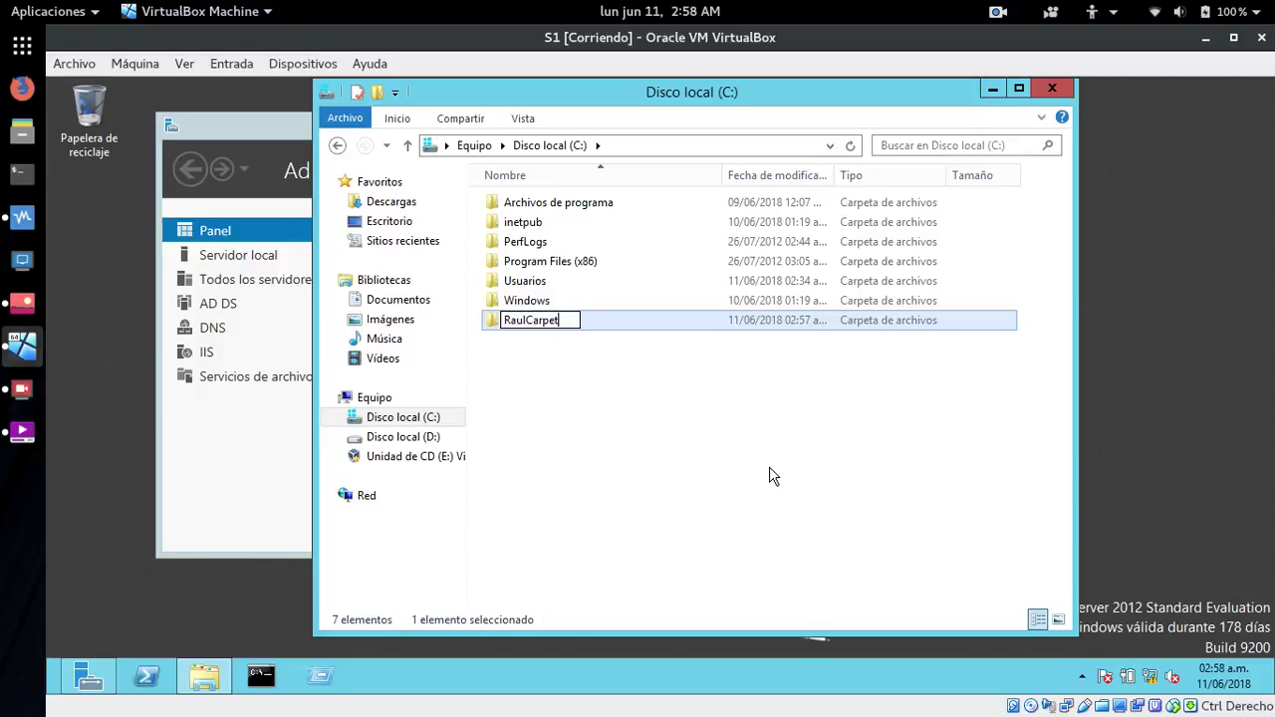
pyautogui.press('Return')
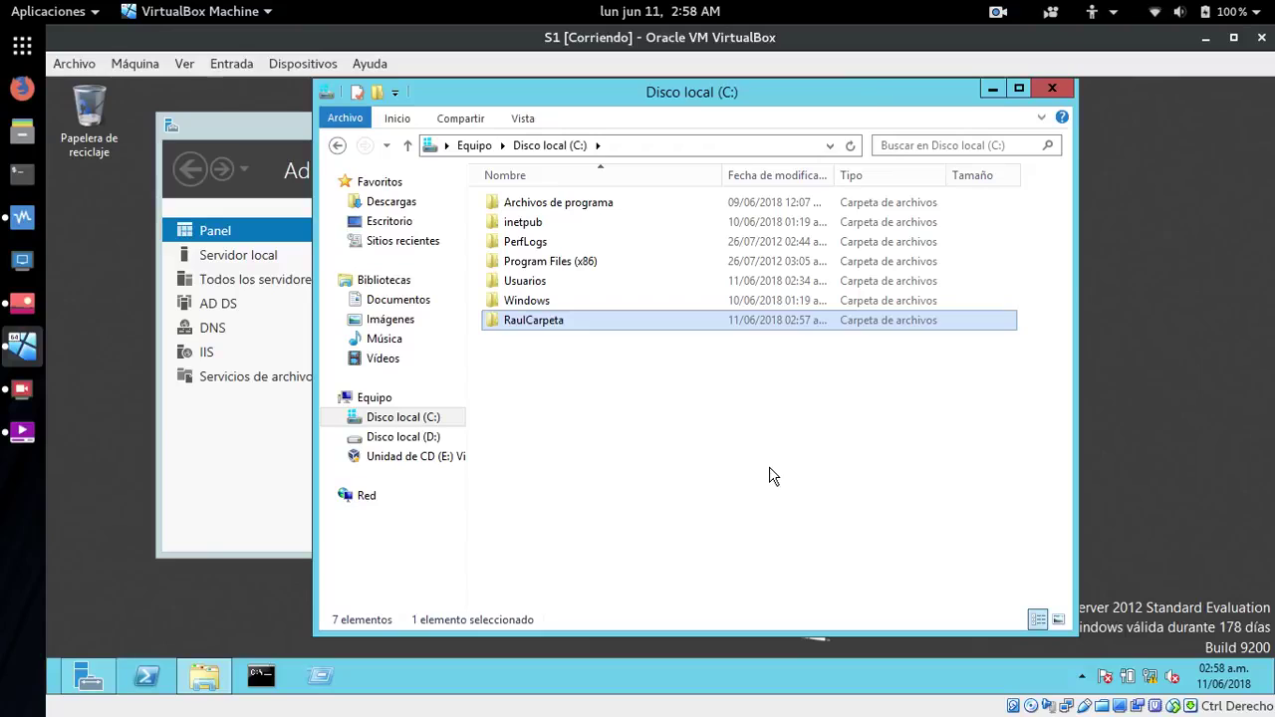
pyautogui.click(769, 475)
pyautogui.rightClick(517, 322)
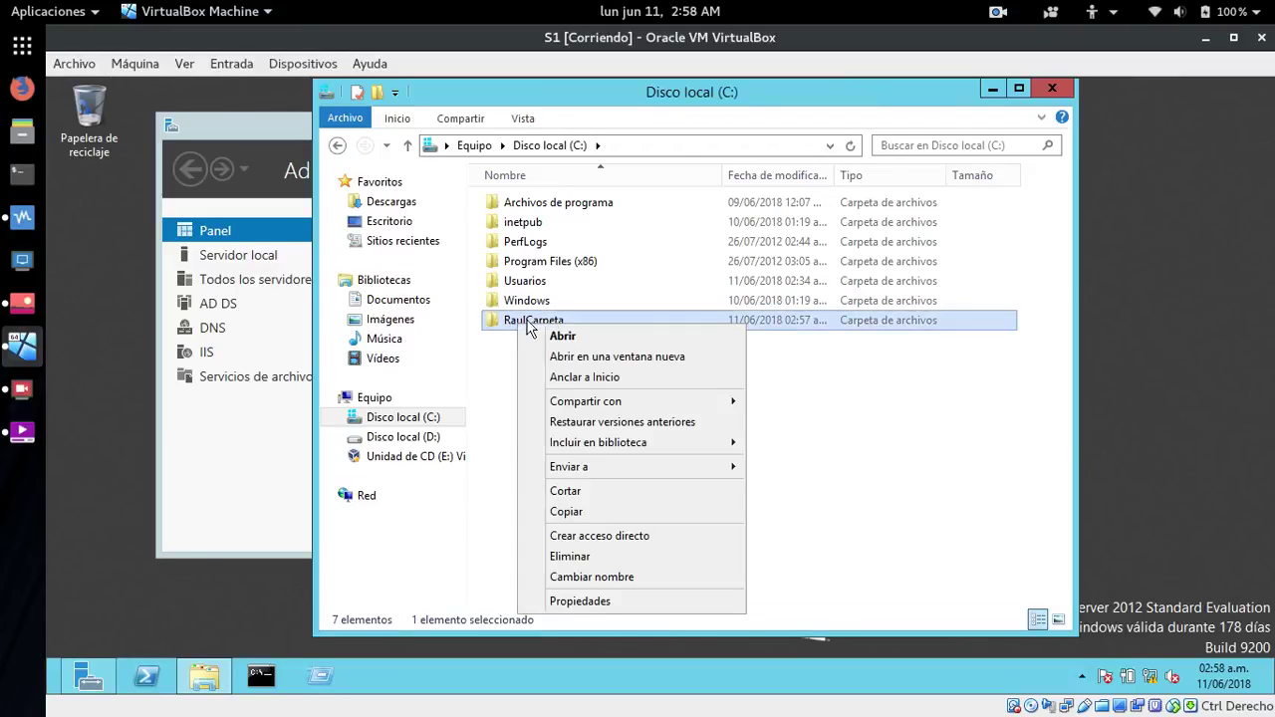
# - Add domain user raul to RaulCarpeta's Seguridad permission list
pyautogui.click(570, 601)
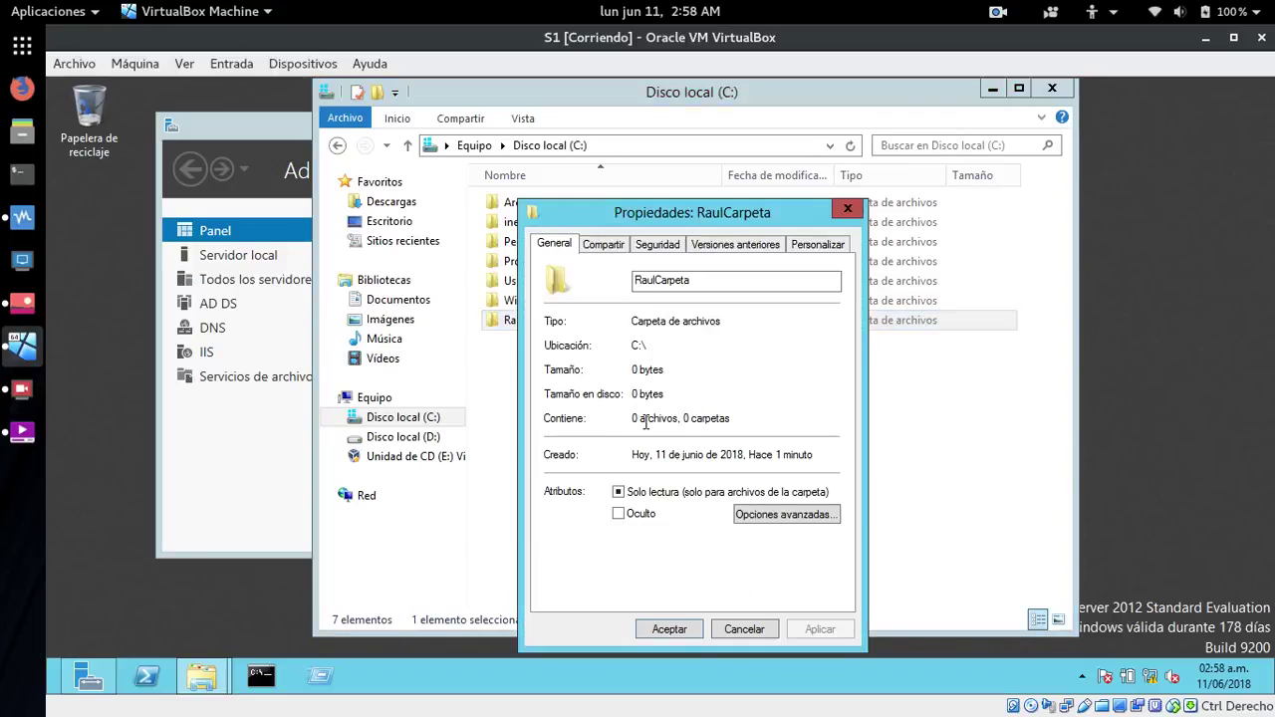
pyautogui.click(613, 249)
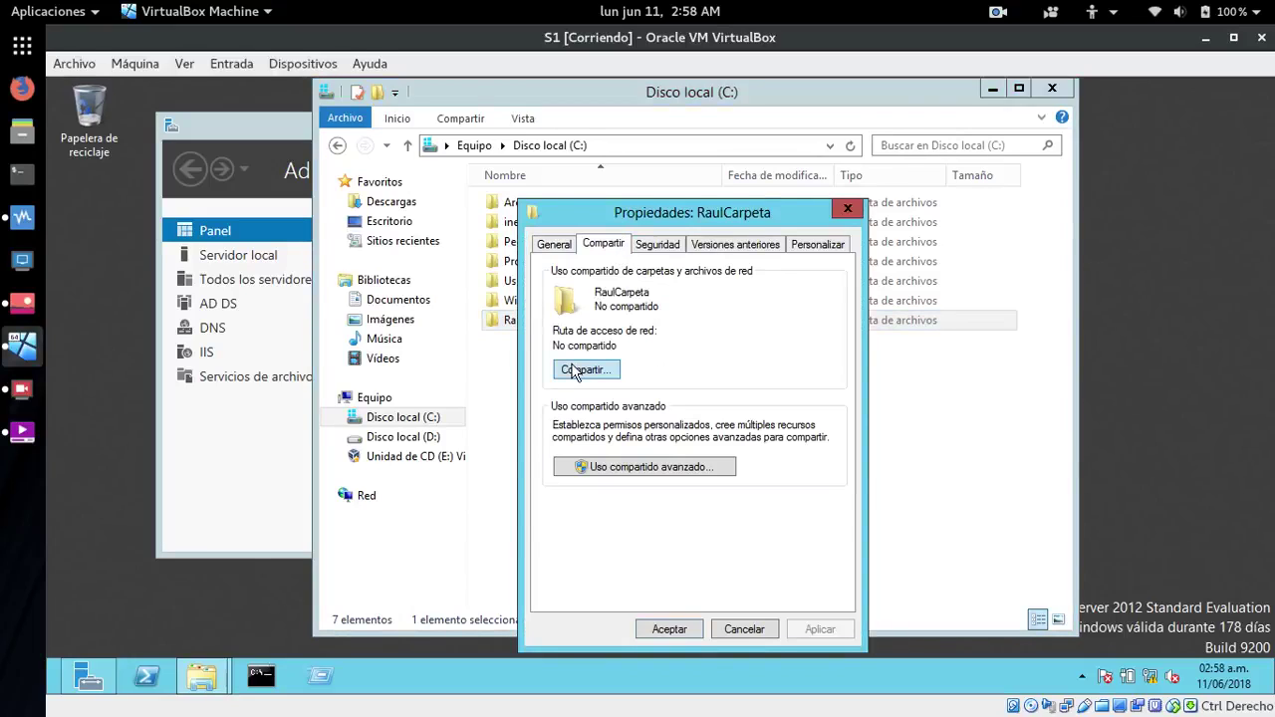
pyautogui.click(659, 245)
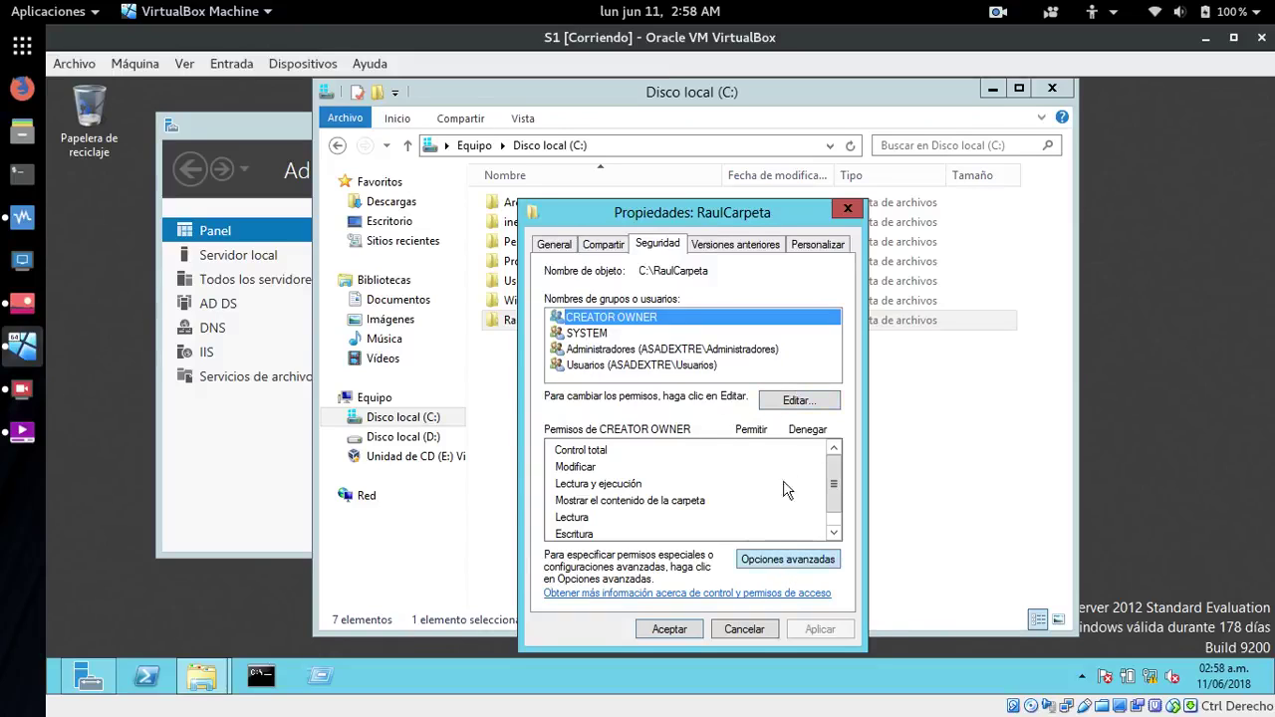
pyautogui.click(790, 406)
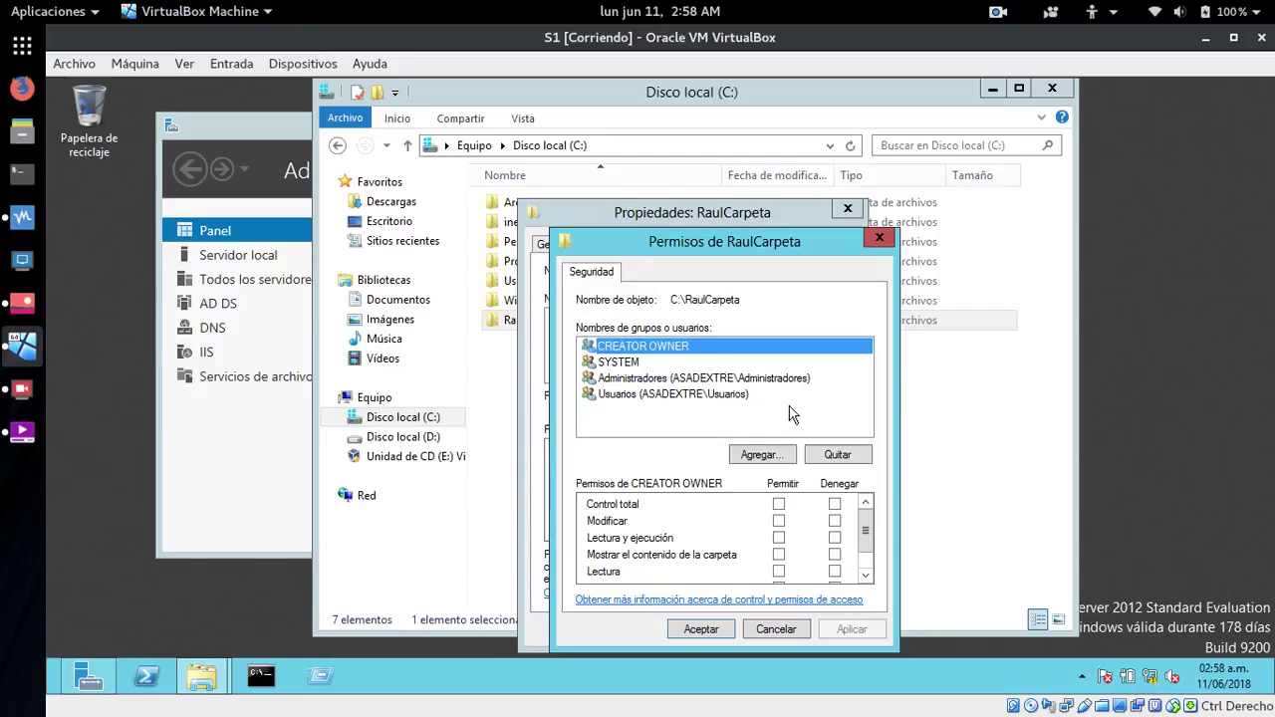
pyautogui.click(754, 456)
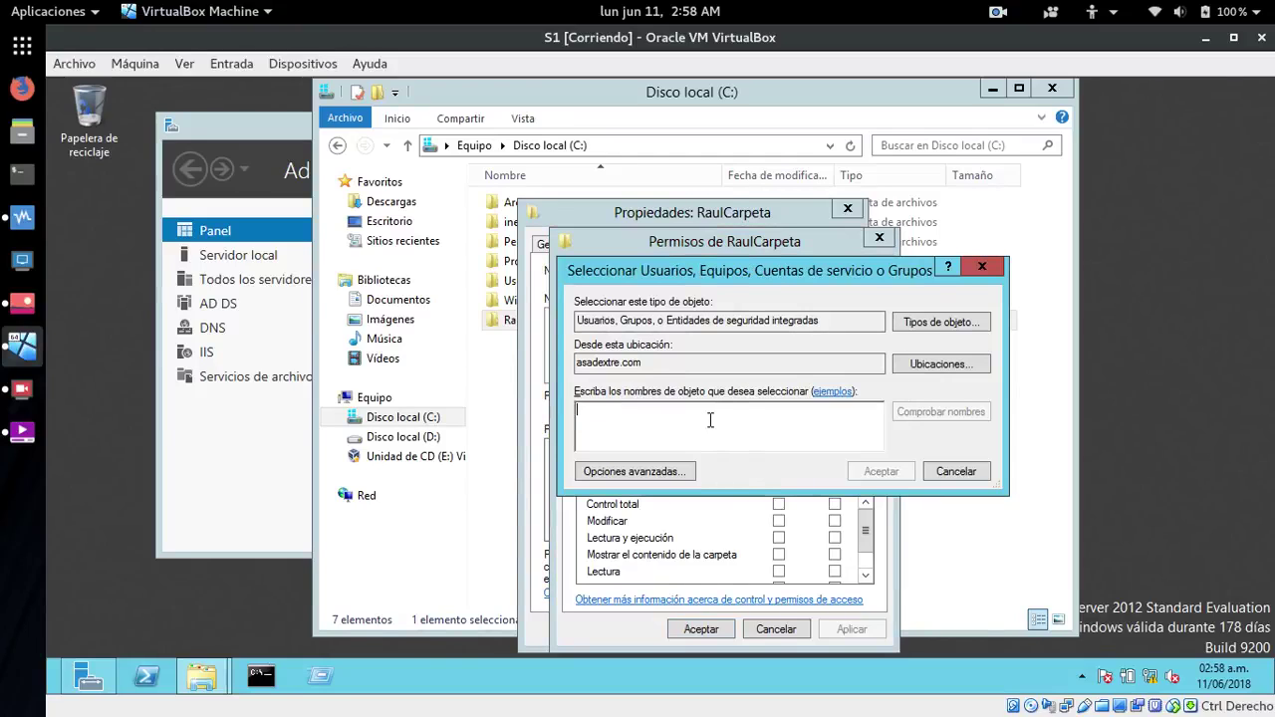
pyautogui.write('raul')
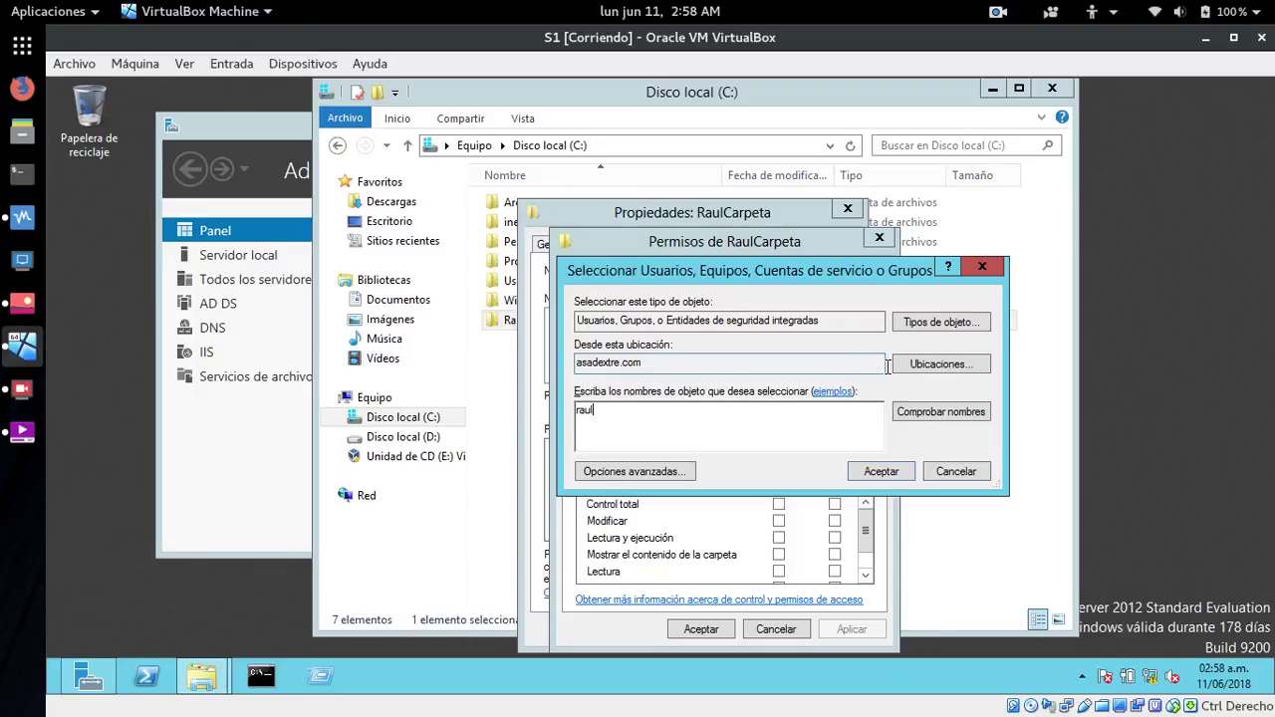
pyautogui.click(930, 410)
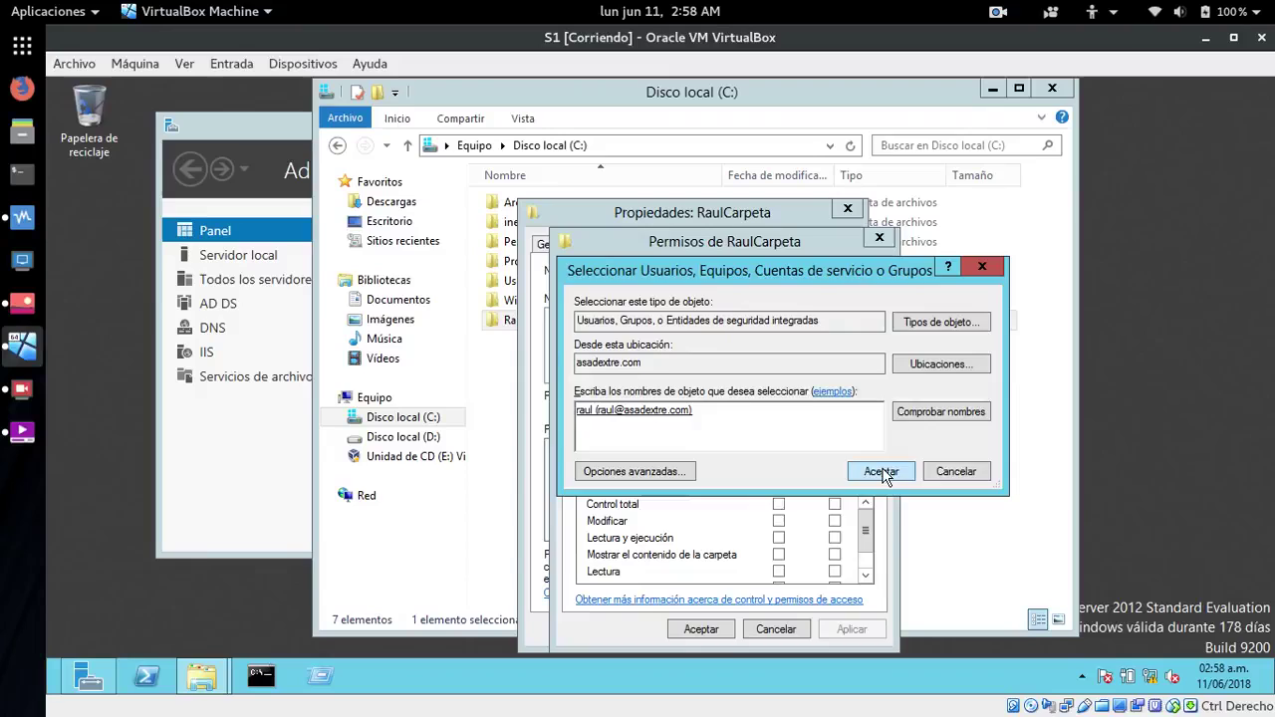
pyautogui.click(881, 471)
# - Allow raul Modificar on RaulCarpeta and apply the permission change
pyautogui.click(648, 396)
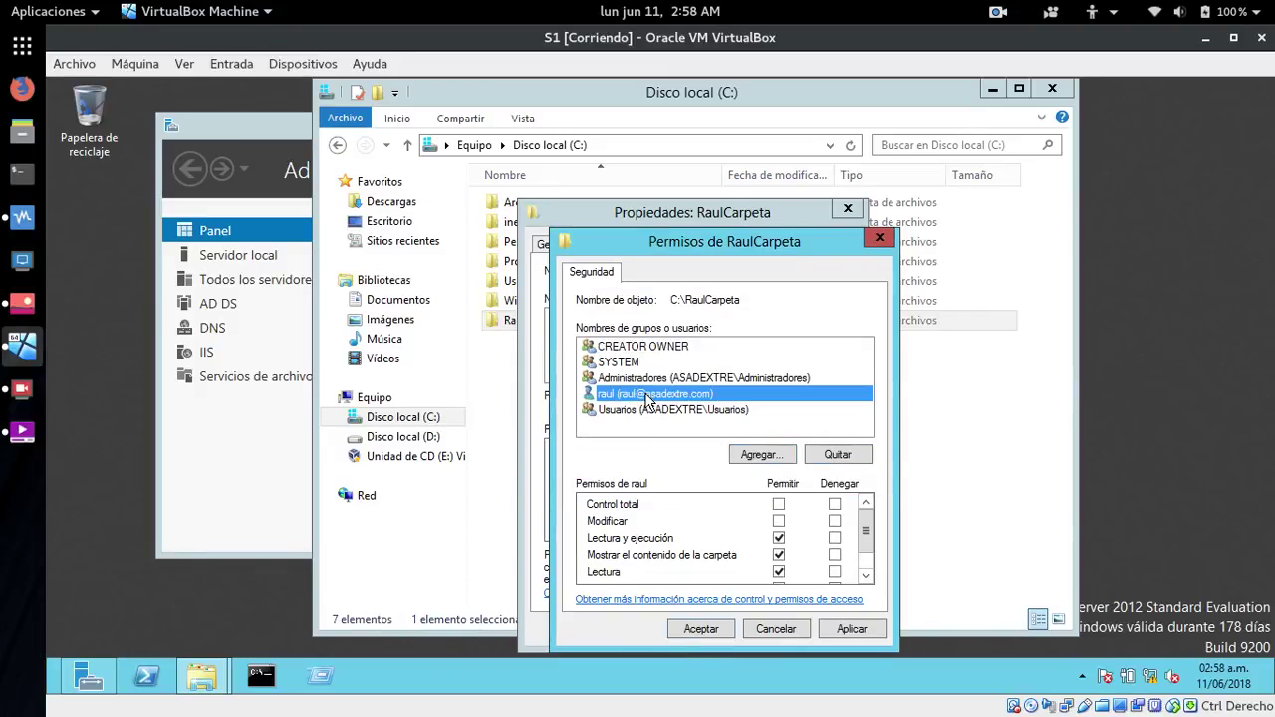
pyautogui.moveTo(709, 254); pyautogui.dragTo(789, 172)
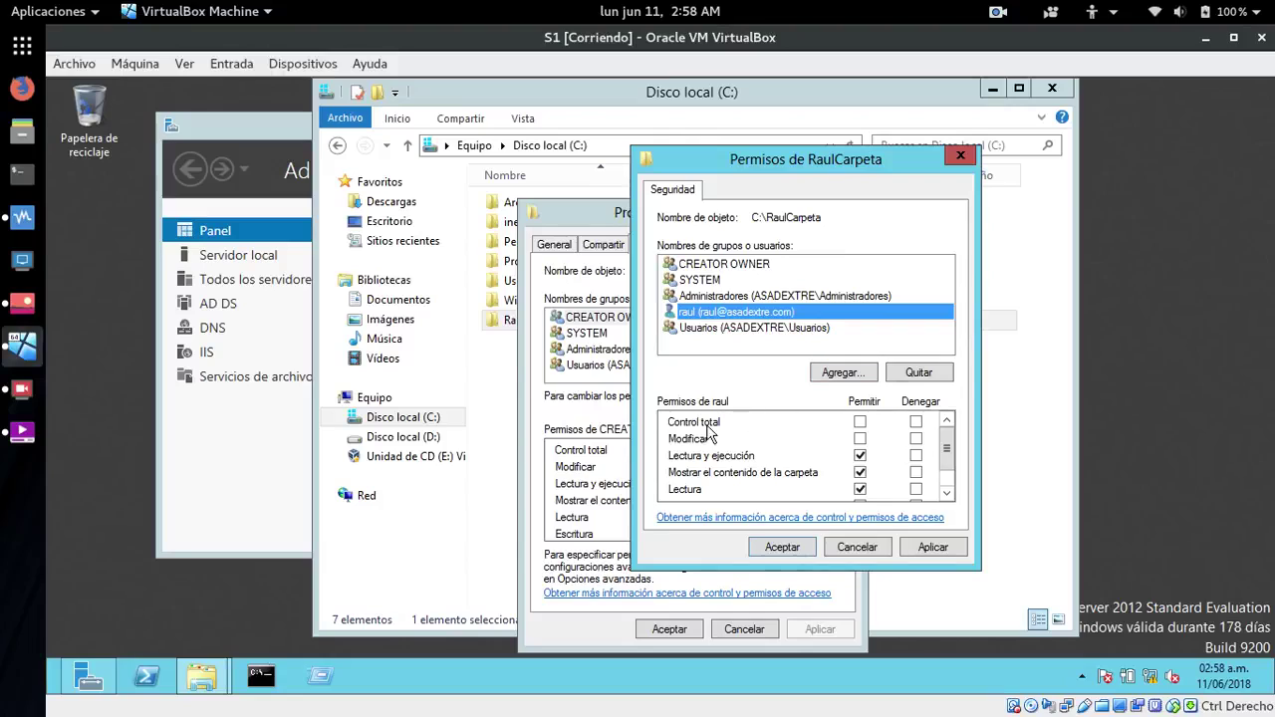
pyautogui.click(858, 440)
pyautogui.click(948, 493)
pyautogui.click(948, 493)
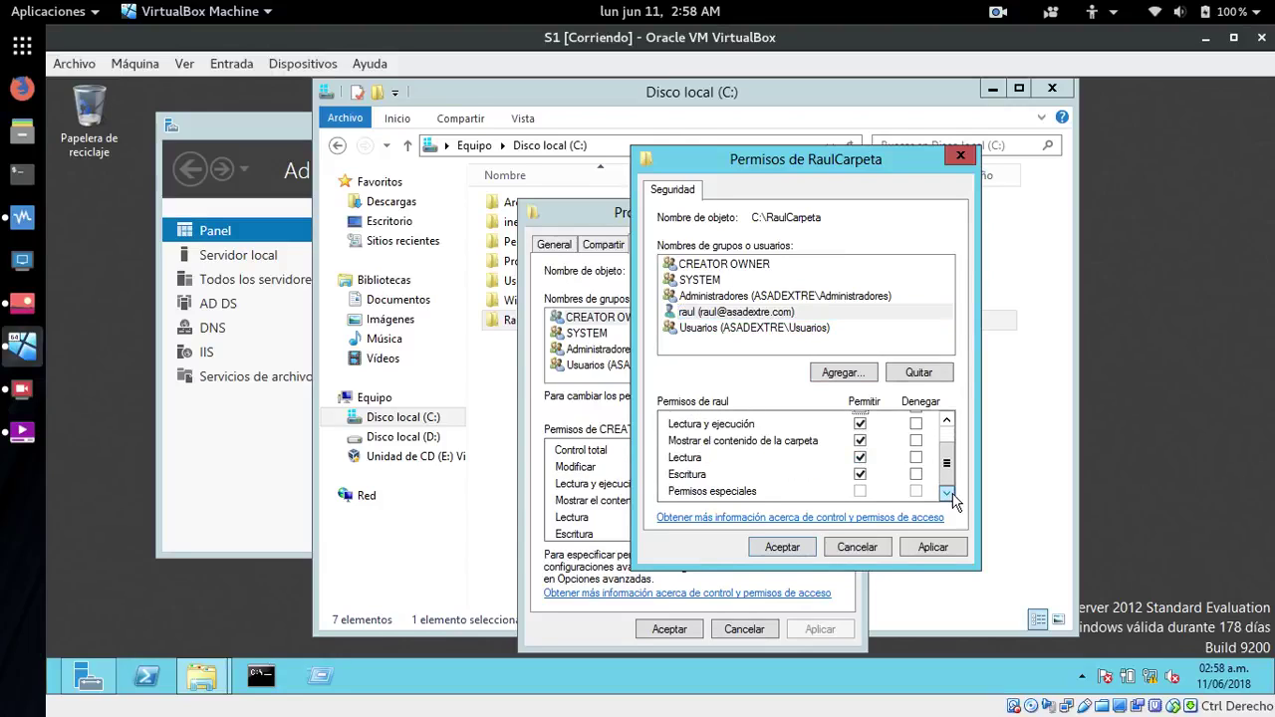
pyautogui.click(946, 423)
pyautogui.click(946, 422)
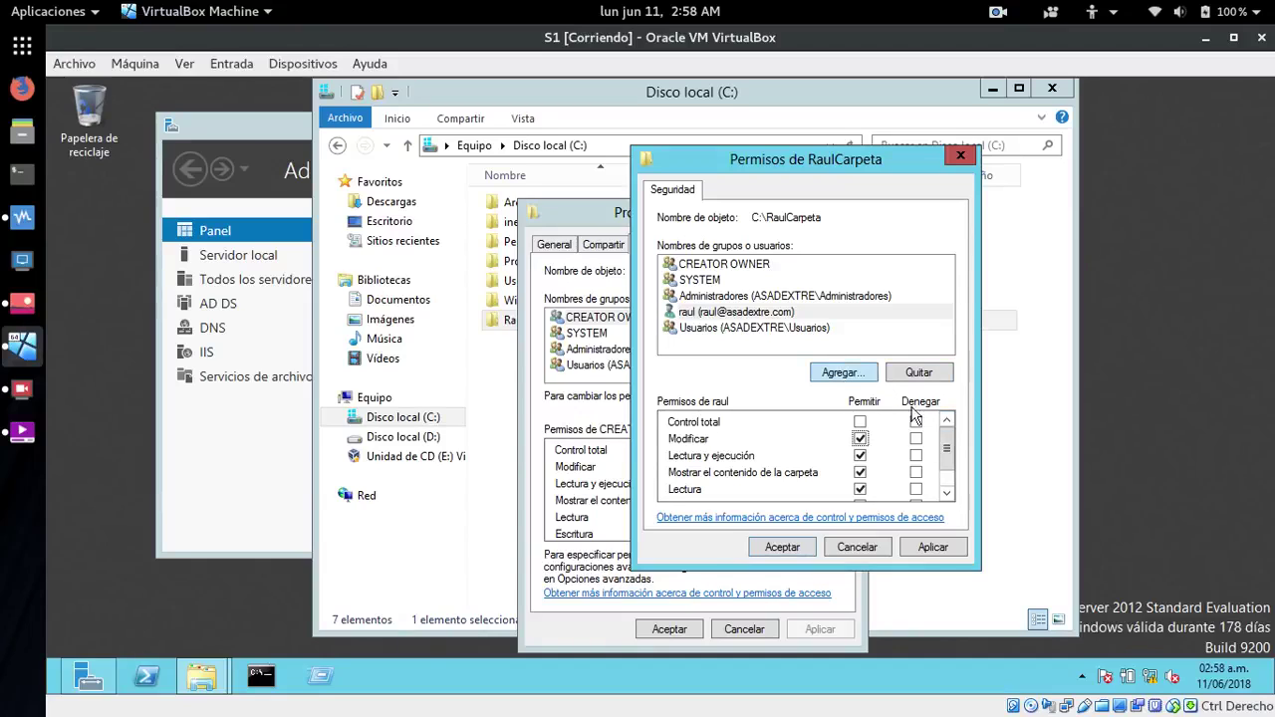
pyautogui.click(717, 317)
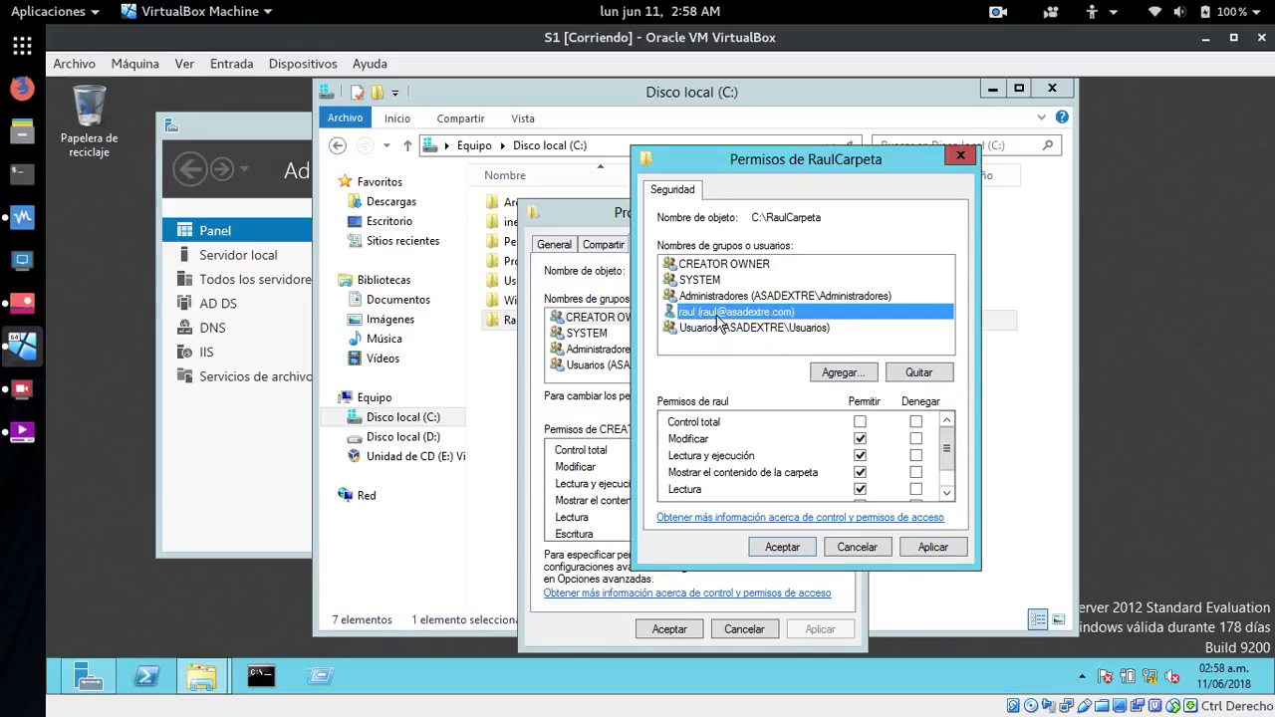
pyautogui.click(934, 547)
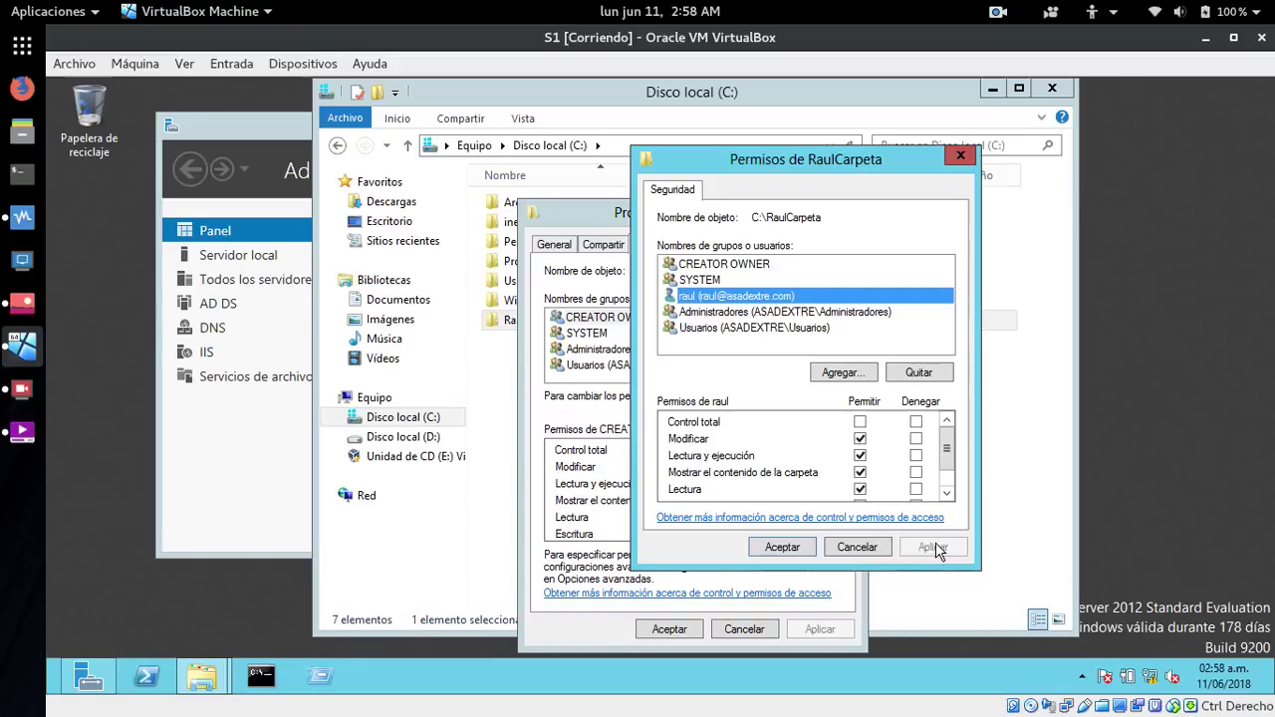
pyautogui.click(783, 545)
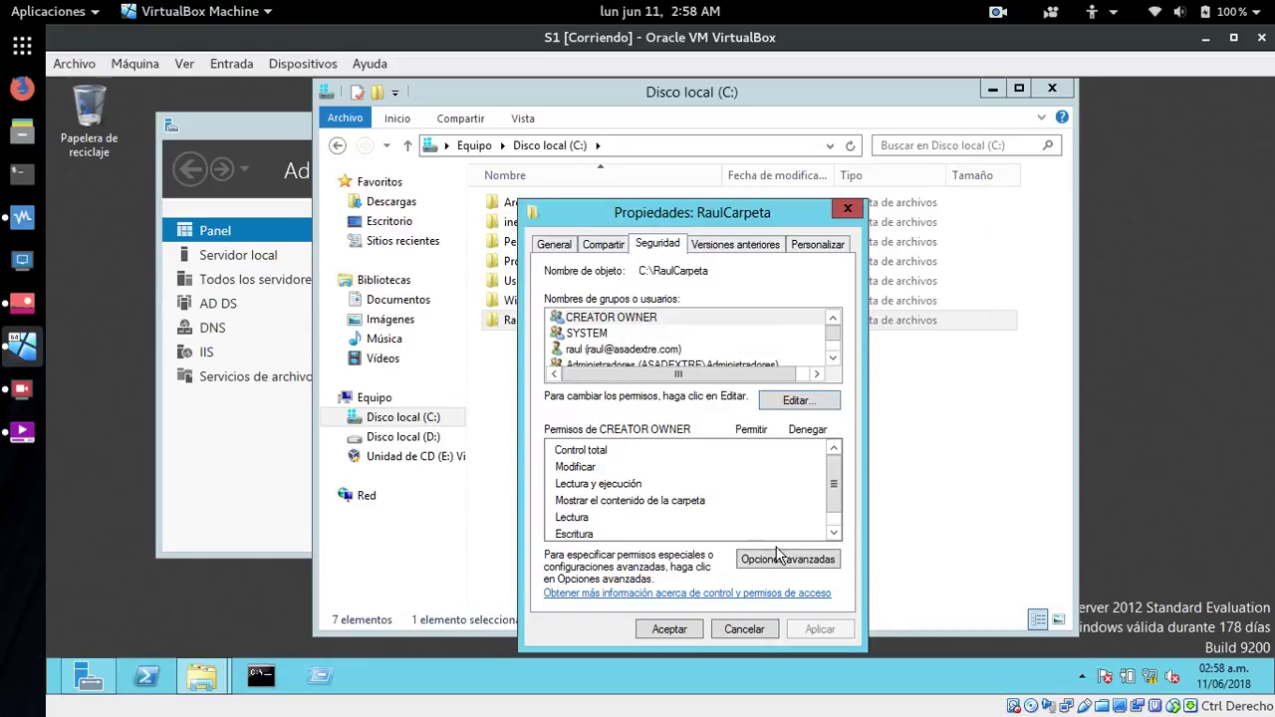
# - In Opciones avanzadas, limit raul's permission entry to 'Solo esta carpeta'
pyautogui.click(832, 358)
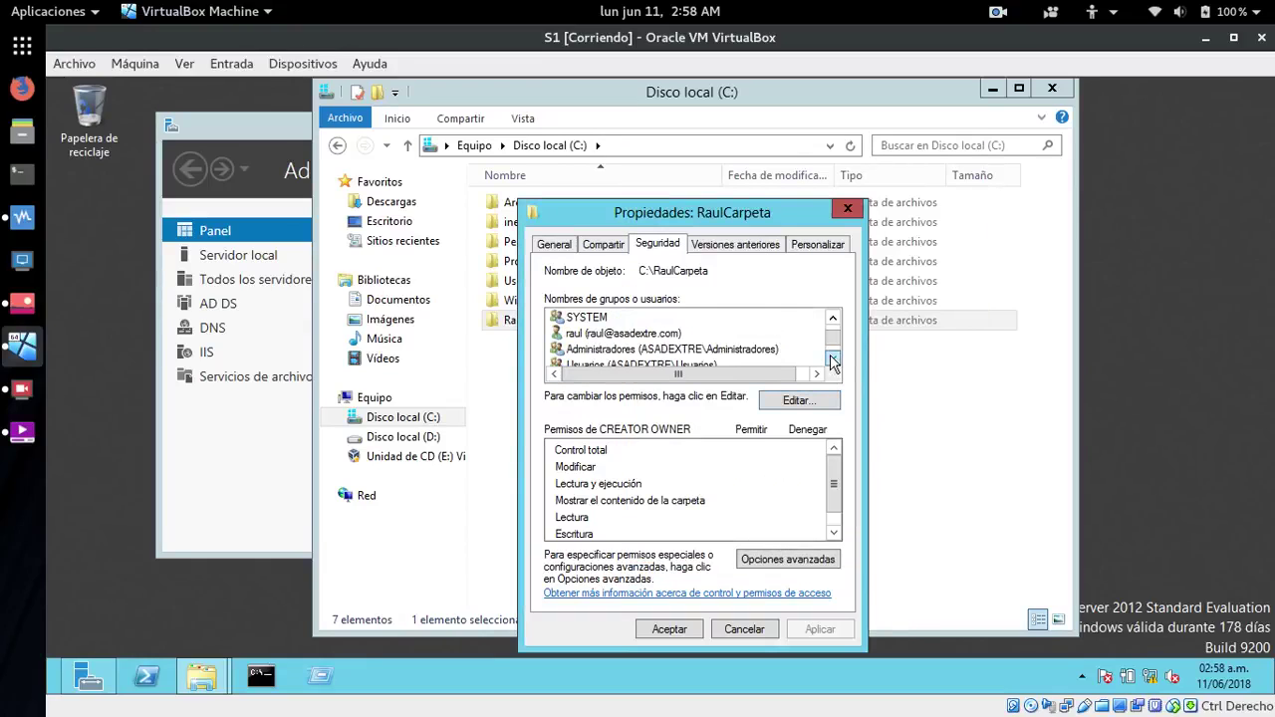
pyautogui.click(832, 357)
pyautogui.click(616, 317)
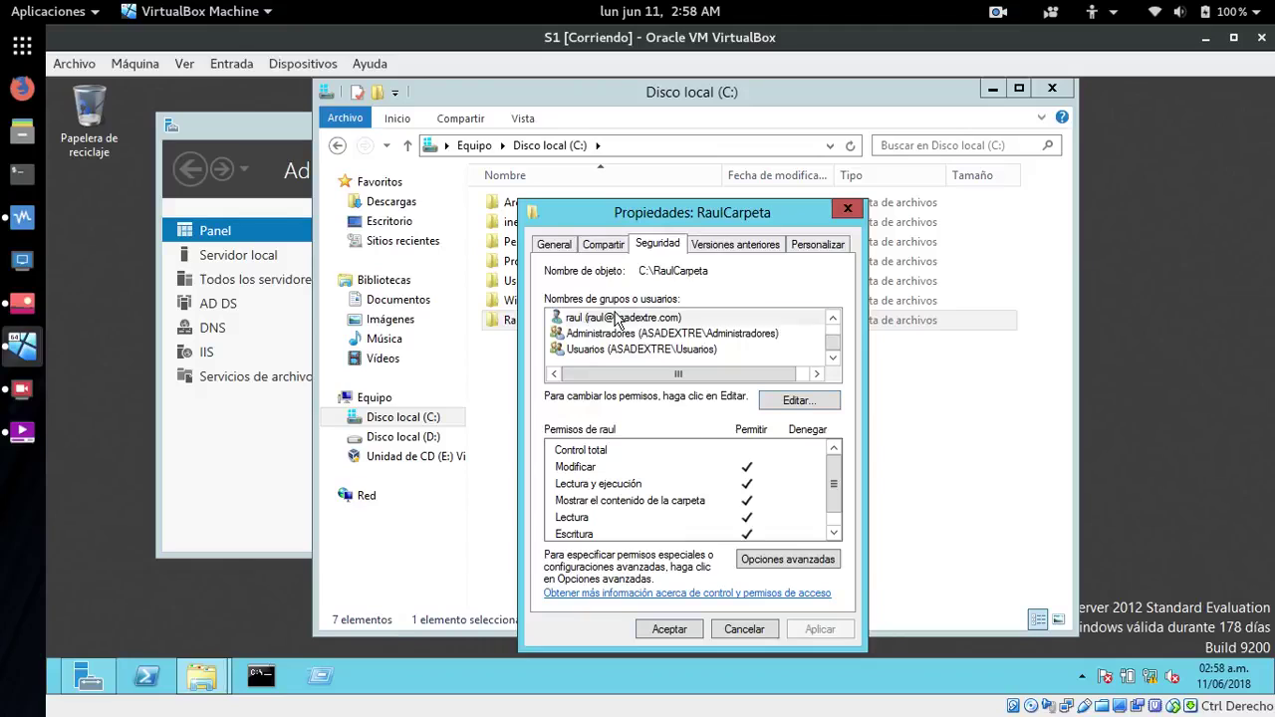
pyautogui.click(768, 556)
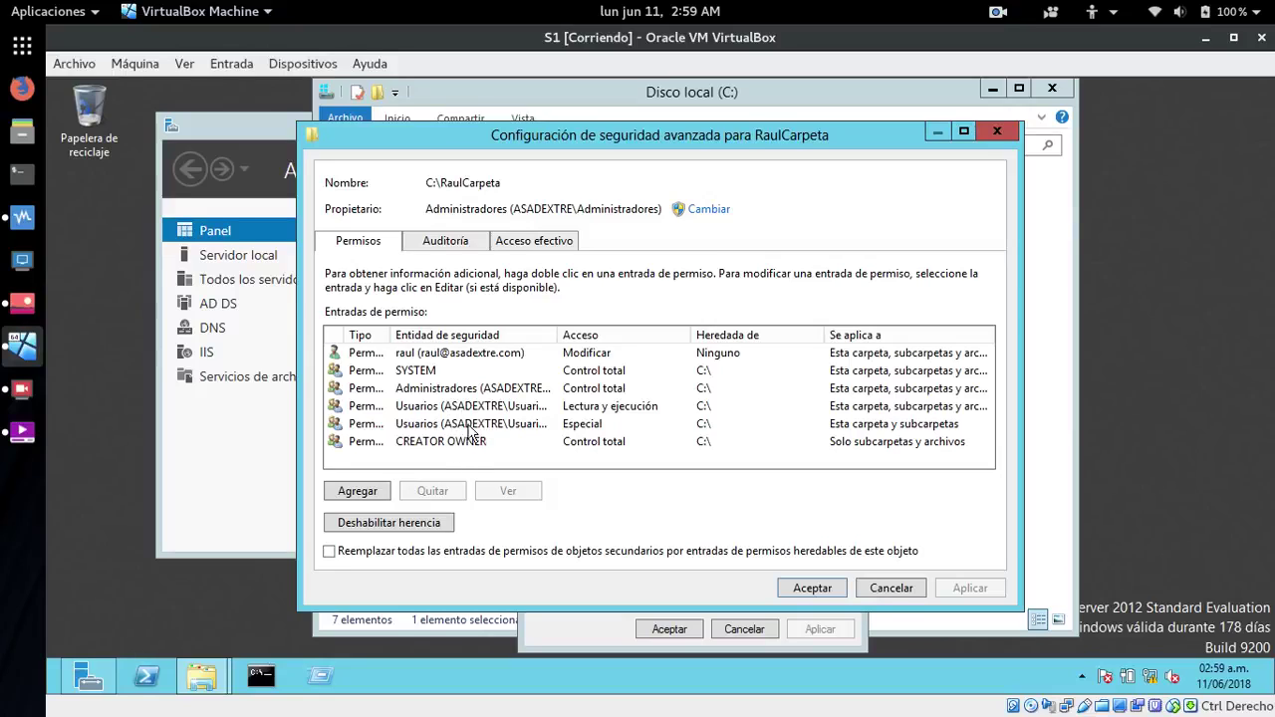
pyautogui.click(422, 355)
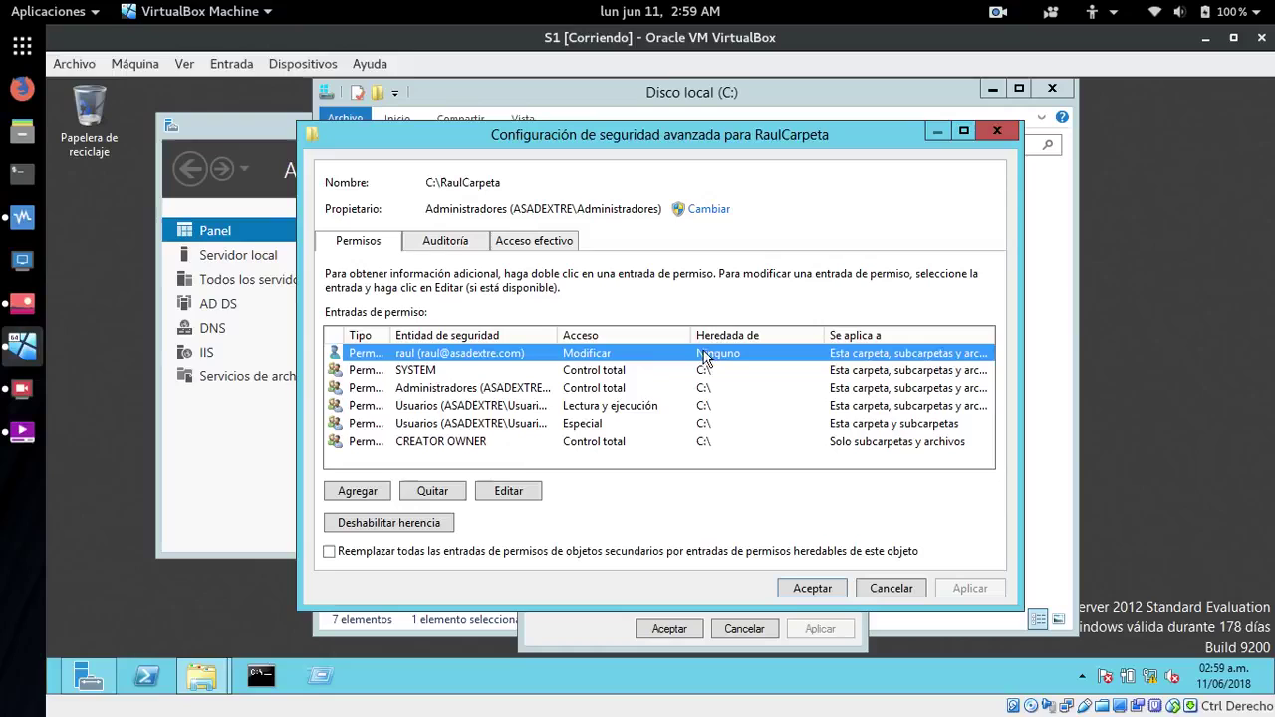
pyautogui.click(498, 493)
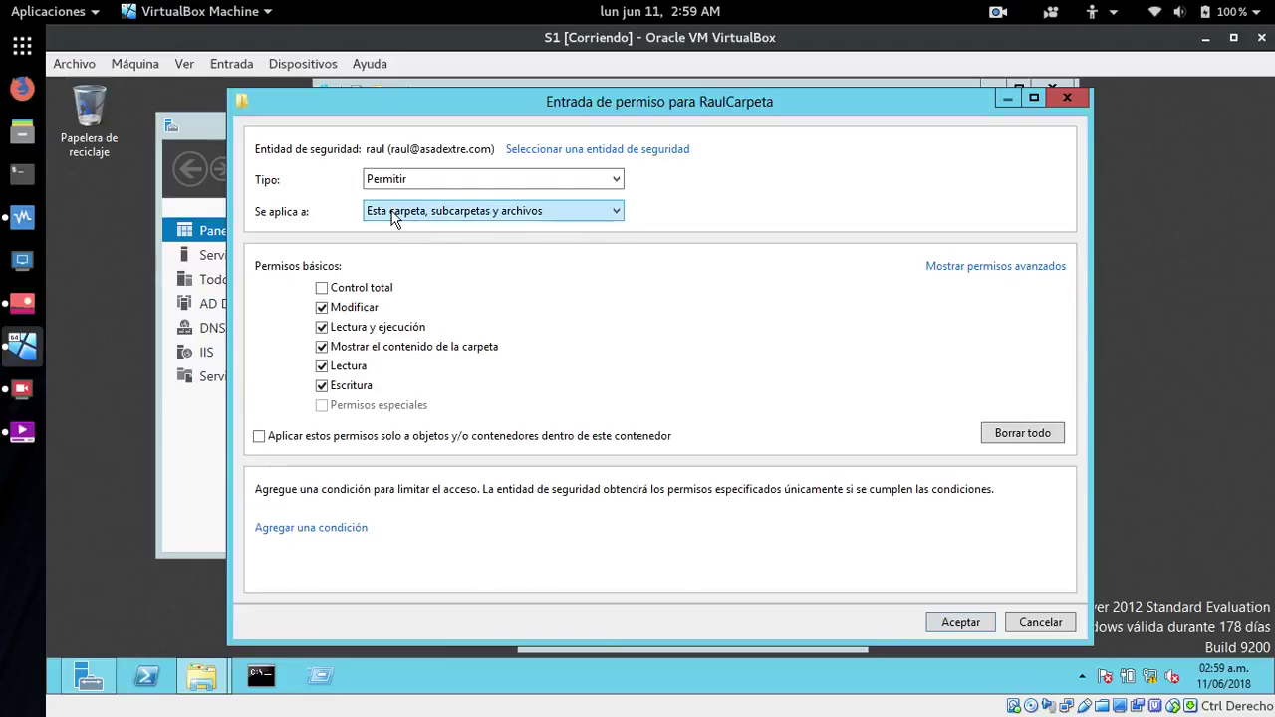
pyautogui.click(614, 210)
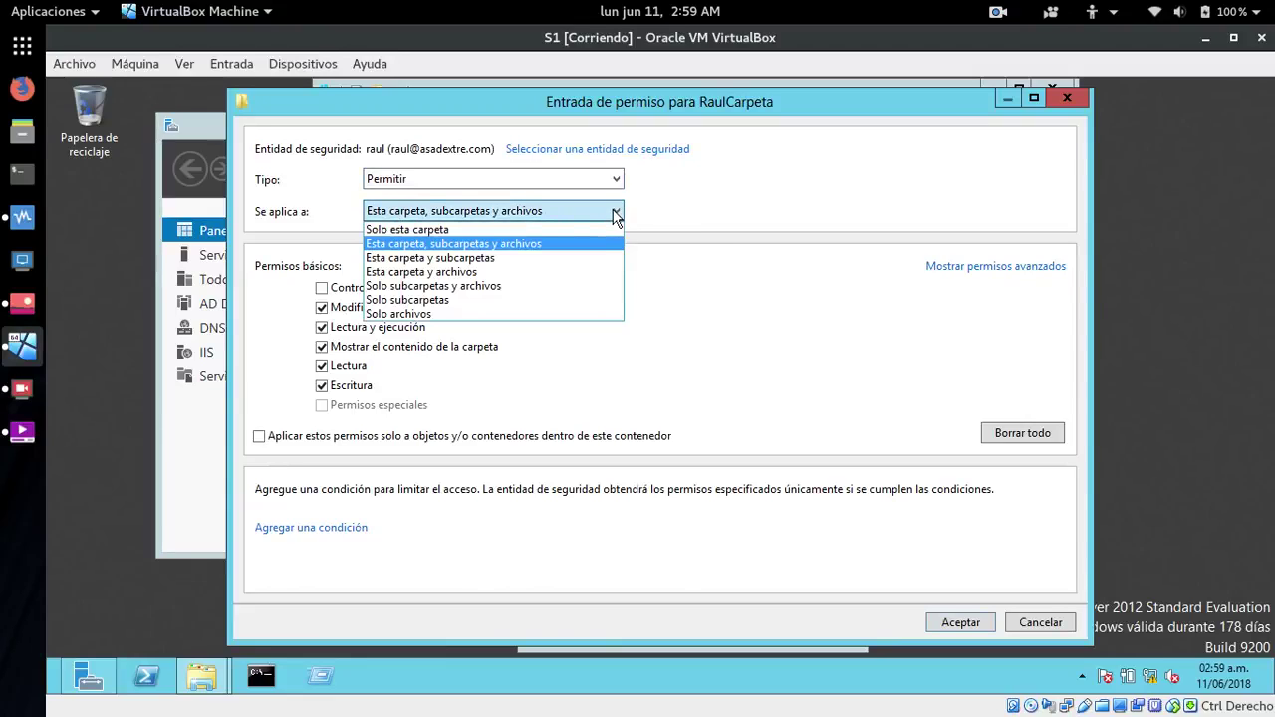
pyautogui.click(418, 236)
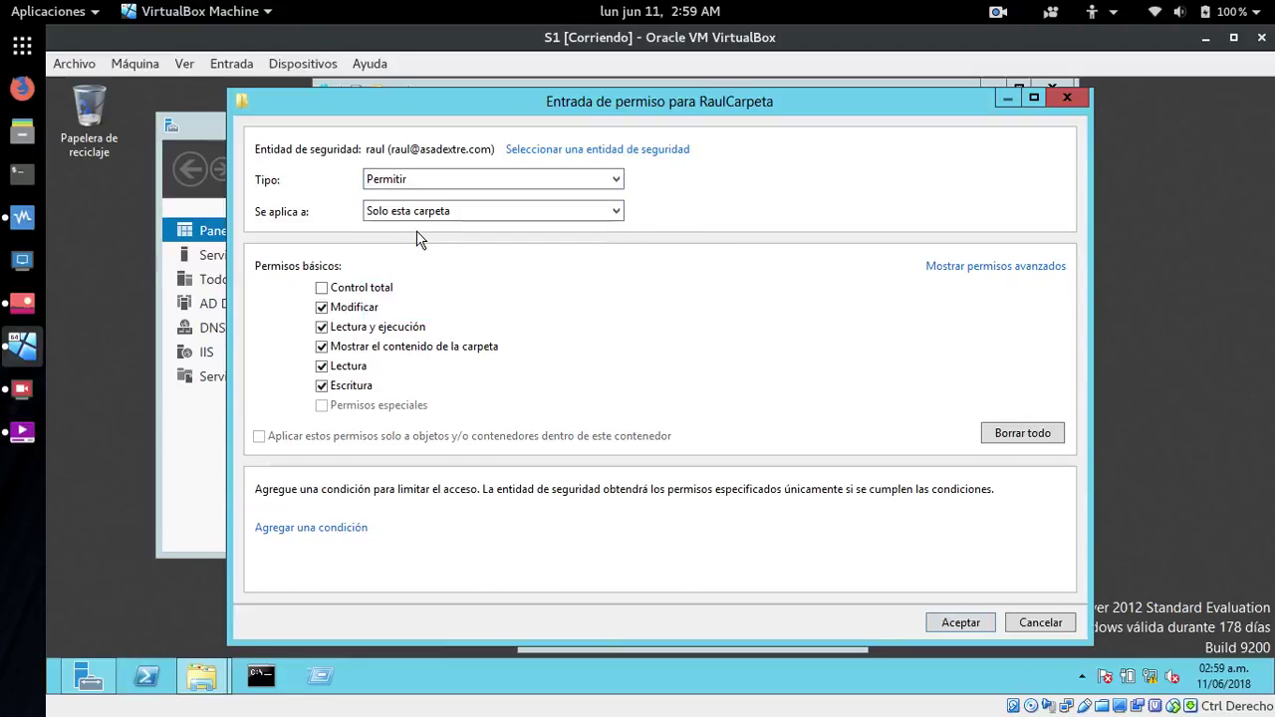
pyautogui.click(528, 214)
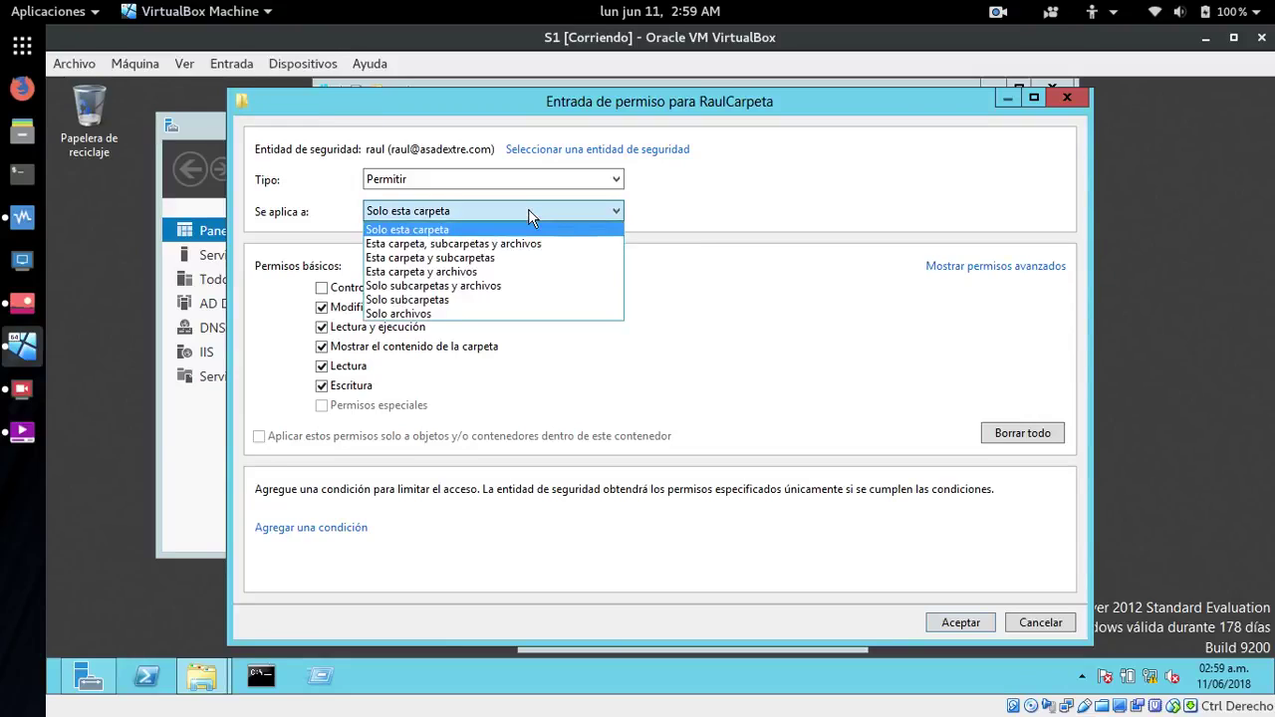
pyautogui.click(528, 214)
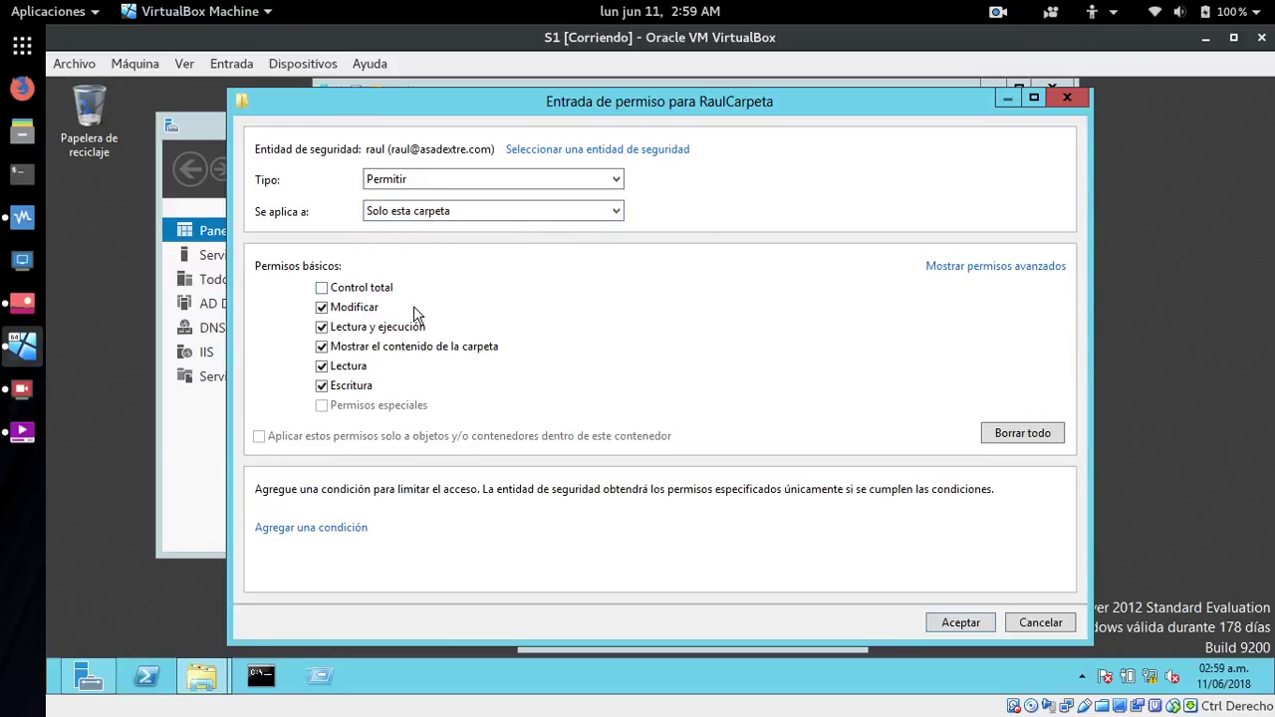
pyautogui.click(960, 622)
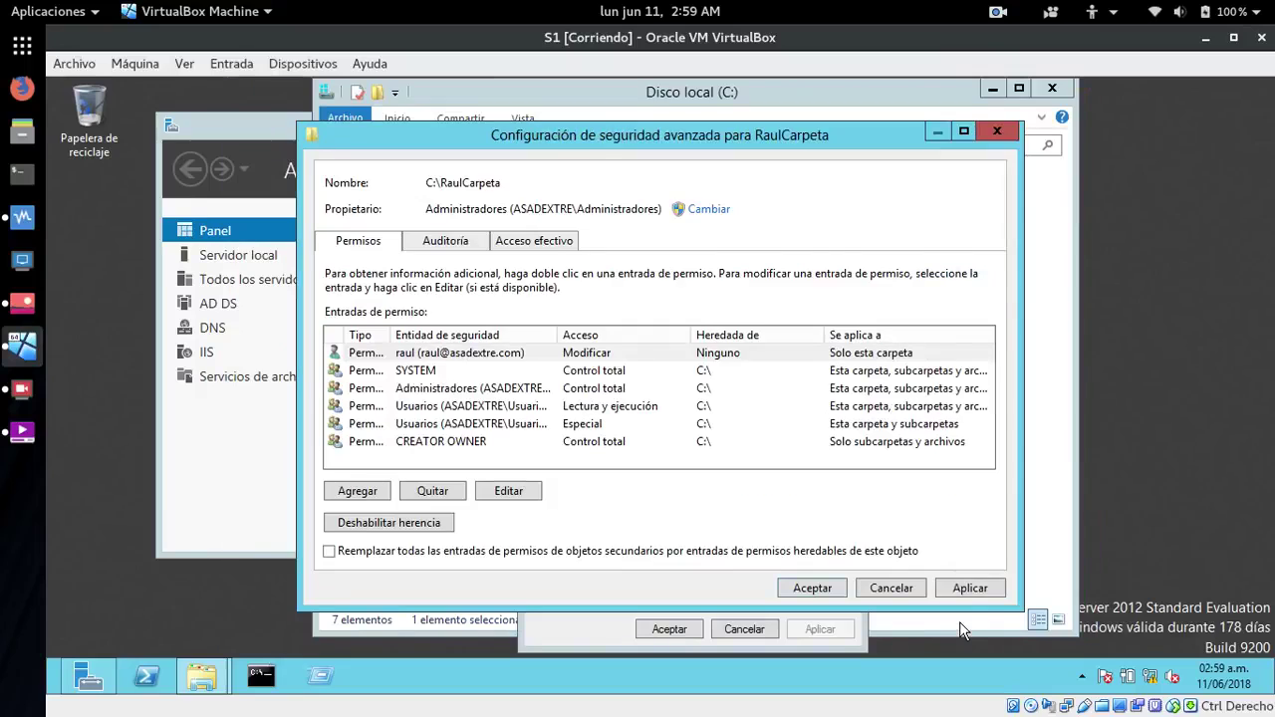
# - Disable inheritance on RaulCarpeta, converting inherited permissions into explicit ones
pyautogui.click(449, 429)
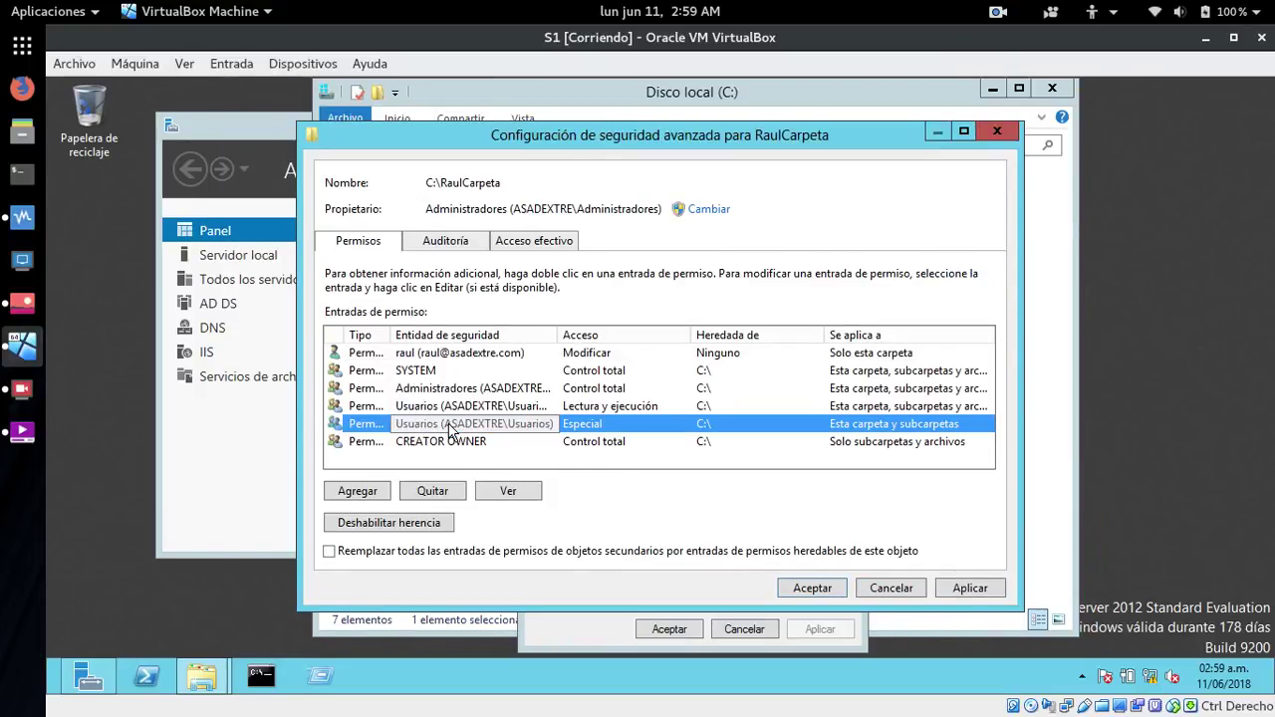
pyautogui.click(463, 407)
pyautogui.click(461, 430)
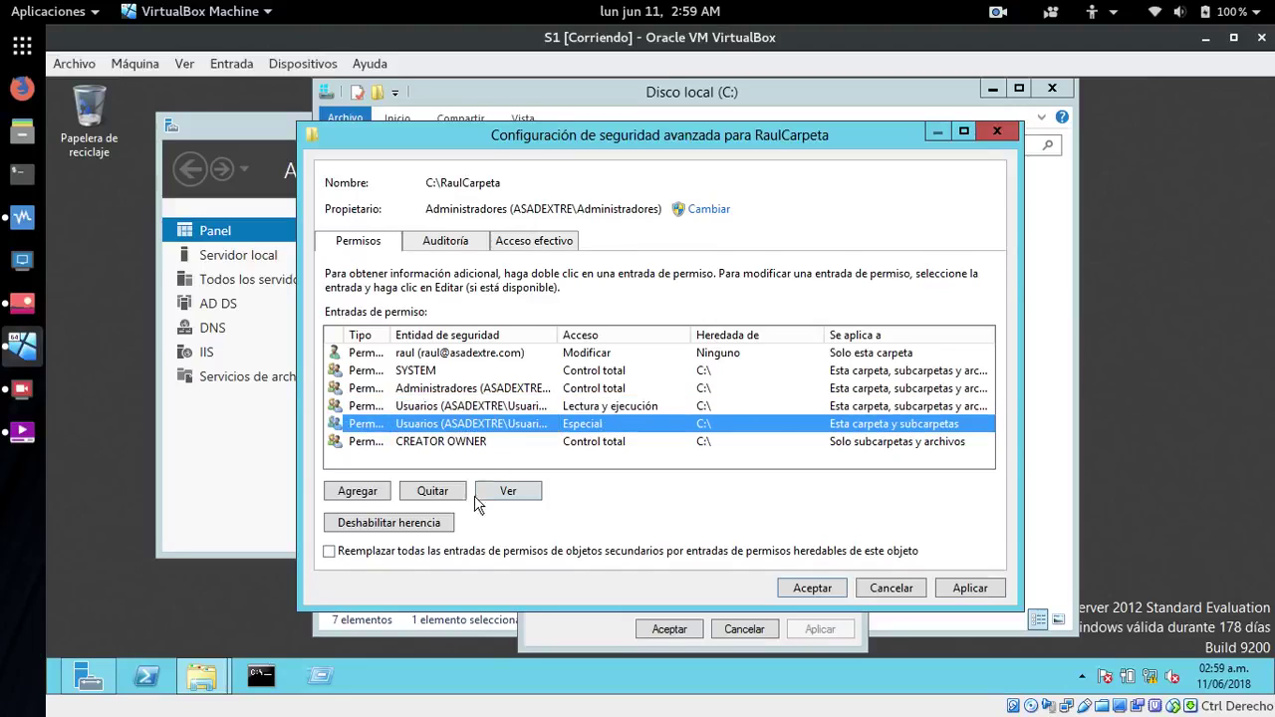
pyautogui.click(400, 525)
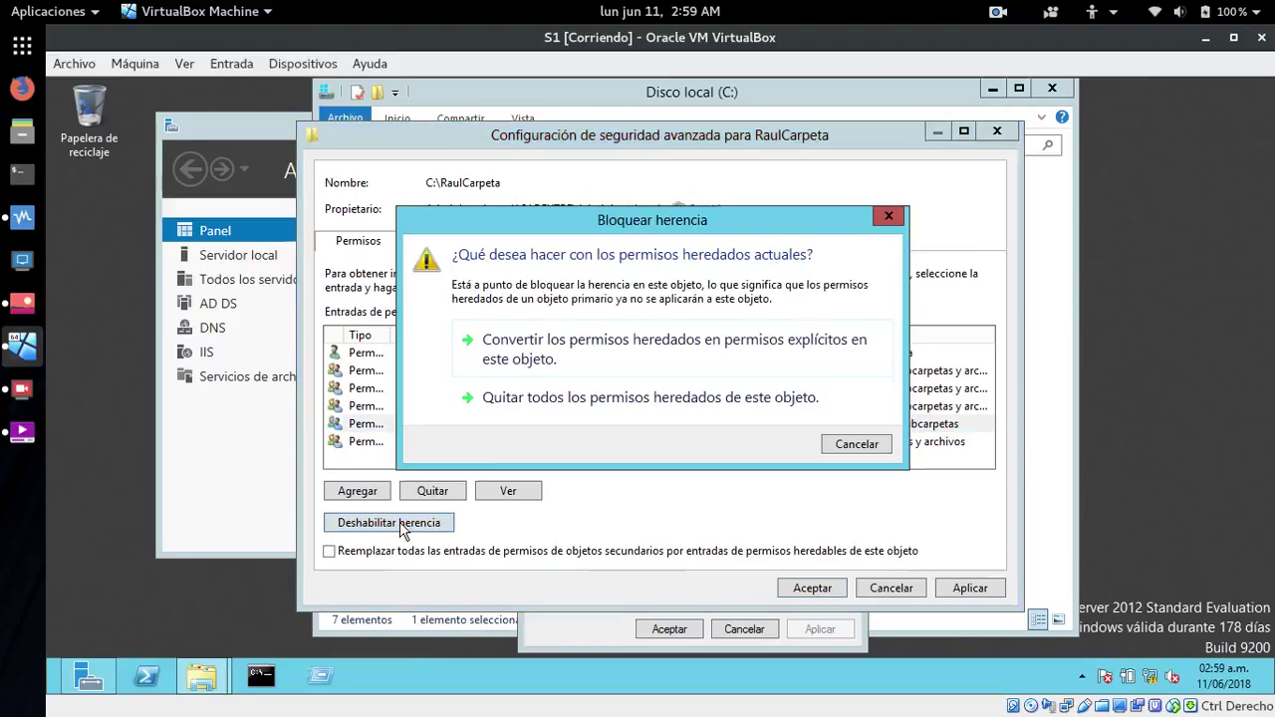
pyautogui.click(550, 344)
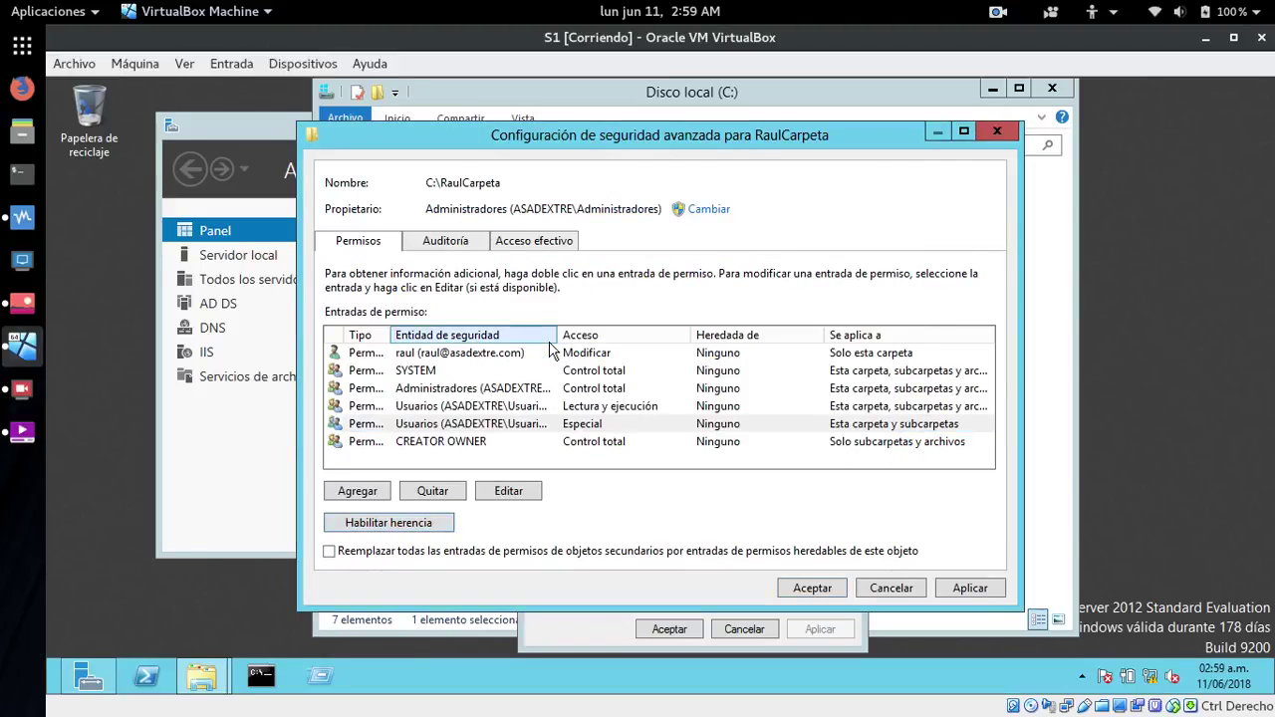
# - Verify raul's entry, remove both Usuarios entries, and apply the advanced security changes
pyautogui.click(458, 356)
pyautogui.click(508, 488)
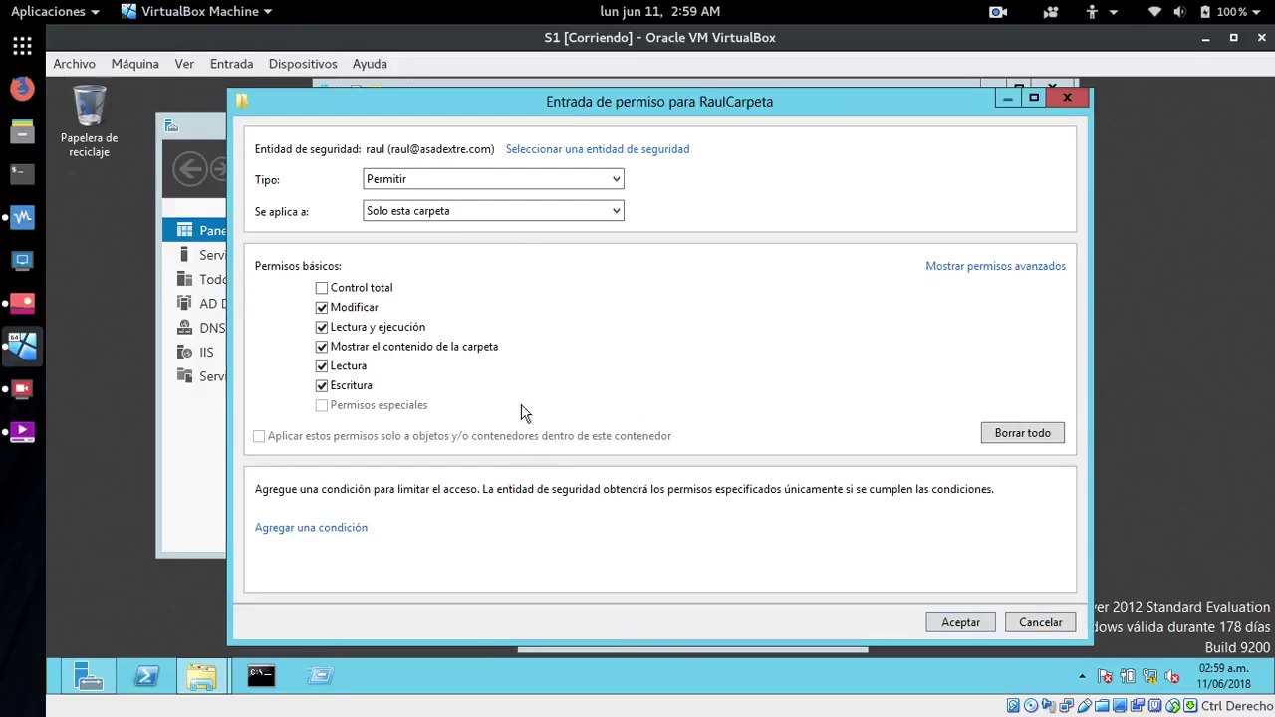
pyautogui.click(946, 622)
pyautogui.click(458, 428)
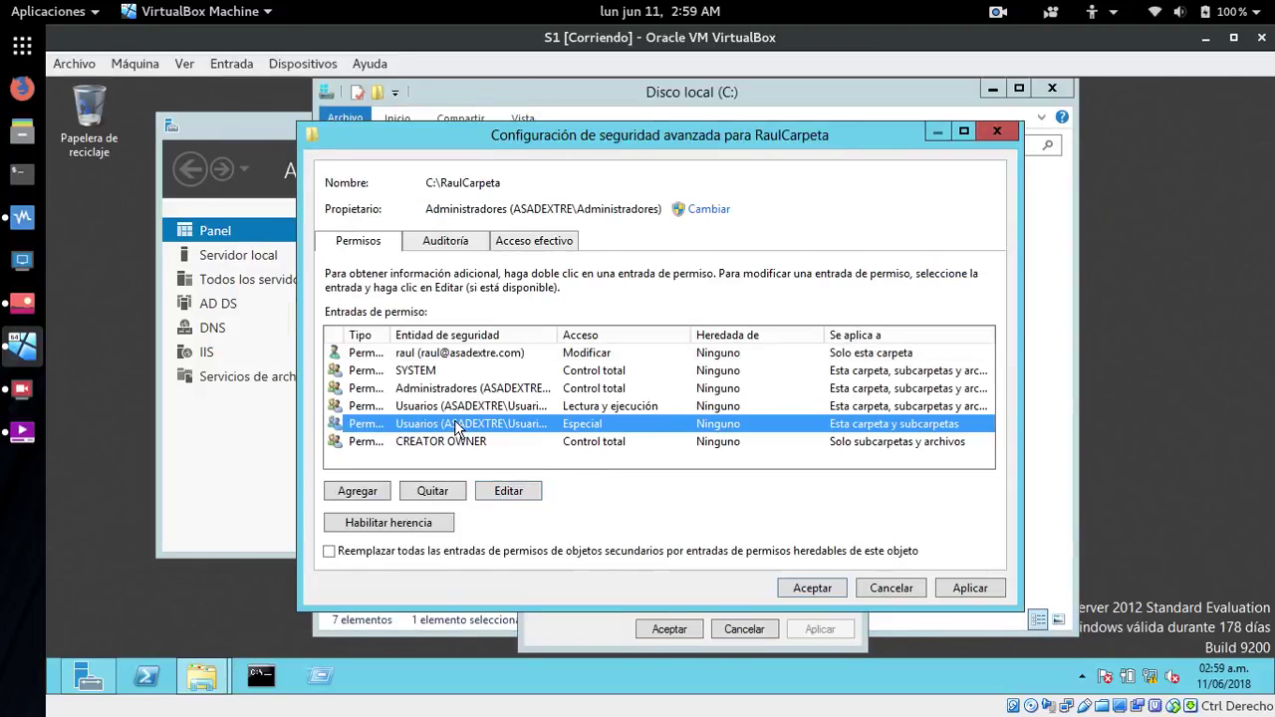
pyautogui.click(449, 494)
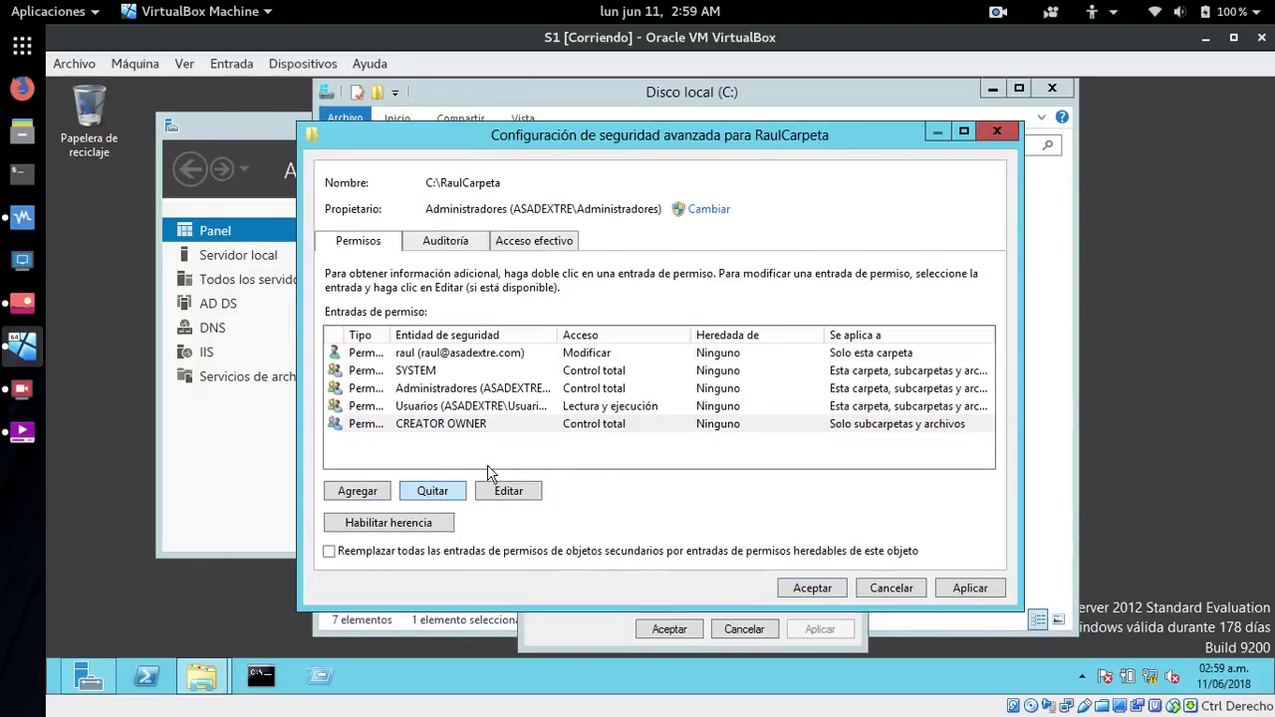
pyautogui.click(475, 407)
pyautogui.click(446, 495)
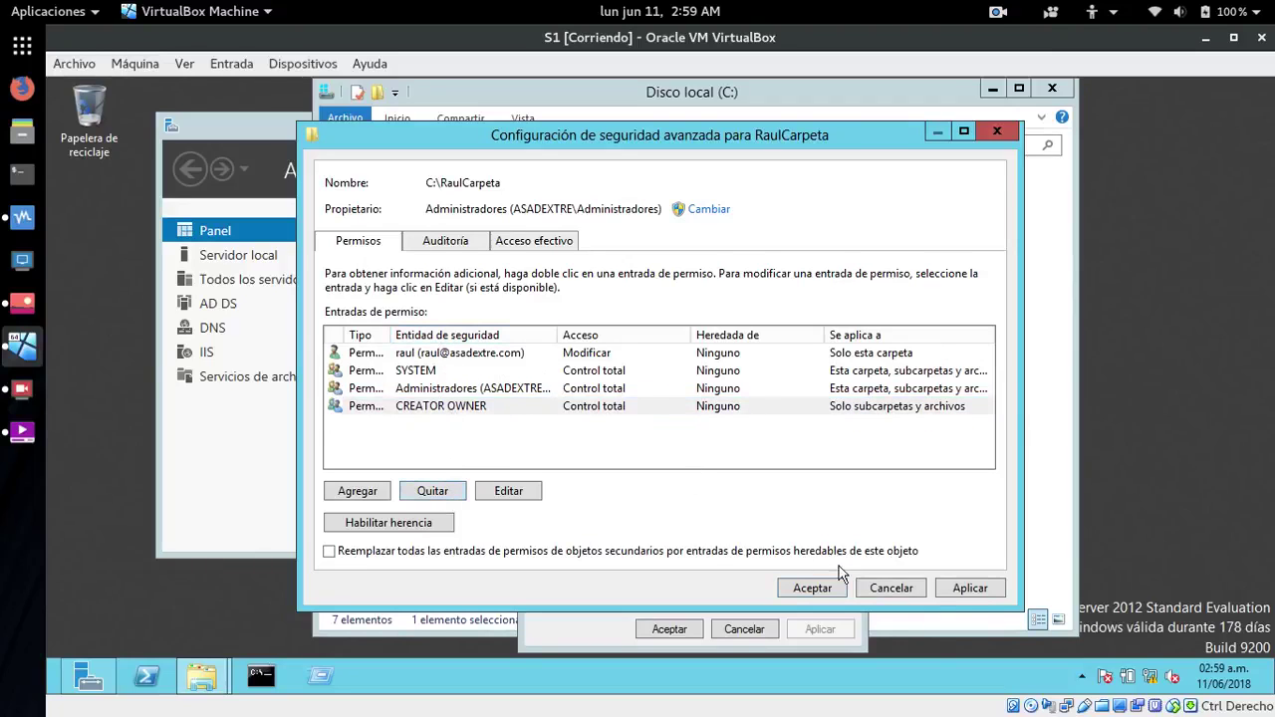
pyautogui.click(969, 588)
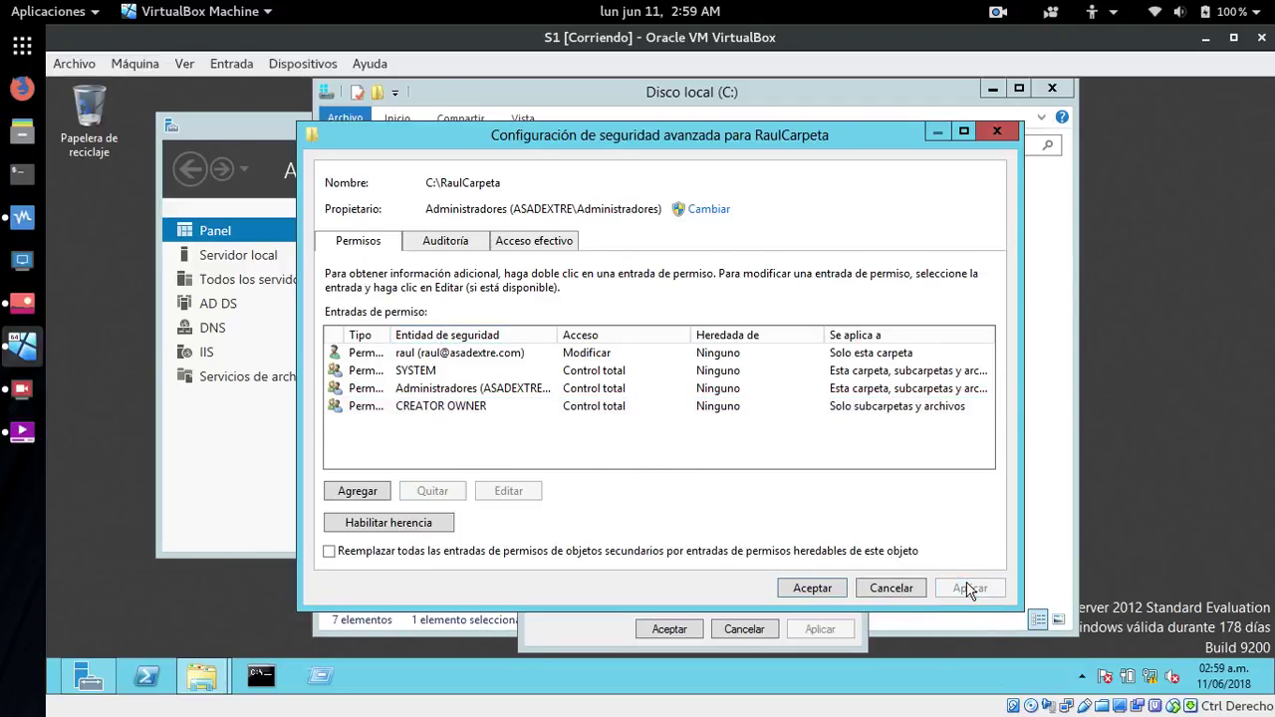
# - Close the advanced security settings and cancel the simple file-sharing dialog for RaulCarpeta
pyautogui.click(812, 588)
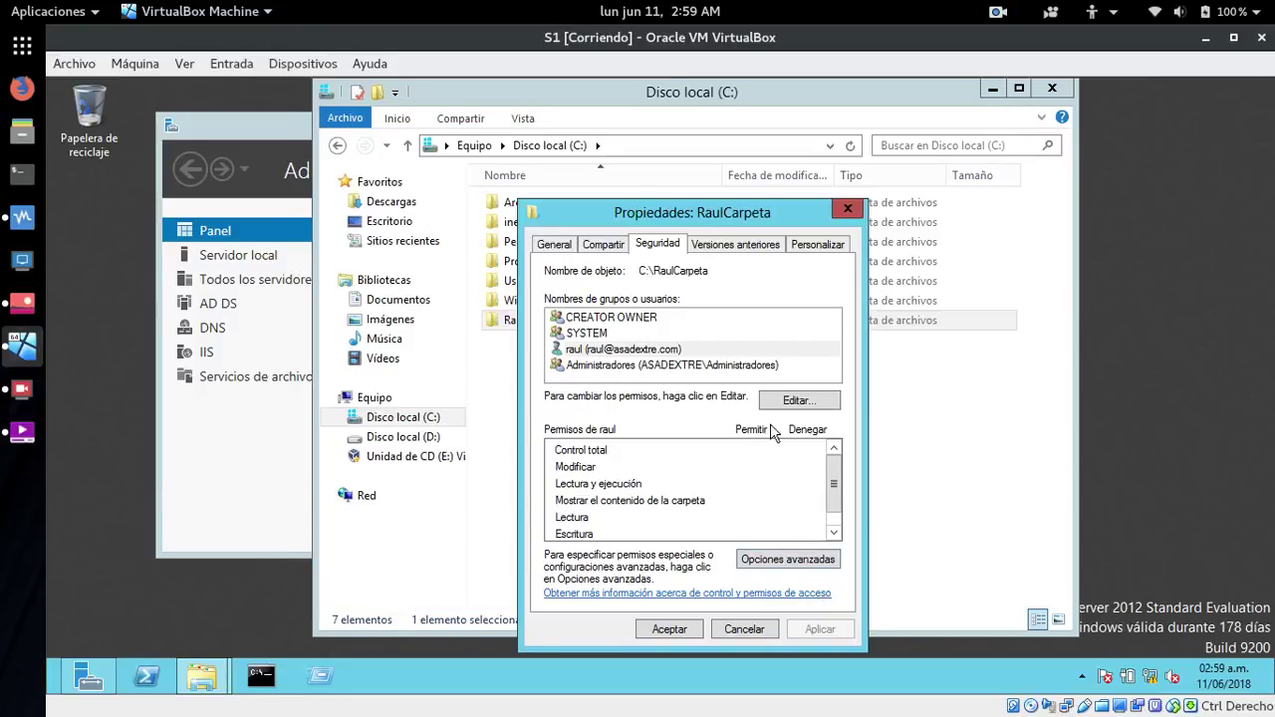
pyautogui.click(605, 247)
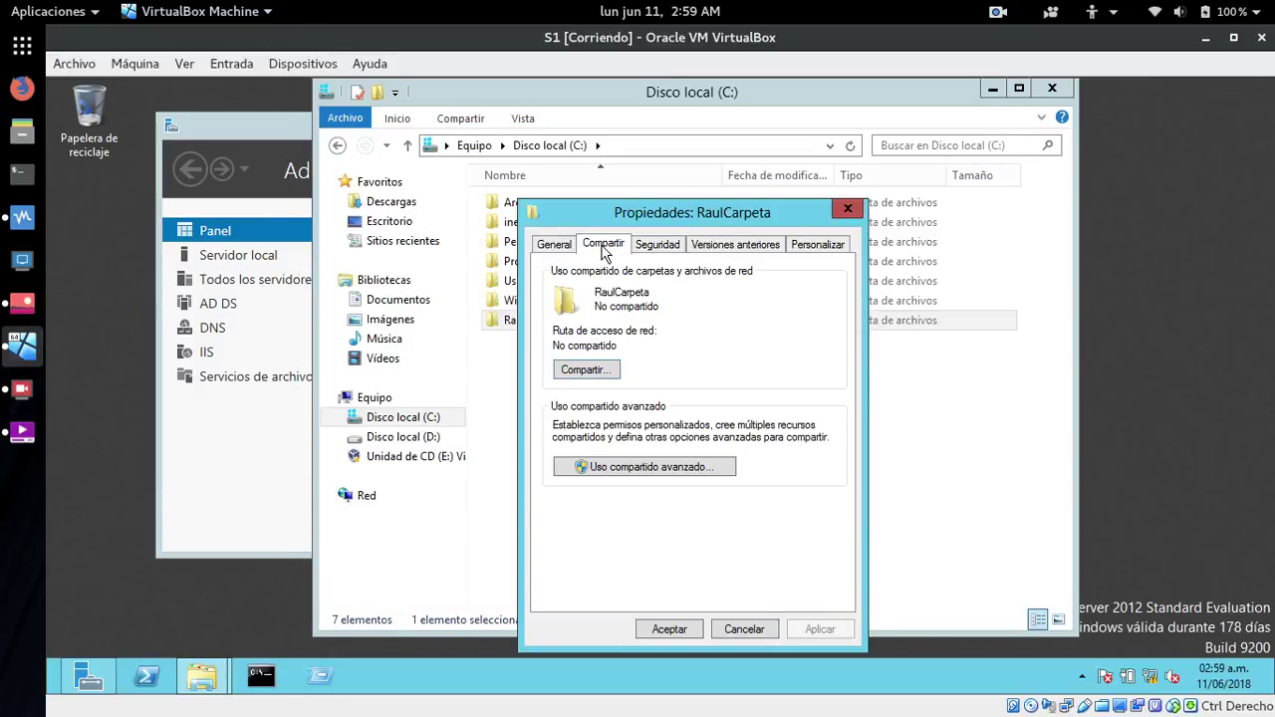
pyautogui.click(587, 370)
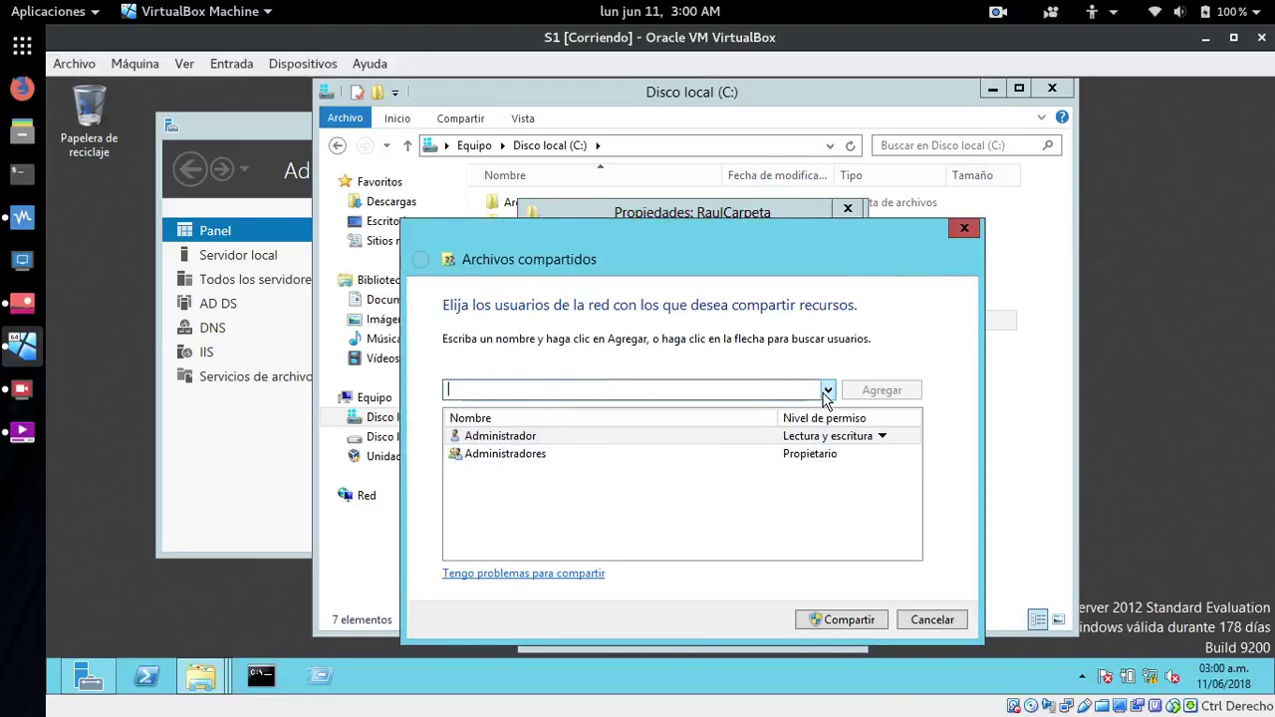
pyautogui.click(828, 392)
pyautogui.click(731, 521)
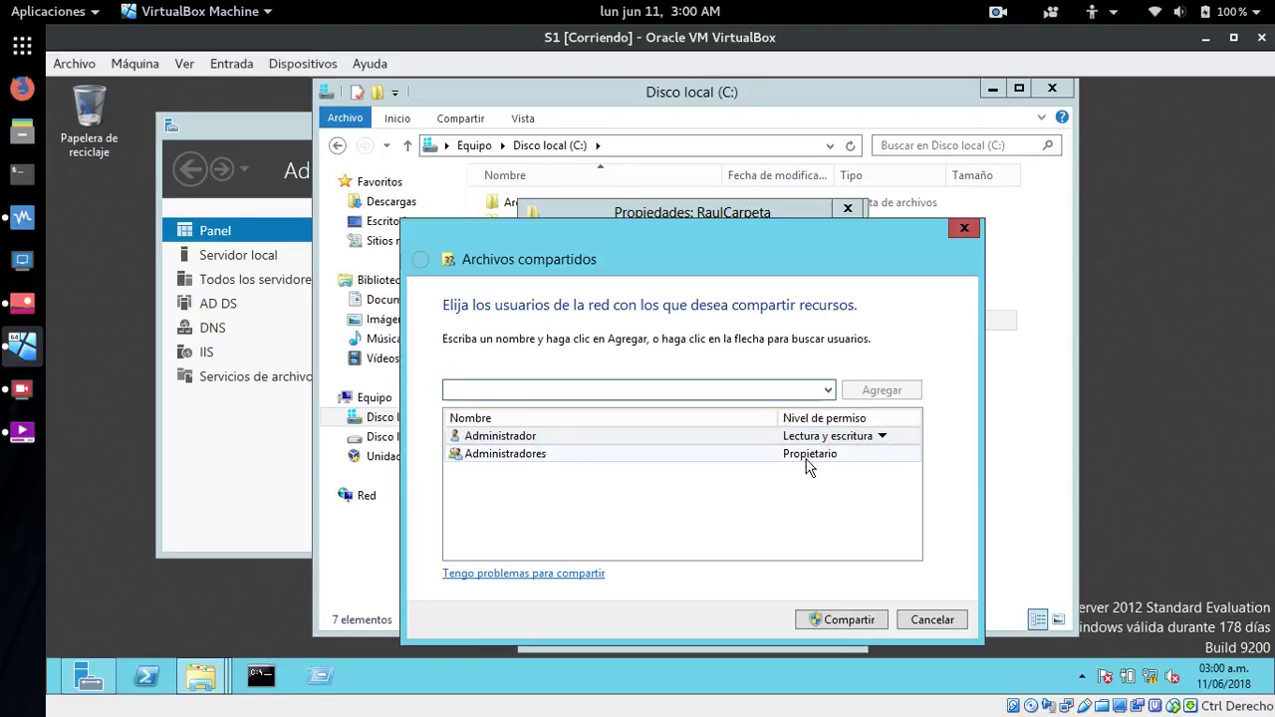
pyautogui.click(922, 621)
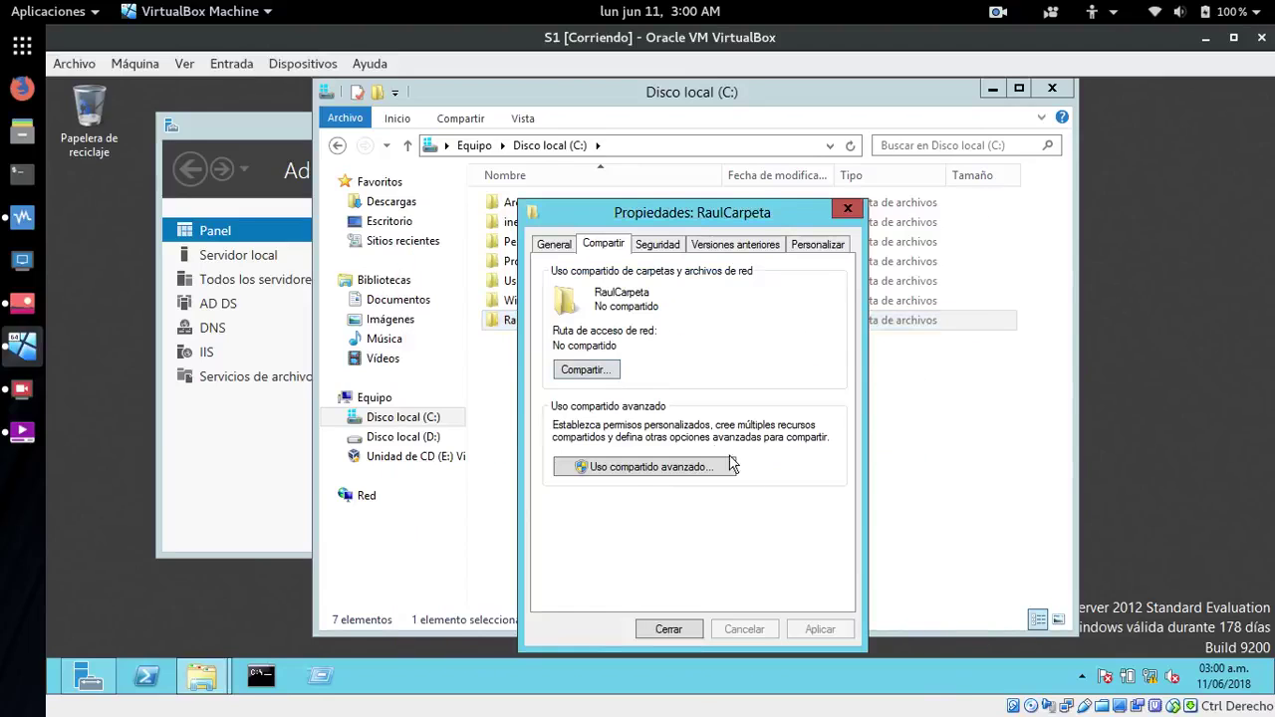
# - In Uso compartido avanzado, share RaulCarpeta and add raul to its share permissions
pyautogui.click(646, 466)
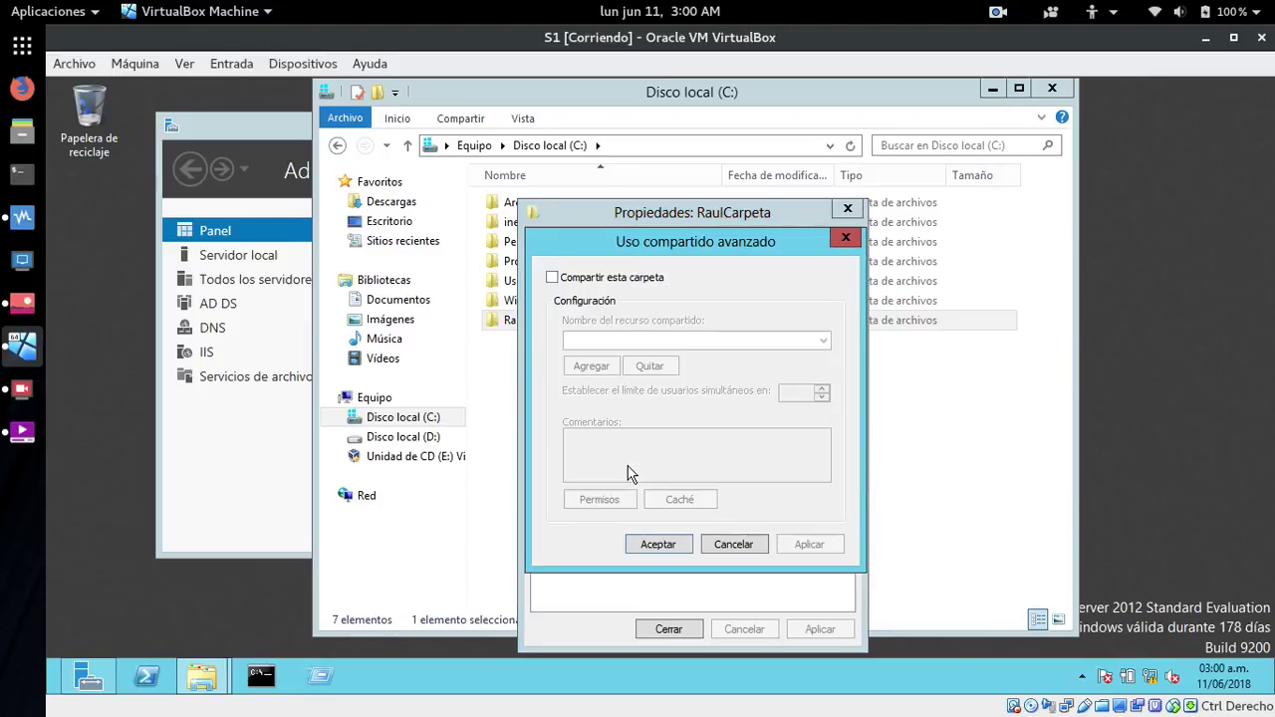
pyautogui.click(552, 278)
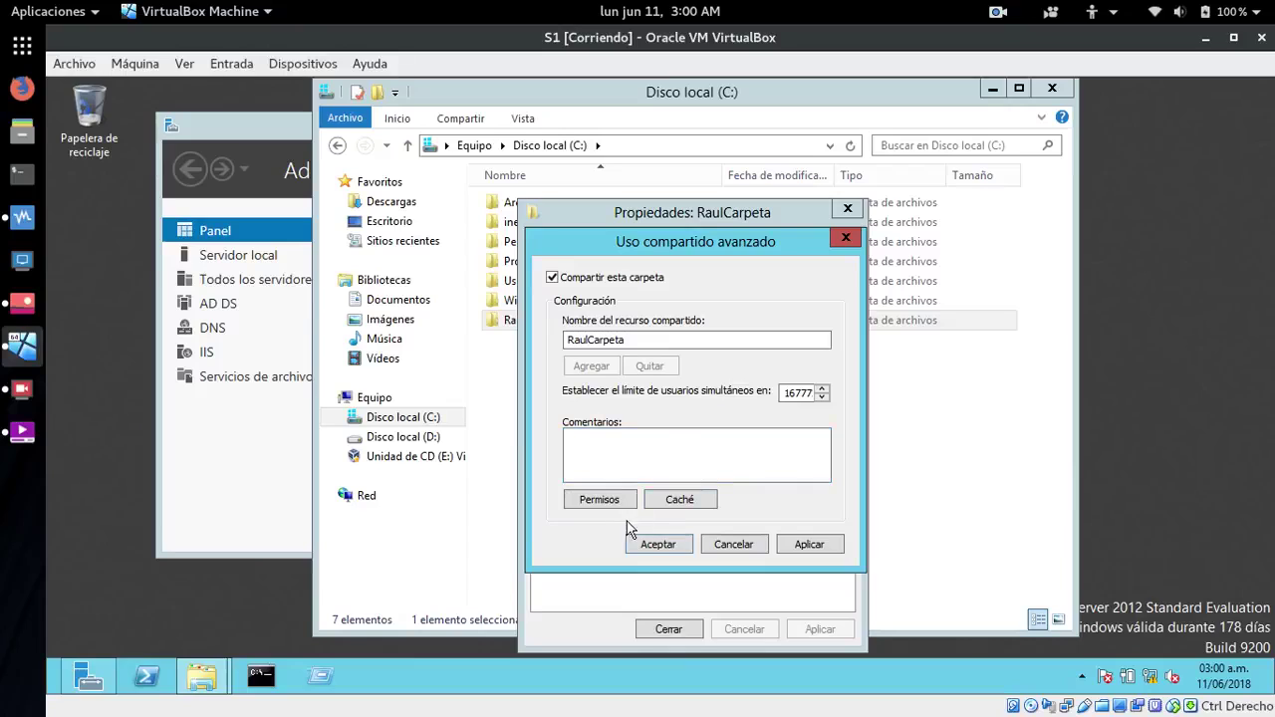
pyautogui.click(598, 499)
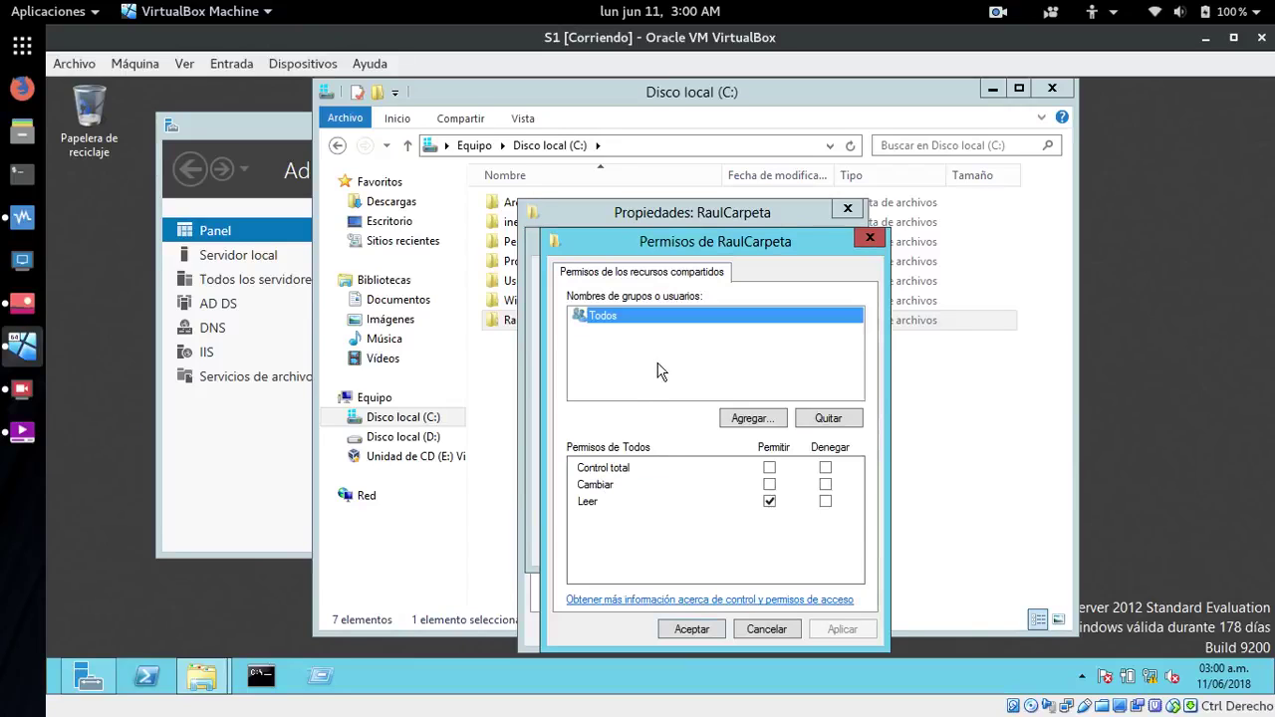
pyautogui.click(751, 418)
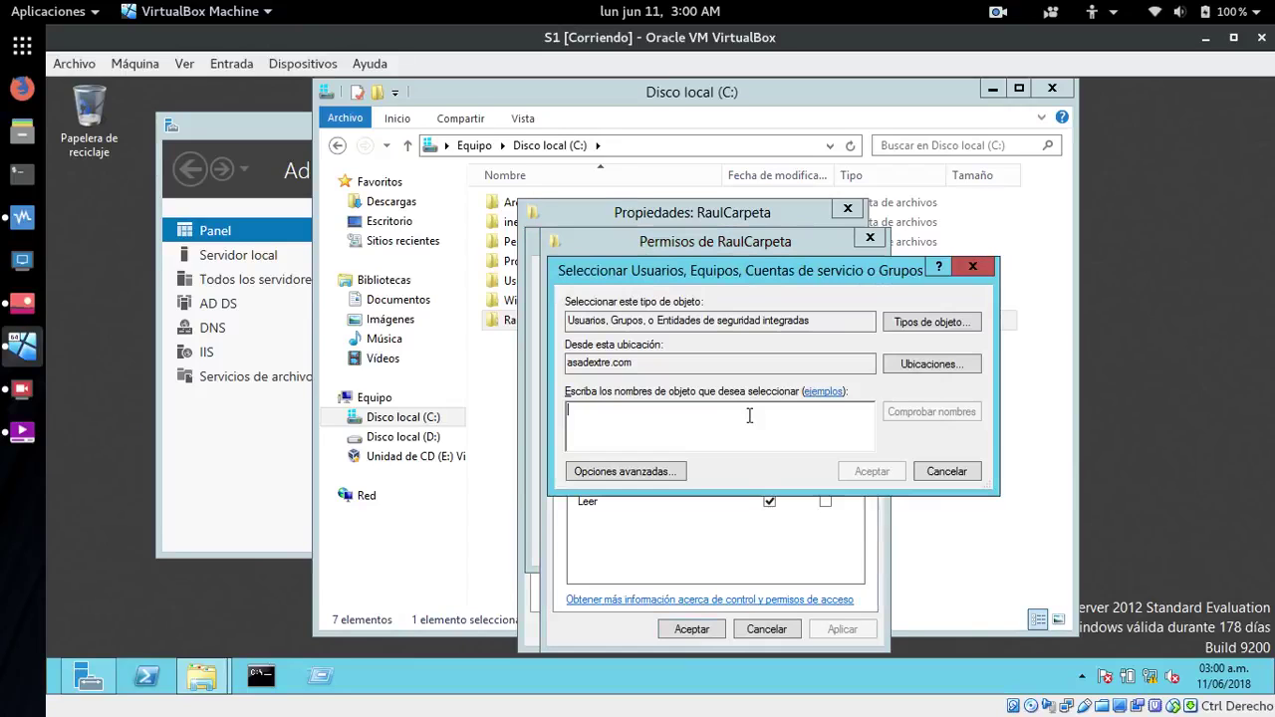
pyautogui.write('raul')
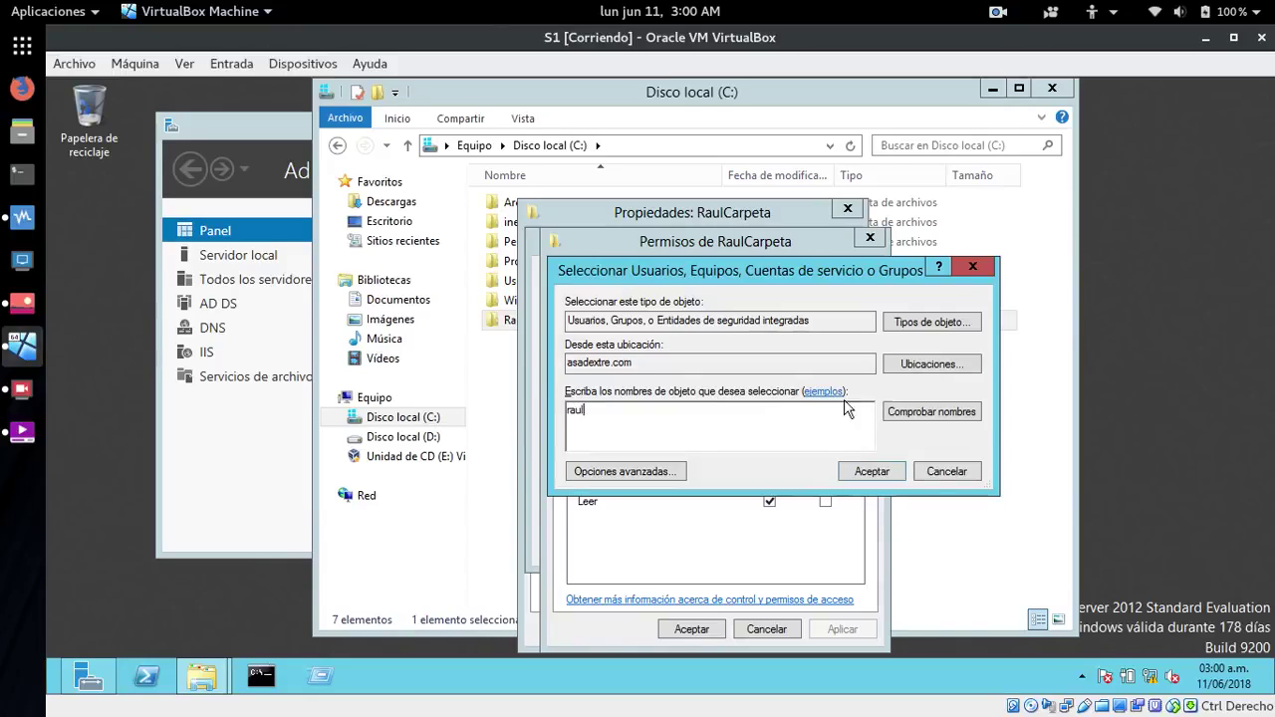
pyautogui.click(914, 411)
pyautogui.click(851, 471)
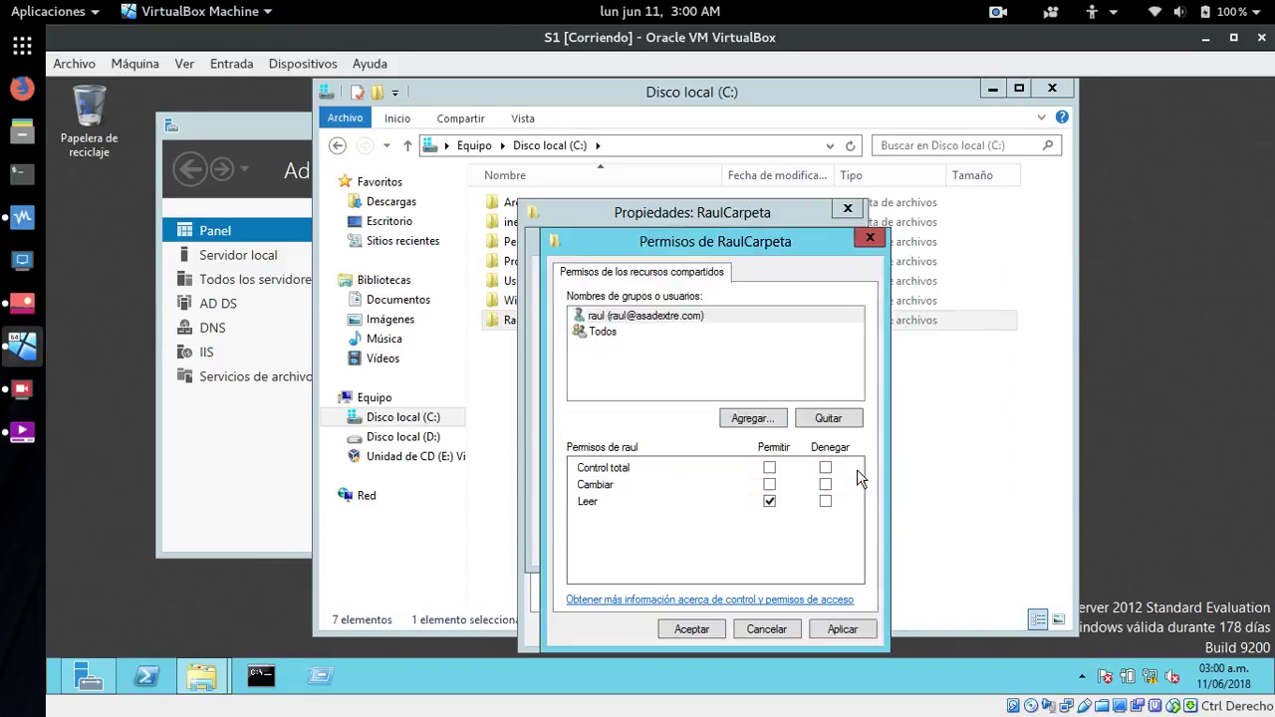
# - Give raul Cambiar and Leer share permissions, remove Todos, and confirm
pyautogui.click(593, 332)
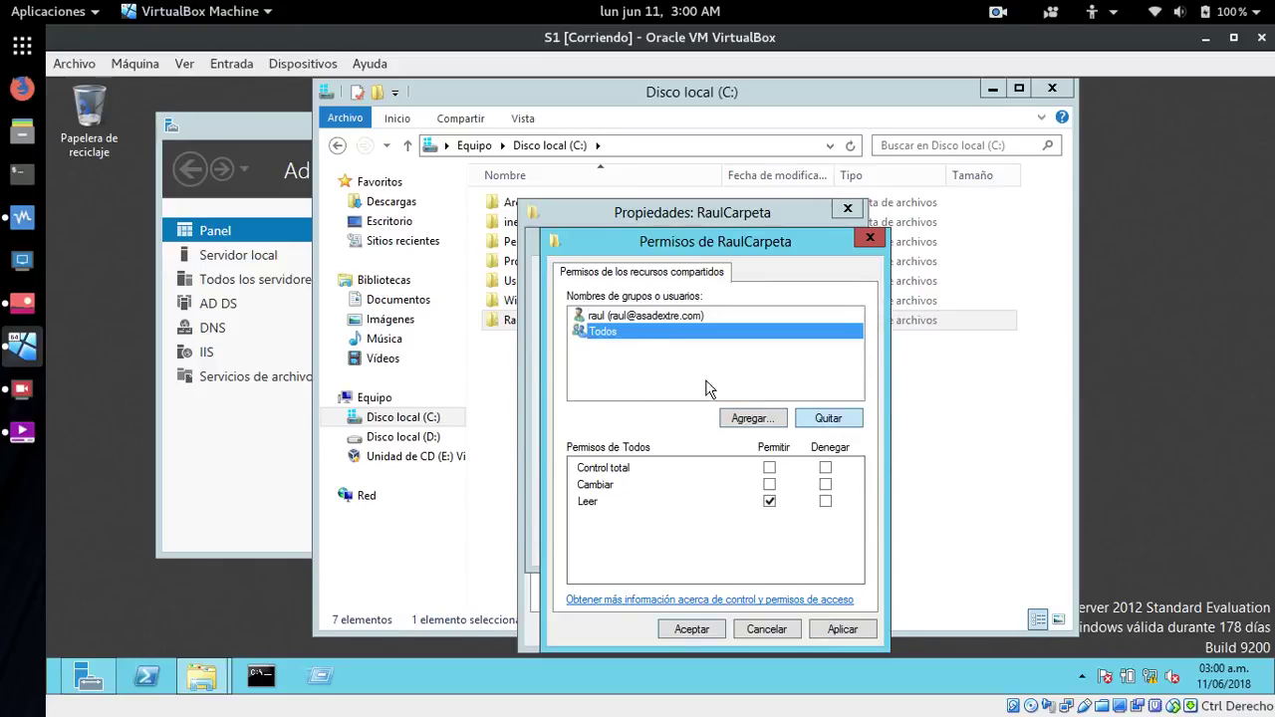
pyautogui.click(624, 316)
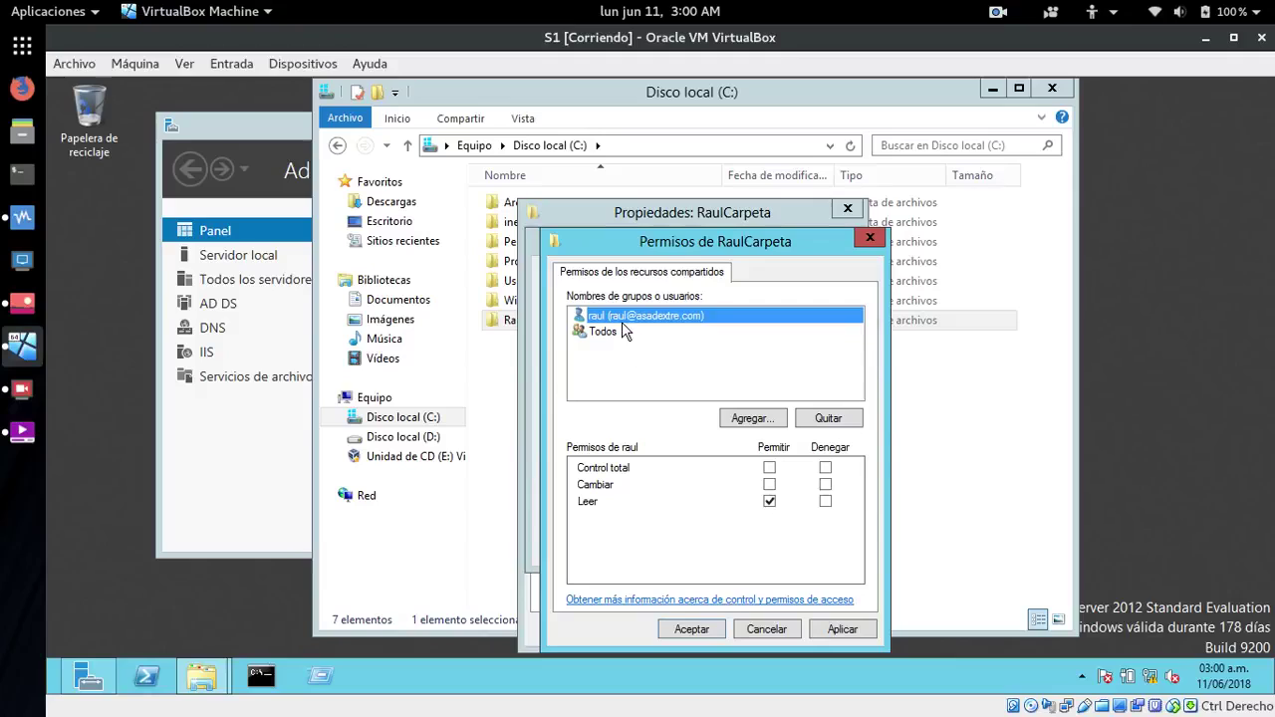
pyautogui.click(769, 485)
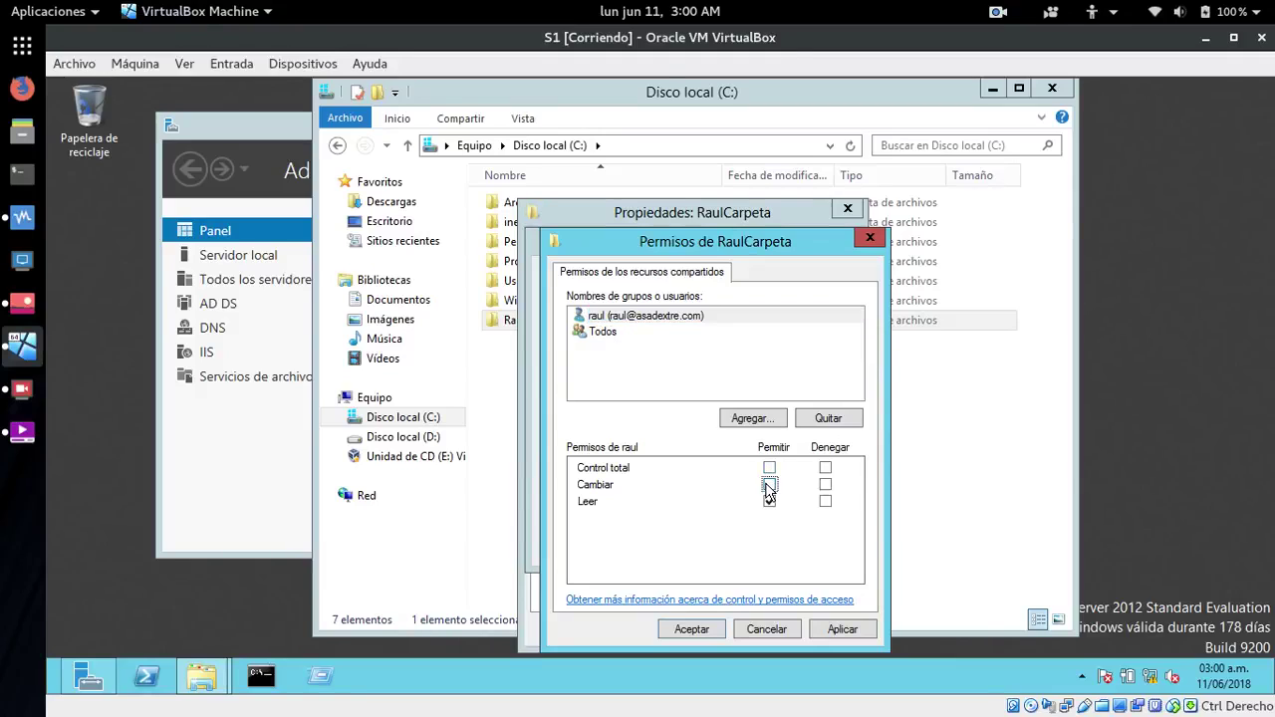
pyautogui.click(611, 316)
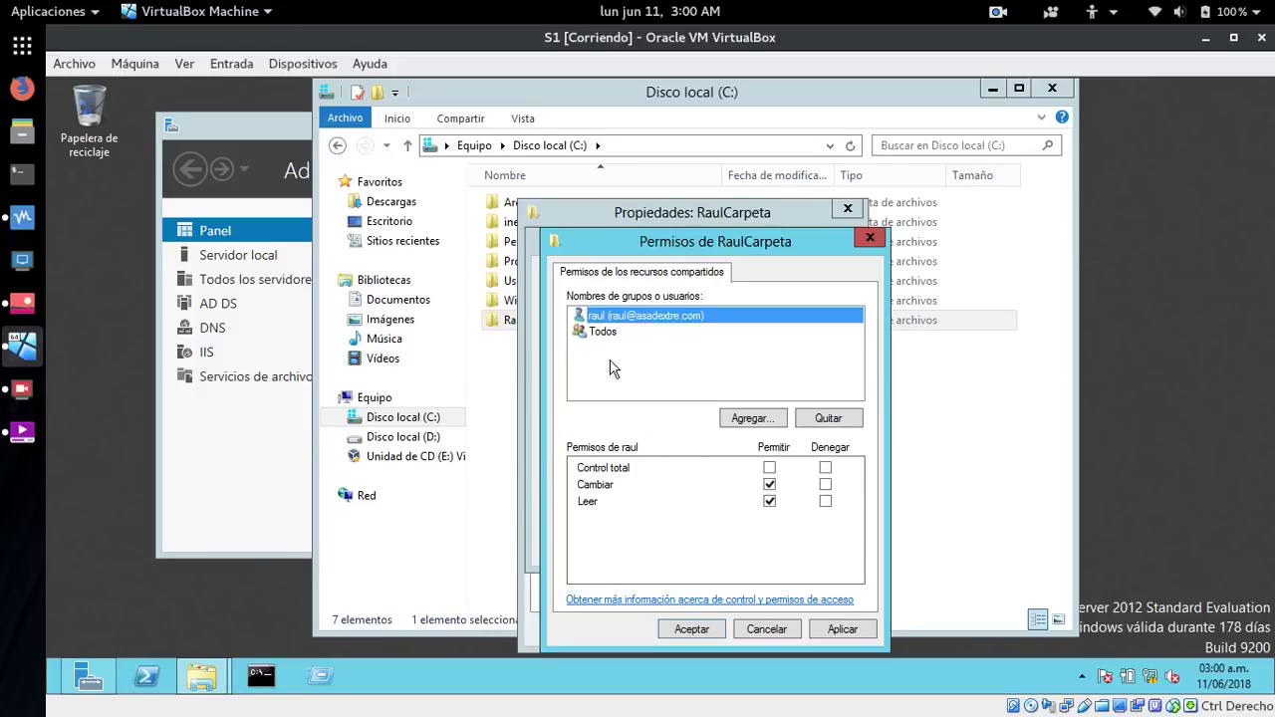
pyautogui.click(599, 335)
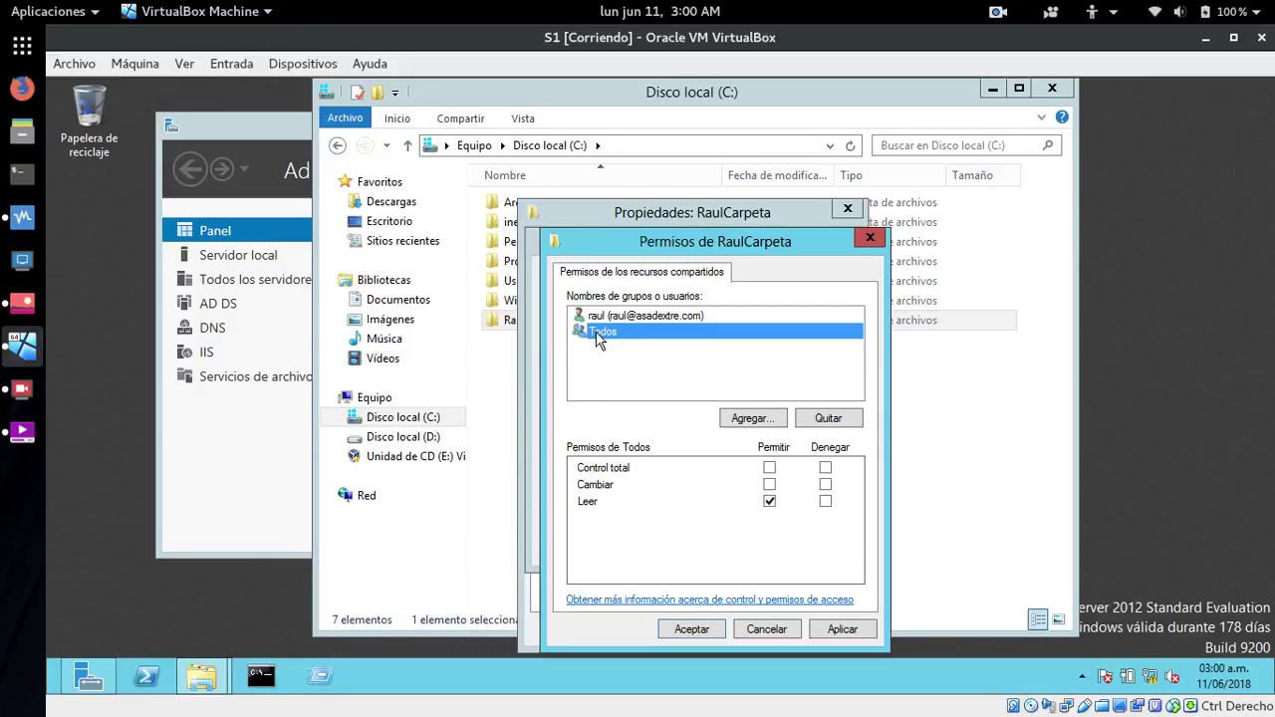
pyautogui.click(770, 503)
pyautogui.click(629, 316)
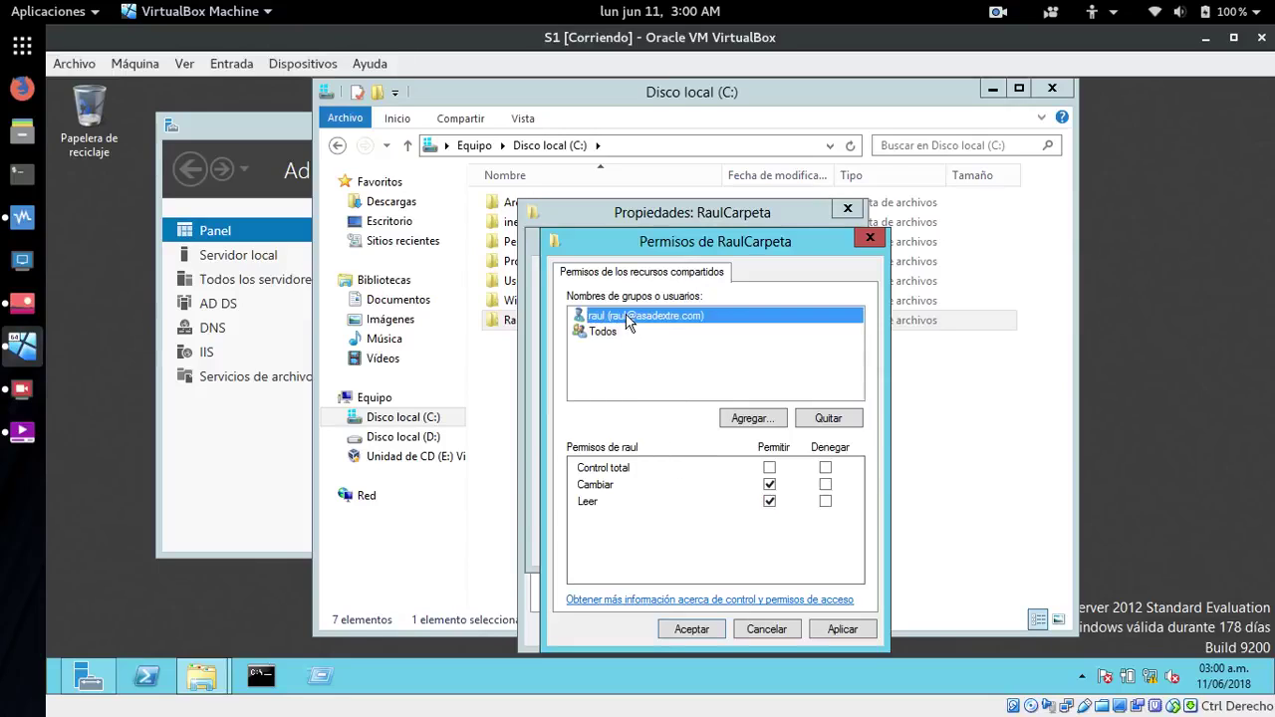
pyautogui.click(842, 632)
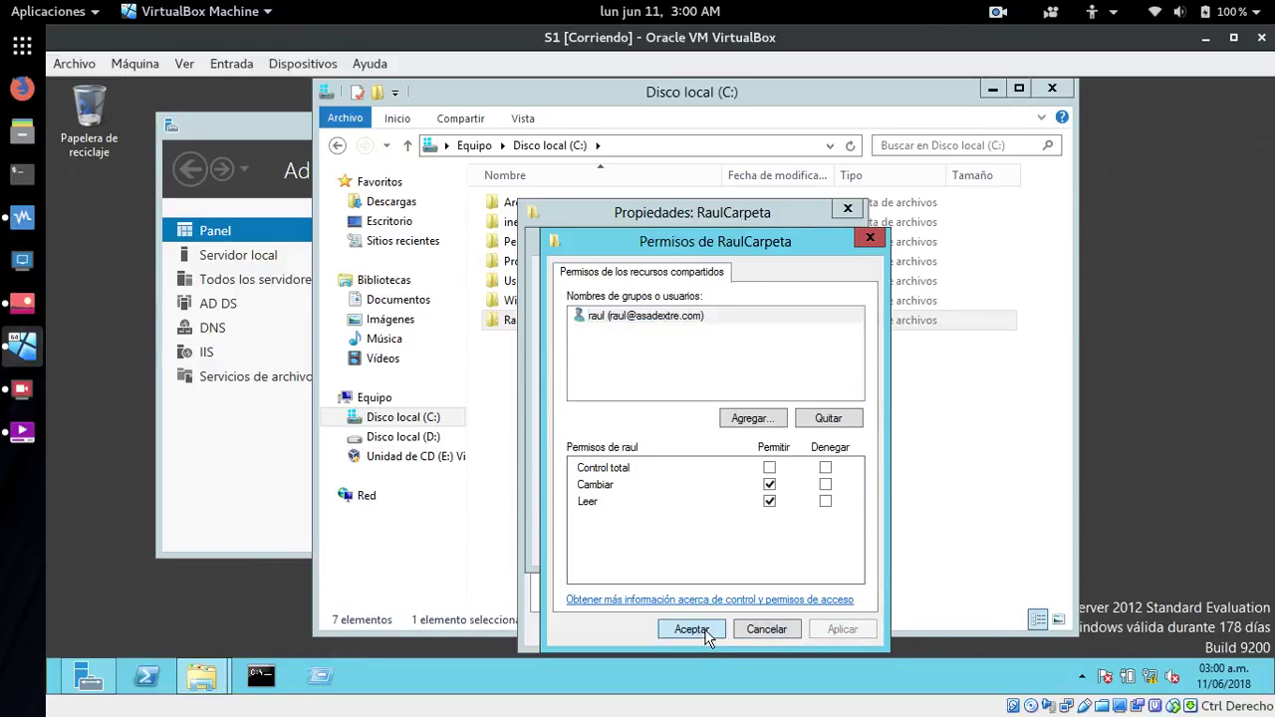
pyautogui.click(706, 631)
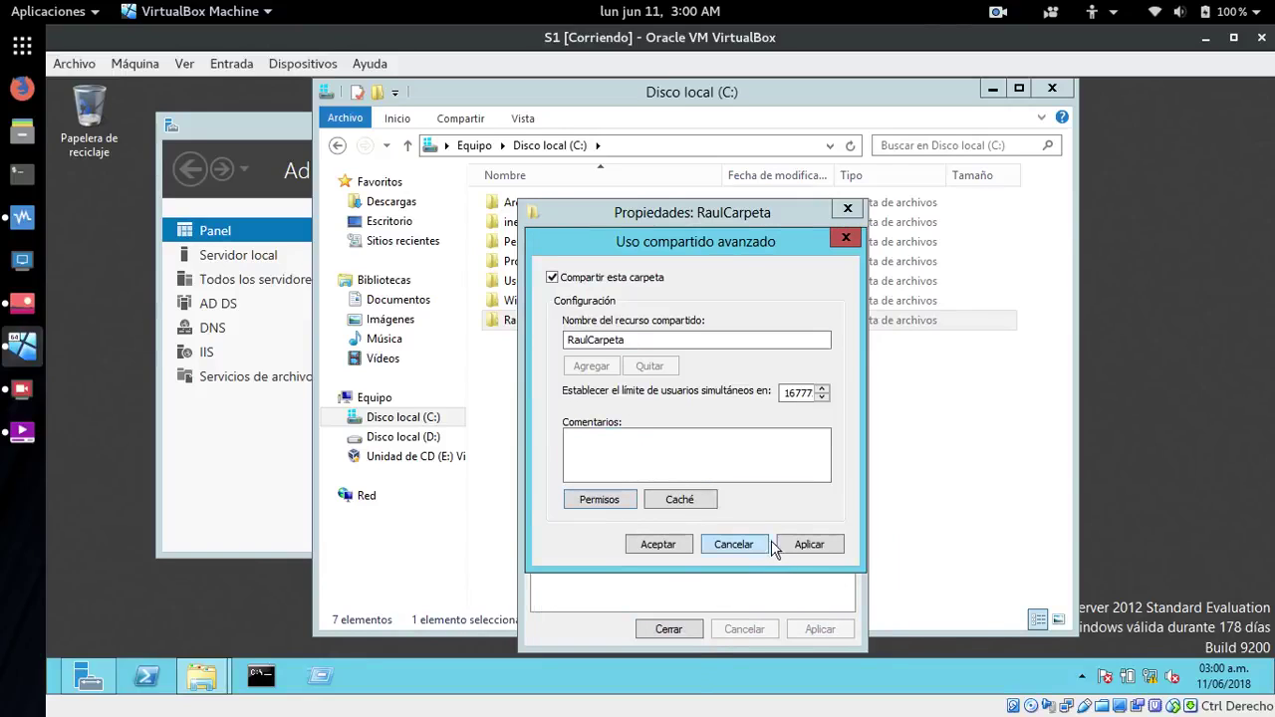
# - Apply the advanced sharing as RaulCarpeta and review the folder's Propiedades tabs
pyautogui.click(809, 543)
pyautogui.click(657, 546)
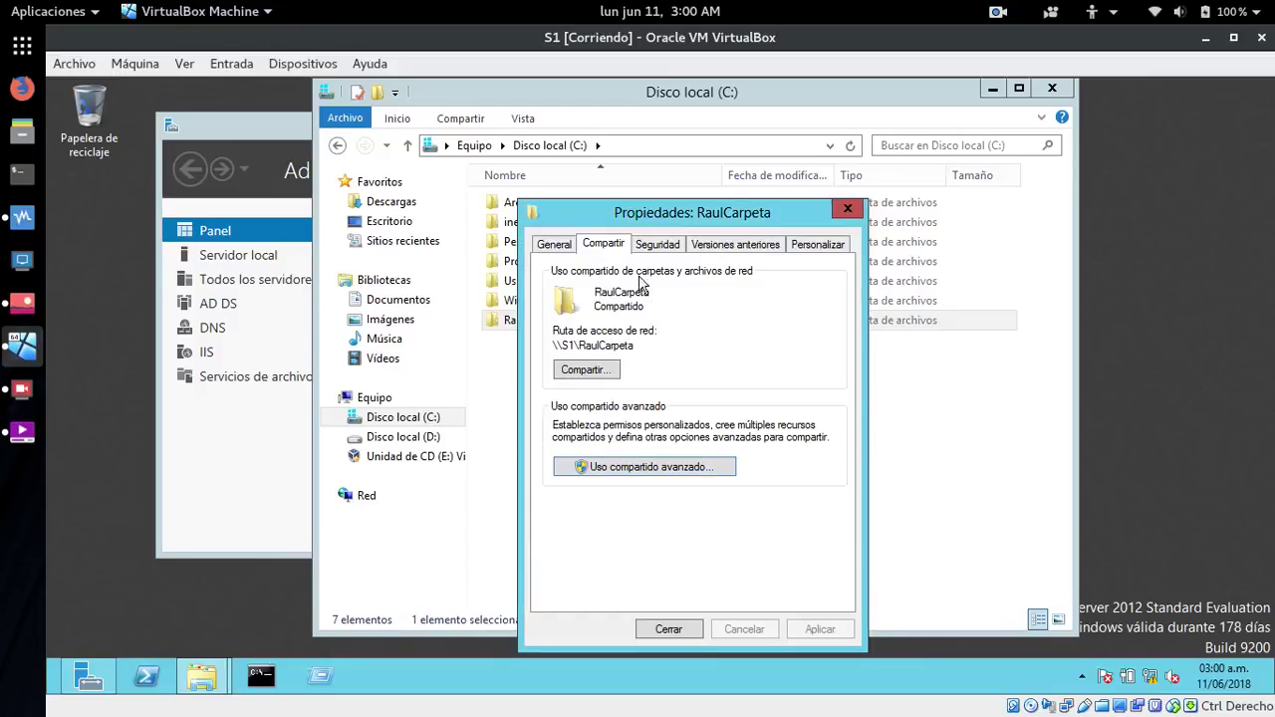
pyautogui.click(543, 247)
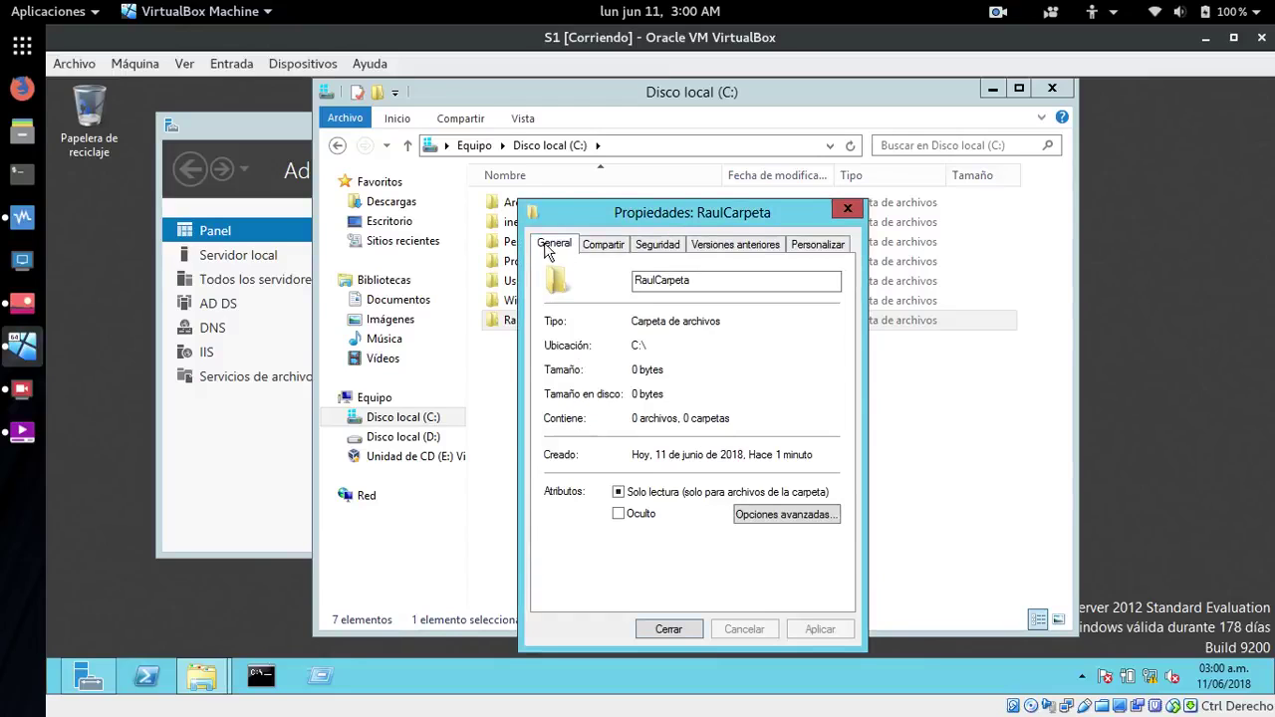
pyautogui.click(594, 244)
pyautogui.click(652, 245)
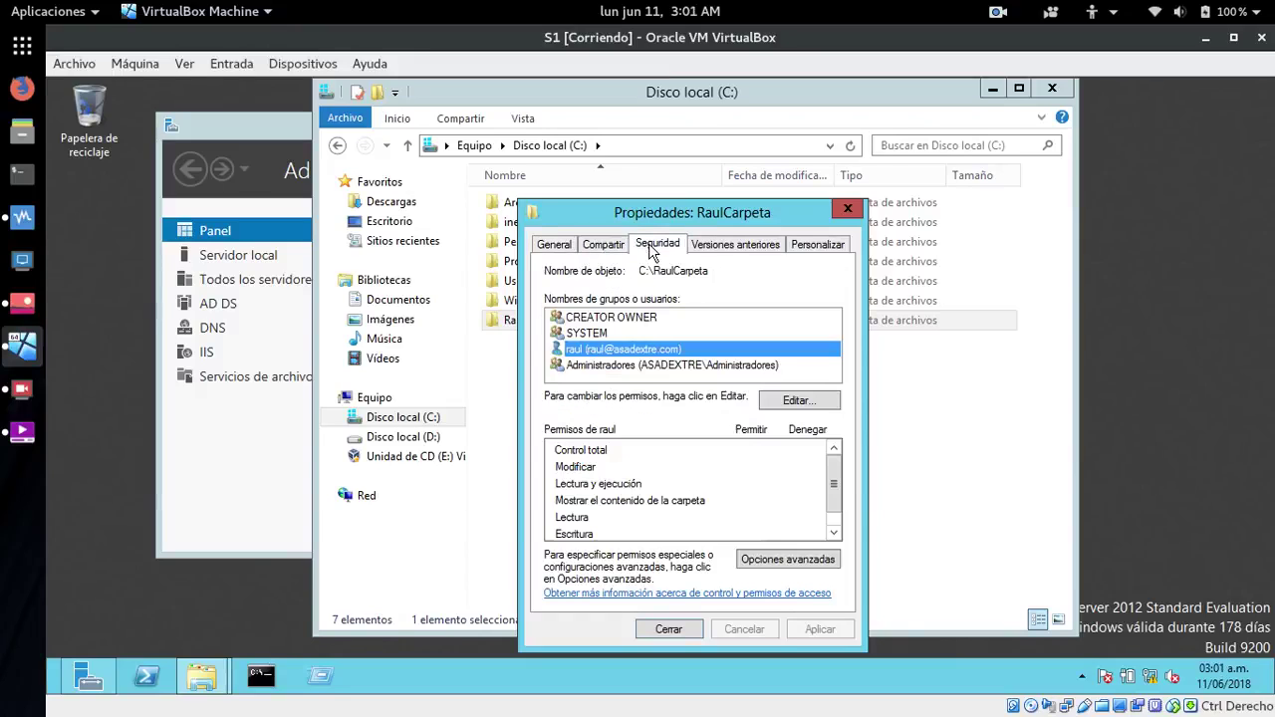
pyautogui.click(752, 245)
pyautogui.click(811, 245)
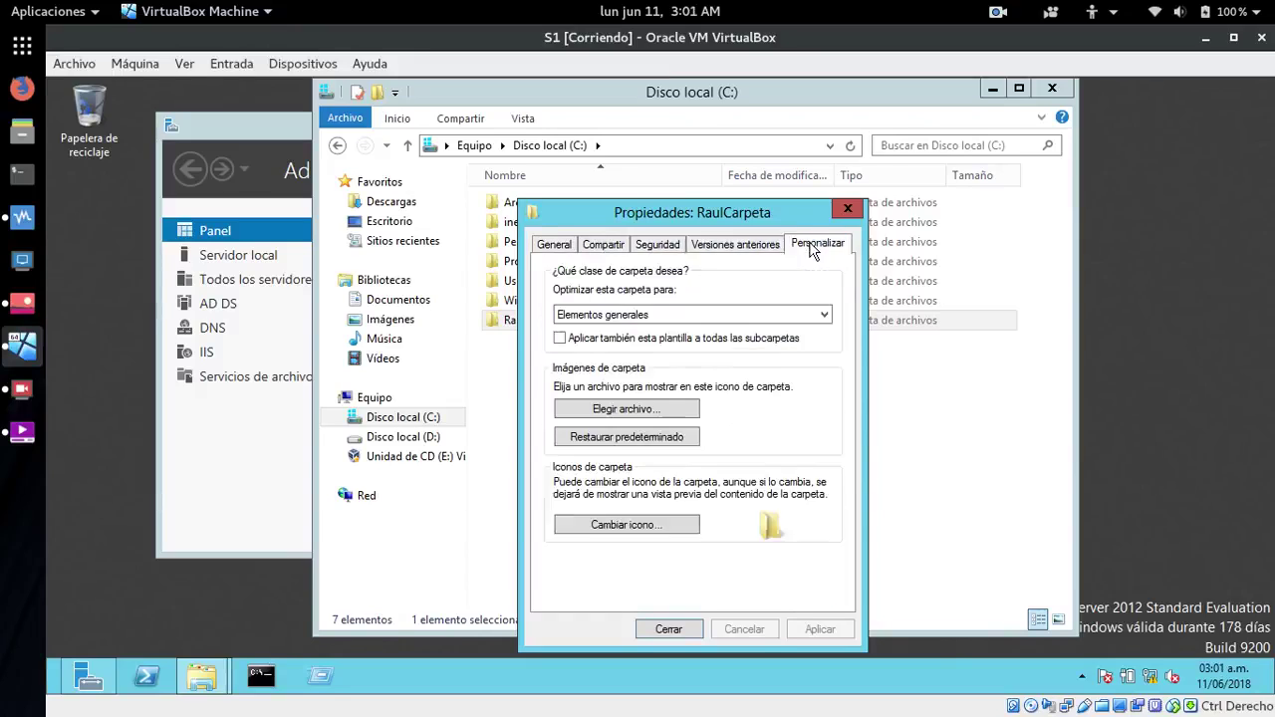
pyautogui.click(660, 245)
pyautogui.click(607, 246)
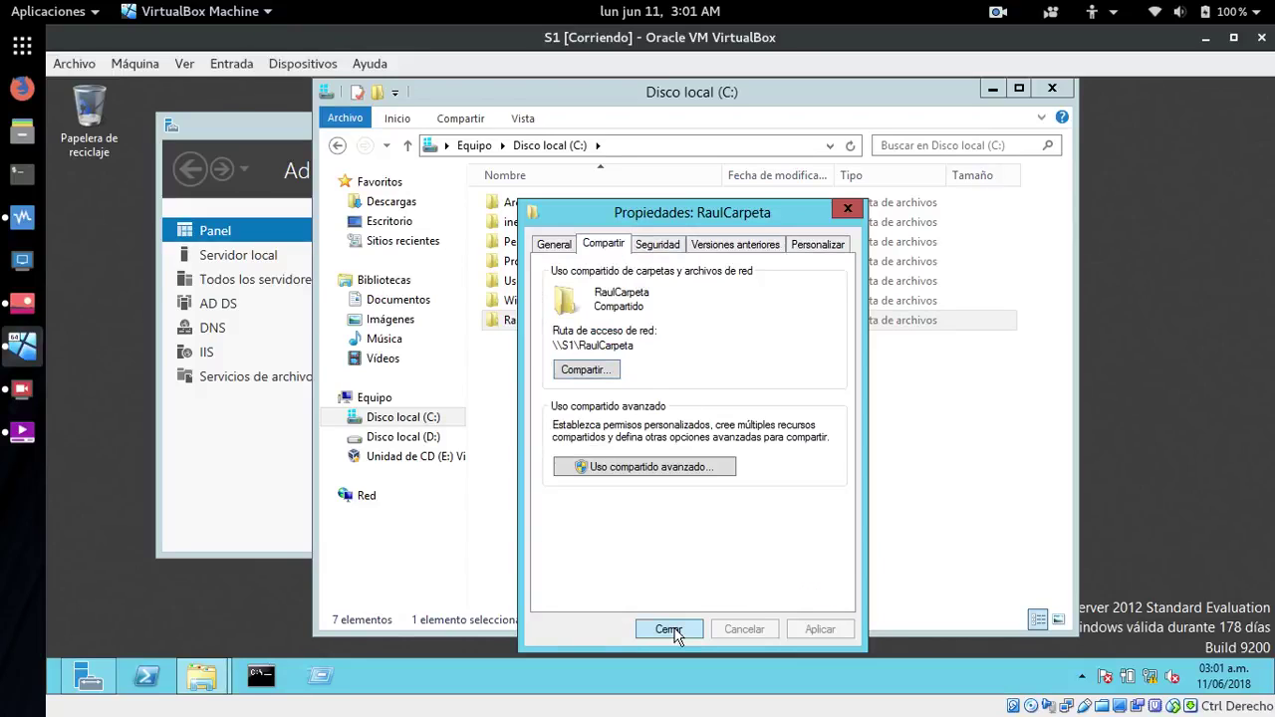
# - Close RaulCarpeta's properties, deselect the folder, and bring Server Manager to the front
pyautogui.click(669, 629)
pyautogui.click(587, 401)
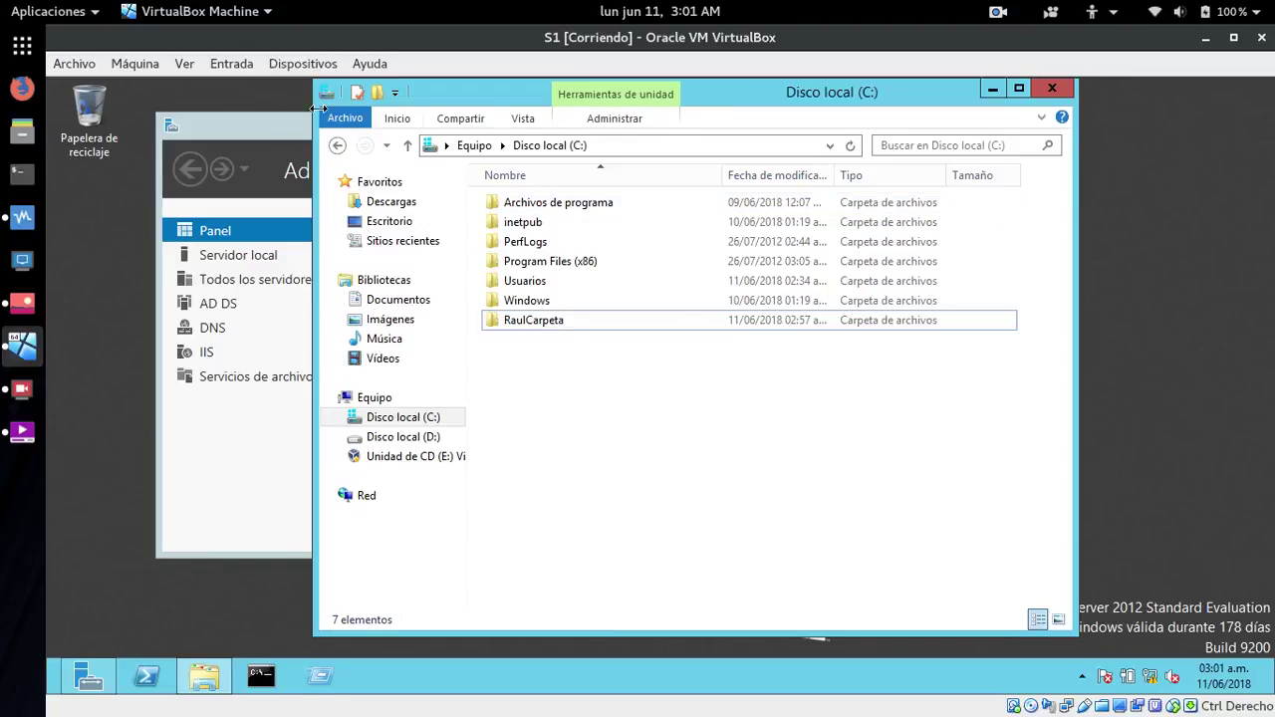
pyautogui.click(260, 127)
# - Launch the Add Roles and Features wizard and advance to server role selection with role-based install
pyautogui.moveTo(466, 134); pyautogui.dragTo(414, 170)
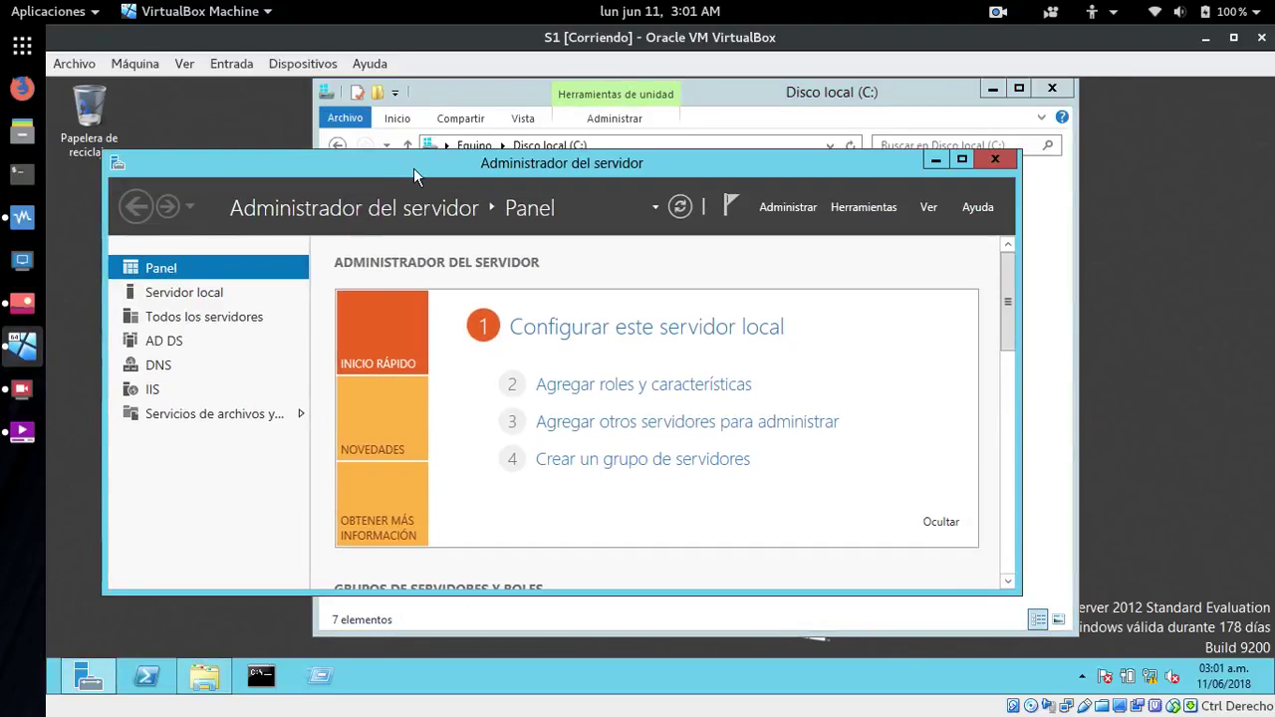
pyautogui.click(593, 386)
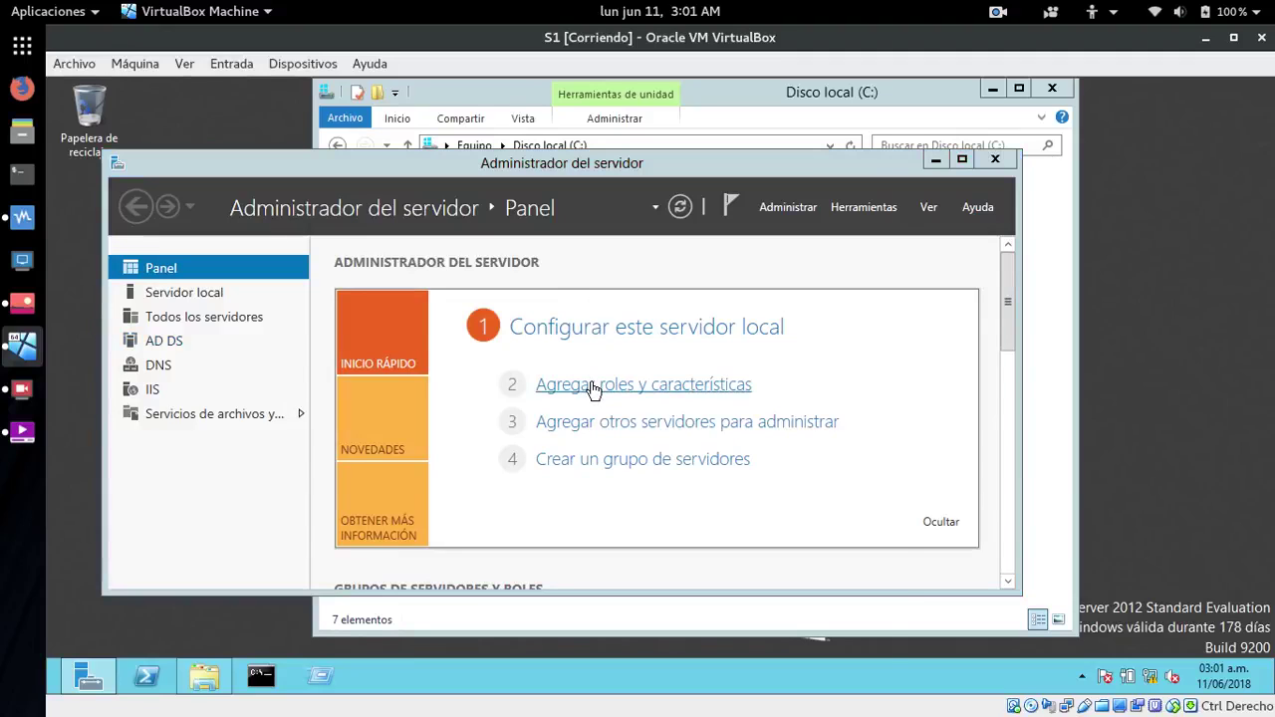
pyautogui.moveTo(575, 189); pyautogui.dragTo(608, 106)
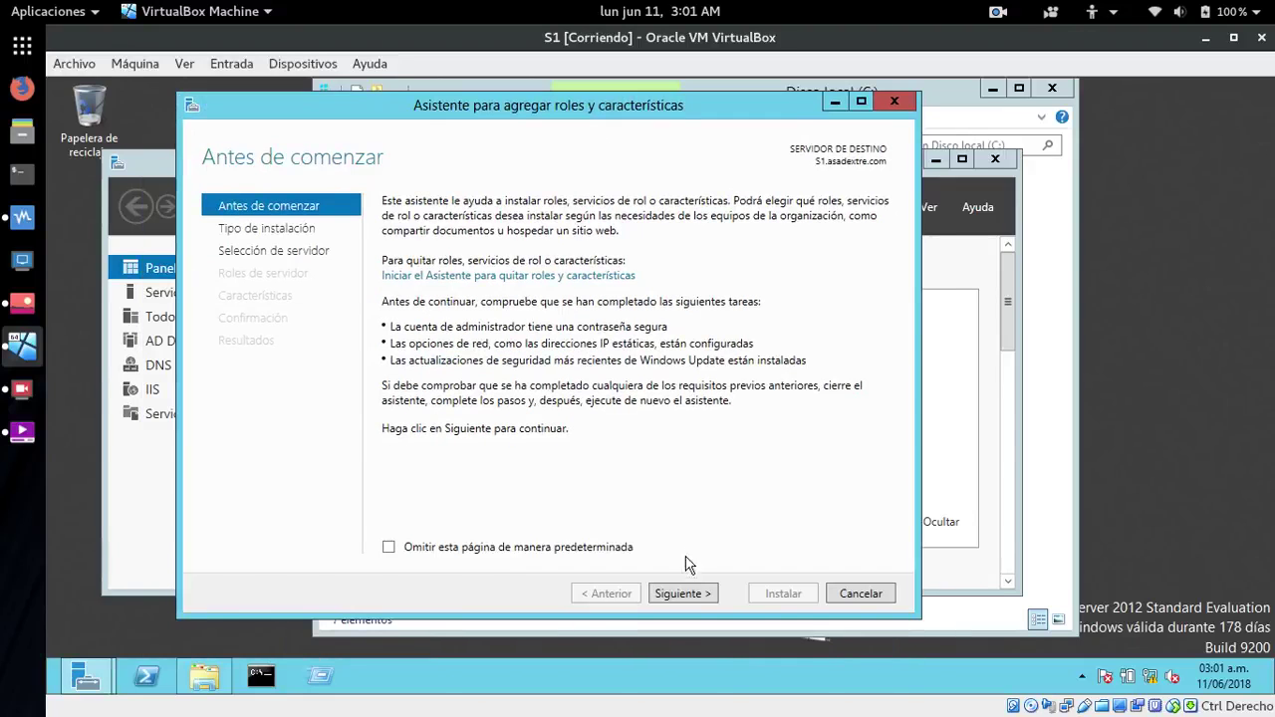
pyautogui.click(680, 594)
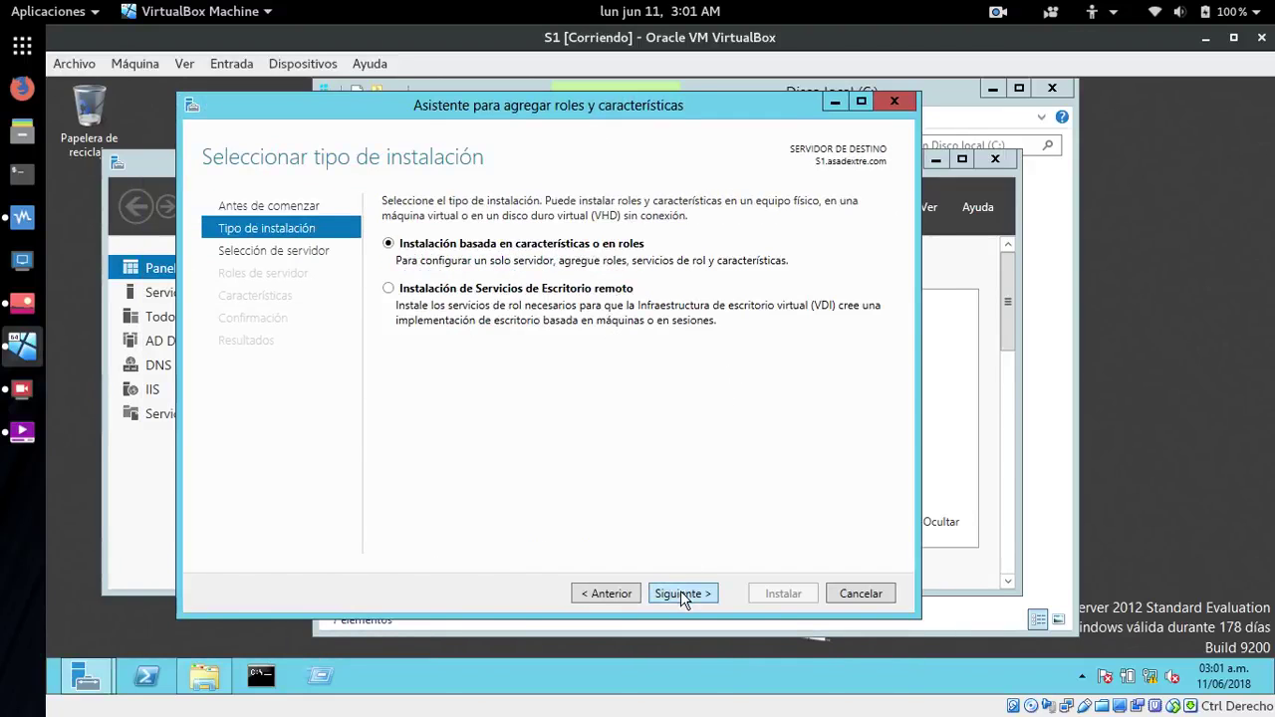
pyautogui.click(680, 593)
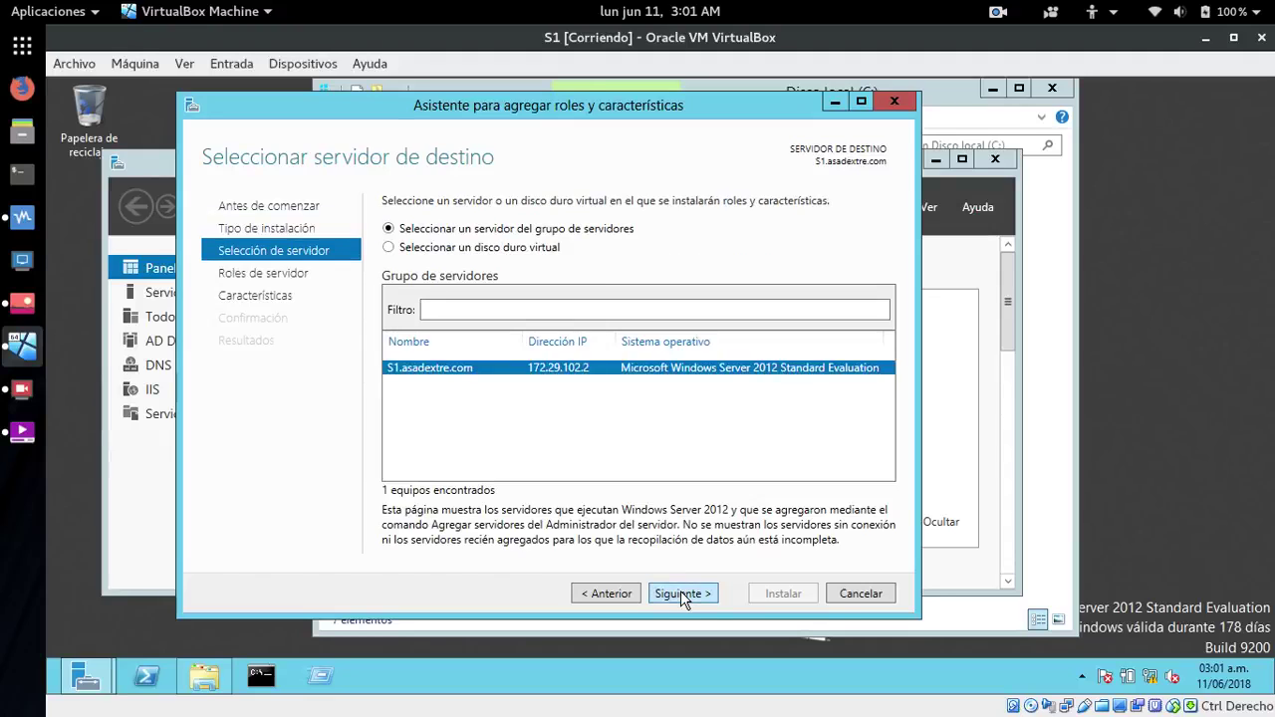
pyautogui.click(680, 594)
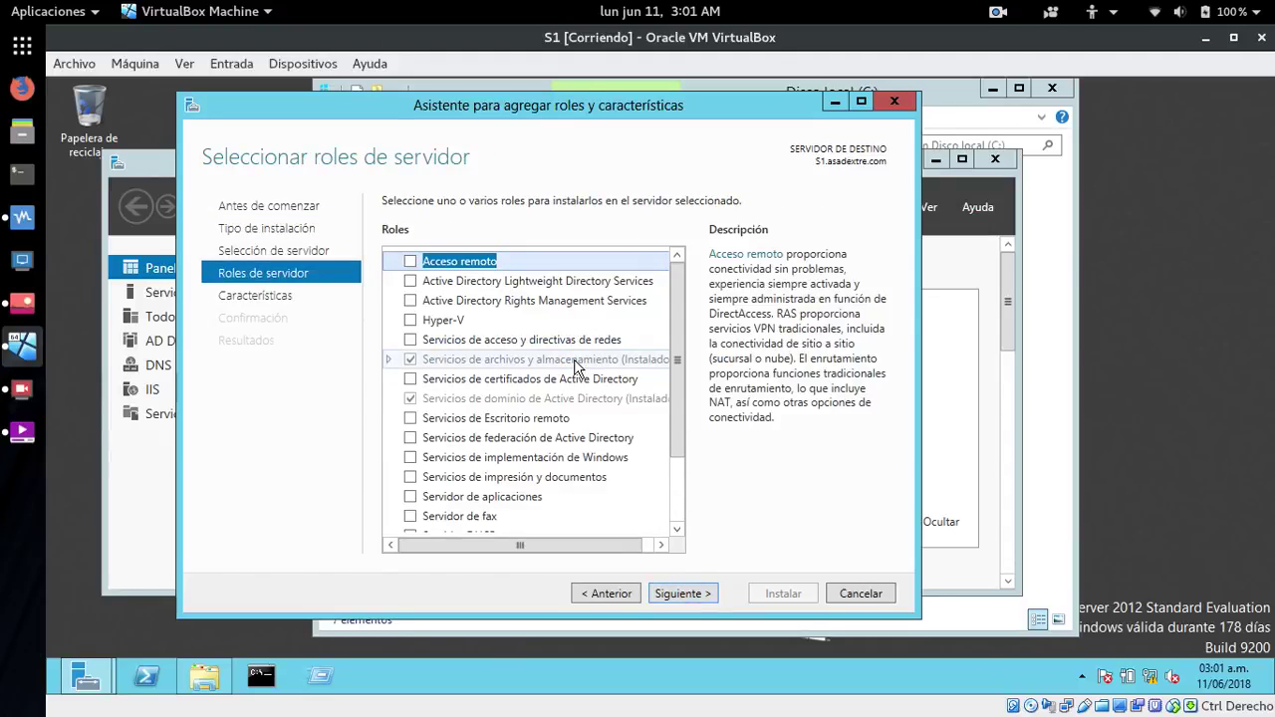
# - Select Administrador de recursos del servidor de archivos with its management tools and start installing
pyautogui.click(389, 361)
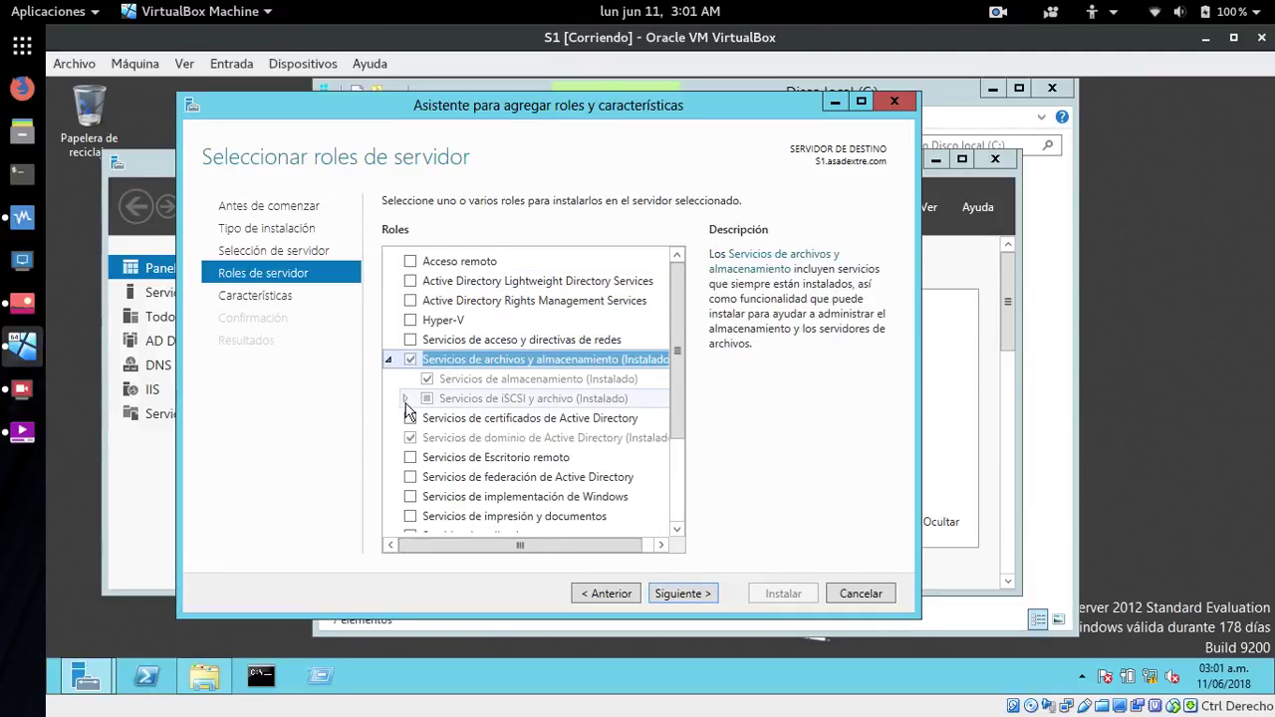
pyautogui.click(405, 399)
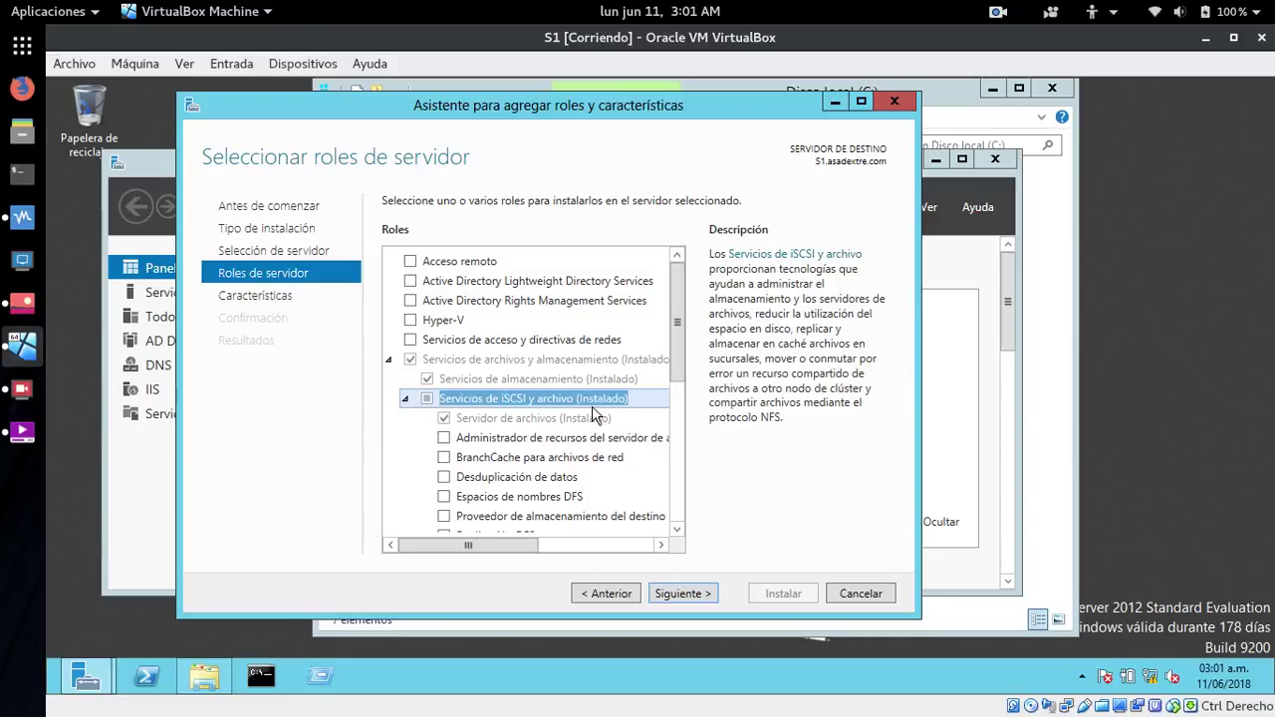
pyautogui.click(676, 529)
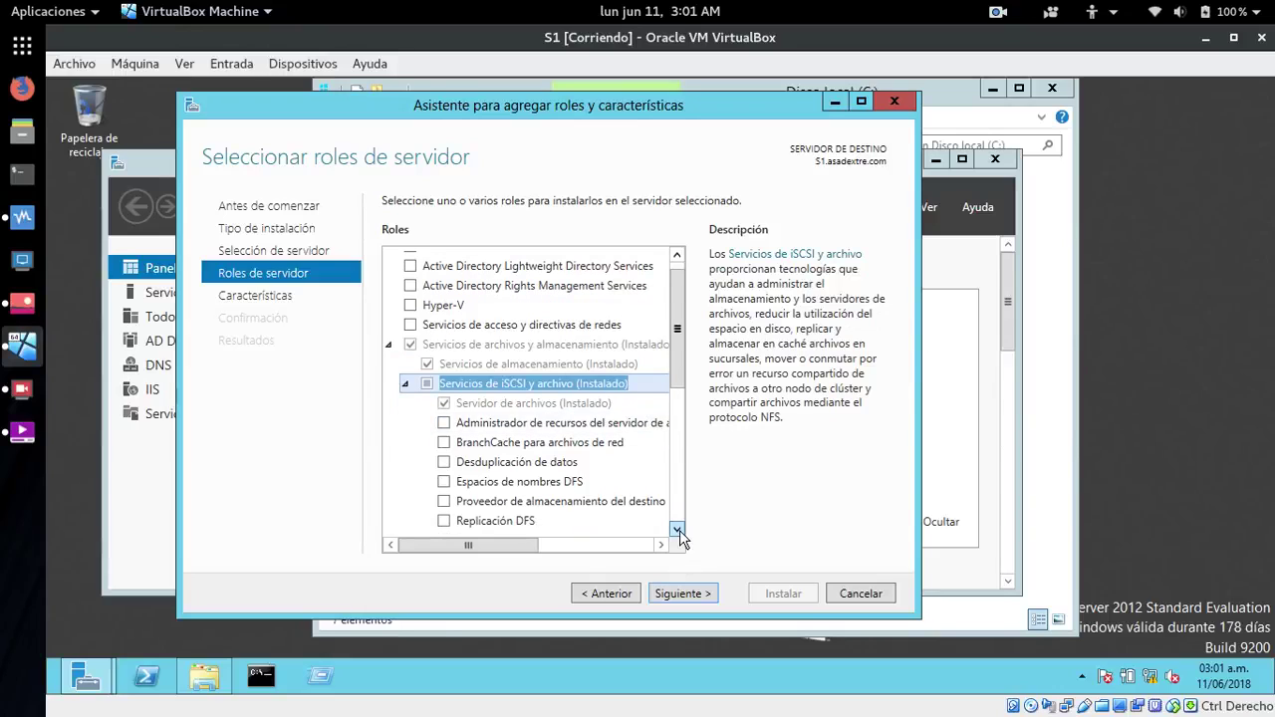
pyautogui.moveTo(520, 554); pyautogui.dragTo(538, 555)
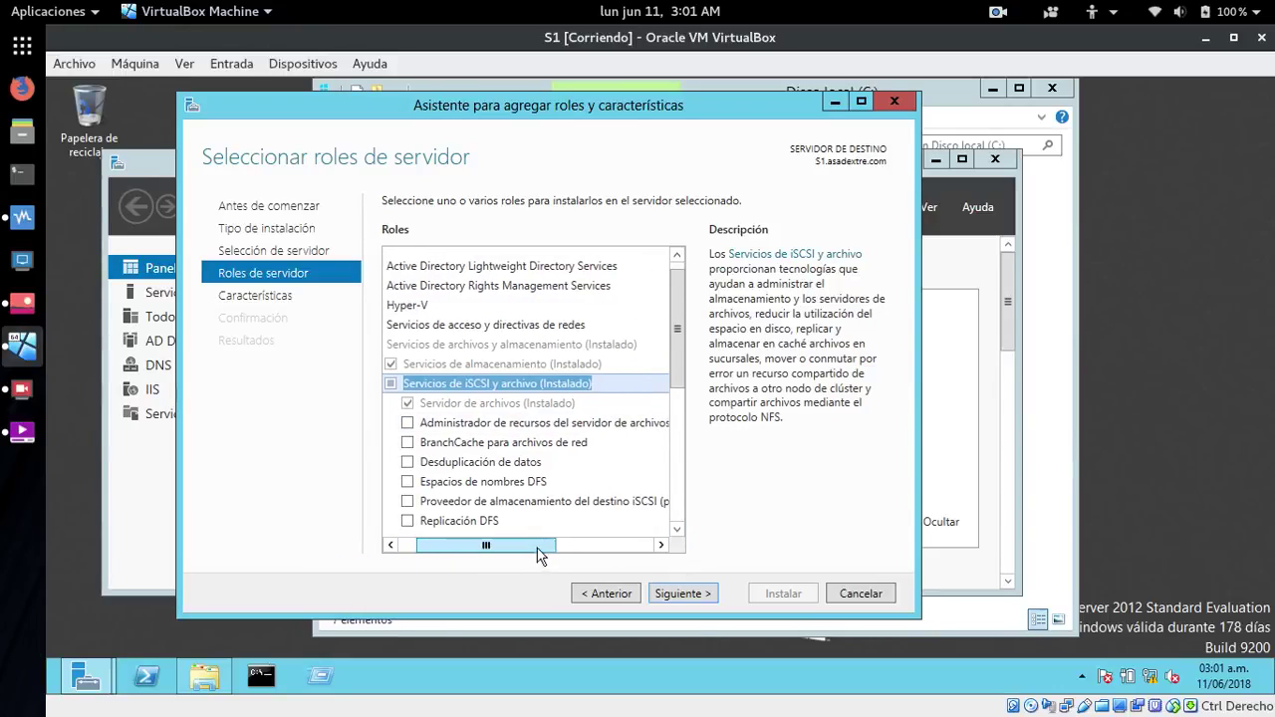
pyautogui.click(601, 424)
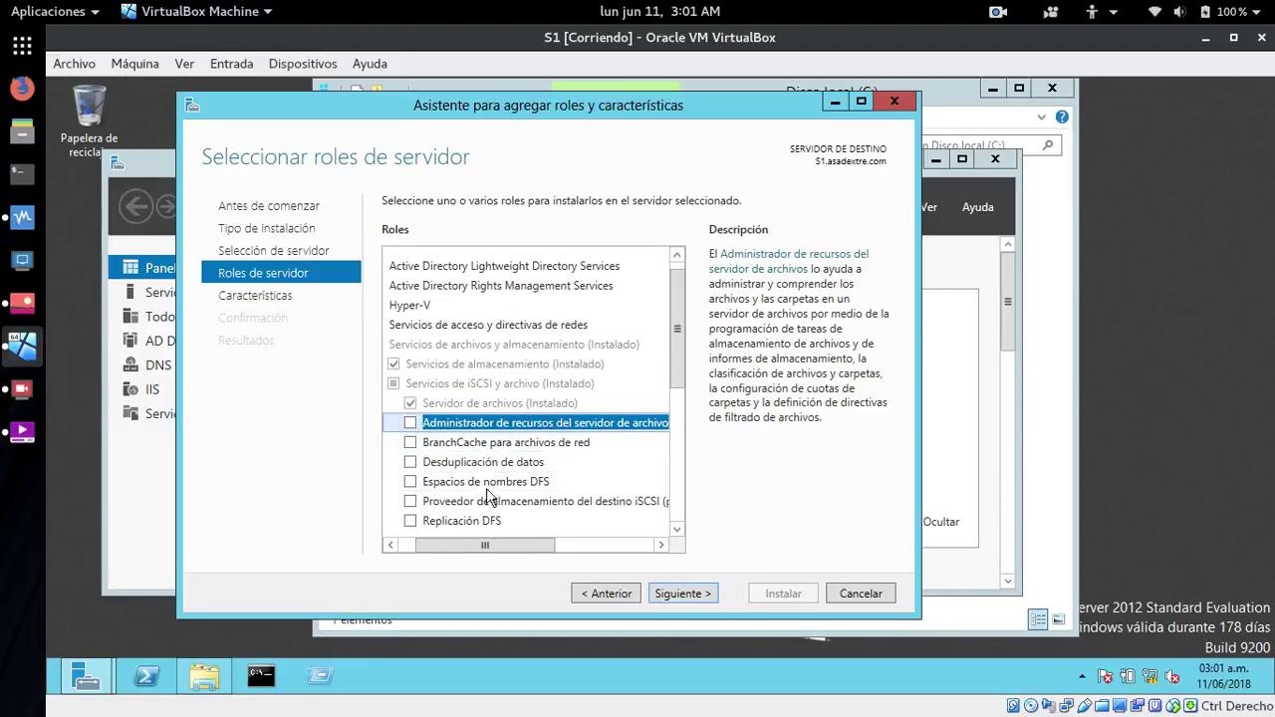
pyautogui.moveTo(487, 544)
pyautogui.mouseDown()
pyautogui.moveTo(537, 544)
pyautogui.moveTo(463, 544)
pyautogui.mouseUp()
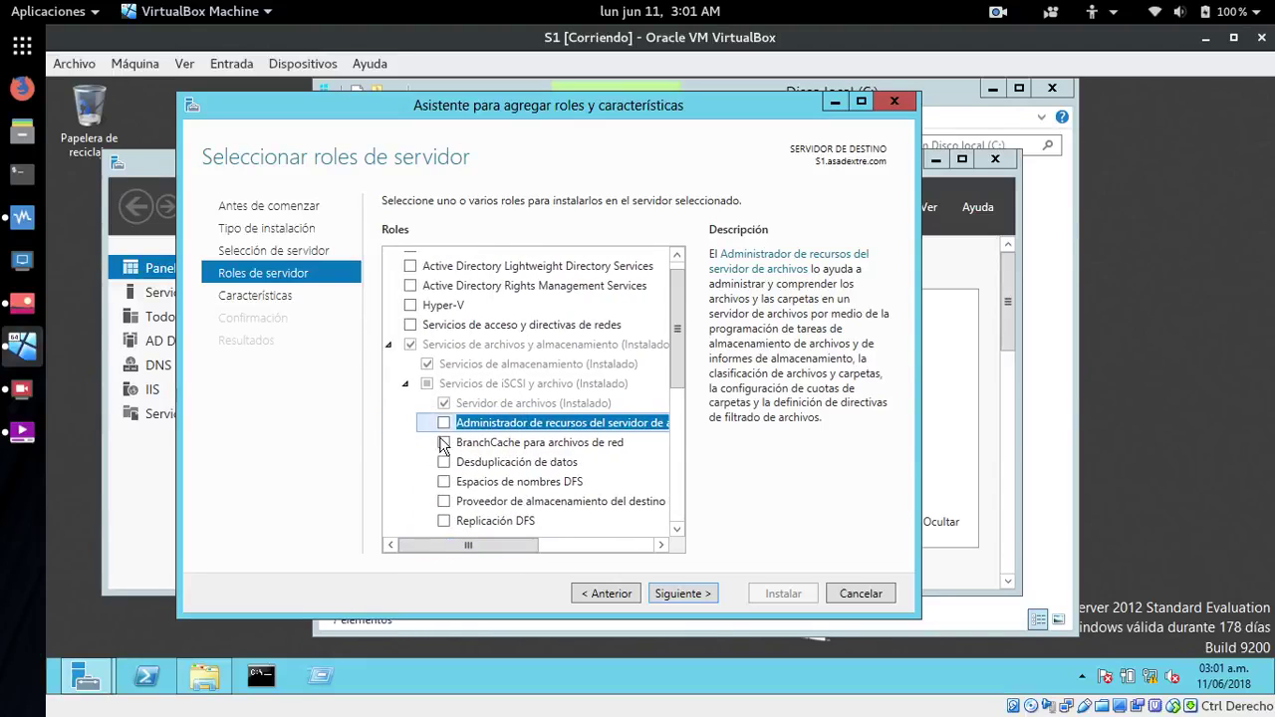
pyautogui.click(444, 423)
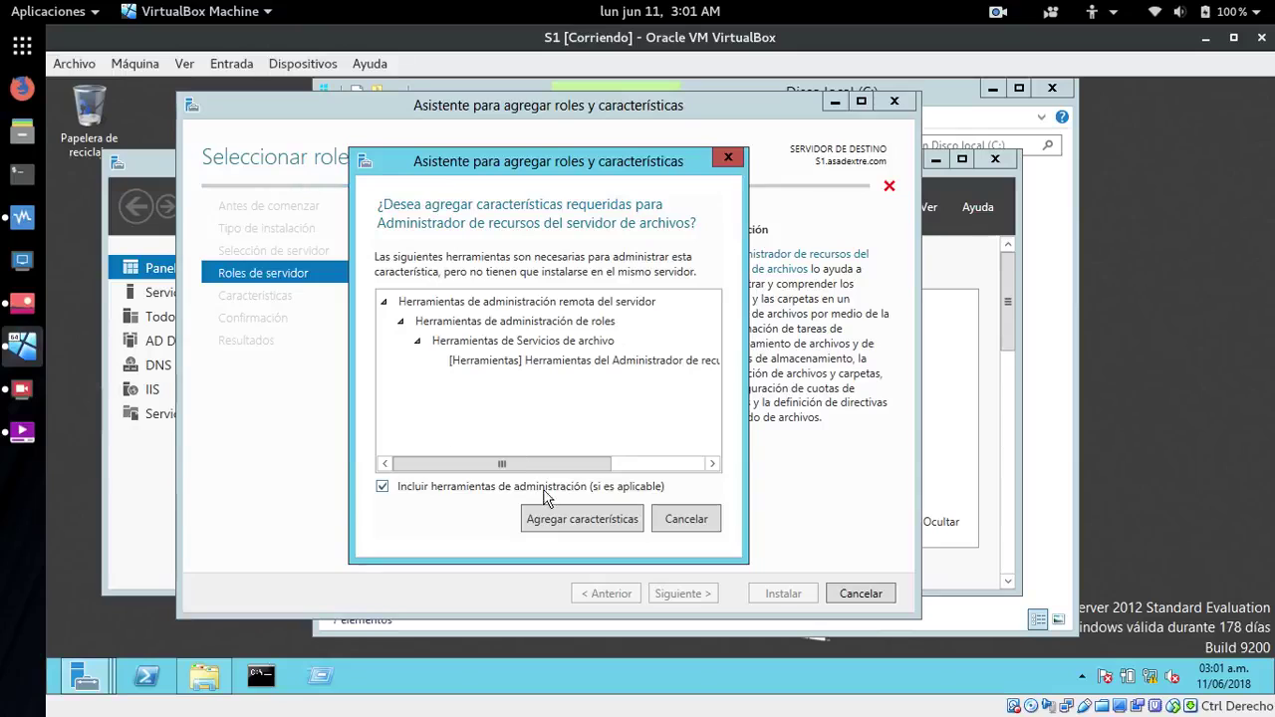
pyautogui.click(555, 523)
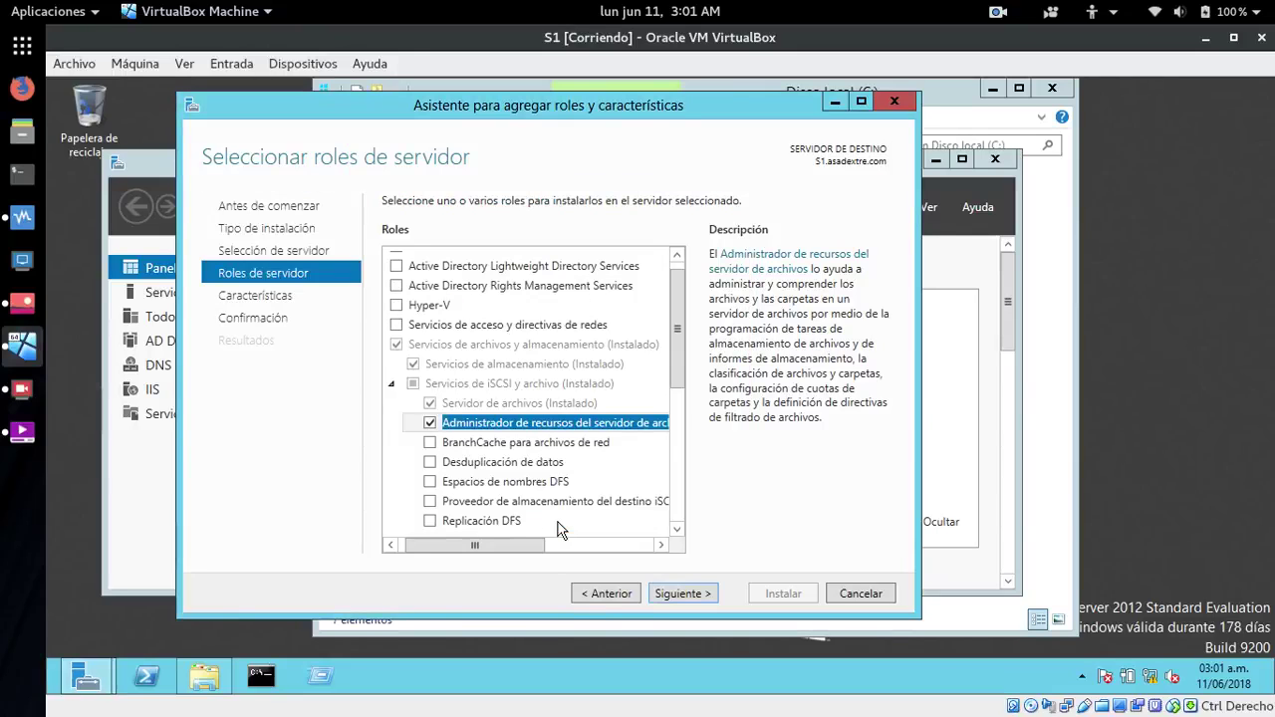
pyautogui.click(682, 593)
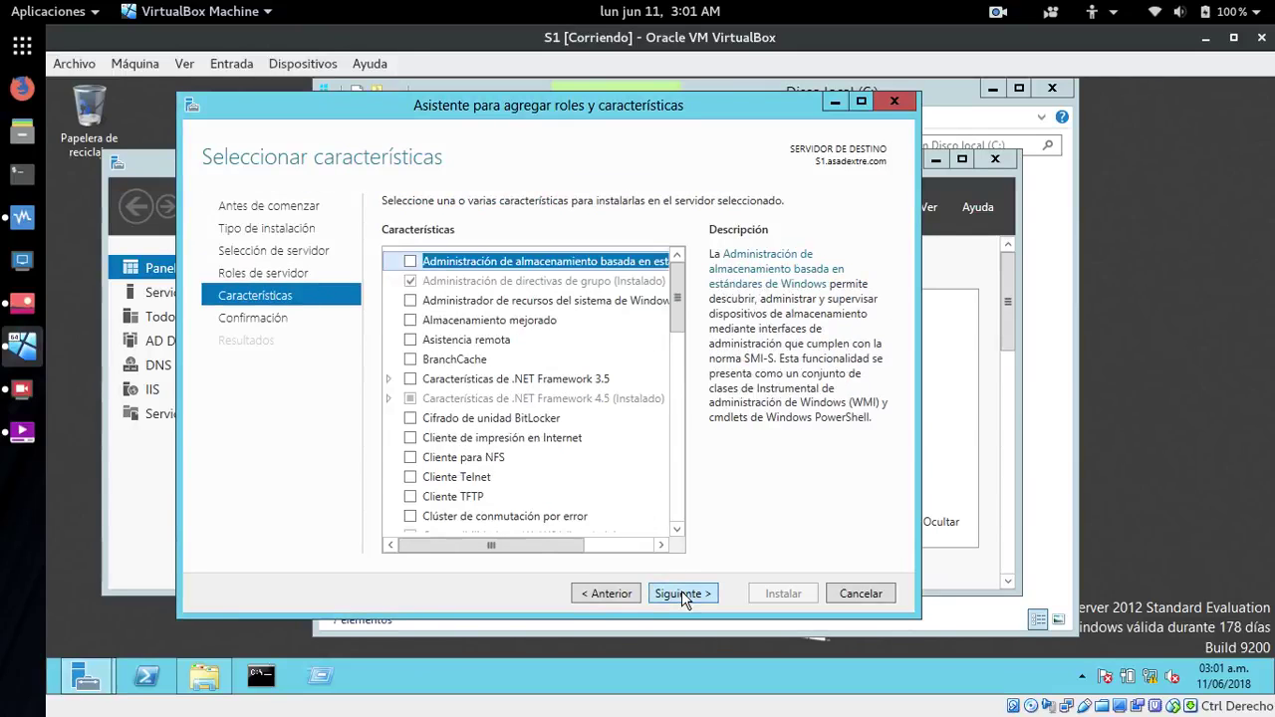
pyautogui.click(681, 594)
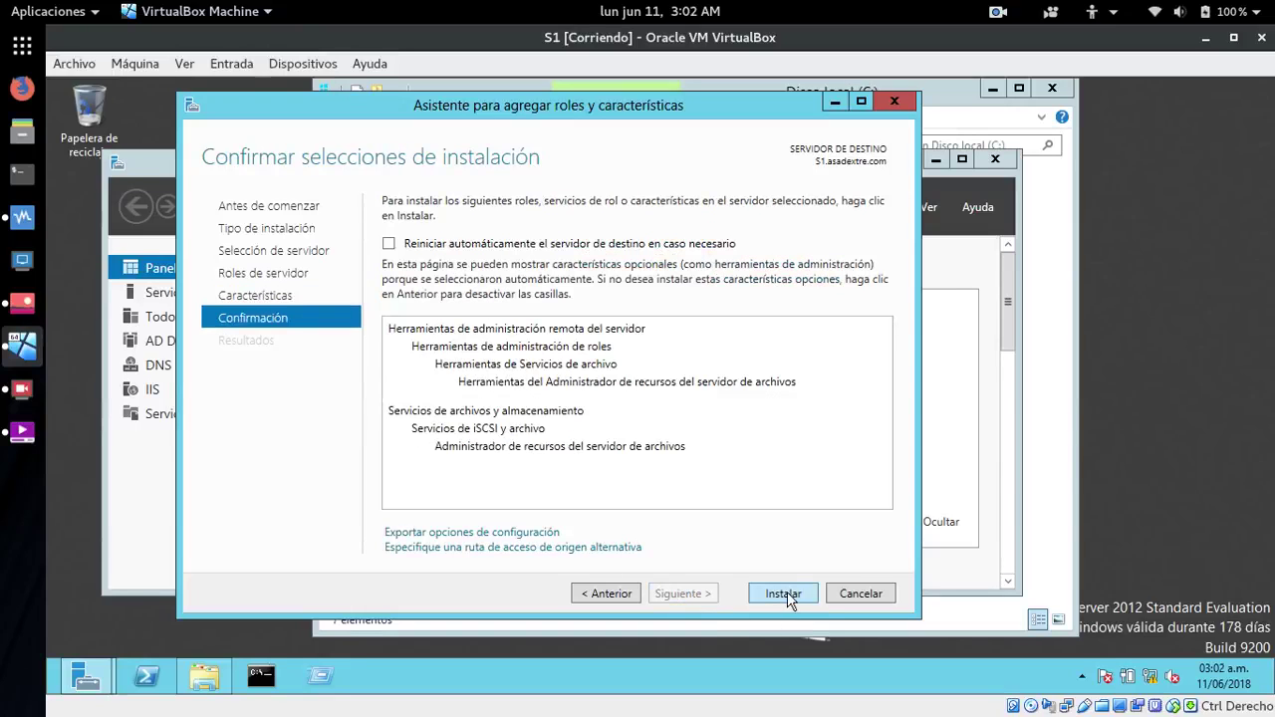
pyautogui.click(784, 593)
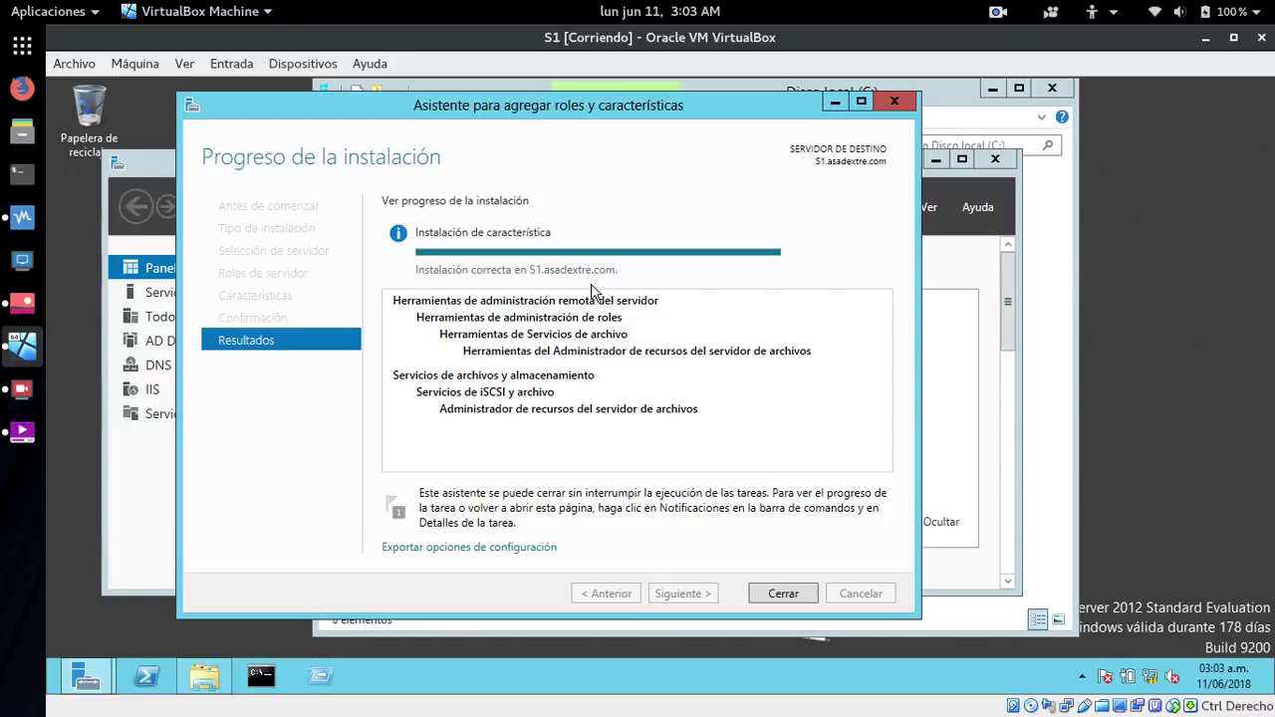
# - Close the wizard once File Server Resource Manager has finished installing
pyautogui.click(783, 593)
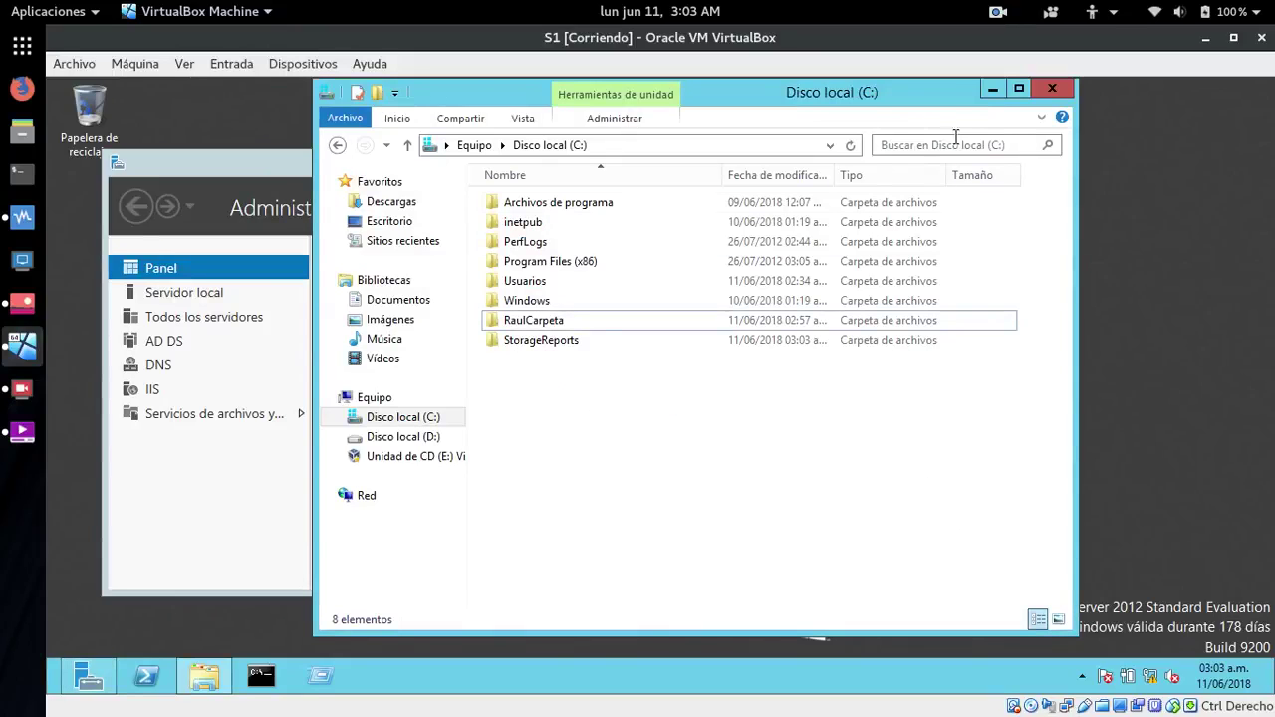
# - Launch File Server Resource Manager from Herramientas, go to Administración de cuotas > Cuotas, and start Crear cuota
pyautogui.click(993, 89)
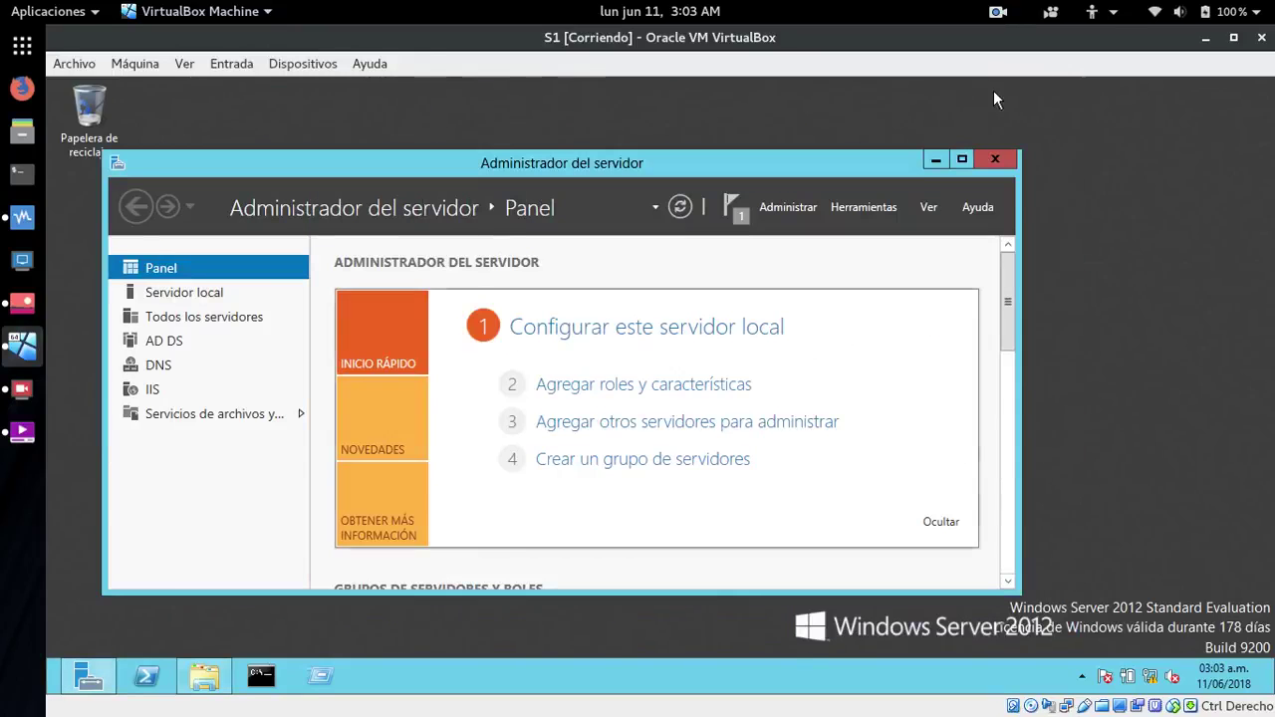
pyautogui.click(862, 206)
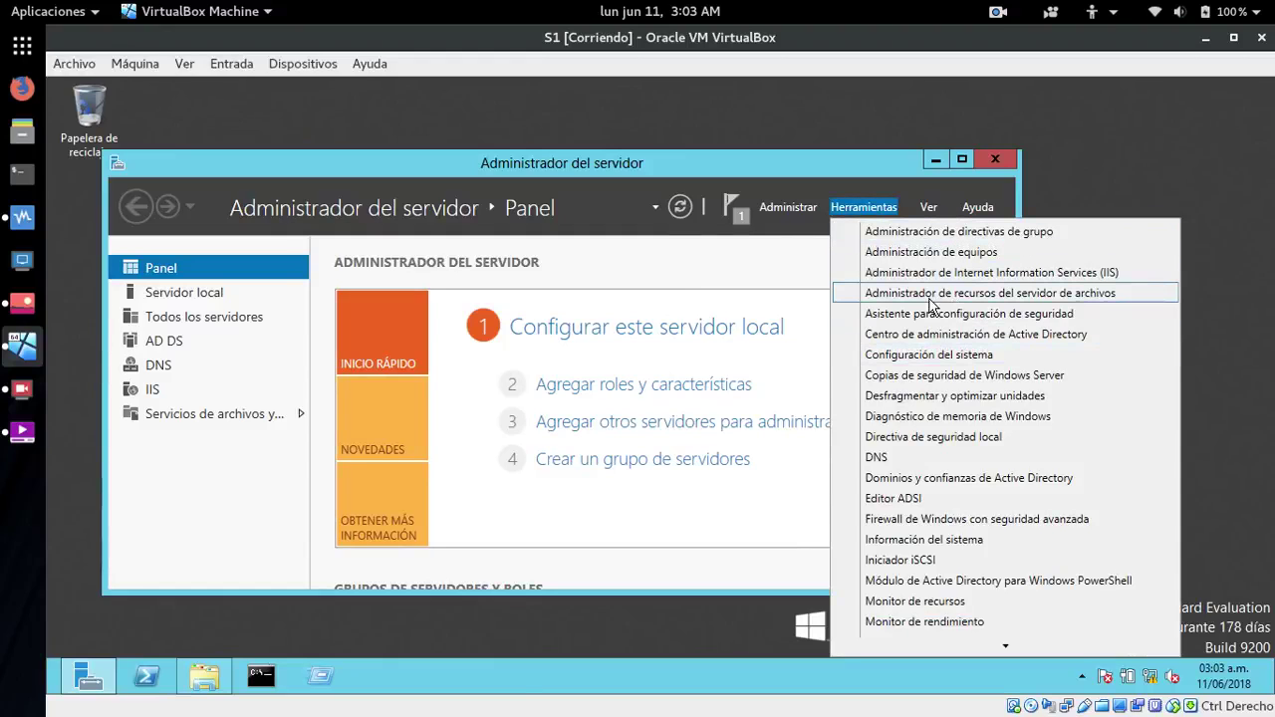
pyautogui.click(1027, 293)
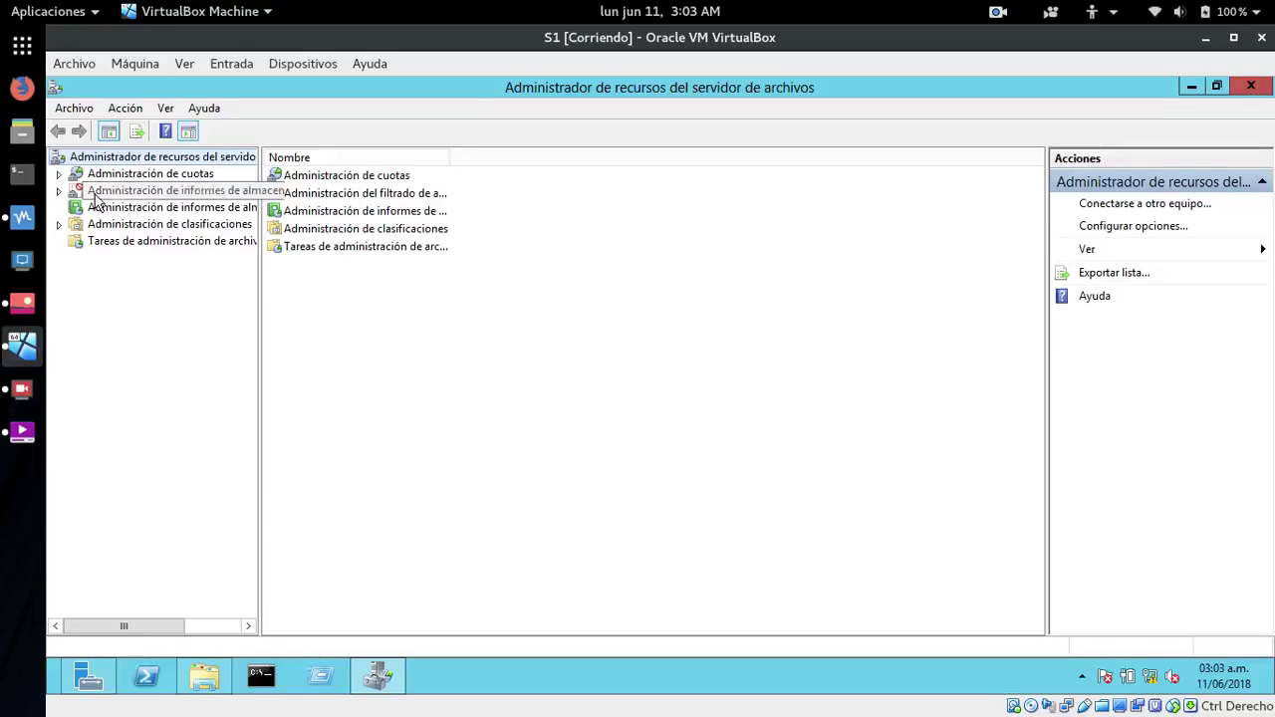
pyautogui.click(178, 176)
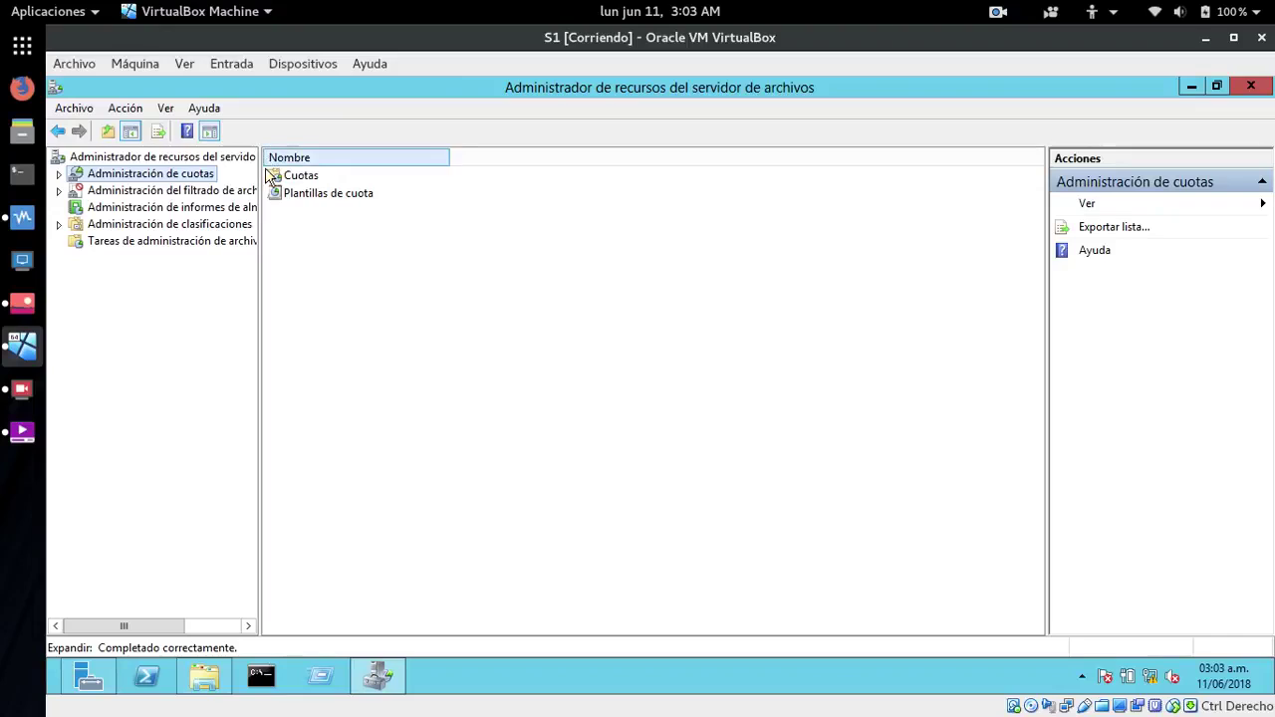
pyautogui.click(285, 176)
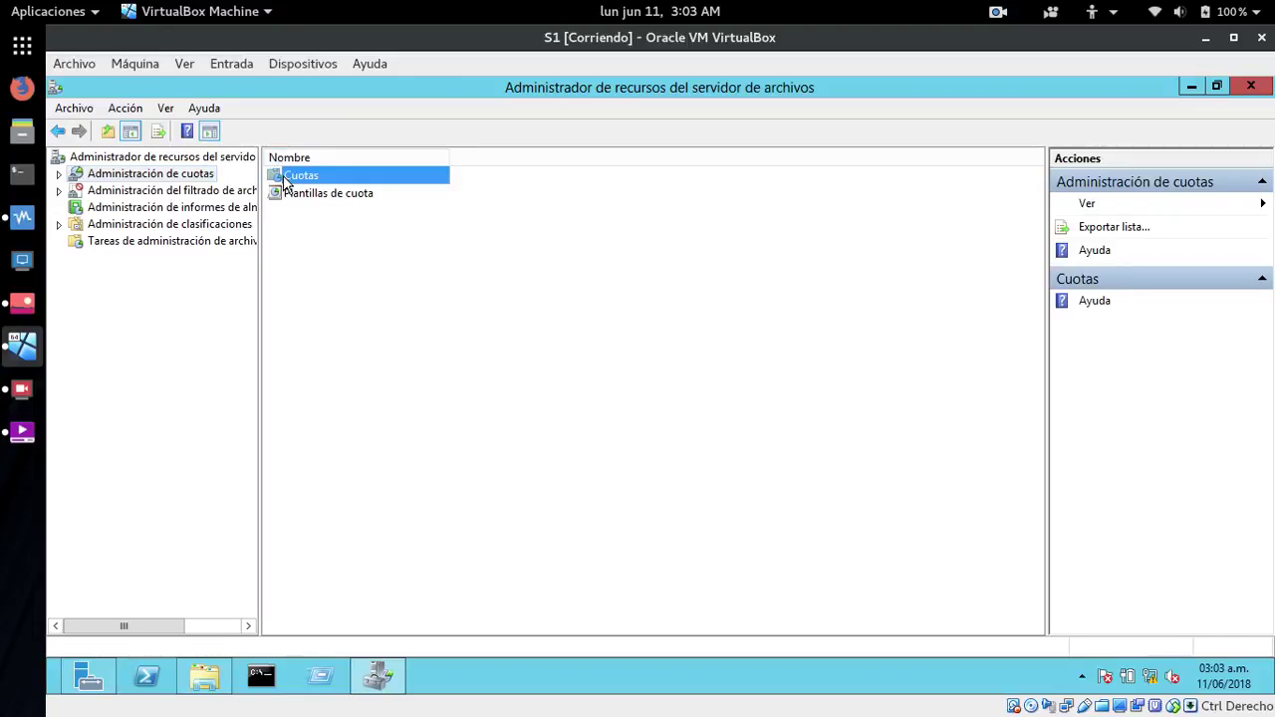
pyautogui.doubleClick(289, 176)
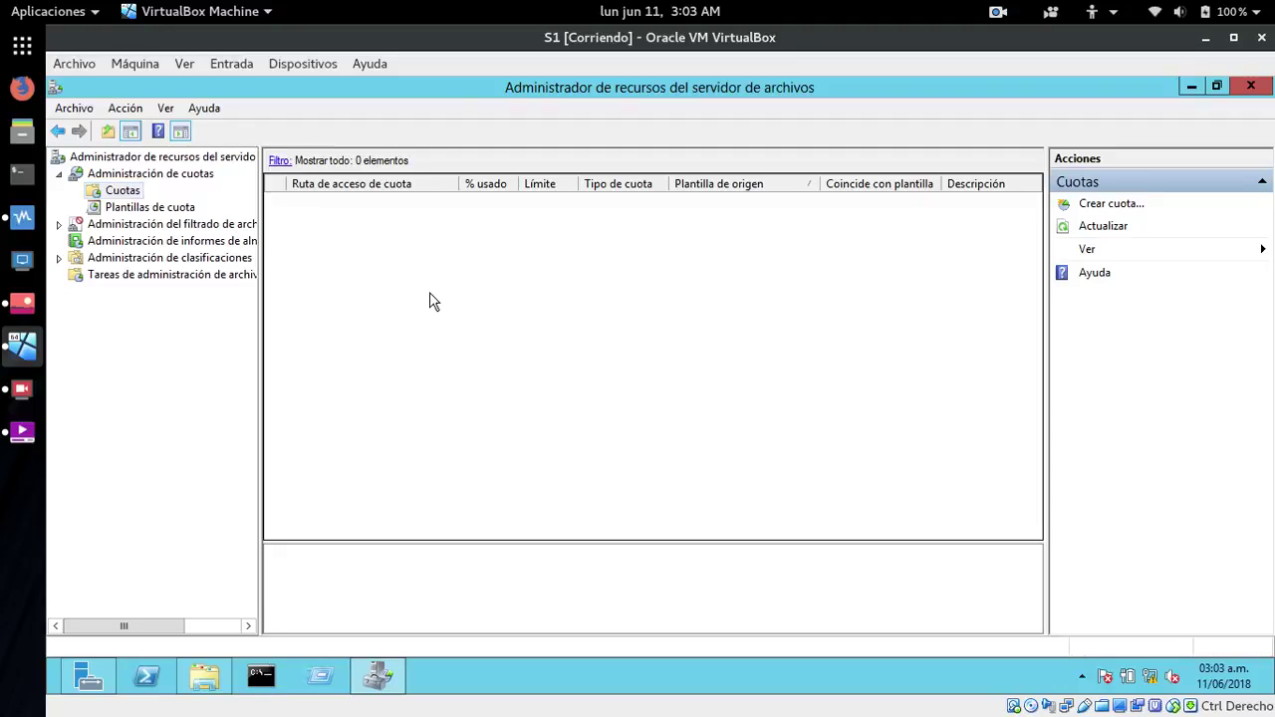
pyautogui.click(1099, 209)
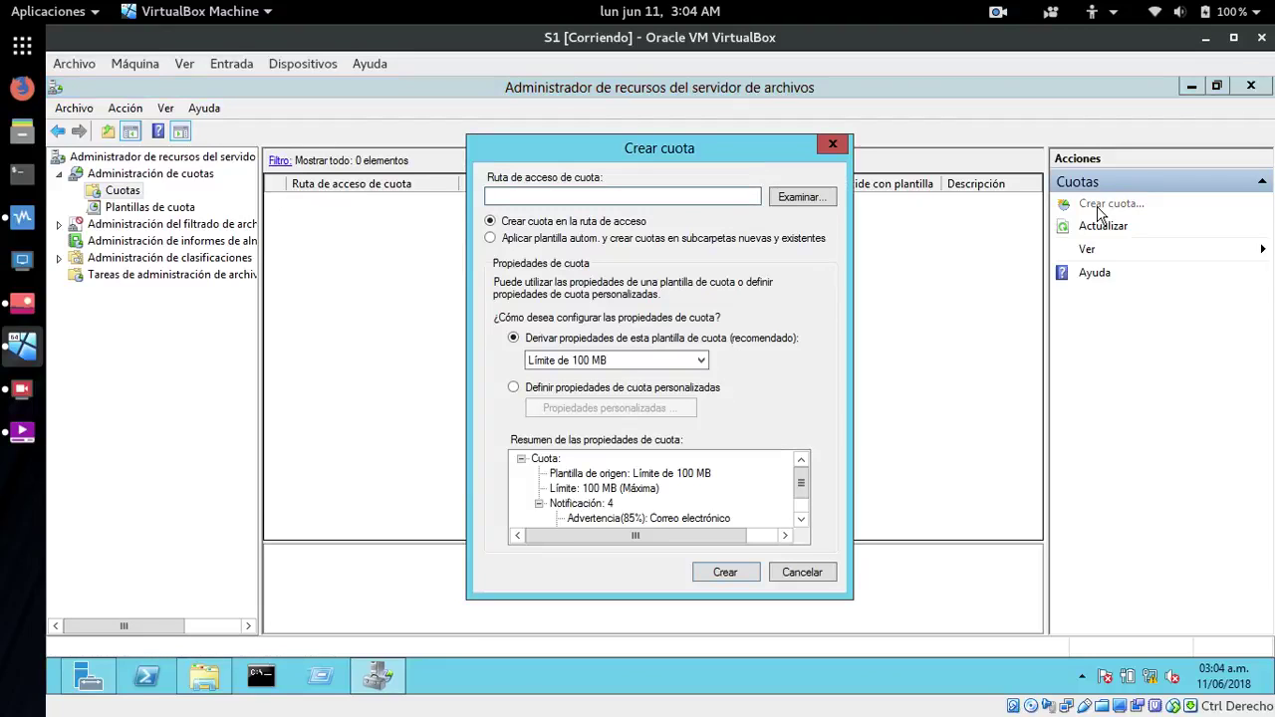
# - Set the quota path to C:\RaulCarpeta
pyautogui.click(803, 199)
pyautogui.doubleClick(600, 335)
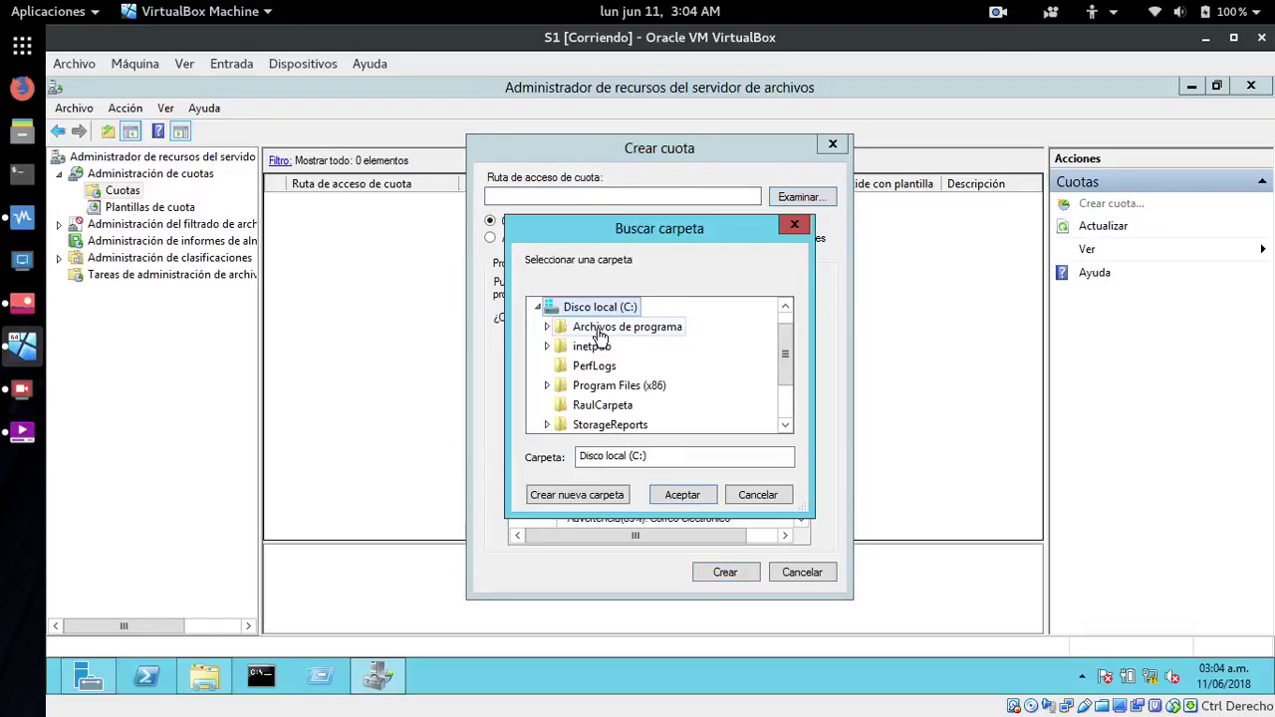
pyautogui.click(599, 409)
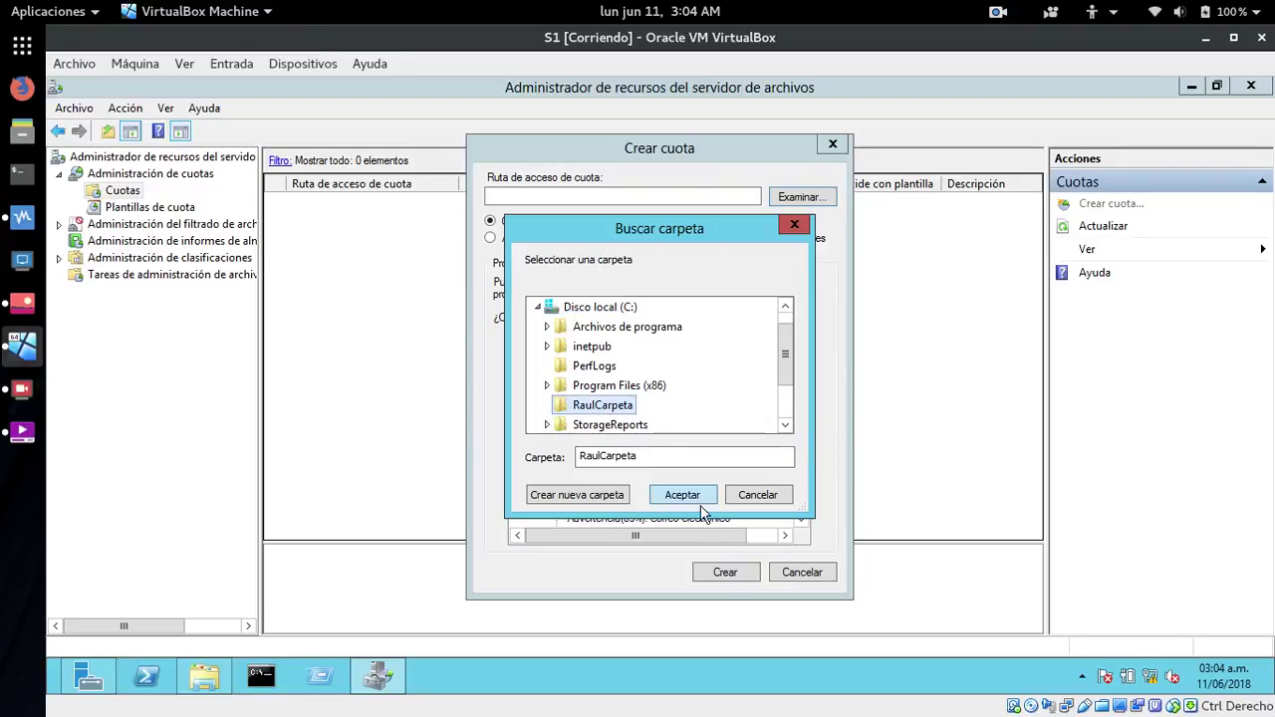
pyautogui.click(685, 498)
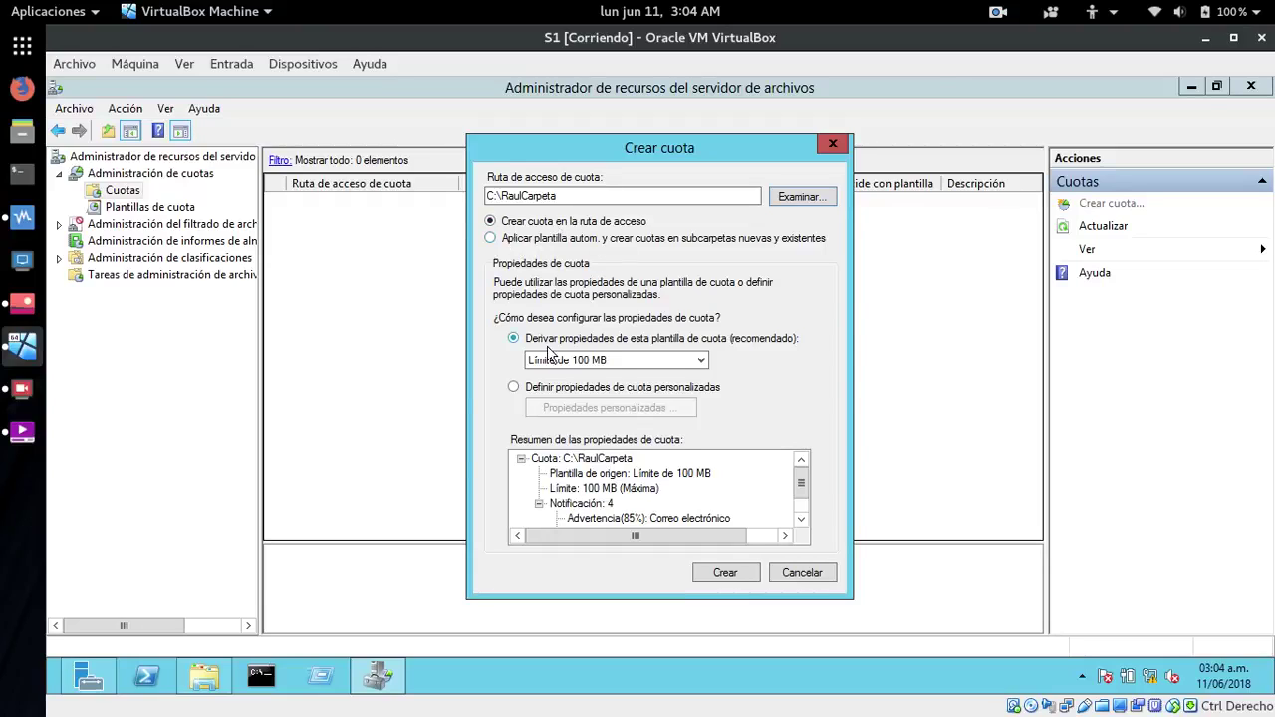
# - Define custom quota properties described 'solo hasta 1GB' with a 1 GB limit, then create it
pyautogui.click(514, 388)
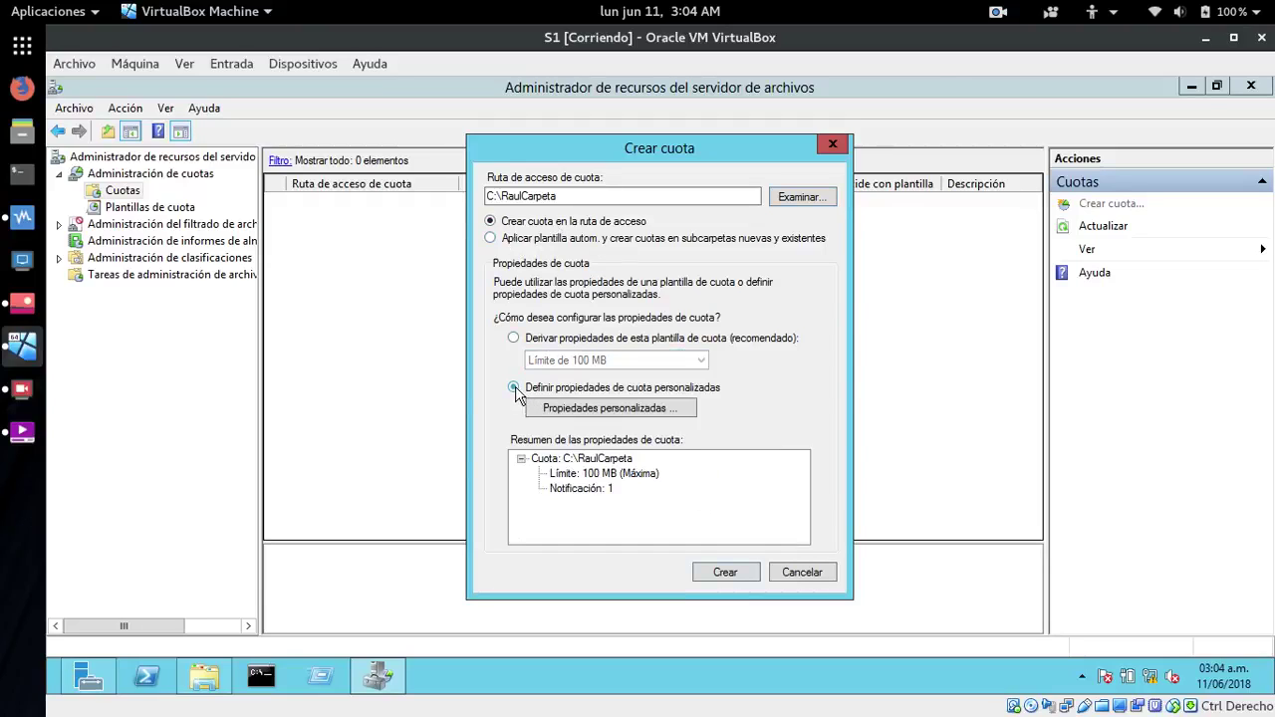
pyautogui.click(657, 411)
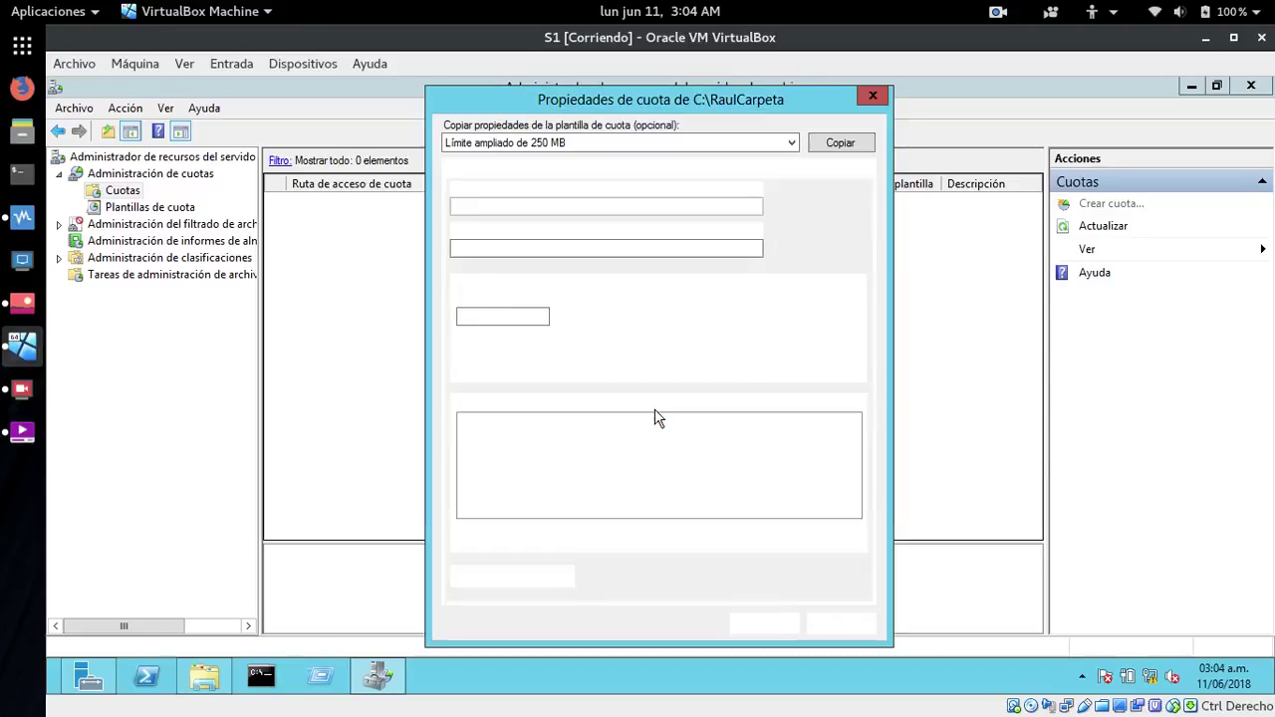
pyautogui.click(516, 249)
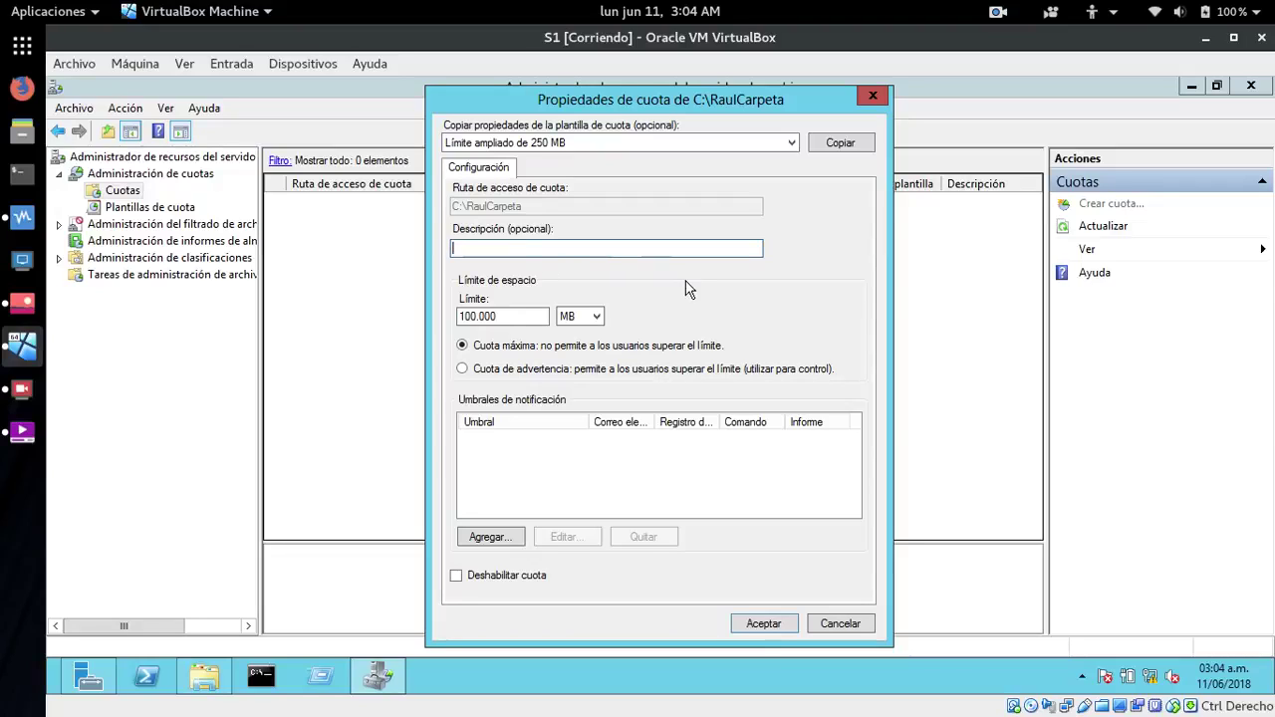
pyautogui.write('h')
pyautogui.write('ol')
pyautogui.write('o hasta')
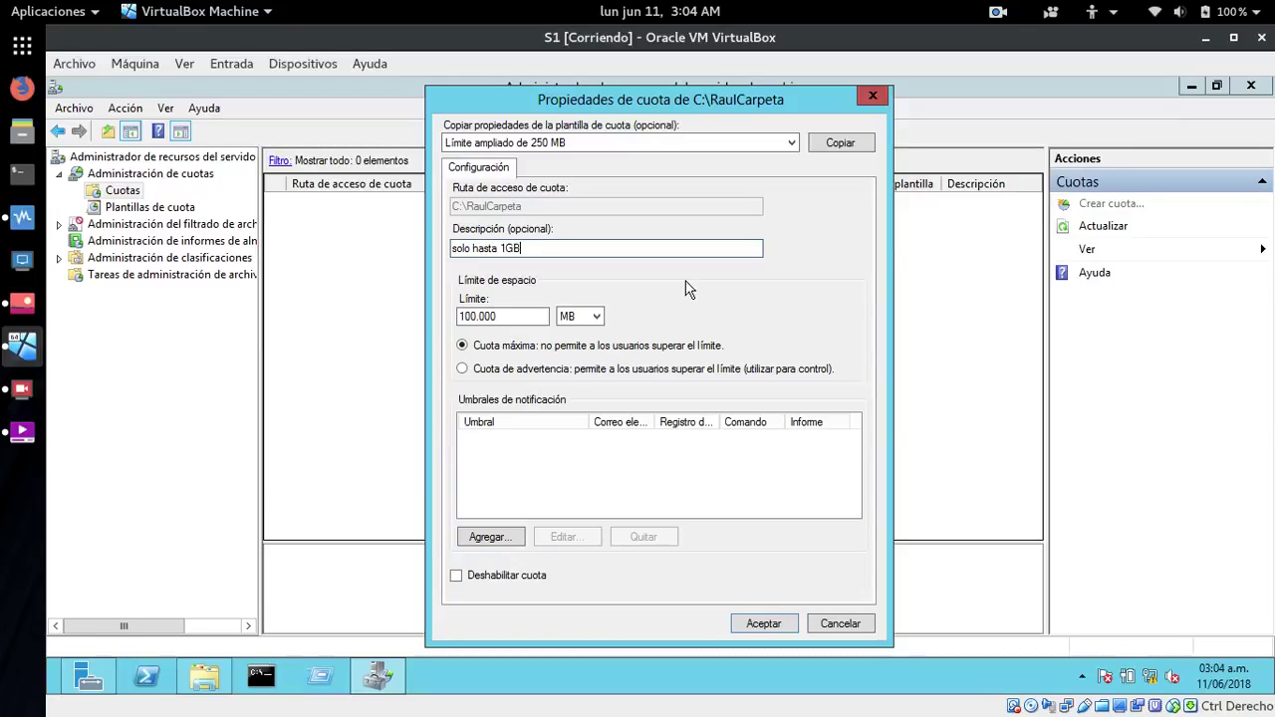
pyautogui.click(541, 312)
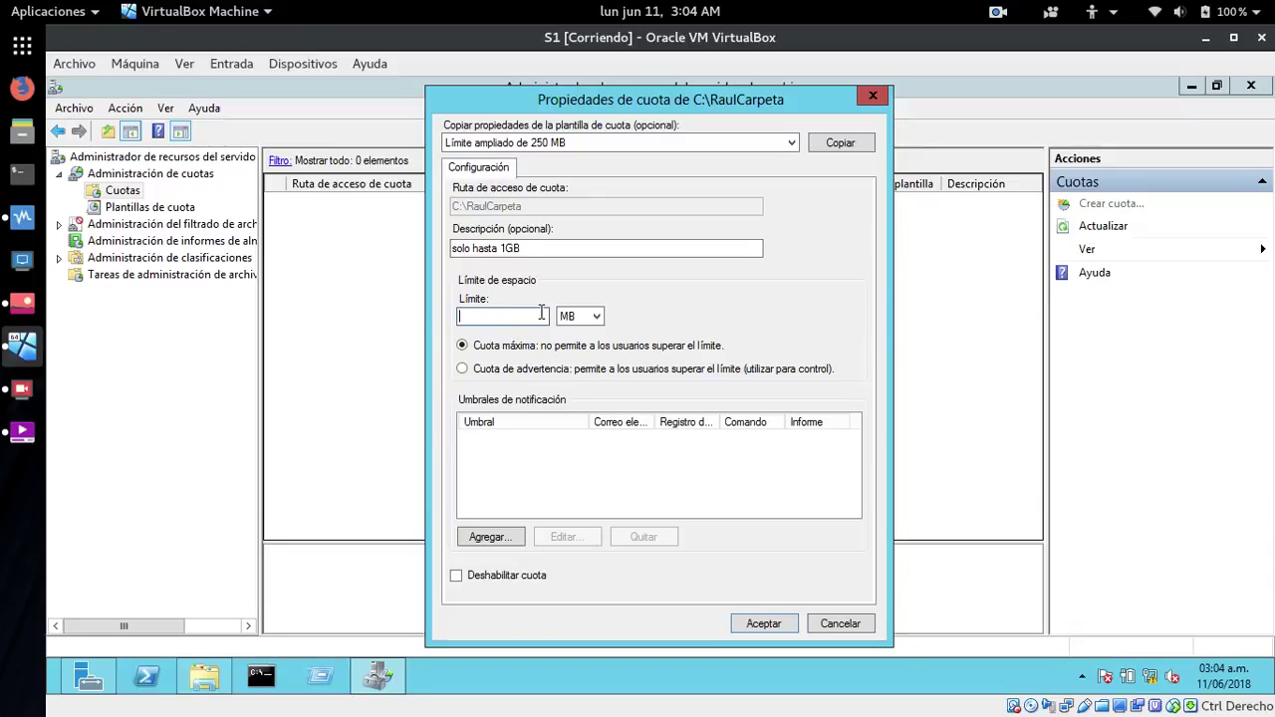
pyautogui.click(597, 318)
pyautogui.click(570, 356)
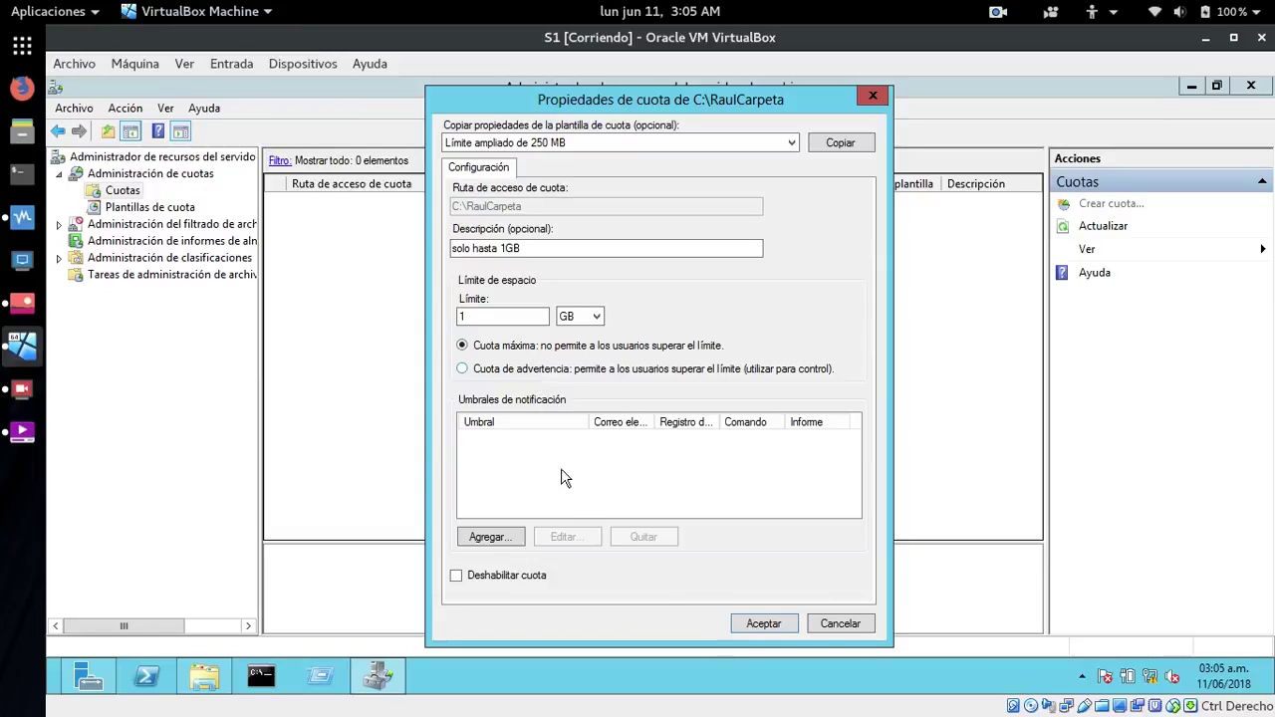
pyautogui.click(758, 627)
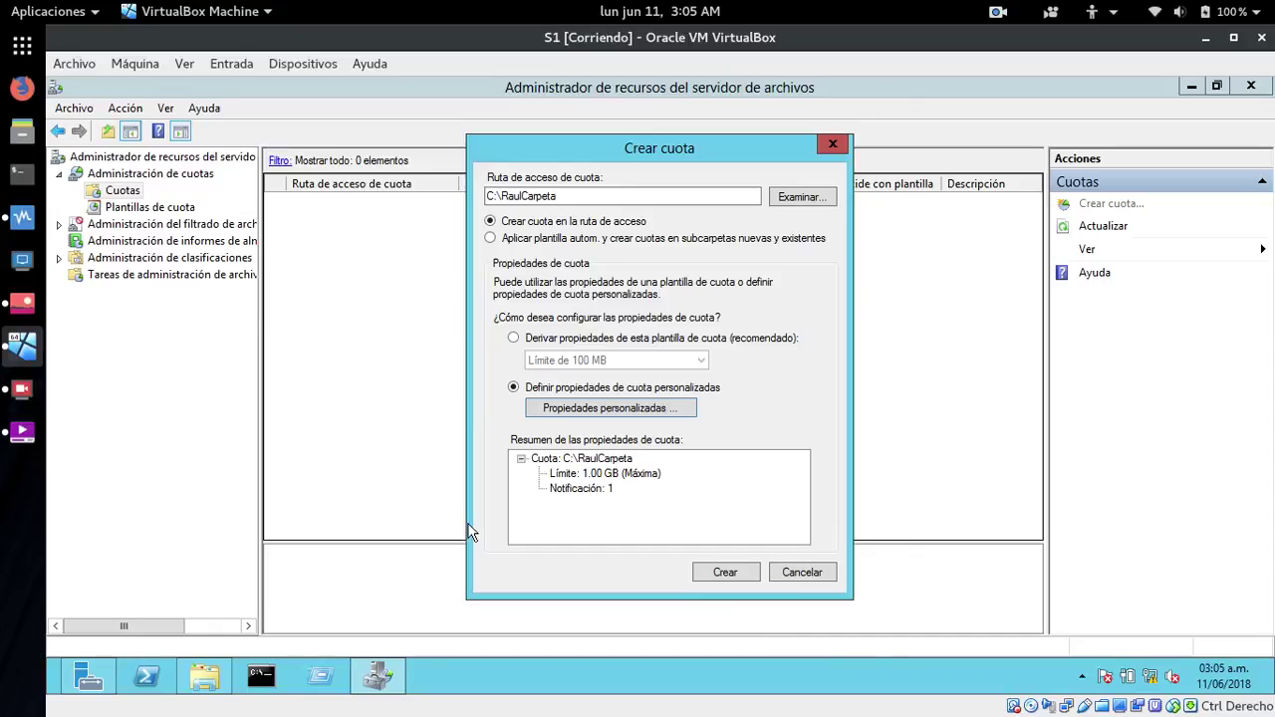
pyautogui.click(715, 576)
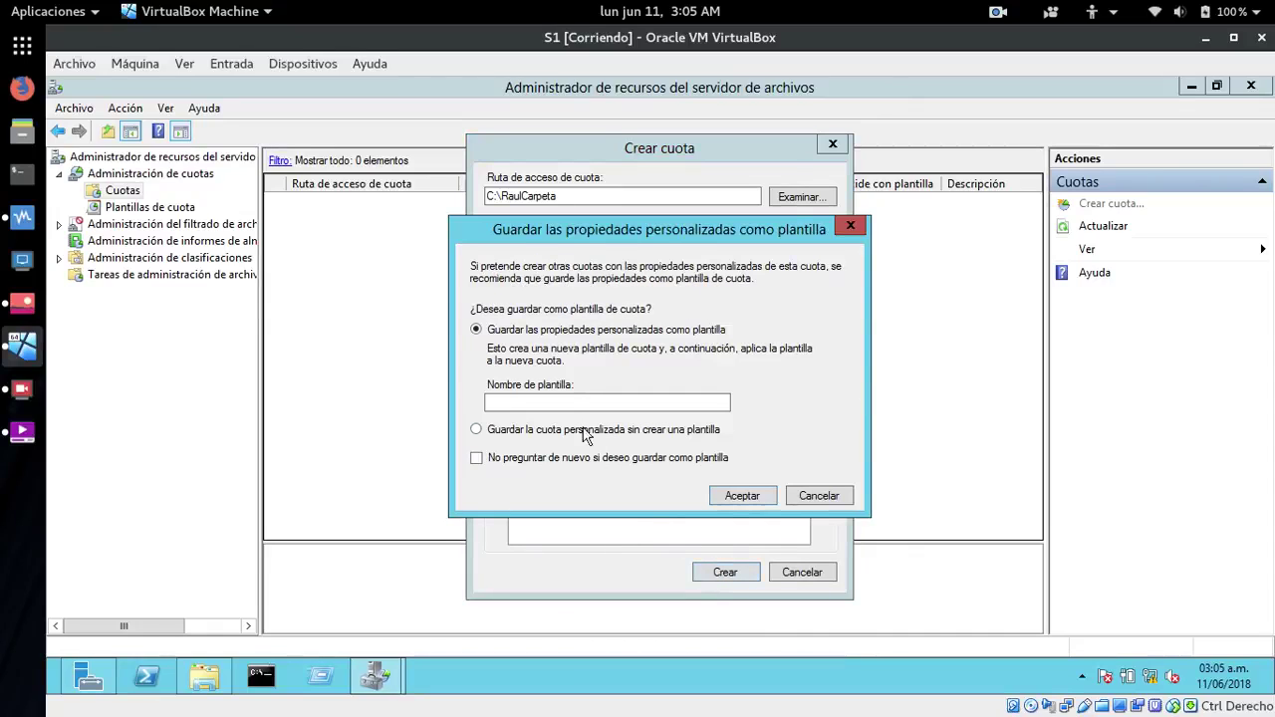
# - Save the custom settings as template 'raul cuota' and finish creating the quota
pyautogui.click(573, 405)
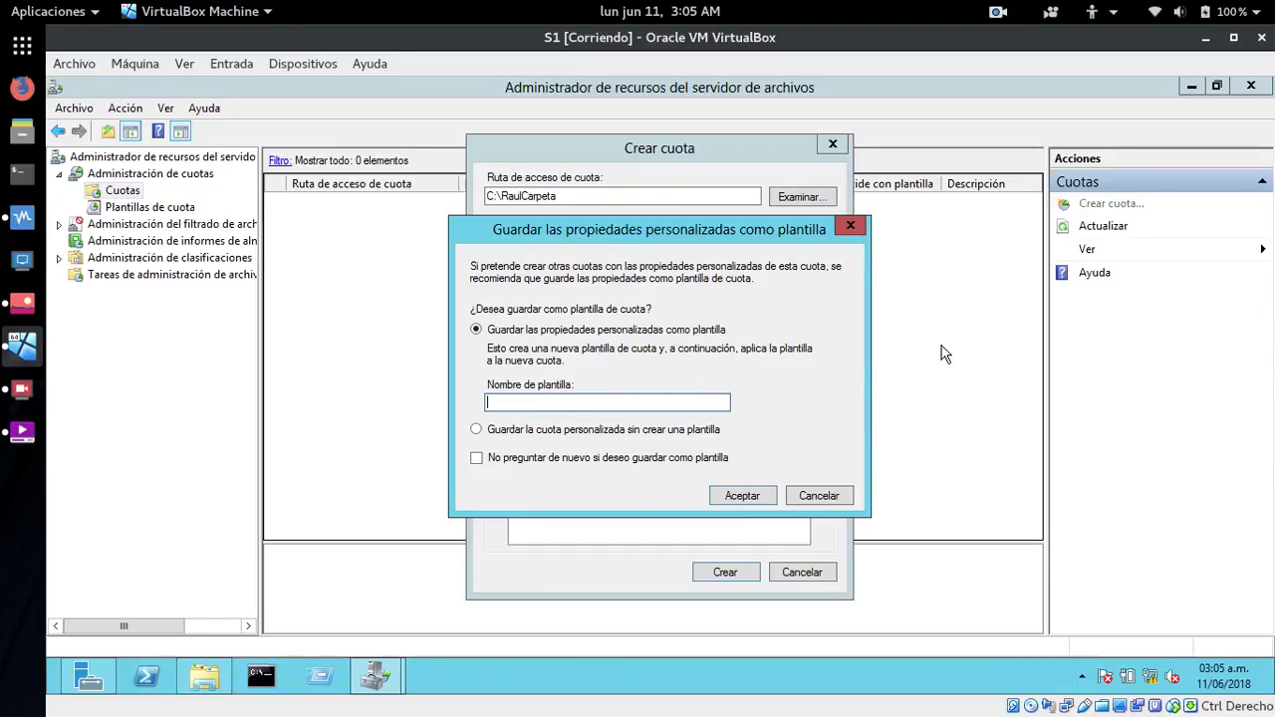
pyautogui.write('raul cuota')
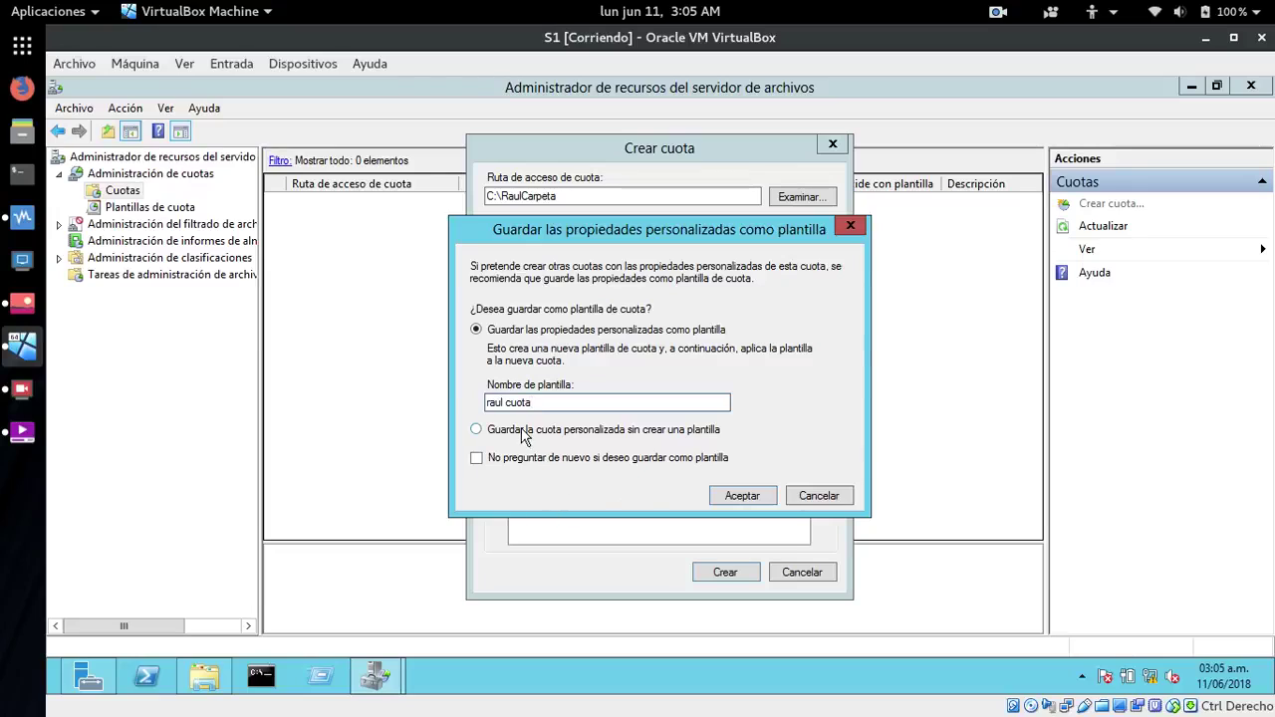
pyautogui.click(741, 495)
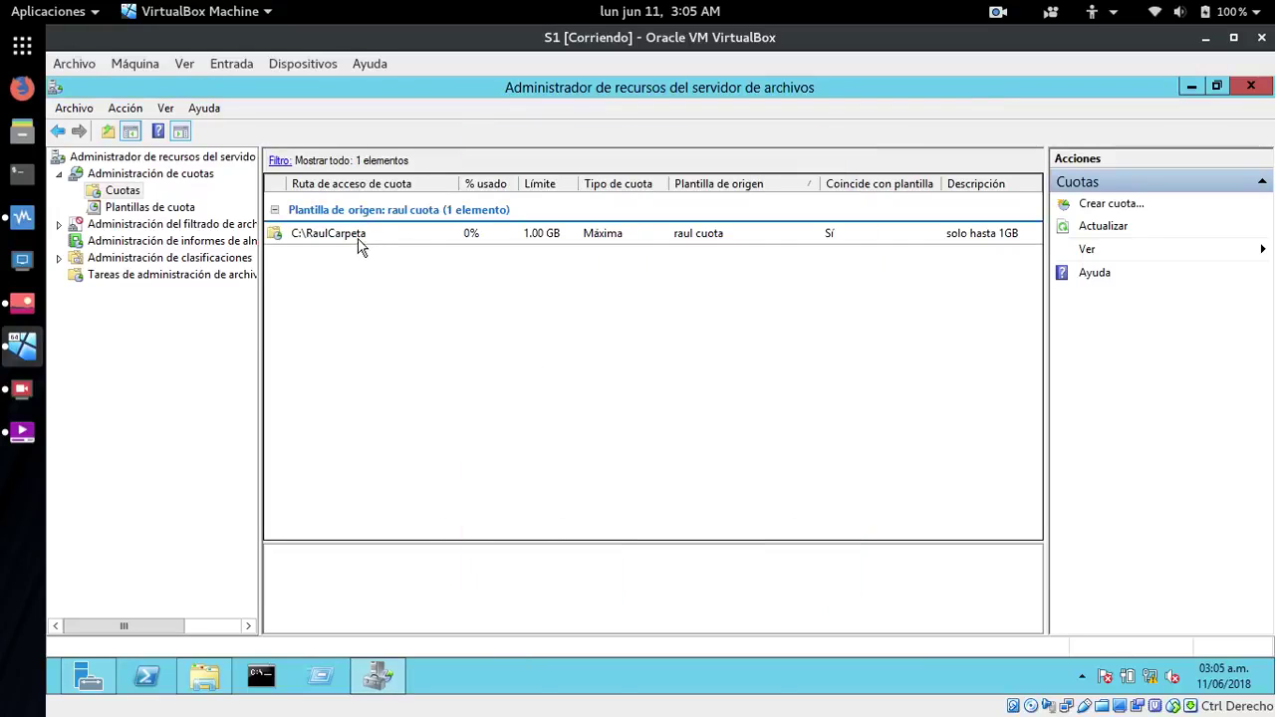
# - Refresh the quota list to verify the 1.00 GB C:\RaulCarpeta quota, then open an administrator command prompt
pyautogui.click(349, 243)
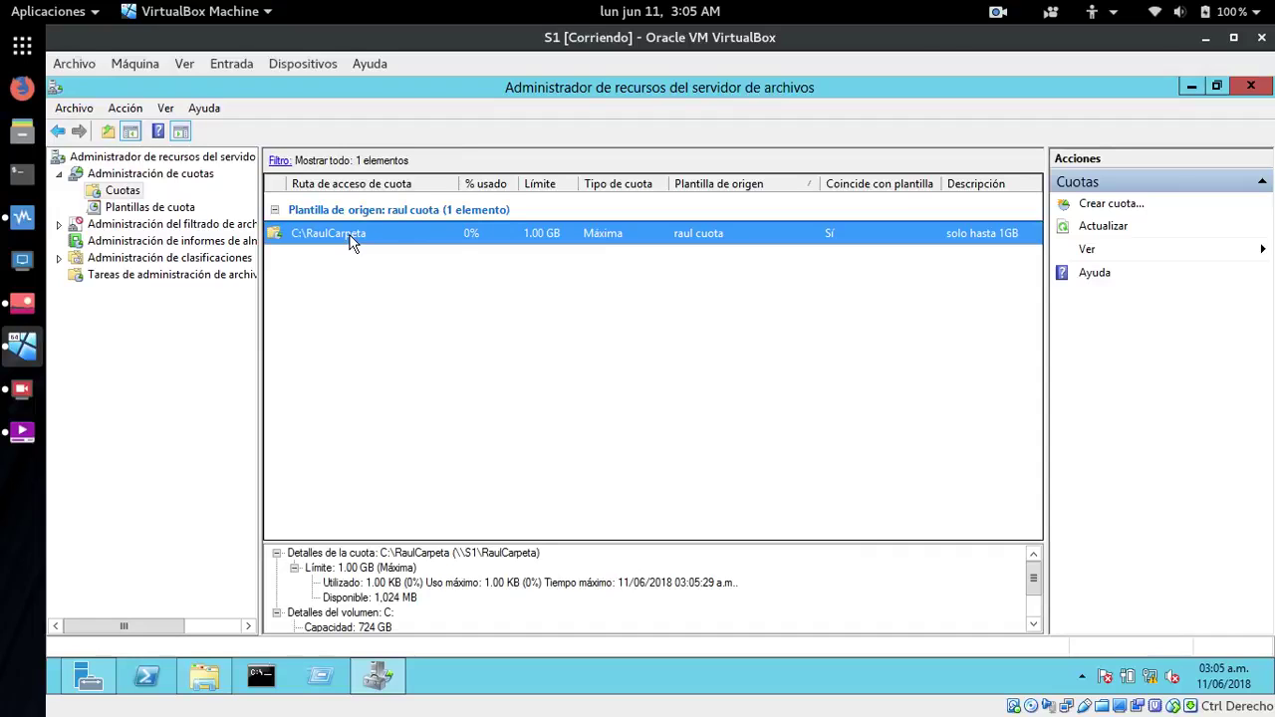
pyautogui.moveTo(620, 543); pyautogui.dragTo(606, 407)
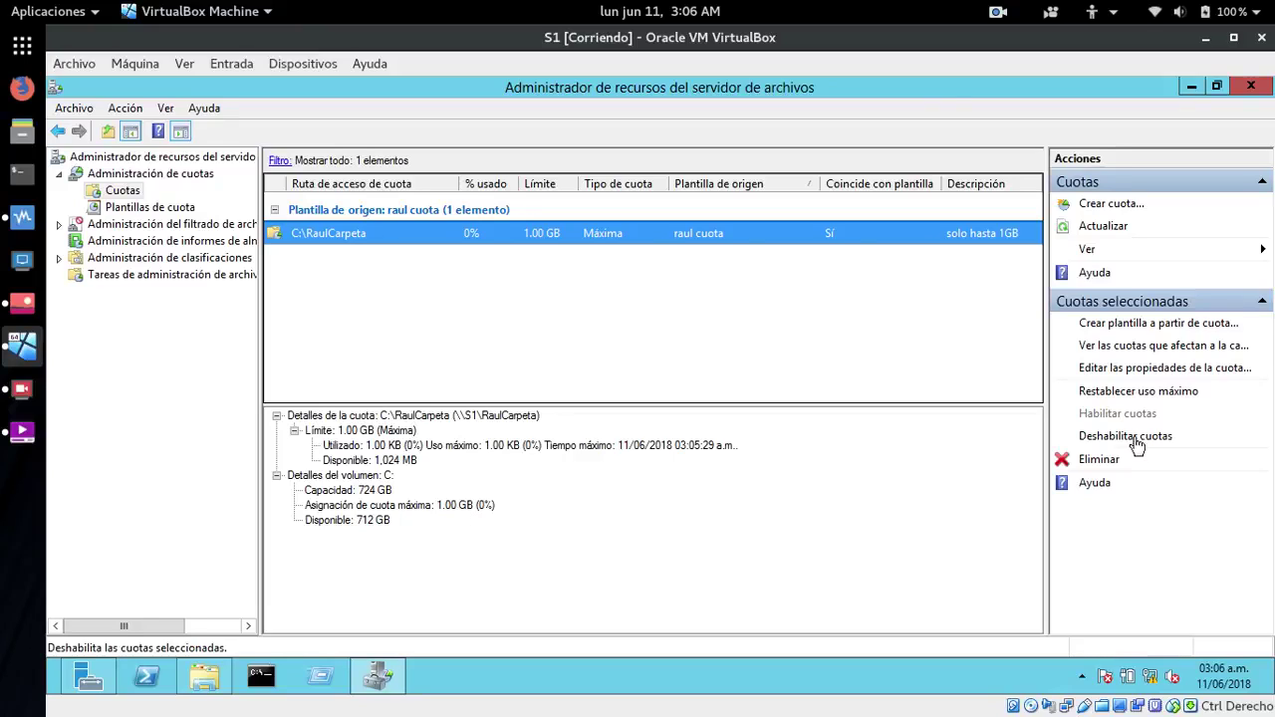
pyautogui.click(1089, 226)
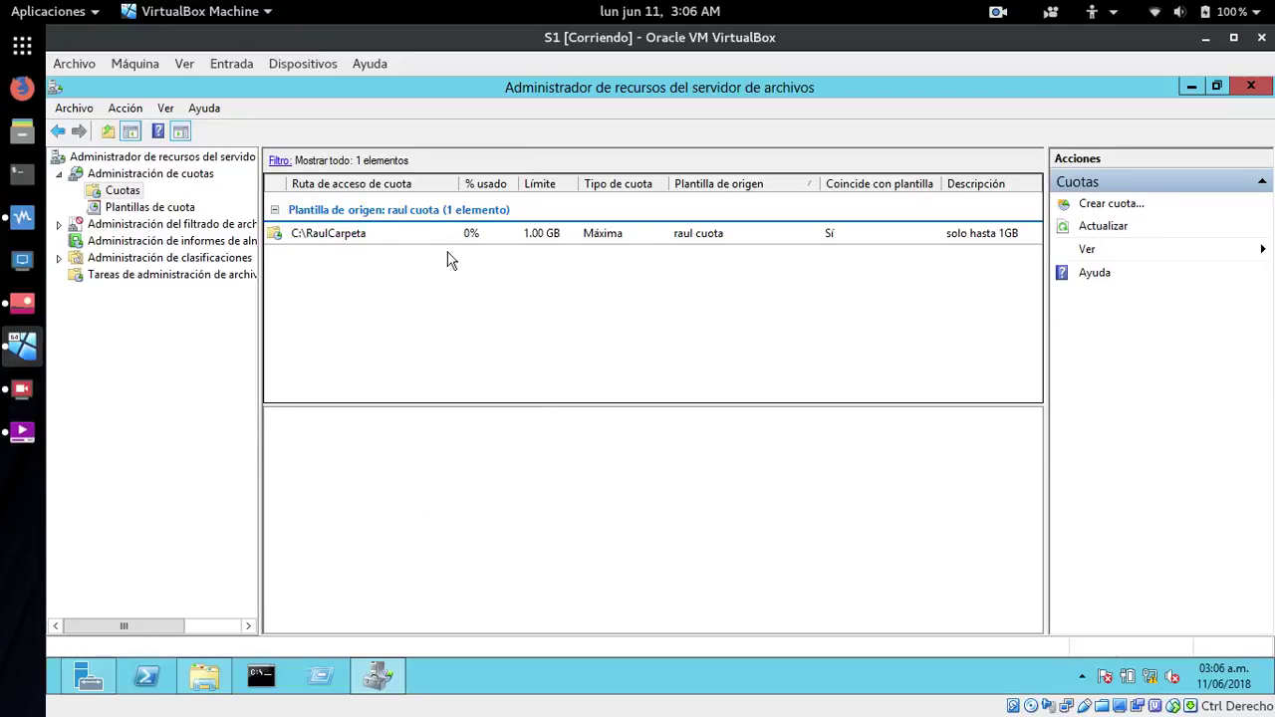
pyautogui.click(336, 231)
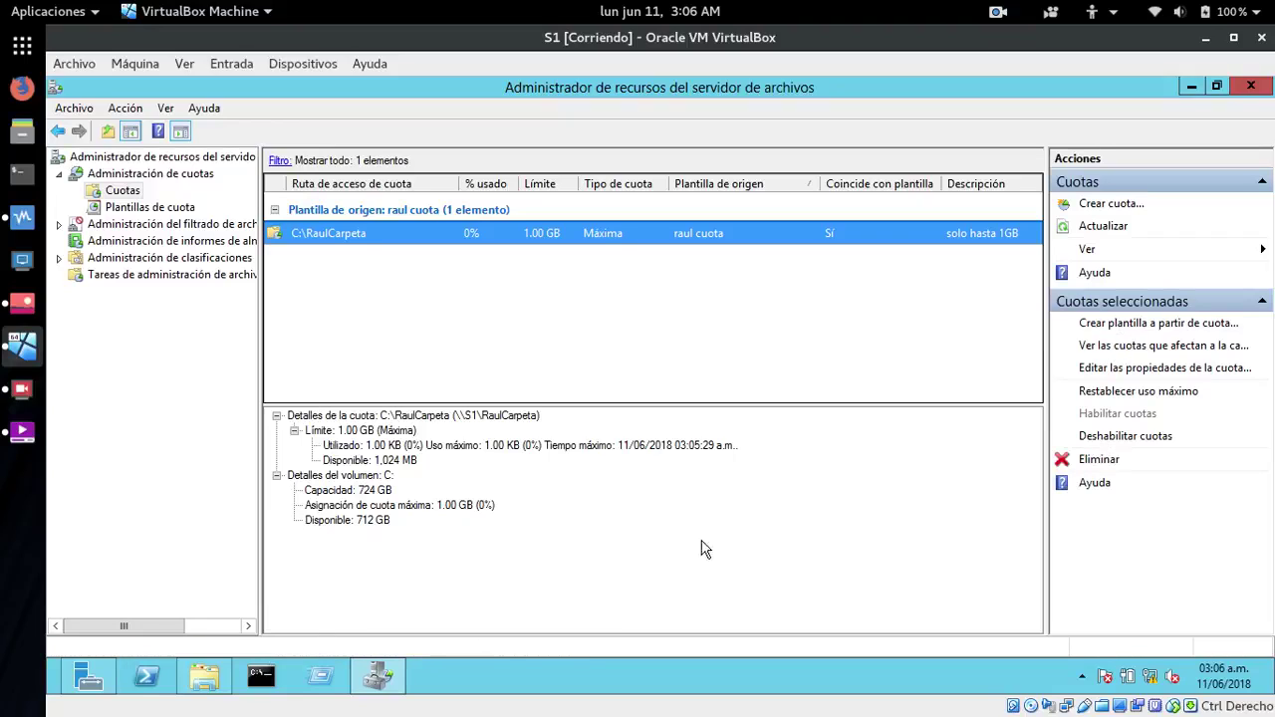
pyautogui.click(261, 675)
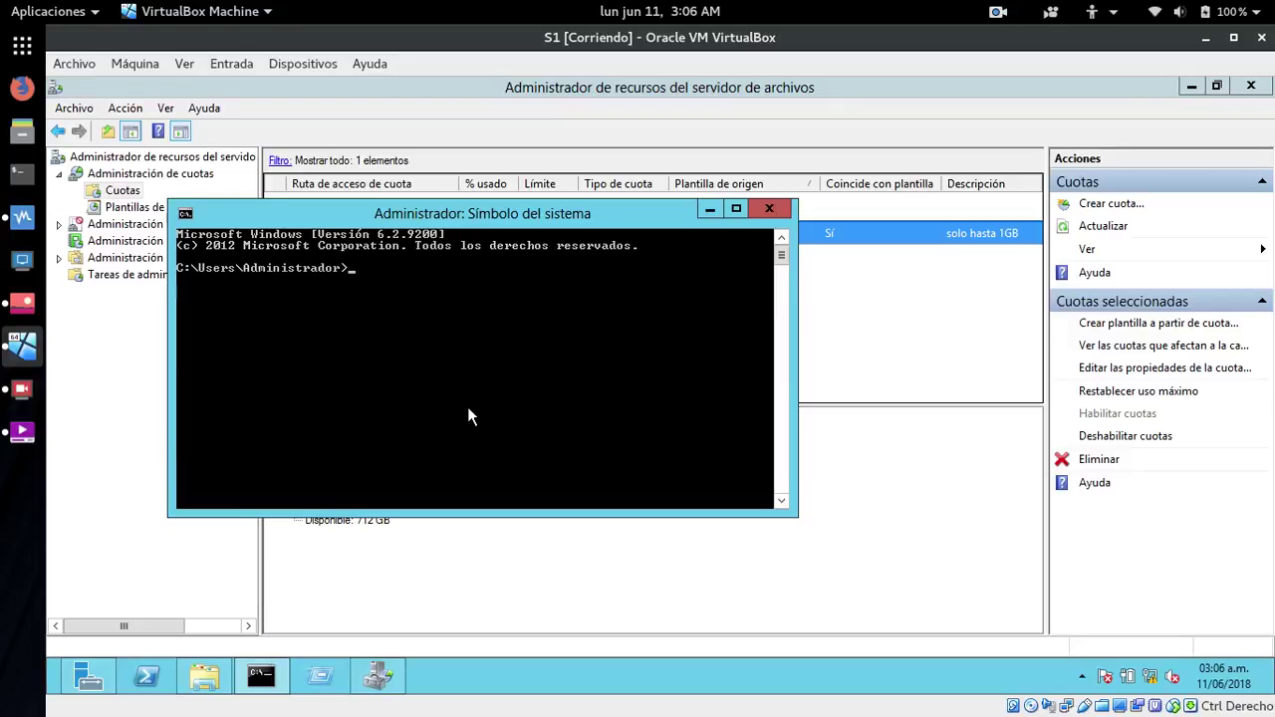
# - Minimize the command prompt and FSRM, then show Recursos compartidos under Servicios de archivos y almacenamiento
pyautogui.click(709, 209)
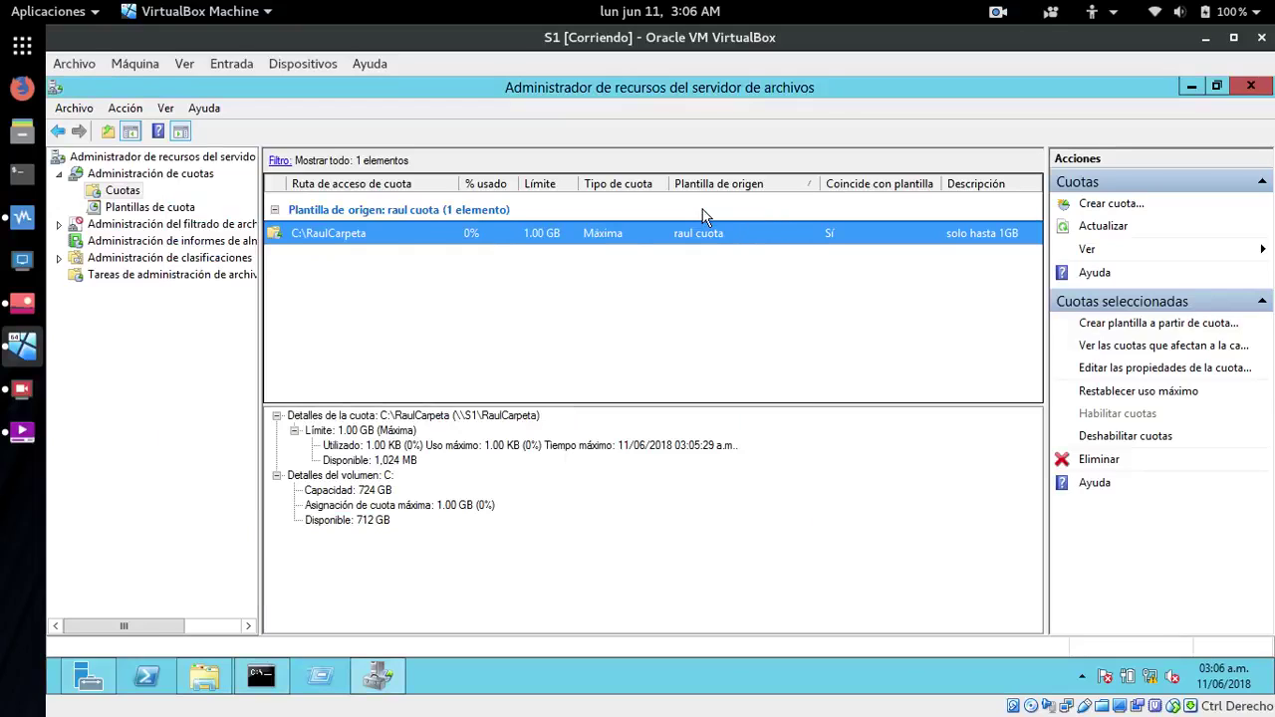
pyautogui.click(1191, 88)
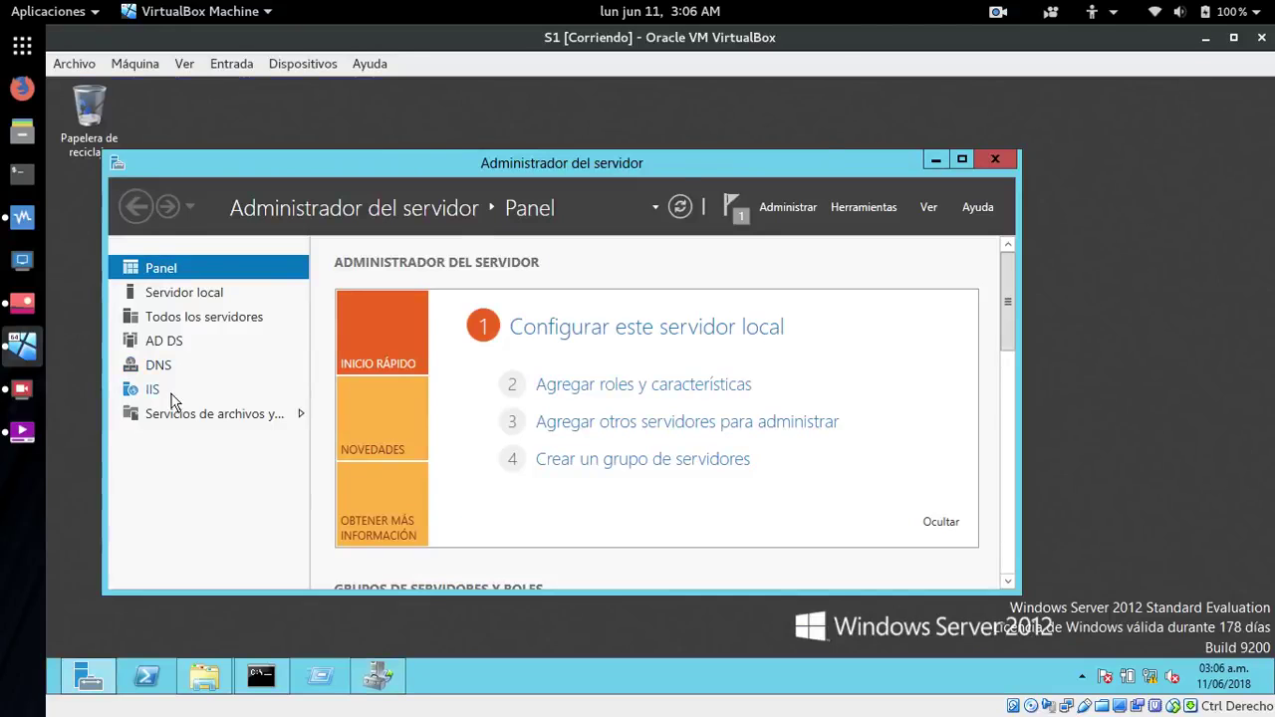
pyautogui.click(157, 422)
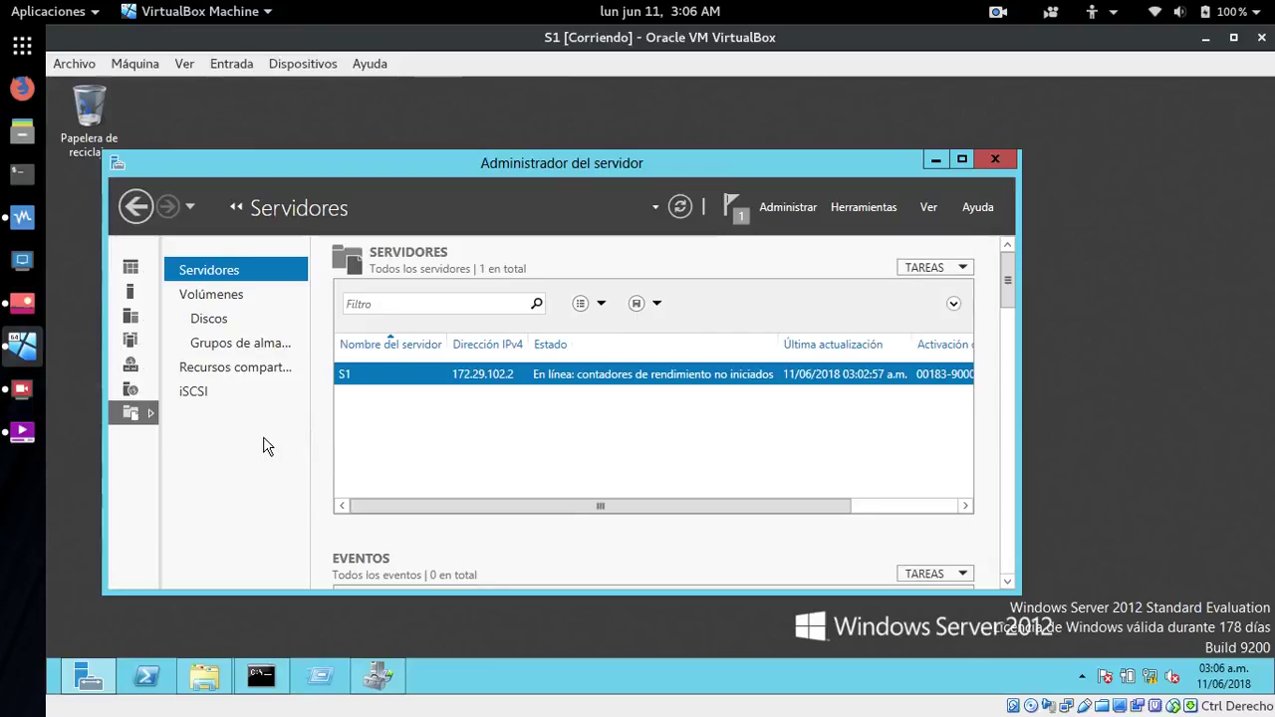
pyautogui.click(233, 376)
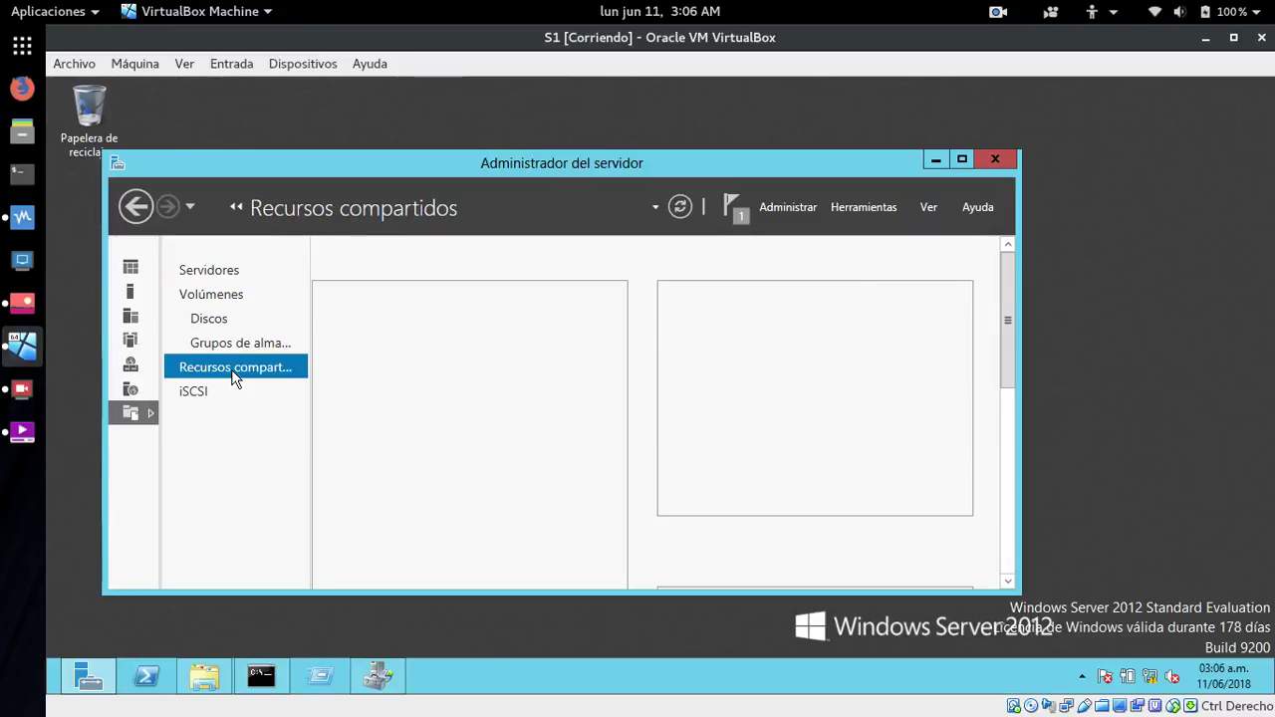
pyautogui.moveTo(492, 159); pyautogui.dragTo(509, 121)
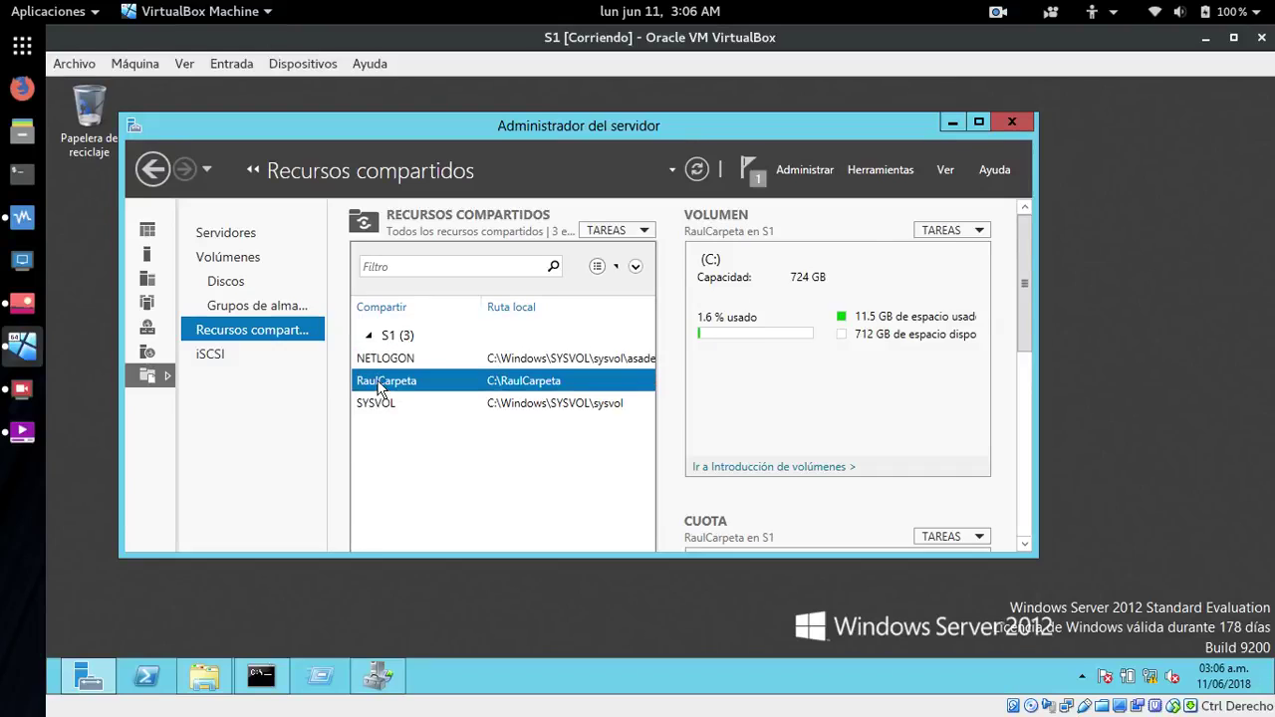
# - In RaulCarpeta's share properties, enable access-based enumeration under Configuración and apply
pyautogui.rightClick(380, 389)
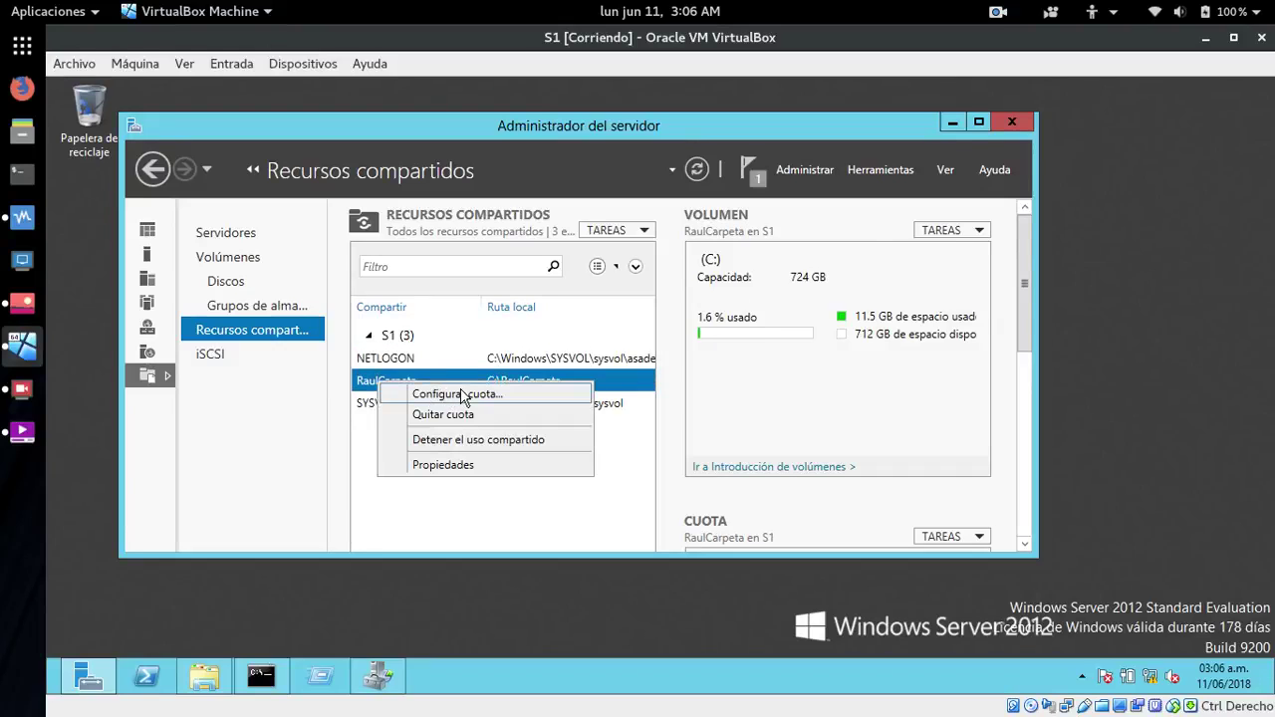
pyautogui.click(446, 468)
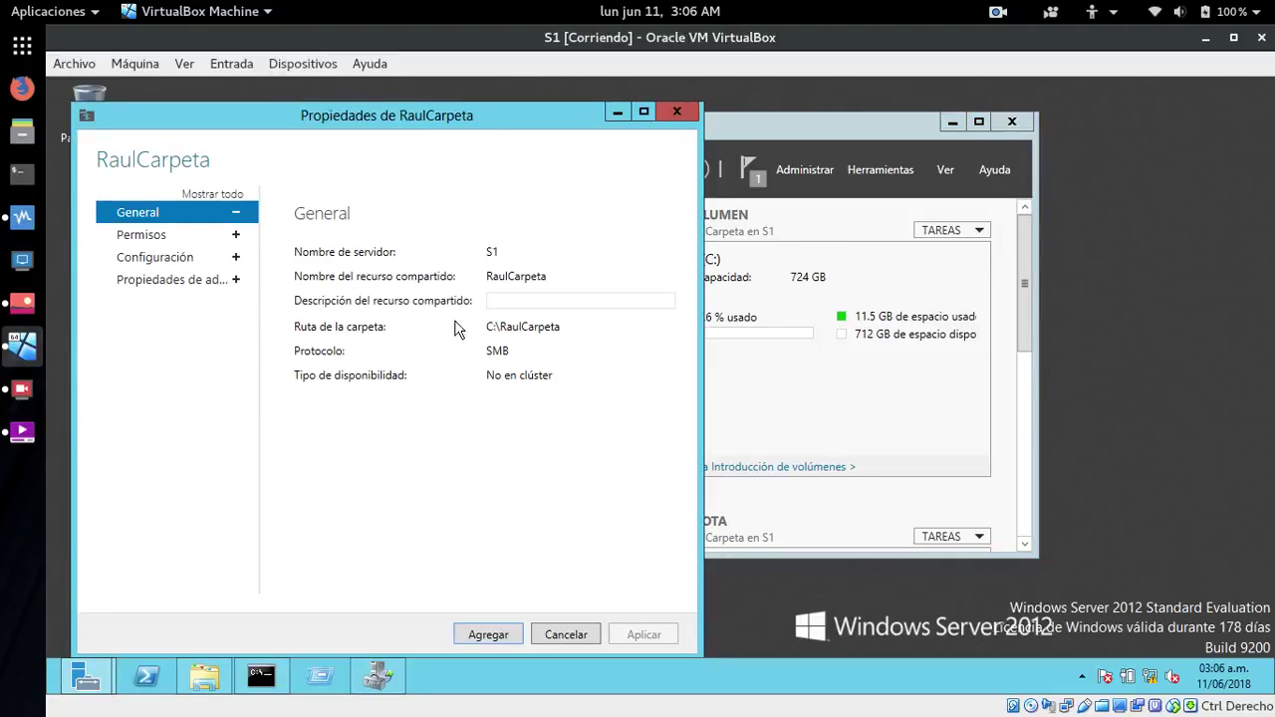
pyautogui.click(147, 239)
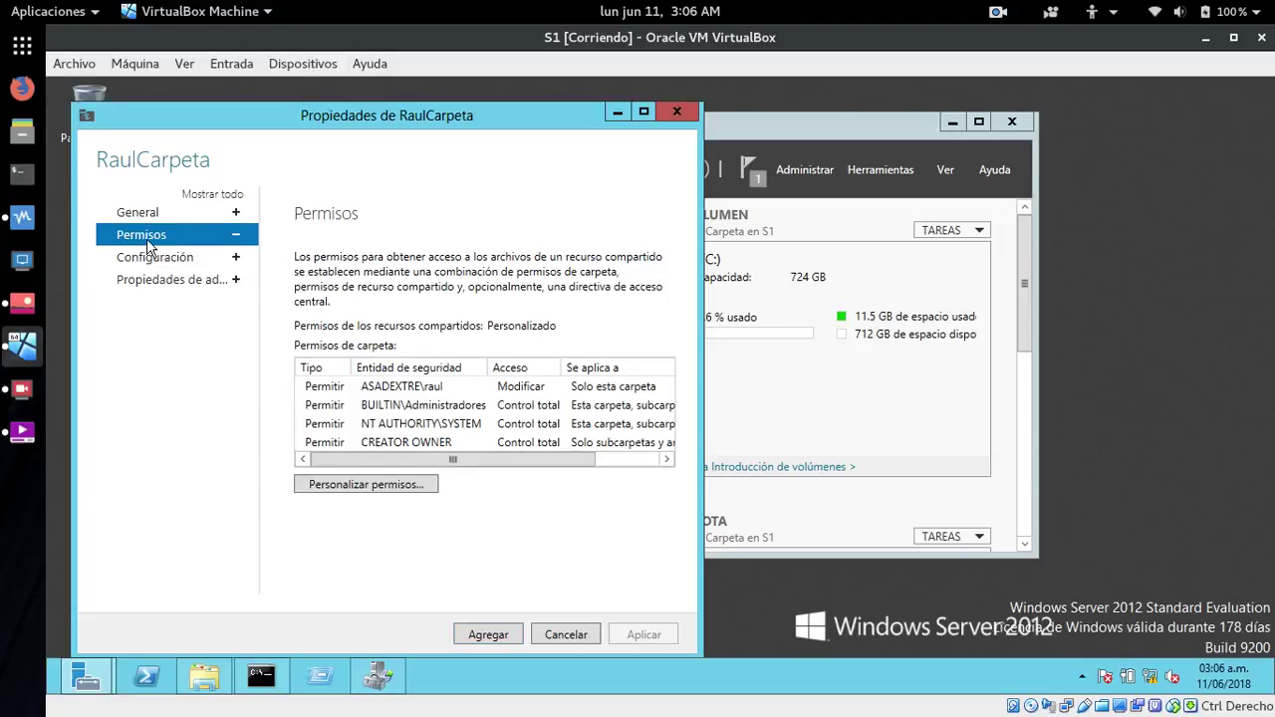
pyautogui.click(137, 261)
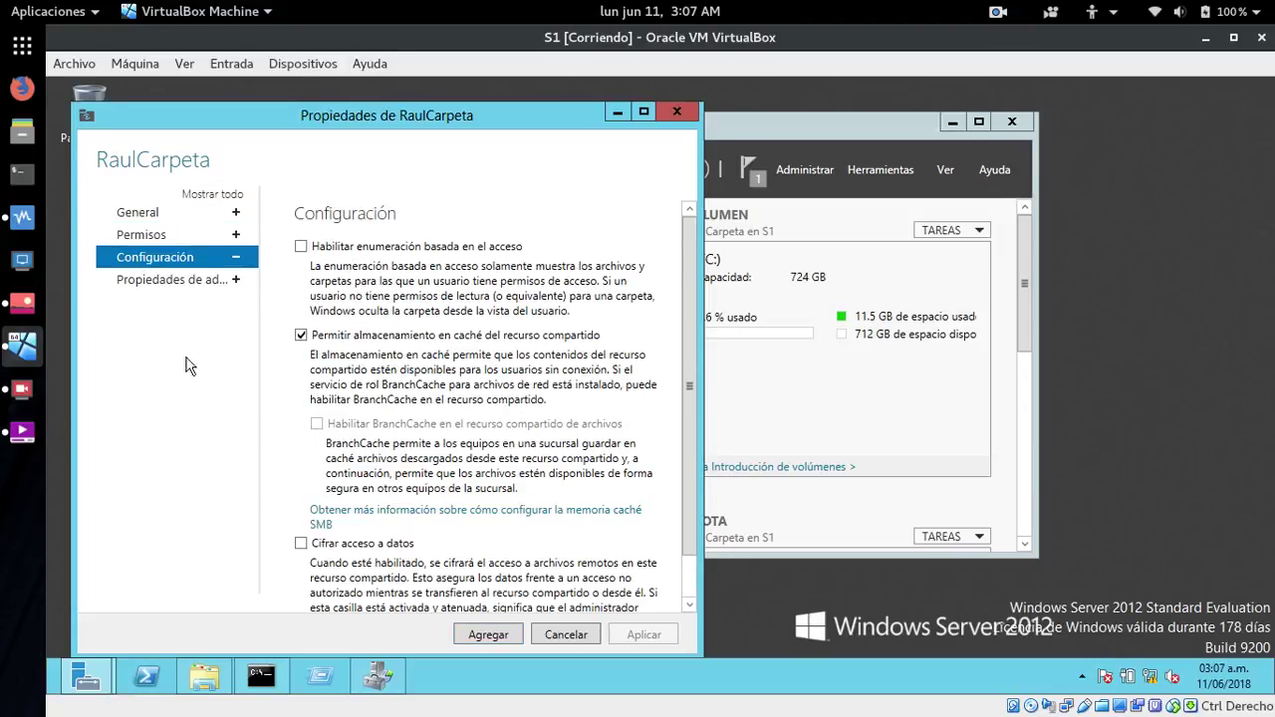
pyautogui.click(301, 247)
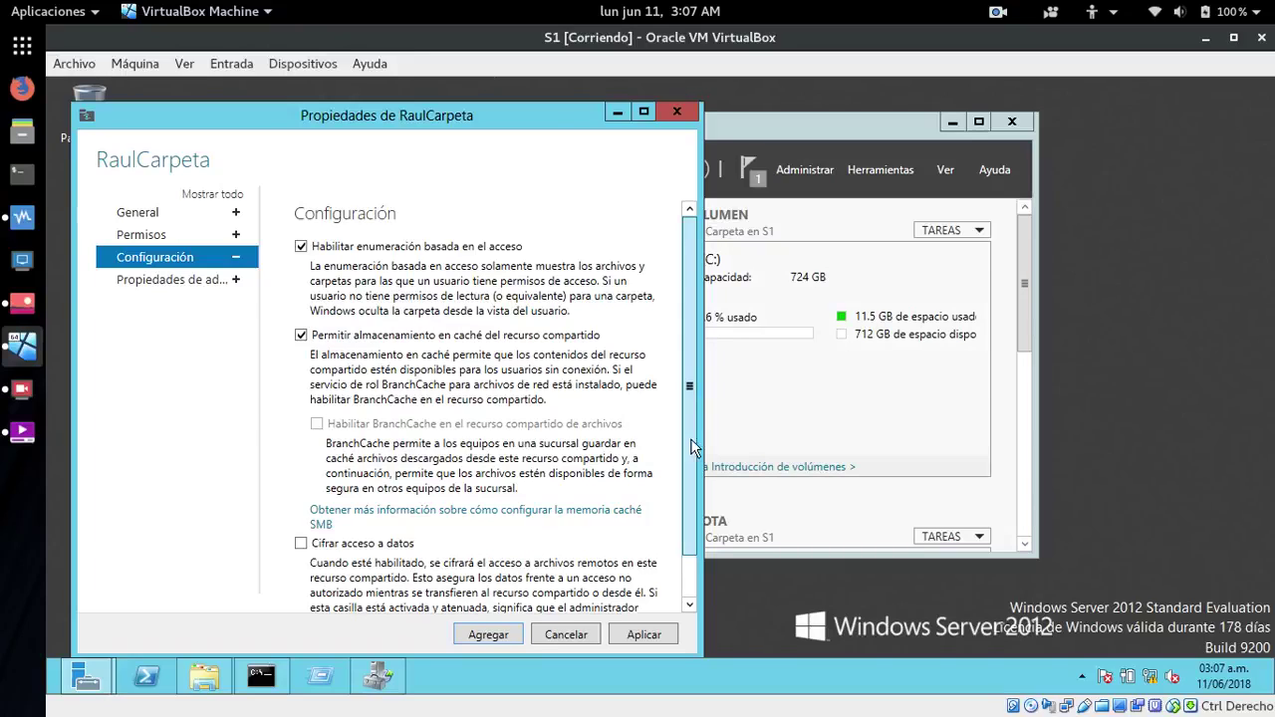
pyautogui.scroll(-1, 694, 438)
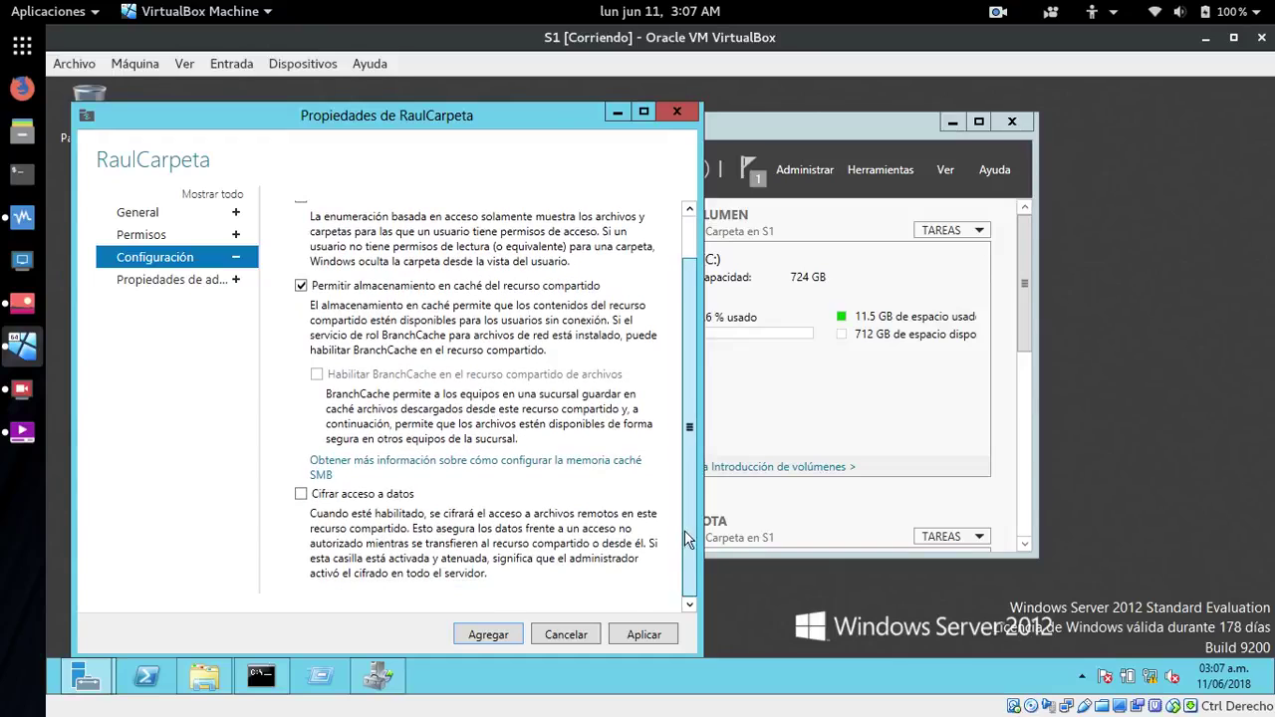
pyautogui.scroll(1, 689, 478)
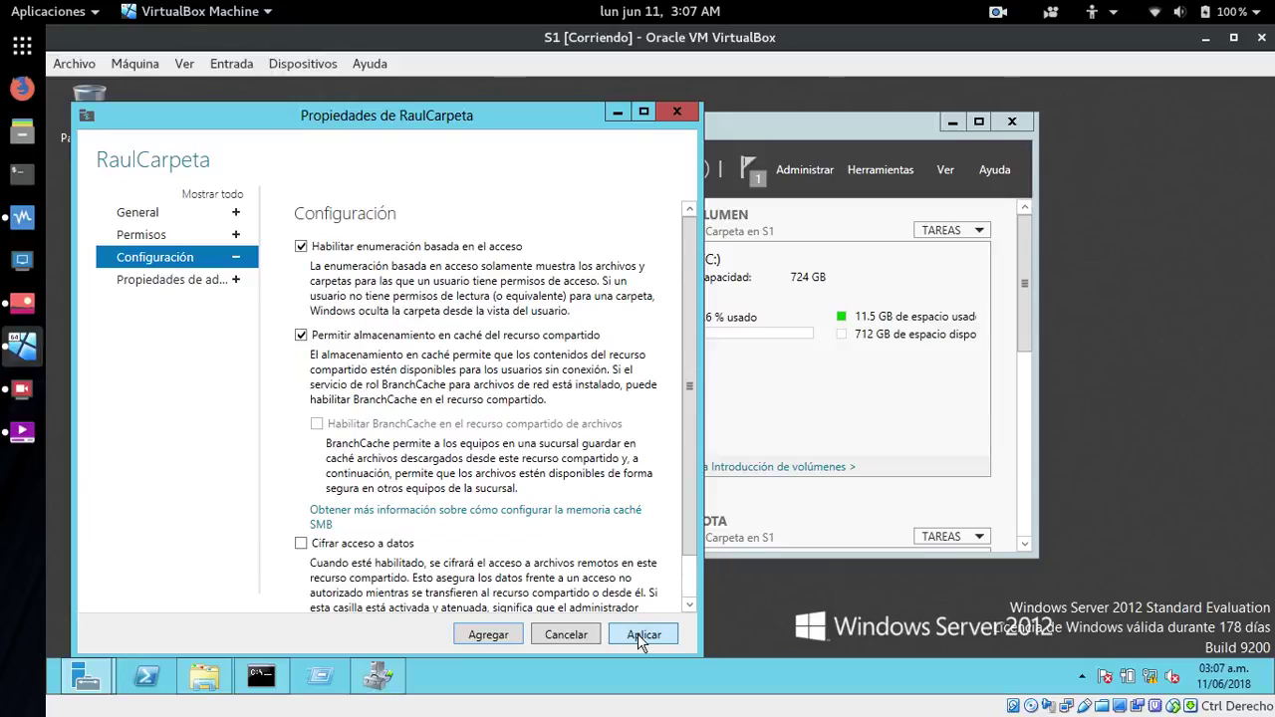
pyautogui.click(487, 635)
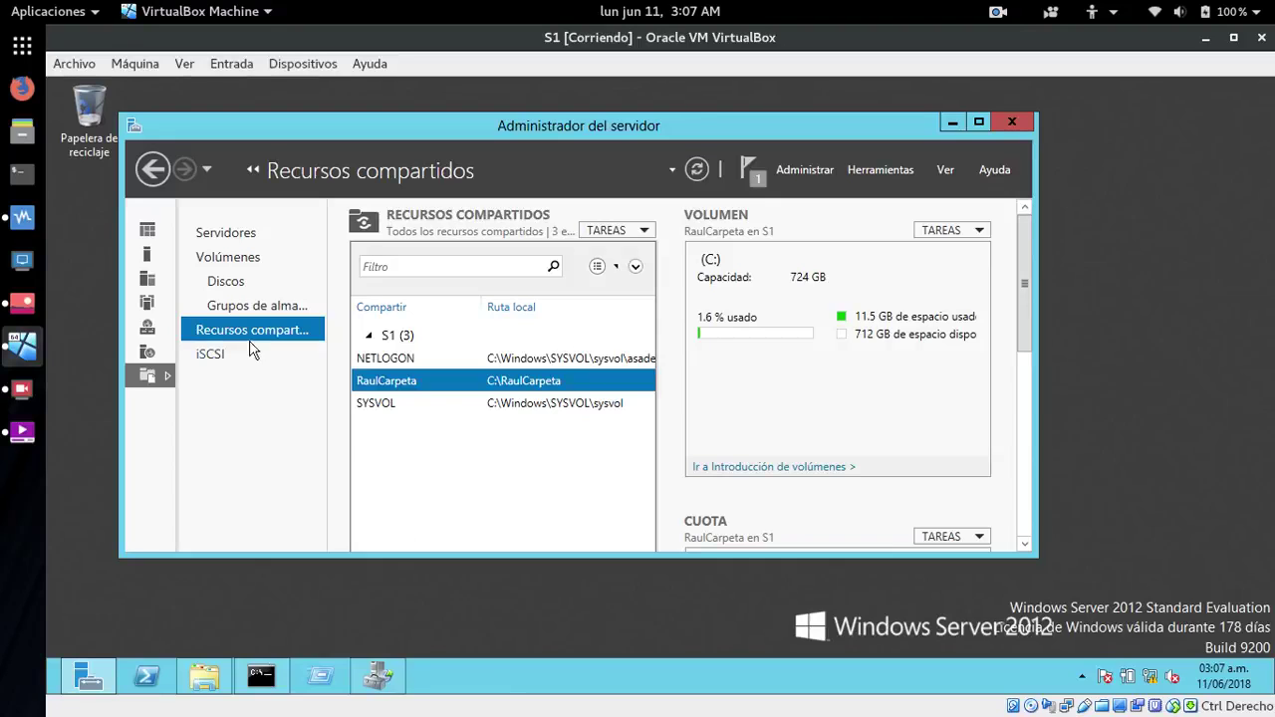
# - Reopen RaulCarpeta's share settings to verify access-based enumeration stayed enabled, then close them
pyautogui.rightClick(389, 384)
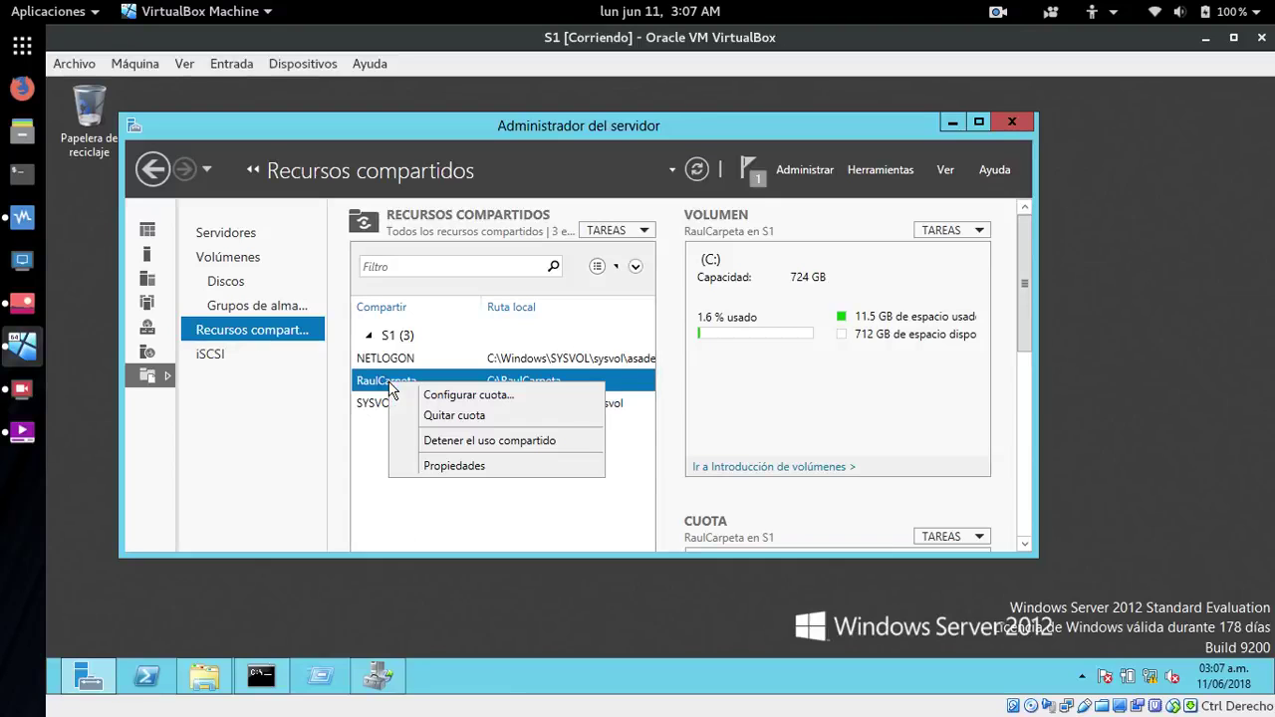
pyautogui.click(450, 467)
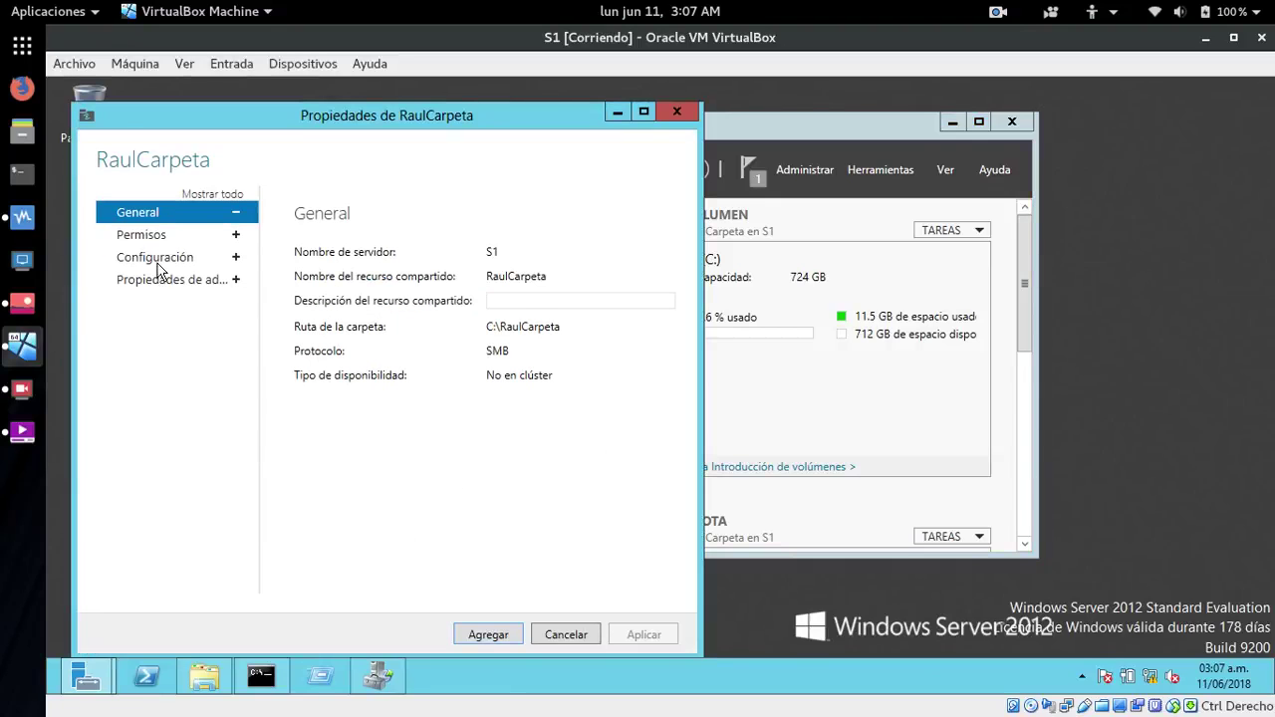
pyautogui.click(156, 259)
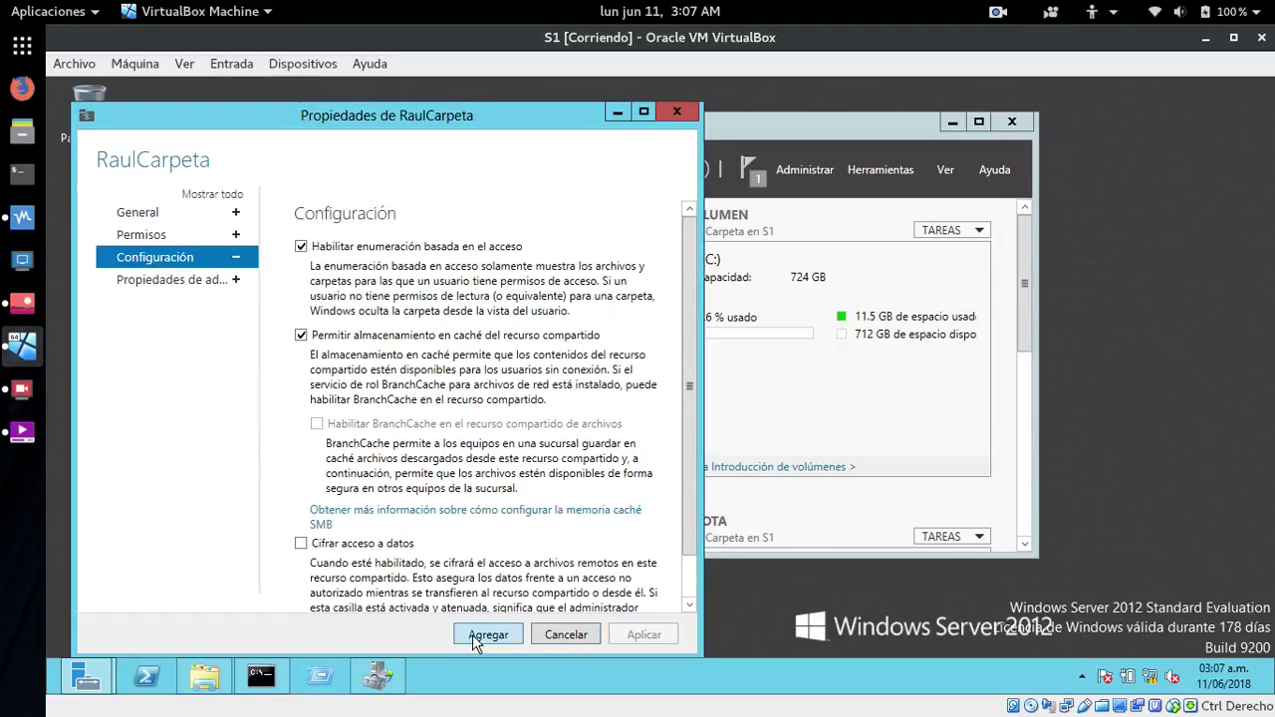
pyautogui.scroll(-1, 697, 476)
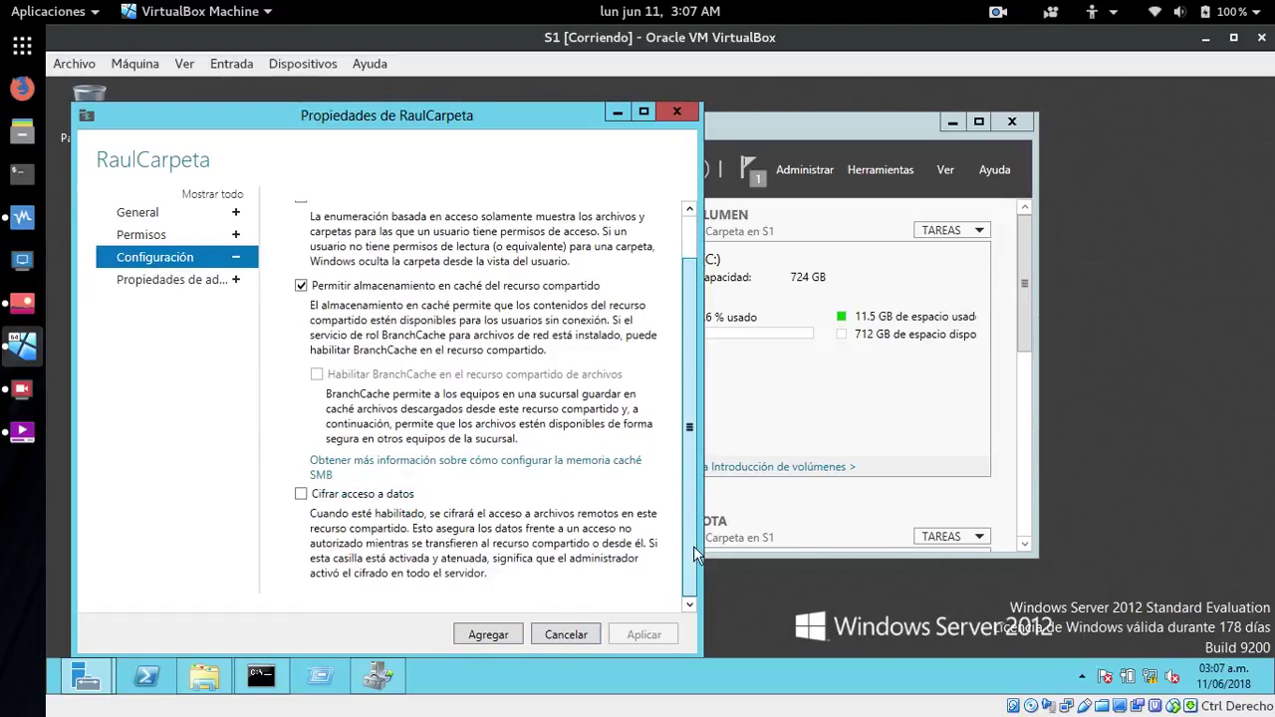
pyautogui.click(676, 114)
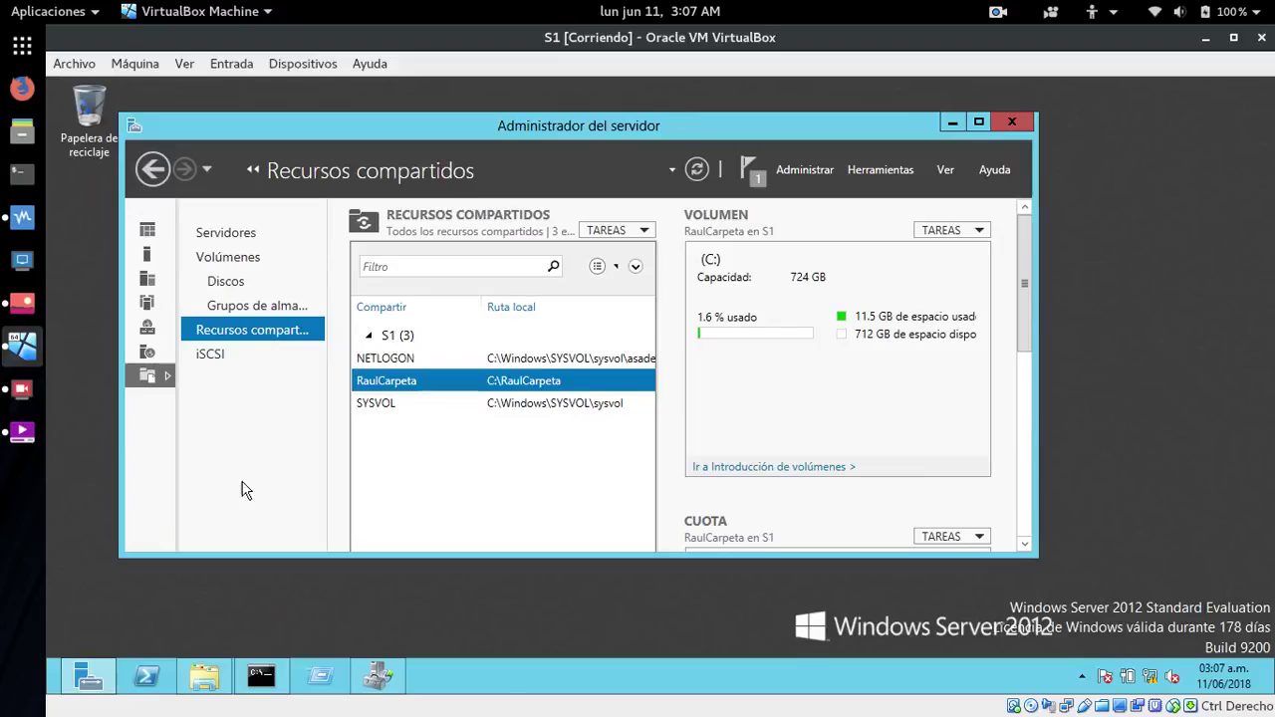
# - Scroll the share details down to RaulCarpeta's 1.00 GB quota, enabled and 0% used
pyautogui.moveTo(1023, 273); pyautogui.dragTo(1031, 331)
pyautogui.moveTo(1028, 318); pyautogui.dragTo(1028, 418)
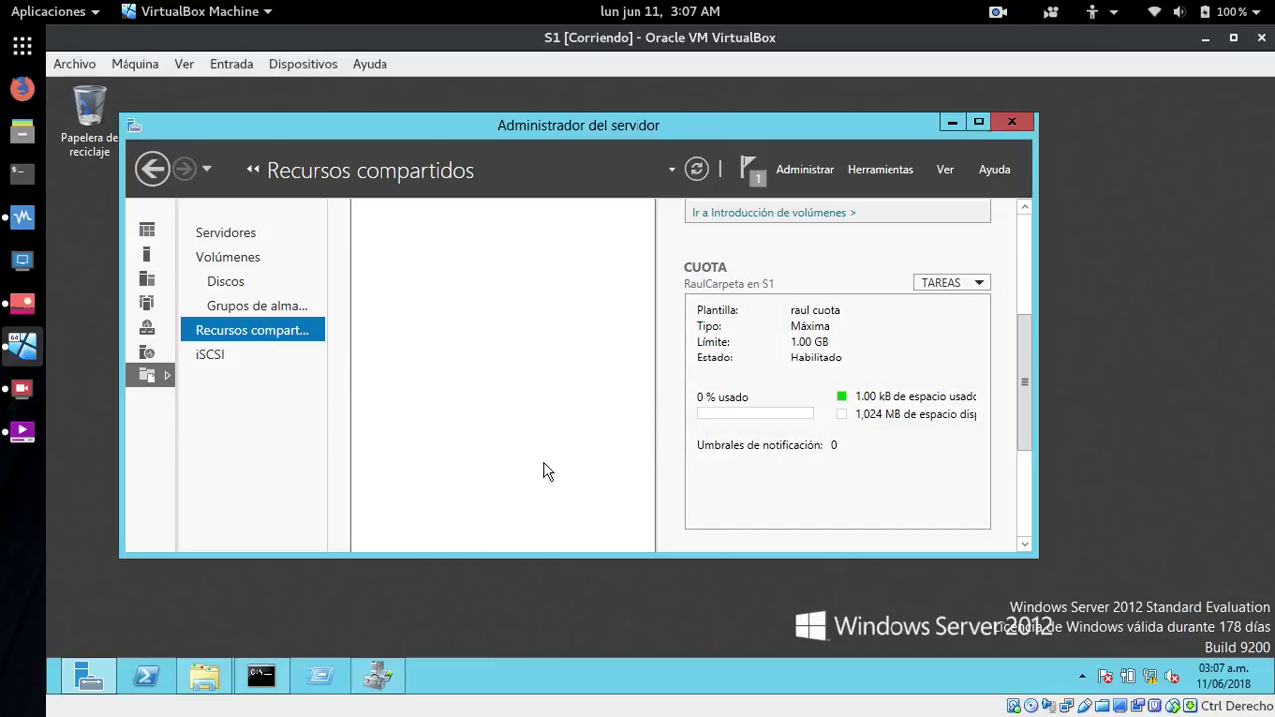
# - Run gpupdate /force in the Command Prompt so computer and user policy both update
pyautogui.click(259, 679)
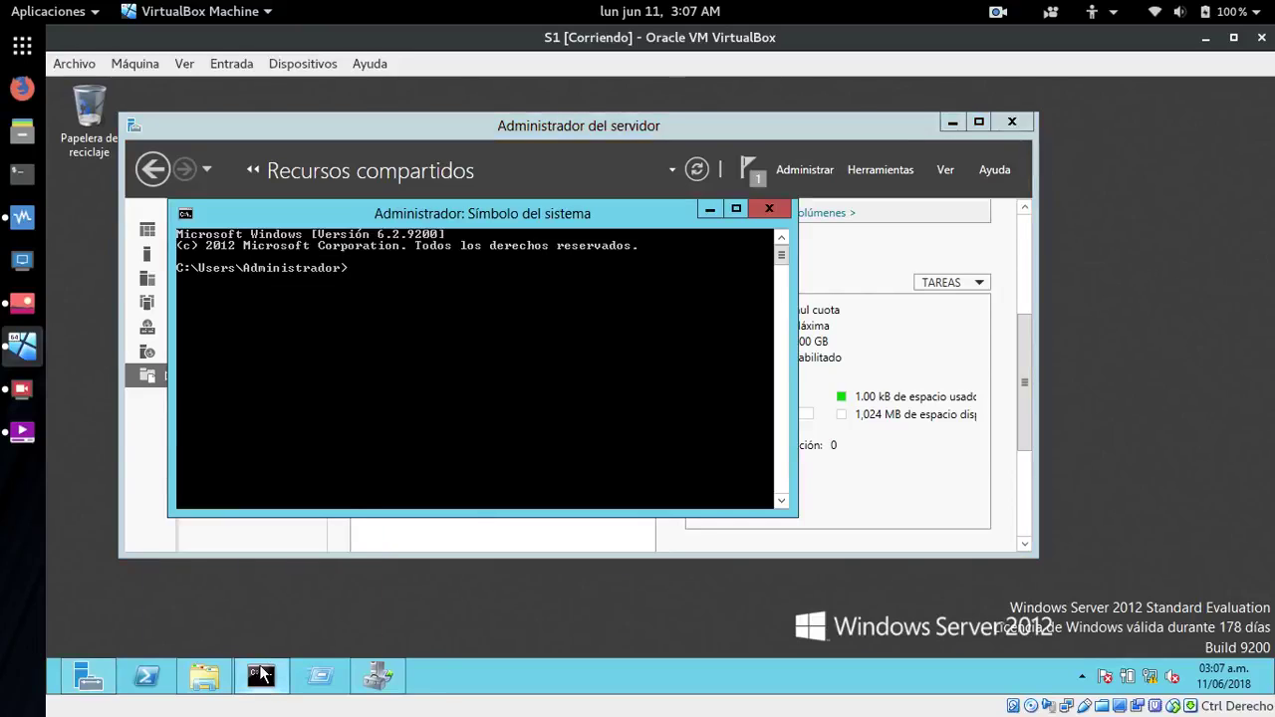
pyautogui.write('gpupdate')
pyautogui.press('BackSpace')
pyautogui.press('BackSpace')
pyautogui.press('BackSpace')
pyautogui.press('BackSpace')
pyautogui.press('BackSpace')
pyautogui.press('BackSpace')
pyautogui.press('BackSpace')
pyautogui.write('pupdate')
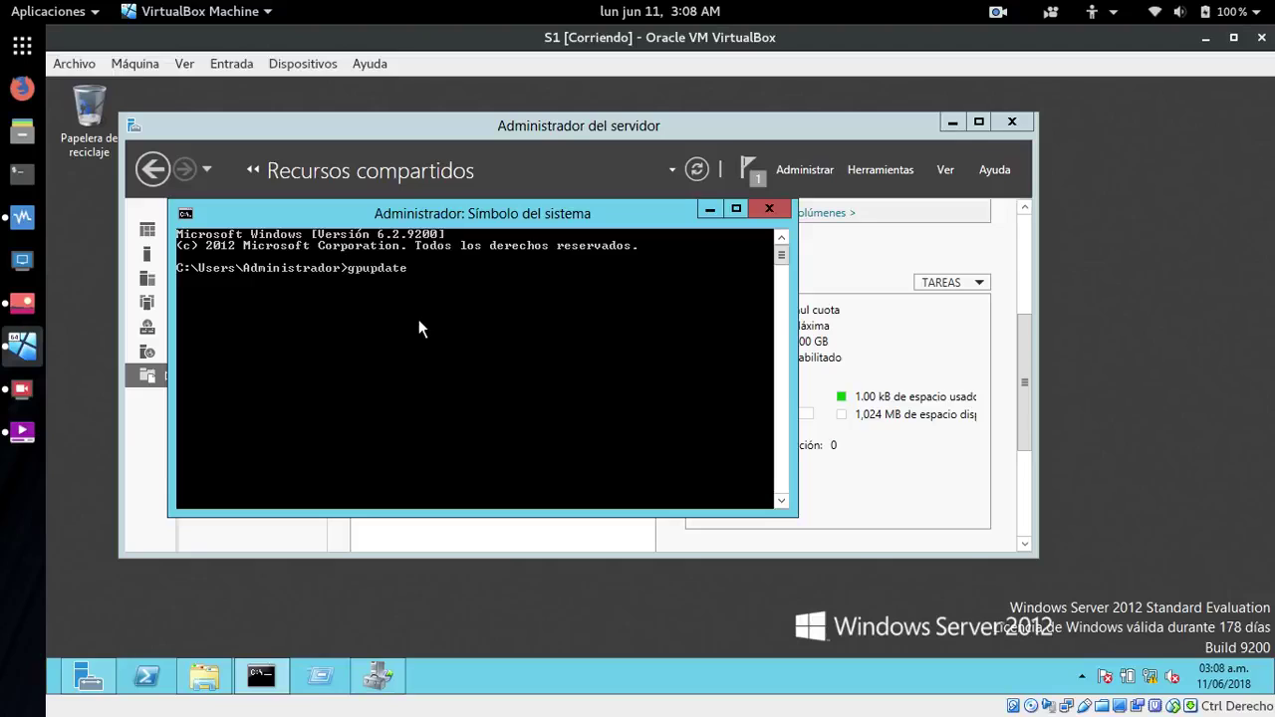
pyautogui.write(' /force')
pyautogui.press('Return')
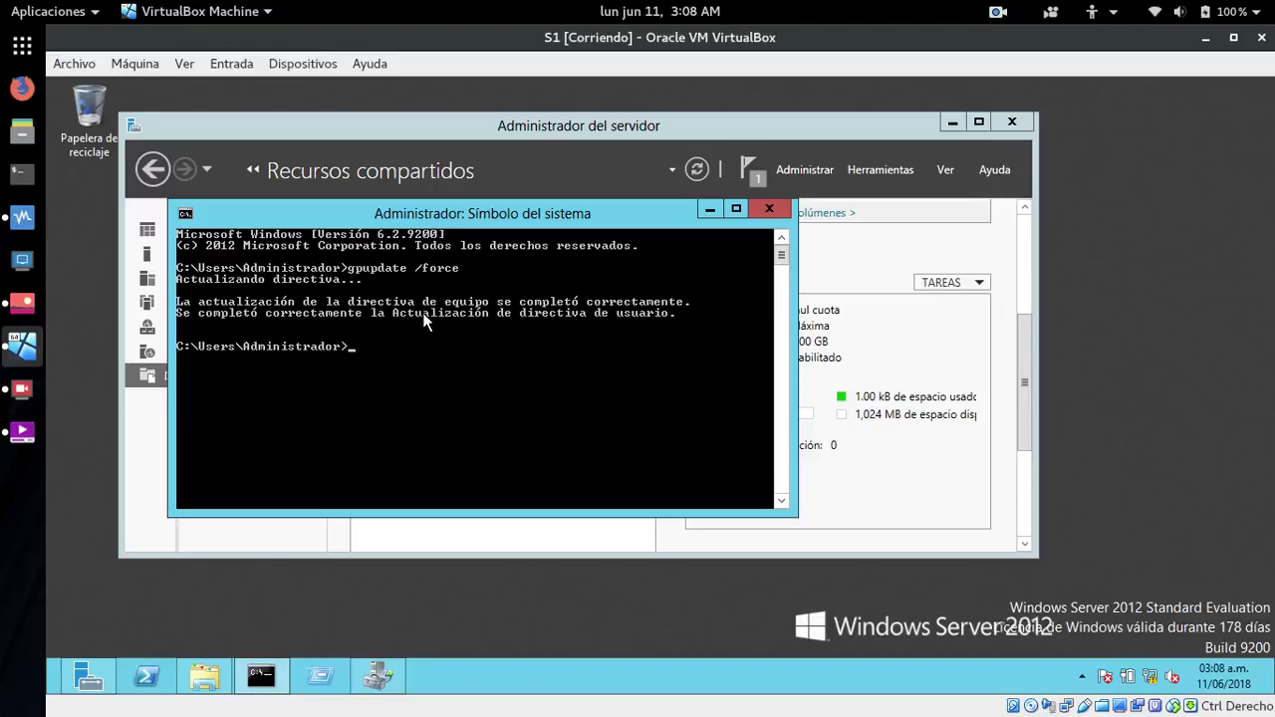
pyautogui.click(713, 207)
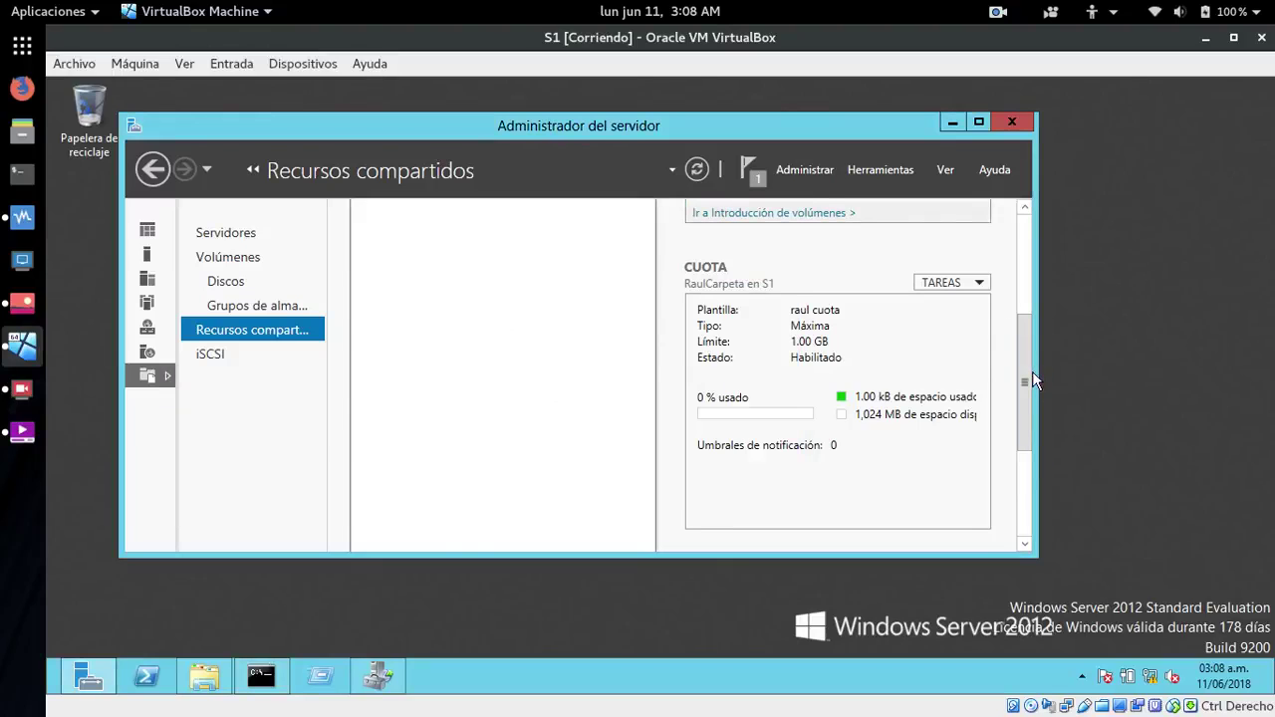
# - Scroll the shares pane back up and bring up the Ejecutar (Run) dialog
pyautogui.moveTo(1022, 354); pyautogui.dragTo(1025, 235)
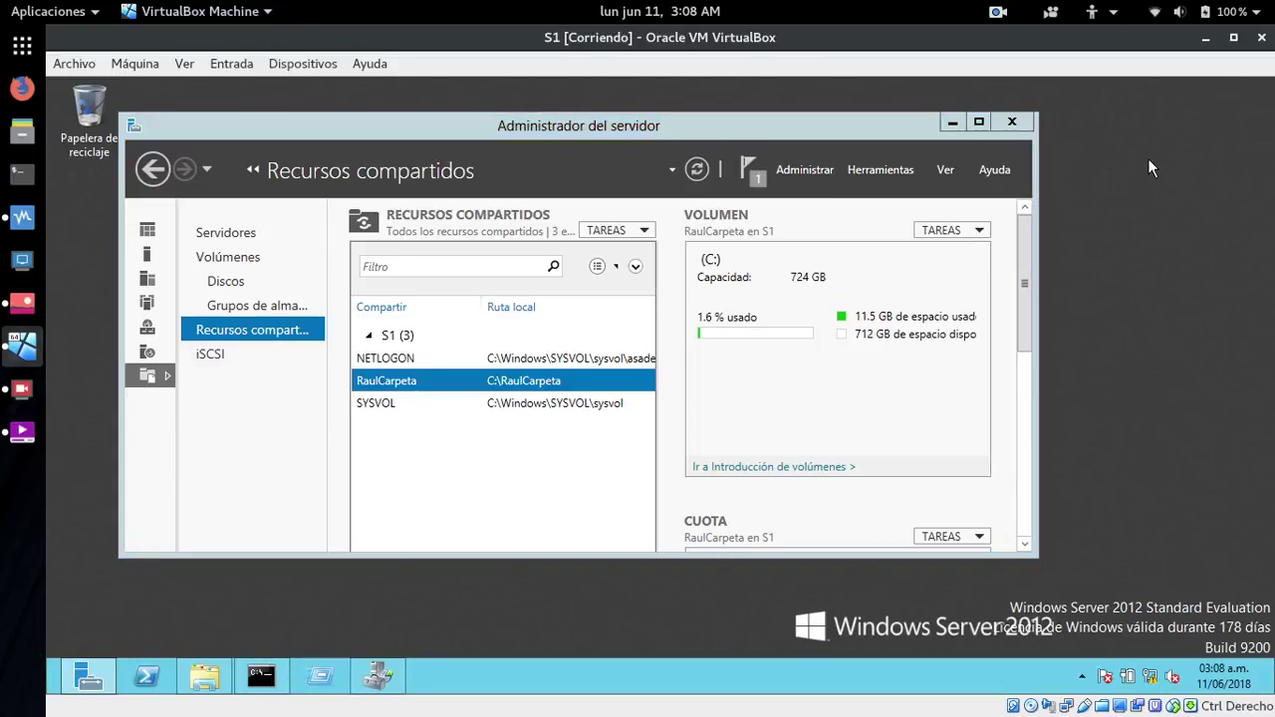
pyautogui.press('super')
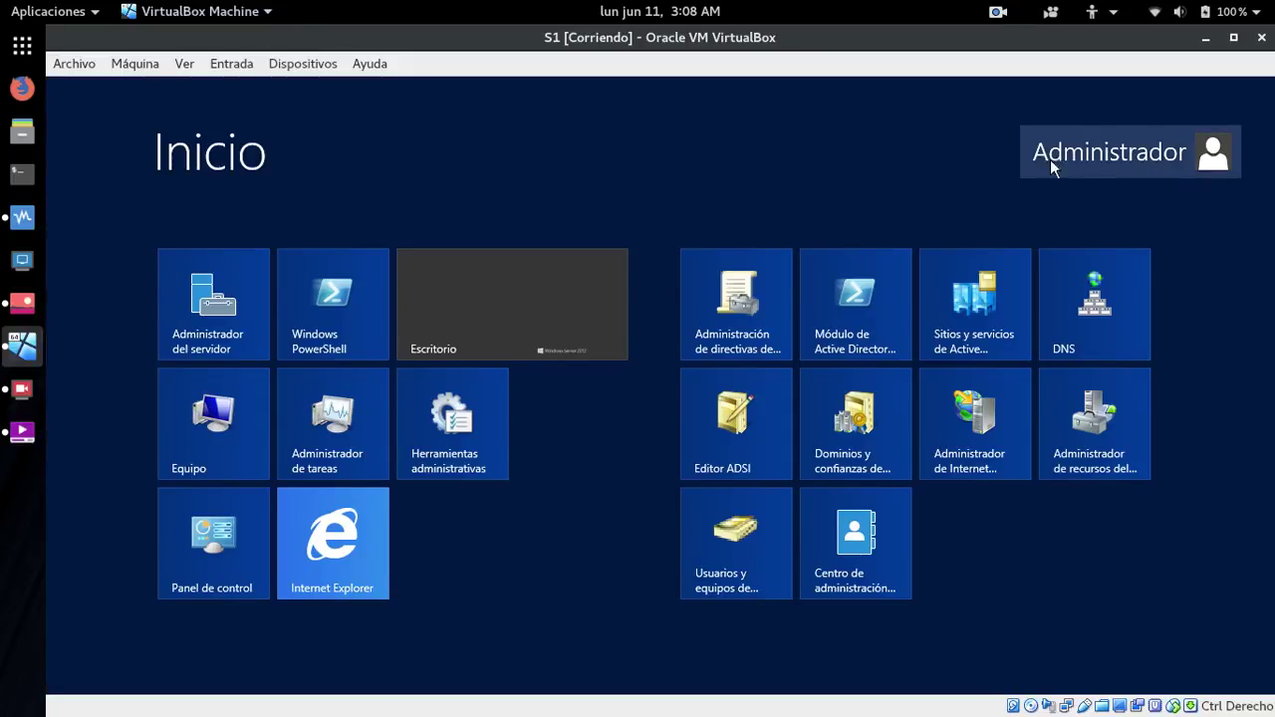
pyautogui.press('super')
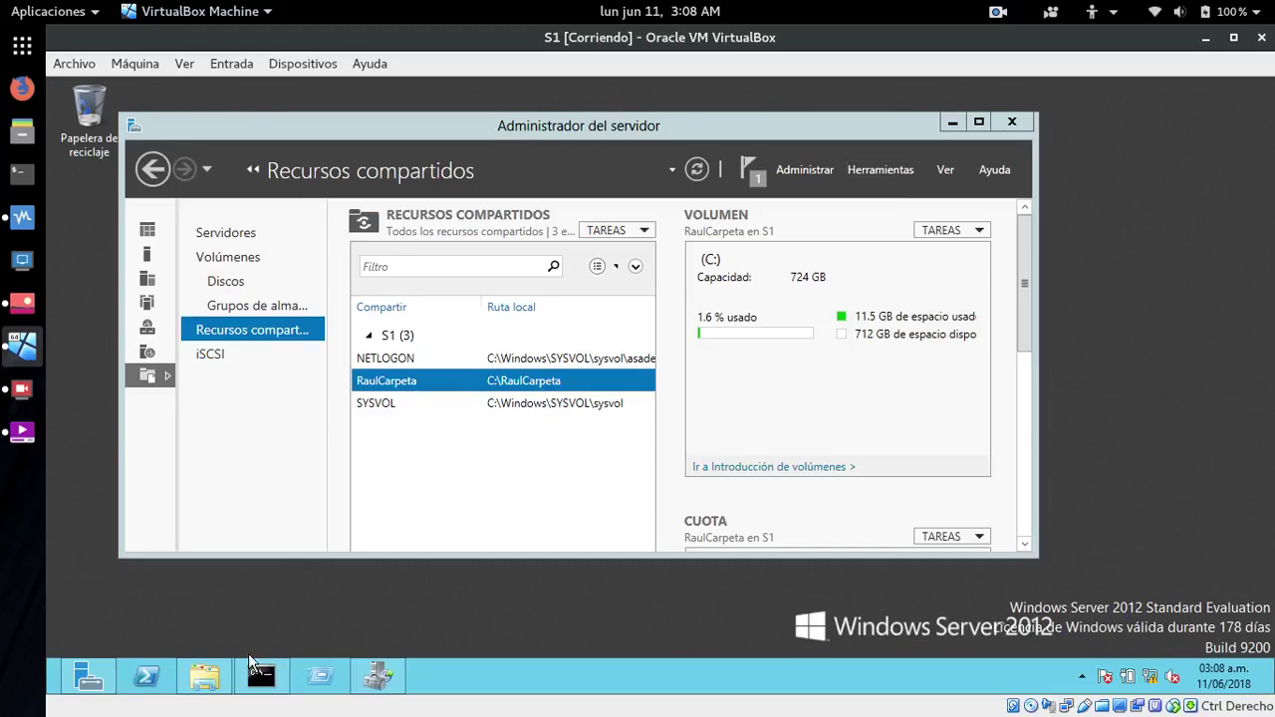
pyautogui.click(319, 677)
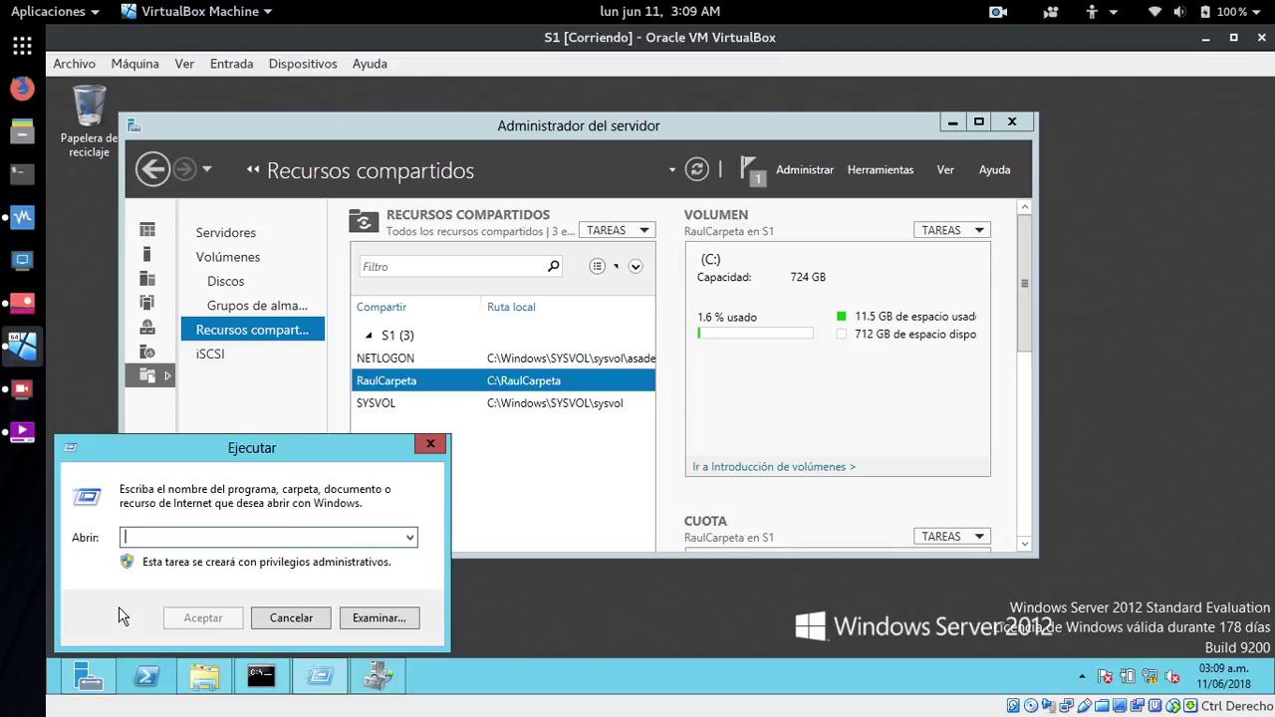
# - Open \\172.29.102.2, try RaulCarpeta twice, dismiss the access-denied errors, and close the window
pyautogui.write('\\\\1')
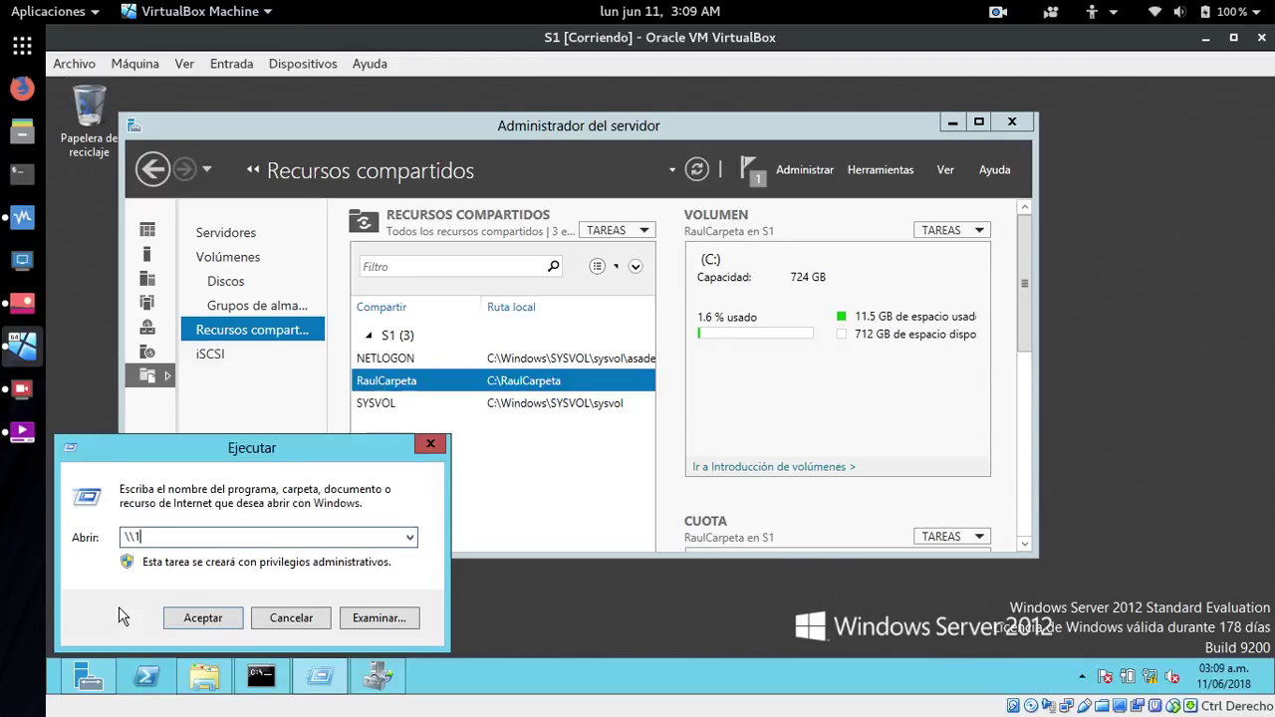
pyautogui.write('72.29.102.2')
pyautogui.press('Return')
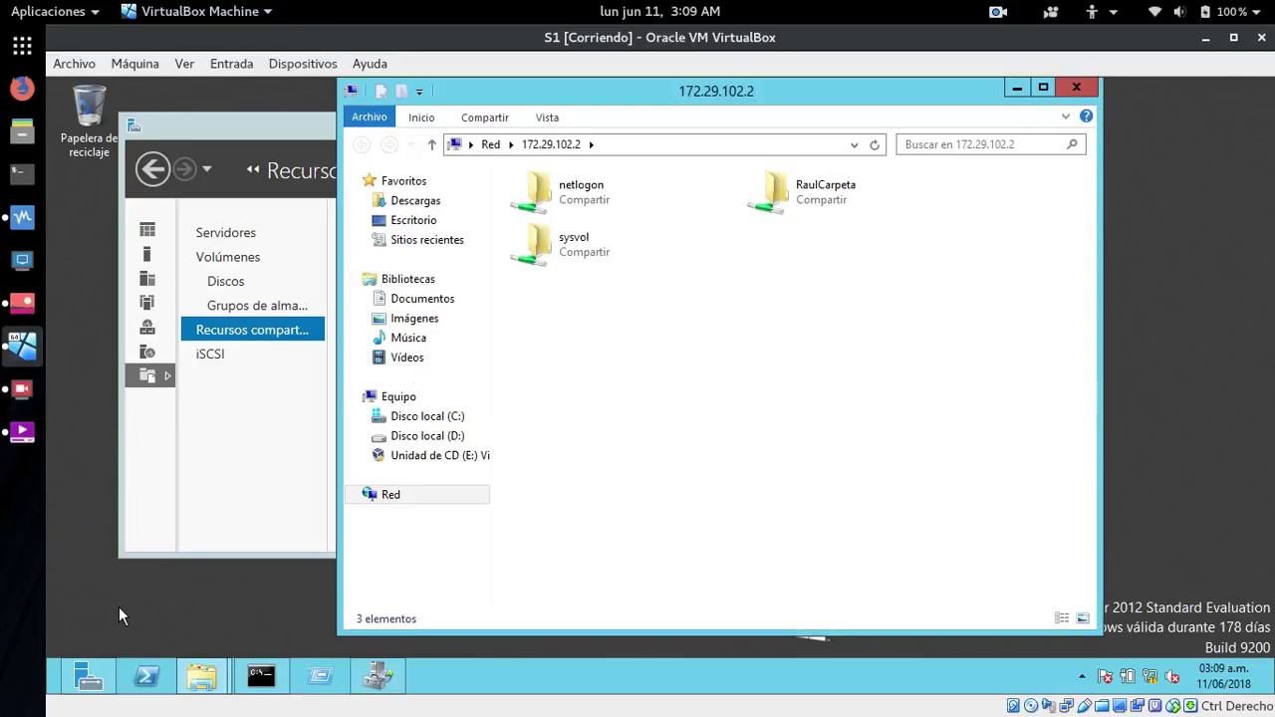
pyautogui.click(808, 210)
pyautogui.doubleClick(807, 207)
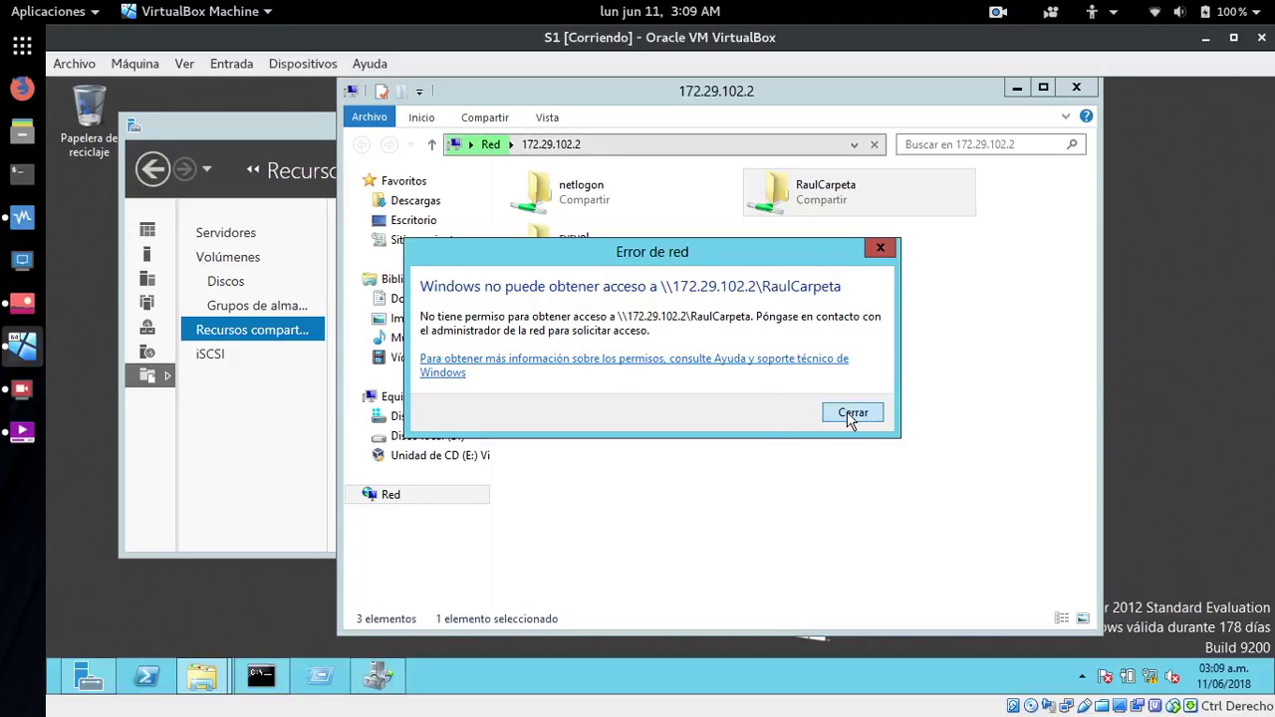
pyautogui.click(852, 413)
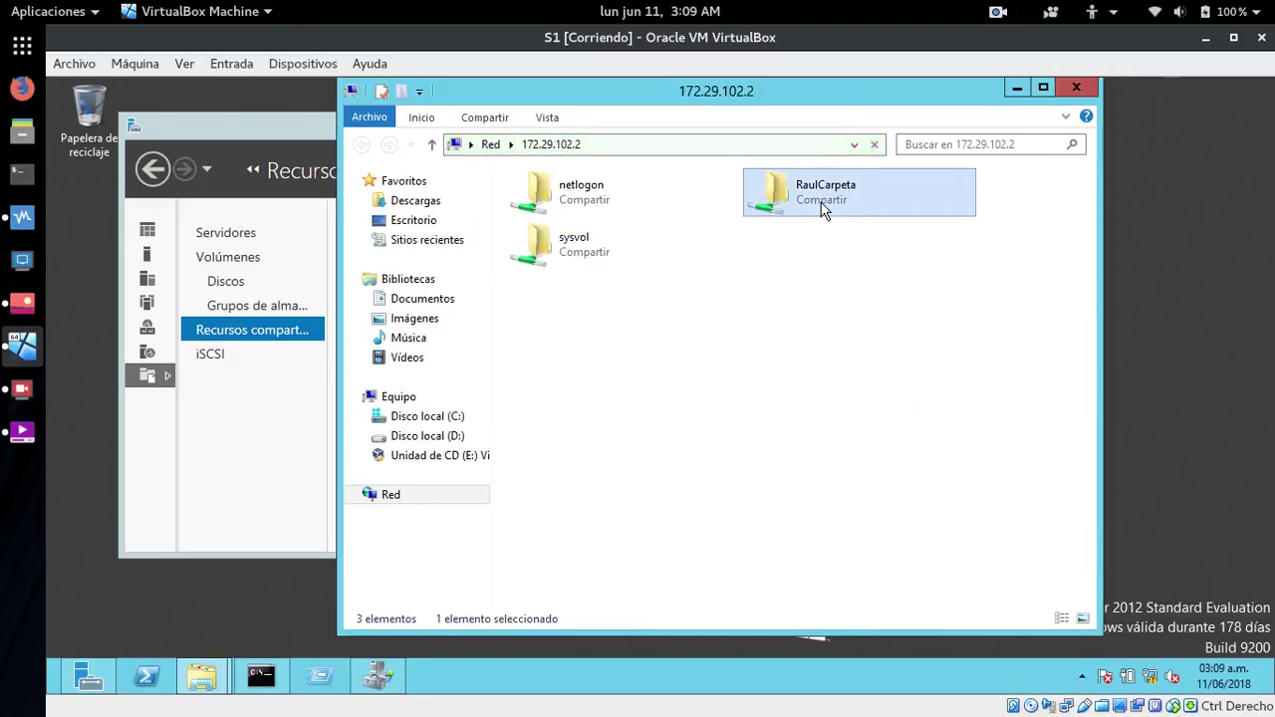
pyautogui.doubleClick(821, 205)
pyautogui.click(849, 410)
pyautogui.click(1077, 87)
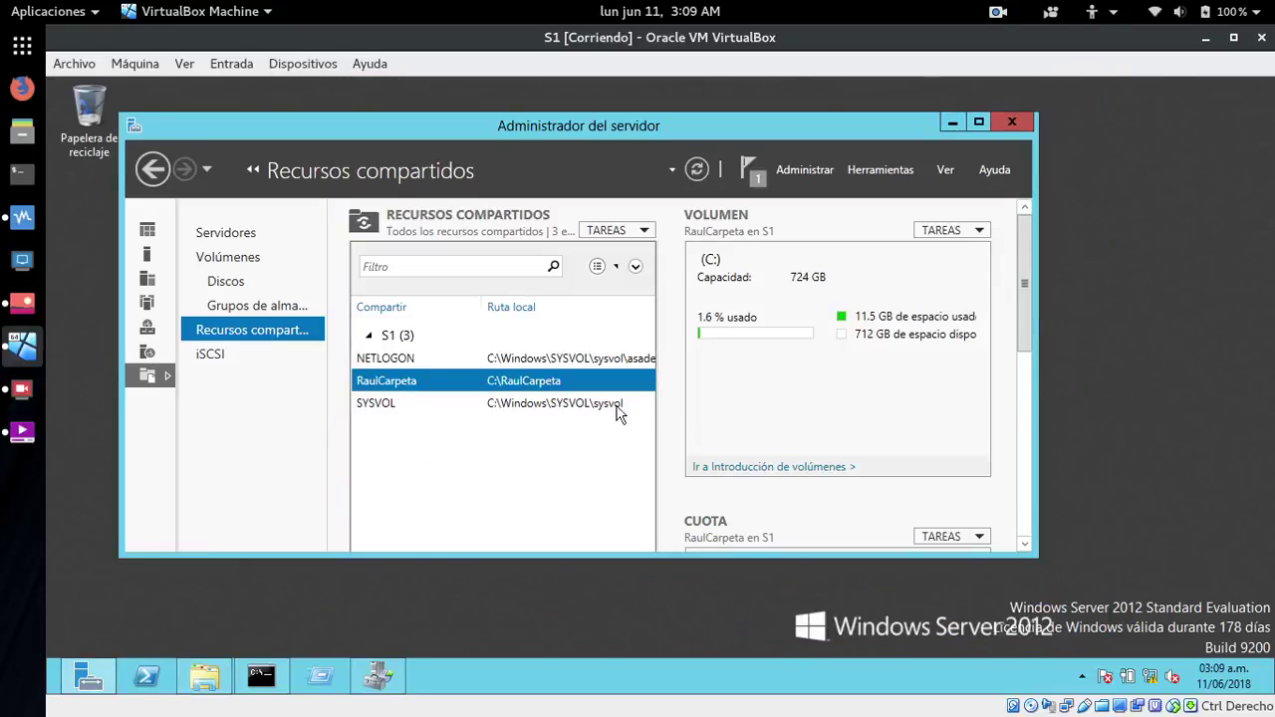
# - Open RaulCarpeta's properties on drive C: and review the test user's security permissions
pyautogui.click(204, 677)
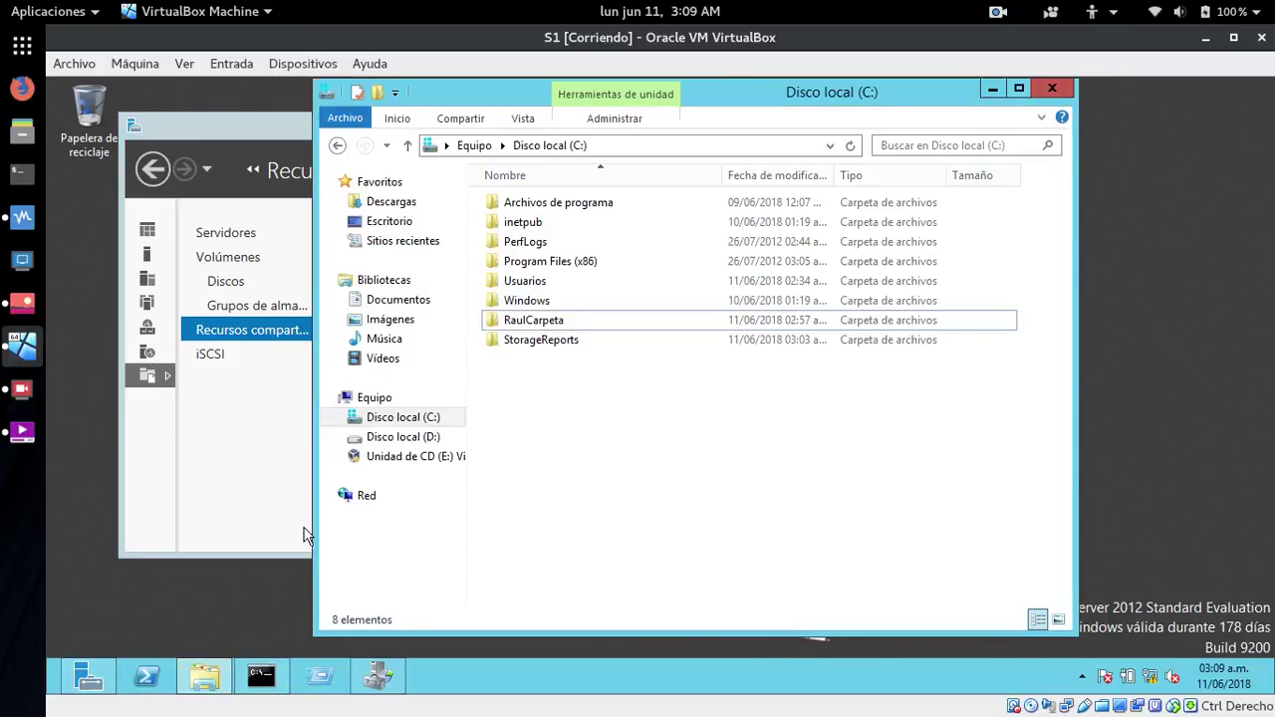
pyautogui.rightClick(510, 319)
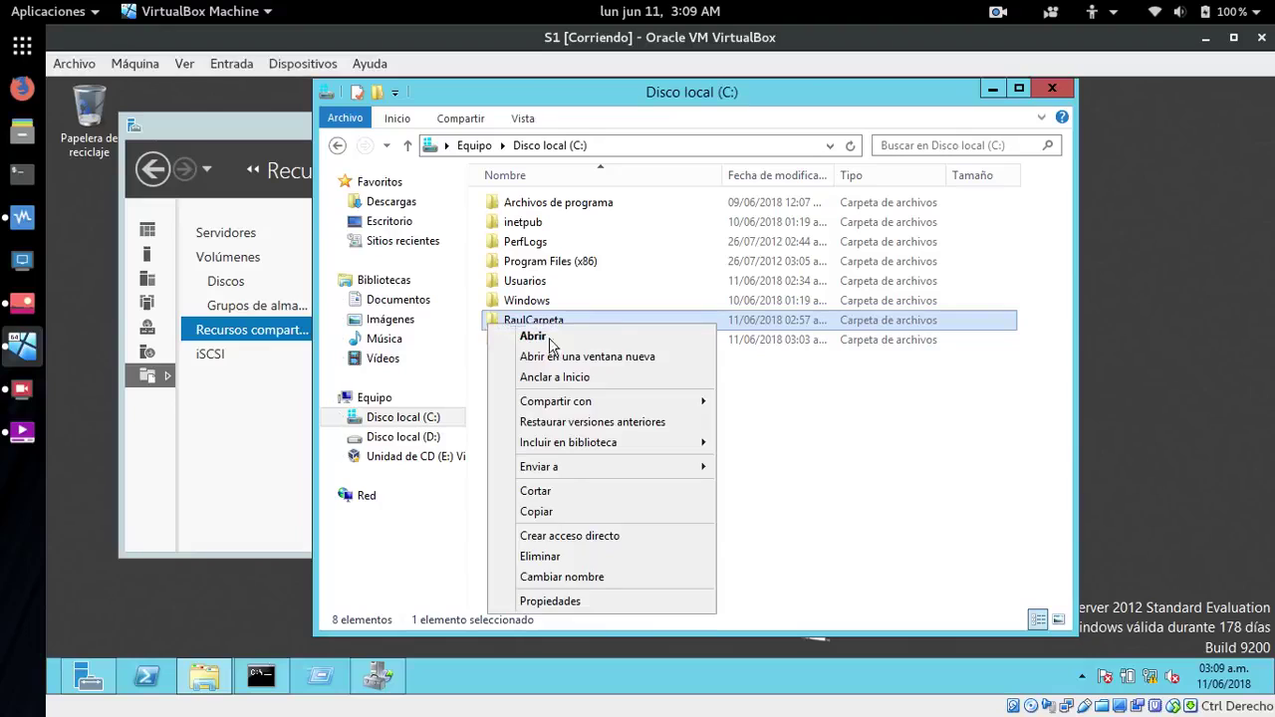
pyautogui.click(543, 601)
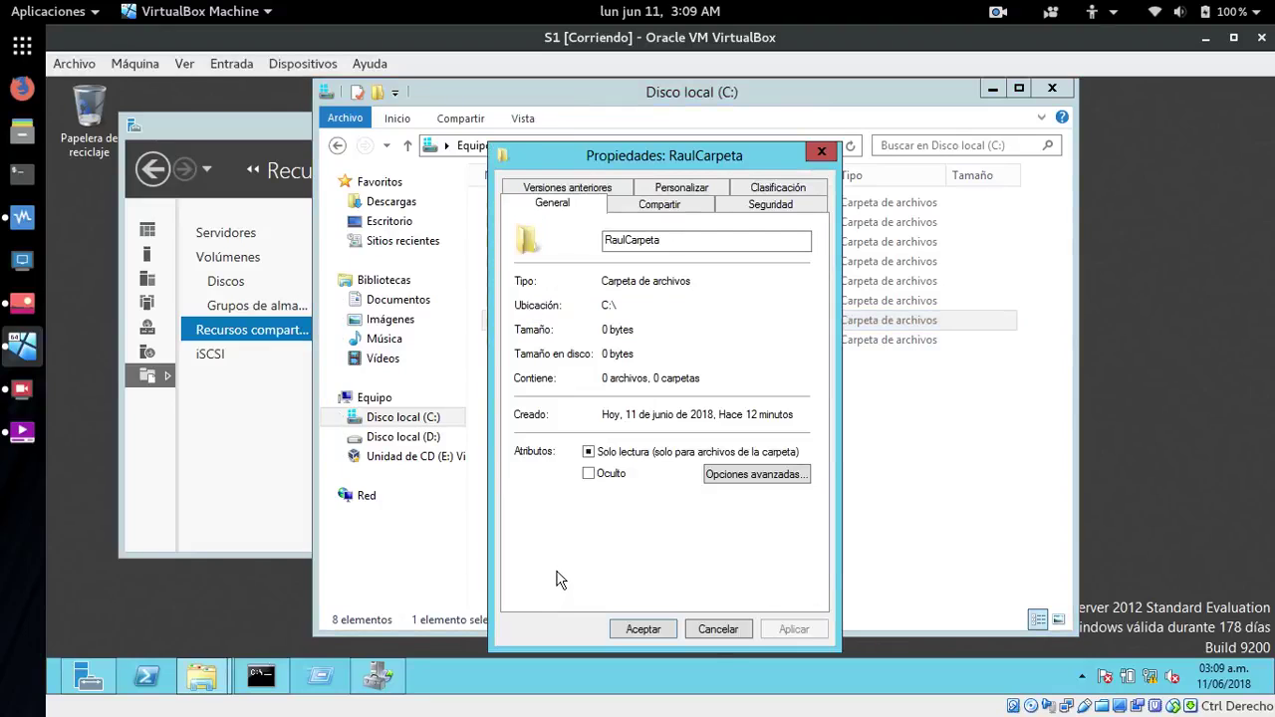
pyautogui.click(679, 203)
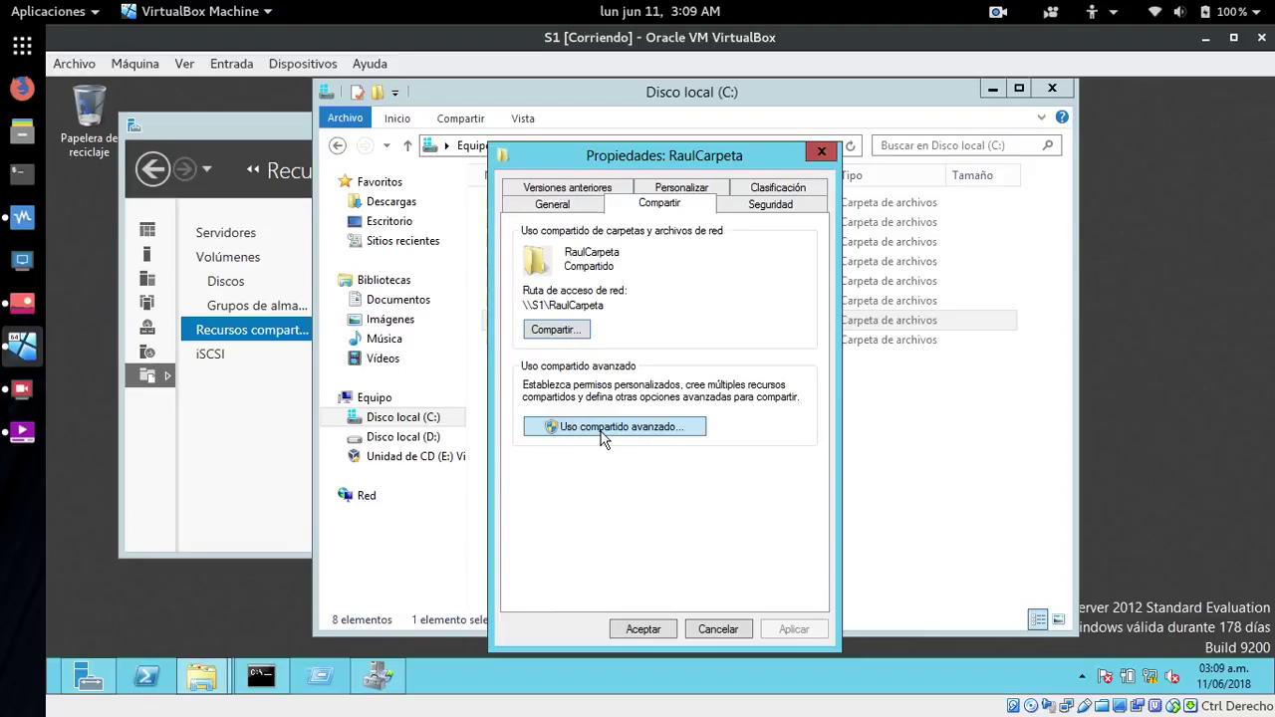
pyautogui.click(763, 210)
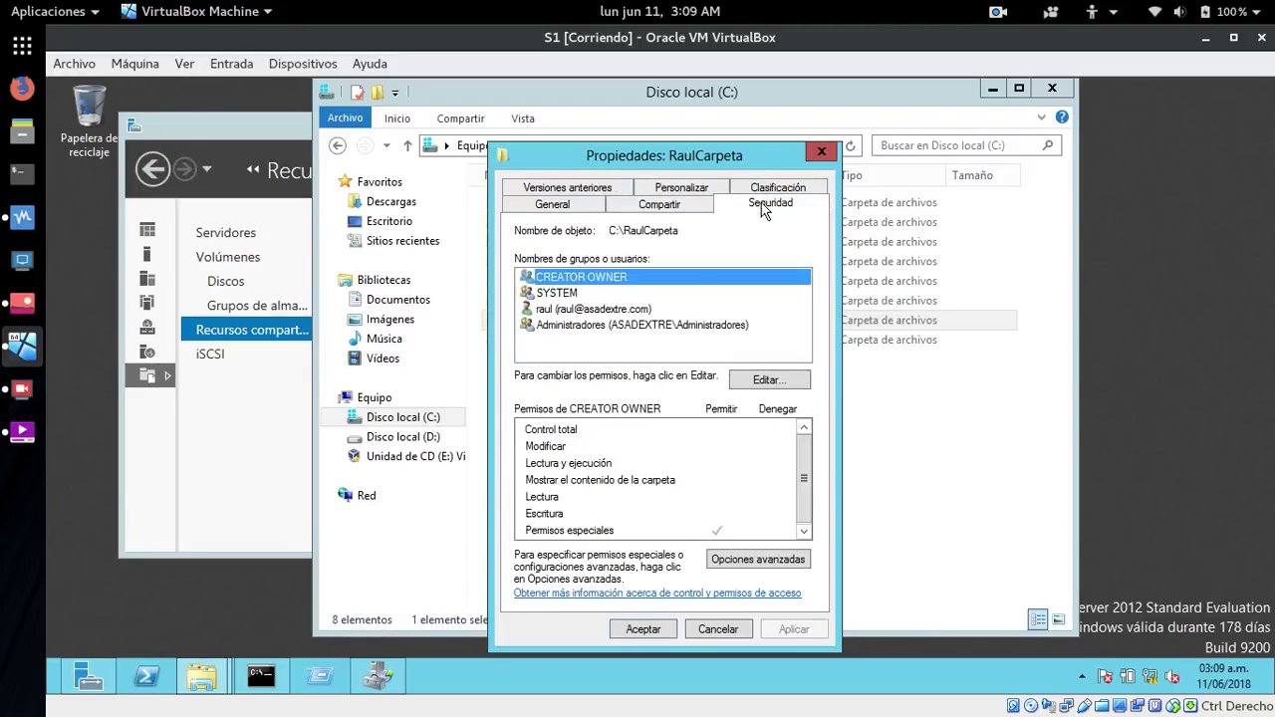
pyautogui.click(609, 312)
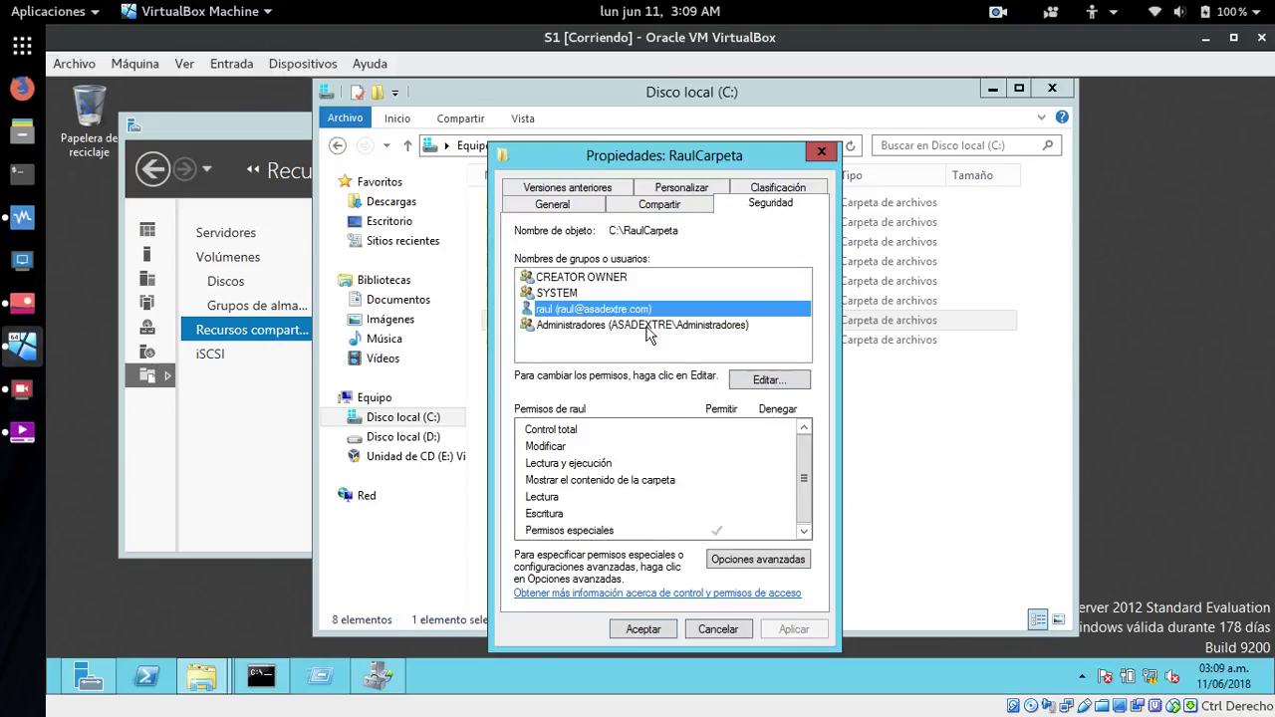
# - Allow the test user Modificar on RaulCarpeta, apply the NTFS change, and close the properties
pyautogui.click(757, 381)
pyautogui.click(595, 381)
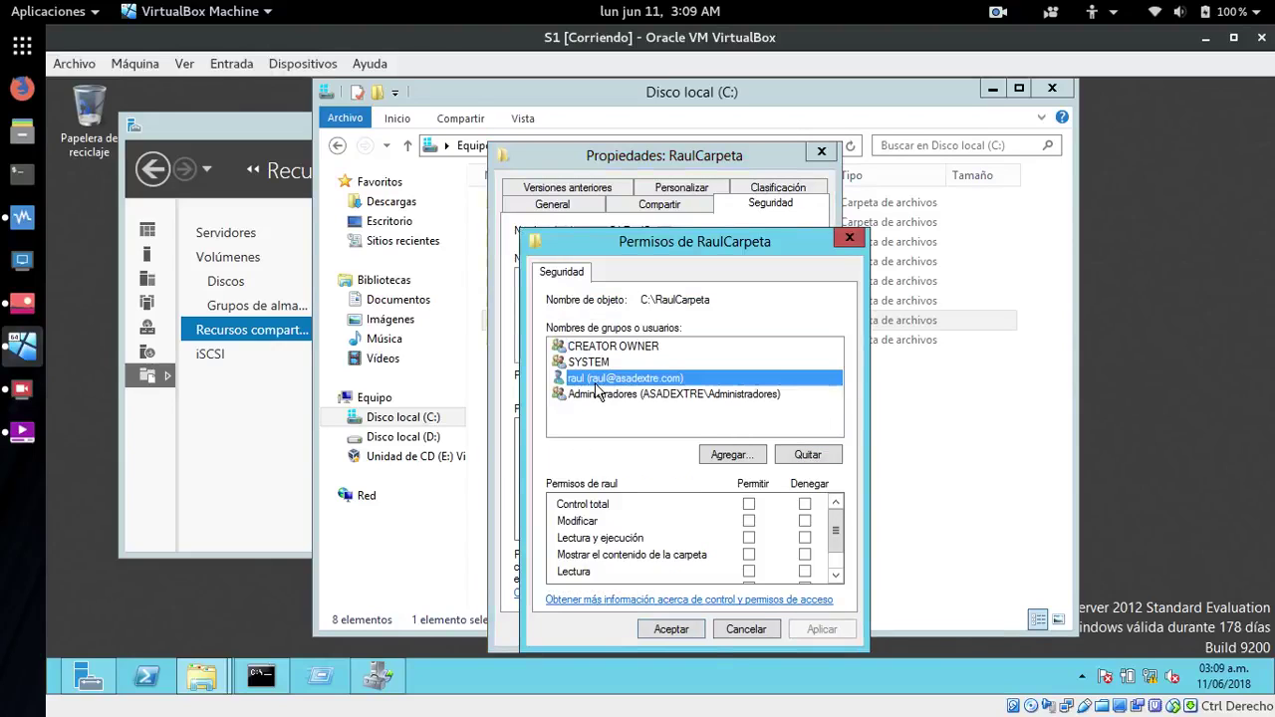
pyautogui.click(836, 574)
pyautogui.click(836, 502)
pyautogui.click(748, 521)
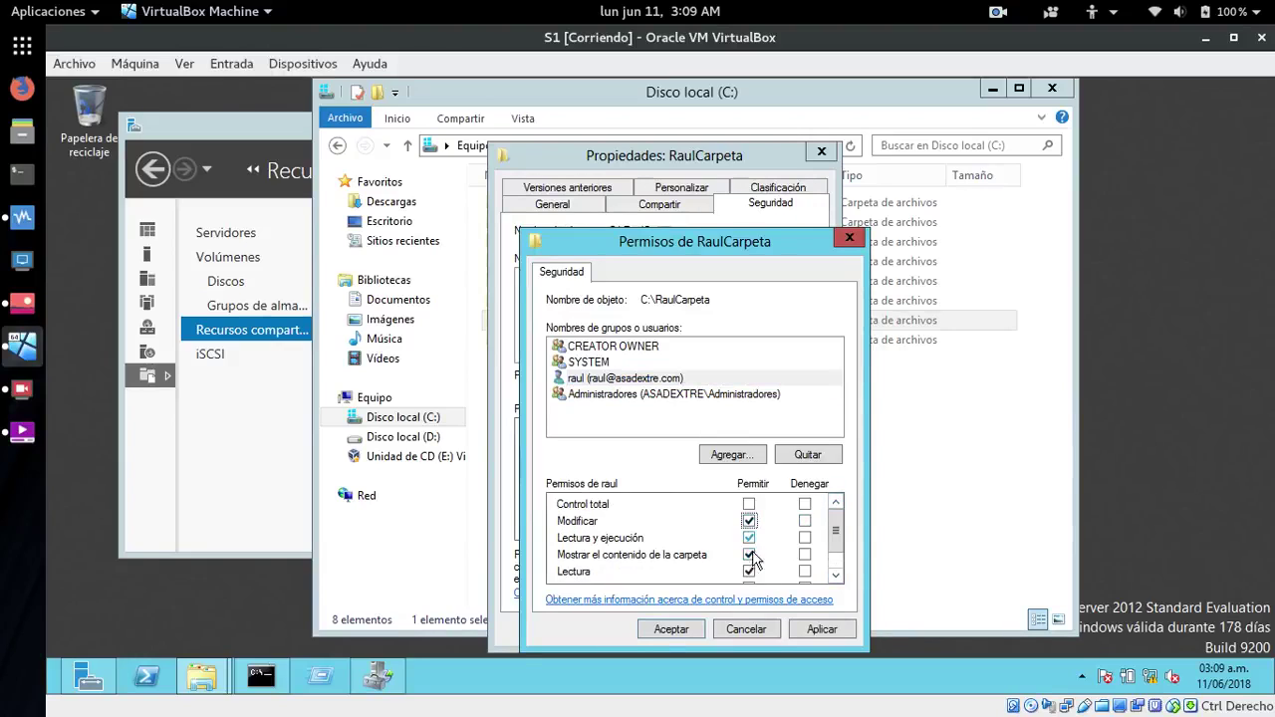
pyautogui.click(836, 574)
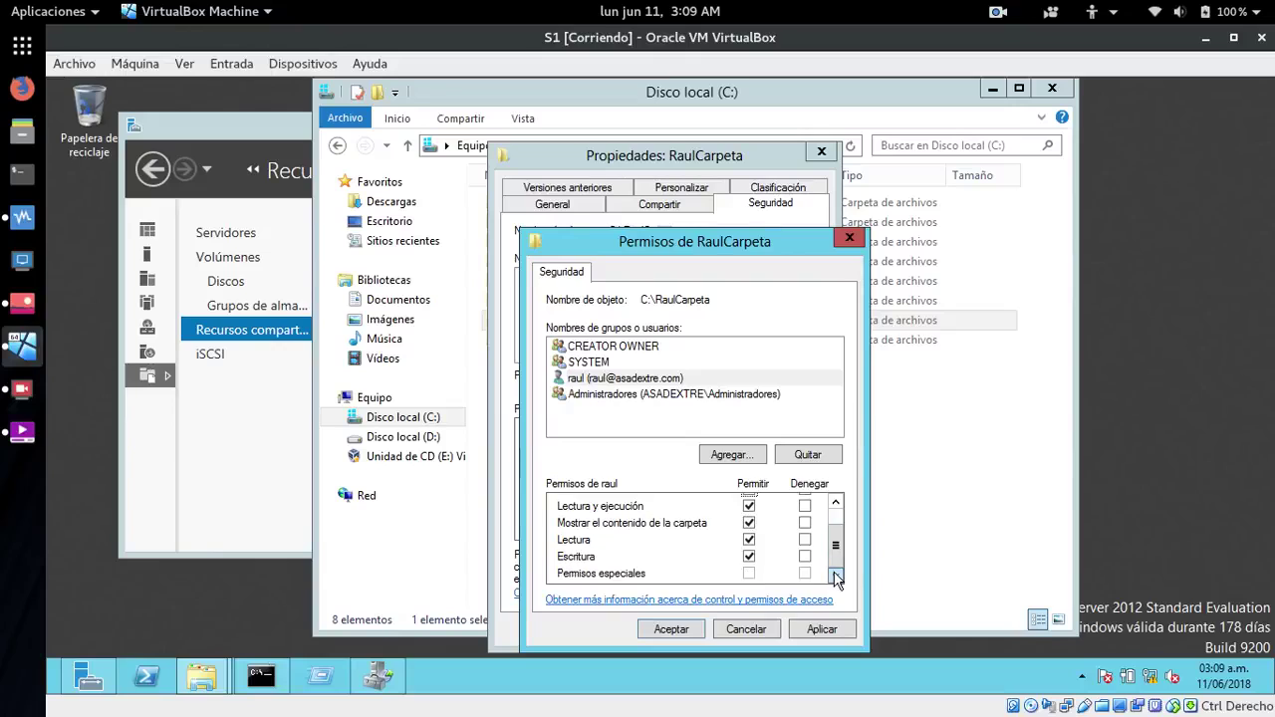
pyautogui.click(823, 629)
pyautogui.click(671, 629)
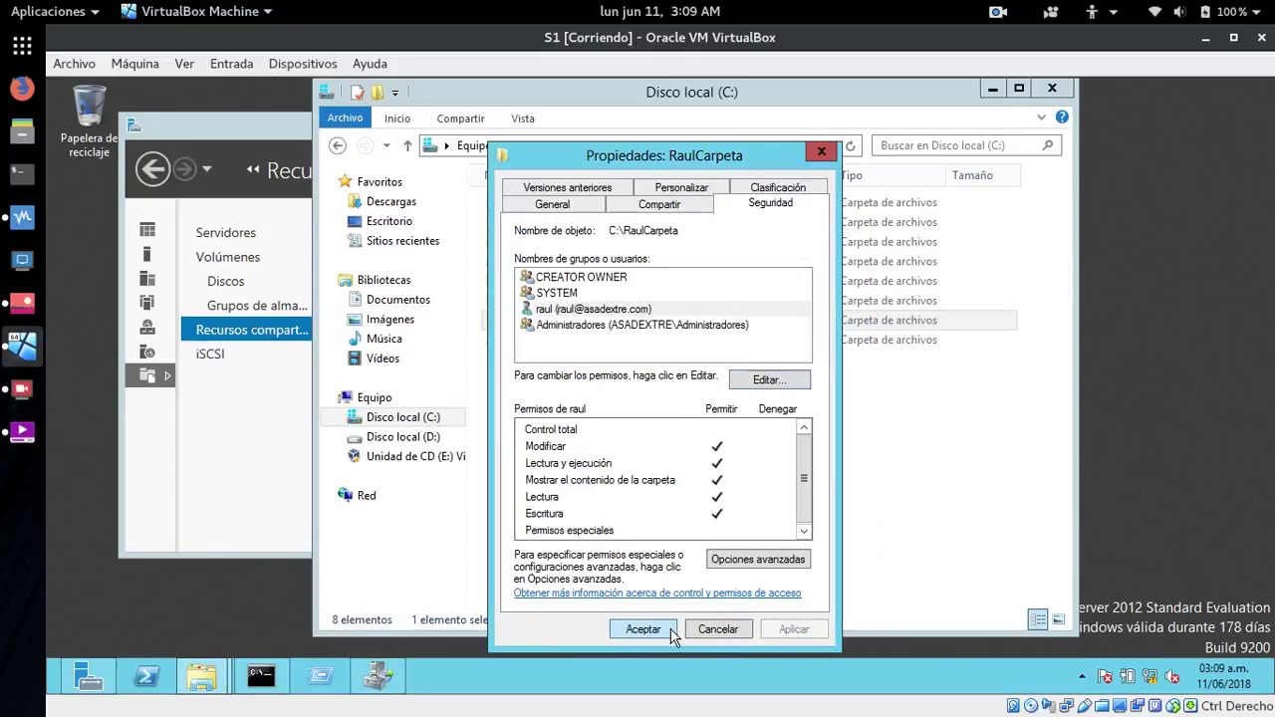
pyautogui.click(560, 309)
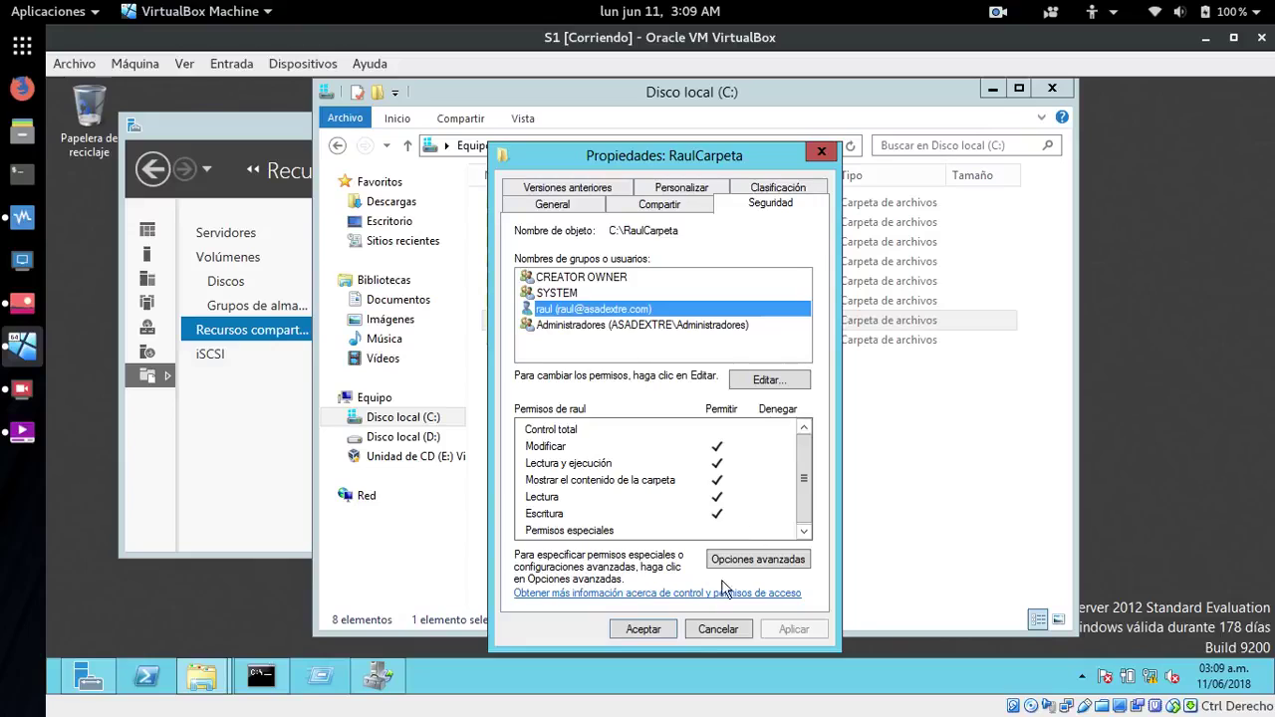
pyautogui.click(647, 628)
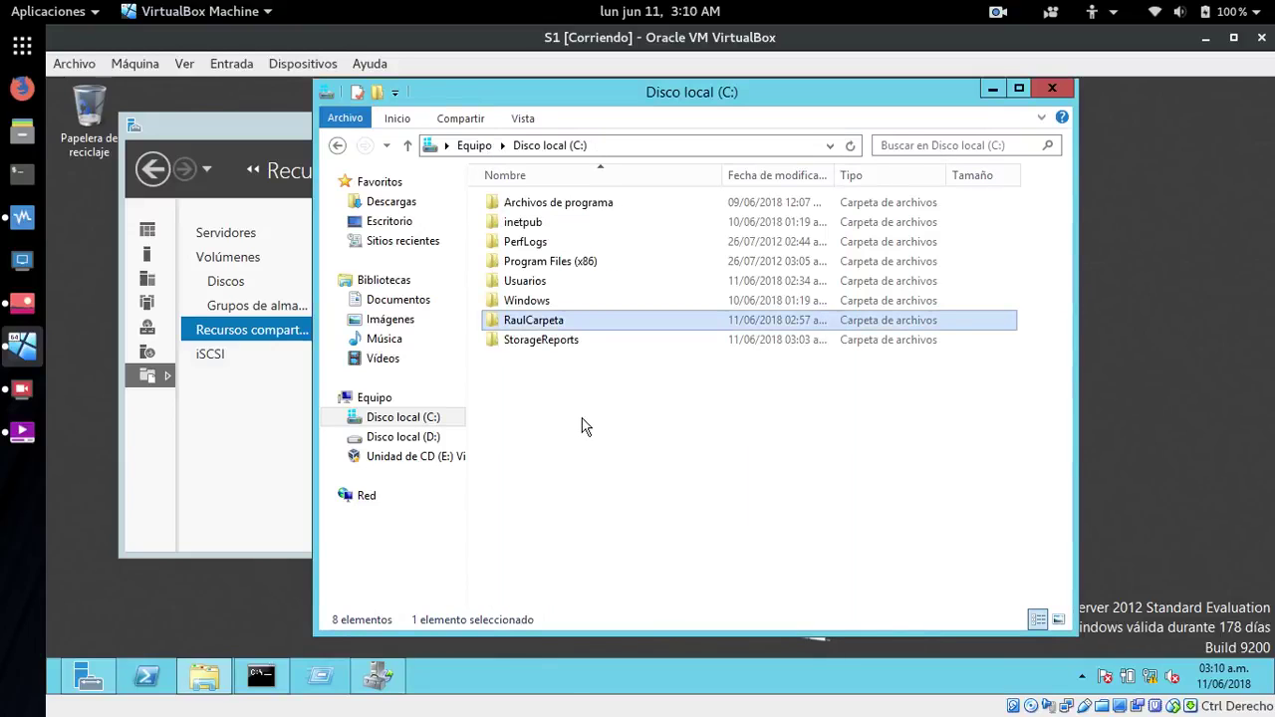
# - Rerun gpupdate /force from the Command Prompt history until both policies update successfully
pyautogui.click(278, 659)
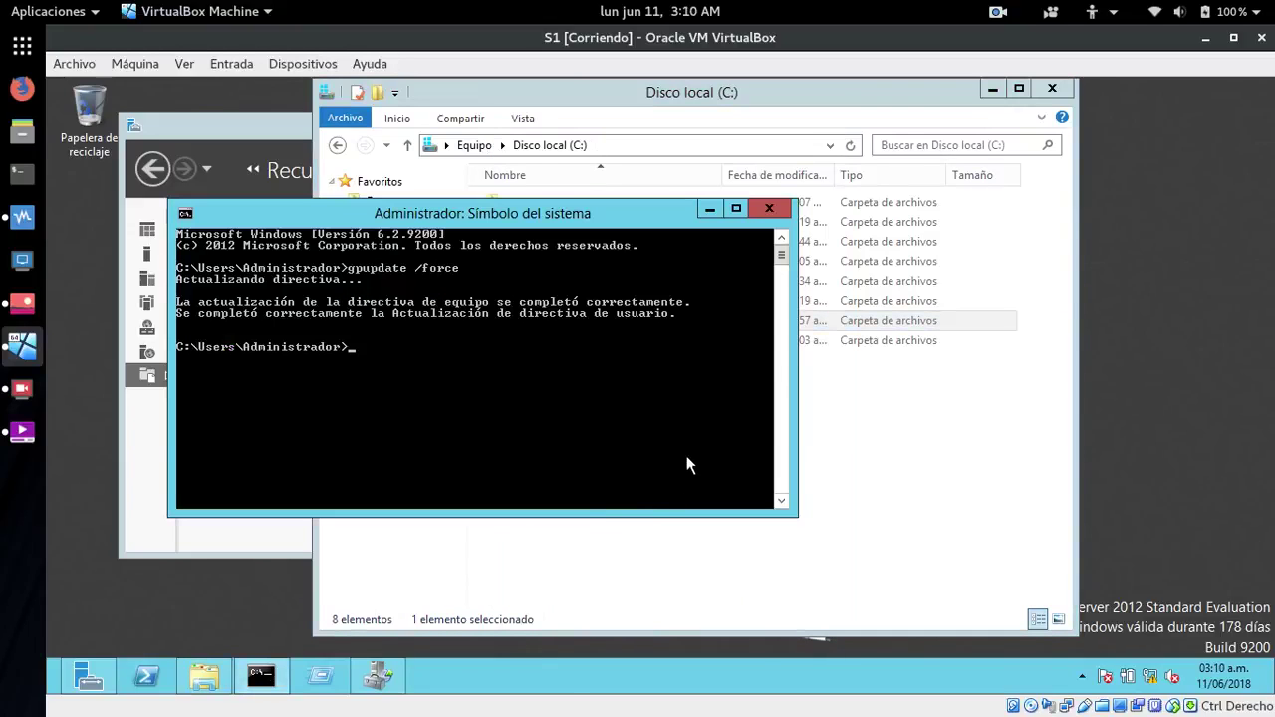
pyautogui.press('Up')
pyautogui.press('Return')
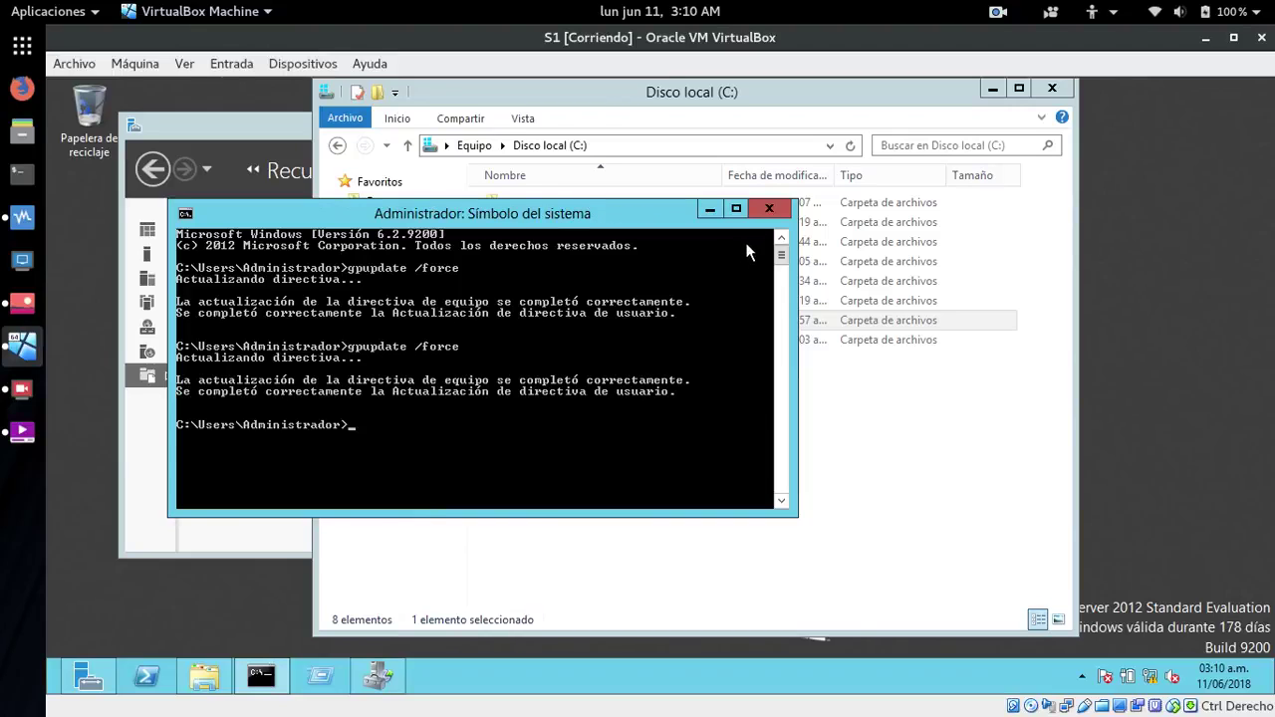
pyautogui.click(710, 208)
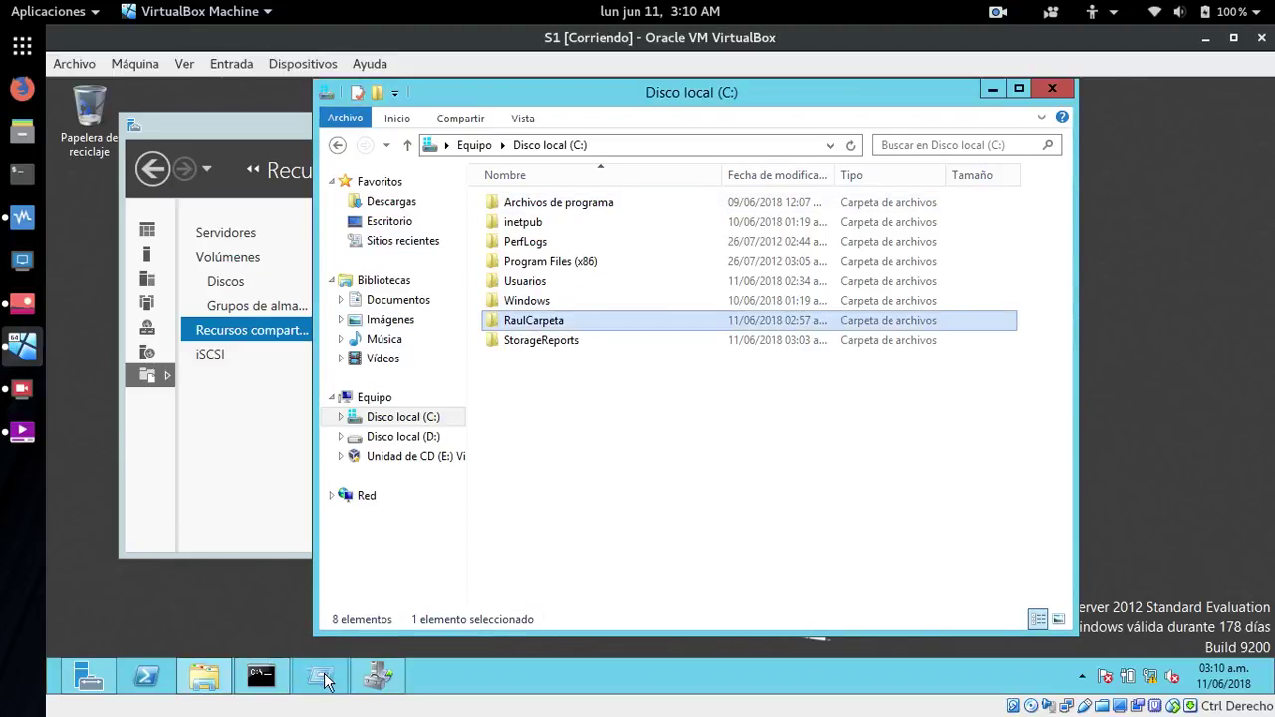
# - Reopen \\172.29.102.2 via Run, retry RaulCarpeta, dismiss the access-denied error, and close the window
pyautogui.press('super+r')
pyautogui.click(189, 616)
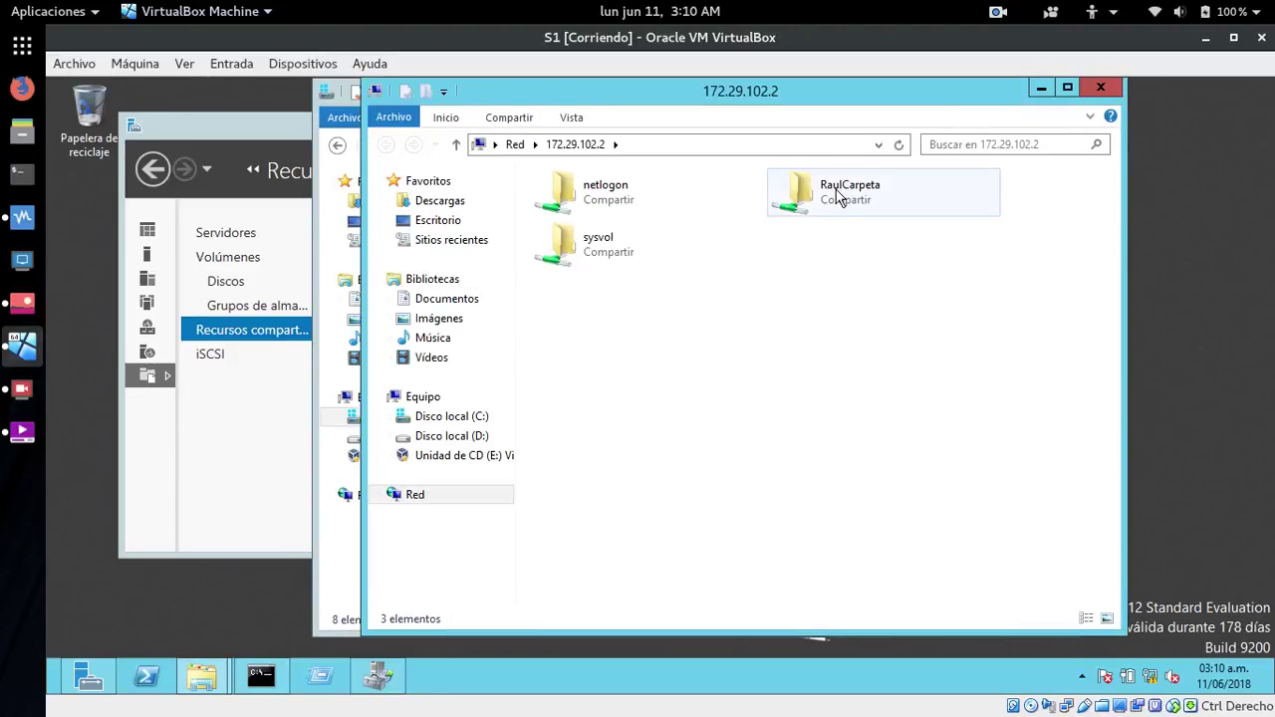
pyautogui.click(838, 196)
pyautogui.doubleClick(838, 197)
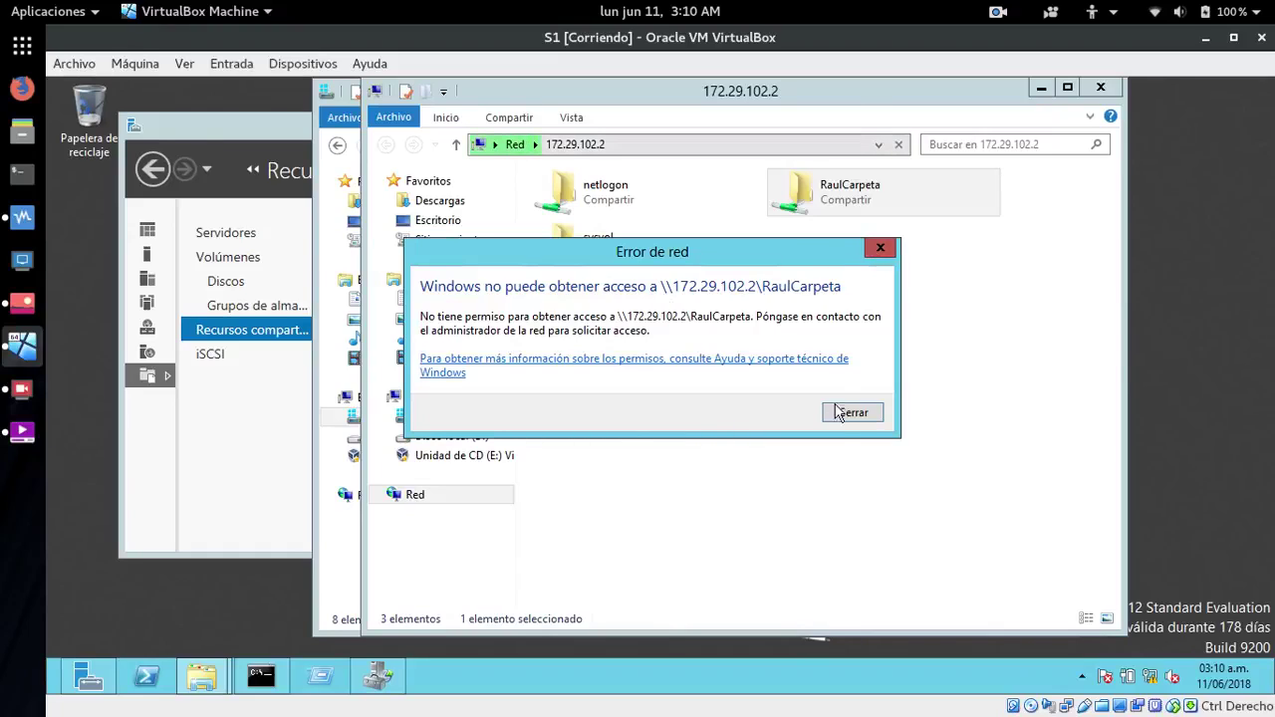
pyautogui.click(852, 412)
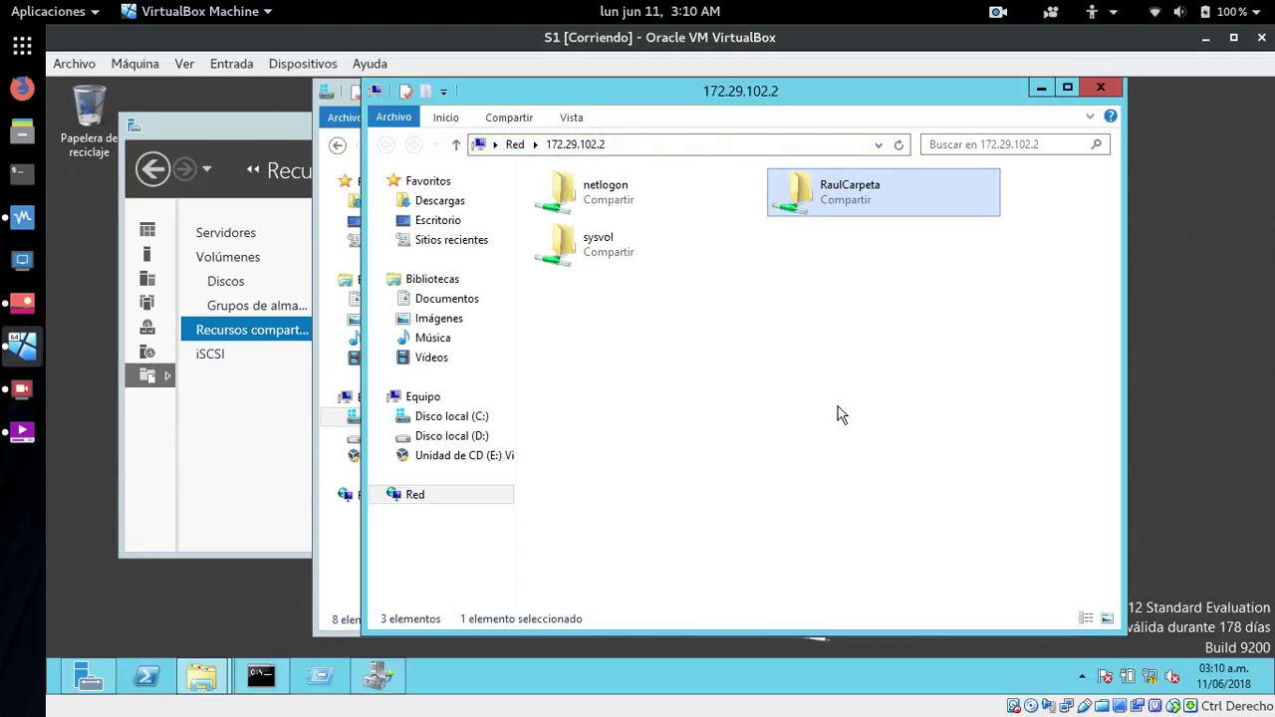
pyautogui.click(872, 263)
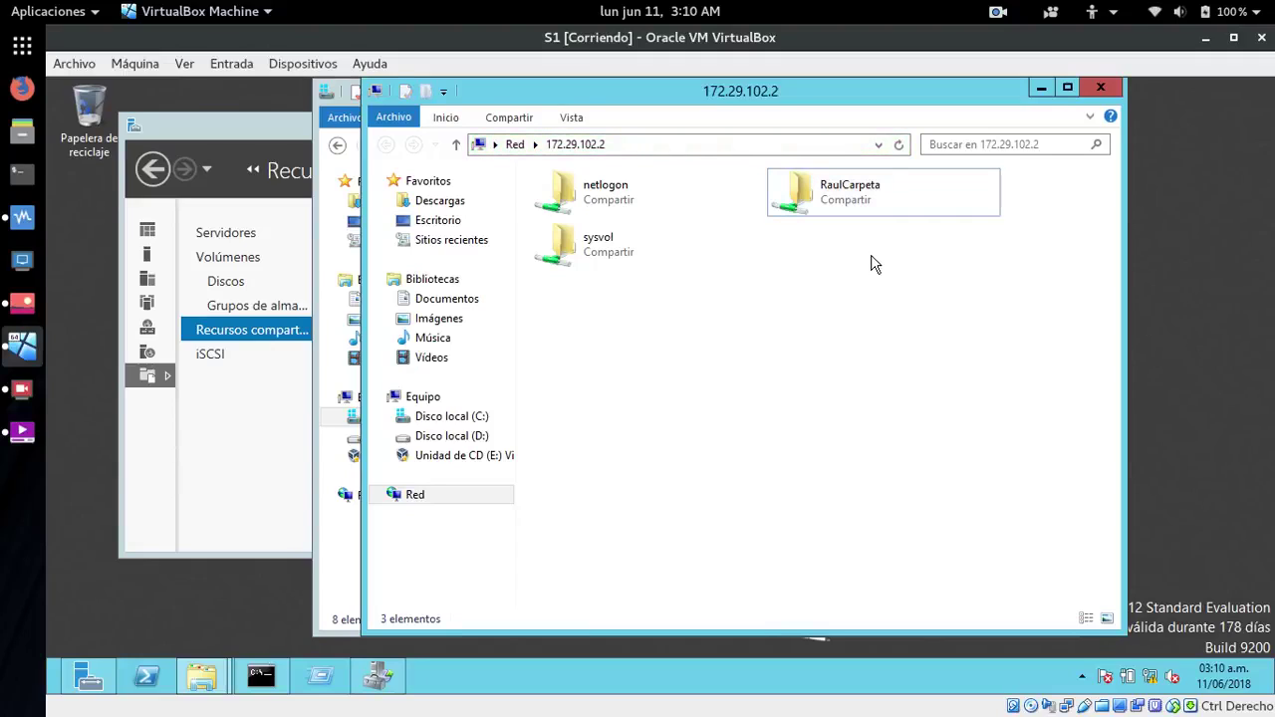
pyautogui.click(1100, 87)
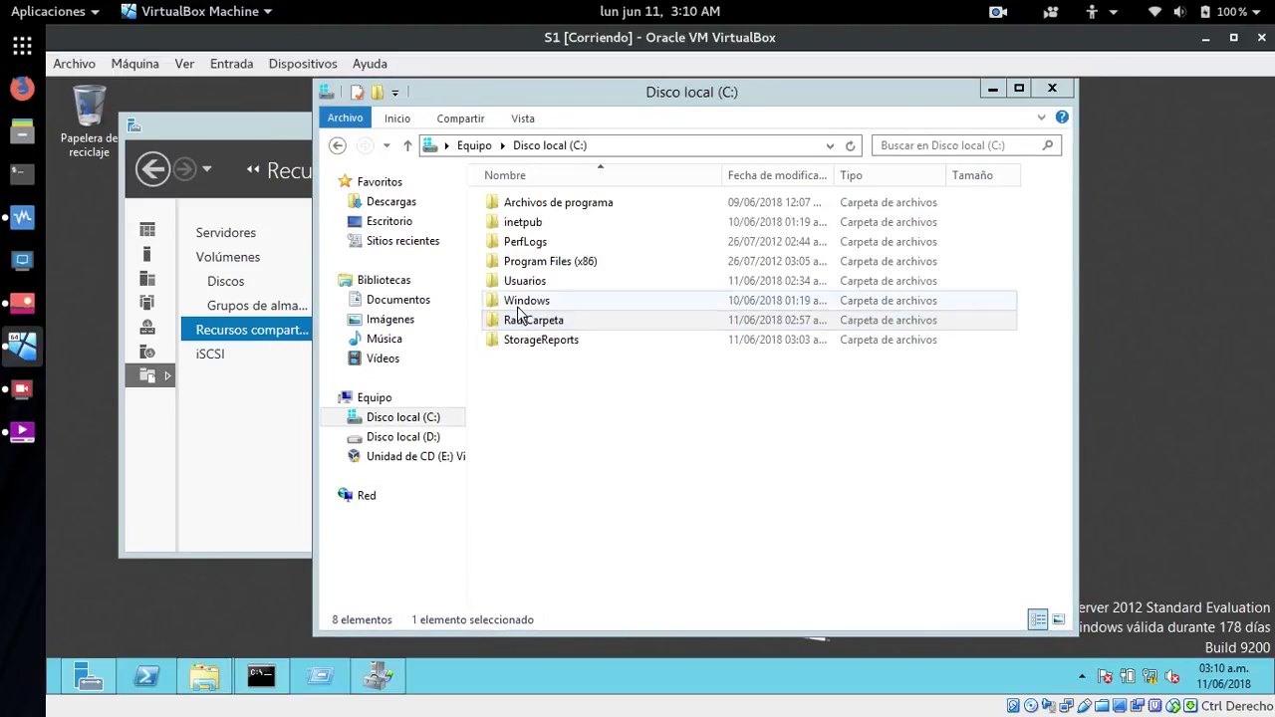
# - Open RaulCarpeta's properties and review security permissions for the test user, Administradores and SYSTEM
pyautogui.rightClick(517, 306)
pyautogui.click(501, 368)
pyautogui.rightClick(508, 316)
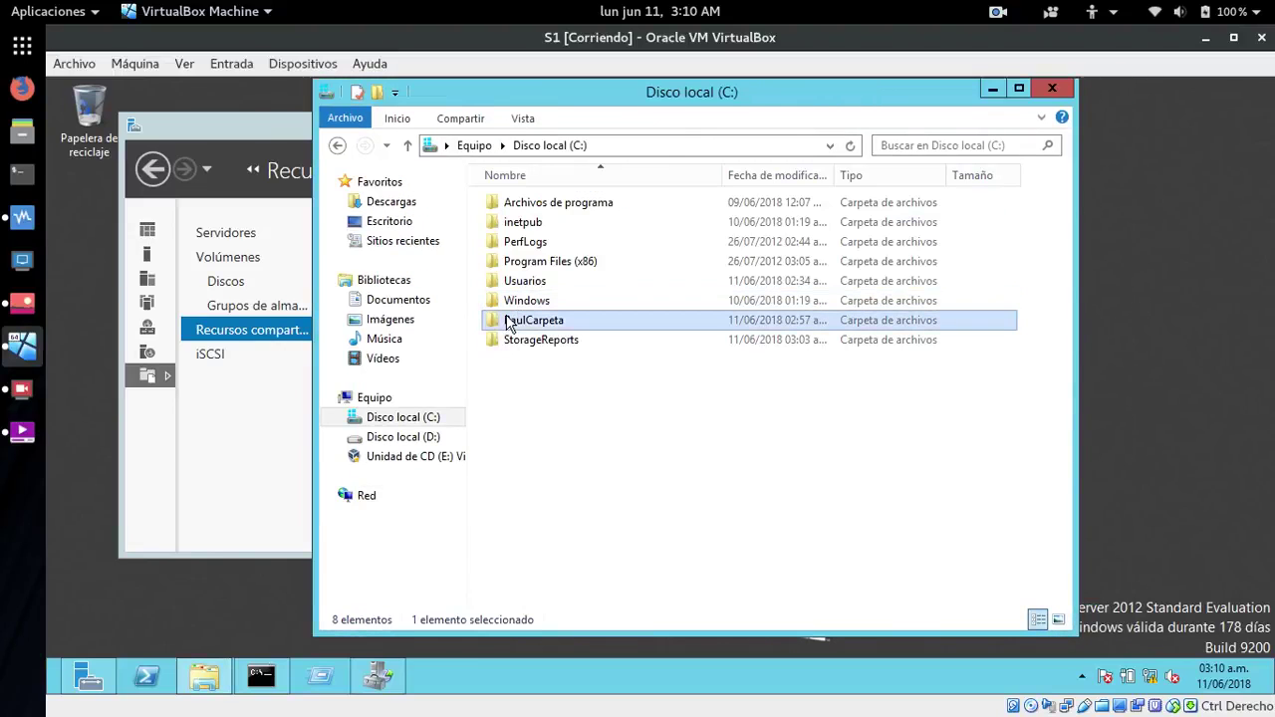
pyautogui.click(559, 594)
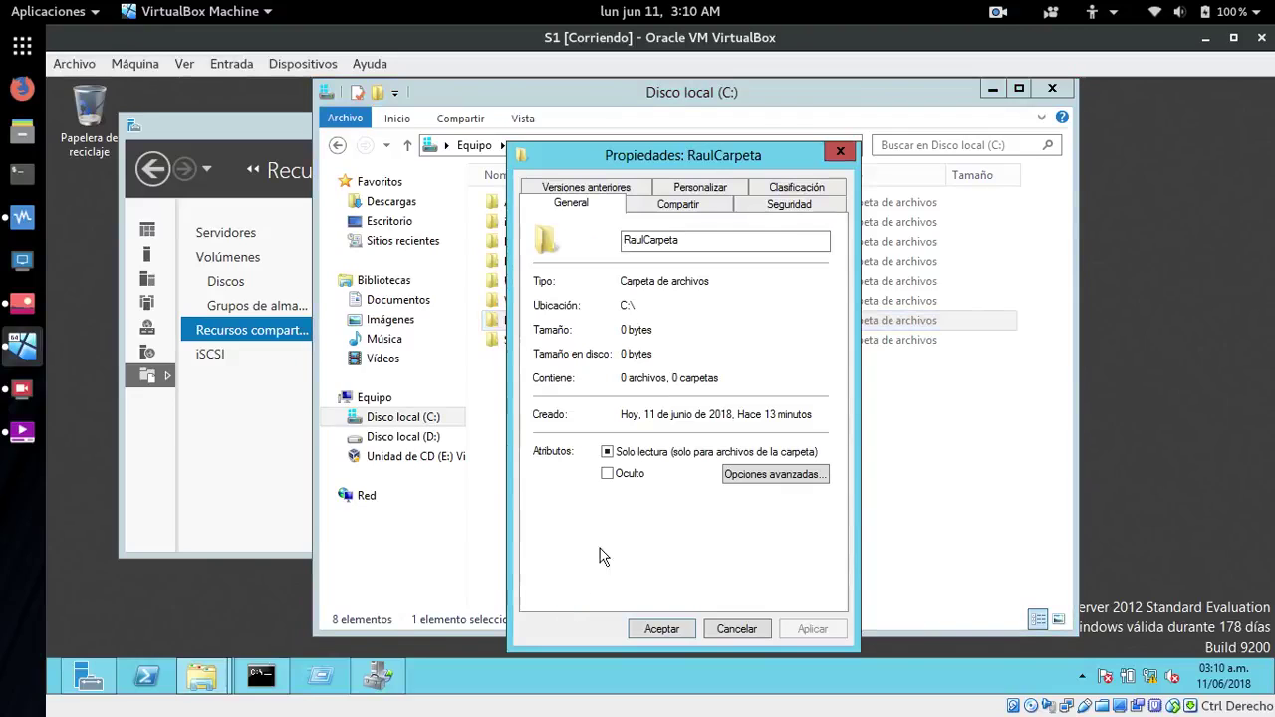
pyautogui.click(687, 206)
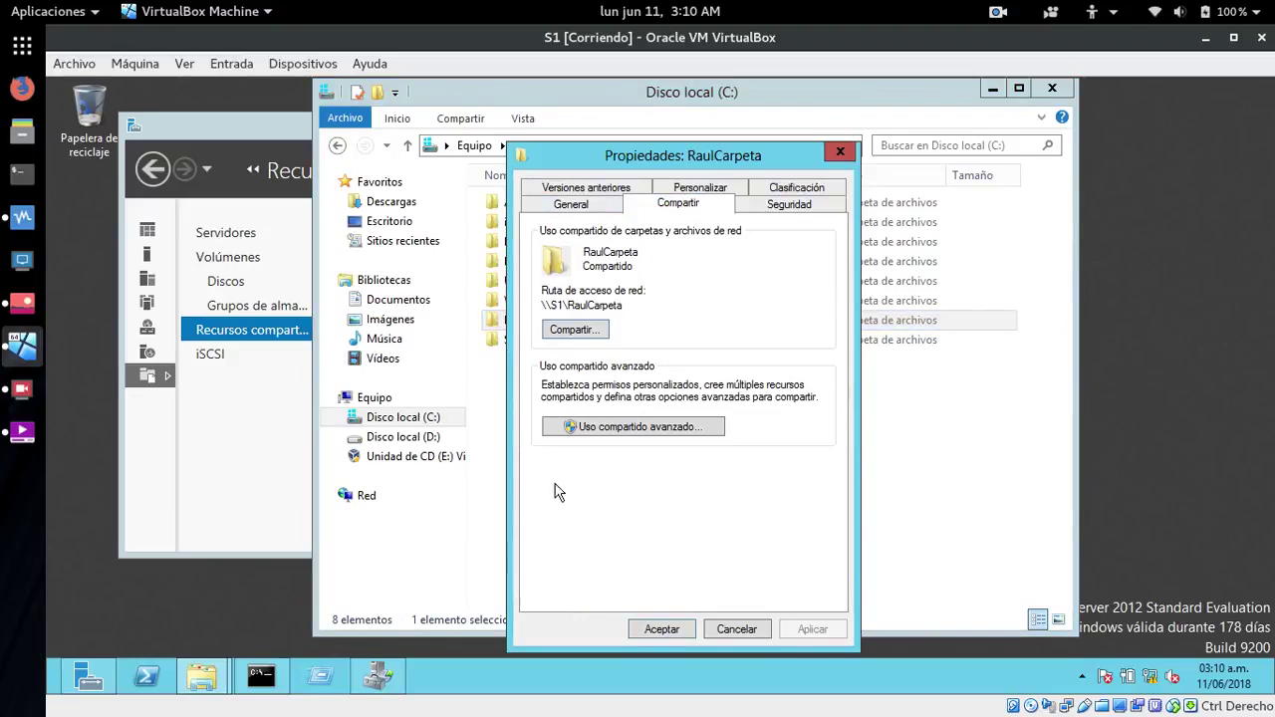
pyautogui.click(788, 208)
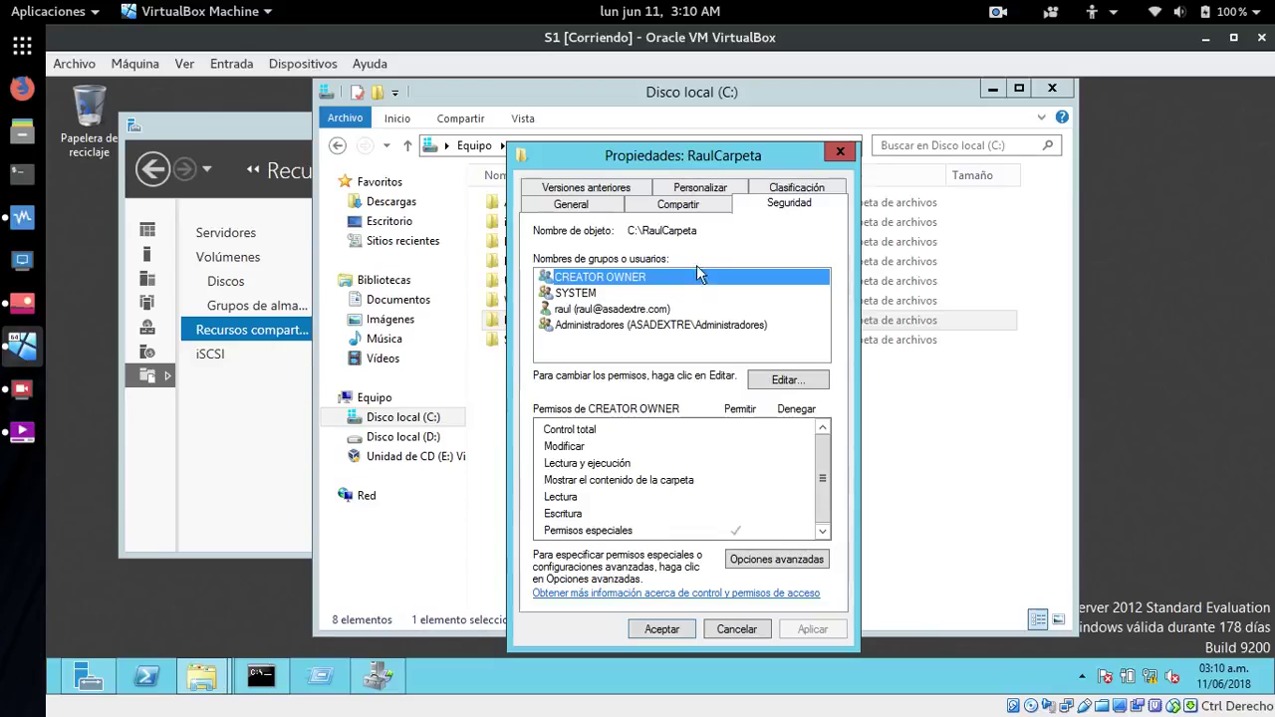
pyautogui.click(609, 310)
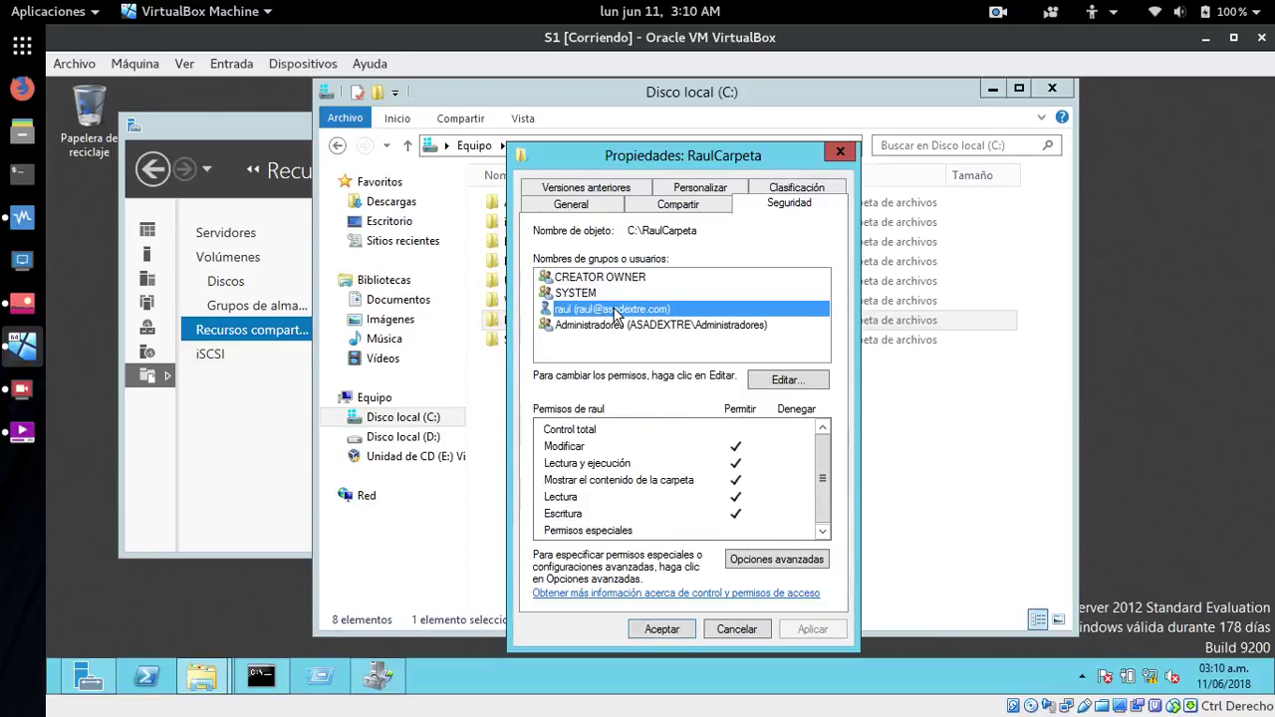
pyautogui.click(594, 325)
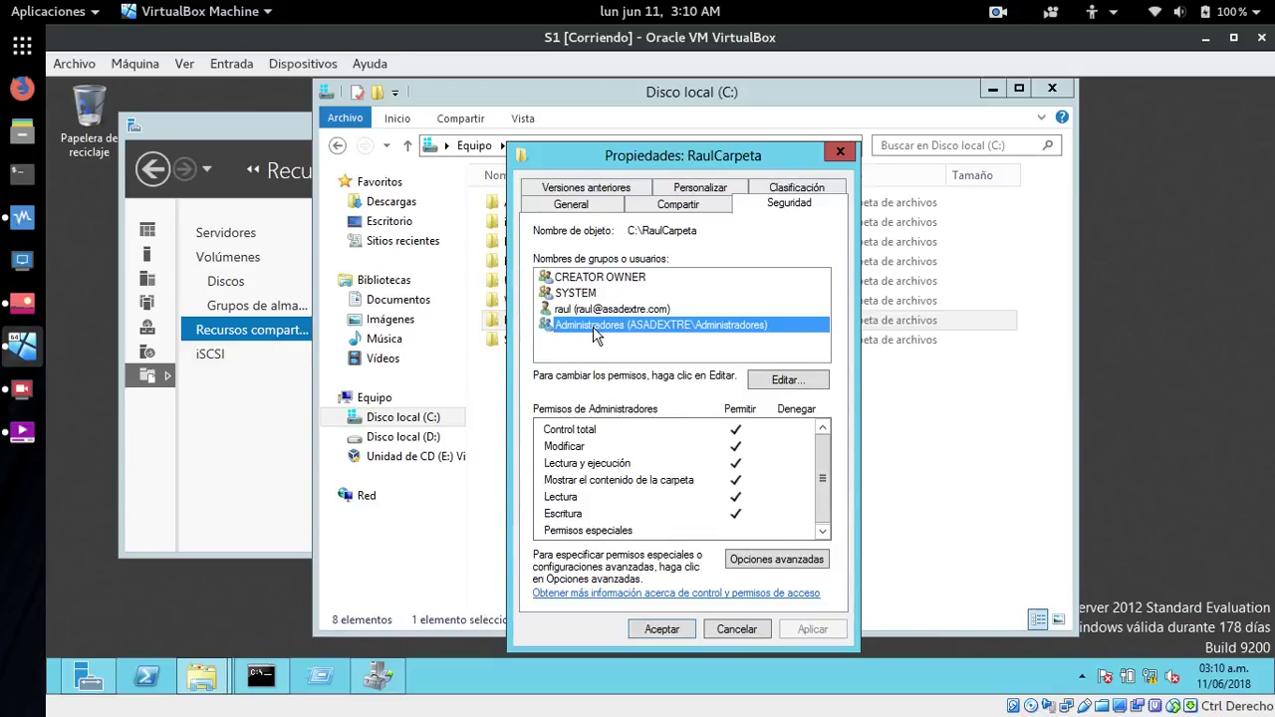
pyautogui.click(584, 293)
pyautogui.click(588, 303)
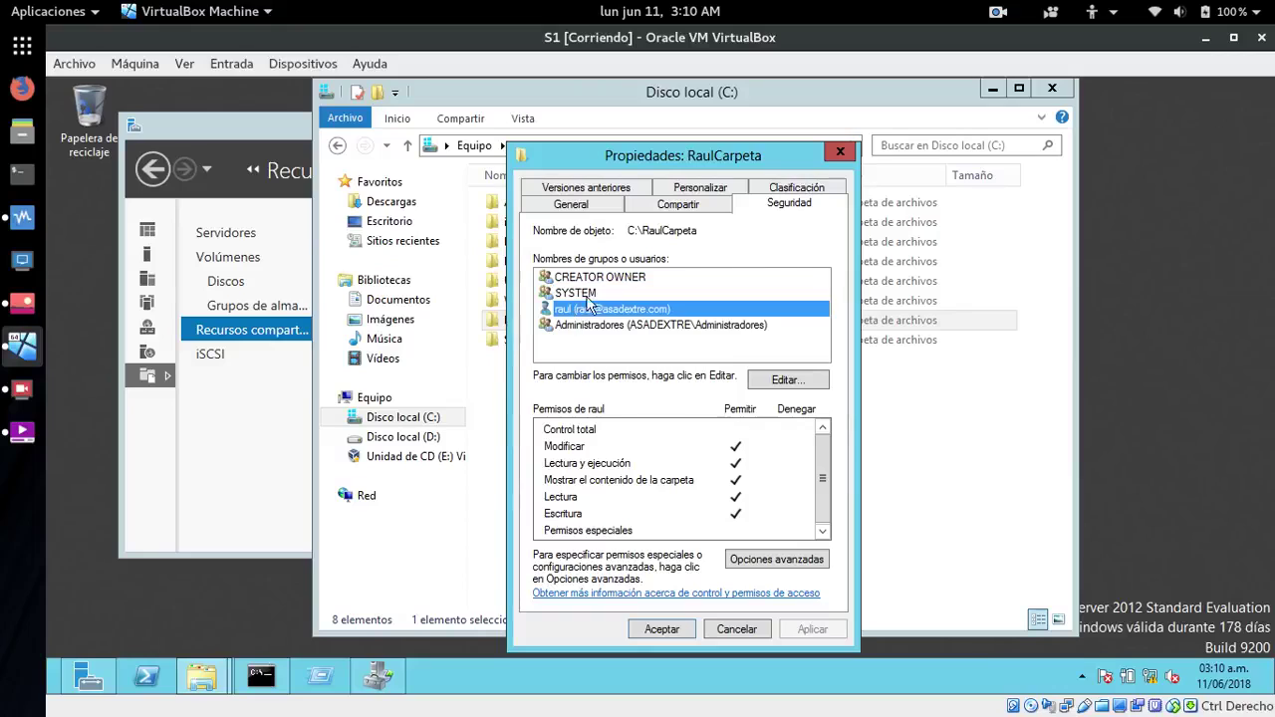
# - Share RaulCarpeta with the test user at Lectura y escritura and finish the sharing wizard
pyautogui.click(677, 206)
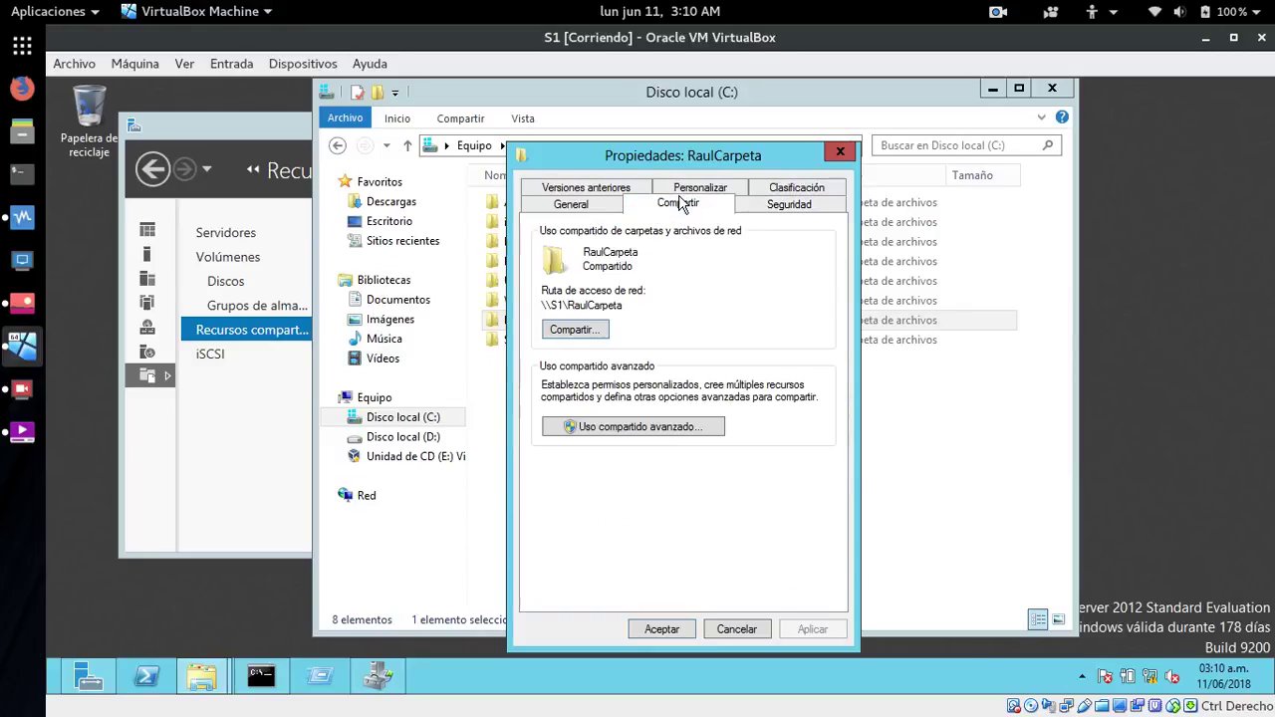
pyautogui.click(576, 330)
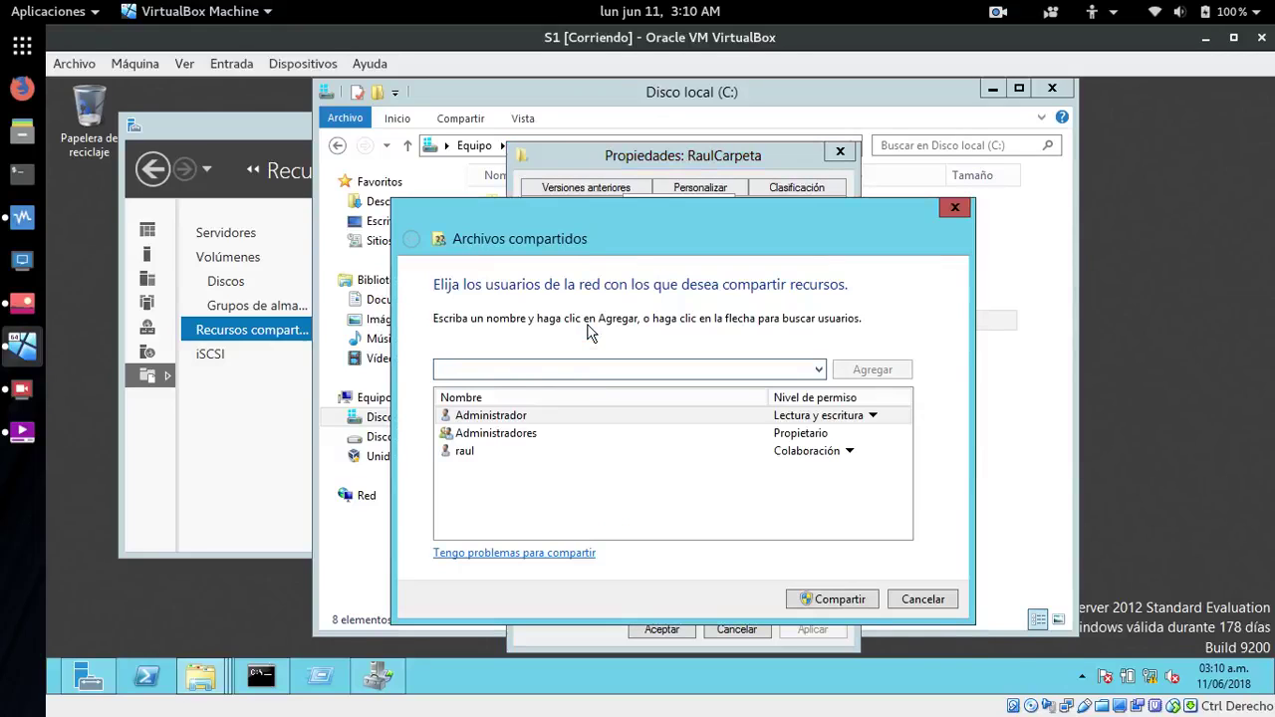
pyautogui.click(847, 451)
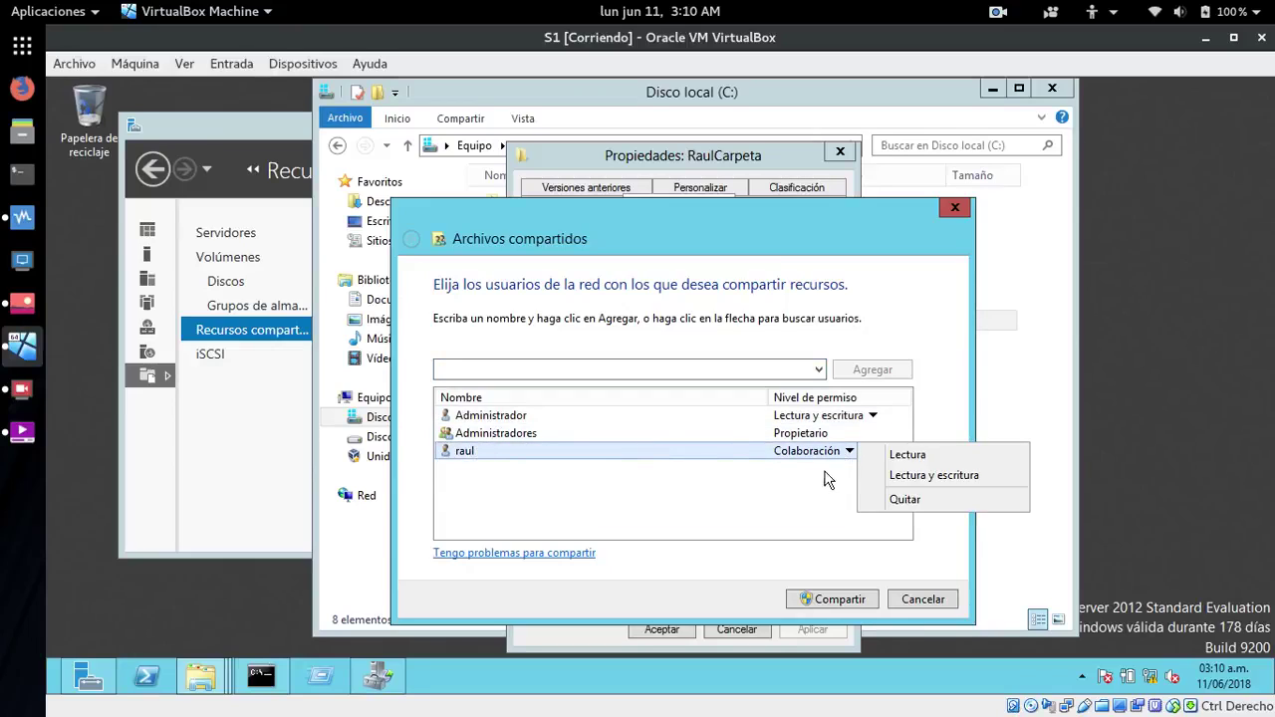
pyautogui.click(897, 477)
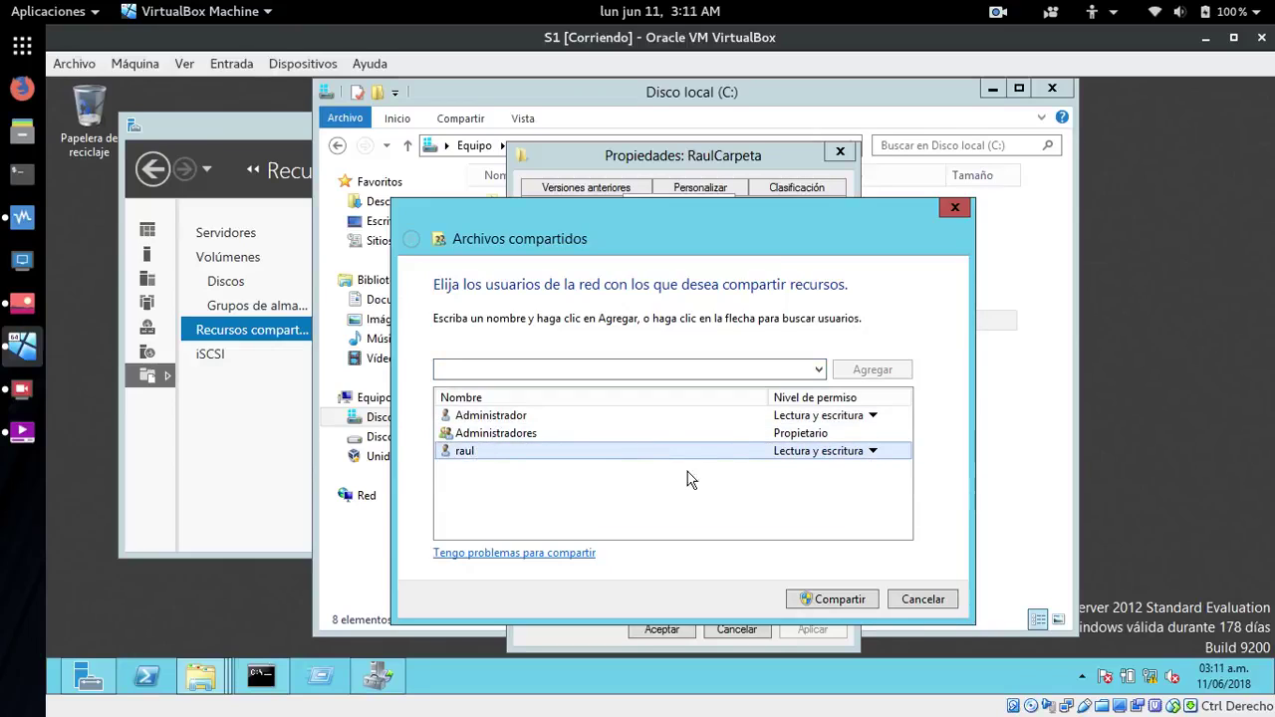
pyautogui.click(836, 600)
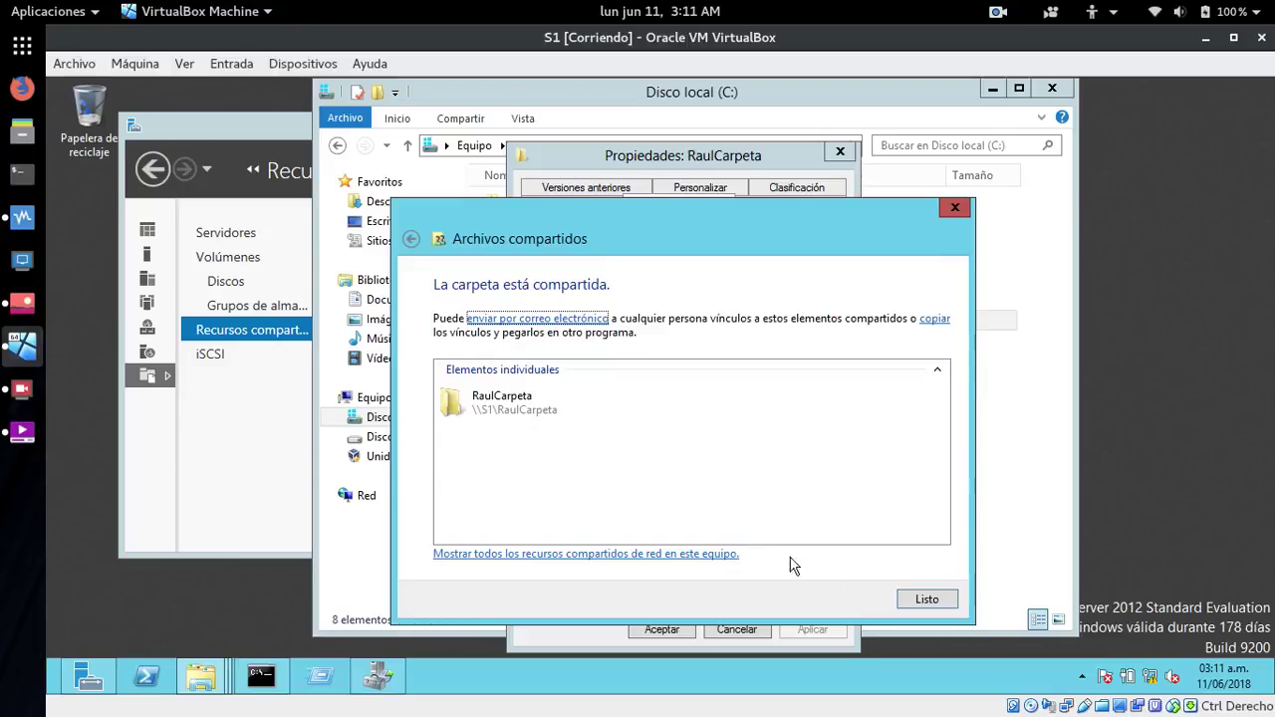
pyautogui.click(939, 601)
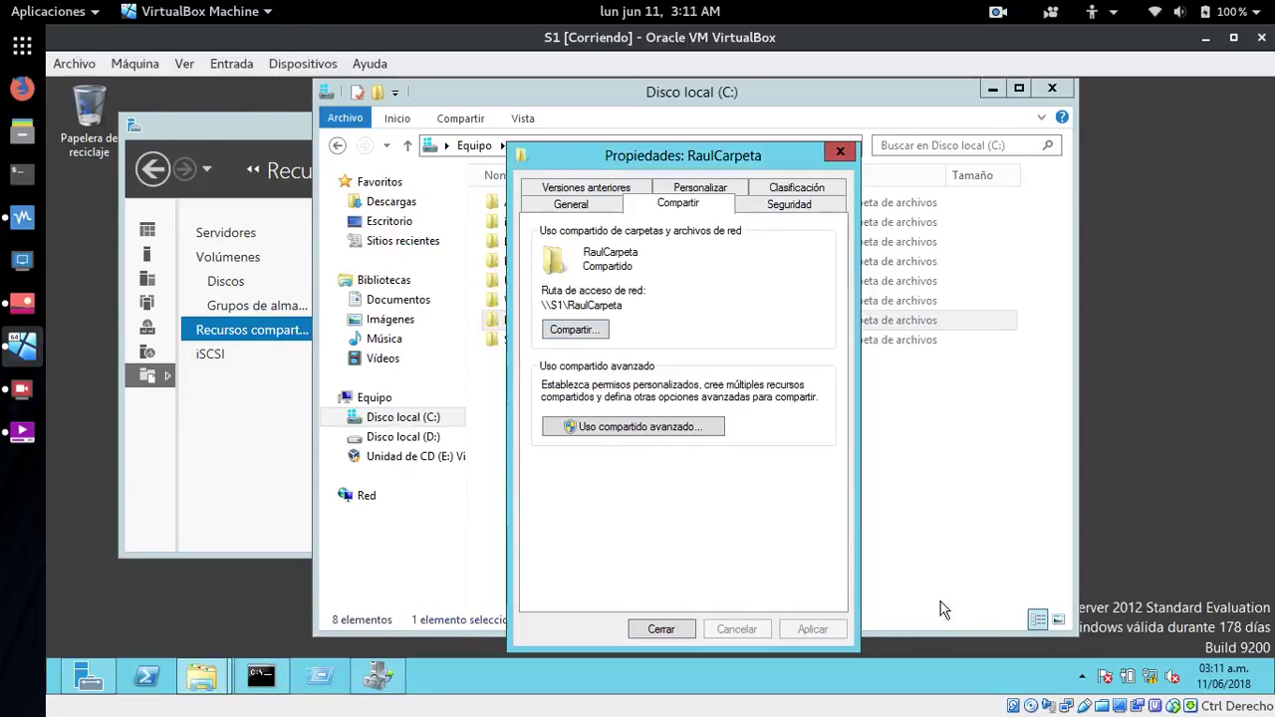
pyautogui.click(639, 426)
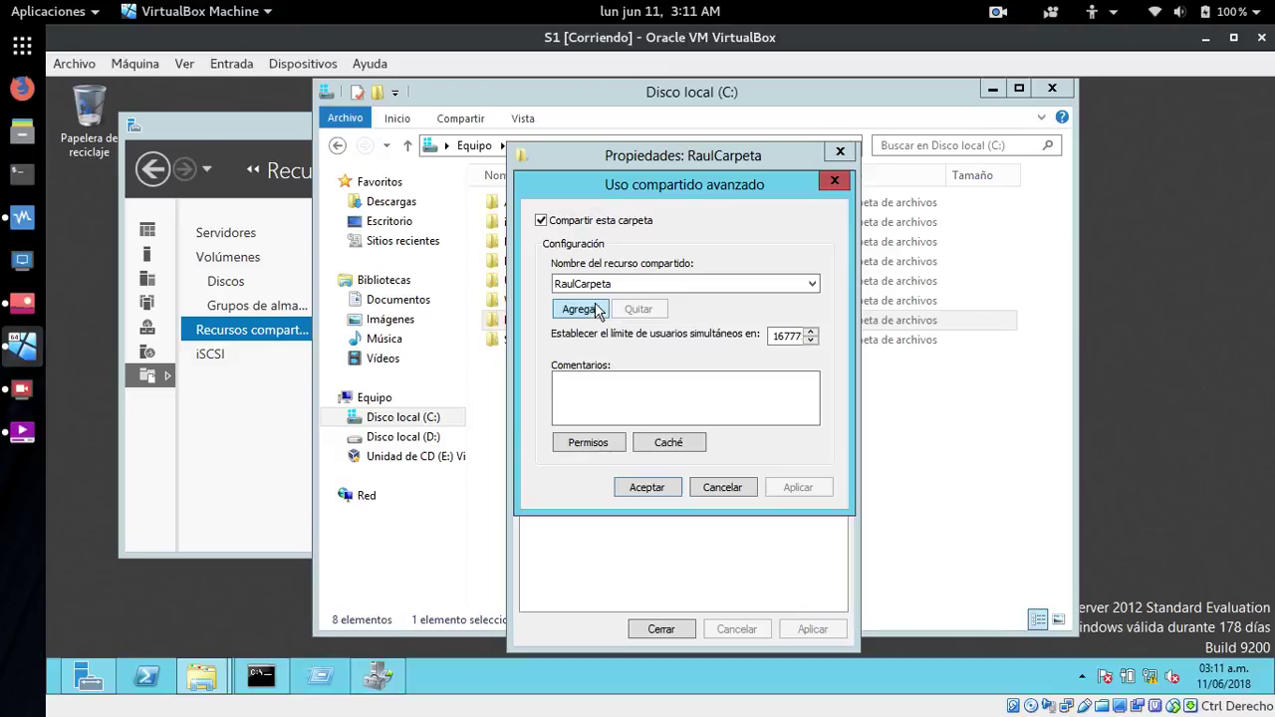
# - Add the test user to RaulCarpeta's share permissions and allow Control total
pyautogui.click(590, 448)
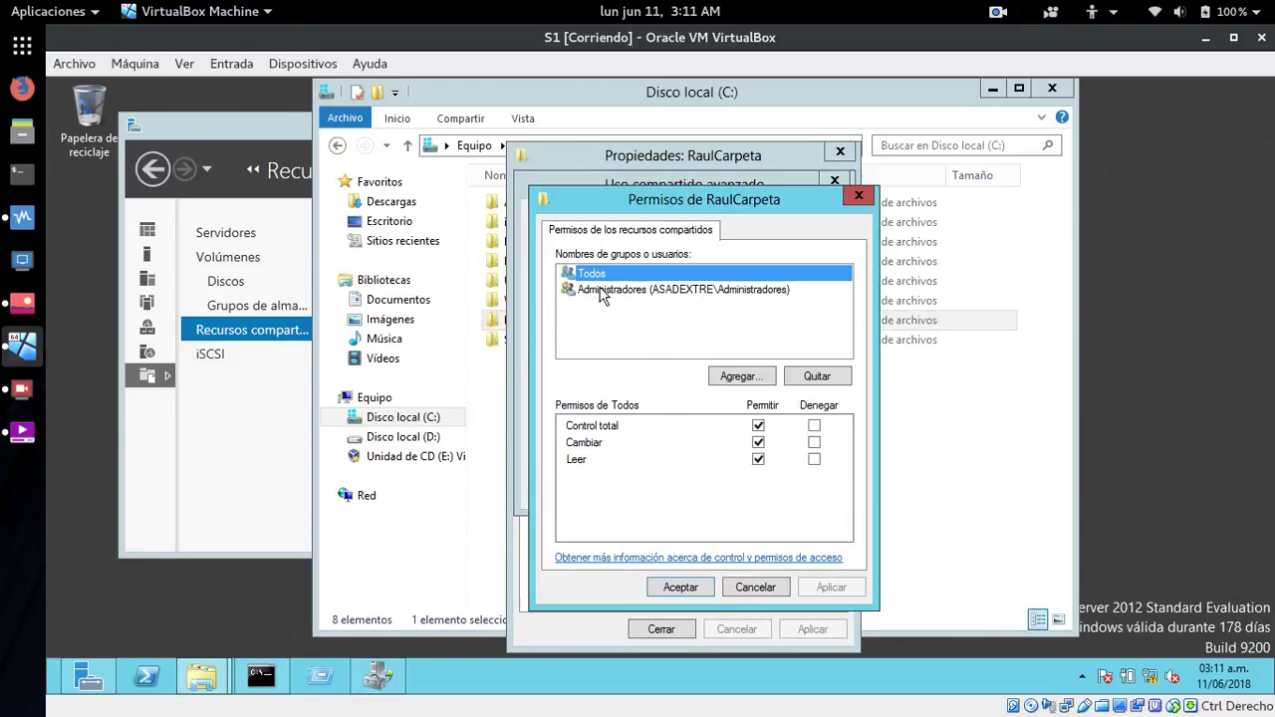
pyautogui.click(737, 375)
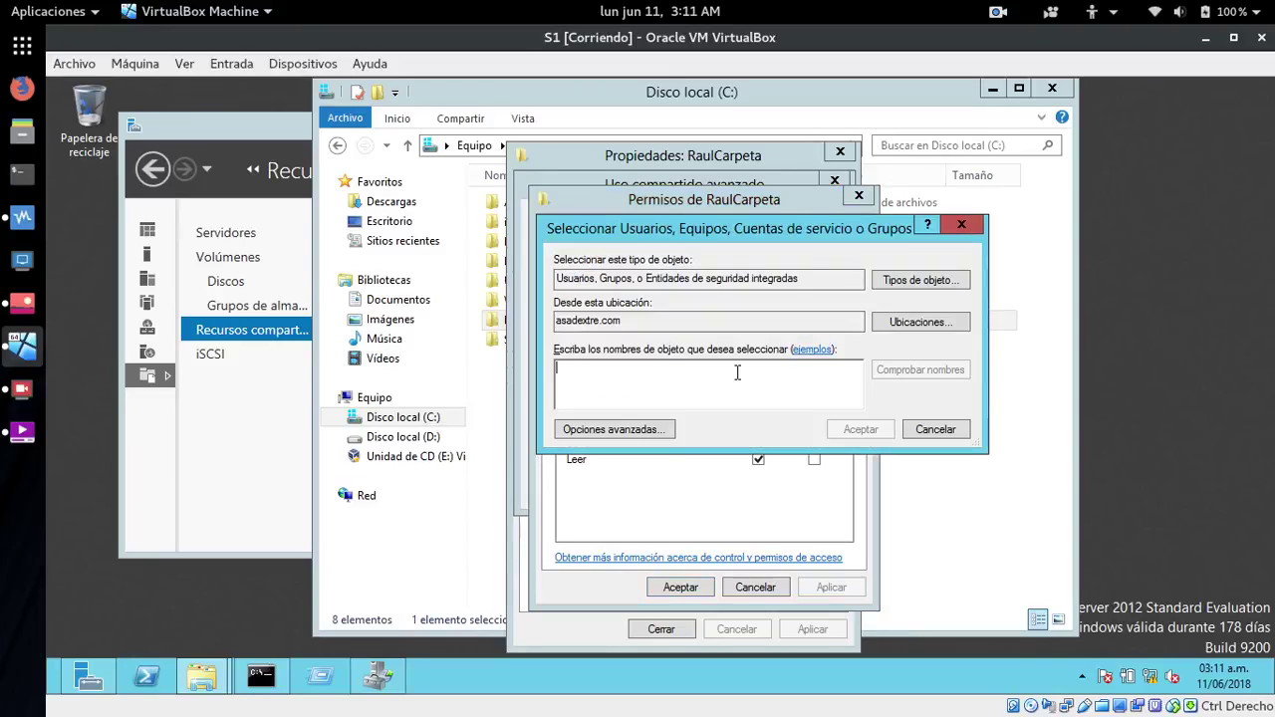
pyautogui.write('raul')
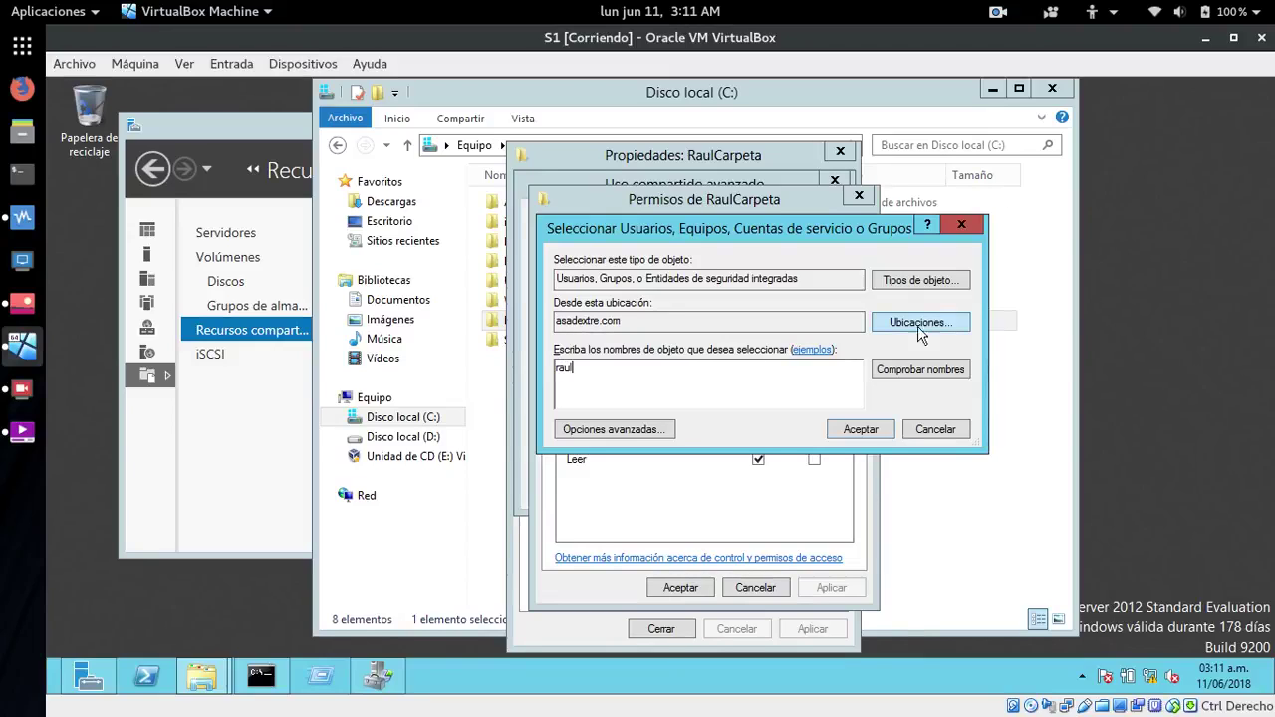
pyautogui.click(896, 371)
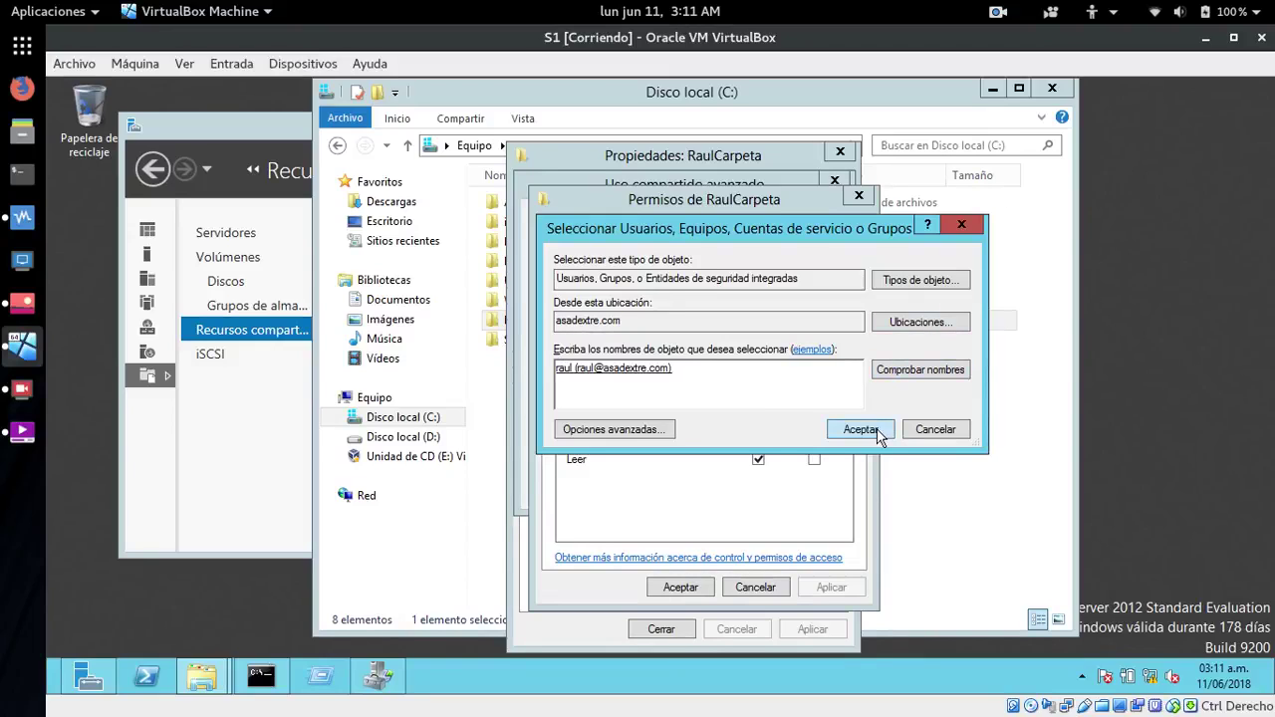
pyautogui.click(880, 431)
pyautogui.click(607, 305)
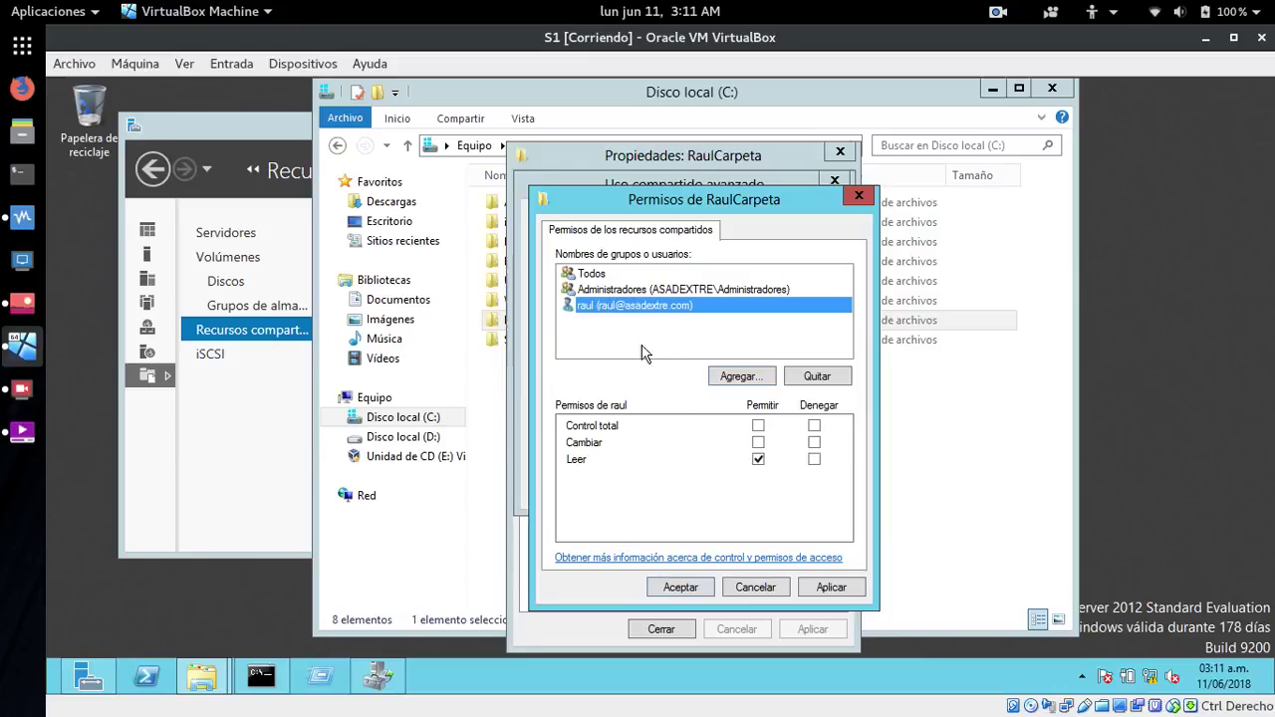
pyautogui.click(758, 425)
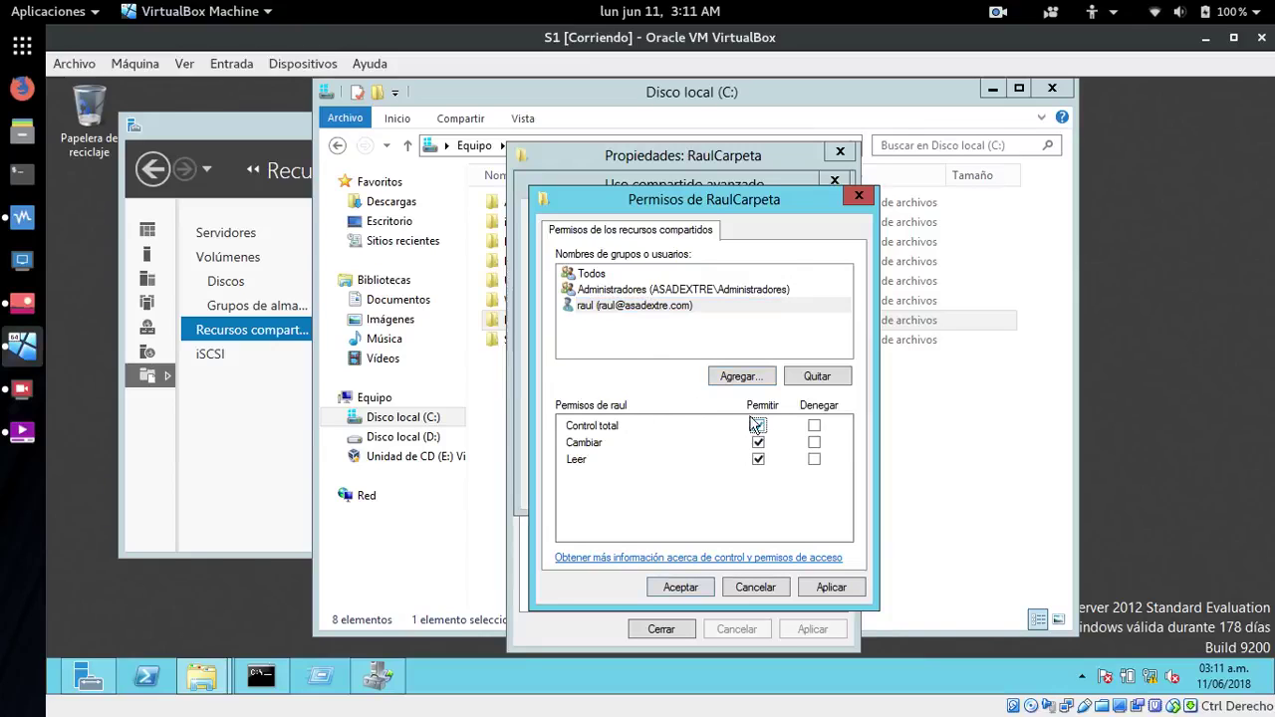
# - Apply the share permissions and close the advanced sharing and folder properties dialogs
pyautogui.click(614, 309)
pyautogui.click(842, 590)
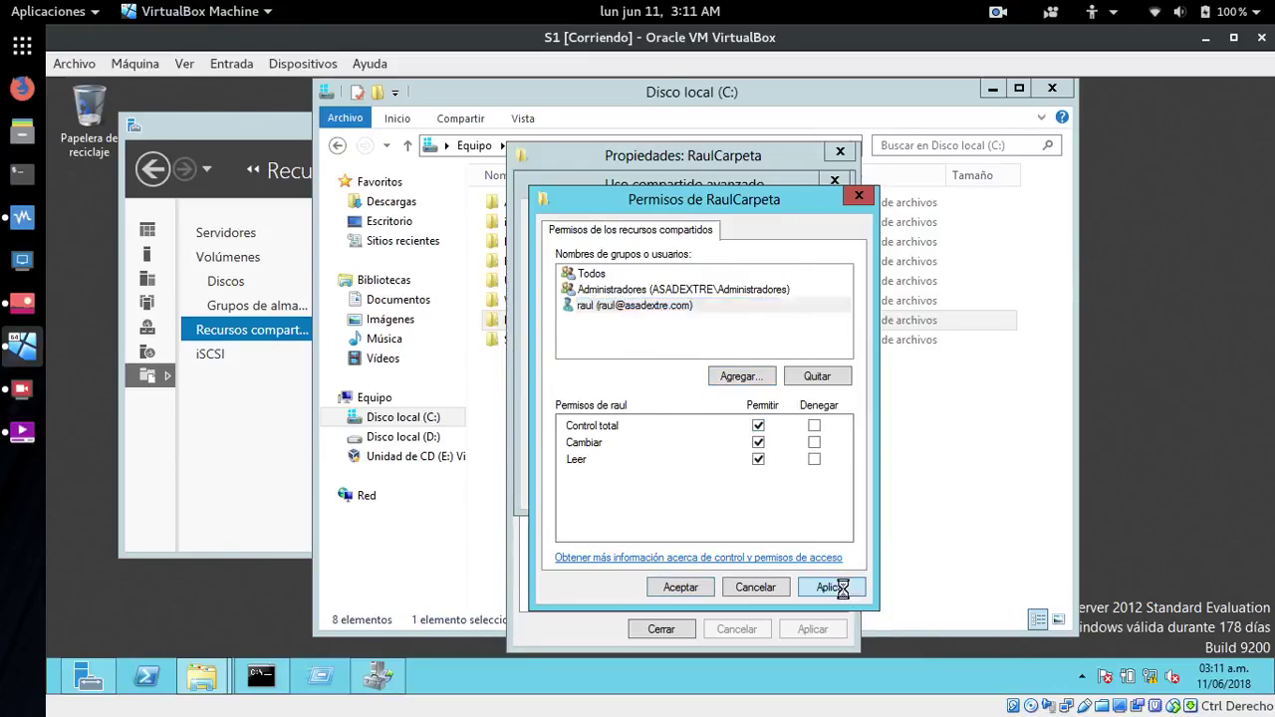
pyautogui.click(682, 586)
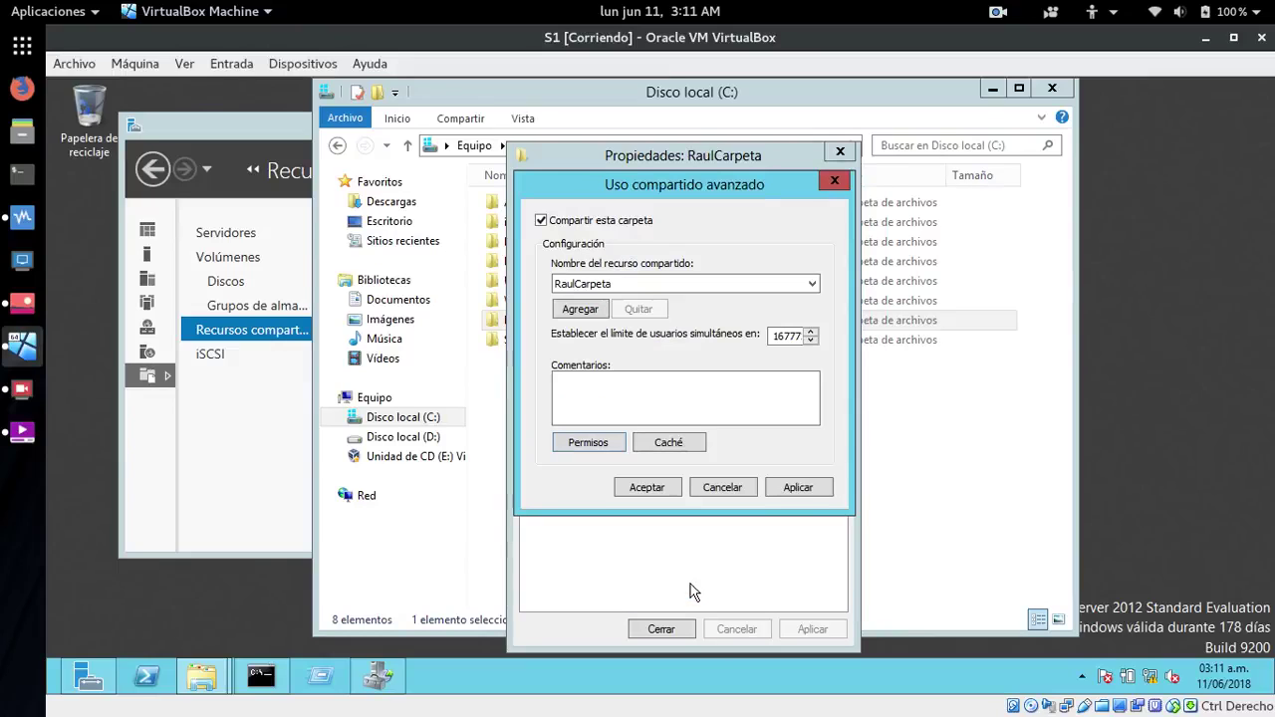
pyautogui.click(798, 487)
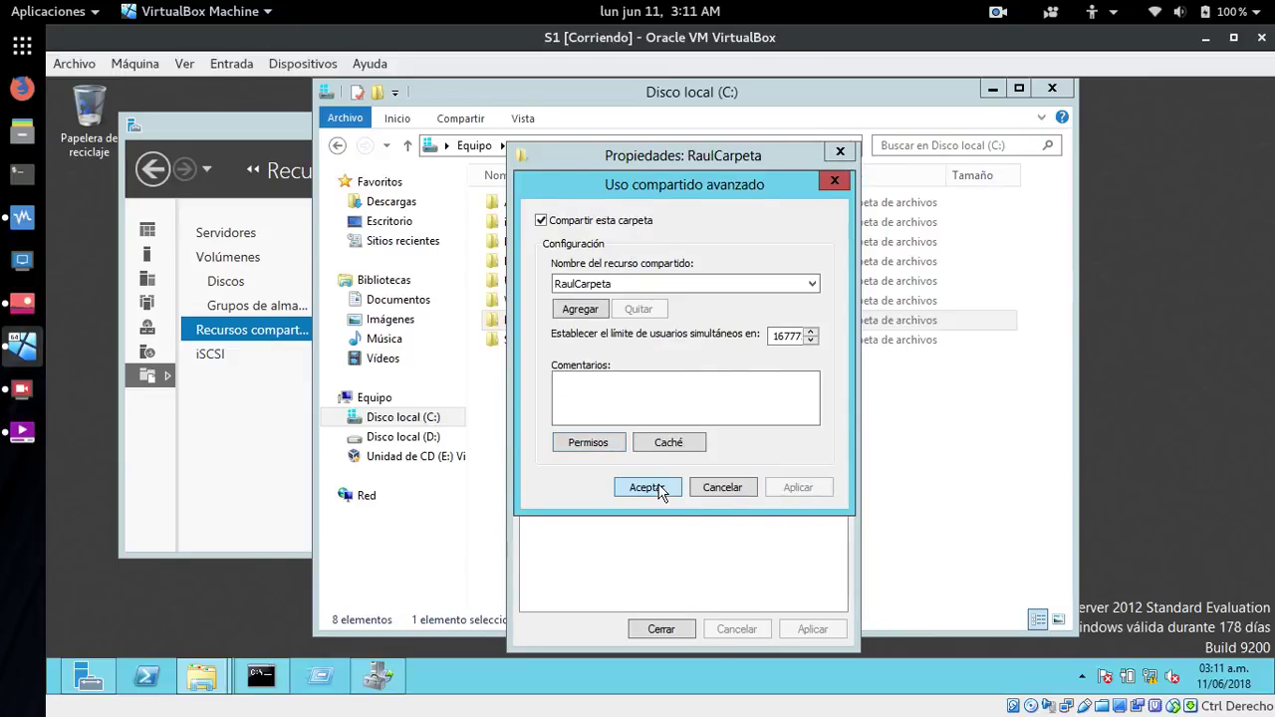
pyautogui.click(647, 487)
pyautogui.click(661, 629)
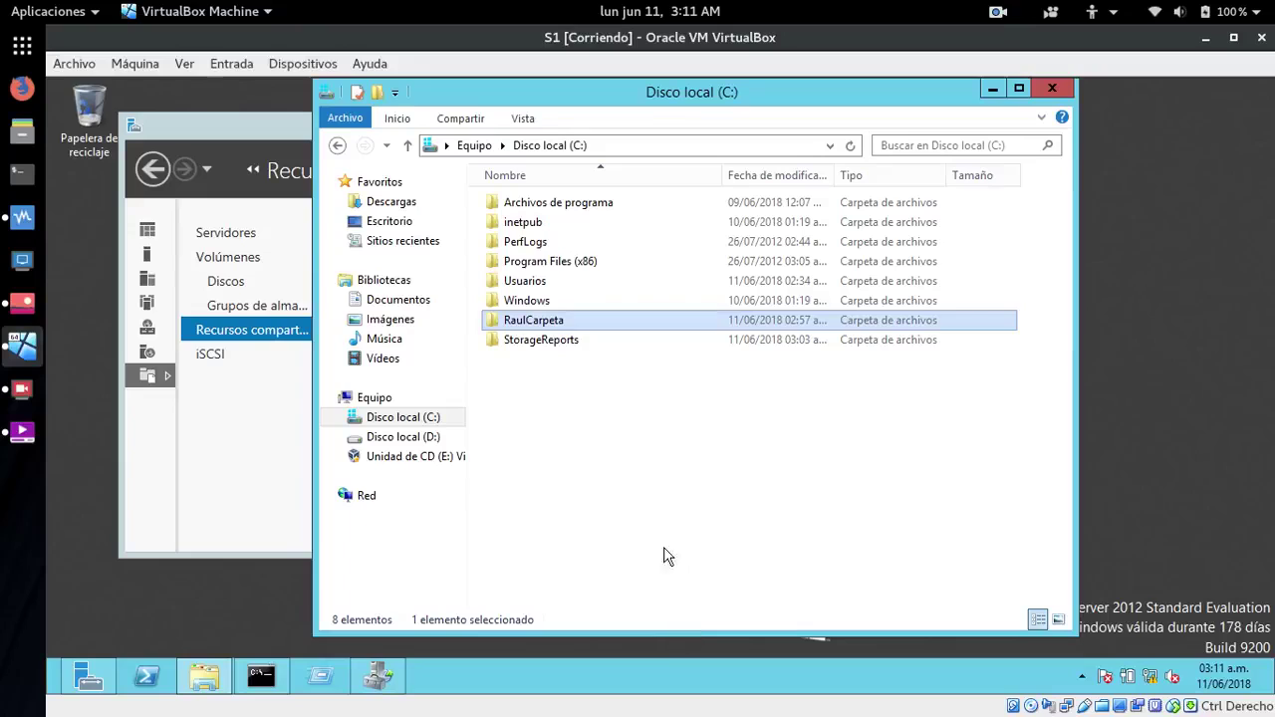
pyautogui.click(1146, 299)
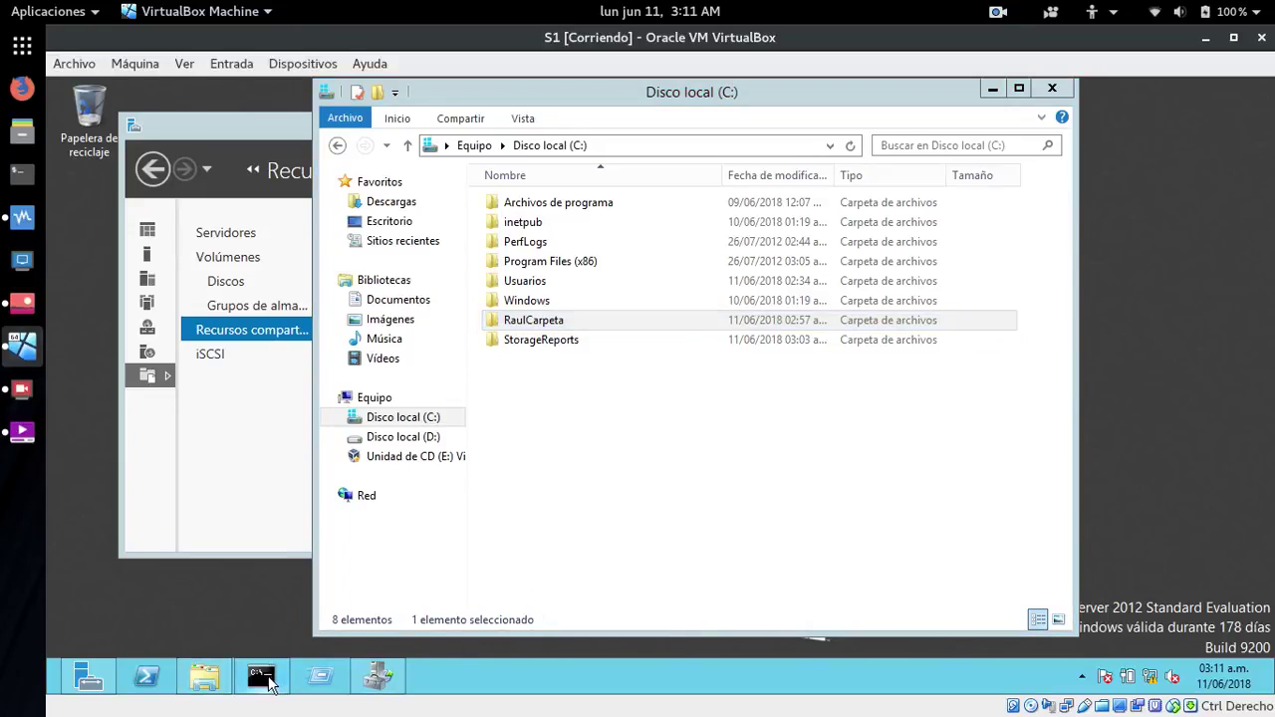
# - Rerun gpupdate /force in the administrator command prompt, then minimize it
pyautogui.click(261, 677)
pyautogui.press('Up')
pyautogui.press('Return')
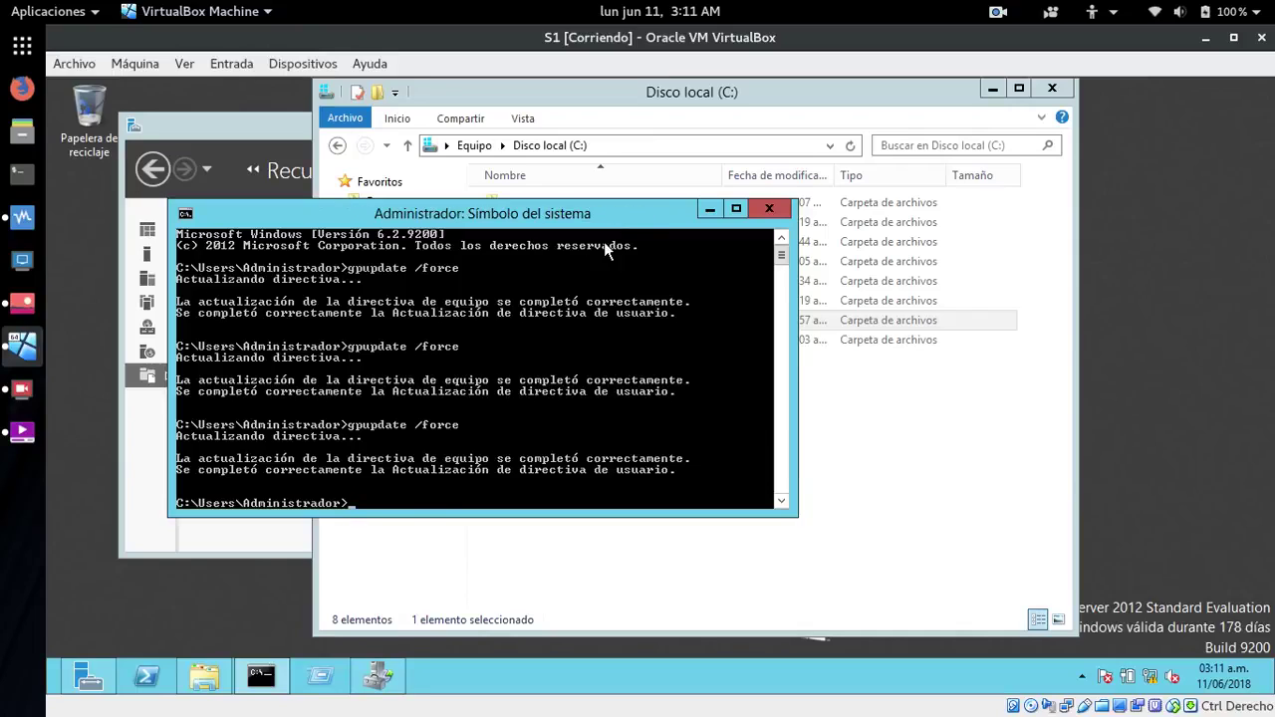
pyautogui.click(709, 210)
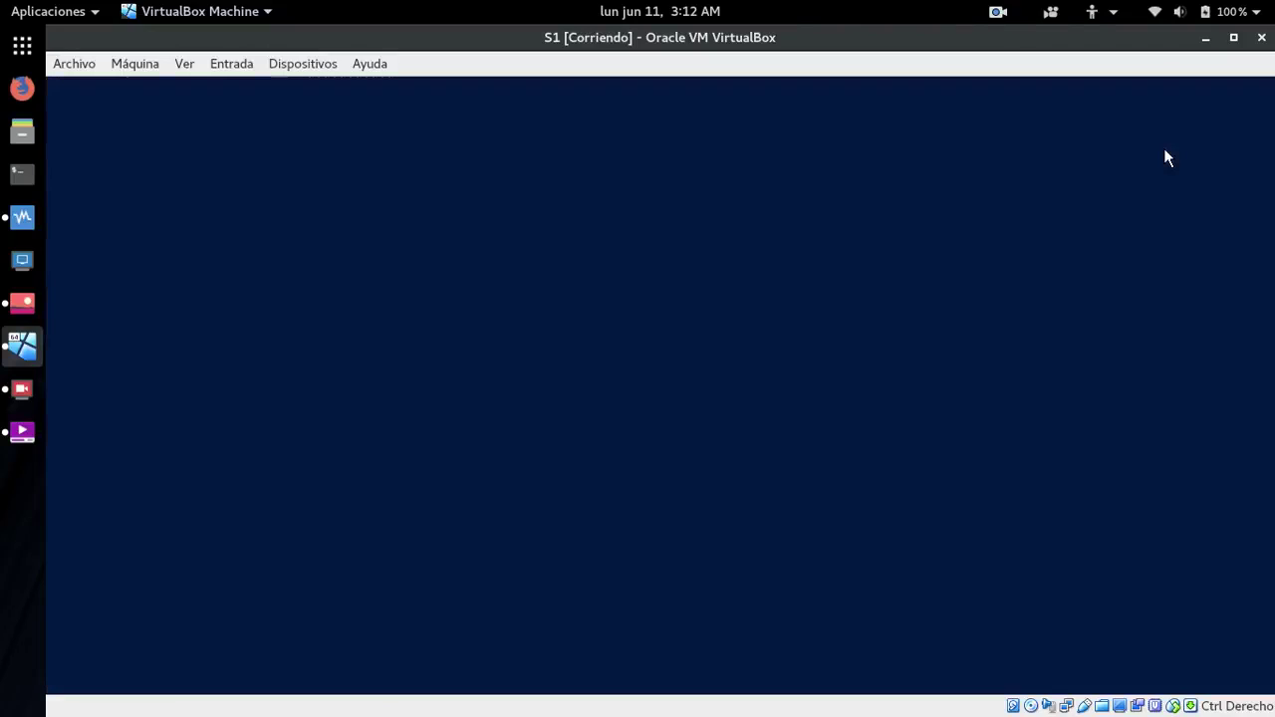
# - Sign out of the Administrador account and bring up the Windows sign-in screen
pyautogui.click(1168, 155)
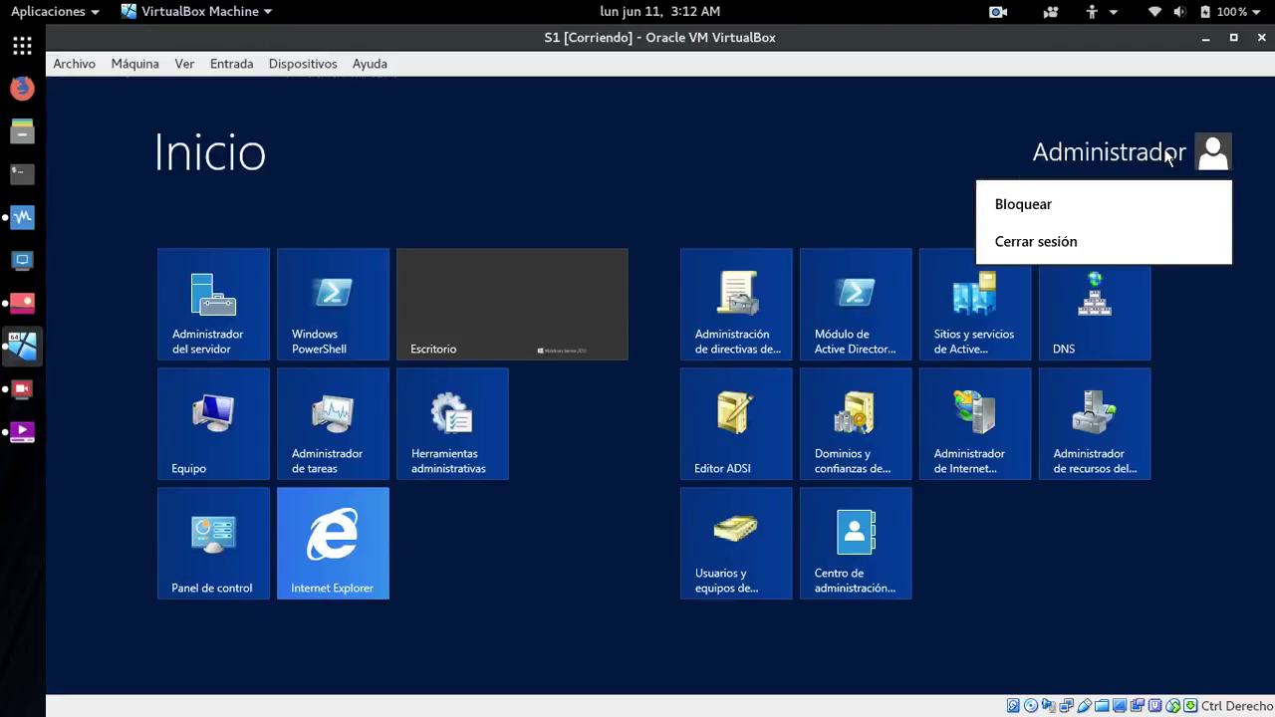
pyautogui.click(1032, 244)
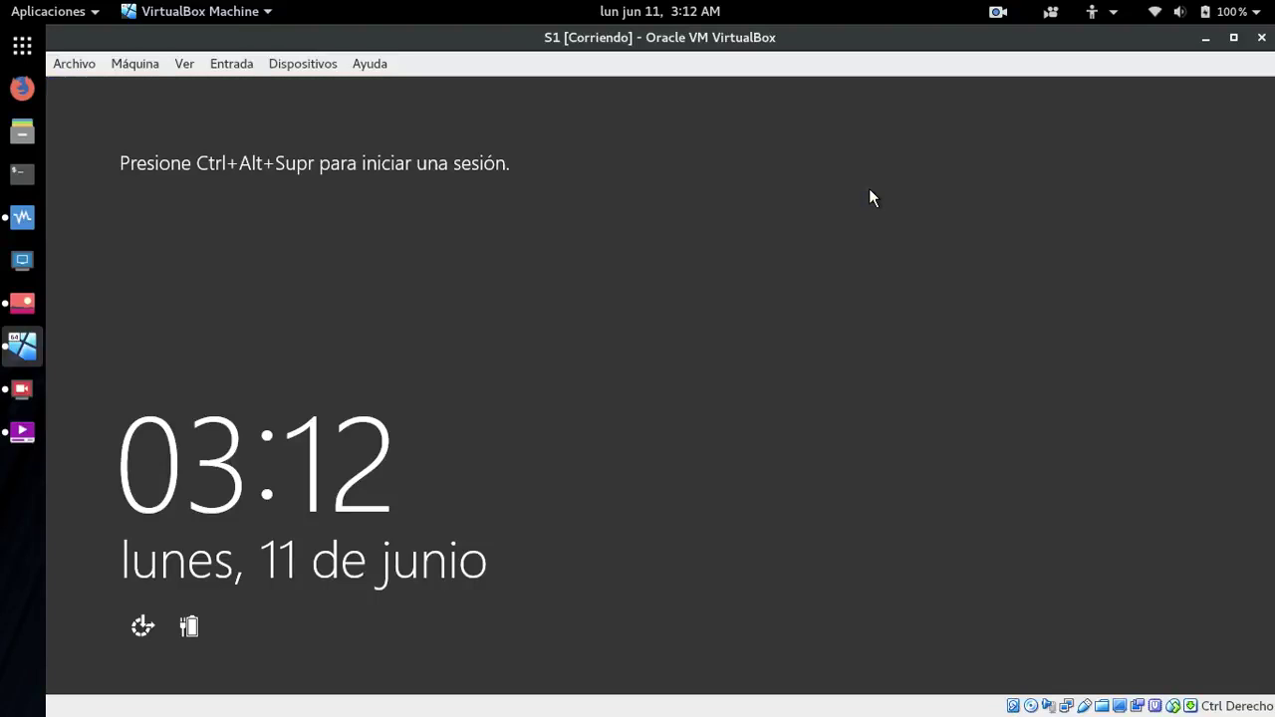
pyautogui.hotkey('ctrl', 'Delete')
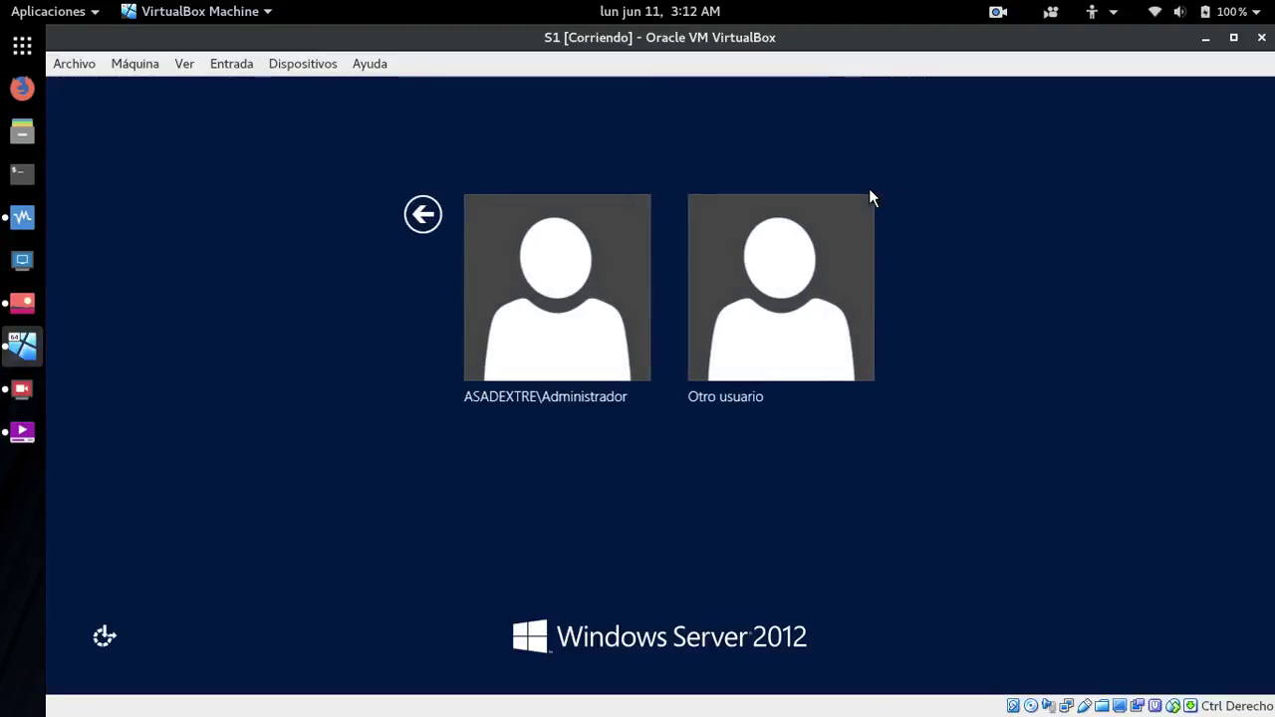
# - Sign in as Otro usuario with the test user's username and password
pyautogui.click(808, 286)
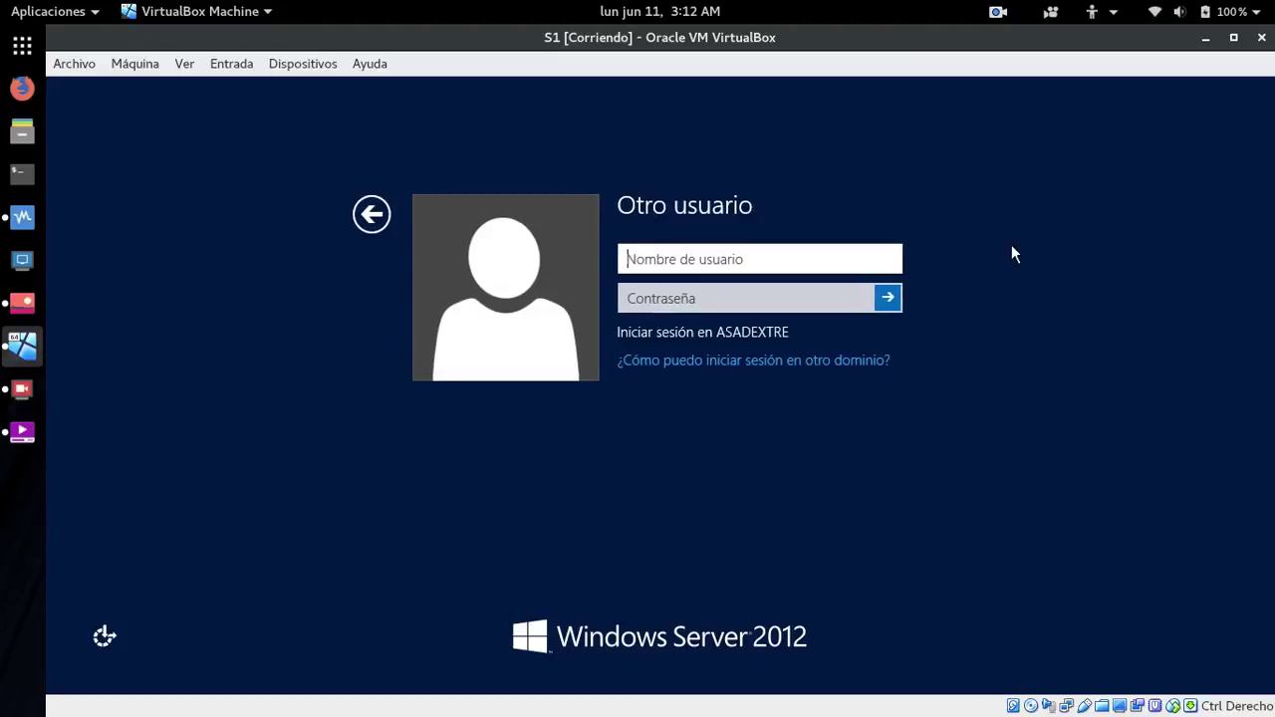
pyautogui.write('raul')
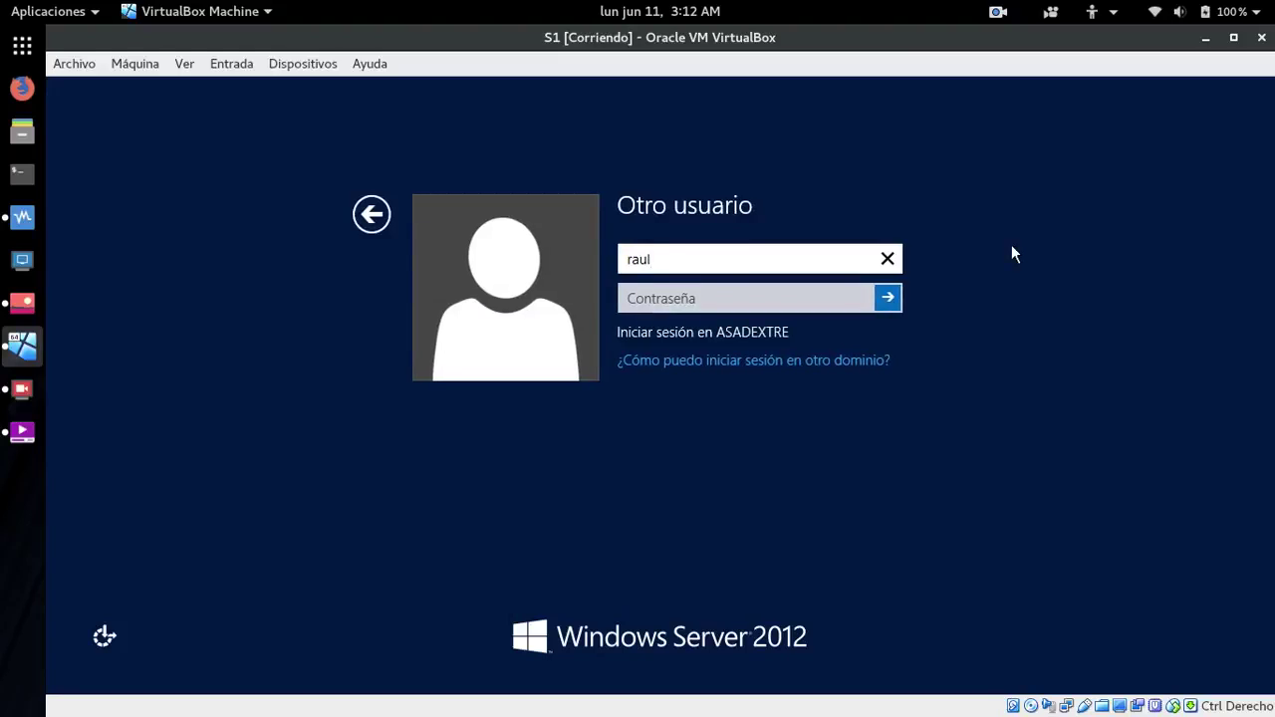
pyautogui.press('Tab')
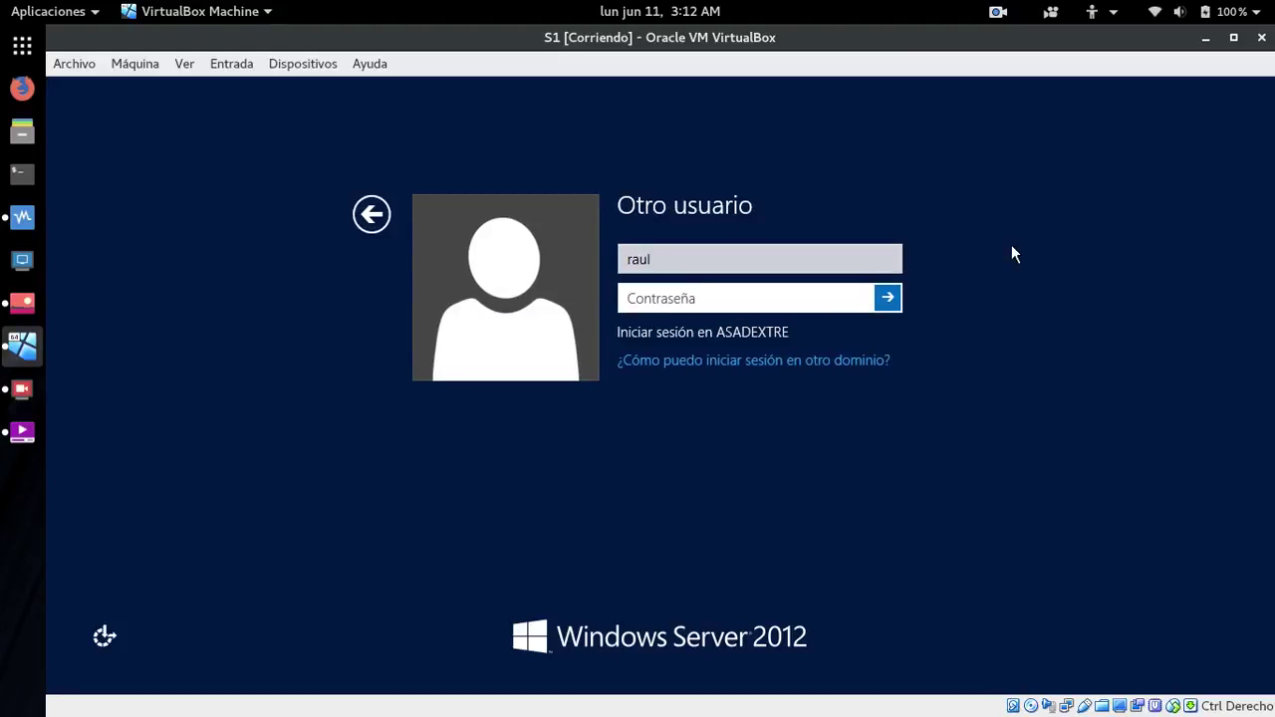
pyautogui.write('•••••••••')
pyautogui.press('Return')
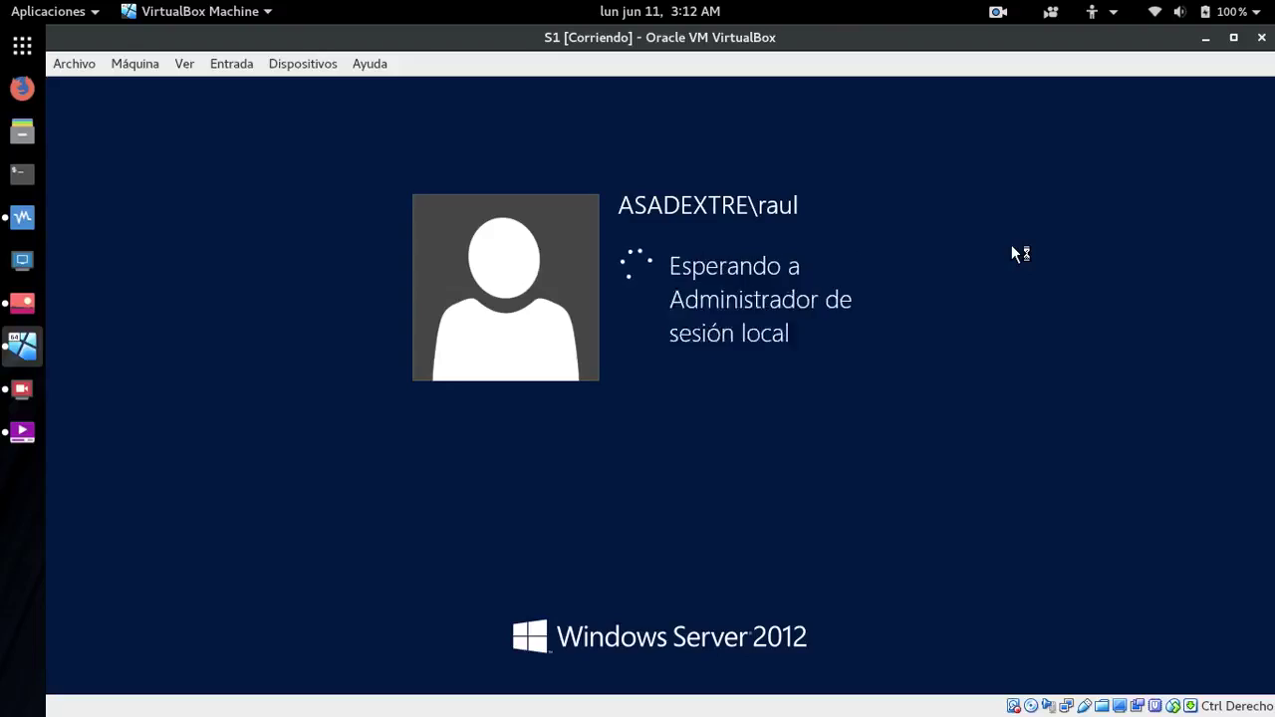
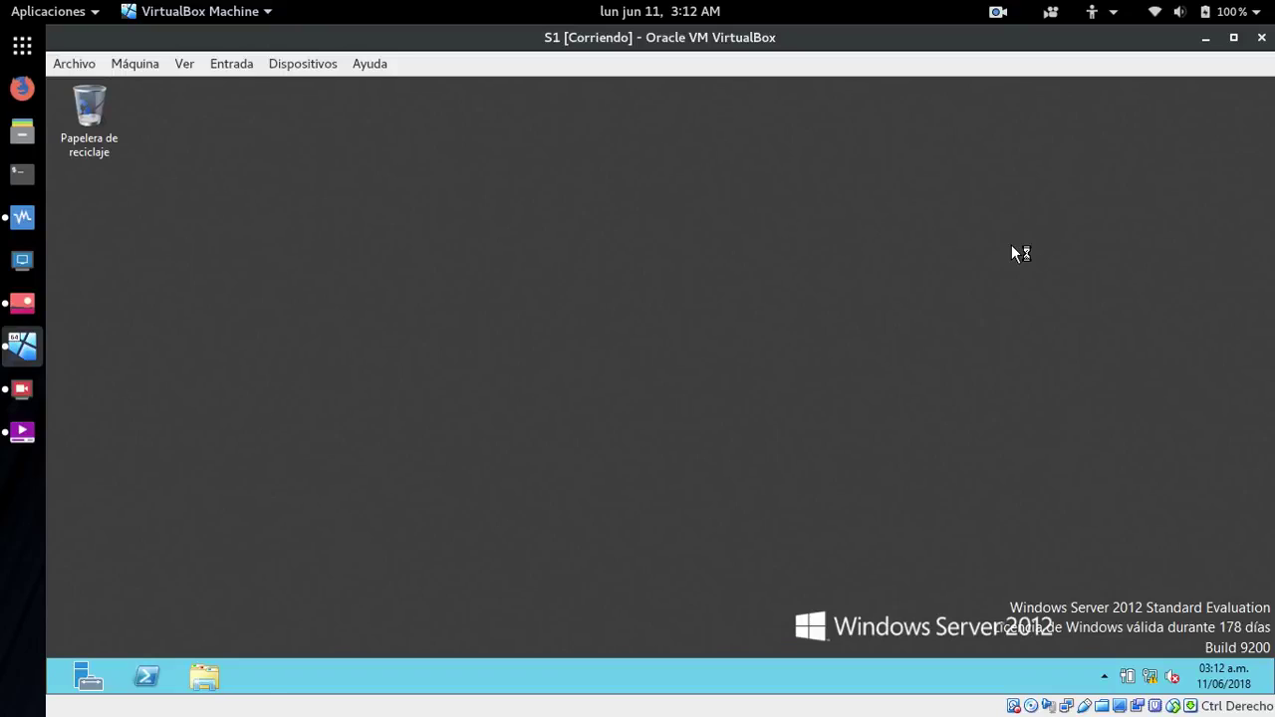
# - After briefly opening and closing PowerShell, browse to the local C:\RaulCarpeta folder in File Explorer
pyautogui.click(144, 673)
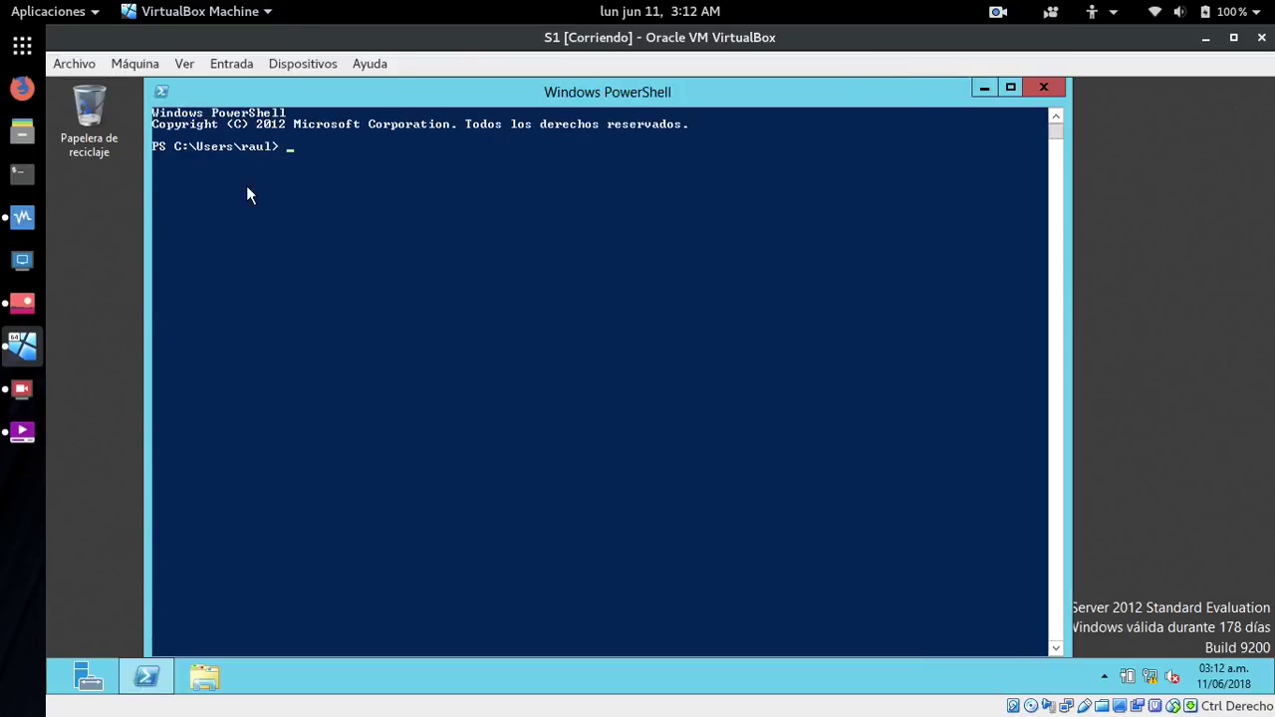
pyautogui.click(1043, 87)
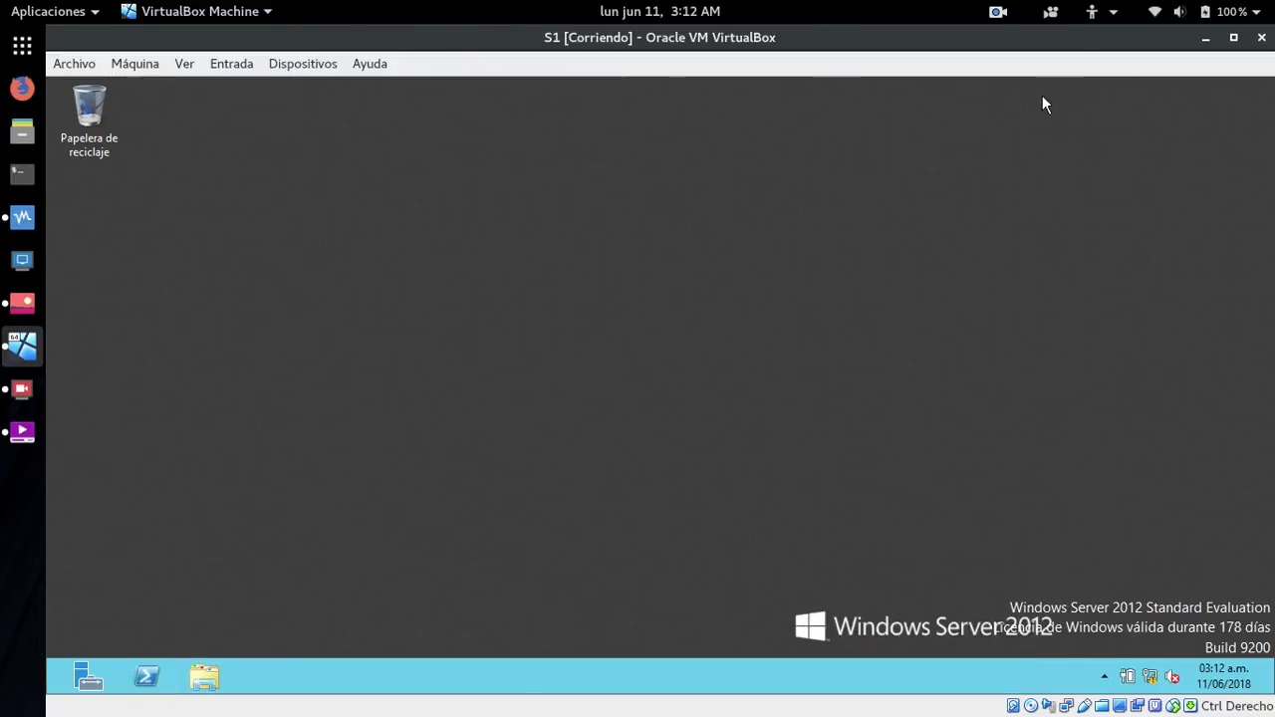
pyautogui.click(204, 677)
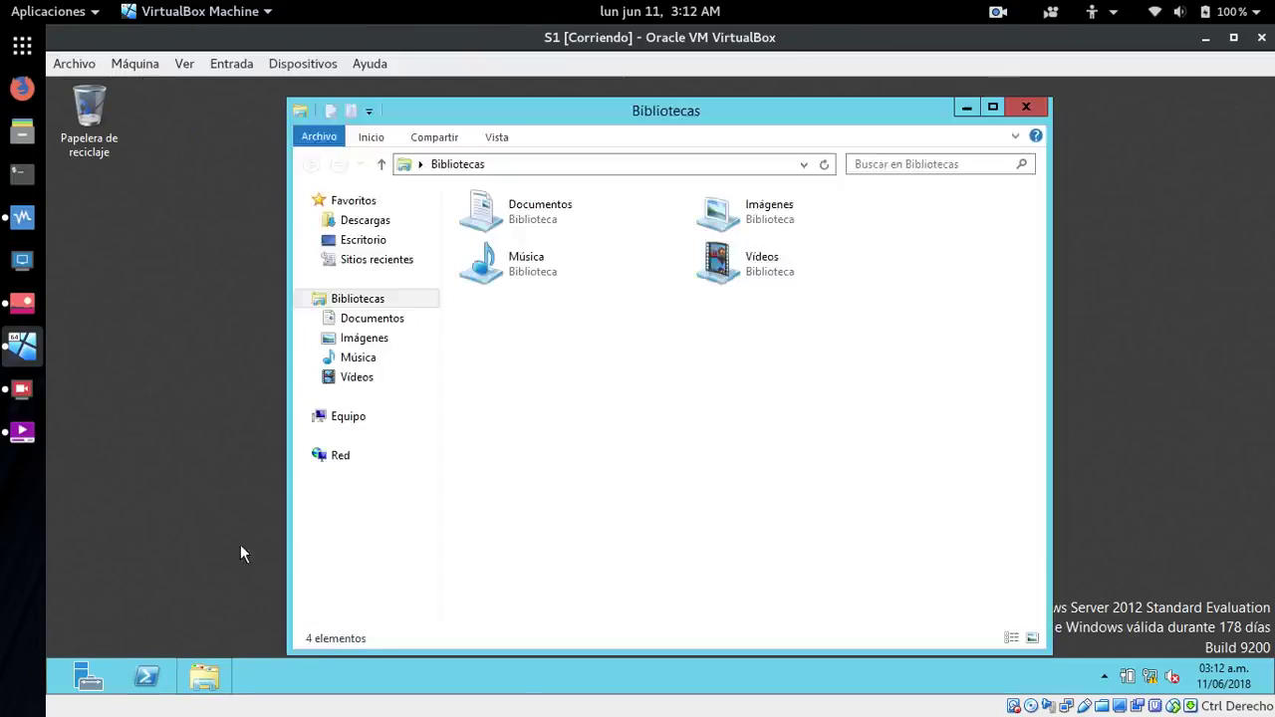
pyautogui.click(355, 425)
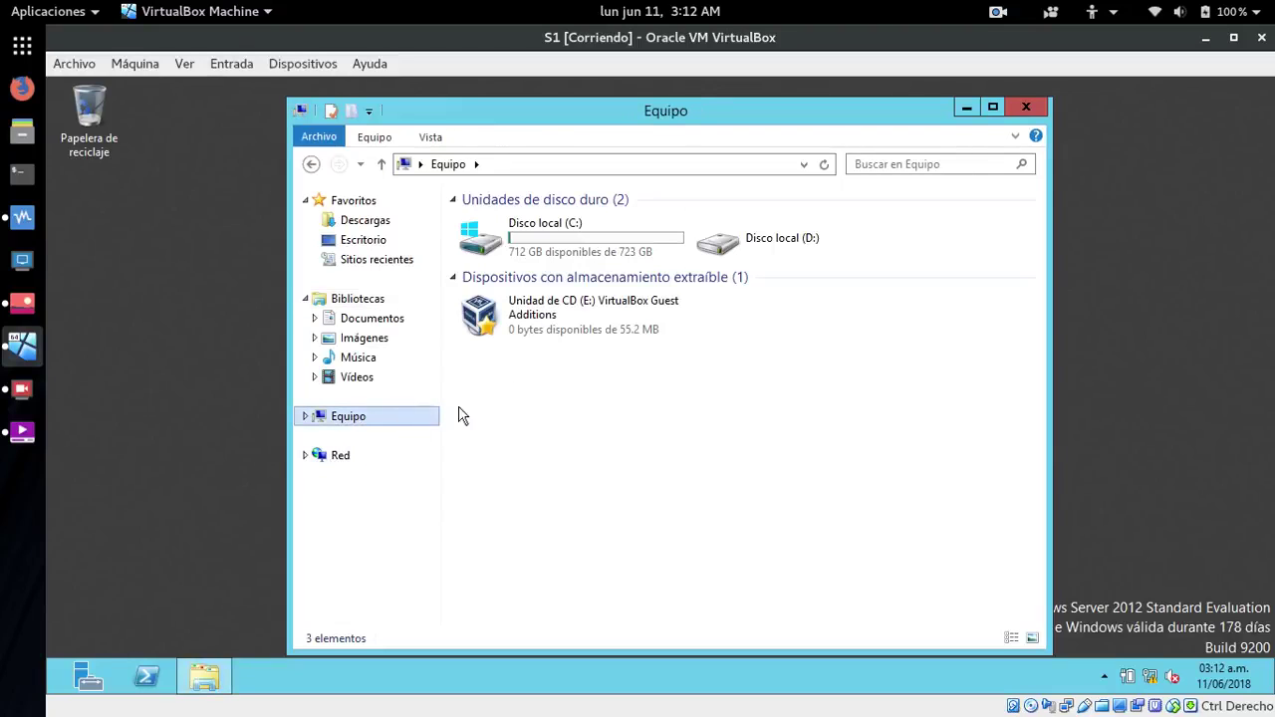
pyautogui.click(339, 457)
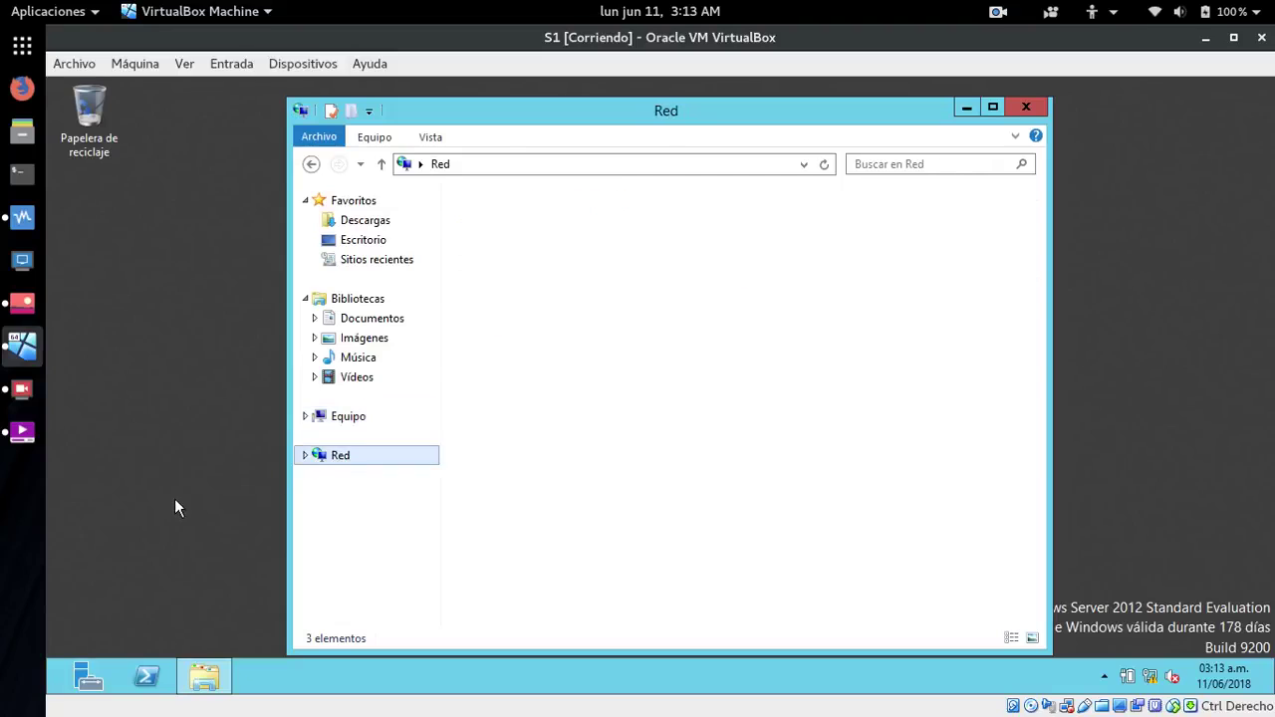
pyautogui.click(329, 419)
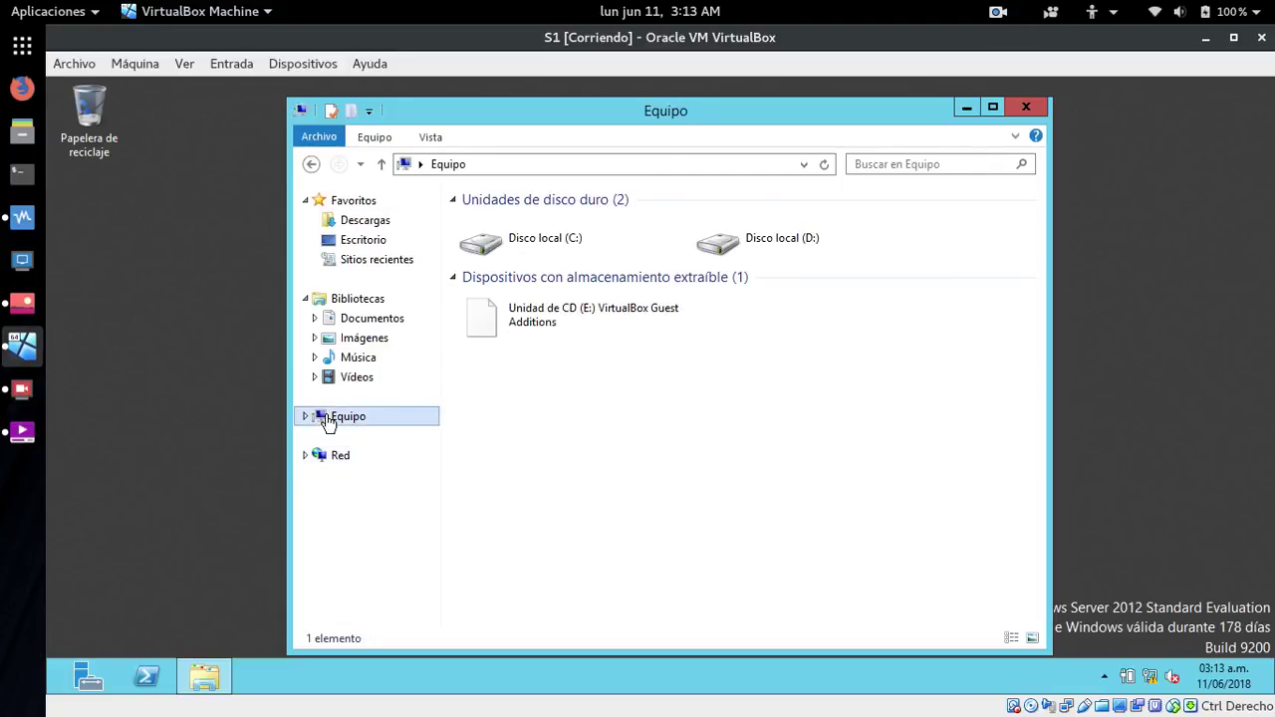
pyautogui.doubleClick(529, 241)
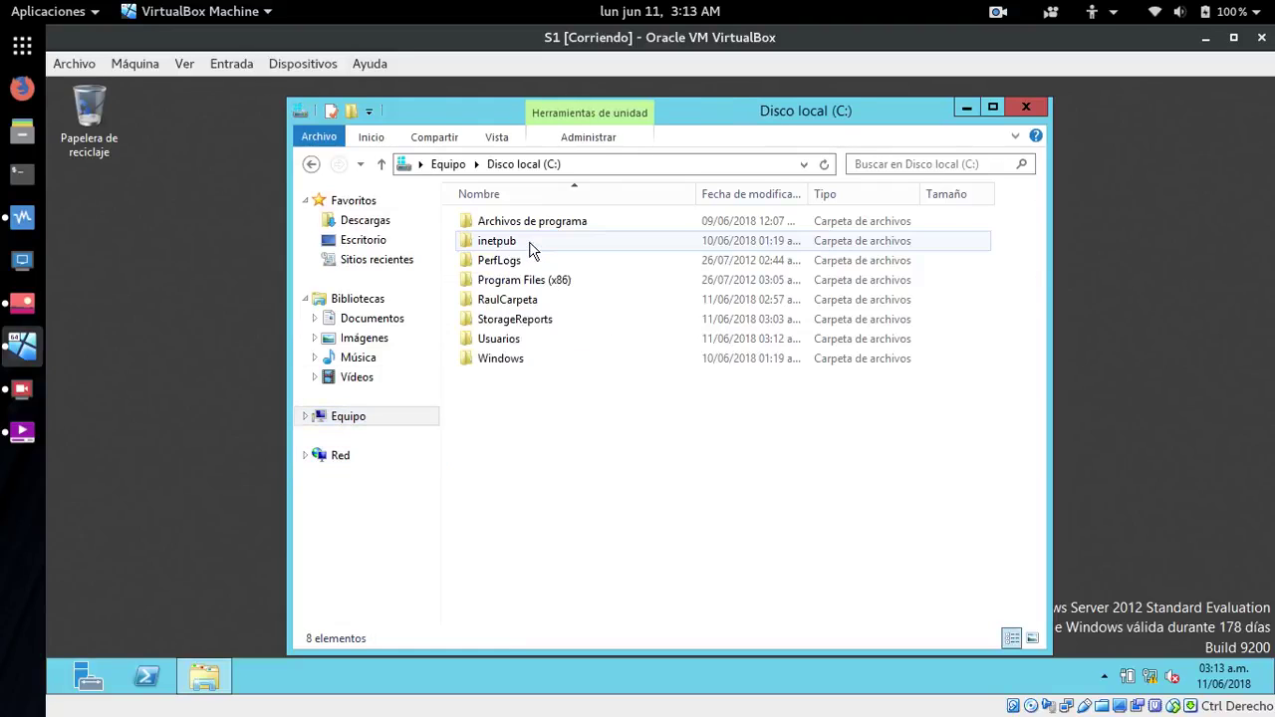
pyautogui.doubleClick(502, 303)
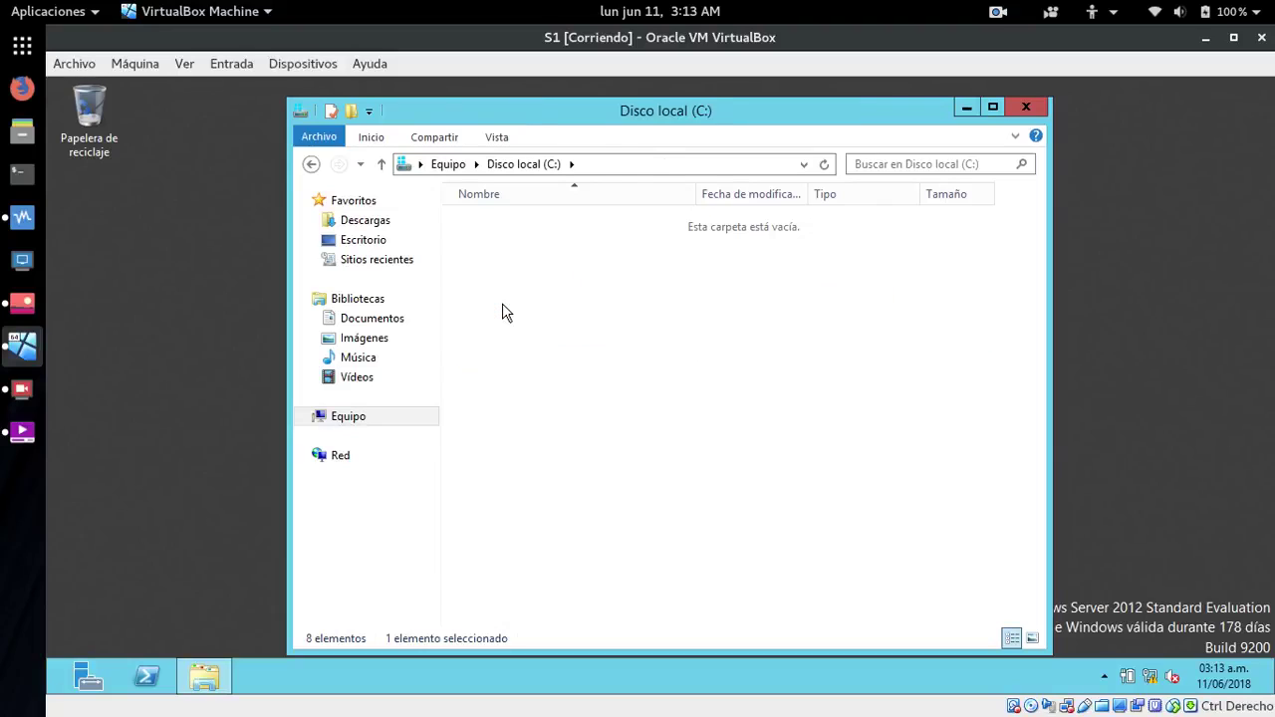
# - Create a default-named text document in C:\RaulCarpeta, delete it, and close Explorer
pyautogui.rightClick(502, 305)
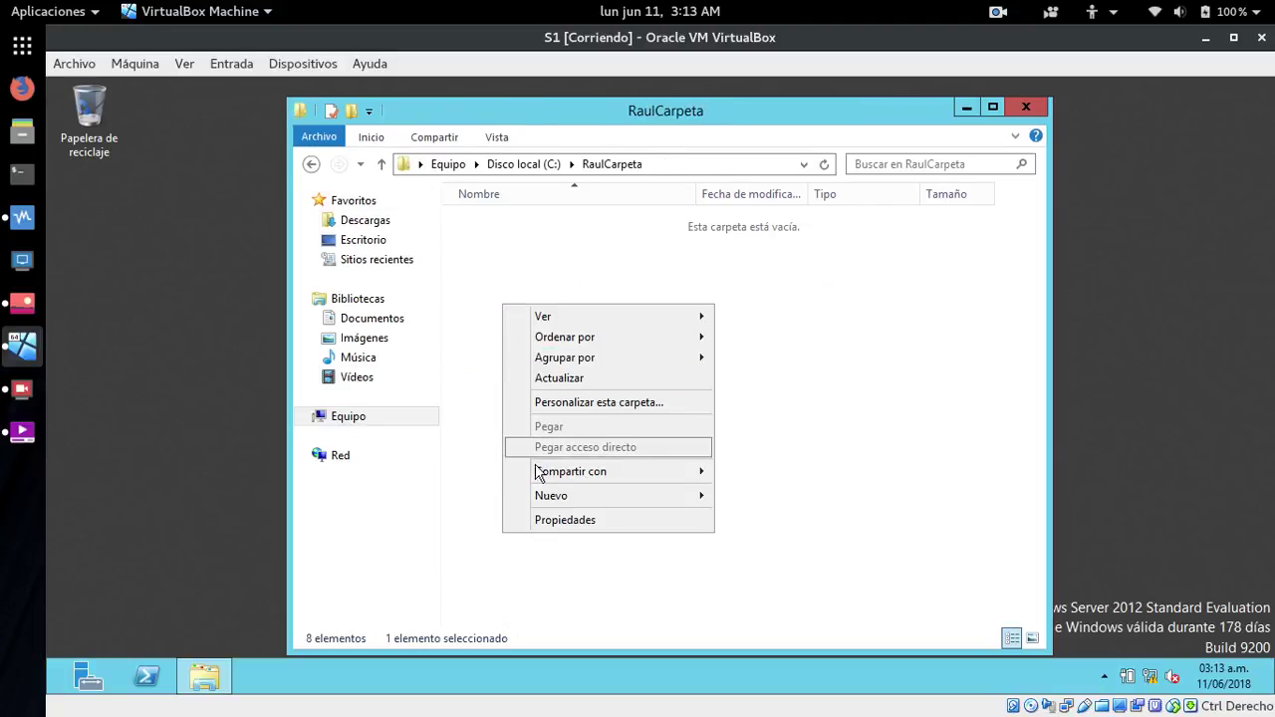
pyautogui.moveTo(660, 503)
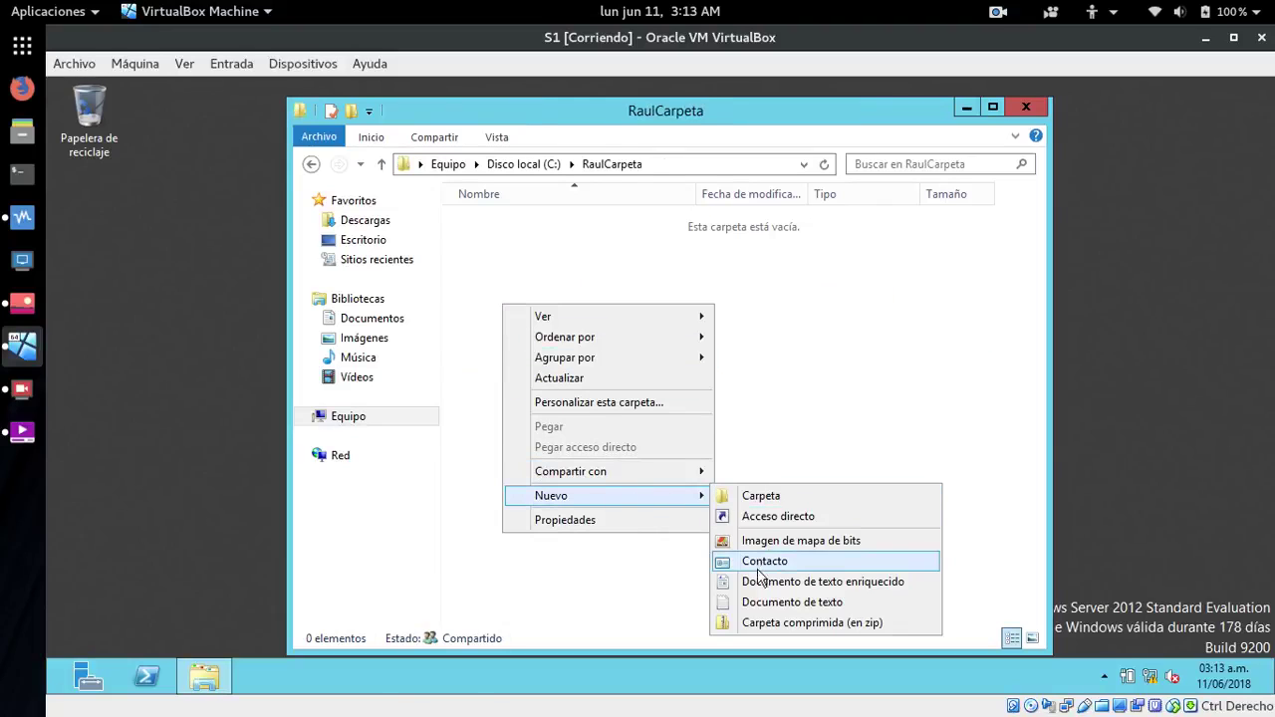
pyautogui.click(759, 604)
pyautogui.press('Return')
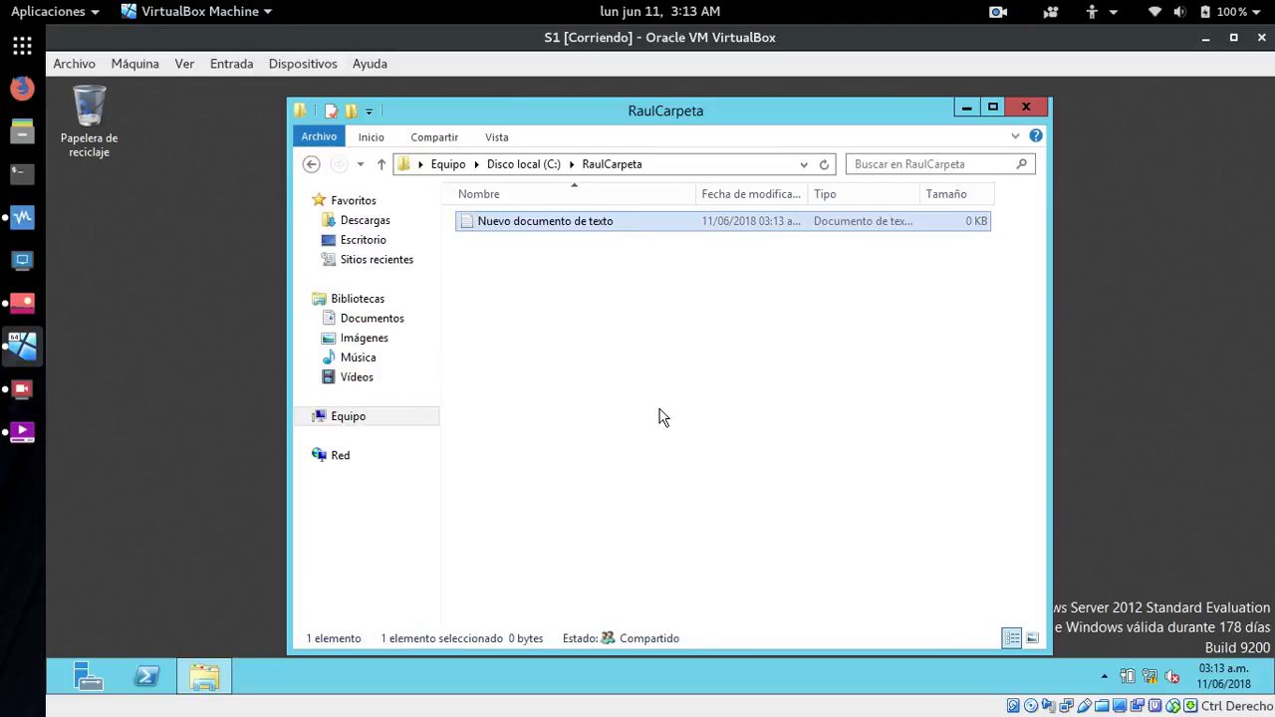
pyautogui.rightClick(539, 222)
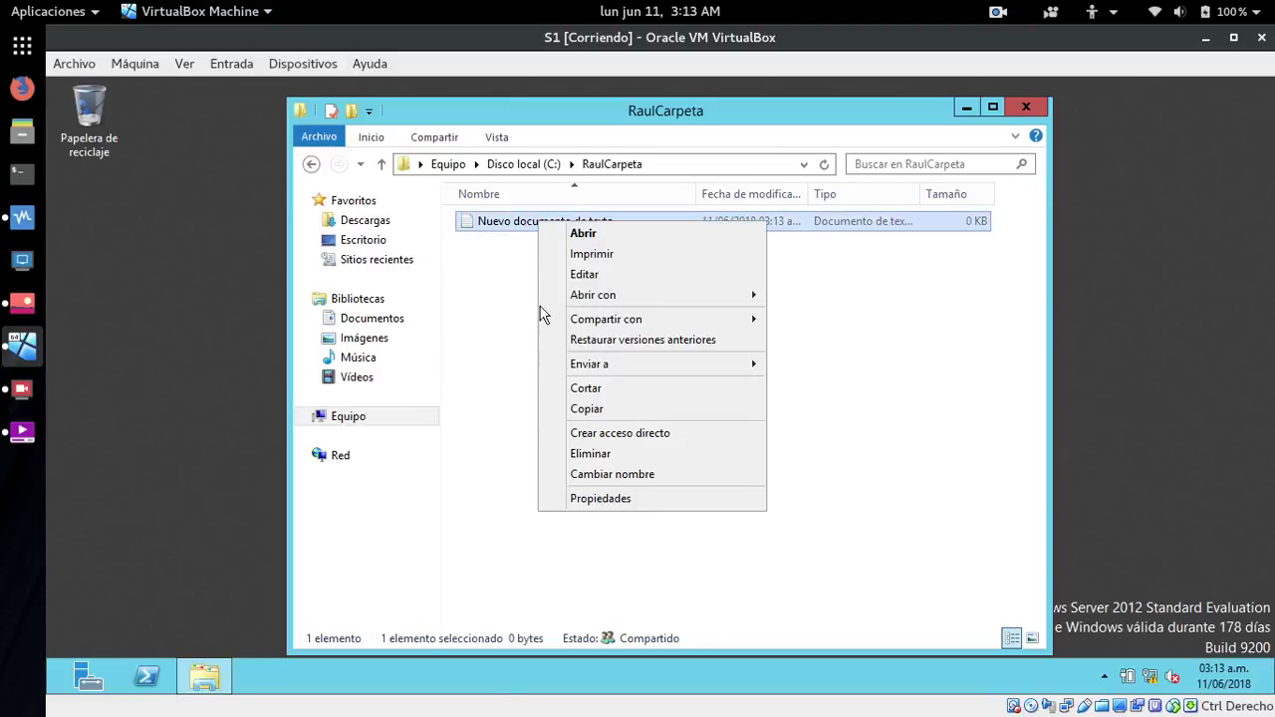
pyautogui.click(582, 453)
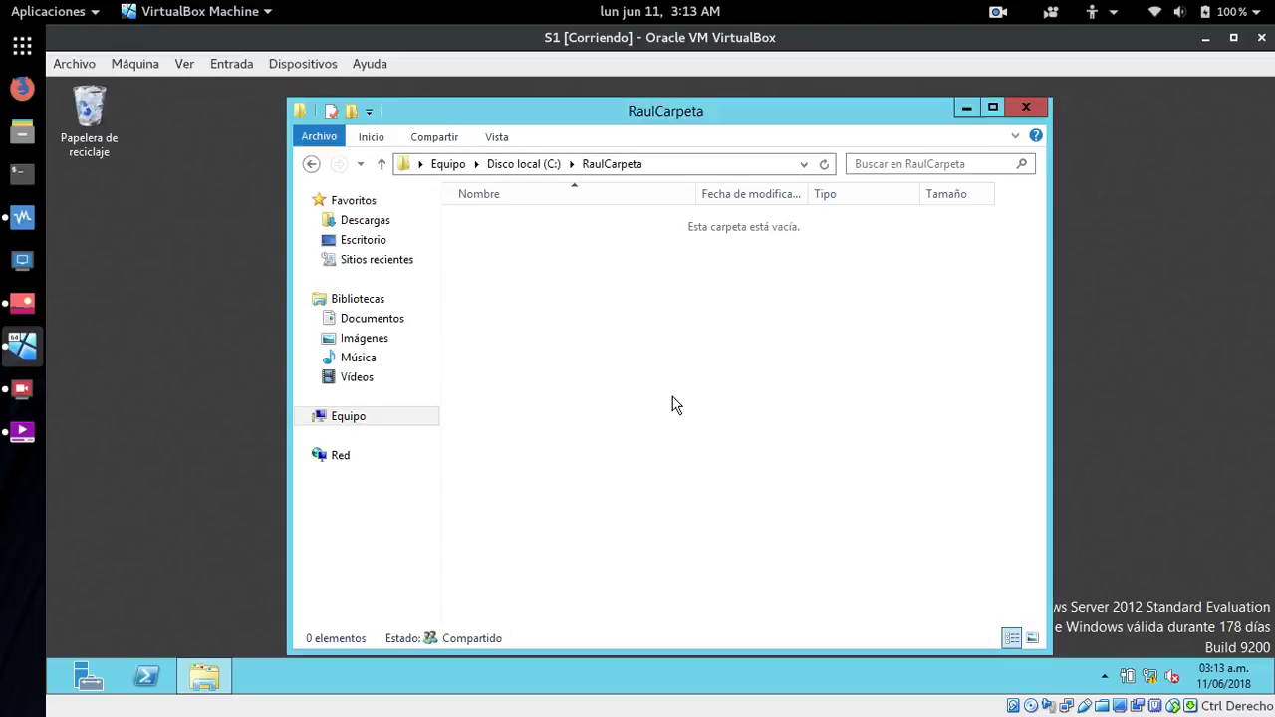
pyautogui.click(1028, 110)
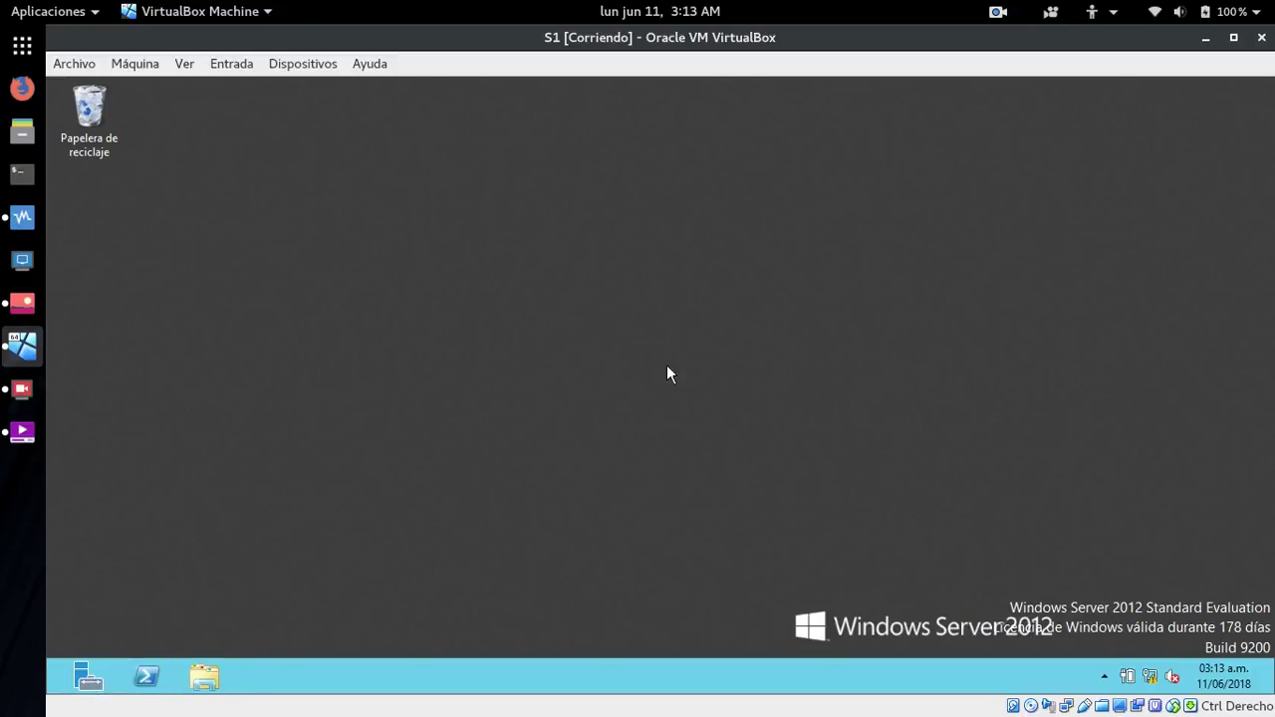
# - Open and dismiss the desktop context menu and the user account options, returning to the desktop
pyautogui.rightClick(979, 225)
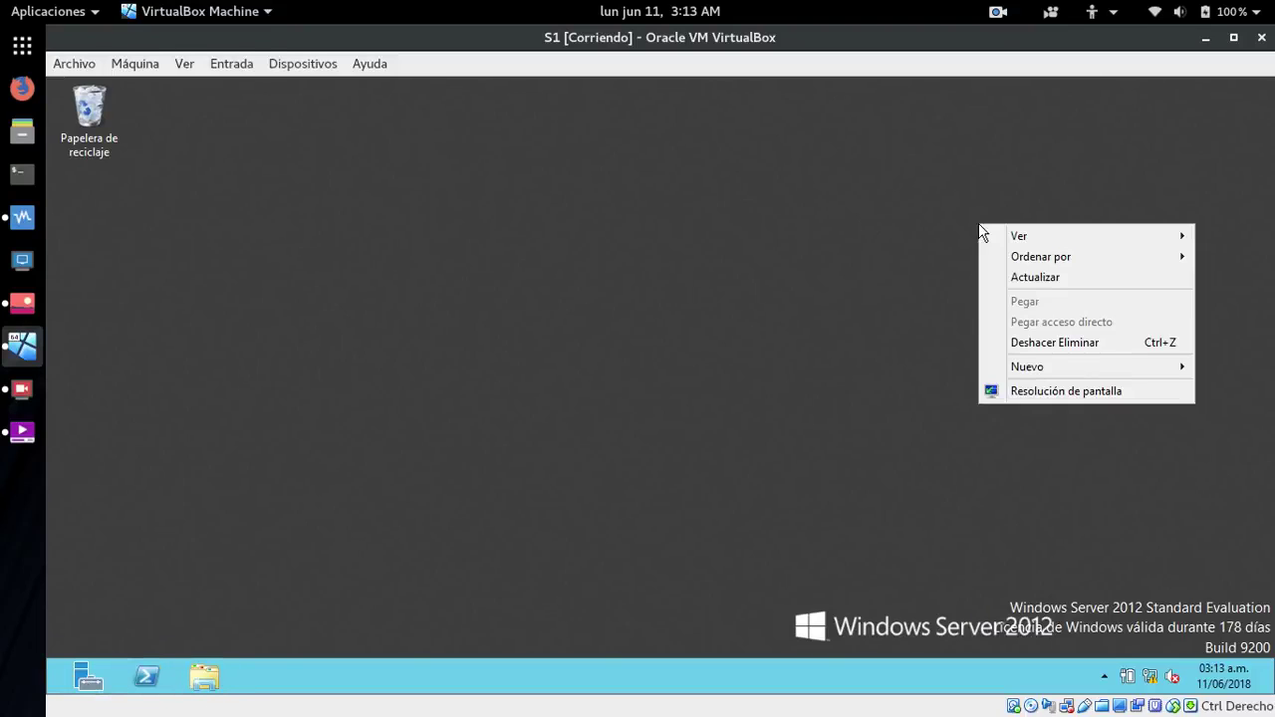
pyautogui.click(898, 264)
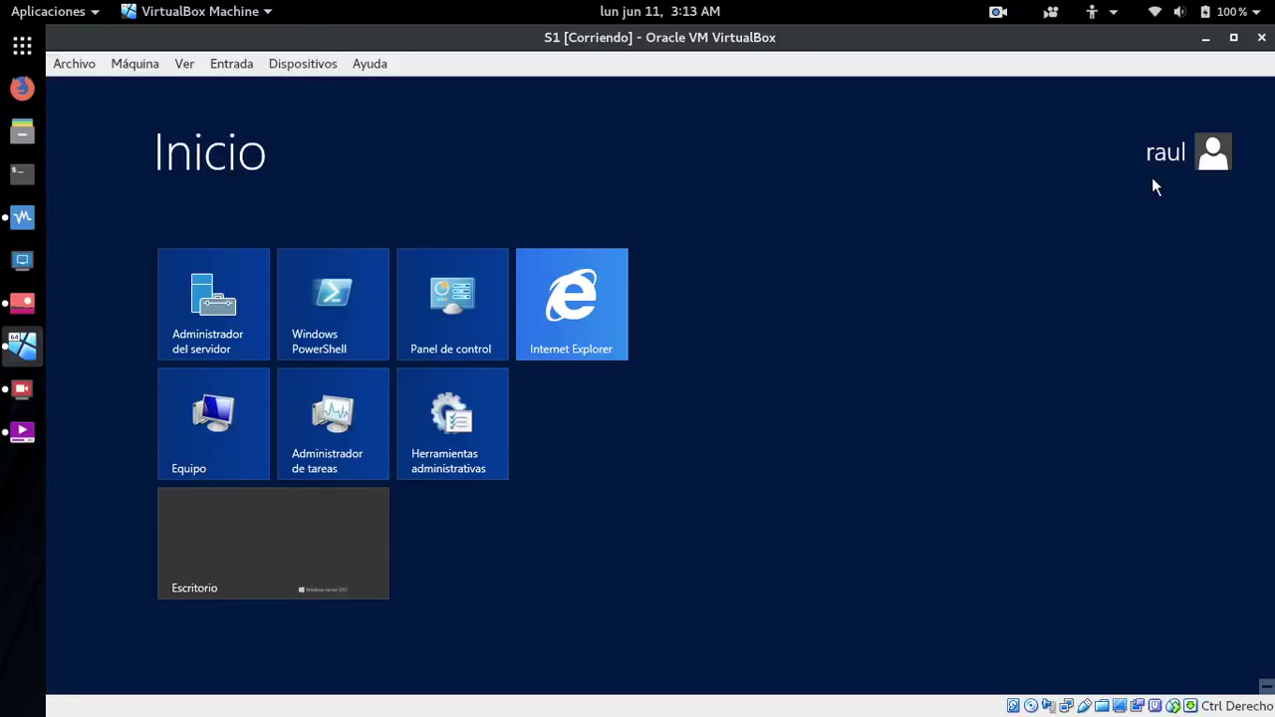
pyautogui.click(1167, 152)
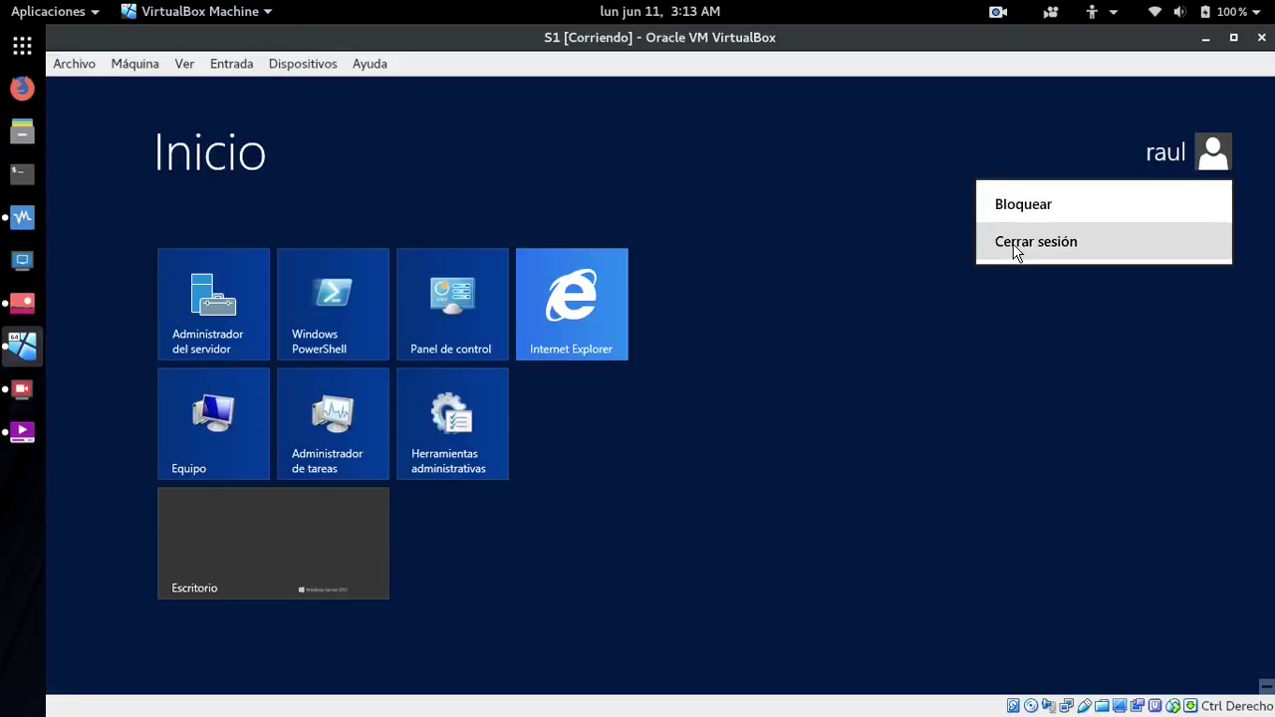
pyautogui.click(873, 341)
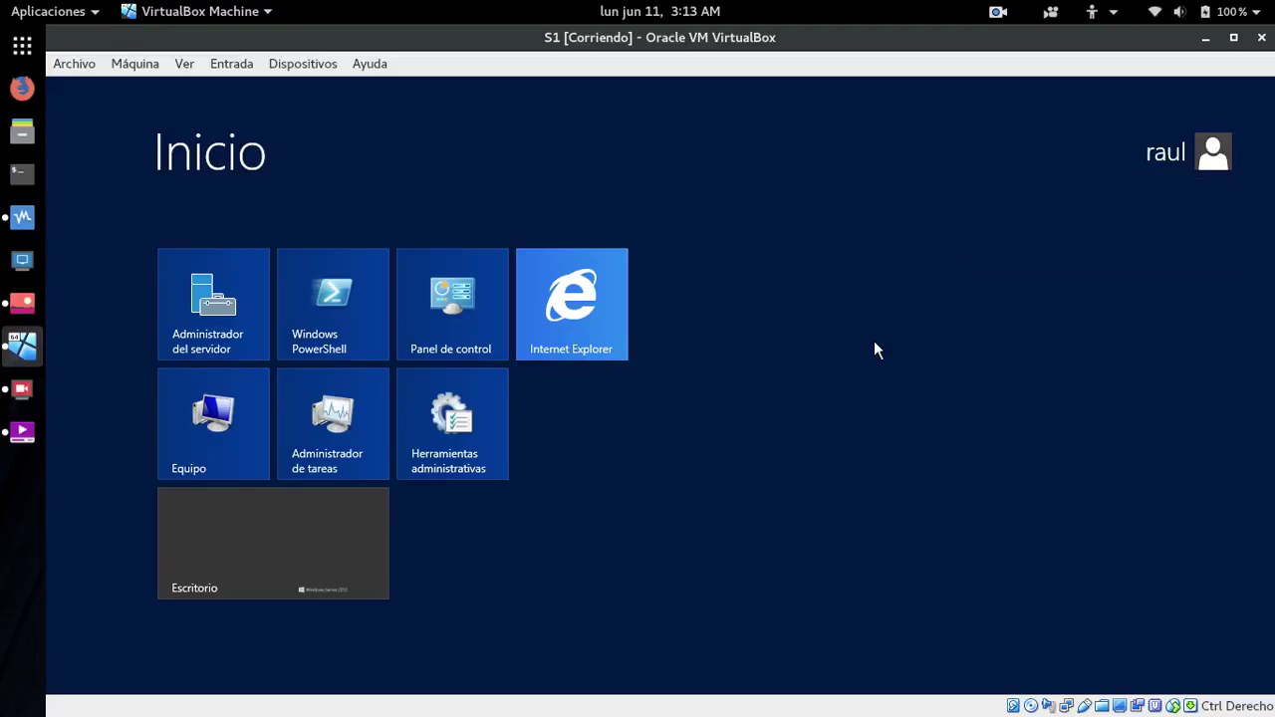
pyautogui.click(1165, 165)
pyautogui.click(883, 356)
pyautogui.press('Escape')
# - Search 'ej' to launch Ejecutar and run \\172.29.102.2
pyautogui.press('super')
pyautogui.write('ej')
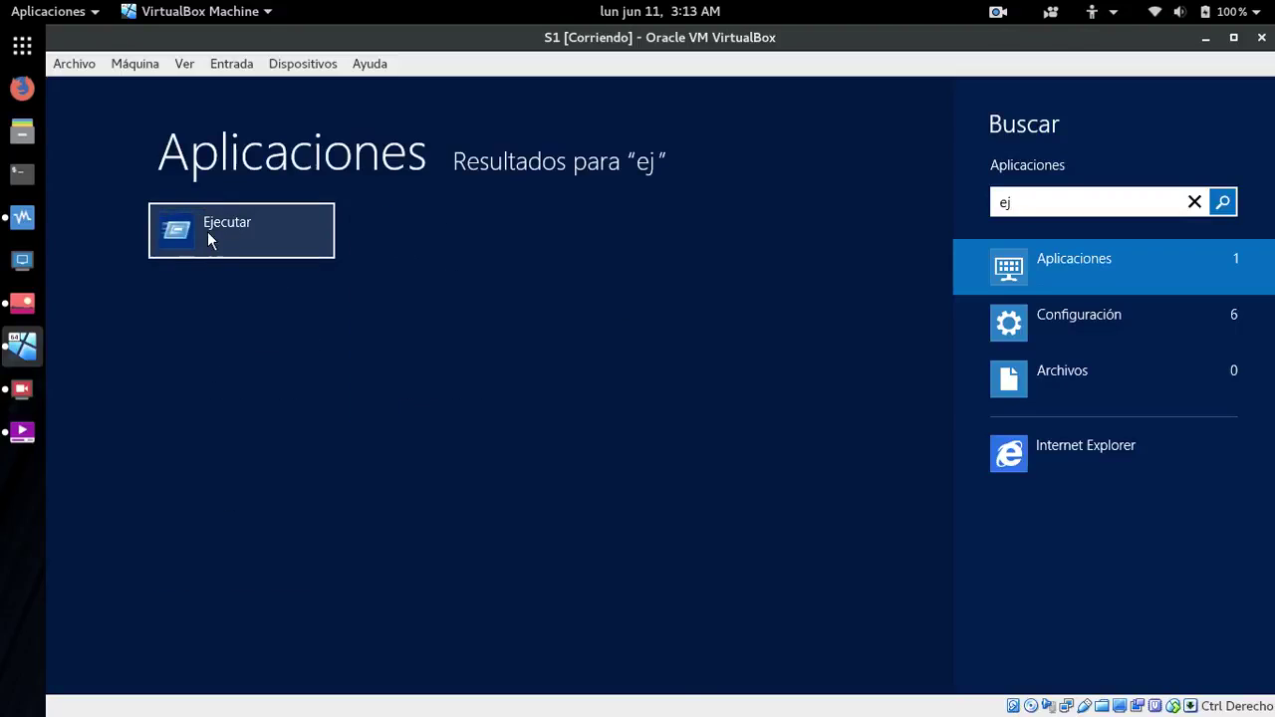
pyautogui.click(207, 235)
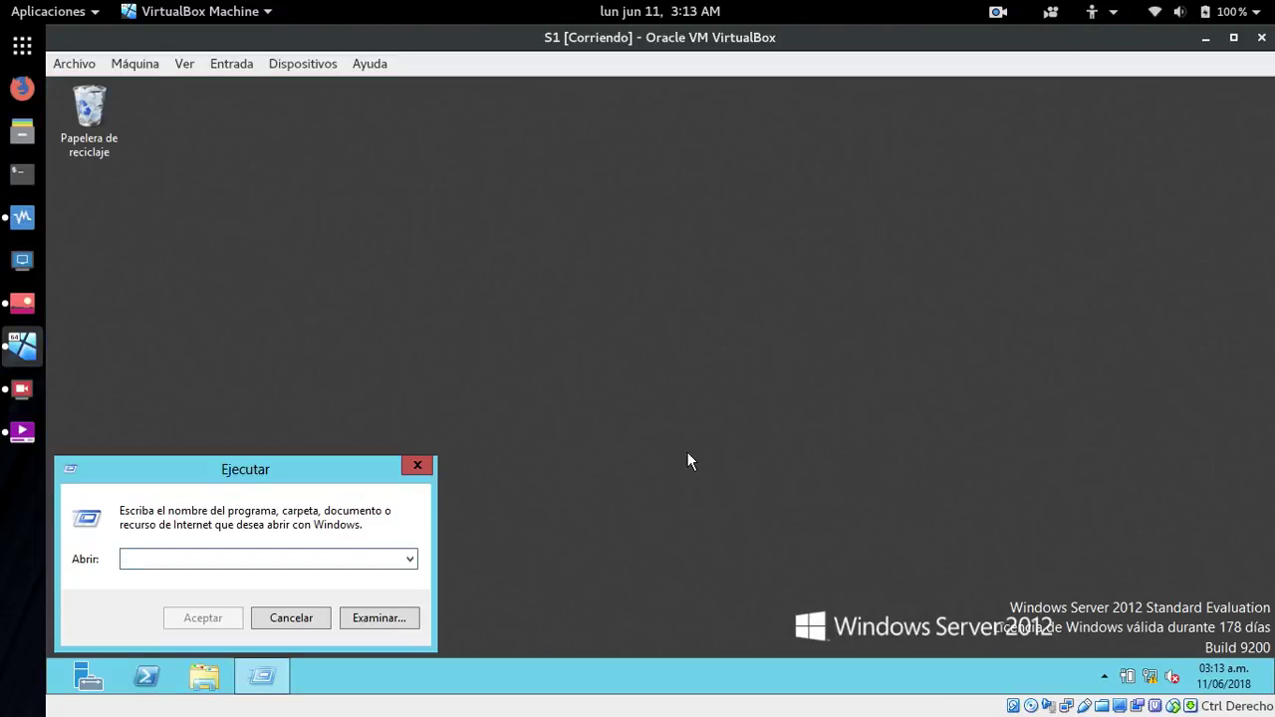
pyautogui.write('\\\\')
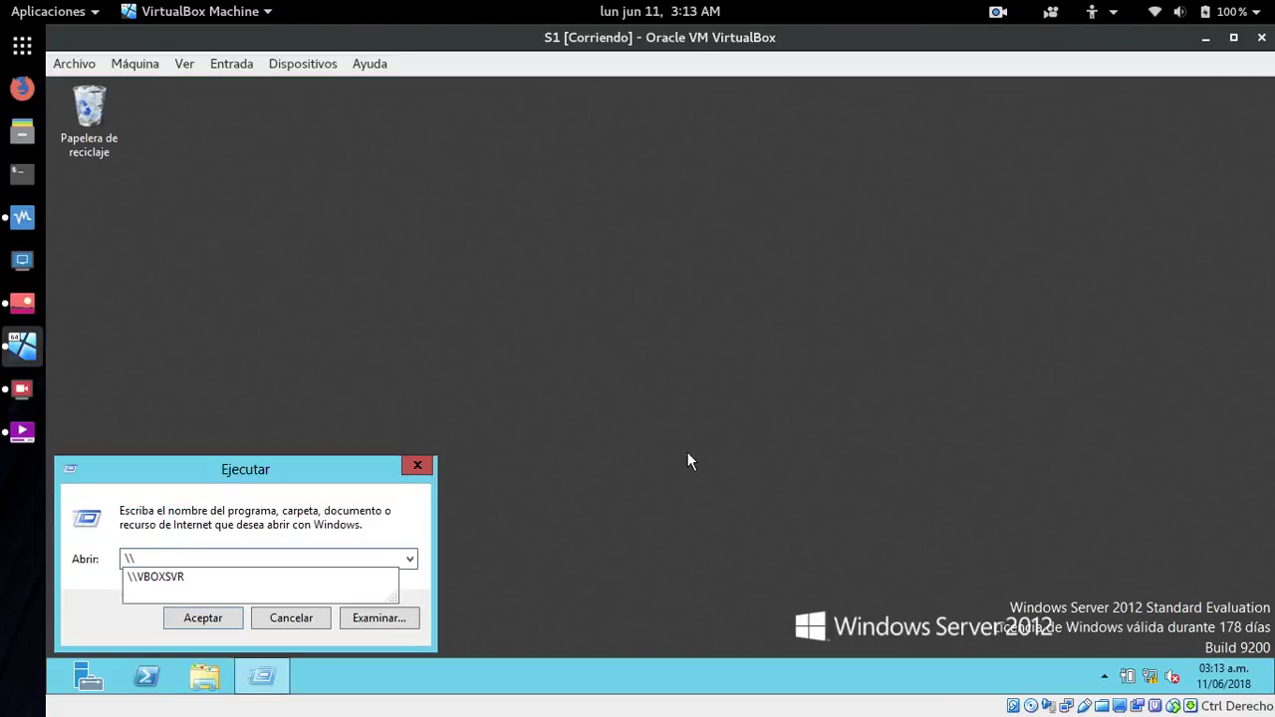
pyautogui.write('172.29.102.2')
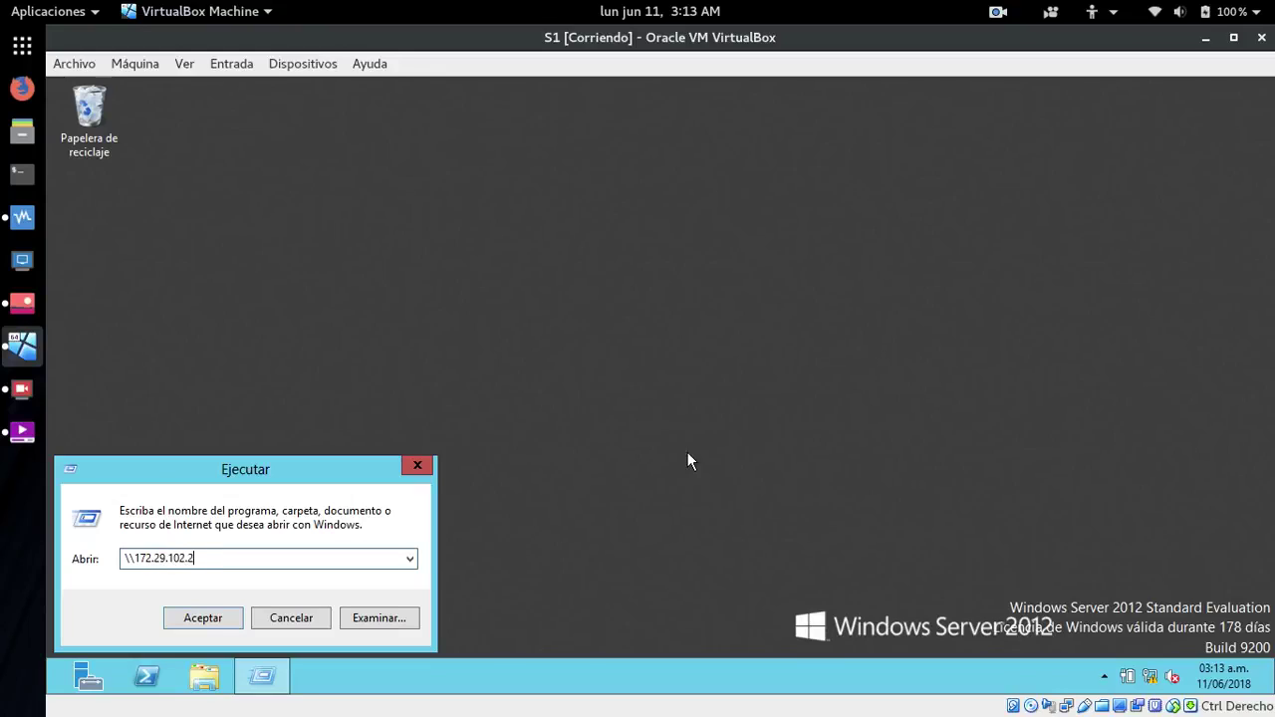
pyautogui.press('Return')
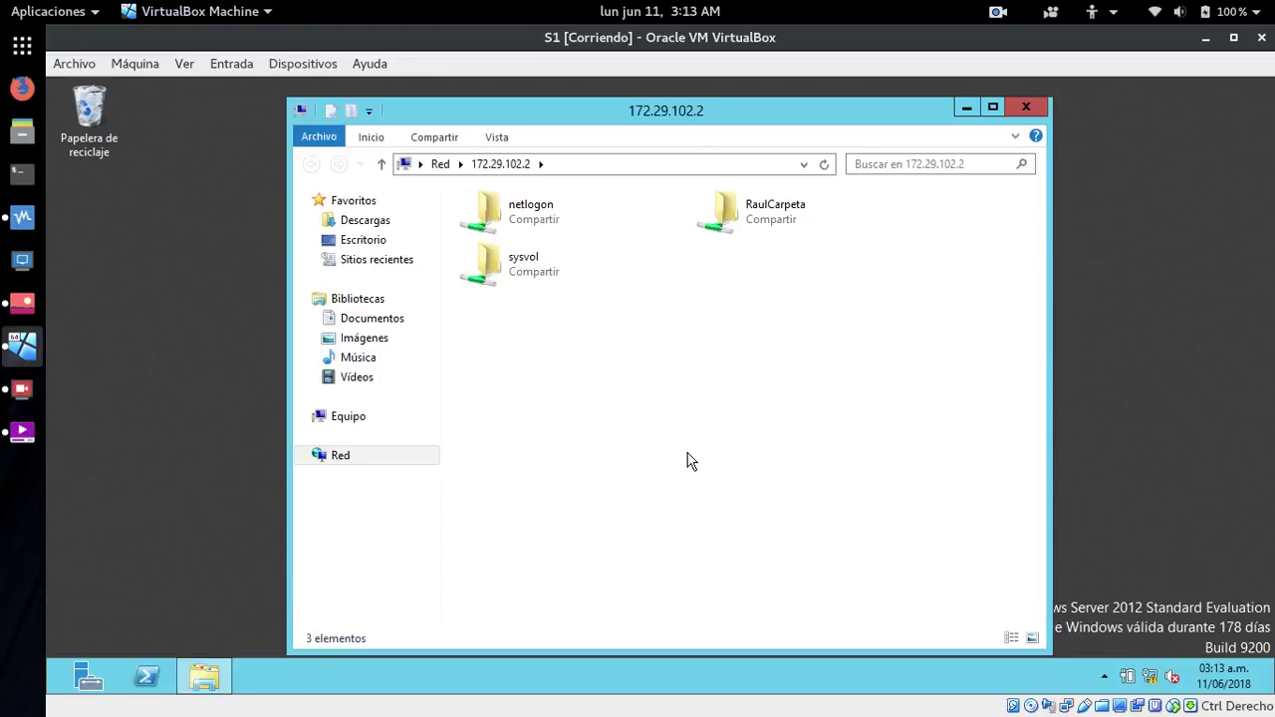
# - Open the RaulCarpeta share and create a new text document with the default name
pyautogui.doubleClick(774, 217)
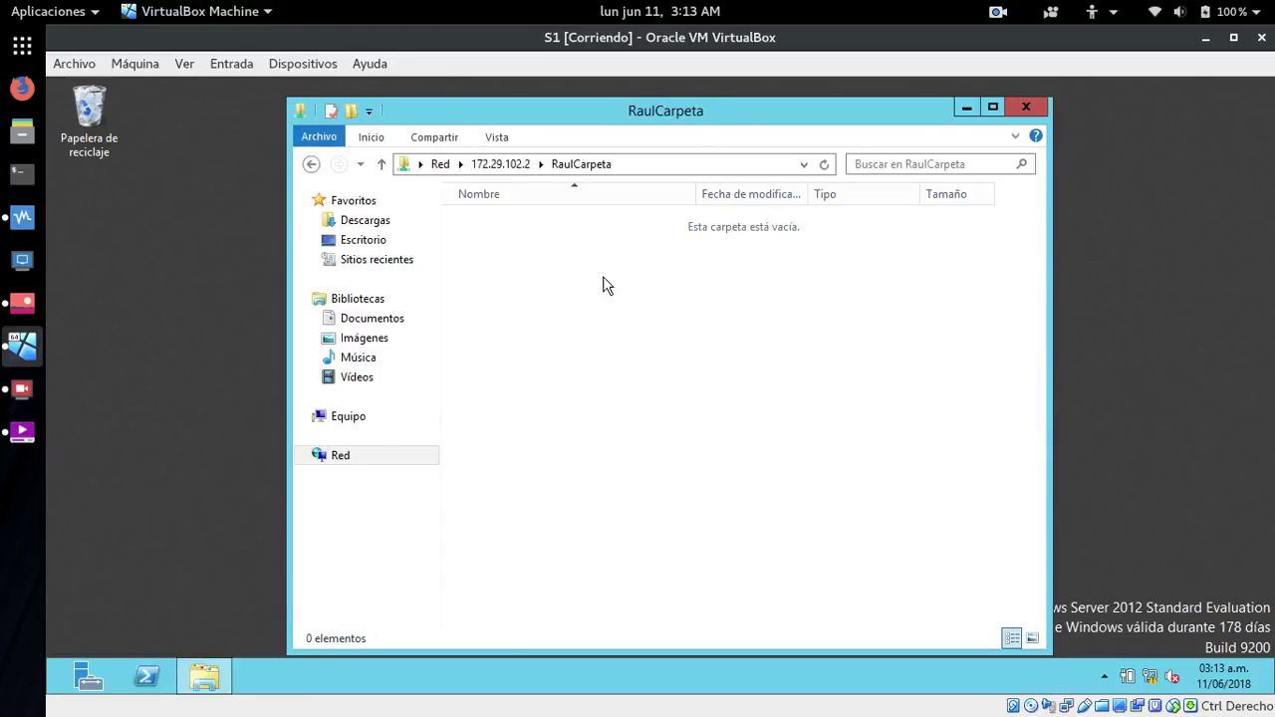
pyautogui.rightClick(552, 305)
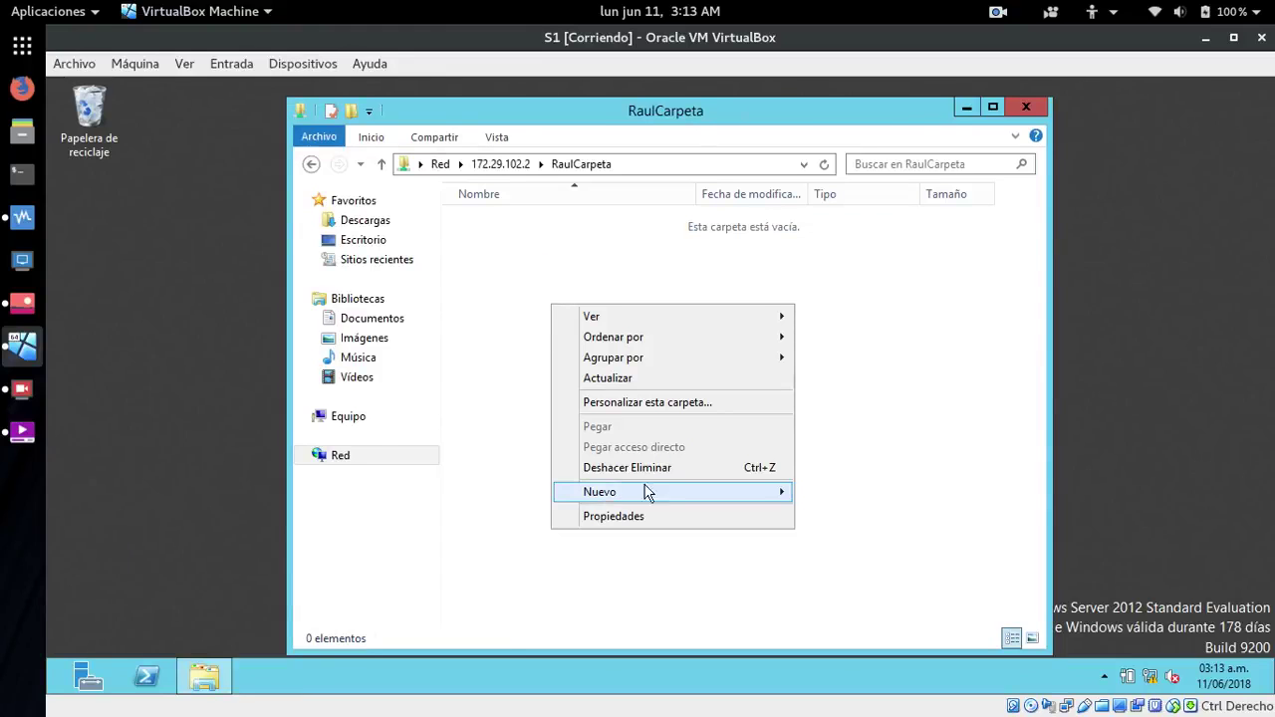
pyautogui.moveTo(769, 492)
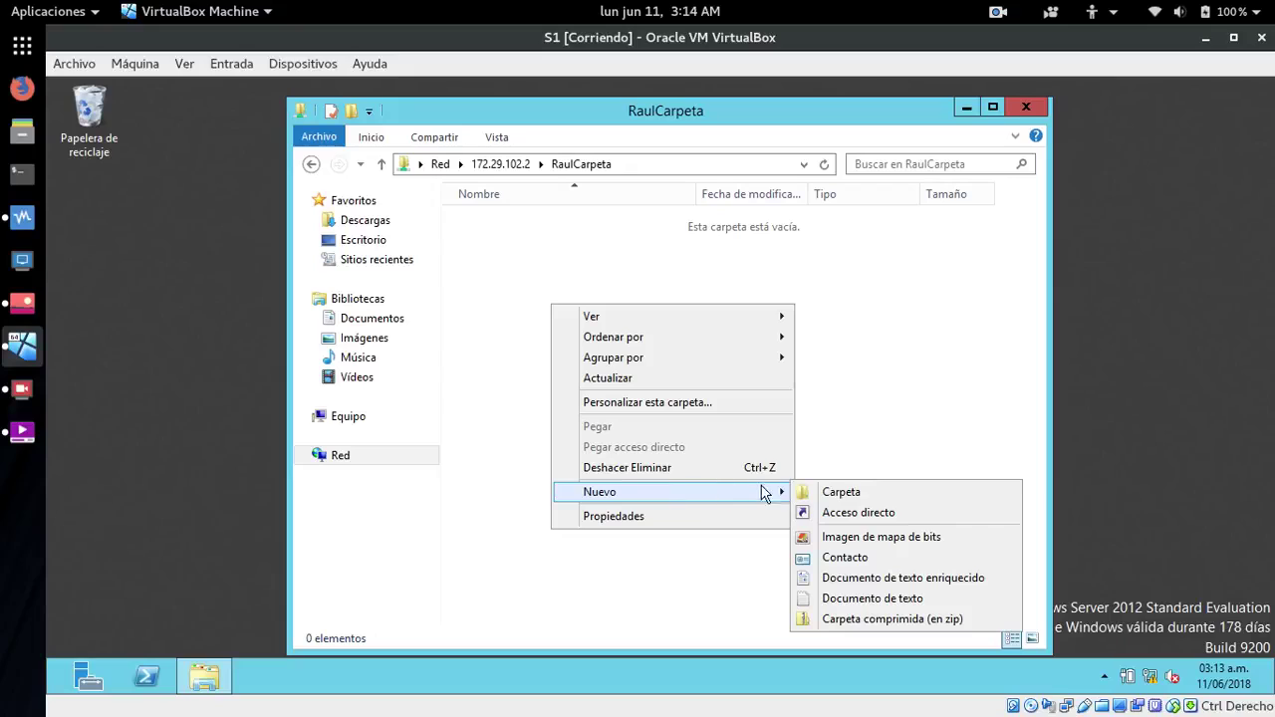
pyautogui.click(837, 599)
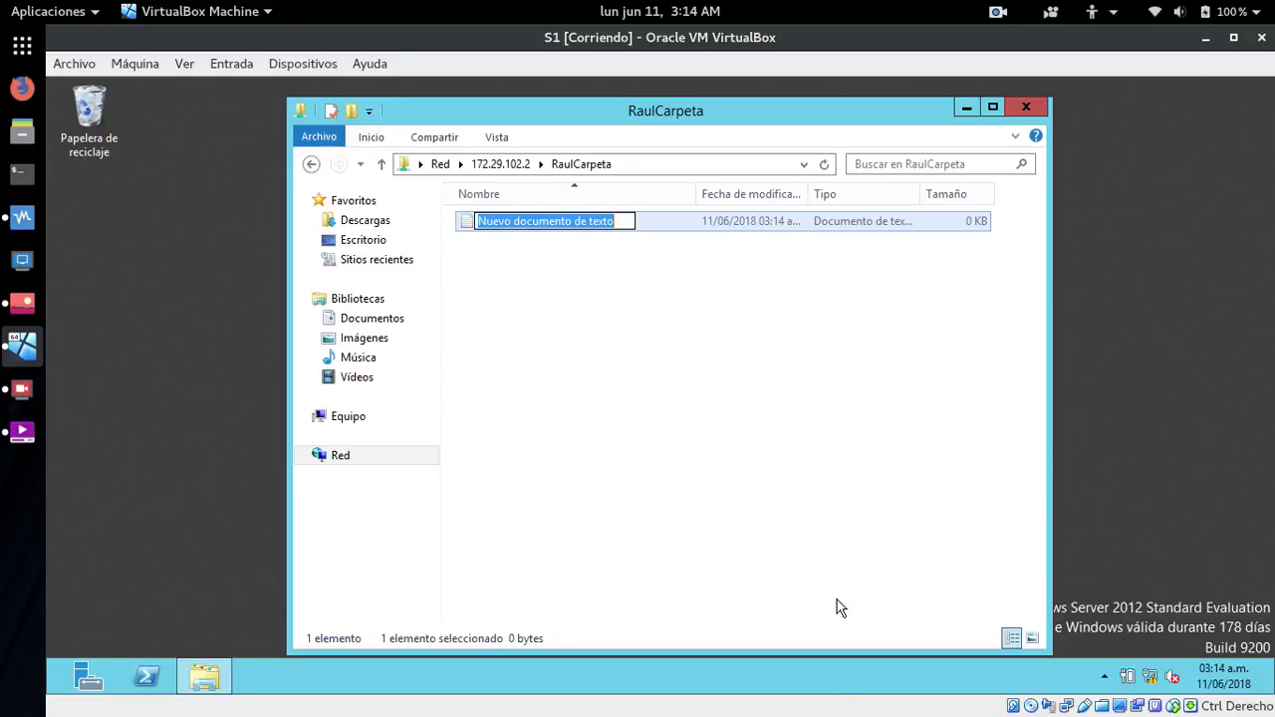
pyautogui.click(640, 309)
pyautogui.click(531, 231)
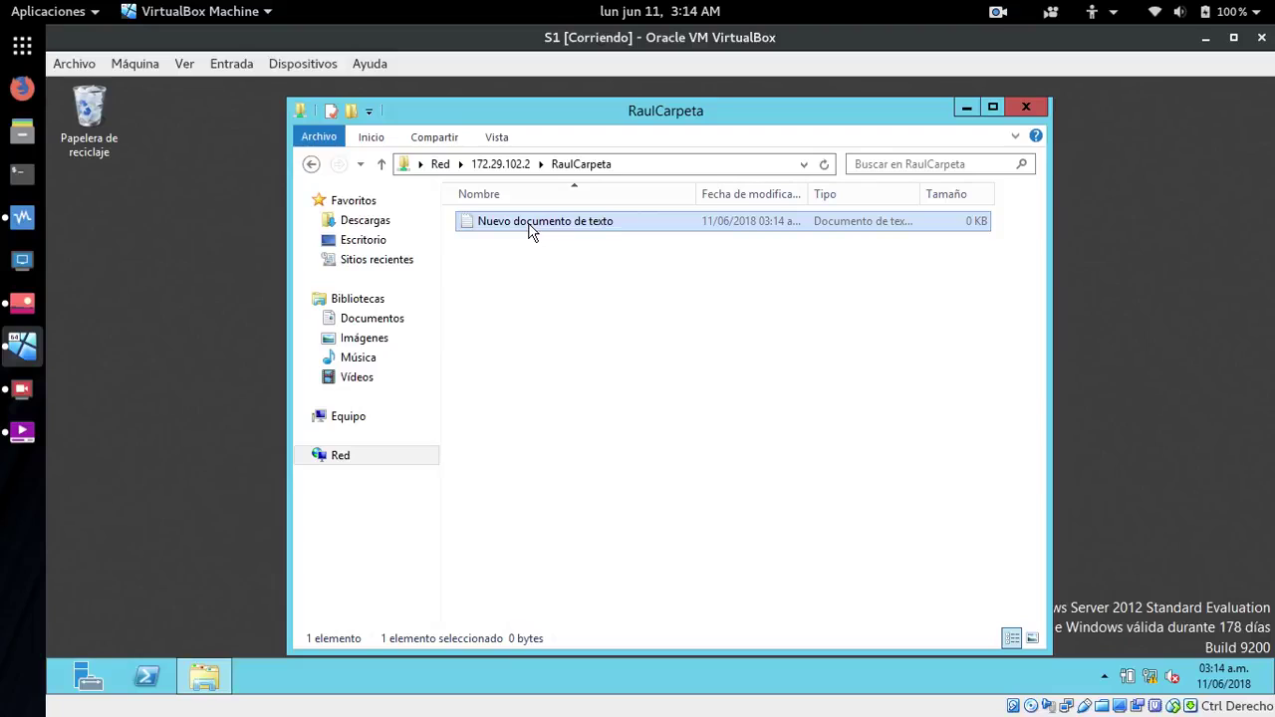
# - Add a default-named compressed (zip) folder, then dismiss a second context menu
pyautogui.rightClick(541, 283)
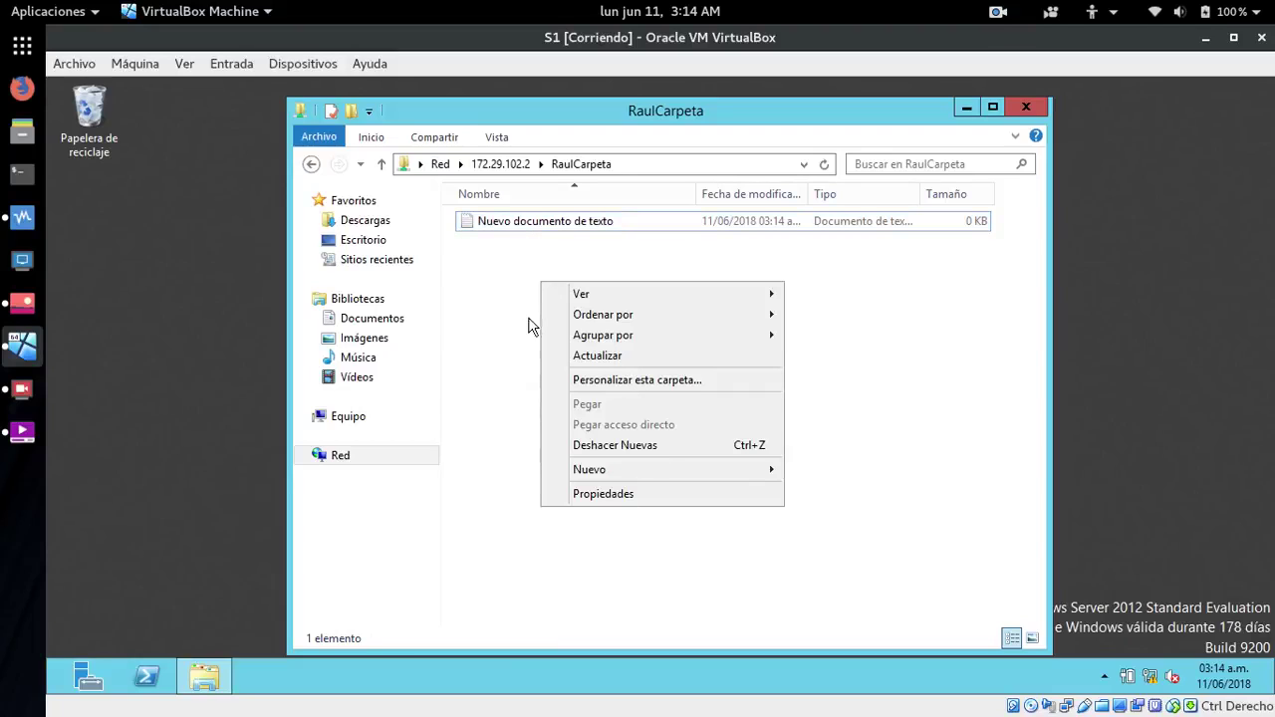
pyautogui.moveTo(590, 469)
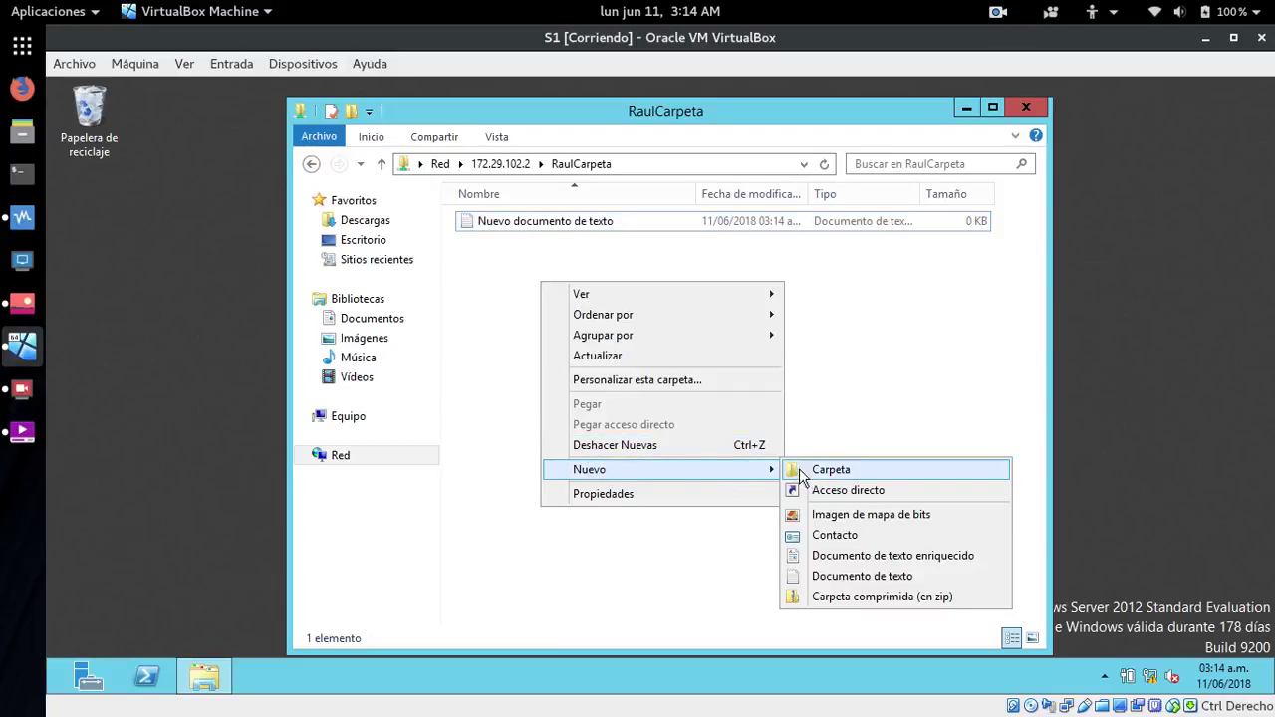
pyautogui.click(843, 598)
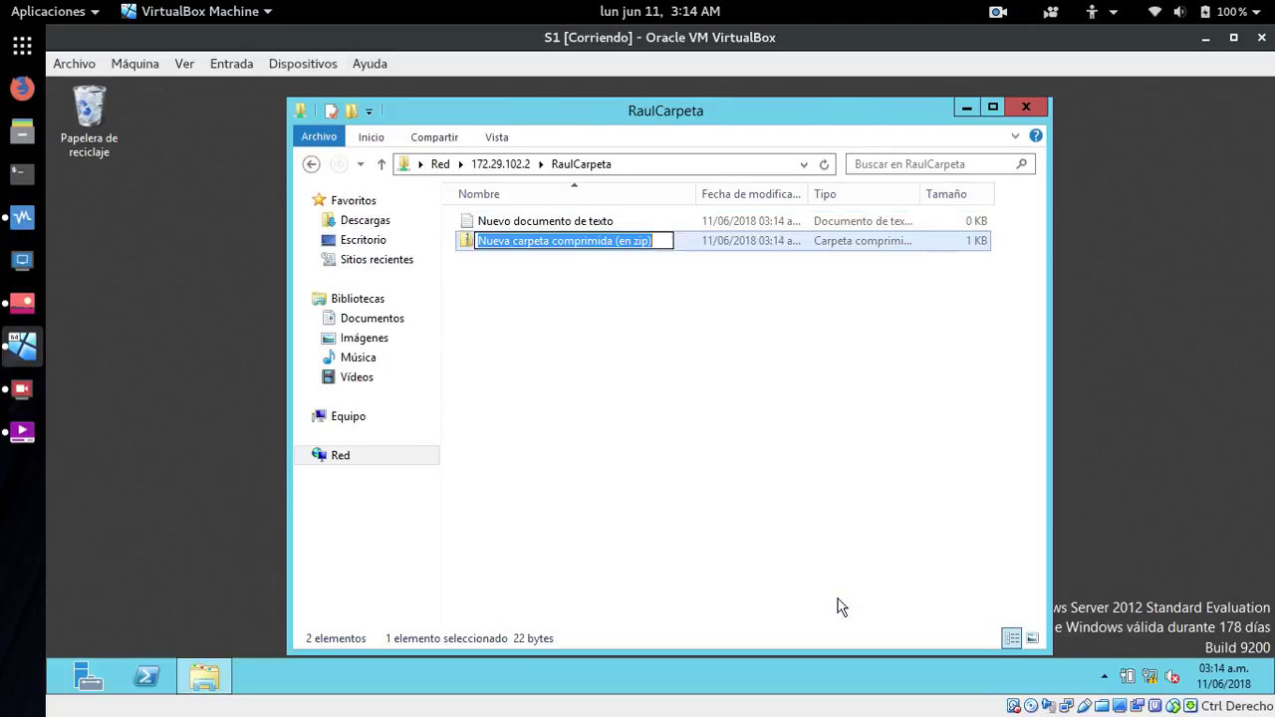
pyautogui.click(674, 396)
pyautogui.rightClick(674, 395)
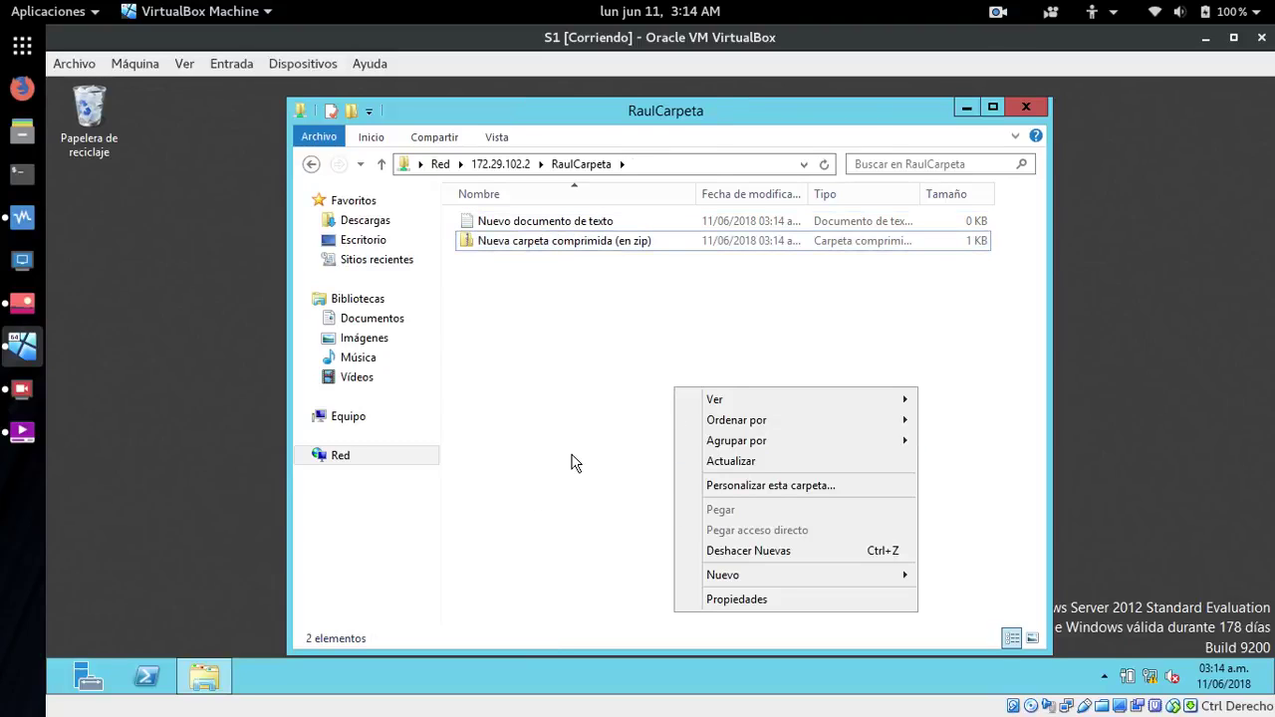
pyautogui.moveTo(745, 576)
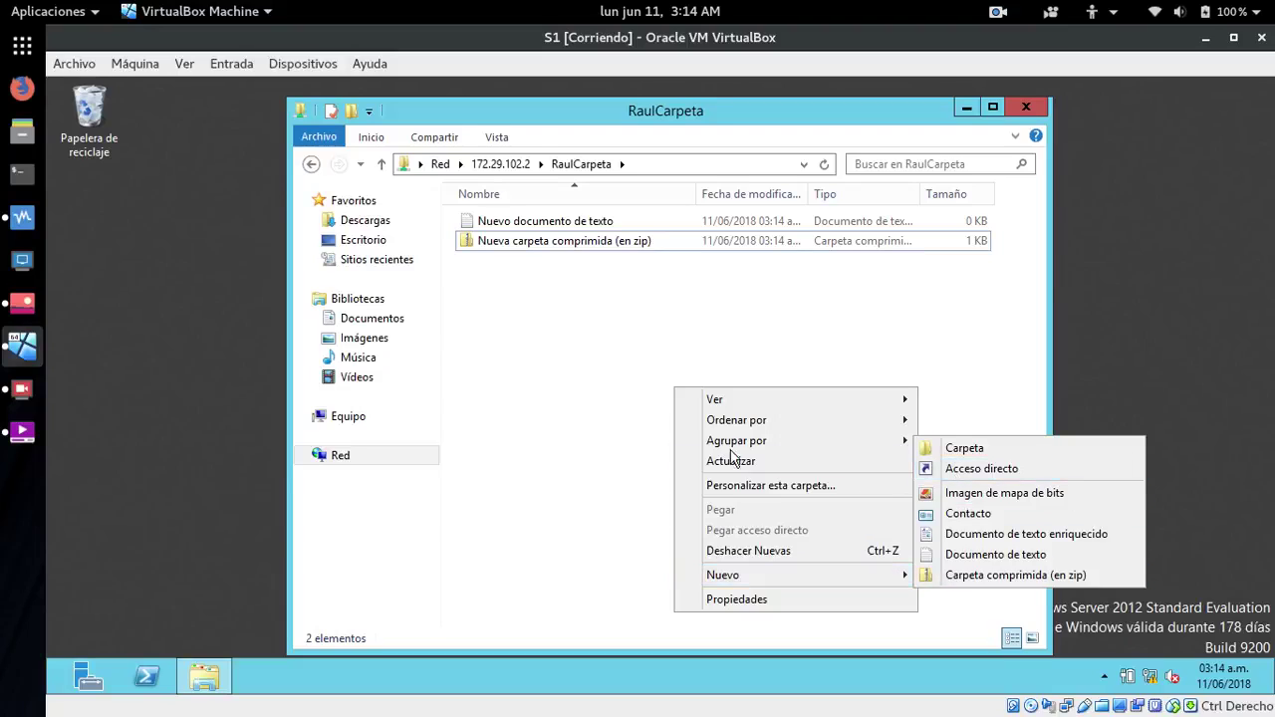
pyautogui.click(570, 412)
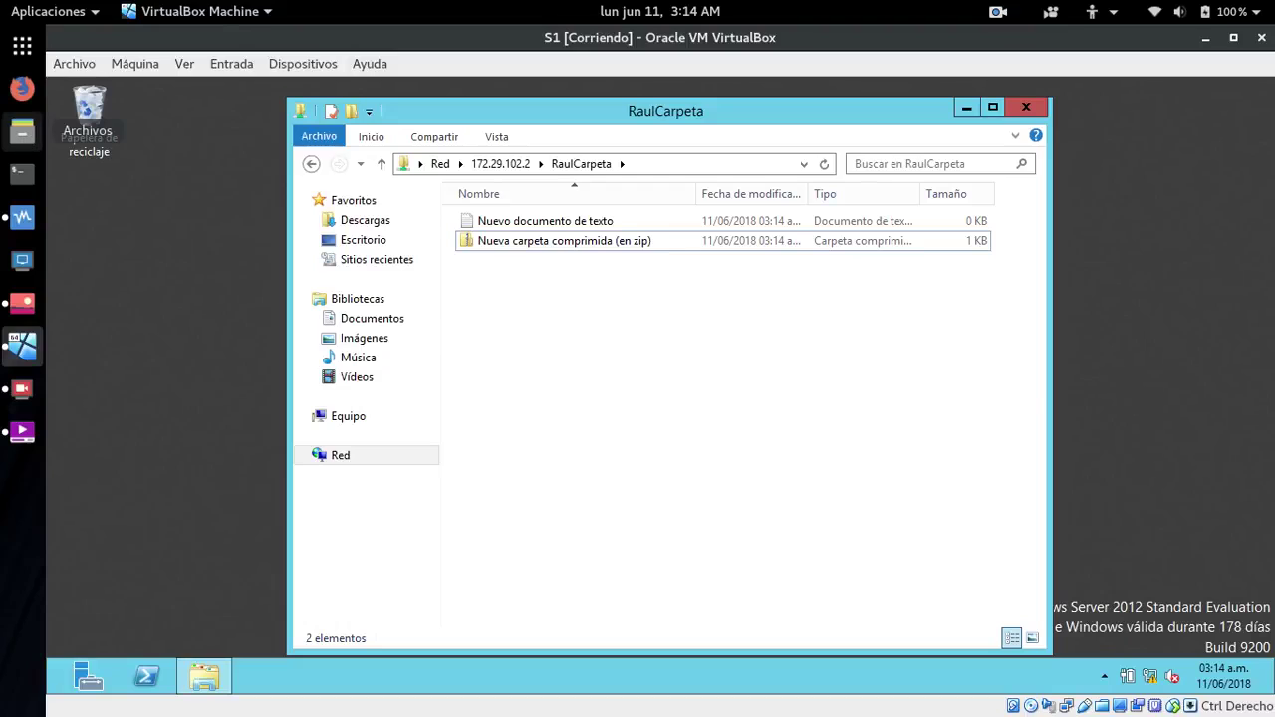
# - In Archivos' Vídeos folder, drag Screencast_07-06-18_00:27:50.webm toward the VM, then minimise Archivos
pyautogui.click(22, 130)
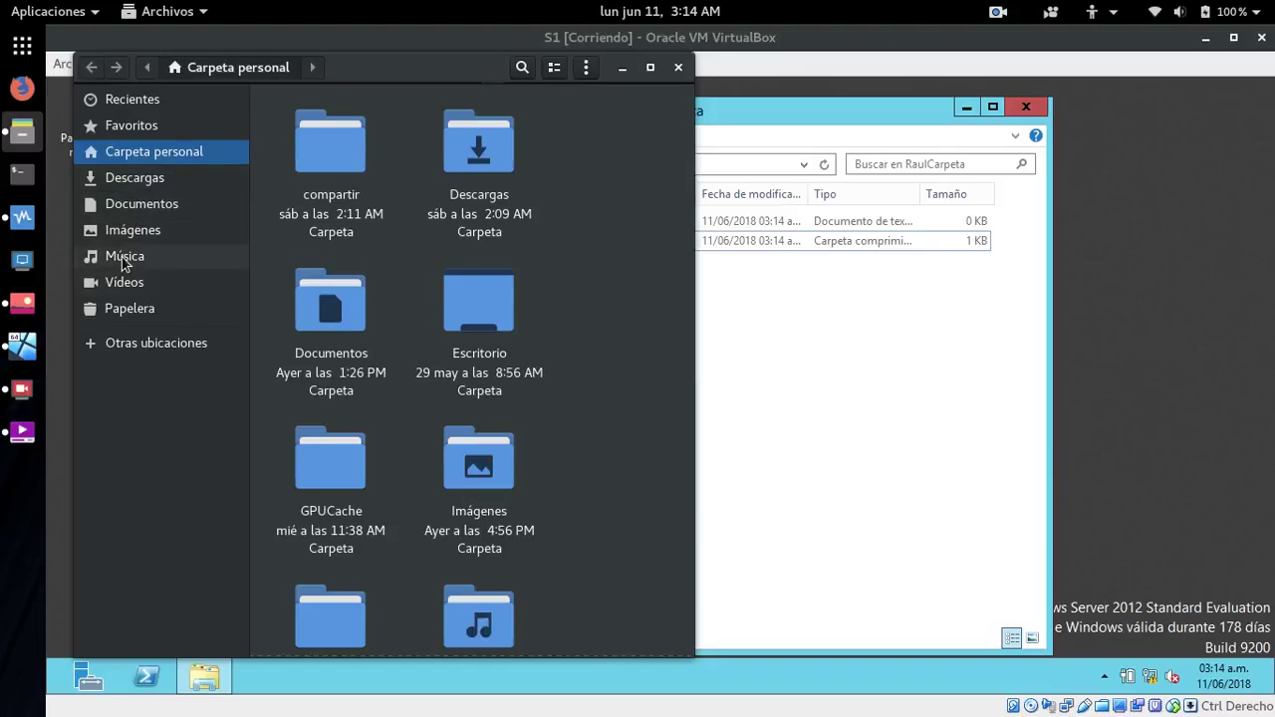
pyautogui.click(121, 286)
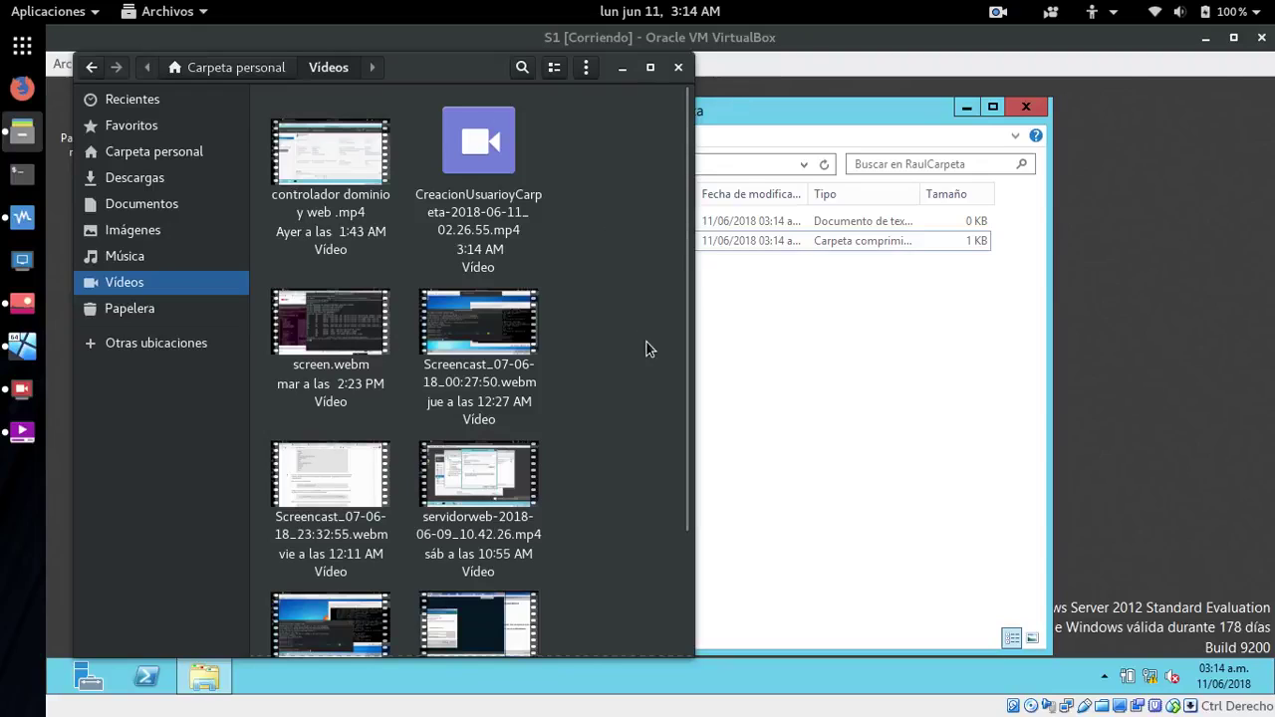
pyautogui.scroll(-1, 647, 348)
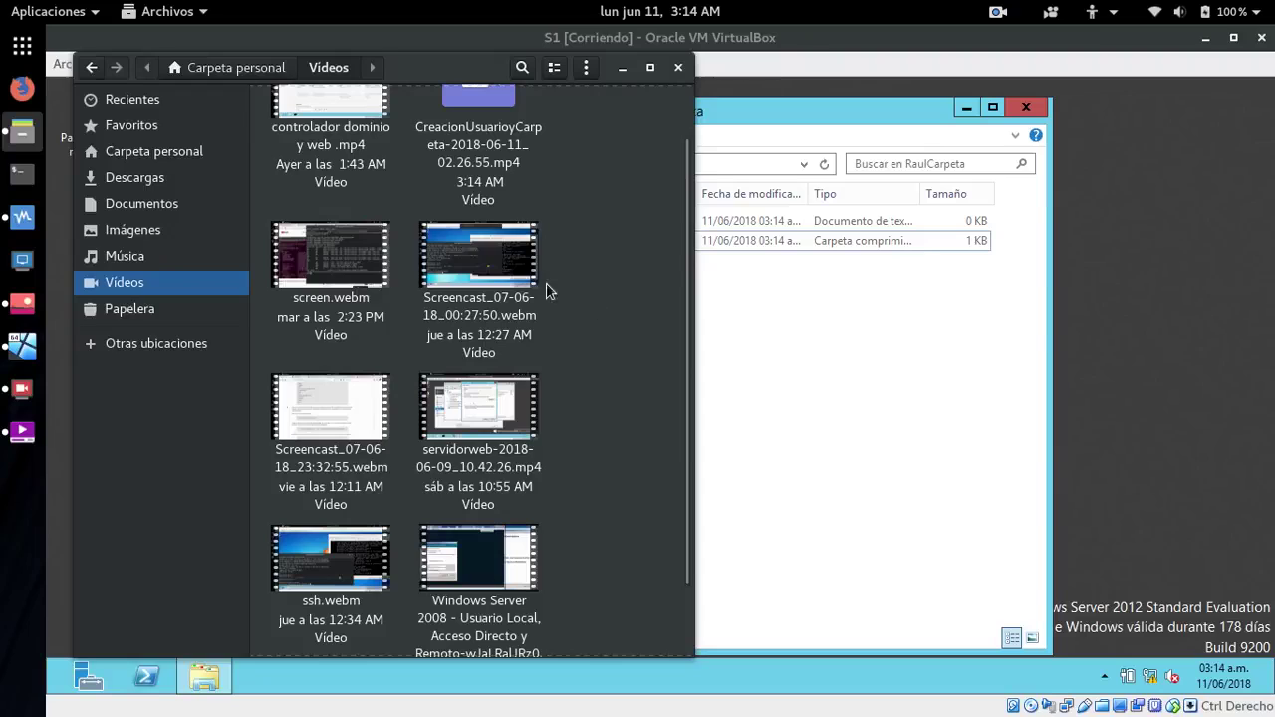
pyautogui.moveTo(468, 270); pyautogui.dragTo(899, 430)
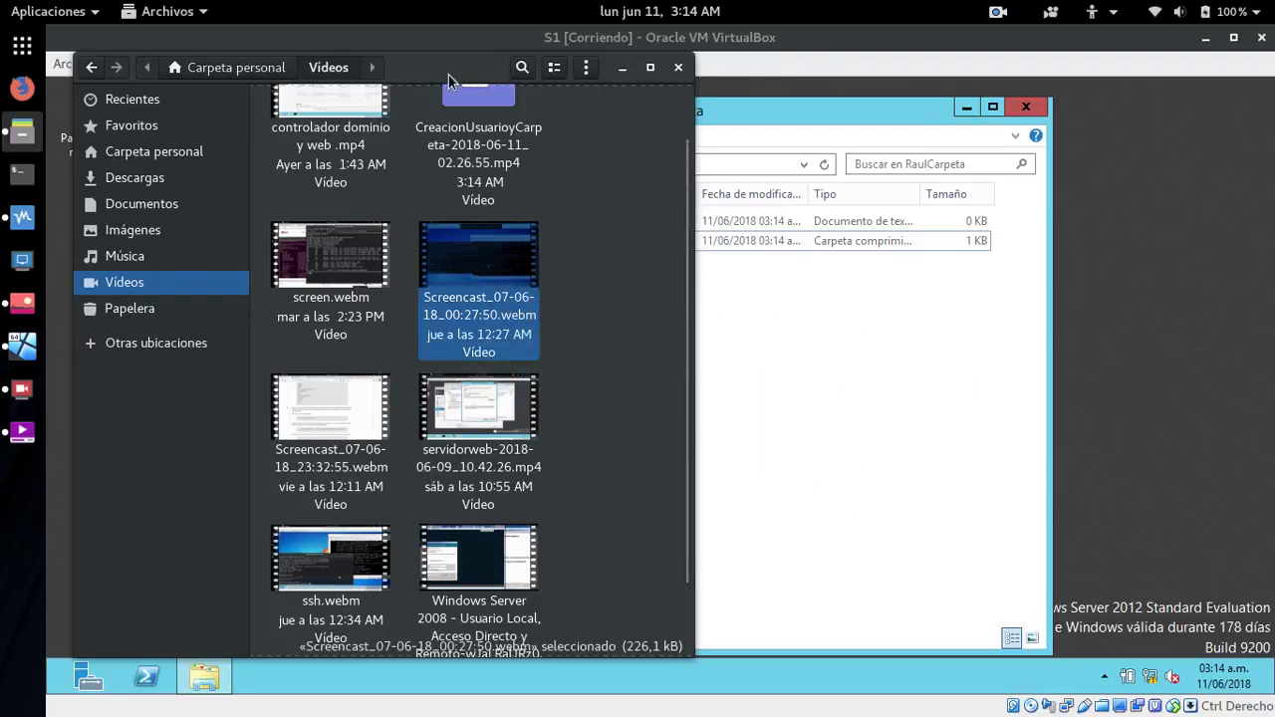
pyautogui.click(622, 68)
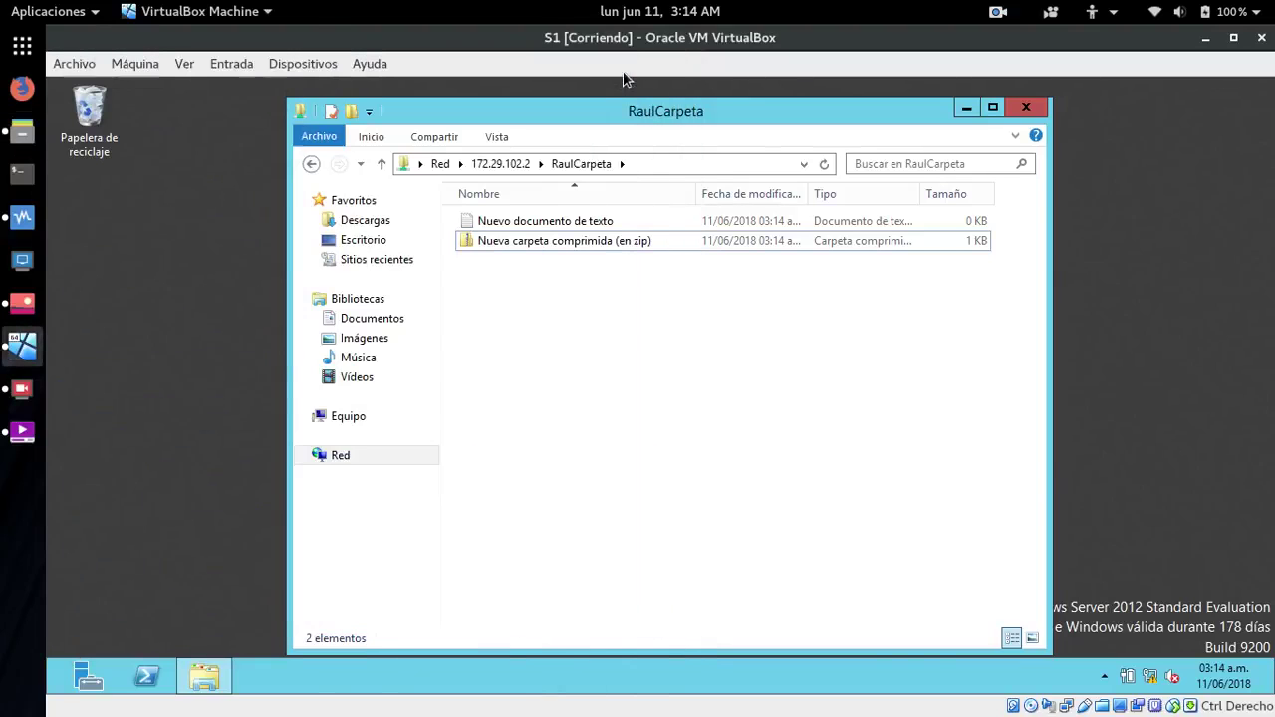
# - Browse Red > VBOXSVR > \\VBOXSVR\compartir in the guest, then reopen the host's Archivos
pyautogui.click(342, 457)
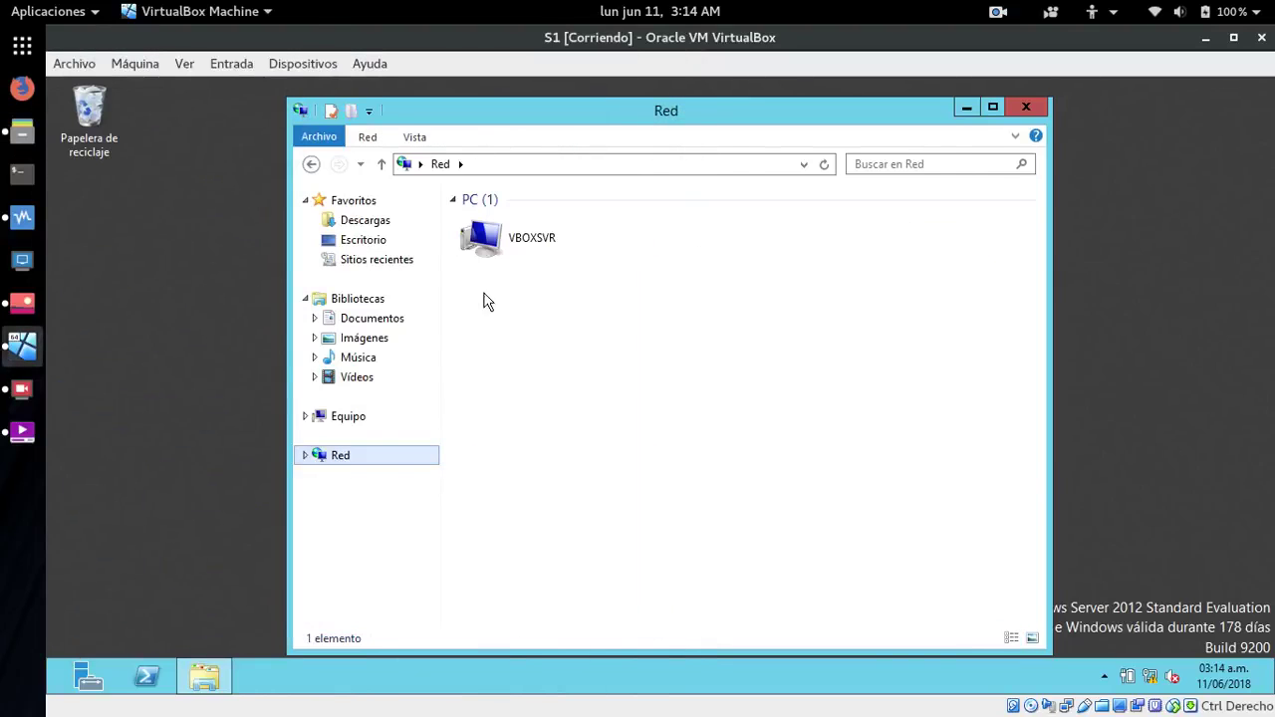
pyautogui.doubleClick(500, 247)
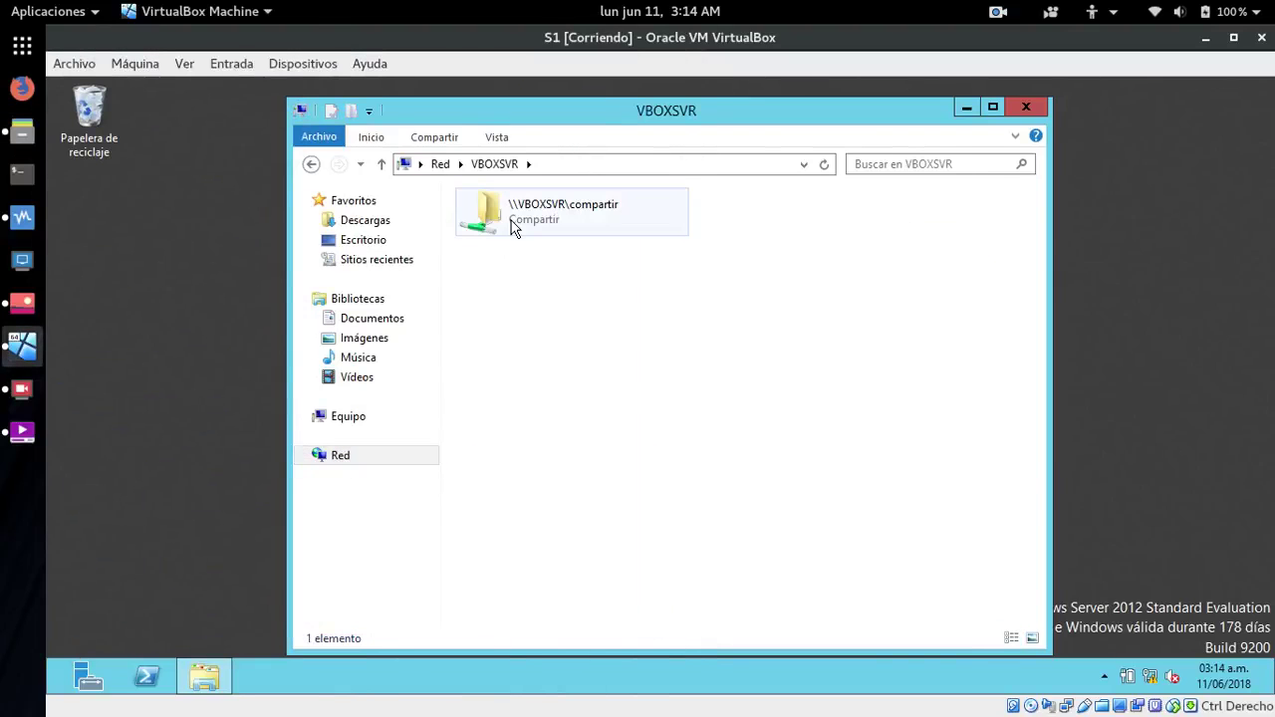
pyautogui.doubleClick(512, 229)
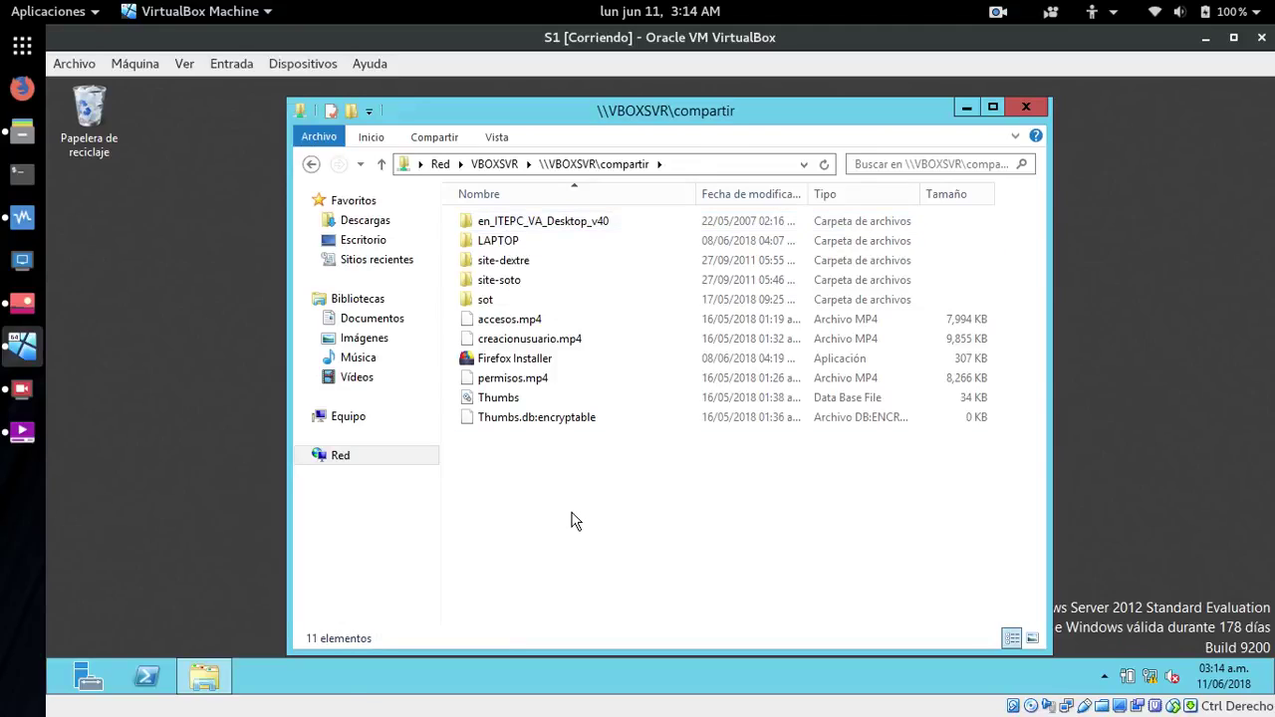
pyautogui.click(20, 132)
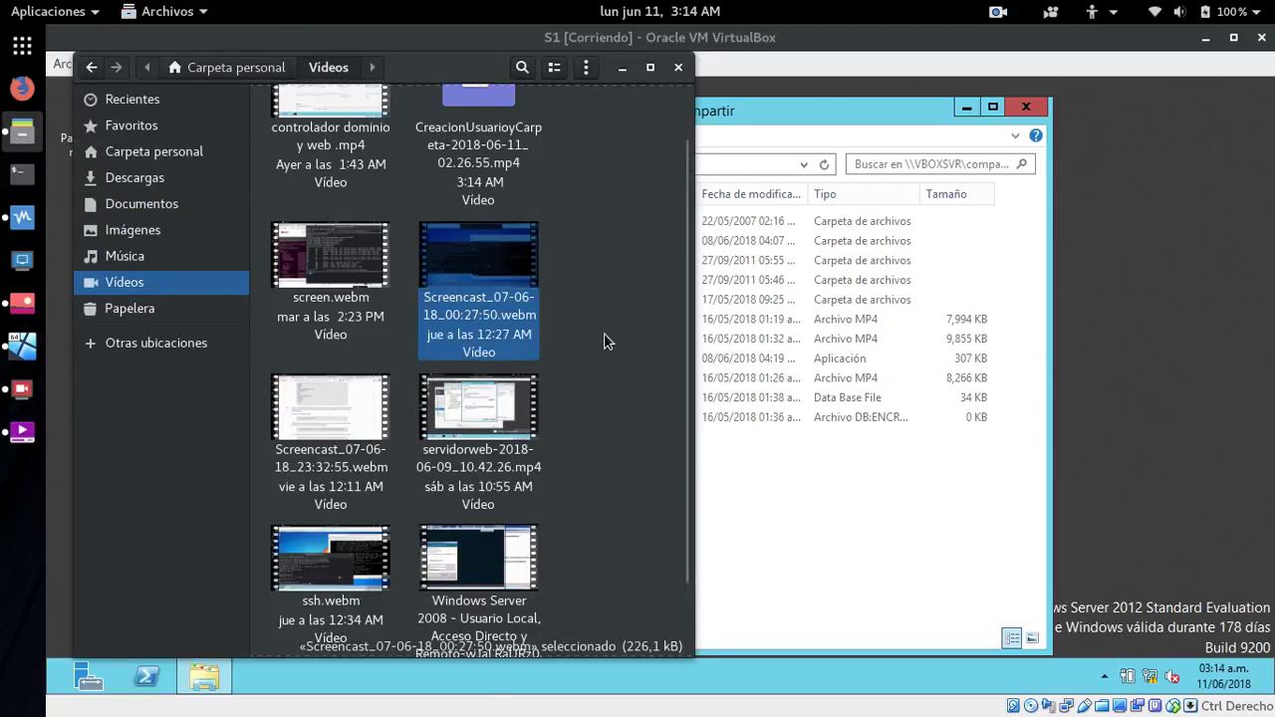
pyautogui.scroll(-2, 604, 332)
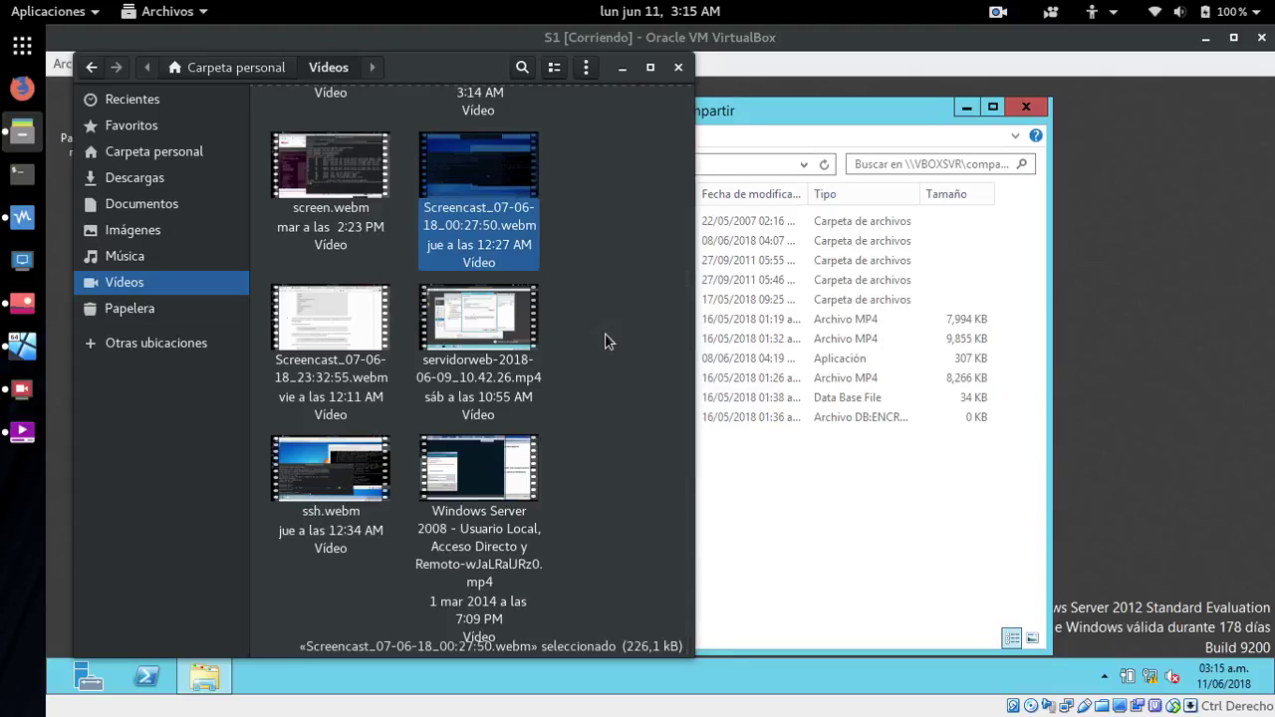
pyautogui.scroll(3, 605, 332)
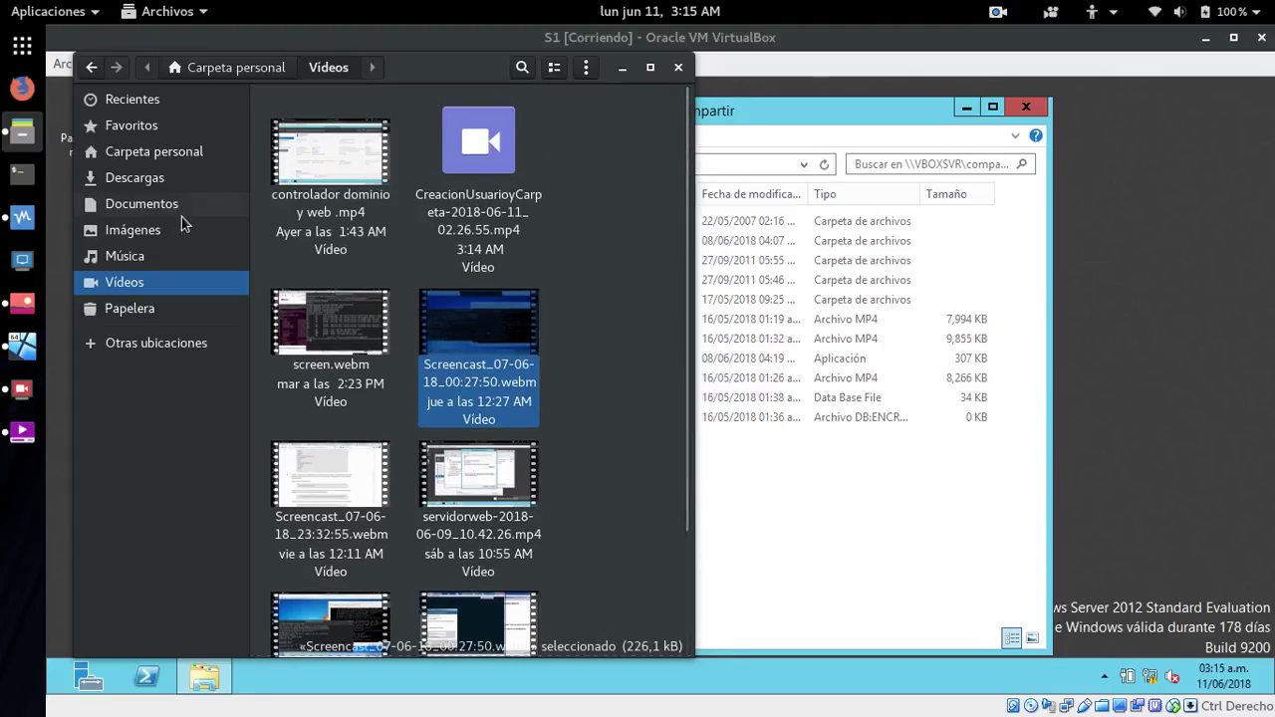
pyautogui.click(129, 178)
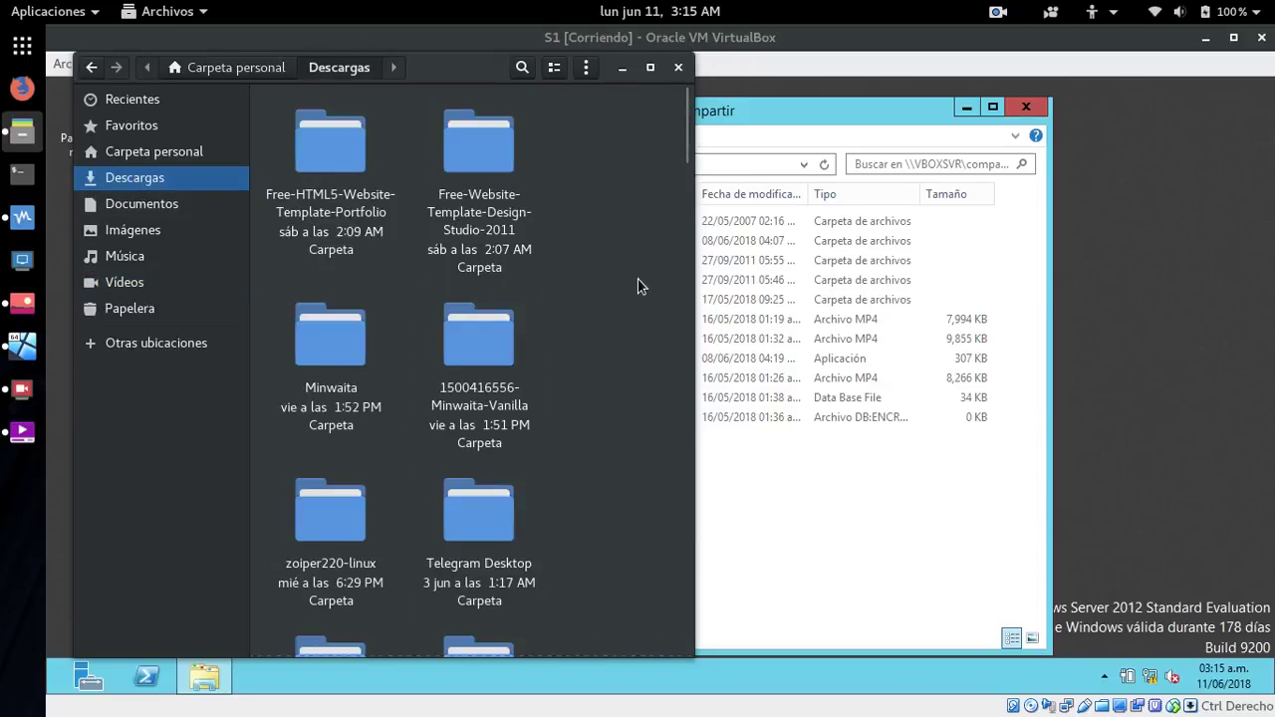
pyautogui.scroll(-10, 637, 278)
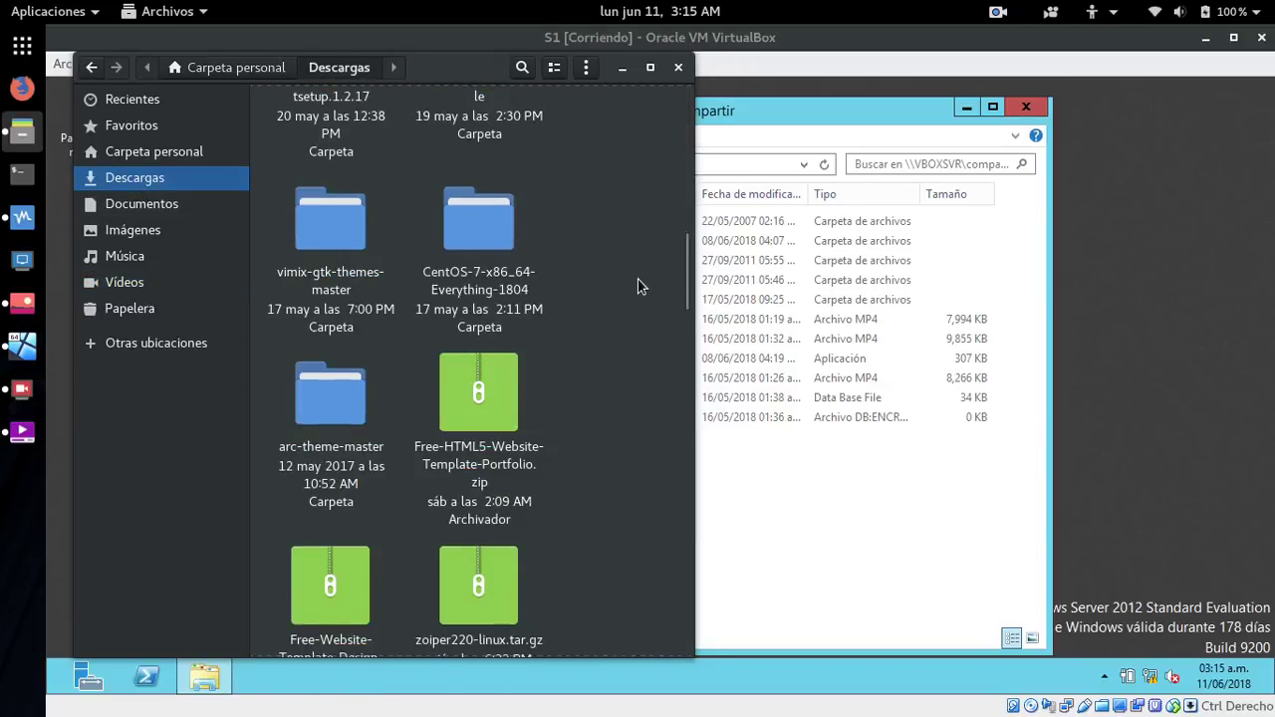
pyautogui.scroll(-8, 638, 286)
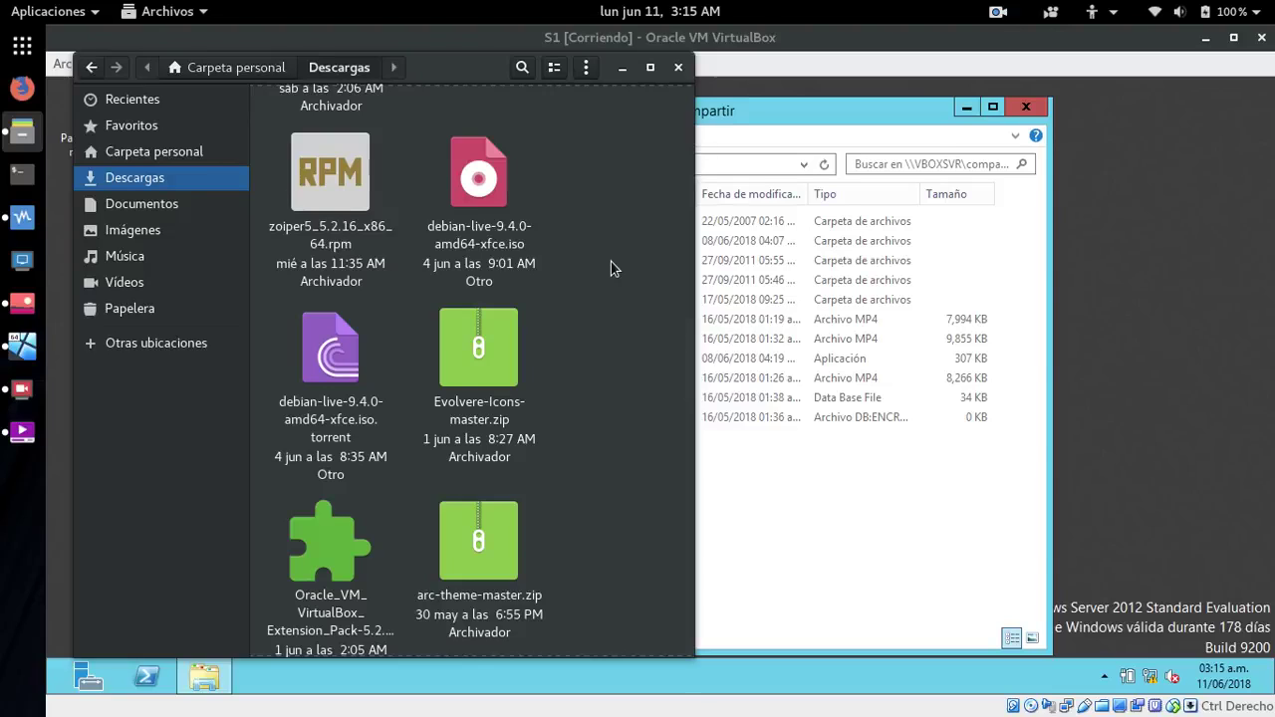
pyautogui.scroll(2, 611, 268)
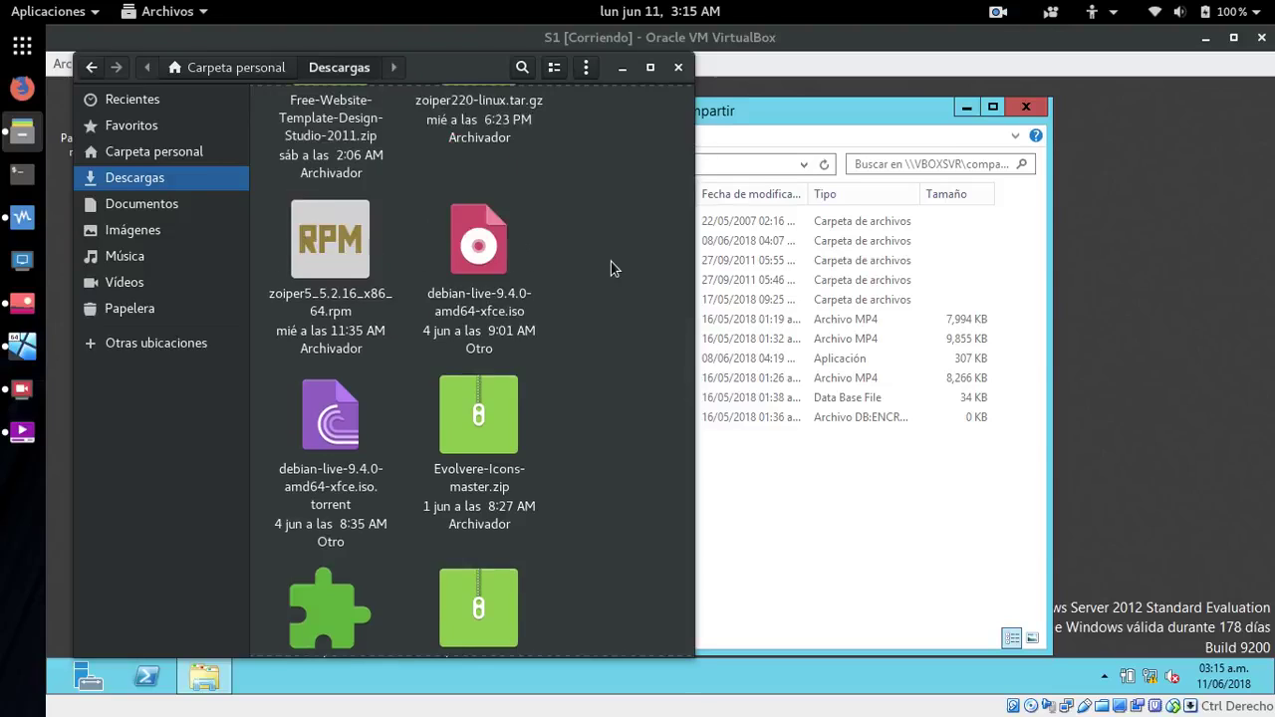
pyautogui.scroll(-5, 618, 248)
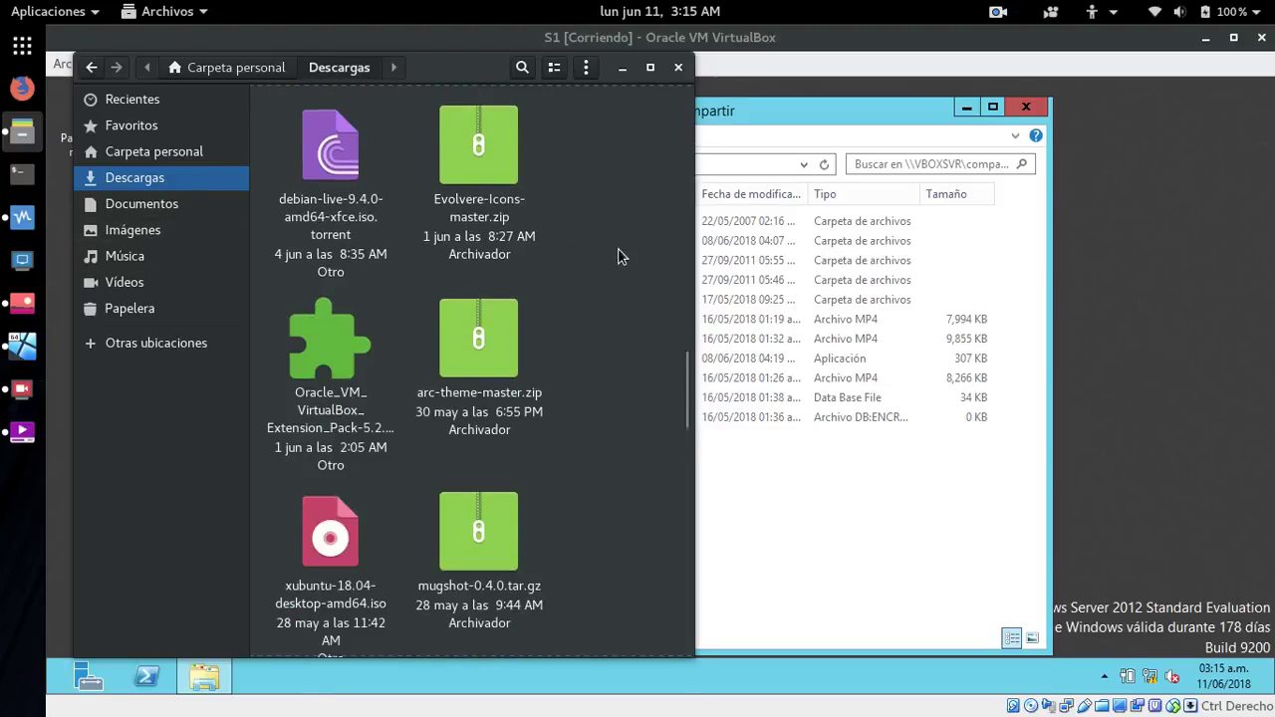
pyautogui.scroll(-2, 618, 256)
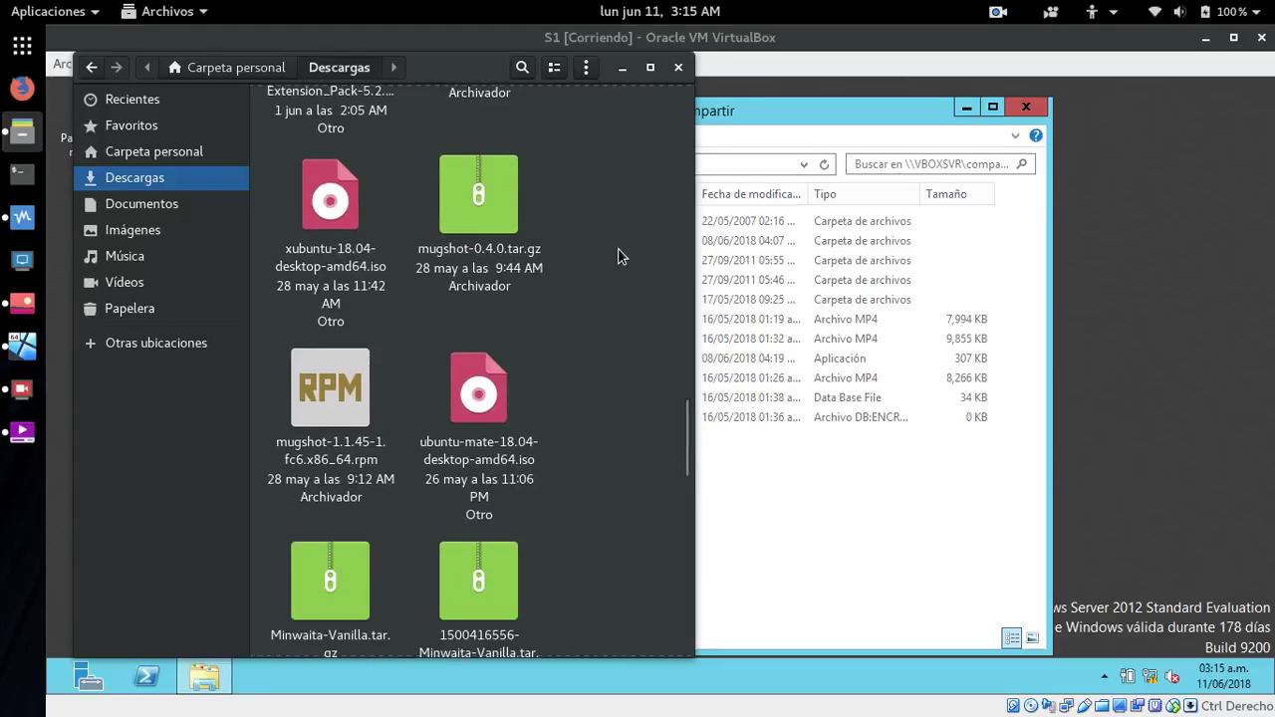
pyautogui.scroll(3, 618, 256)
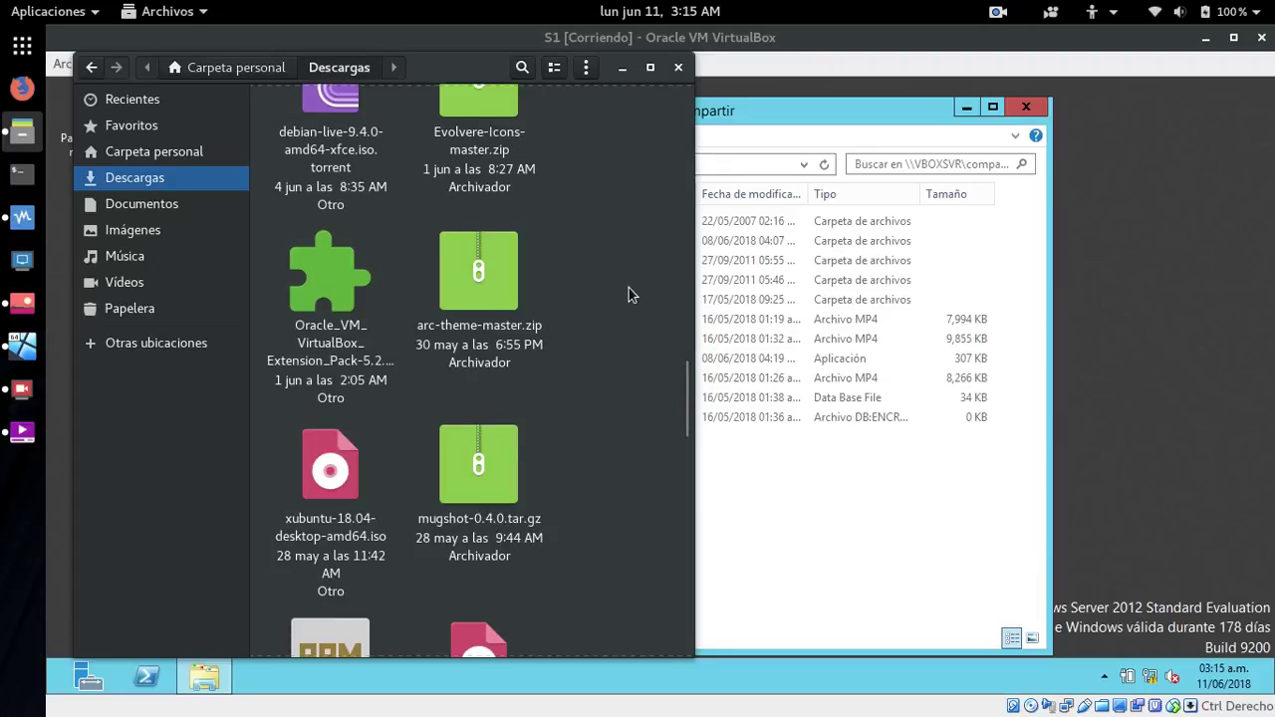
pyautogui.click(134, 229)
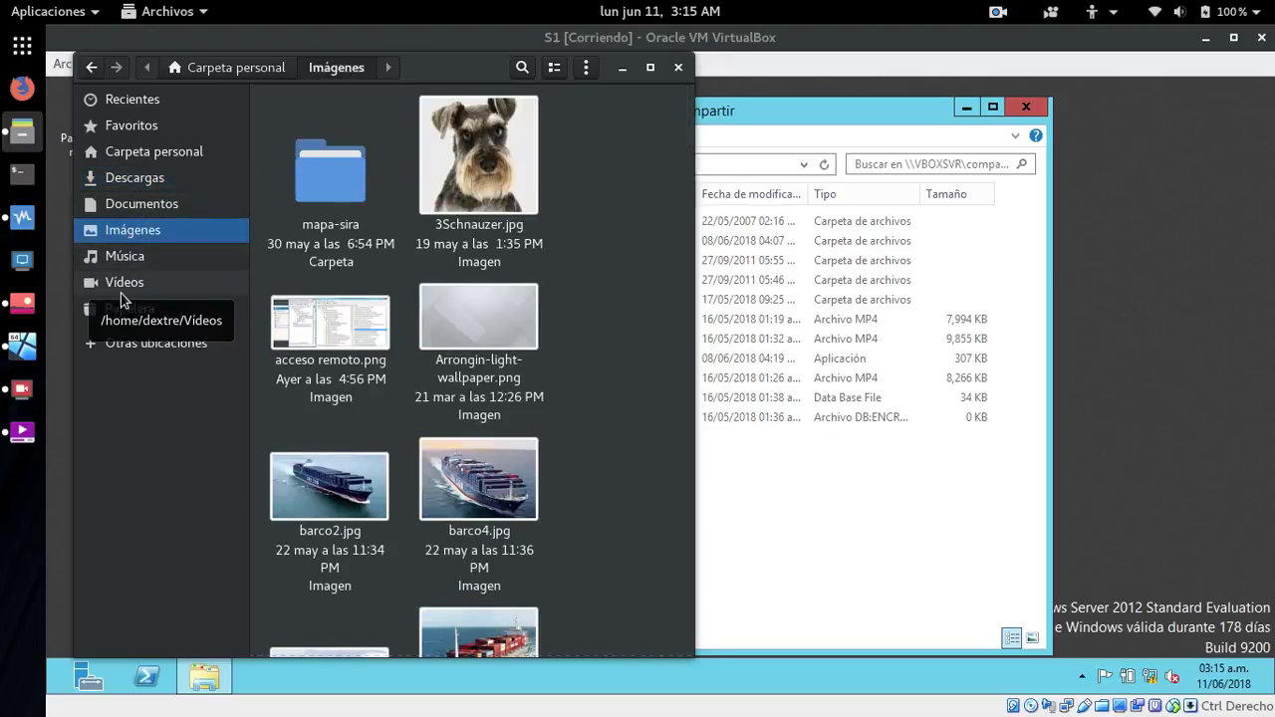
pyautogui.click(122, 287)
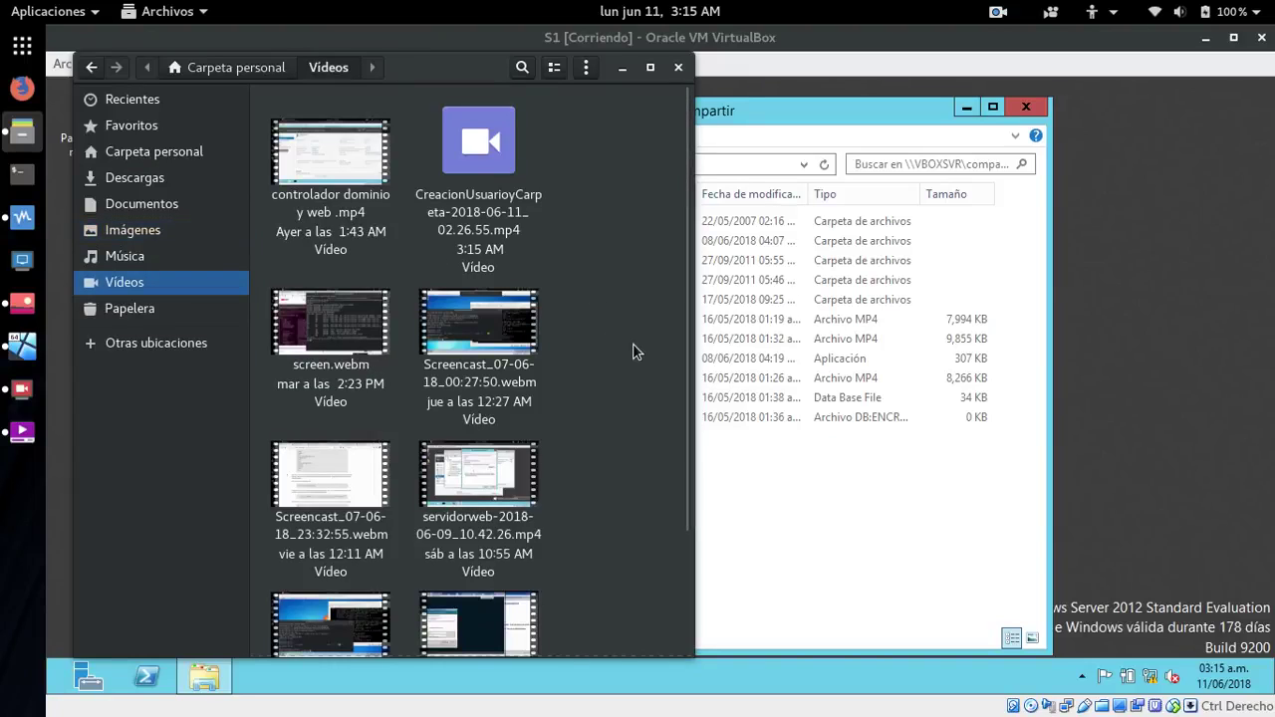
pyautogui.scroll(-1, 635, 349)
# - Paste a copy of Screencast_07-06-18_00:27:50.webm into the home compartir folder, then close the guest's Explorer window
pyautogui.rightClick(480, 256)
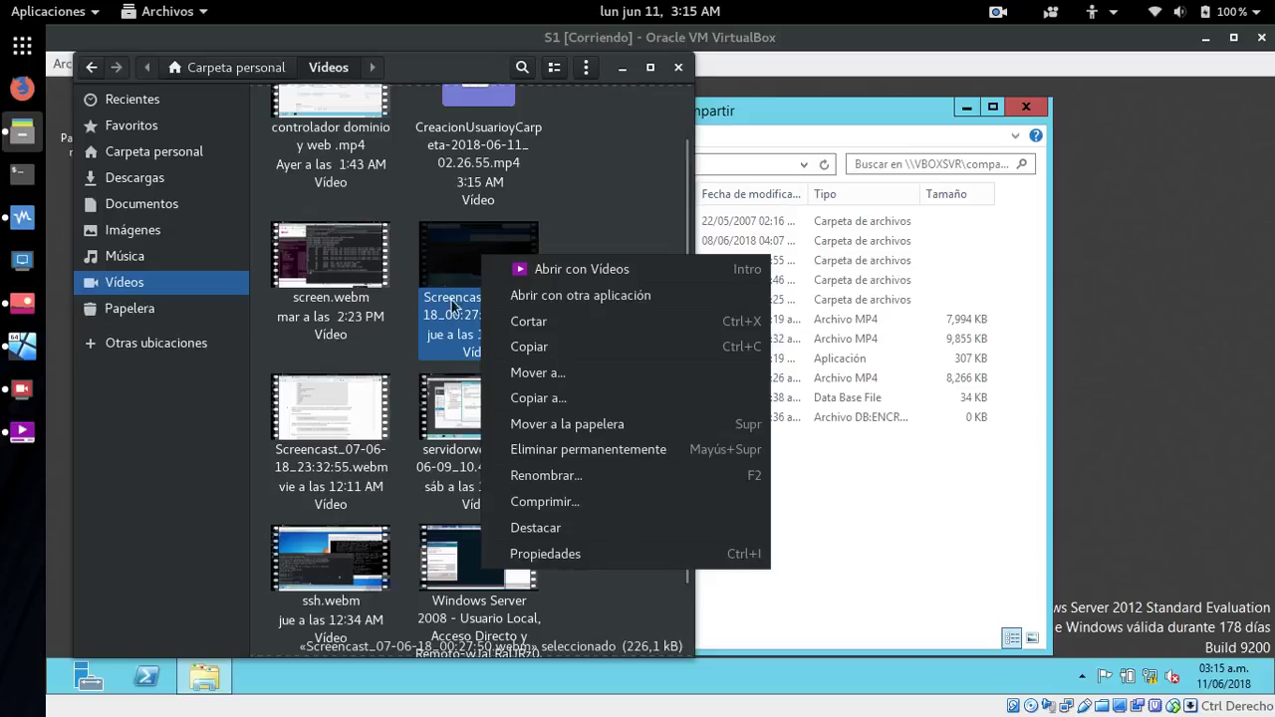
pyautogui.click(543, 347)
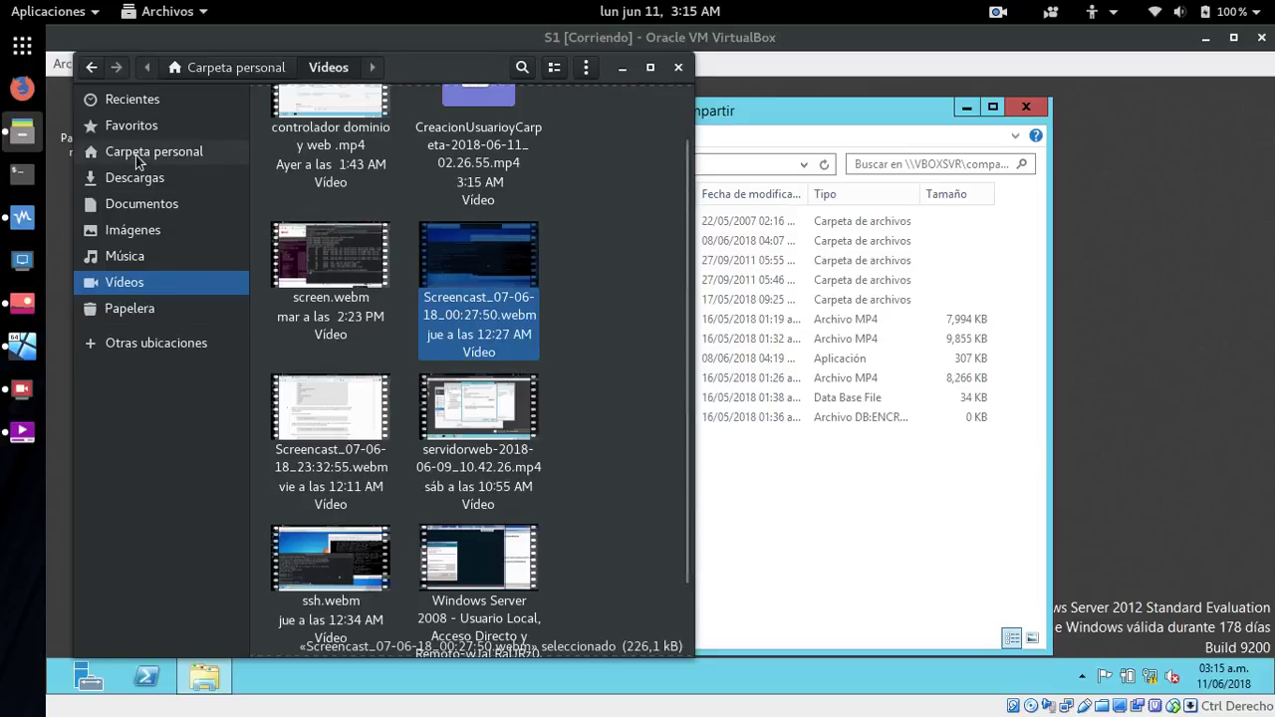
pyautogui.click(139, 152)
pyautogui.scroll(3, 536, 270)
pyautogui.scroll(2, 535, 270)
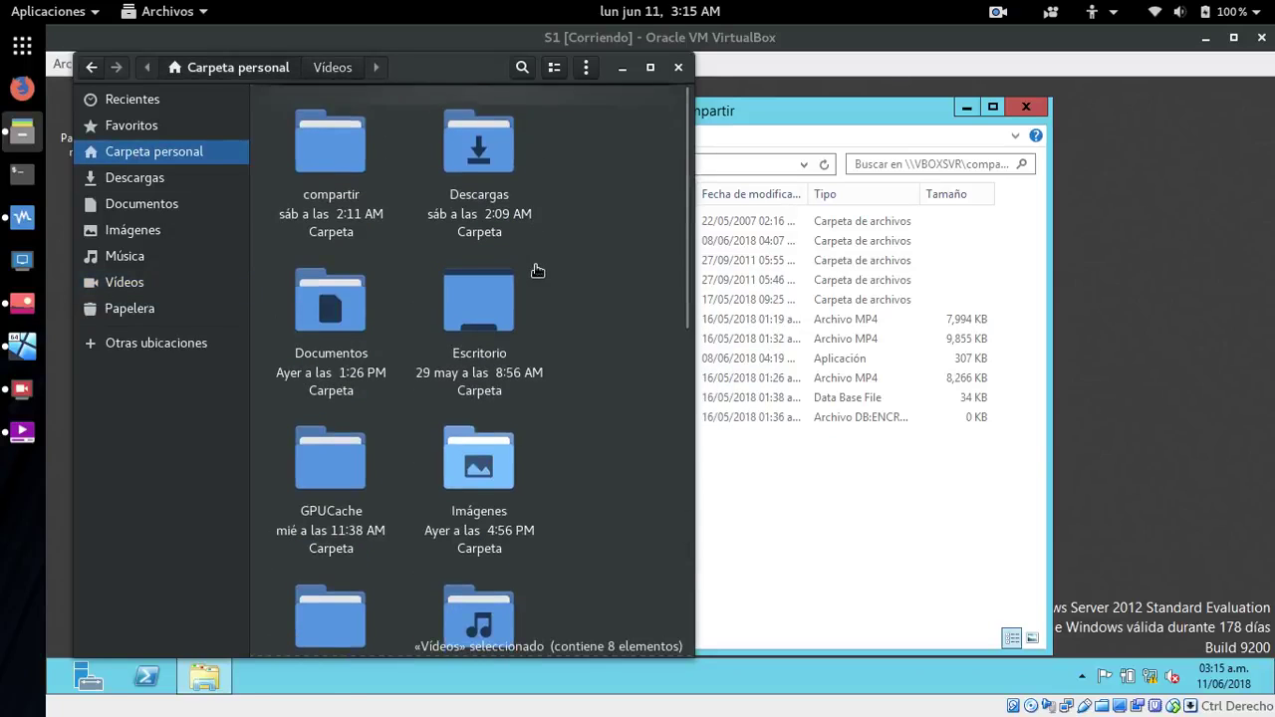
pyautogui.doubleClick(331, 159)
pyautogui.rightClick(586, 235)
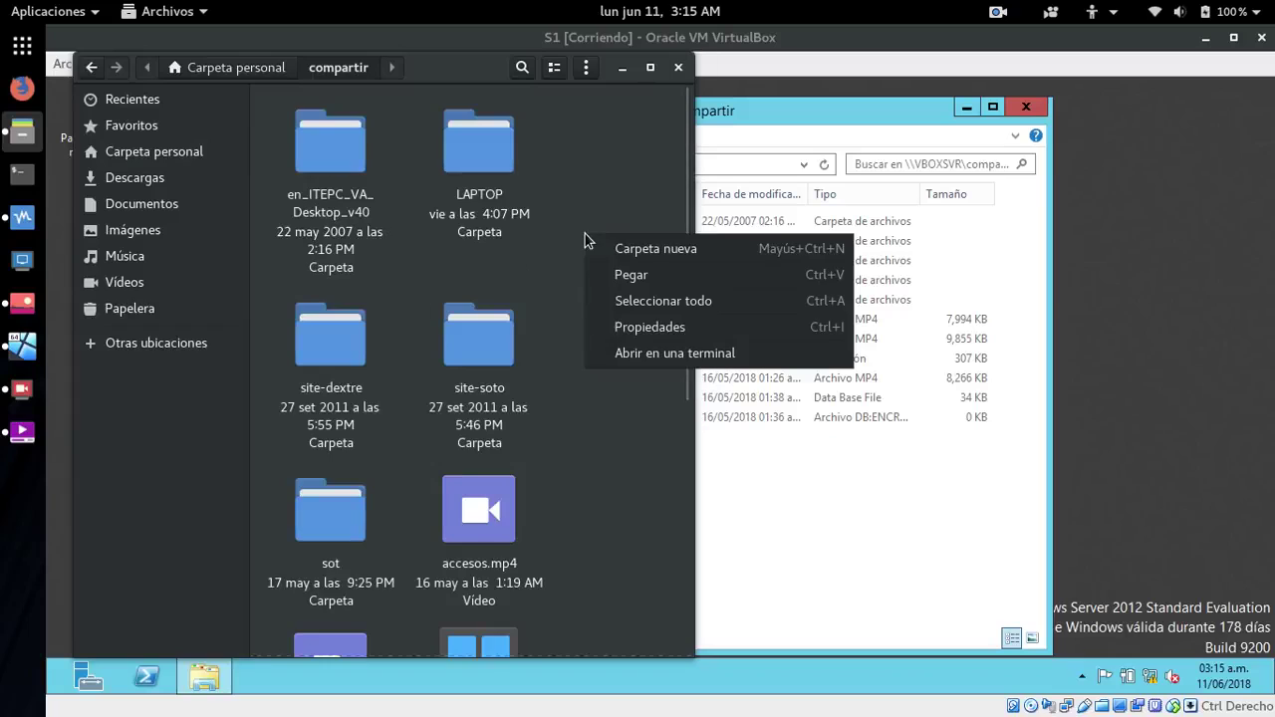
pyautogui.click(621, 271)
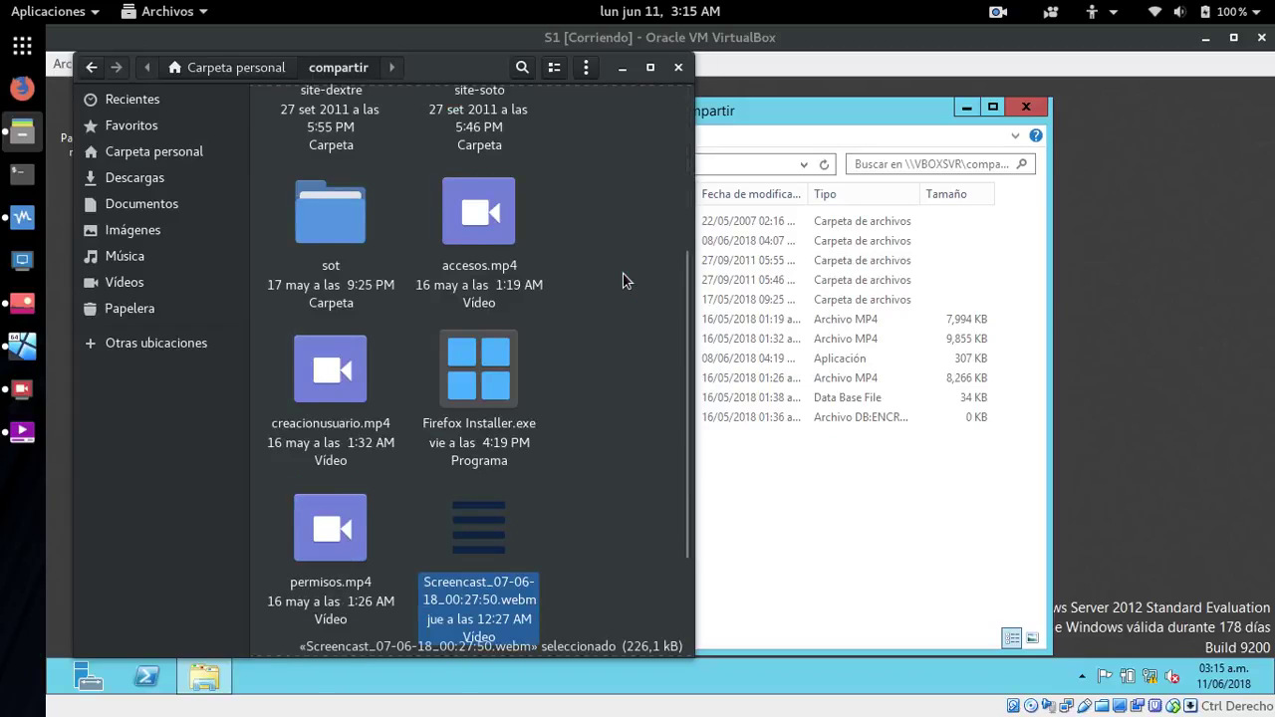
pyautogui.scroll(-3, 623, 281)
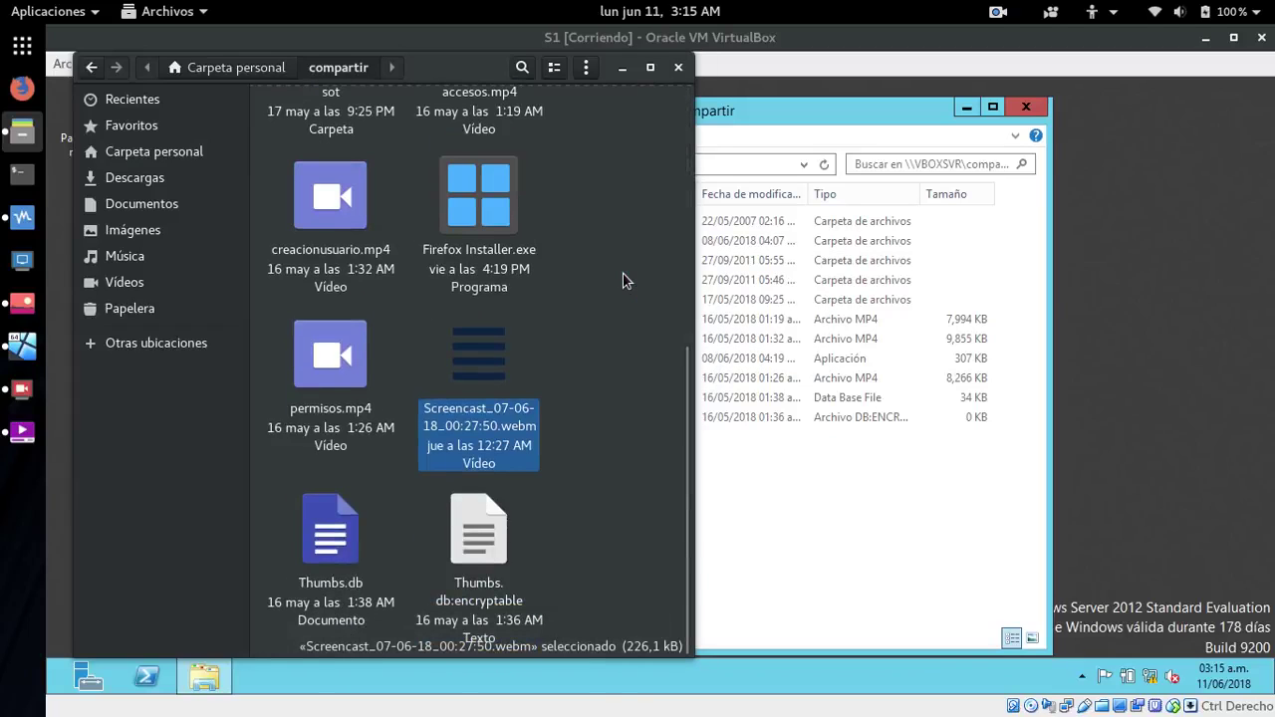
pyautogui.click(749, 119)
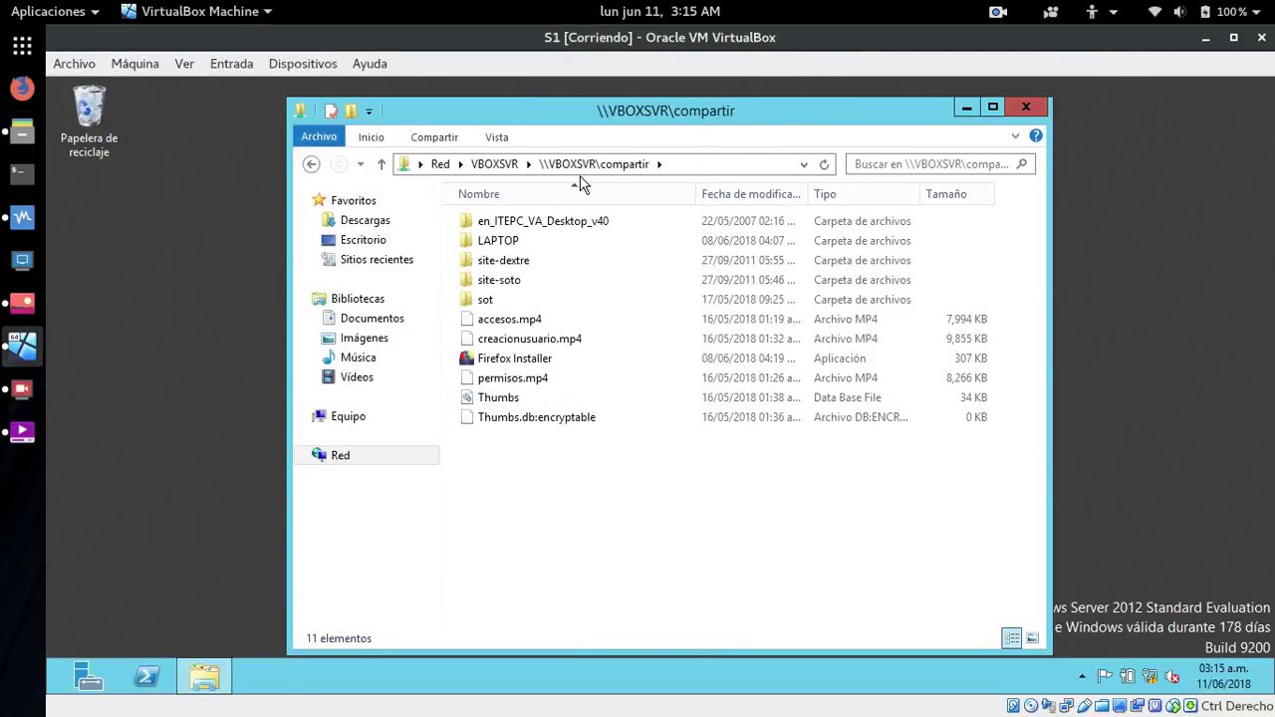
pyautogui.click(1025, 107)
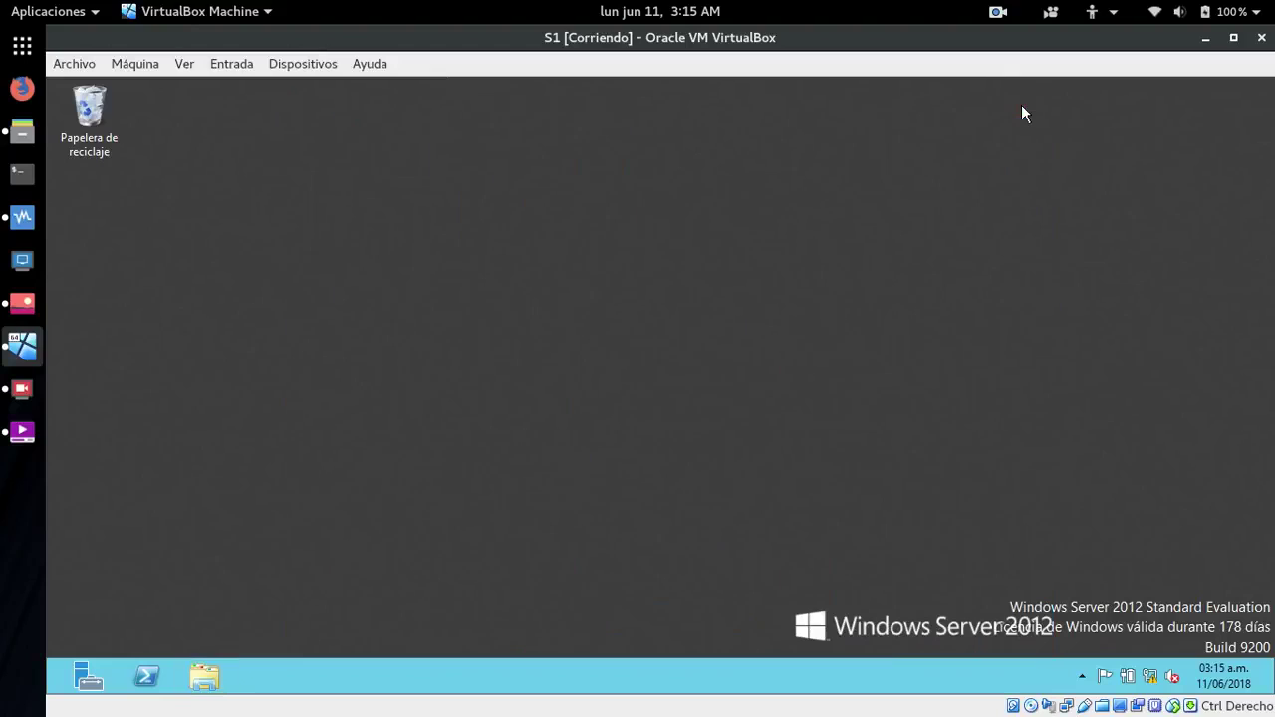
# - Close the host file manager and open \\VBOXSVR\compartir in the guest's Explorer via Red > VBOXSVR
pyautogui.click(22, 131)
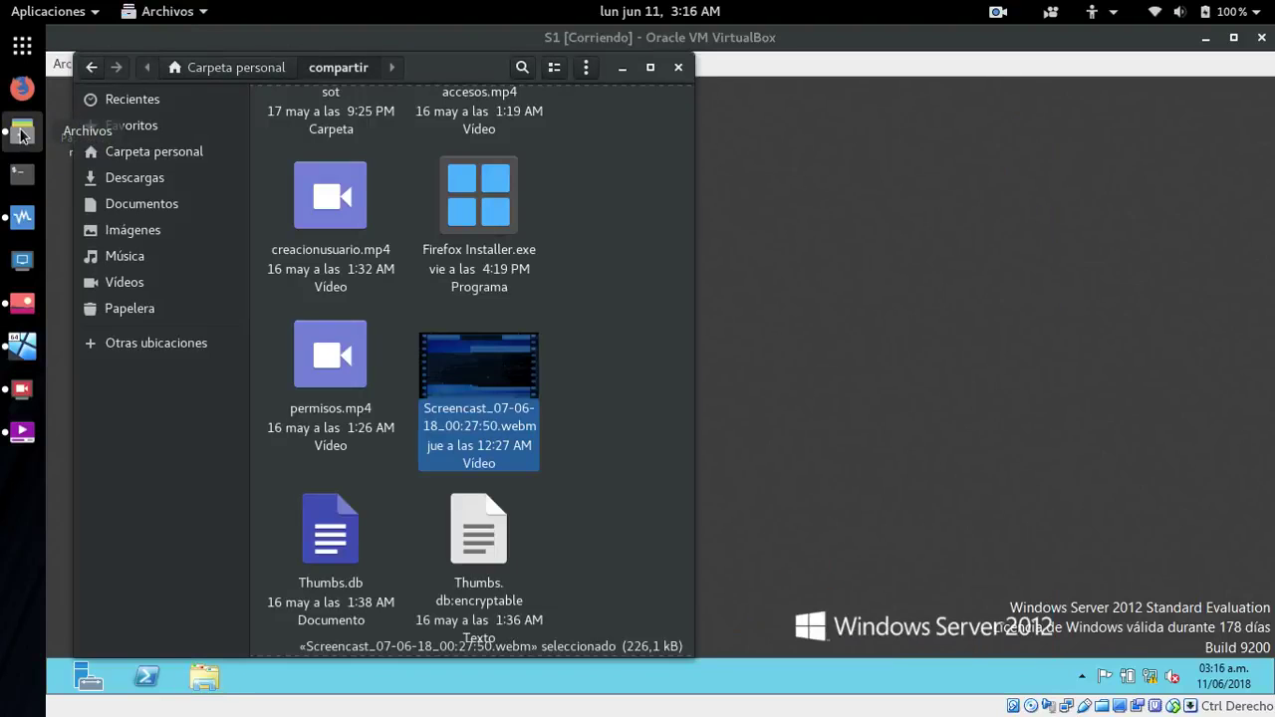
pyautogui.click(628, 326)
pyautogui.click(678, 68)
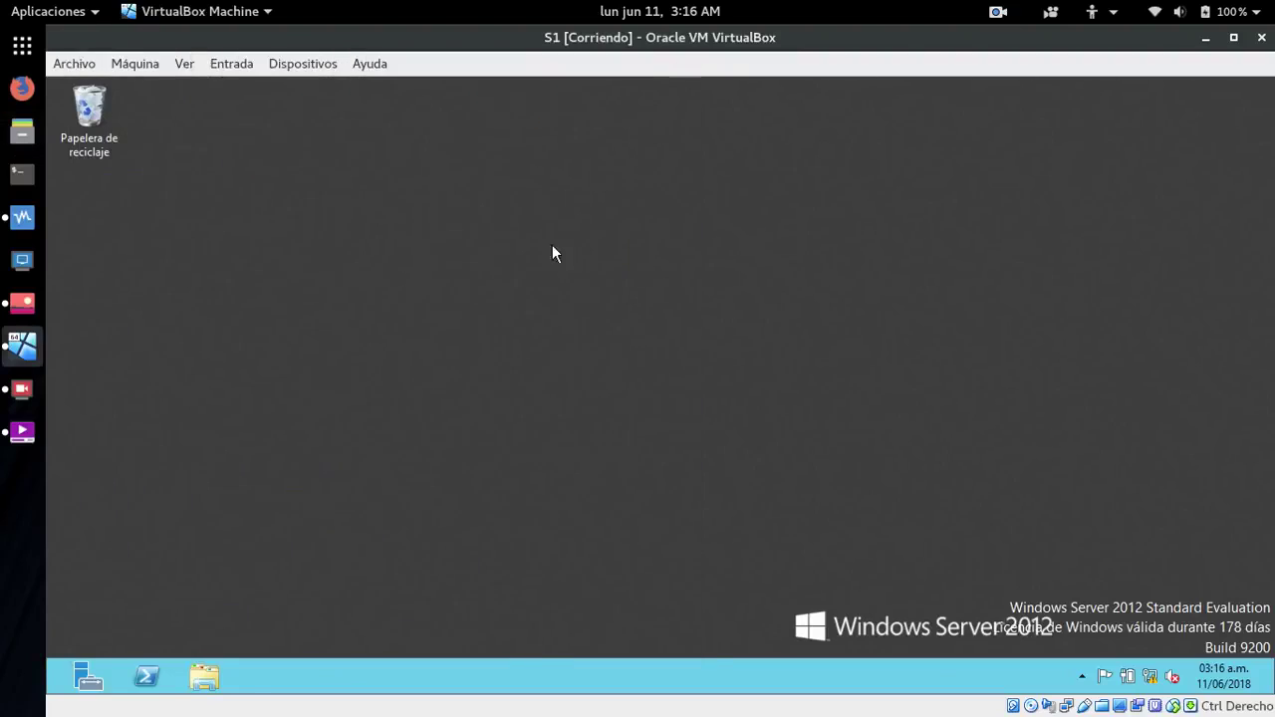
pyautogui.click(205, 679)
pyautogui.click(323, 454)
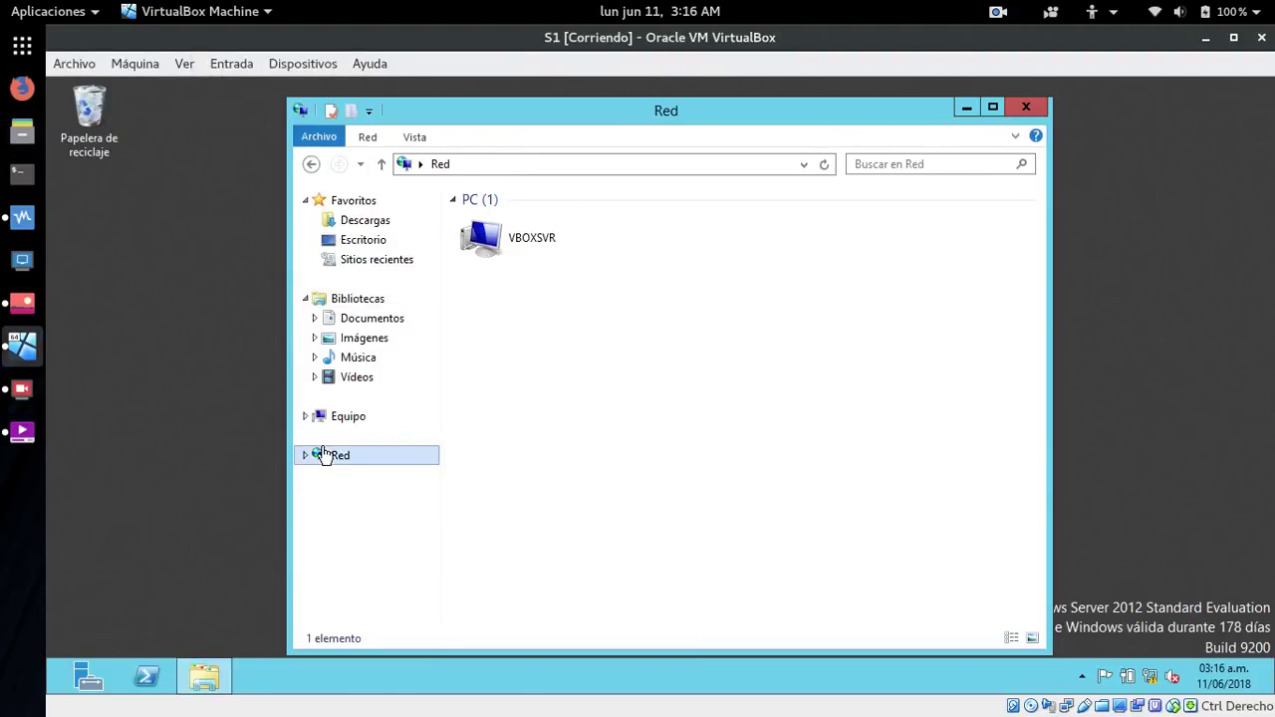
pyautogui.doubleClick(512, 250)
pyautogui.doubleClick(517, 237)
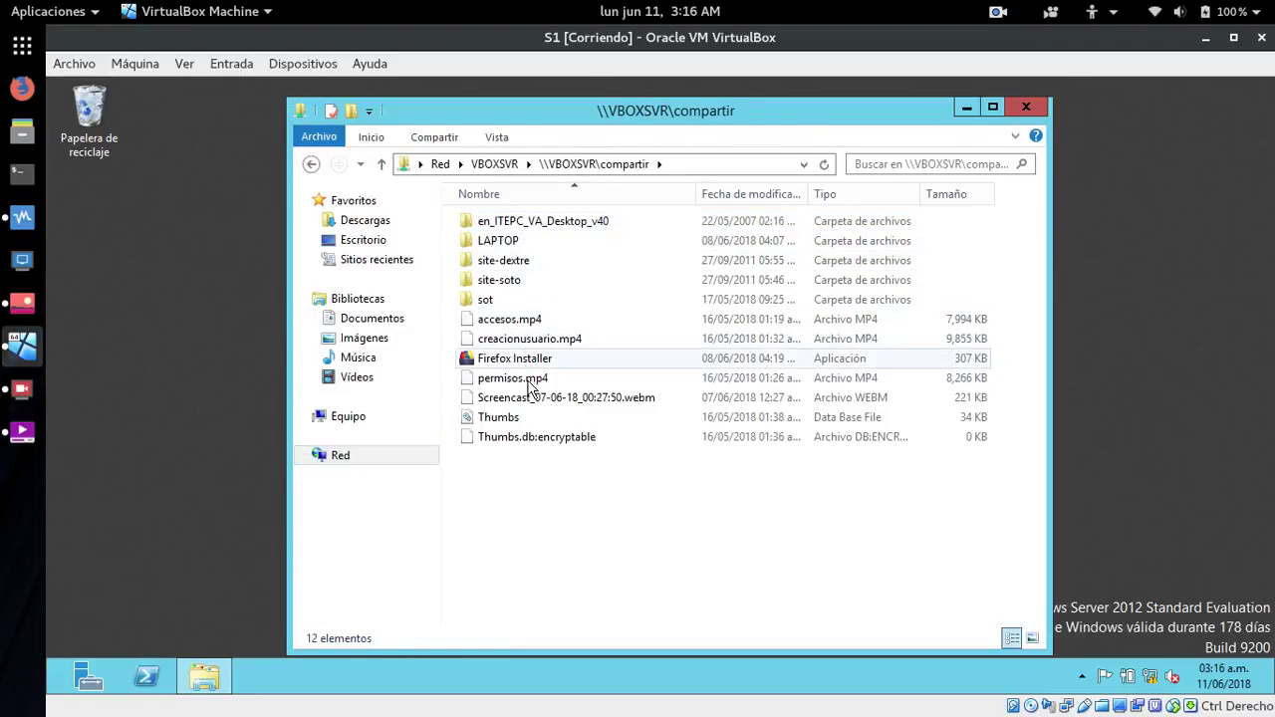
# - Cut Screencast_07-06-18_00:27:50.webm, then browse to Equipo
pyautogui.click(553, 403)
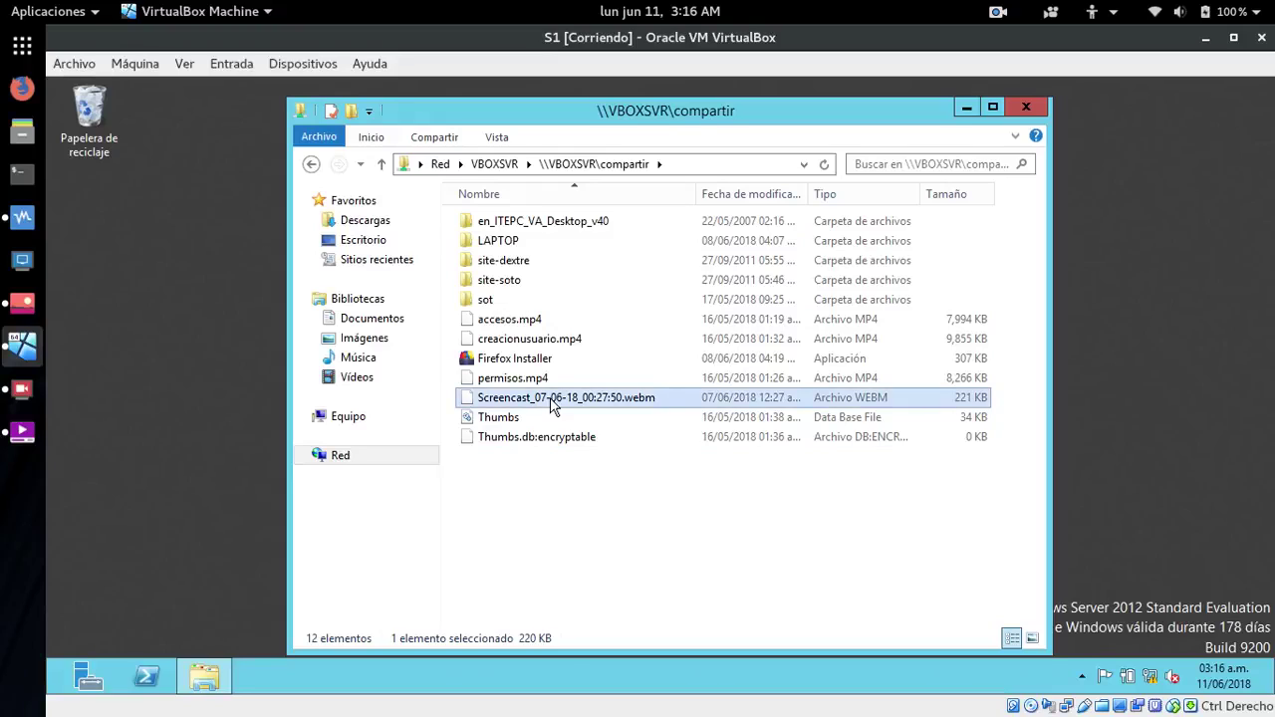
pyautogui.rightClick(553, 403)
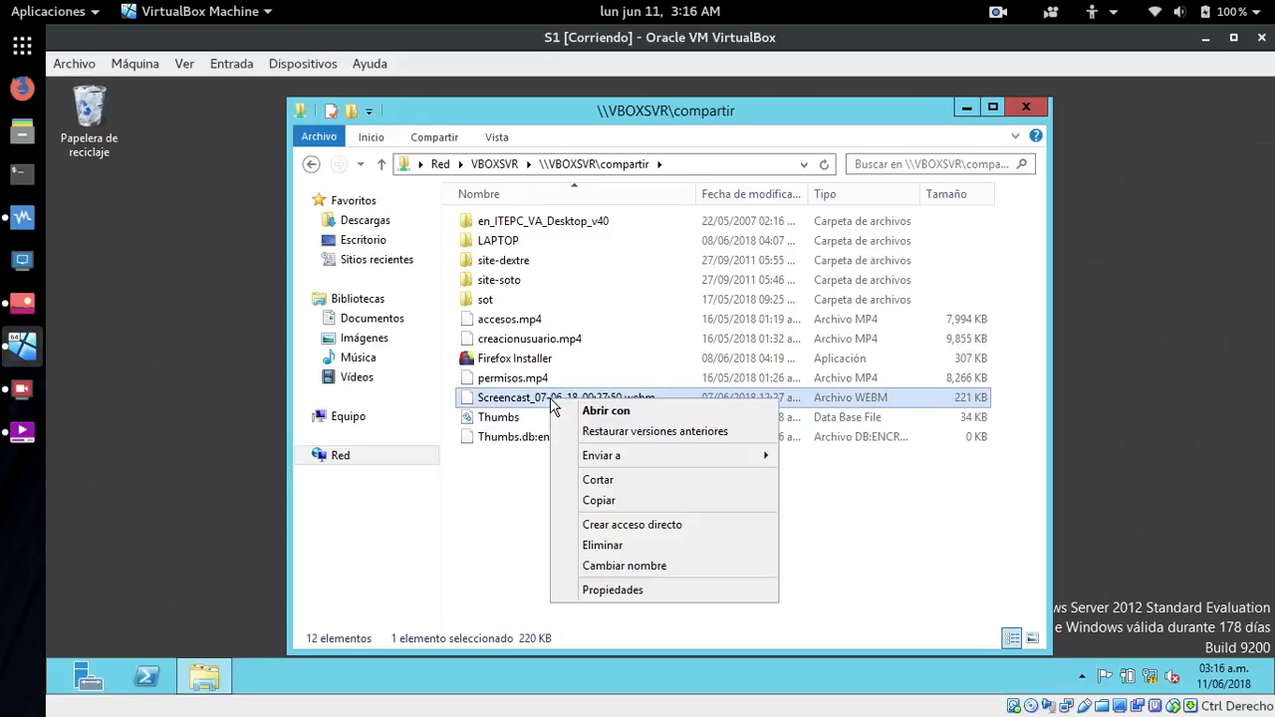
pyautogui.click(597, 480)
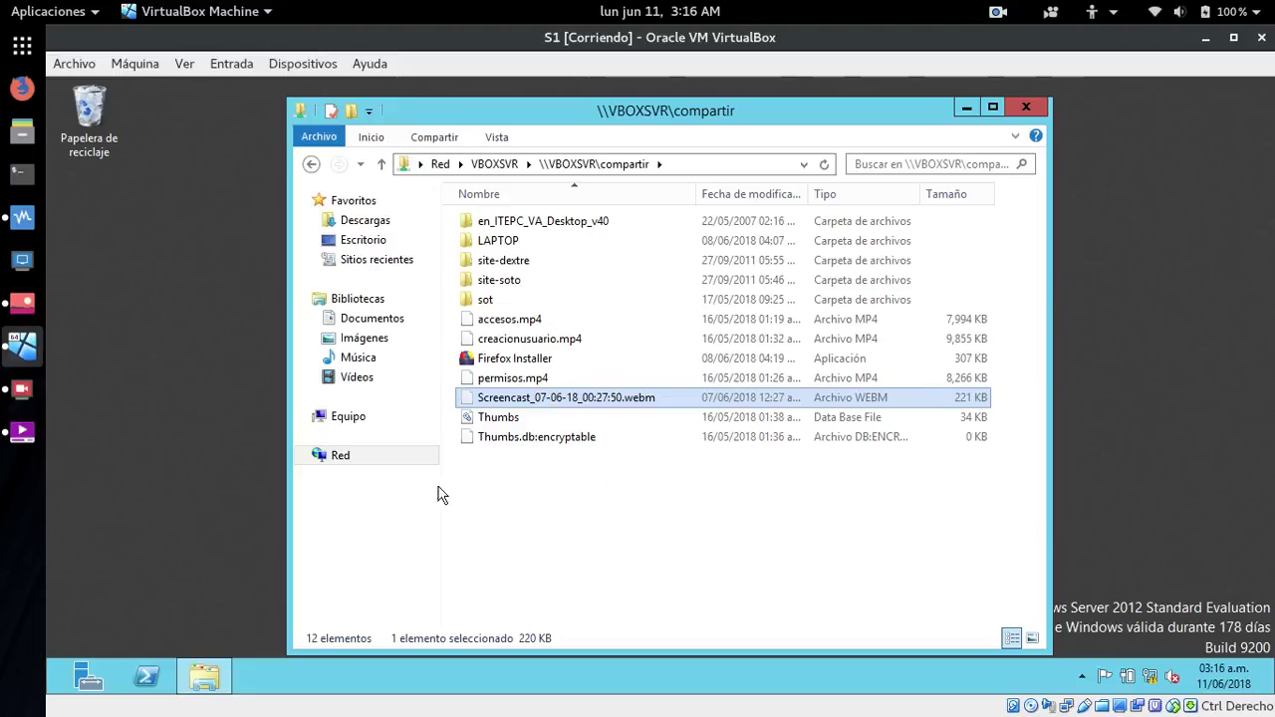
pyautogui.click(351, 417)
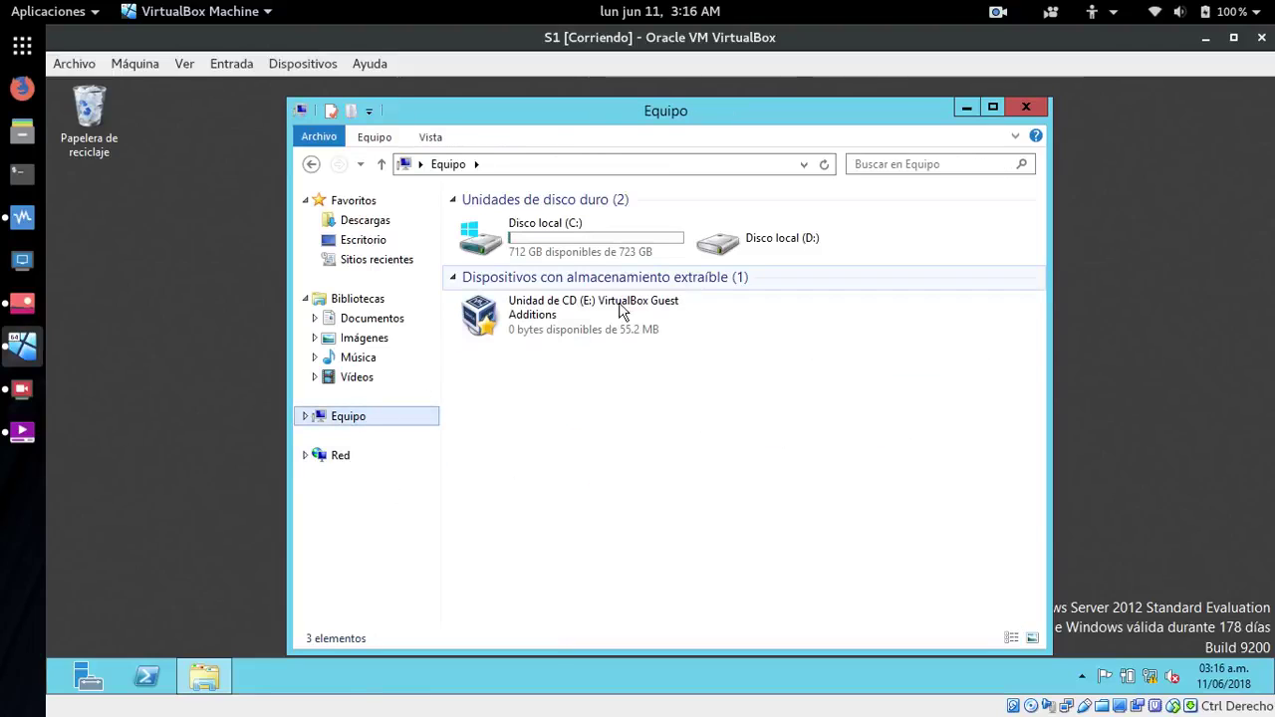
# - Open the RaulCarpeta share on \\172.29.102.2 through the Ejecutar dialog
pyautogui.click(366, 242)
pyautogui.click(206, 503)
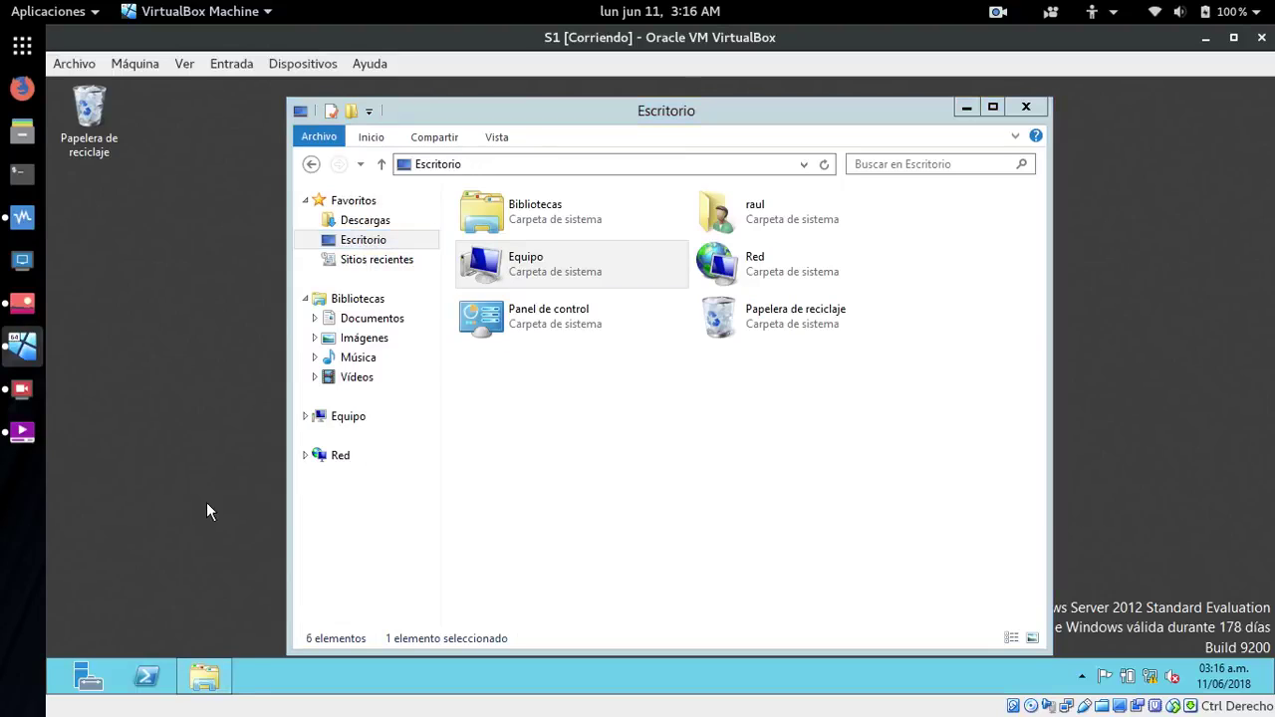
pyautogui.press('super')
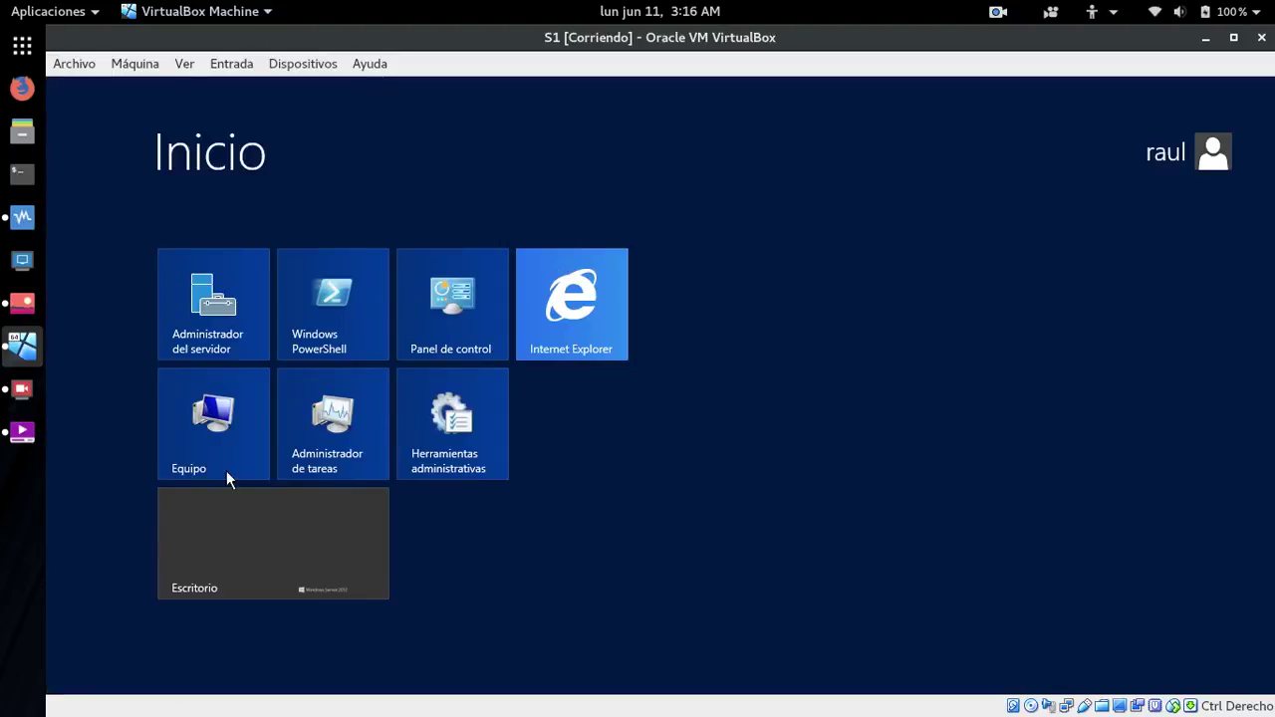
pyautogui.write('ej')
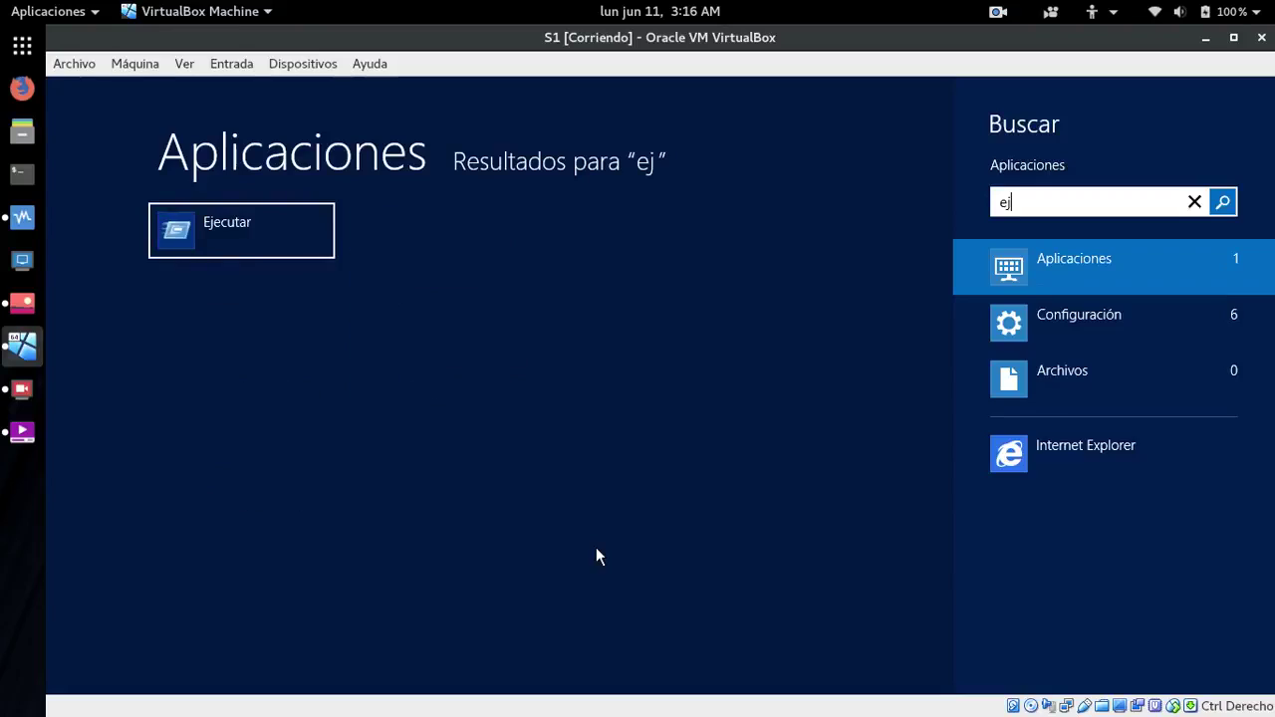
pyautogui.click(286, 259)
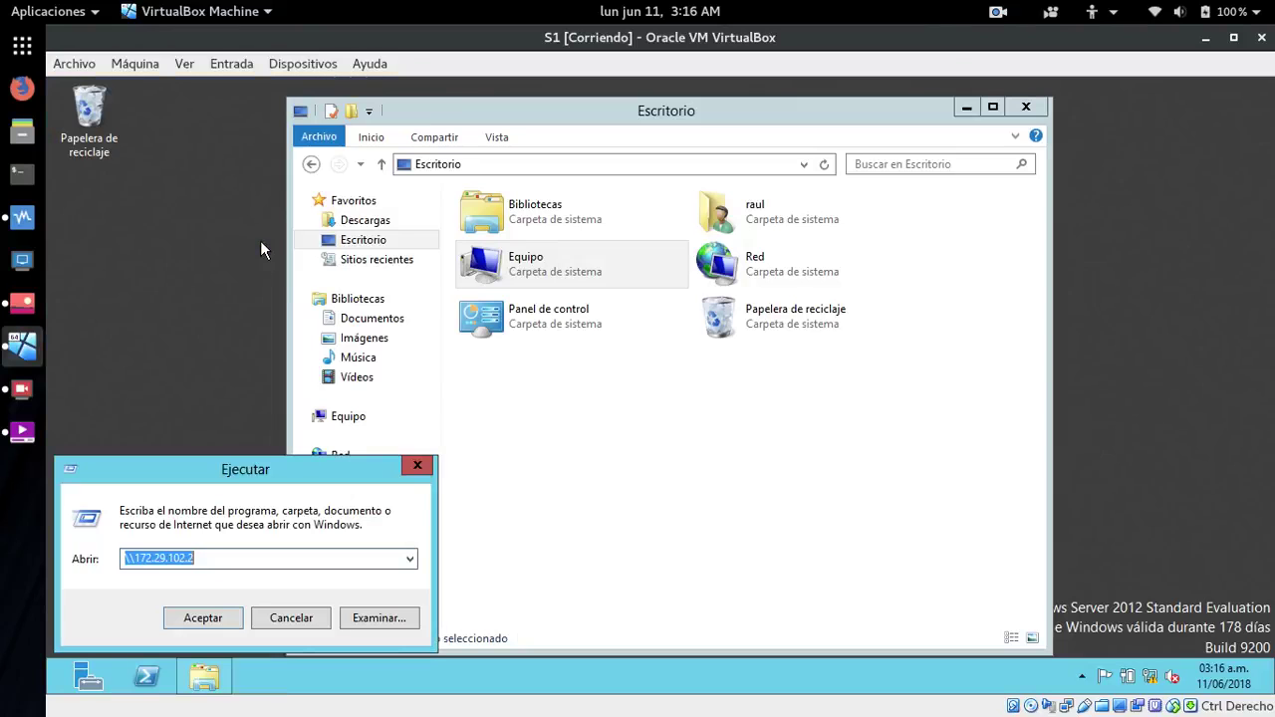
pyautogui.click(202, 617)
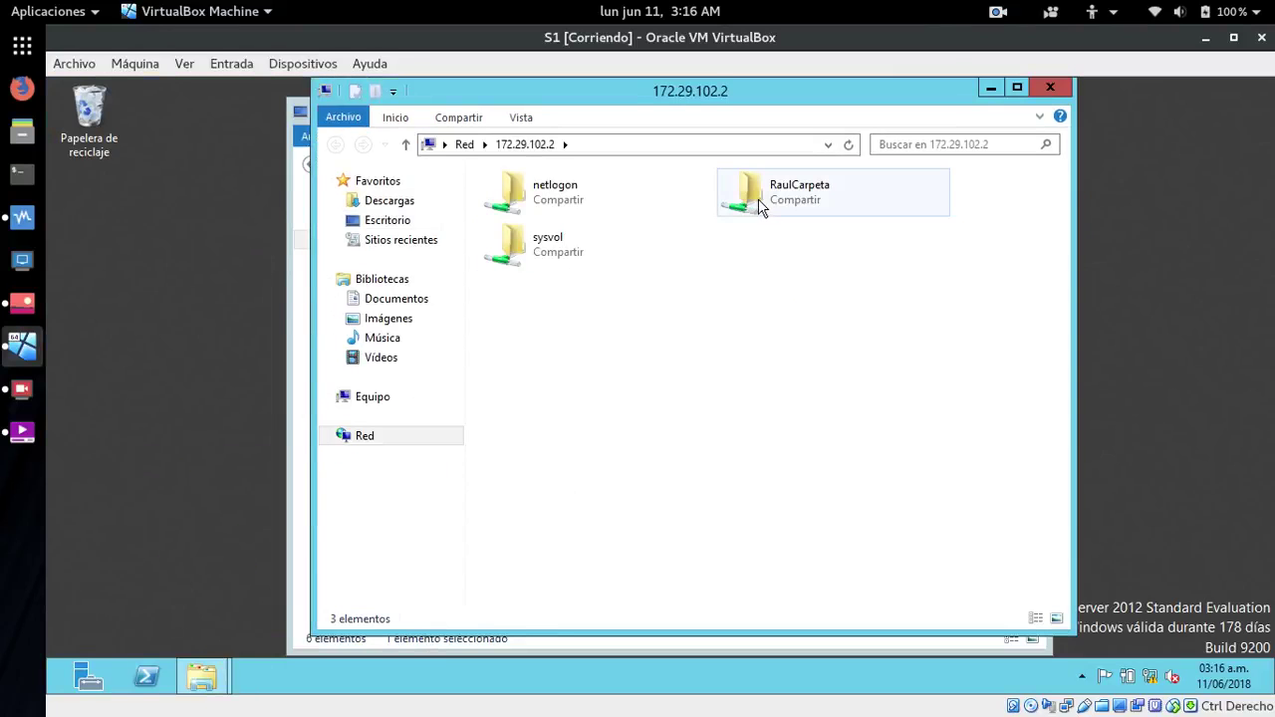
pyautogui.doubleClick(760, 204)
# - Paste the cut video into RaulCarpeta, skip the invalid-name error, and refresh the share
pyautogui.rightClick(632, 370)
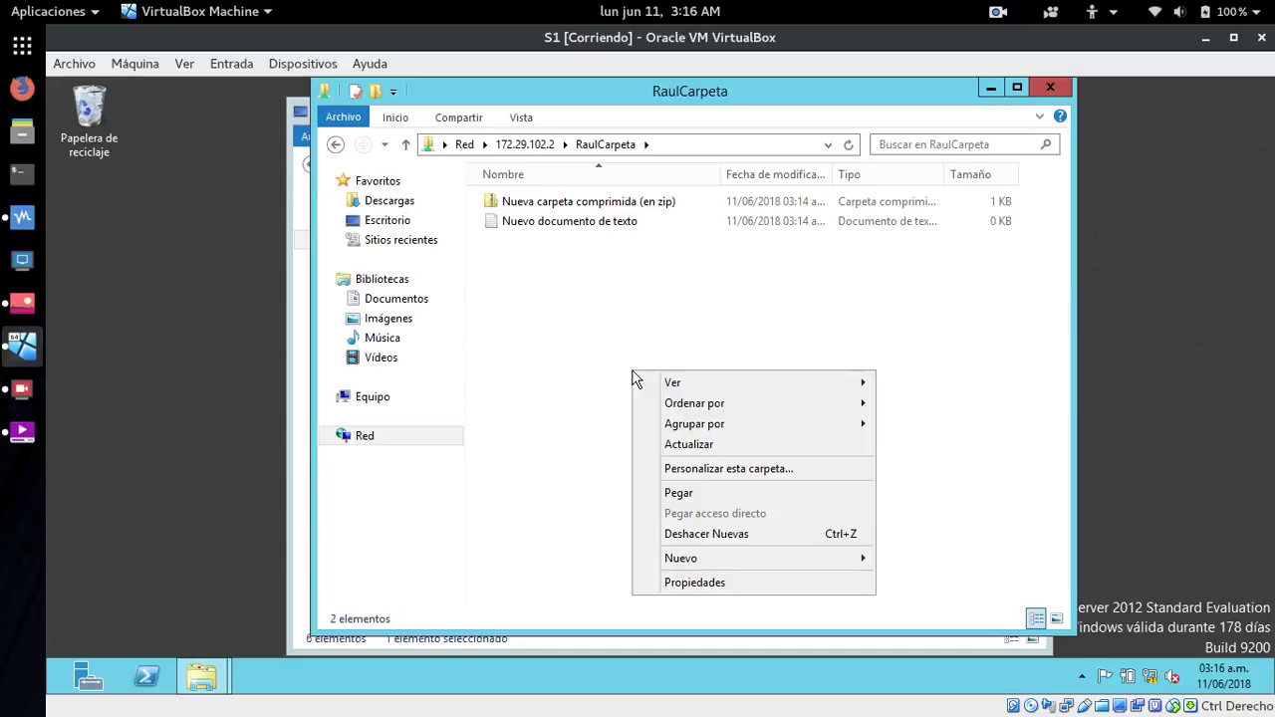
pyautogui.click(681, 492)
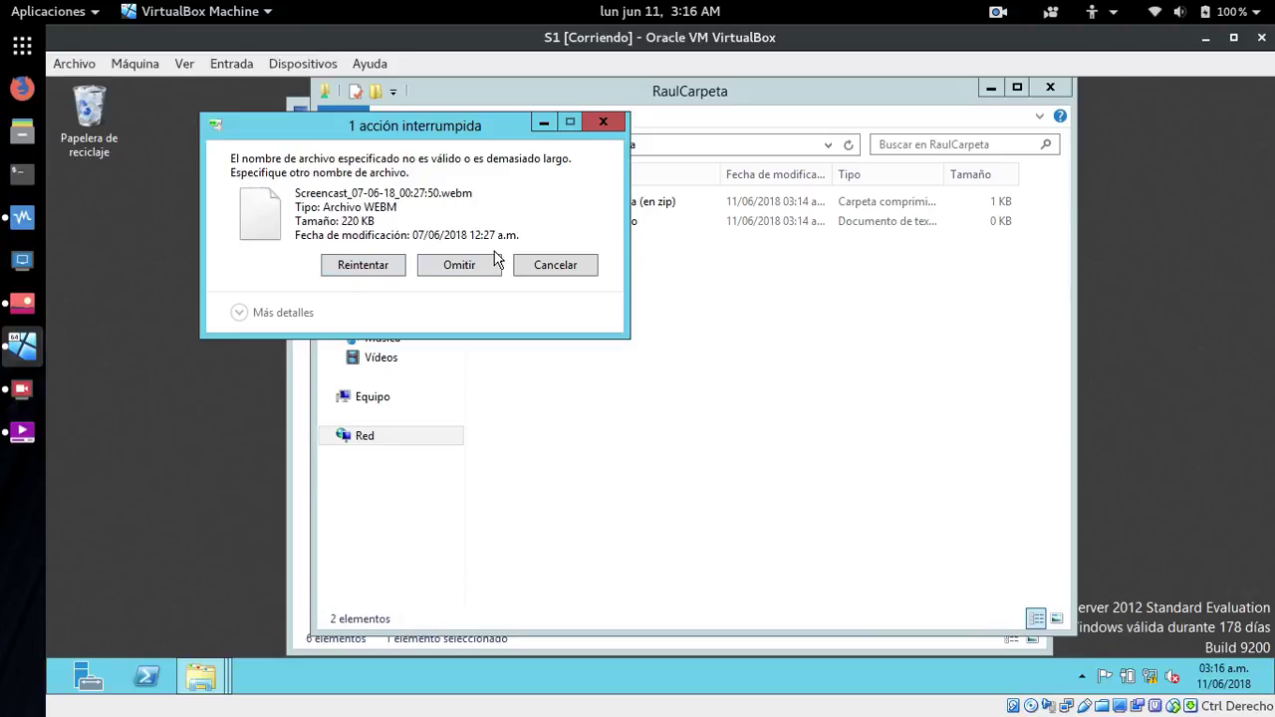
pyautogui.click(460, 267)
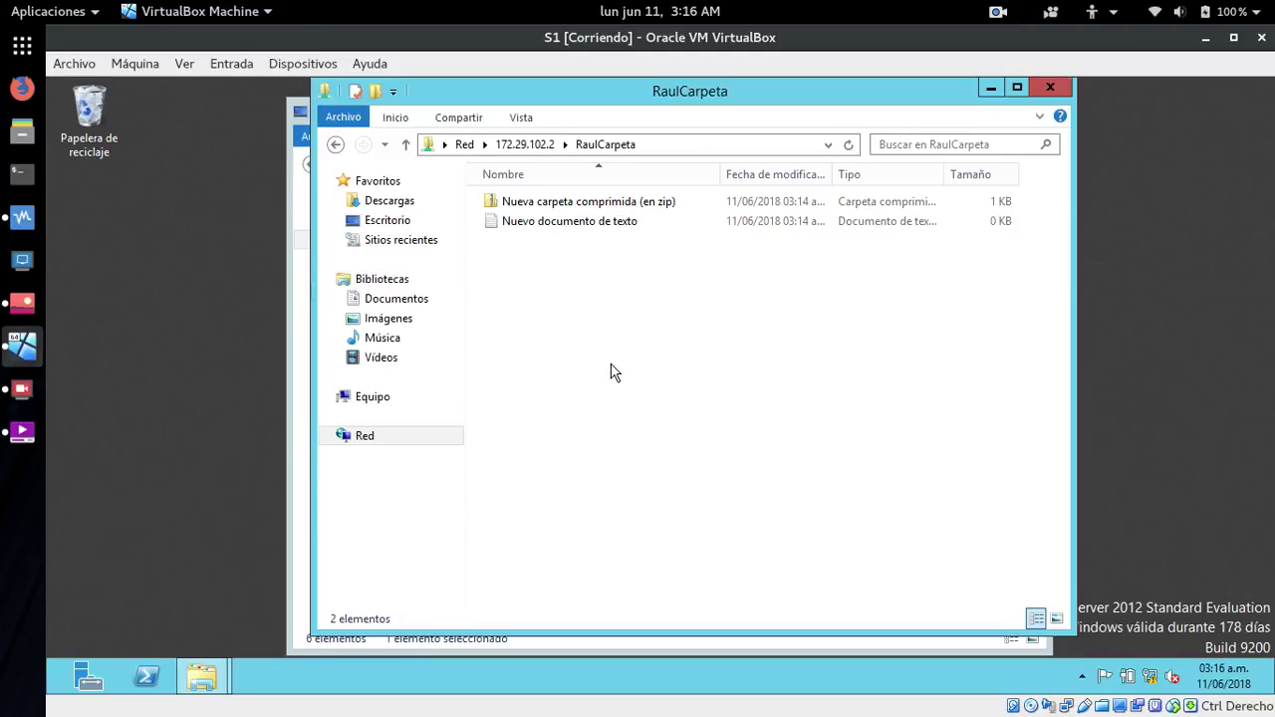
pyautogui.click(847, 147)
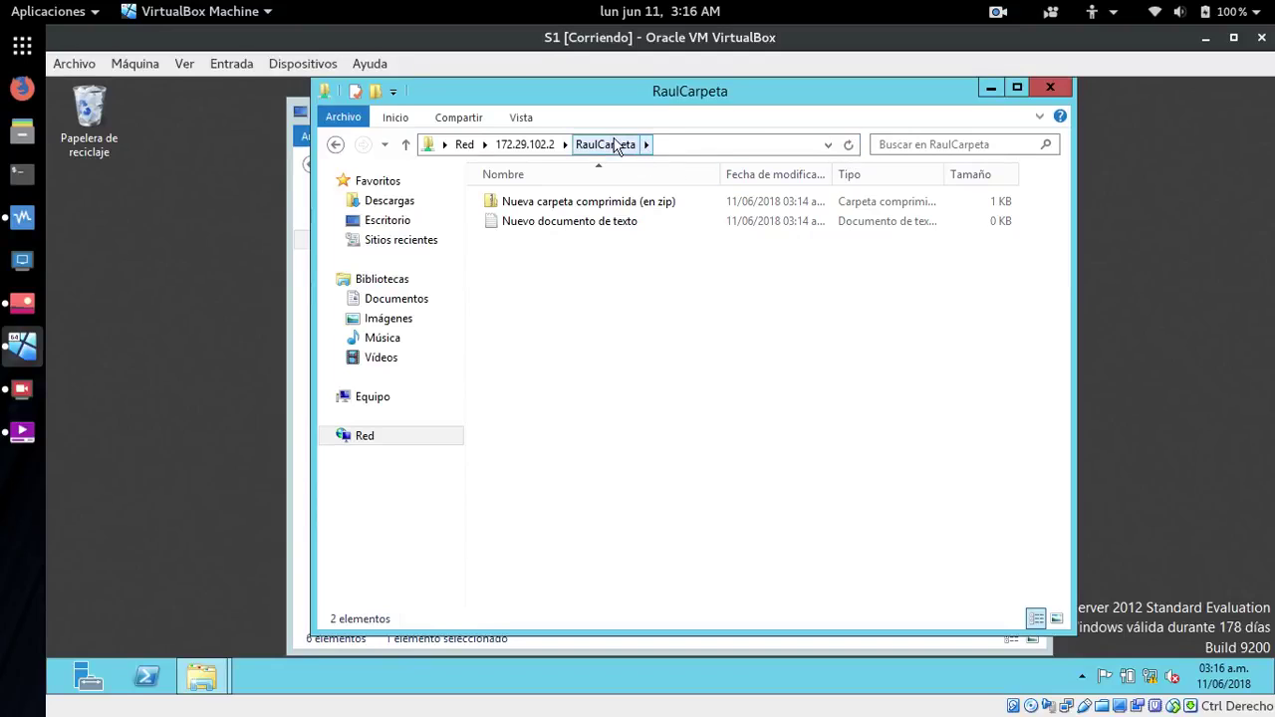
pyautogui.click(519, 145)
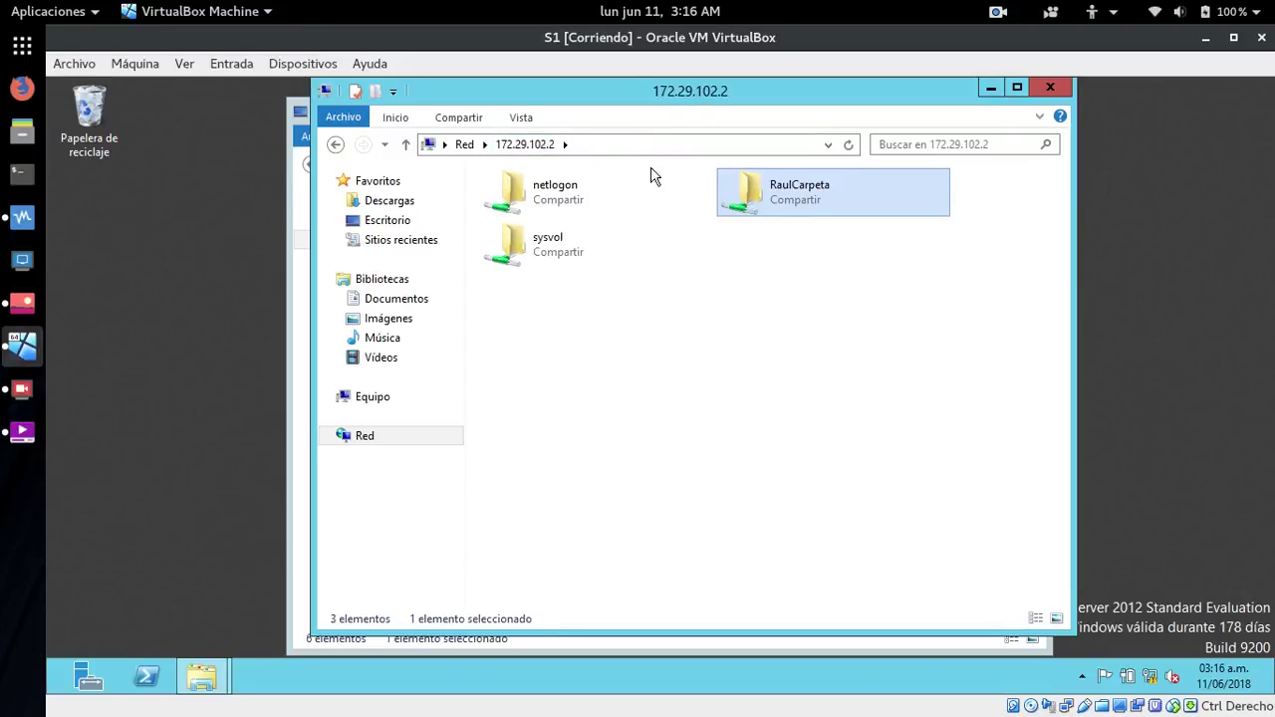
pyautogui.doubleClick(769, 195)
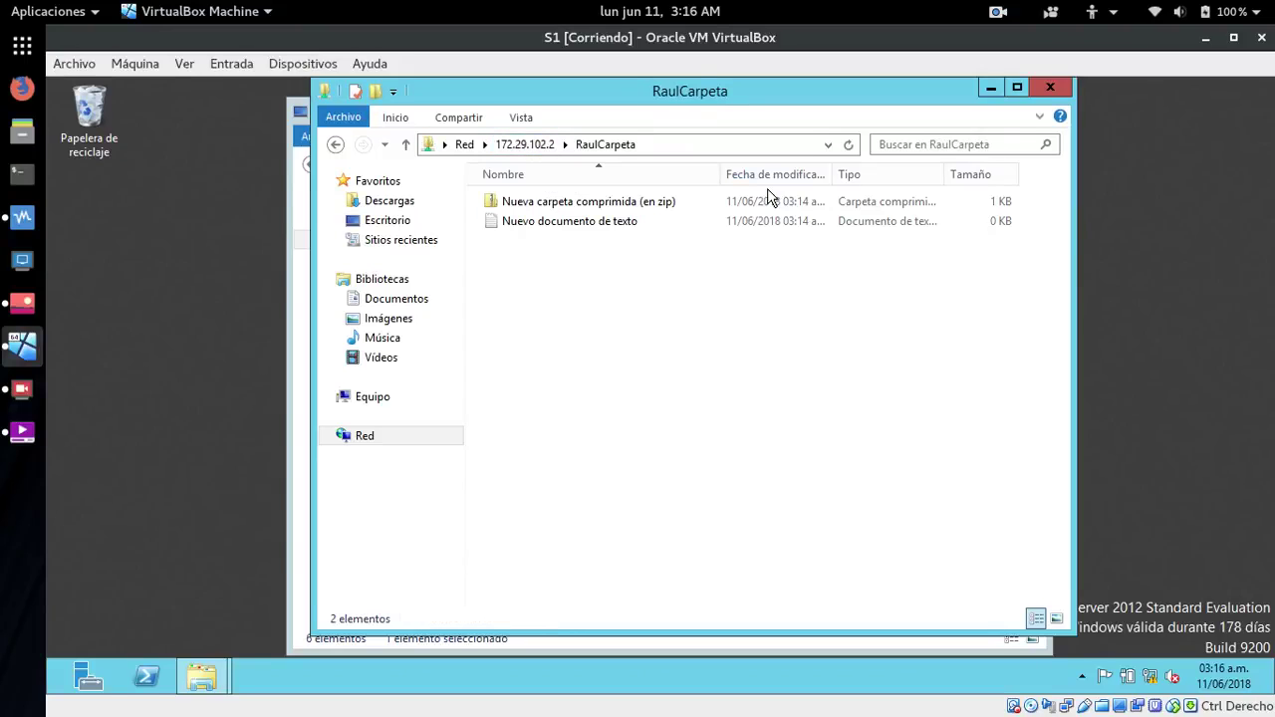
# - Pass through Descargas, then open \\VBOXSVR\compartir via Red > VBOXSVR
pyautogui.rightClick(570, 309)
pyautogui.click(508, 378)
pyautogui.click(380, 443)
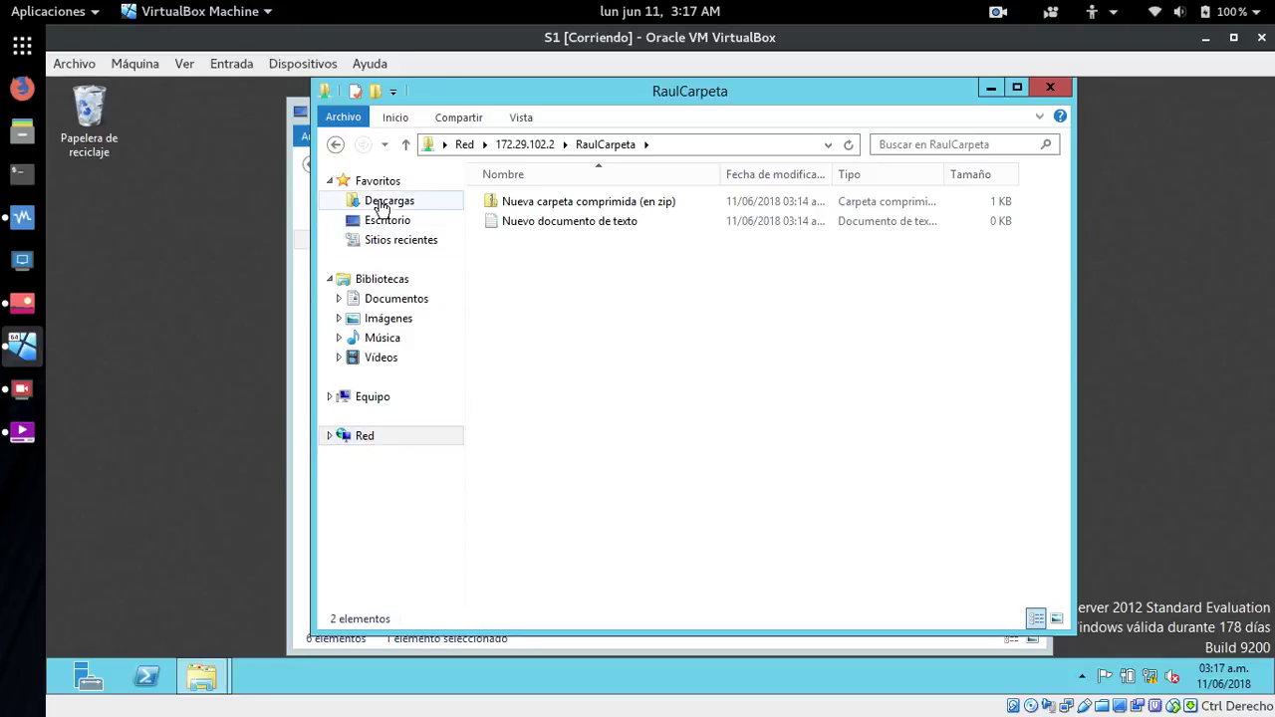
pyautogui.click(379, 203)
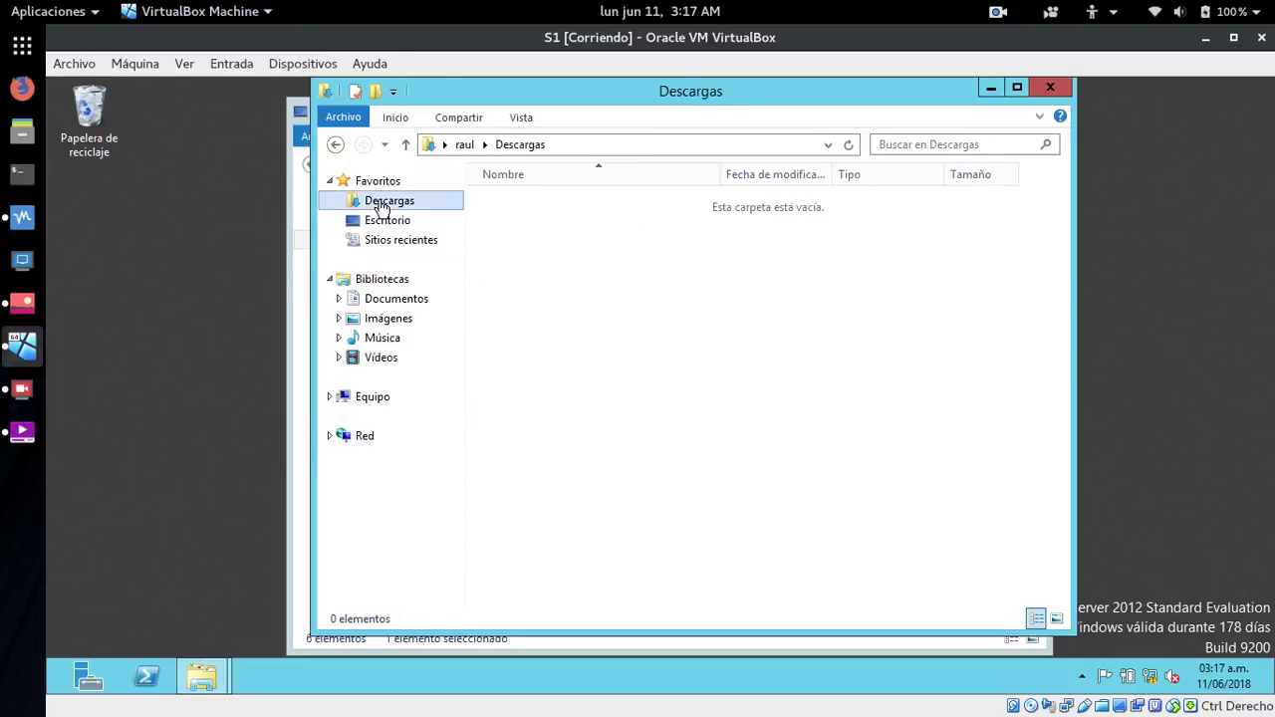
pyautogui.rightClick(642, 315)
pyautogui.click(592, 384)
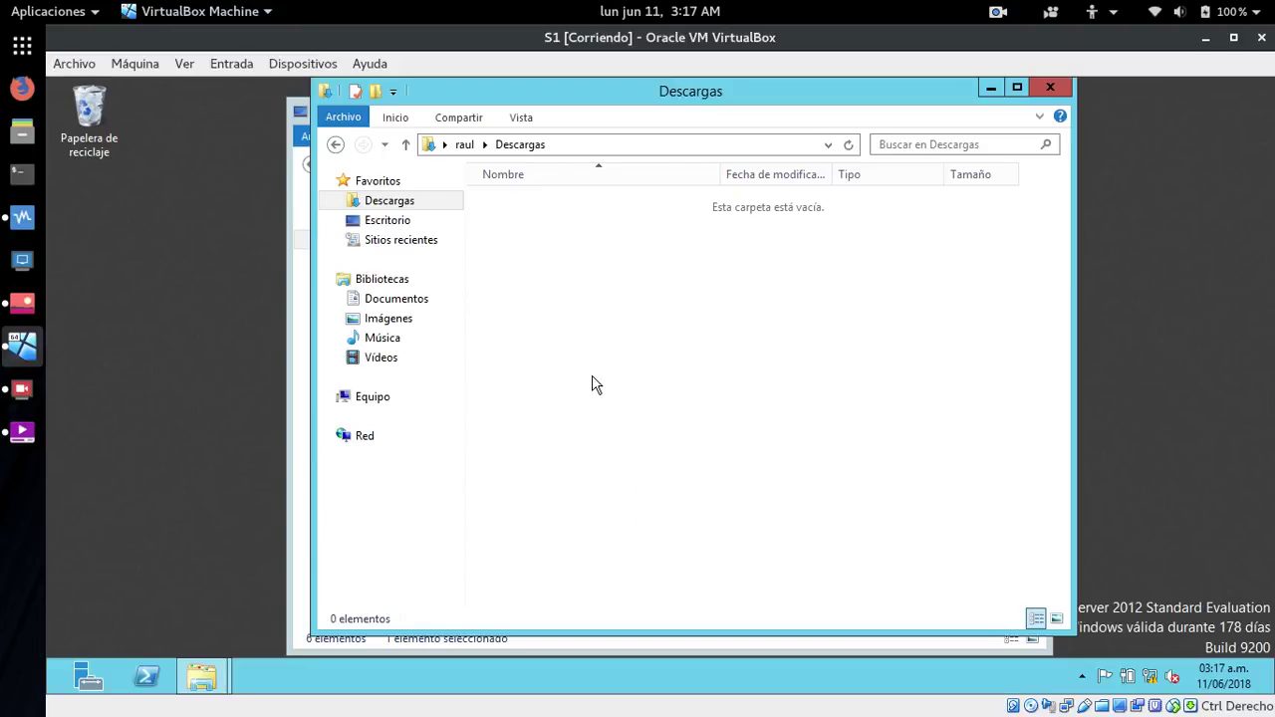
pyautogui.click(384, 439)
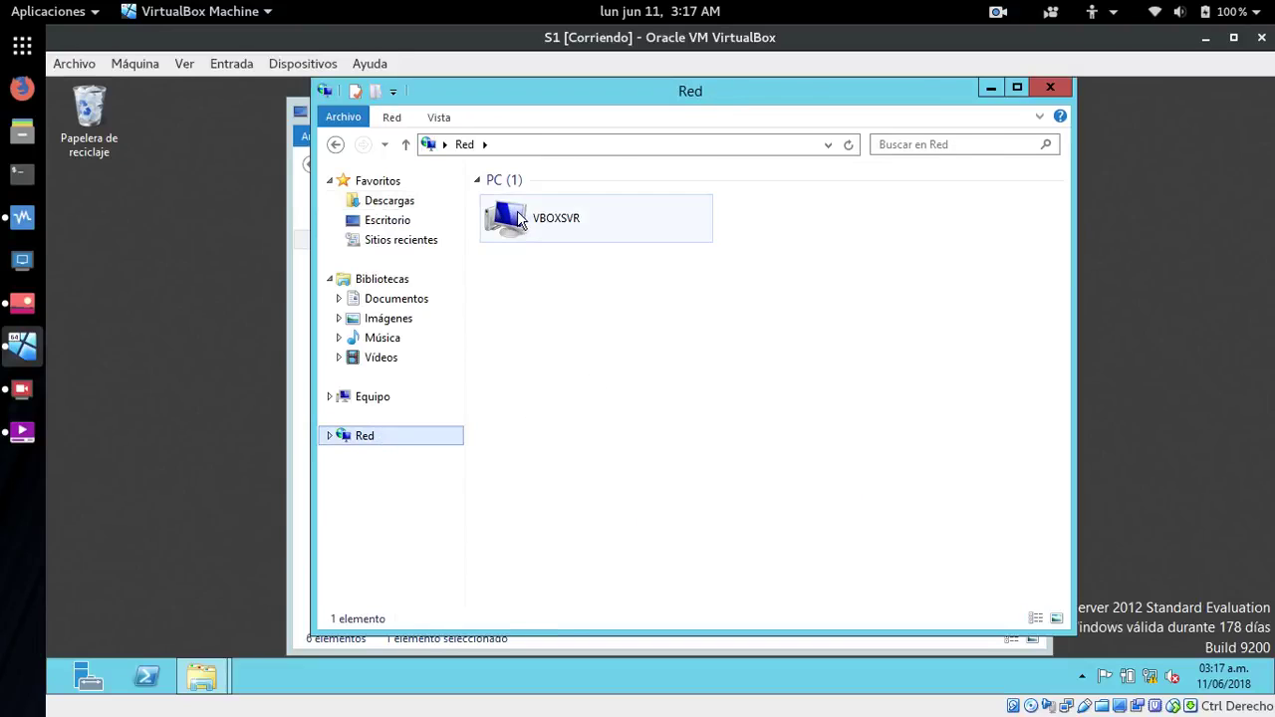
pyautogui.doubleClick(516, 217)
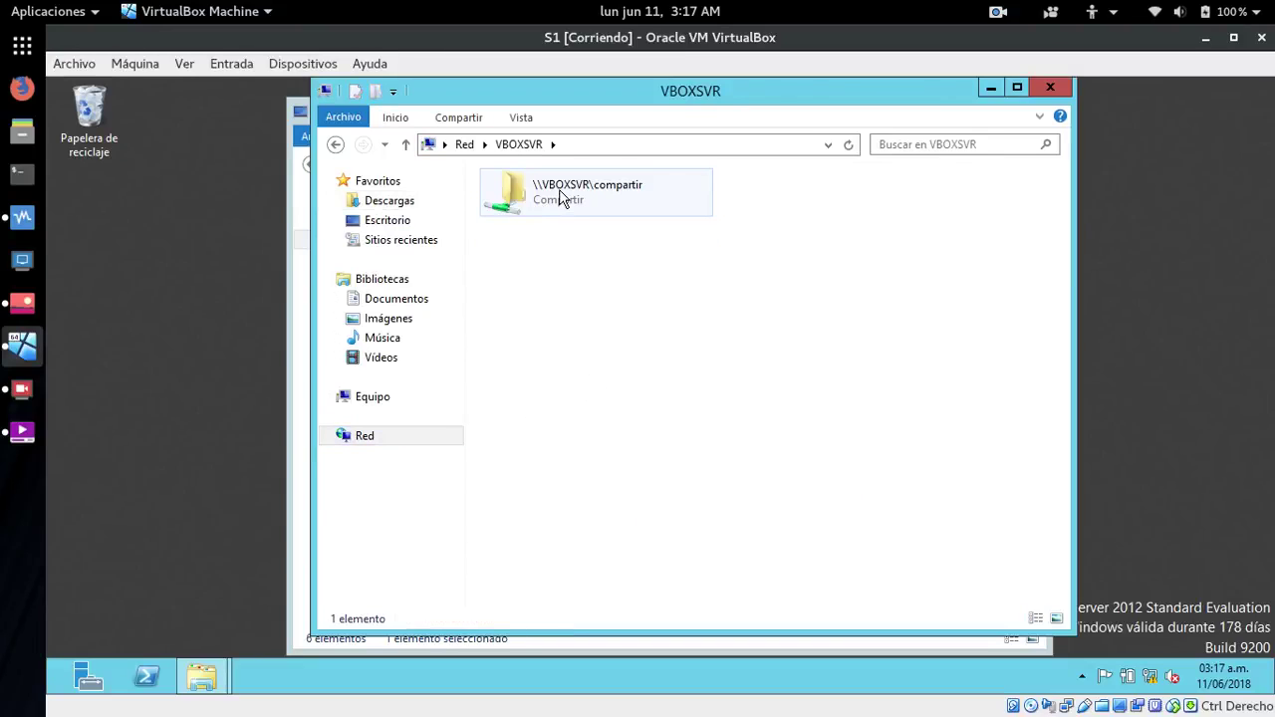
pyautogui.doubleClick(560, 198)
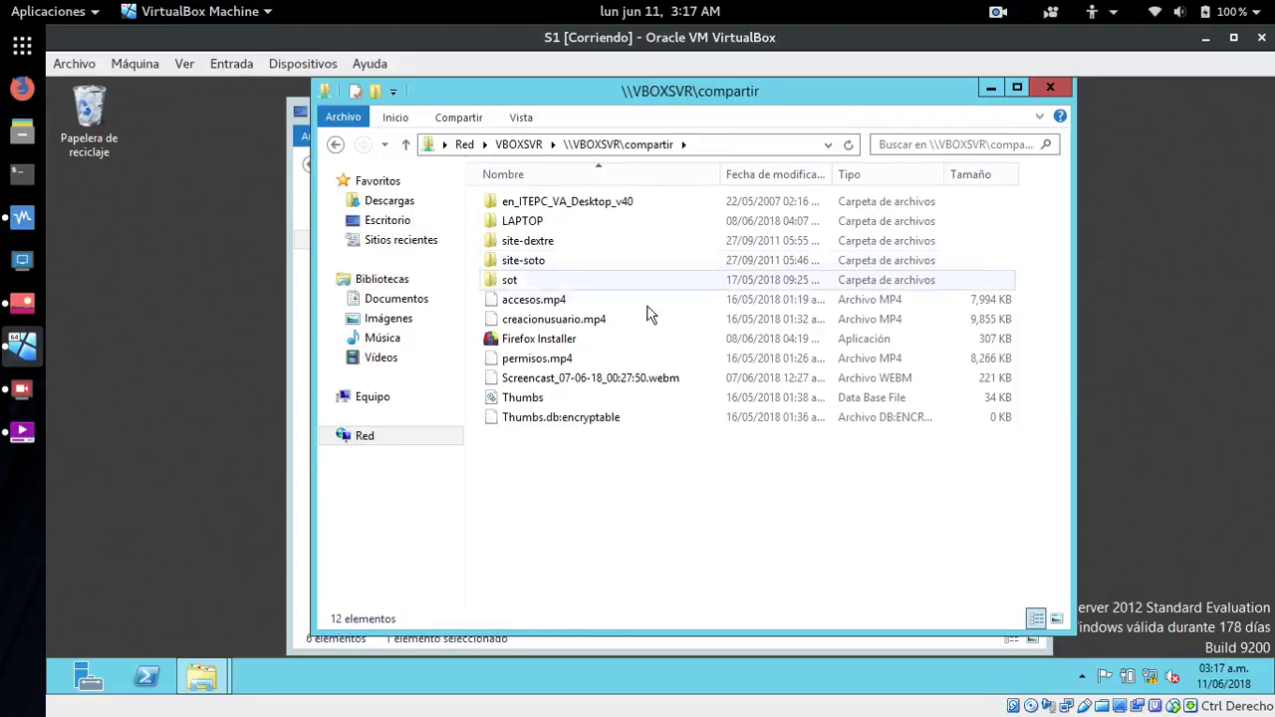
# - Rename the Screencast video to Screencasd.webm
pyautogui.rightClick(617, 387)
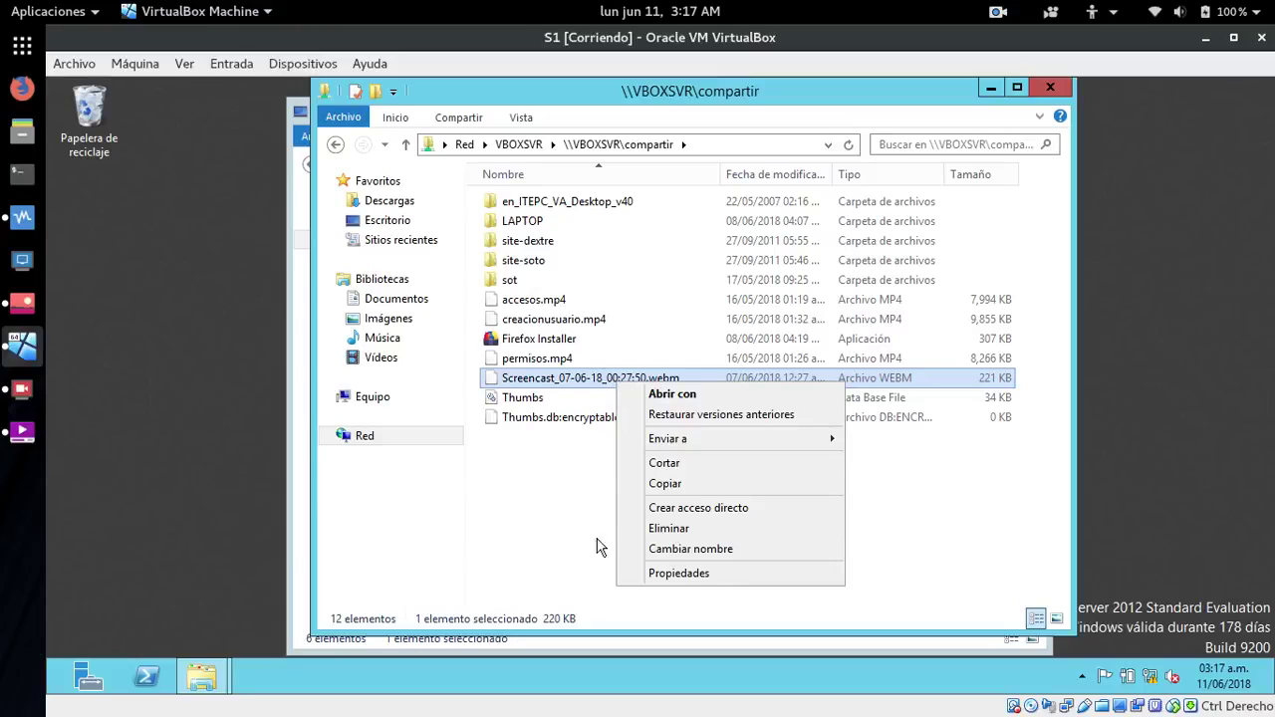
pyautogui.click(676, 550)
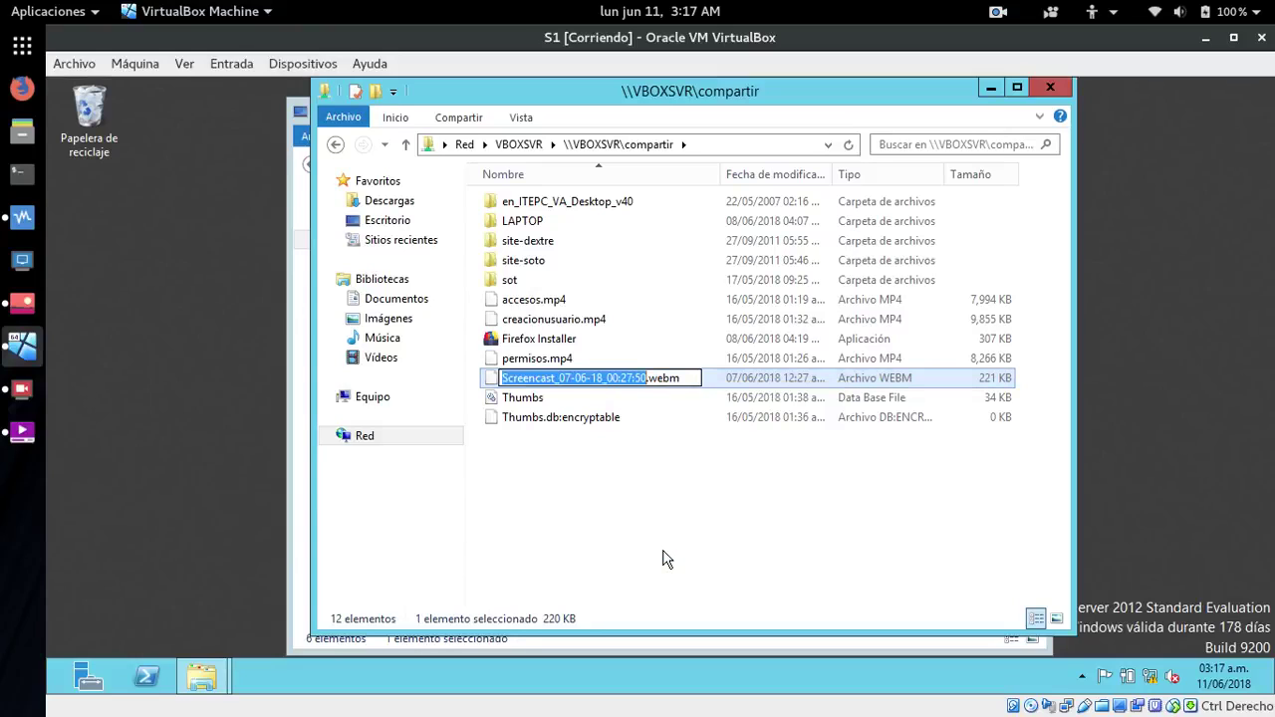
pyautogui.press('Right')
pyautogui.press('BackSpace')
pyautogui.press('BackSpace')
pyautogui.press('BackSpace')
pyautogui.press('BackSpace')
pyautogui.press('BackSpace')
pyautogui.press('BackSpace')
pyautogui.press('BackSpace')
pyautogui.press('BackSpace')
pyautogui.press('BackSpace')
pyautogui.press('BackSpace')
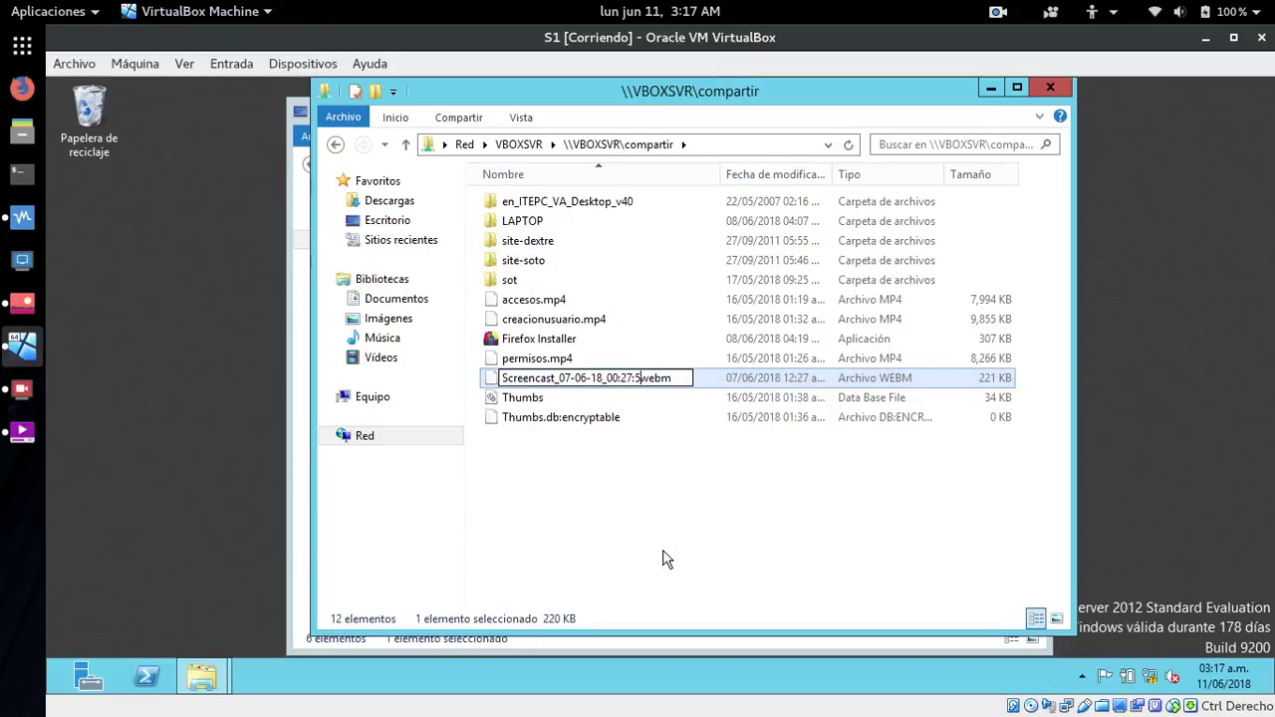
pyautogui.press('BackSpace')
pyautogui.press('BackSpace')
pyautogui.press('BackSpace')
pyautogui.press('BackSpace')
pyautogui.press('BackSpace')
pyautogui.press('BackSpace')
pyautogui.press('BackSpace')
pyautogui.press('BackSpace')
pyautogui.press('BackSpace')
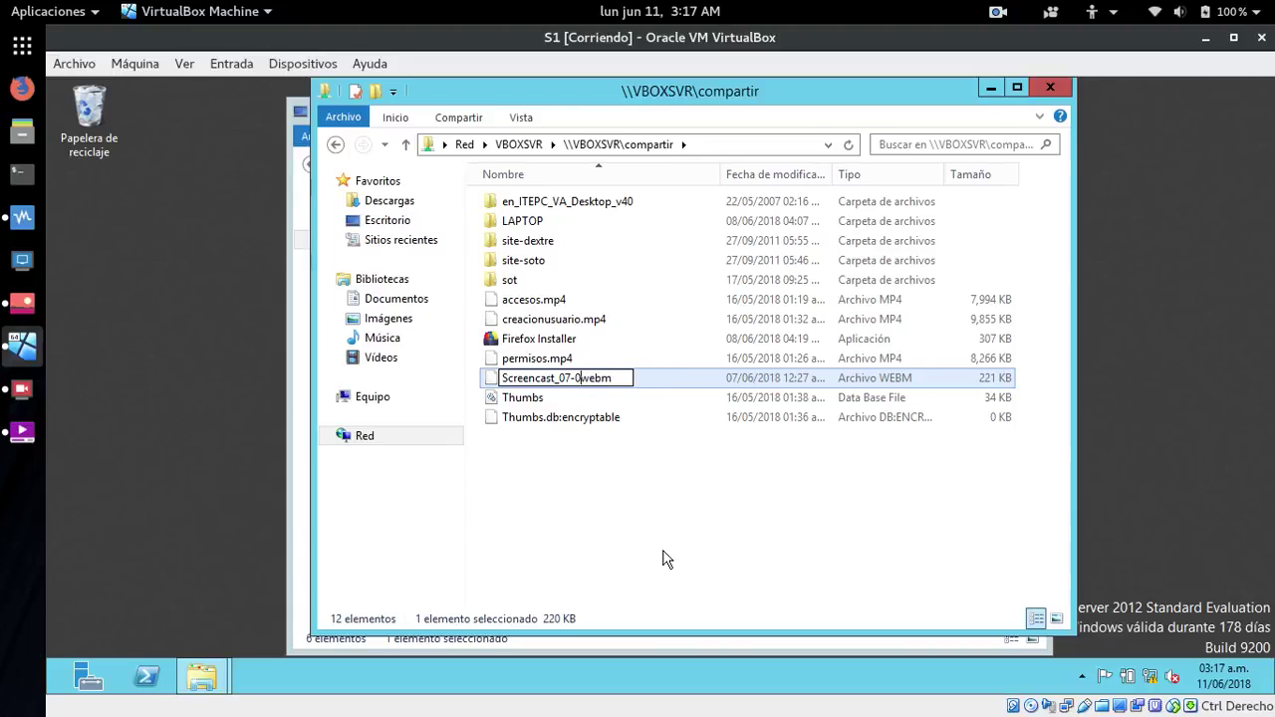
pyautogui.write('d.')
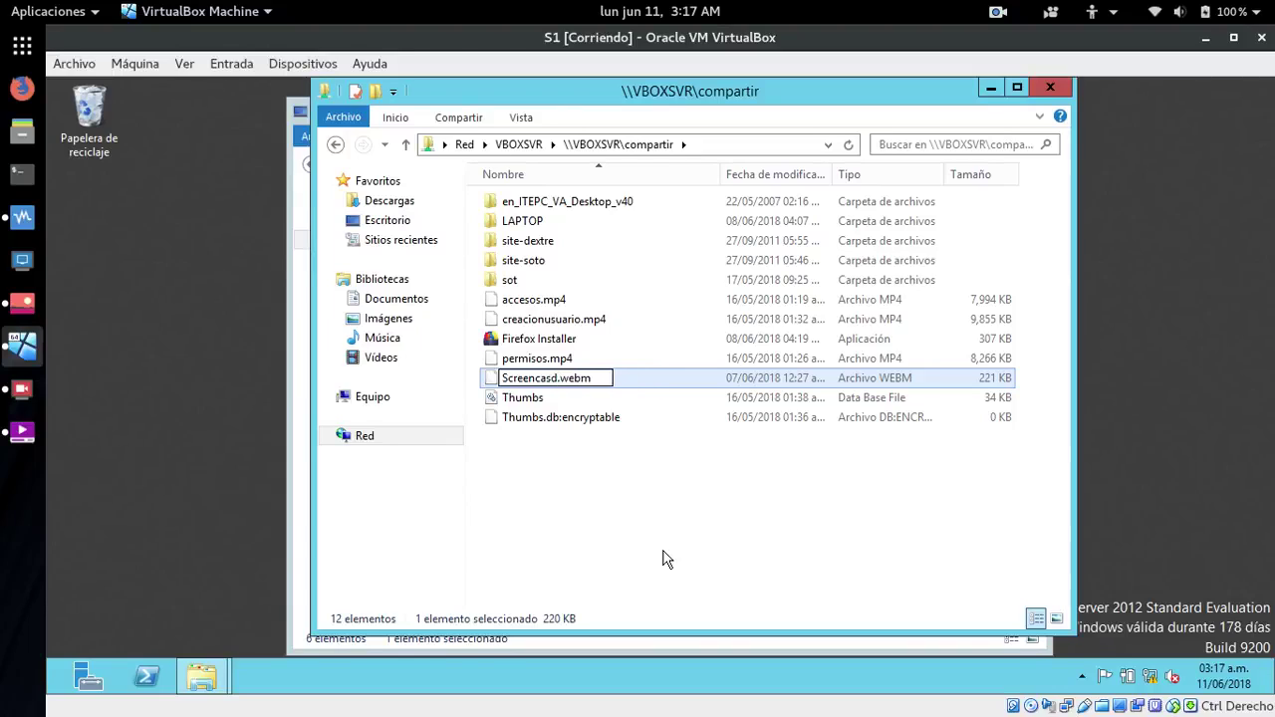
pyautogui.press('Return')
# - Cut Screencasd.webm from compartir and close the Escritorio window
pyautogui.click(665, 559)
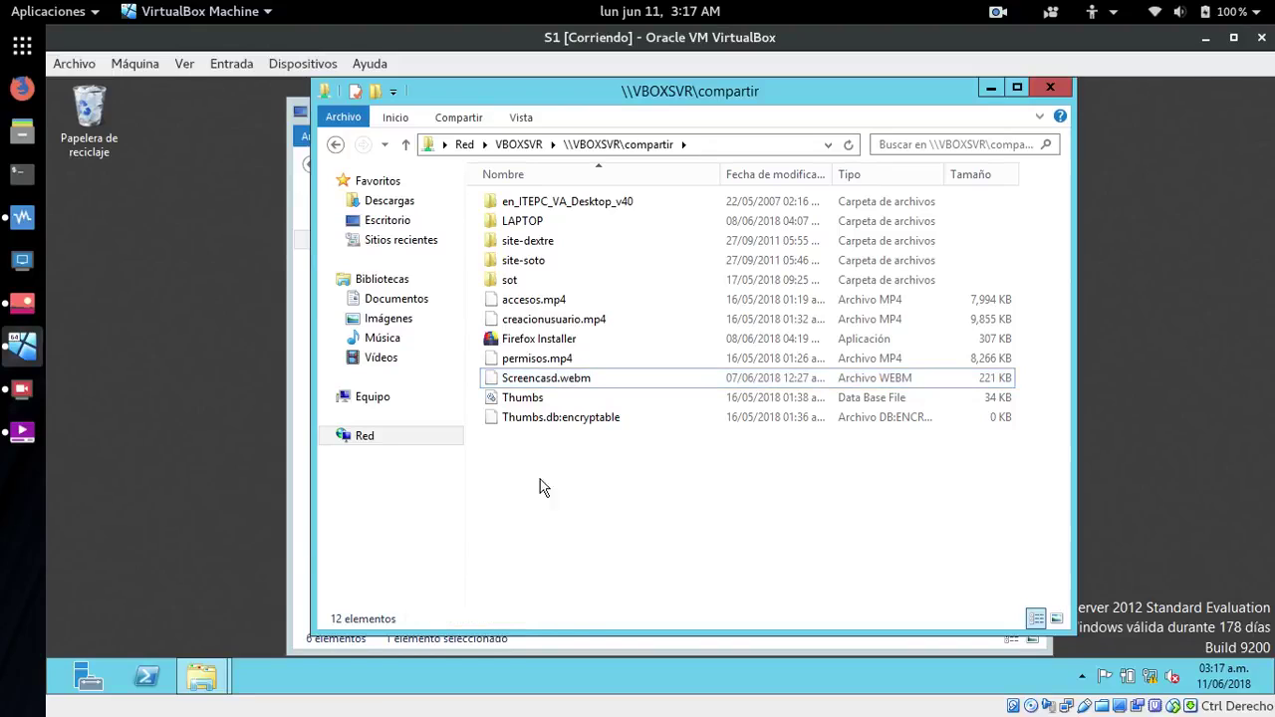
pyautogui.click(541, 382)
pyautogui.rightClick(540, 381)
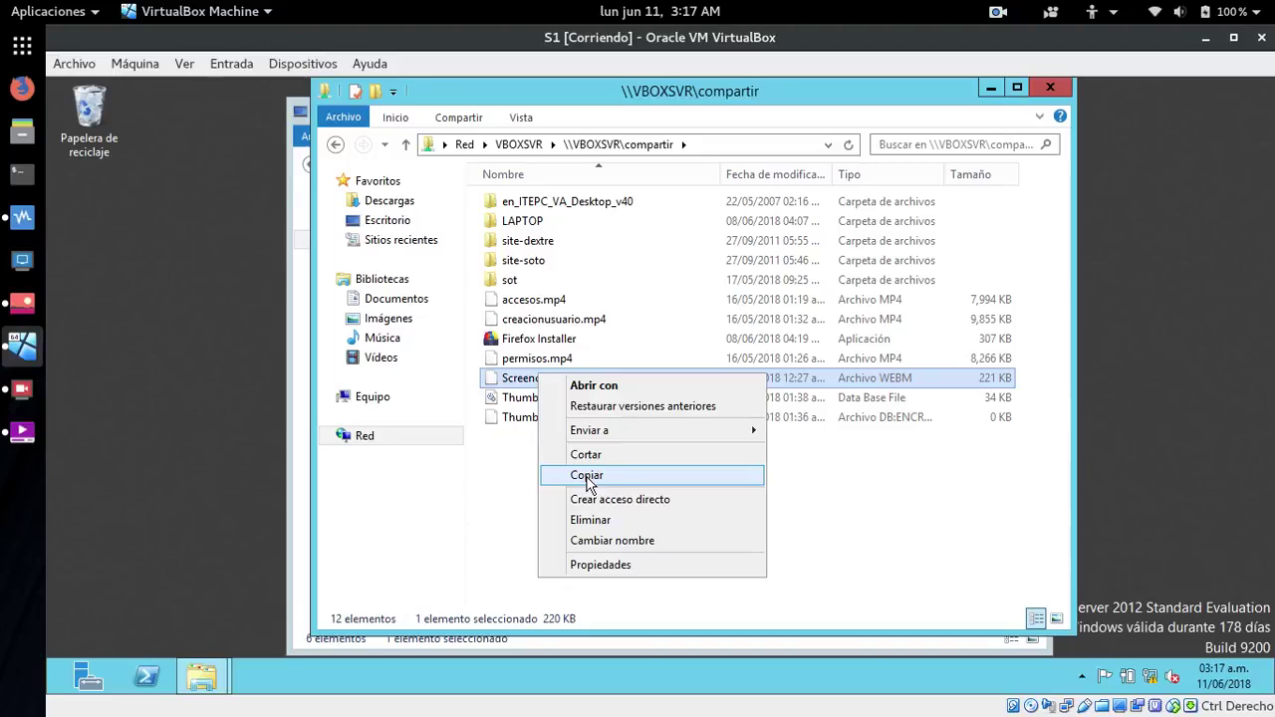
pyautogui.click(585, 456)
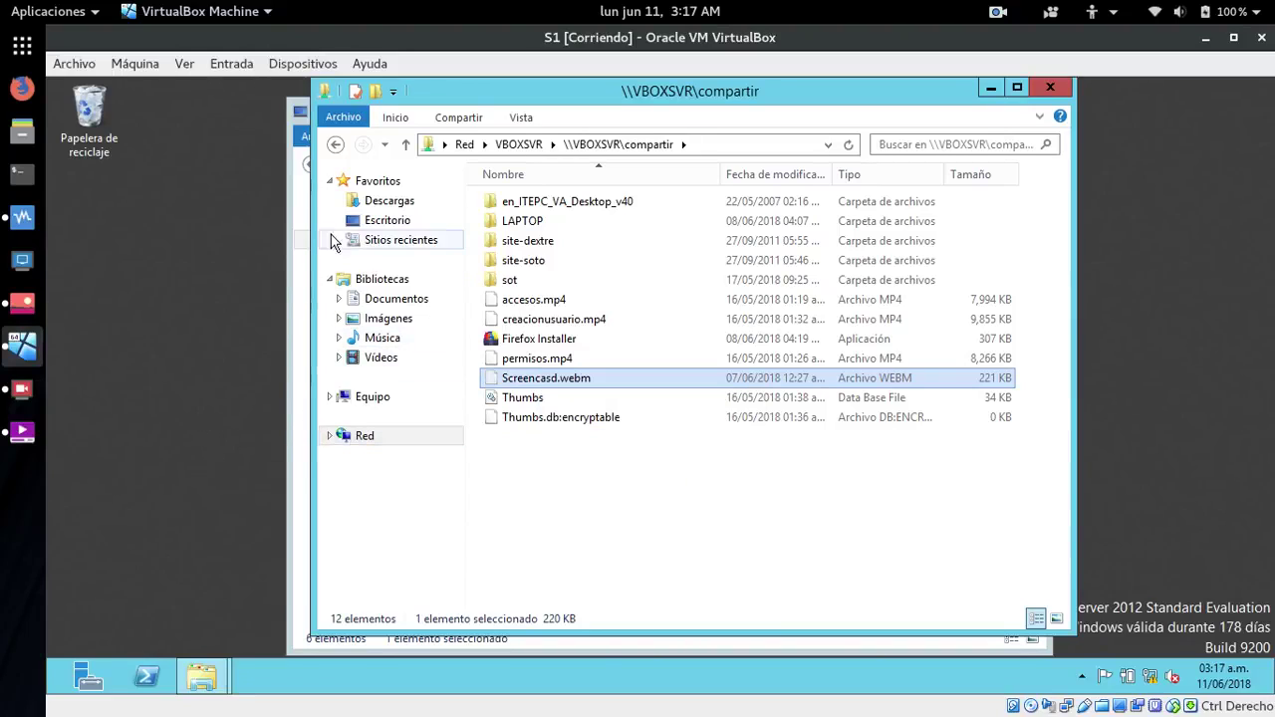
pyautogui.moveTo(658, 100); pyautogui.dragTo(757, 110)
pyautogui.click(361, 532)
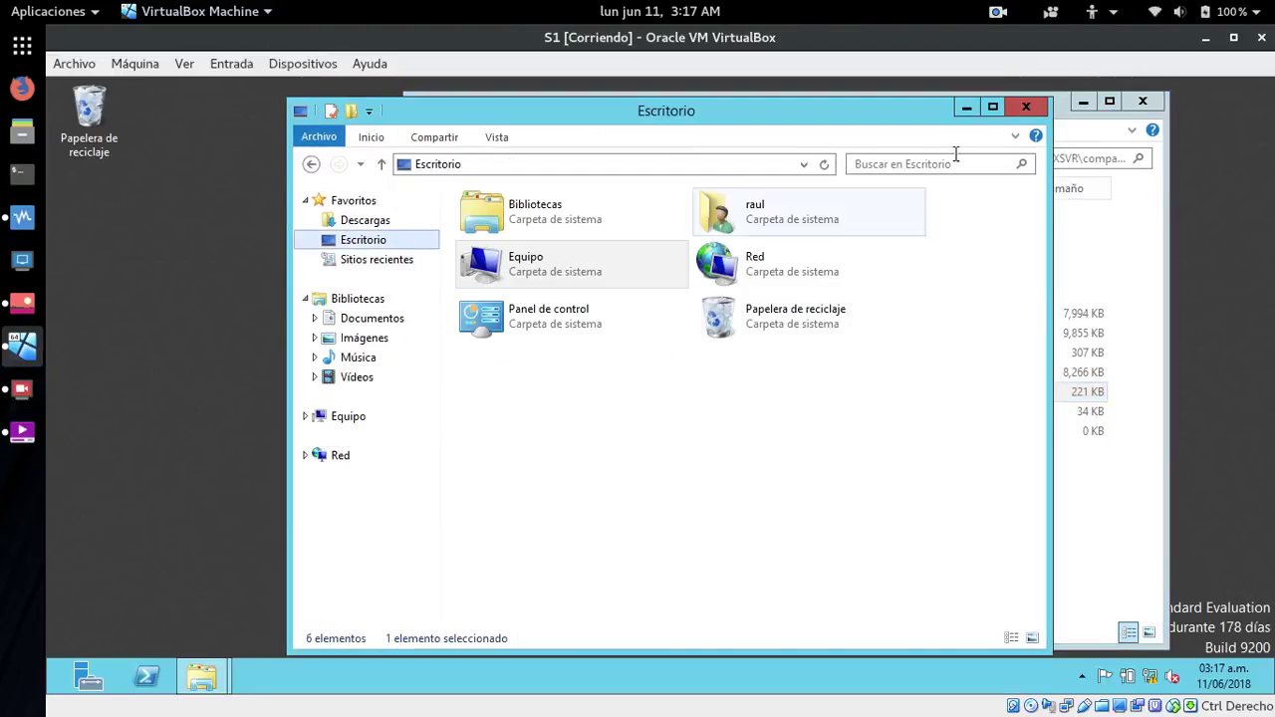
pyautogui.click(1025, 107)
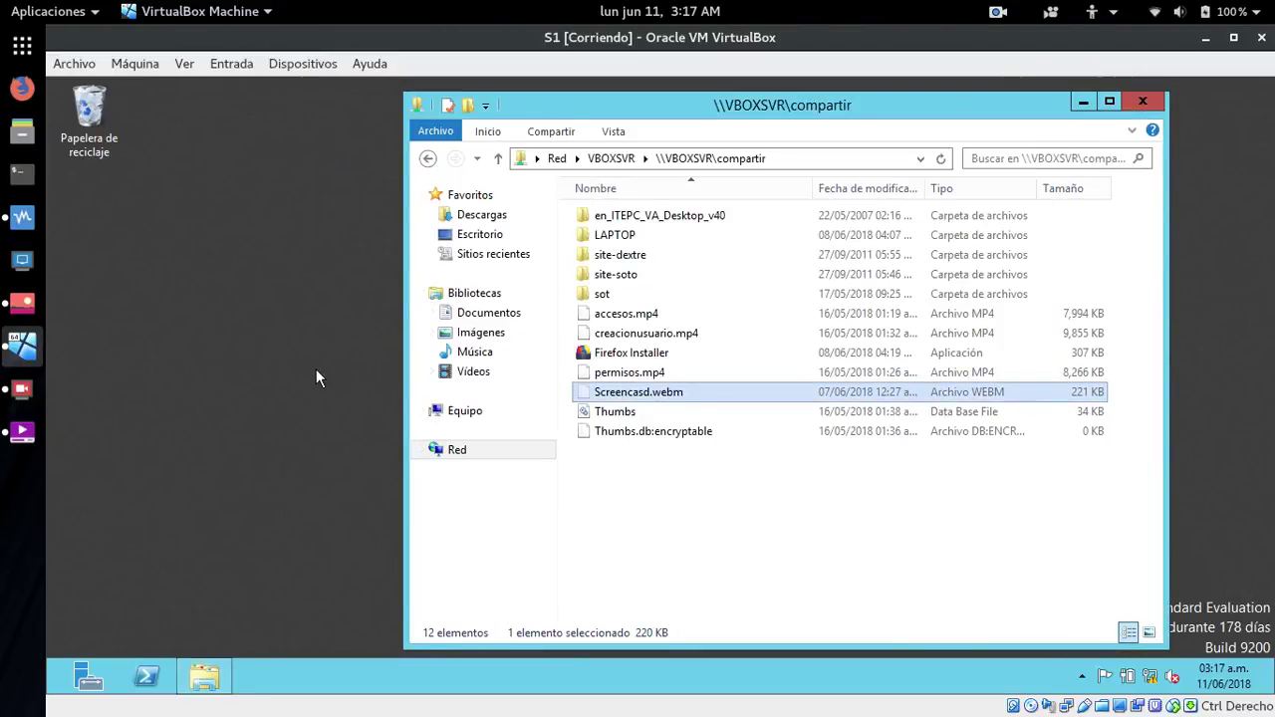
# - Open RaulCarpeta on \\172.29.102.2 via Ejecutar and paste Screencasd.webm into it
pyautogui.press('super')
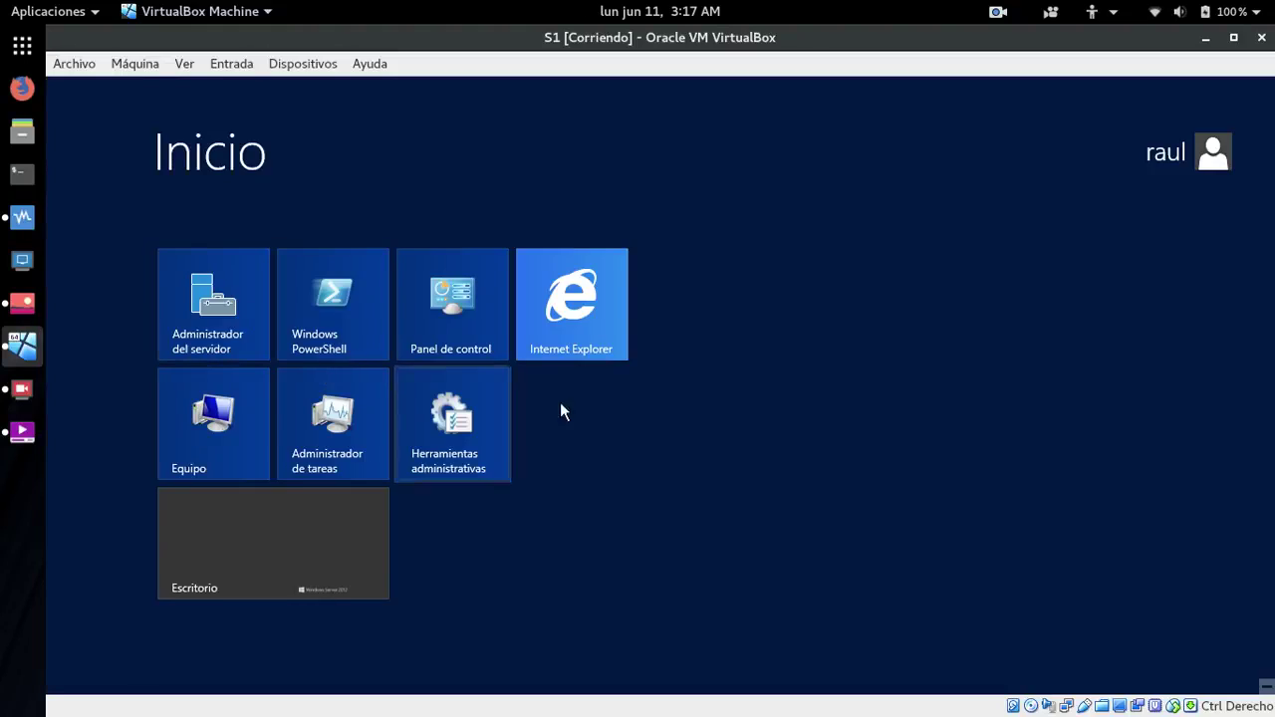
pyautogui.write('ej')
pyautogui.click(190, 224)
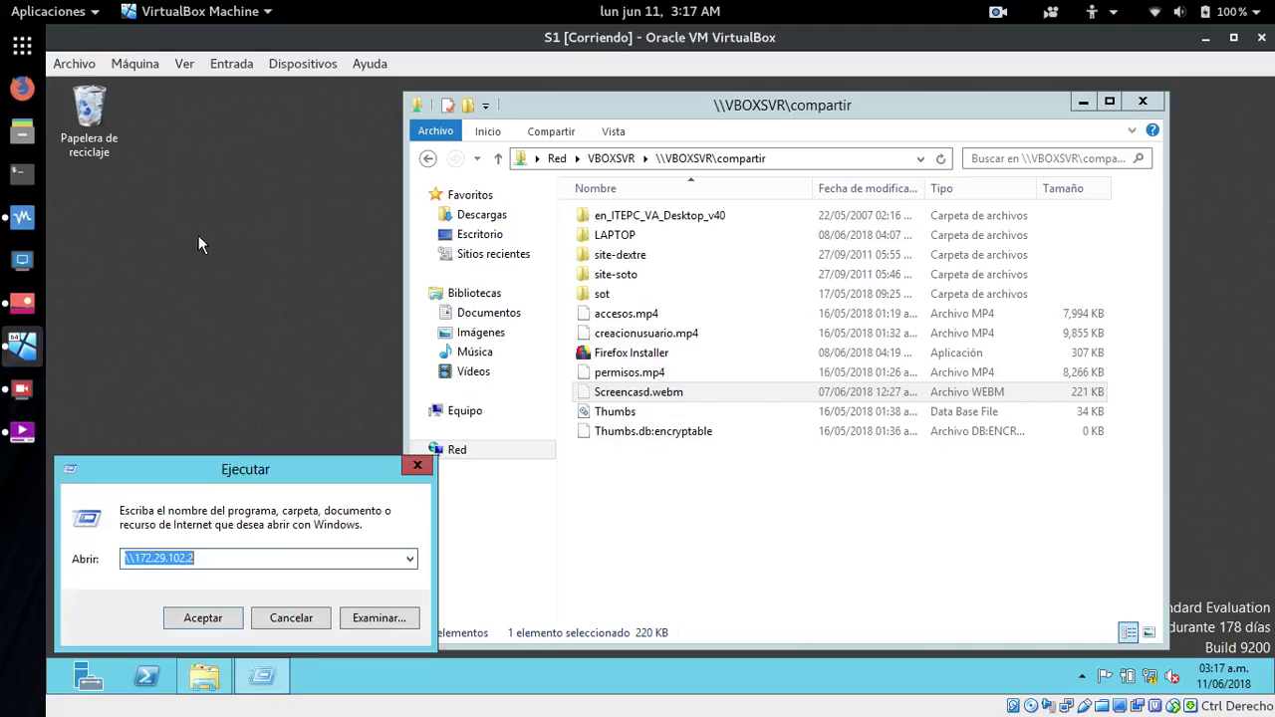
pyautogui.click(182, 628)
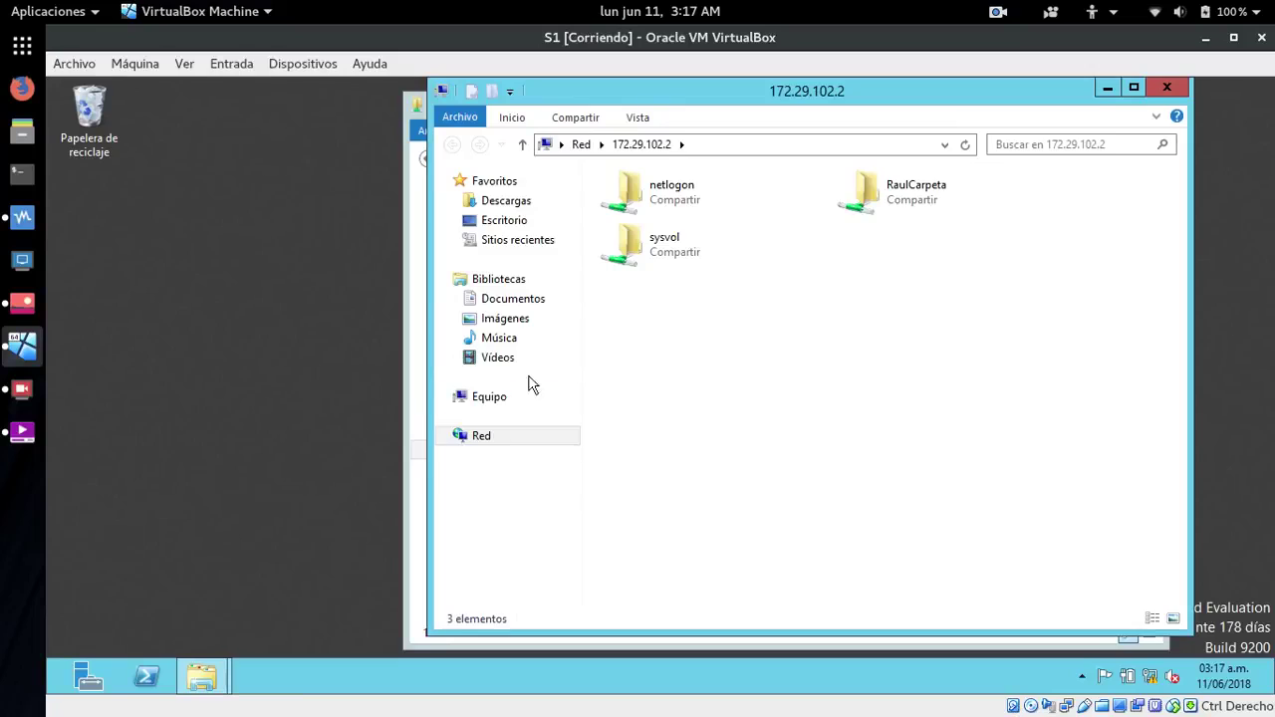
pyautogui.doubleClick(915, 199)
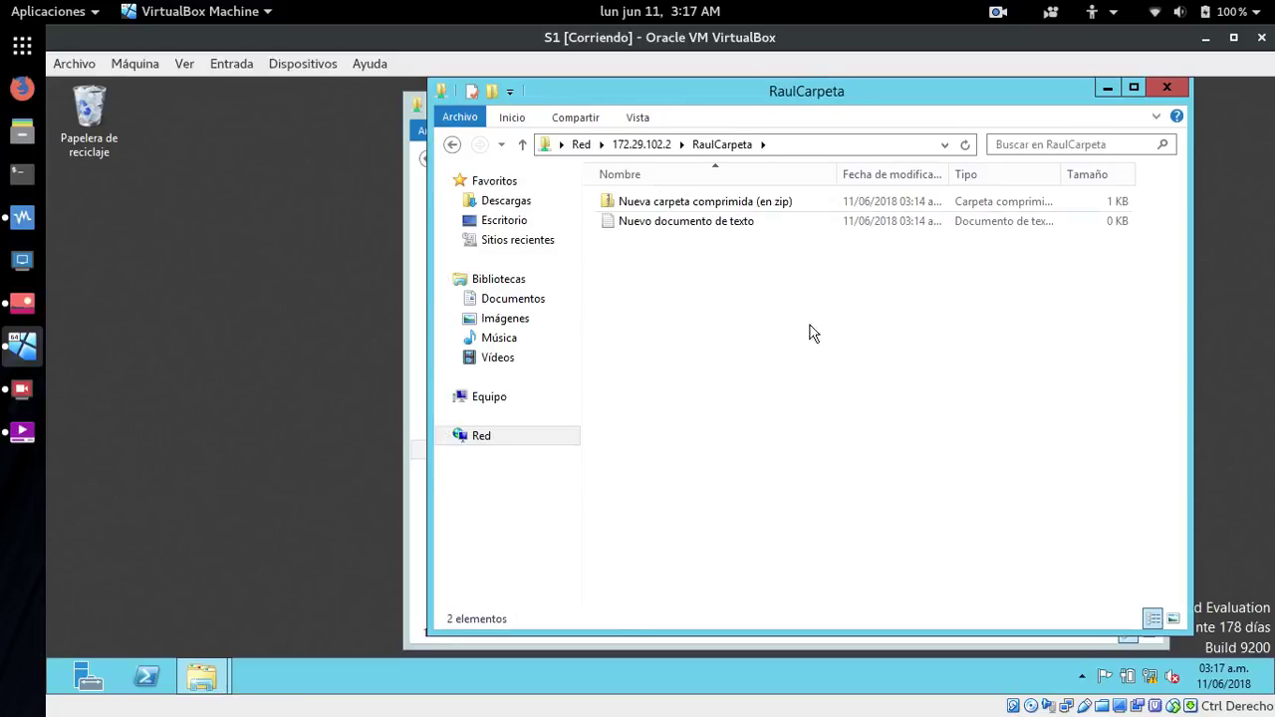
pyautogui.rightClick(786, 384)
pyautogui.click(832, 506)
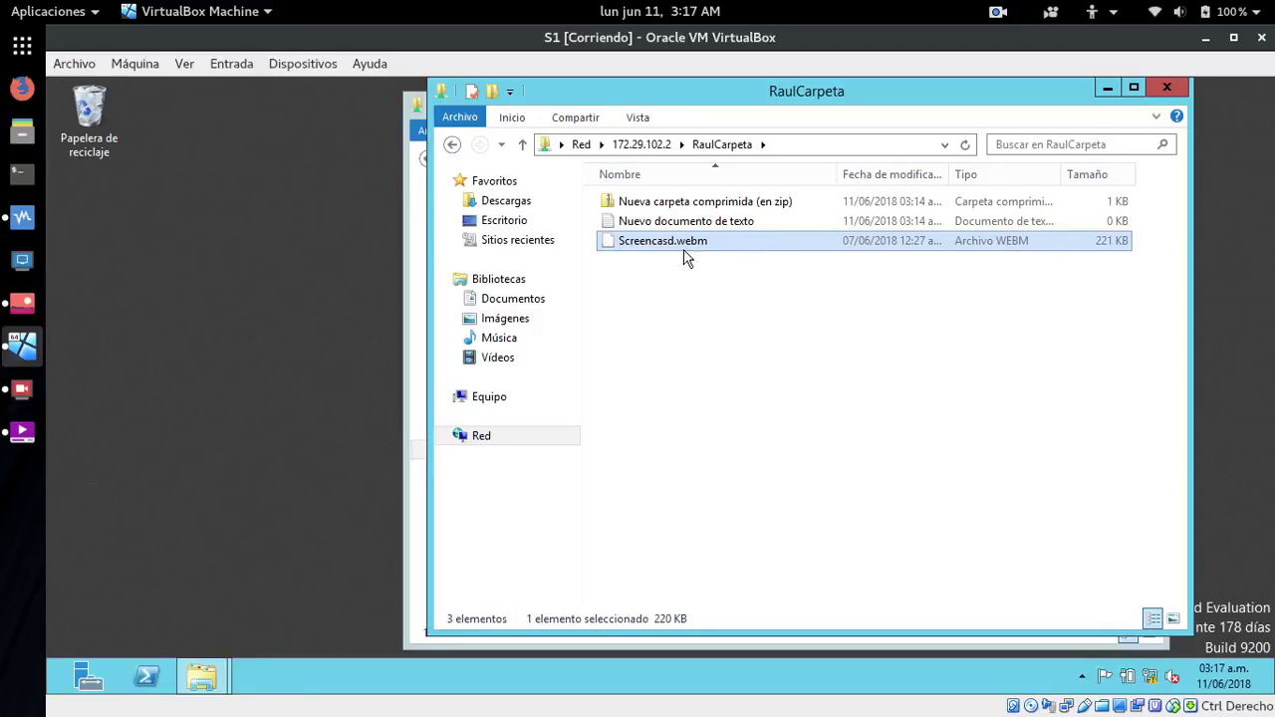
# - Check the RaulCarpeta share's properties, then close them and reposition the window
pyautogui.rightClick(679, 323)
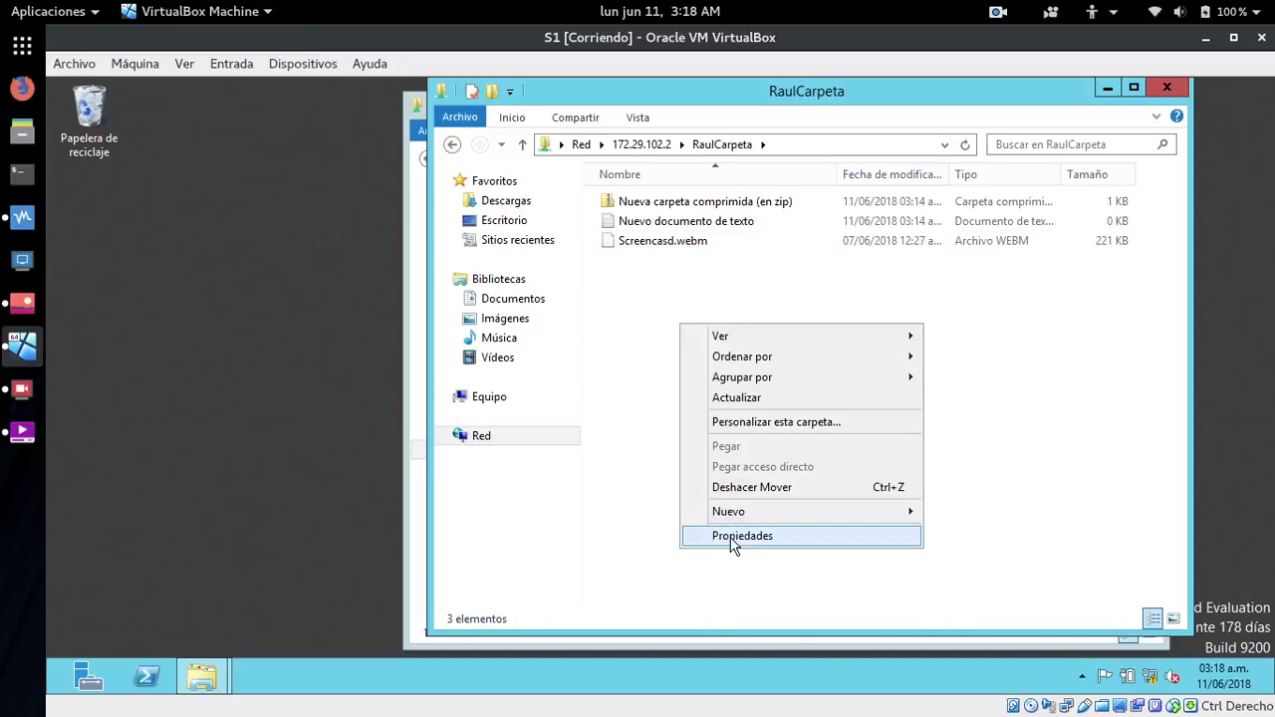
pyautogui.click(733, 538)
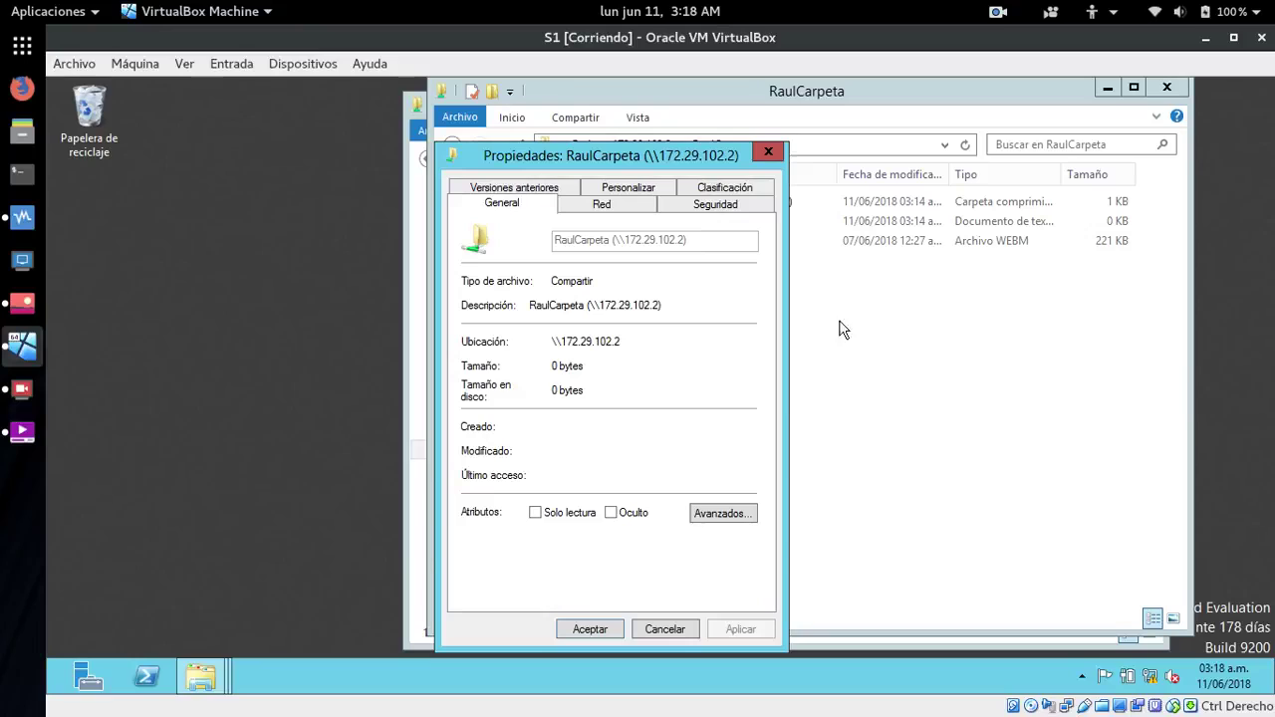
pyautogui.click(768, 151)
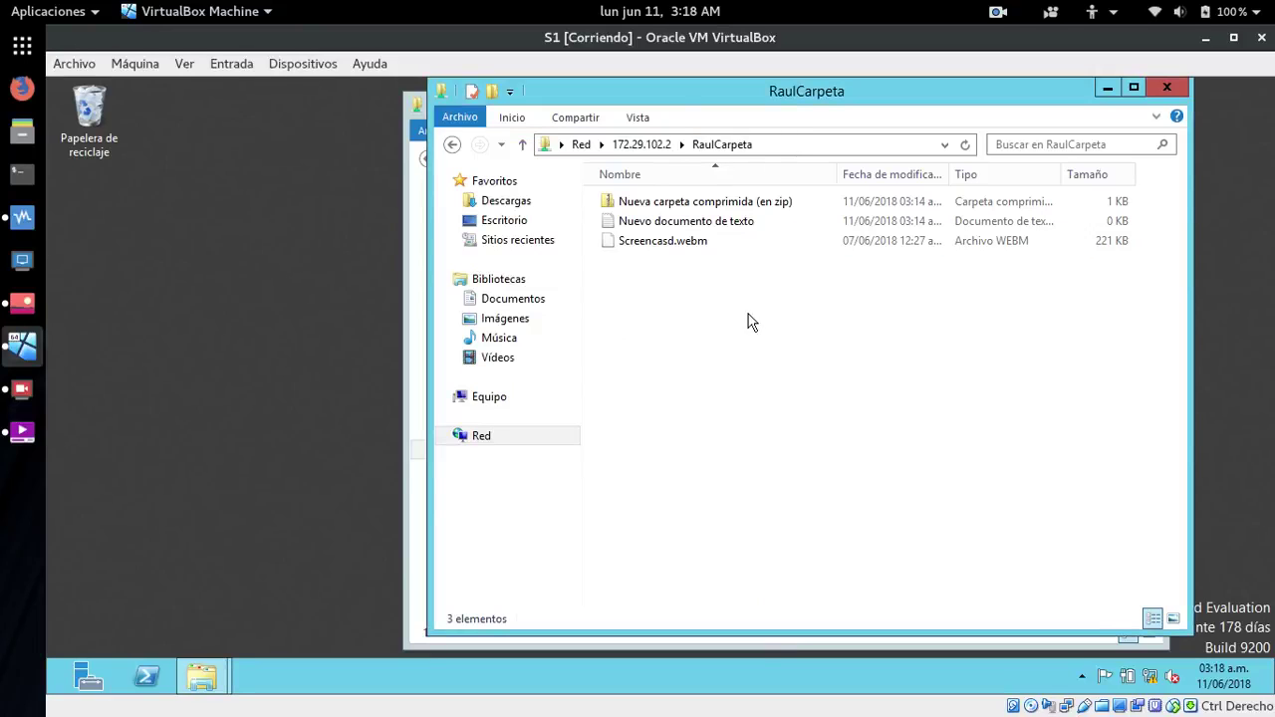
pyautogui.moveTo(715, 85); pyautogui.dragTo(785, 95)
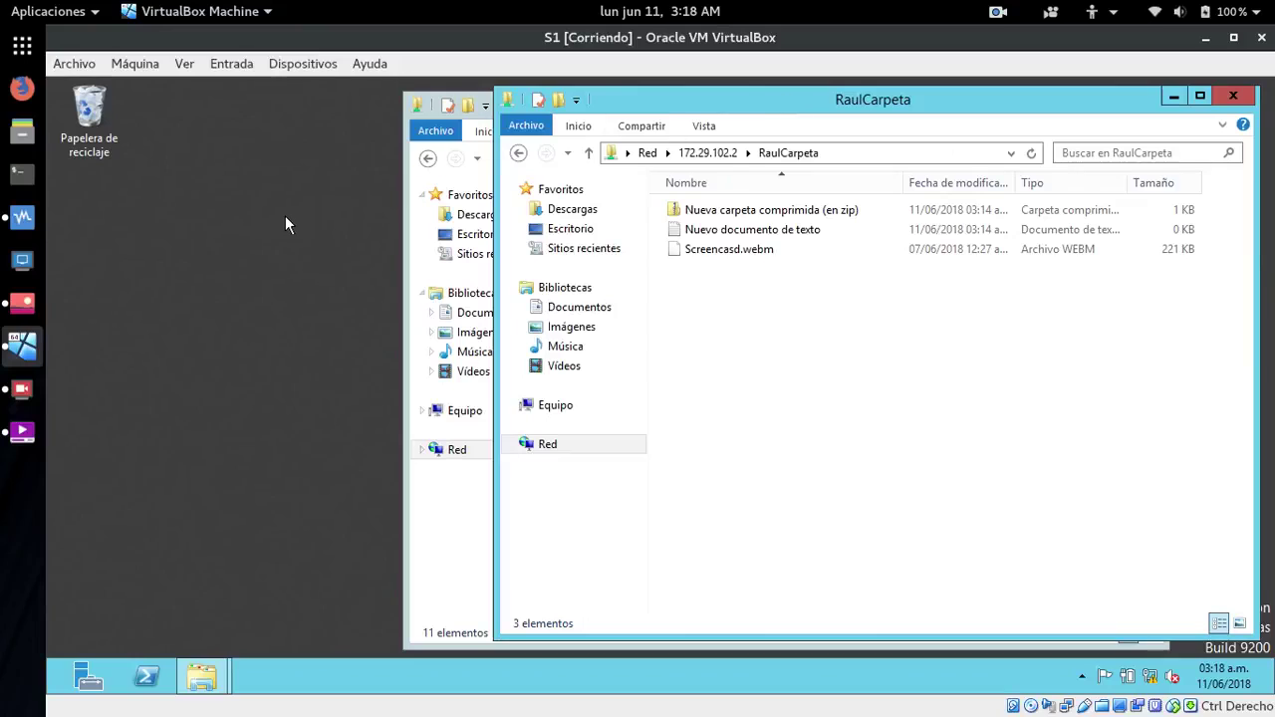
# - Copy xubuntu-18.04-desktop-amd64.iso from the host's Descargas folder in Archivos
pyautogui.click(22, 130)
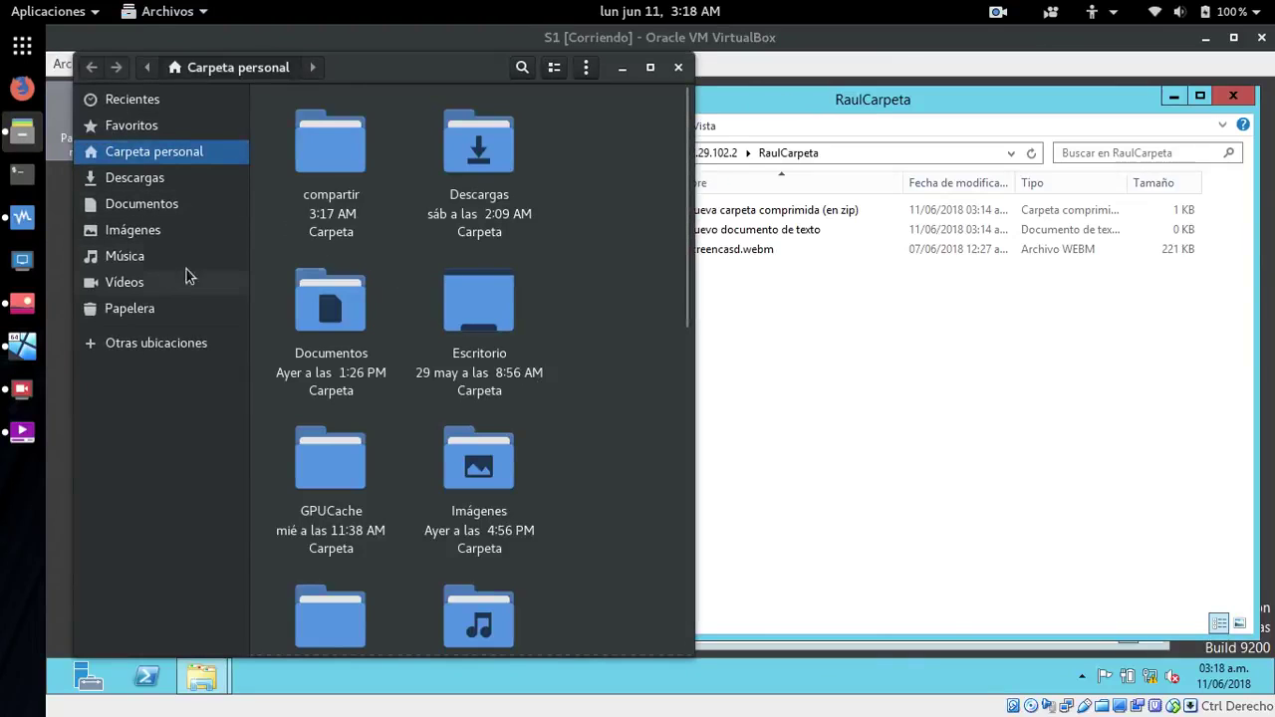
pyautogui.click(136, 178)
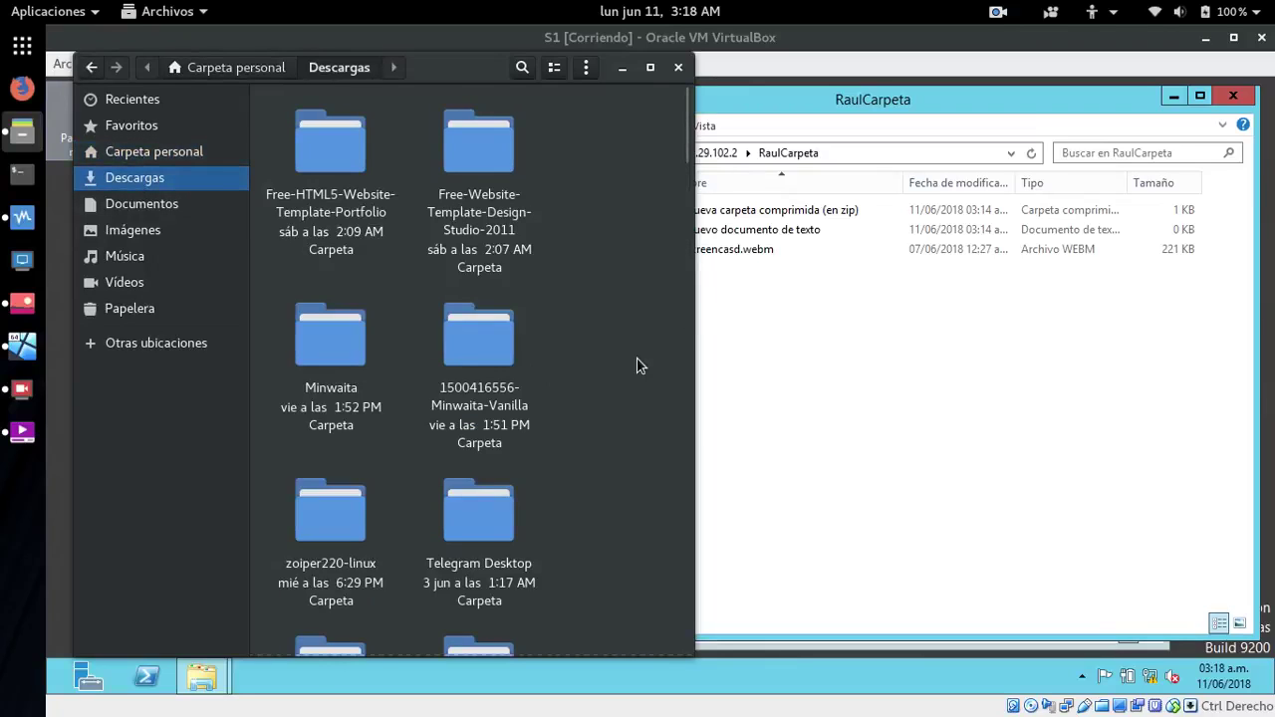
pyautogui.scroll(-10, 637, 364)
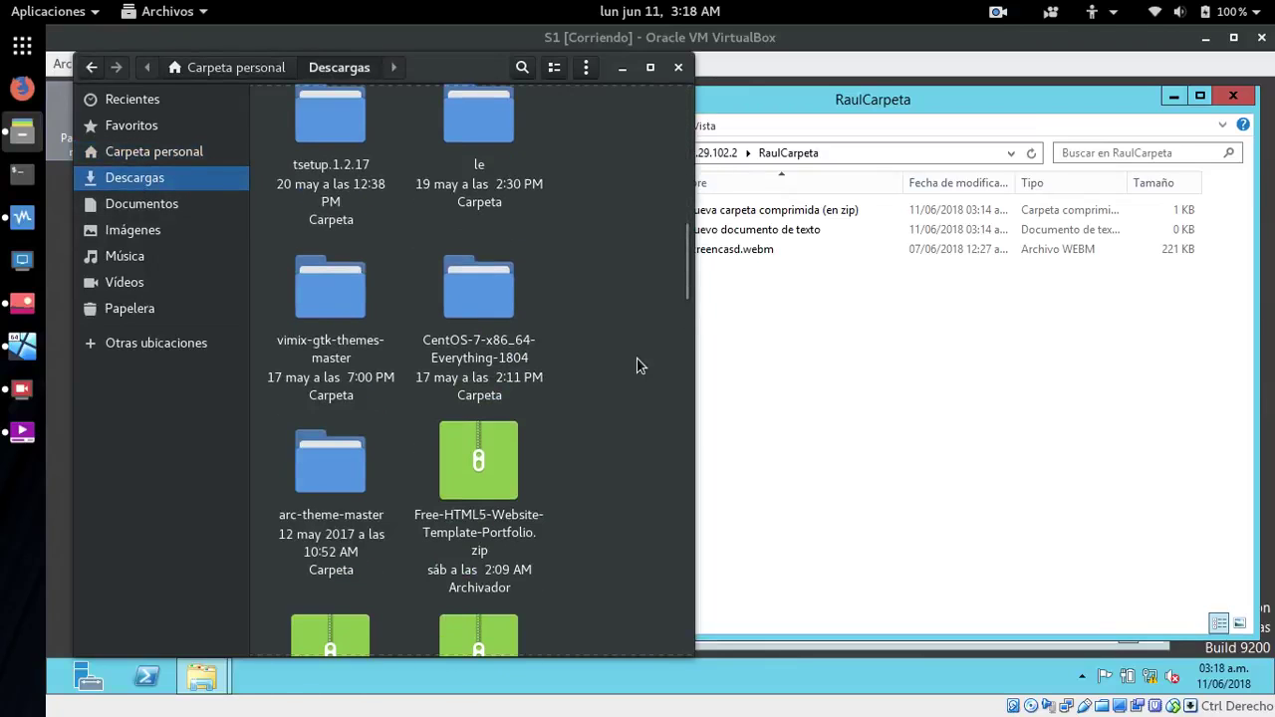
pyautogui.scroll(-10, 638, 364)
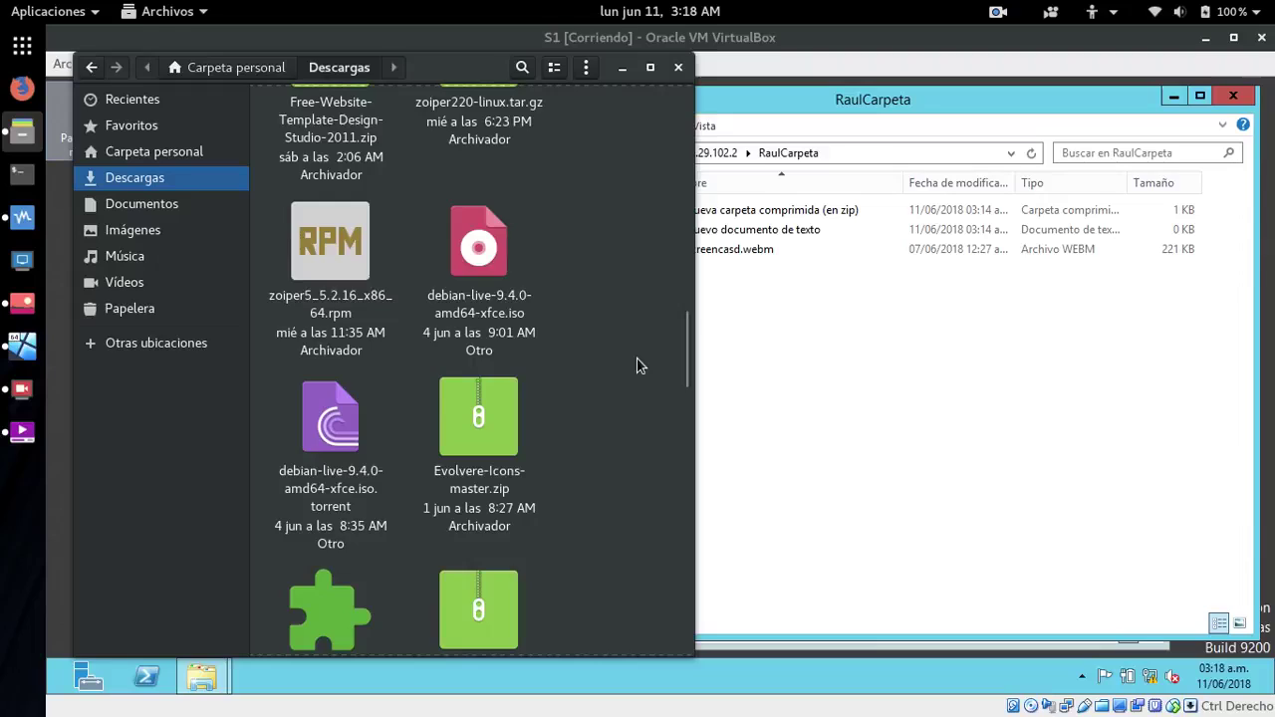
pyautogui.scroll(-5, 637, 364)
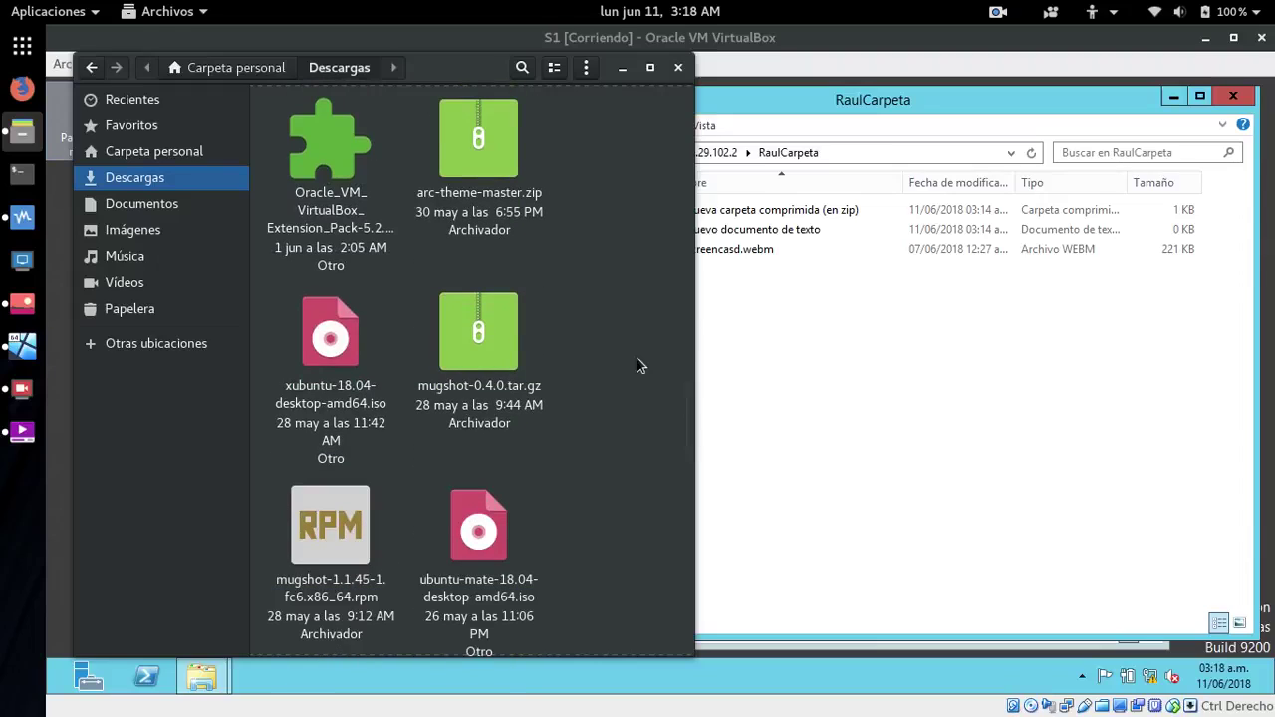
pyautogui.scroll(-3, 639, 365)
pyautogui.rightClick(316, 279)
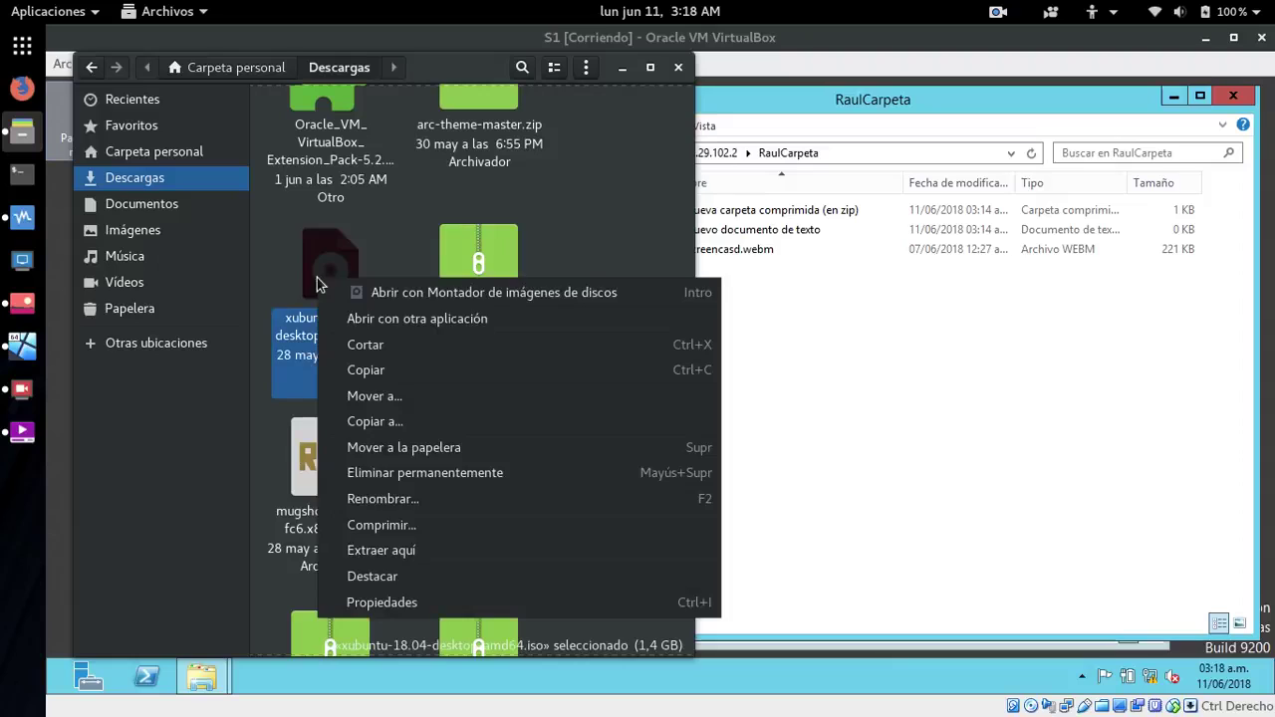
pyautogui.click(365, 370)
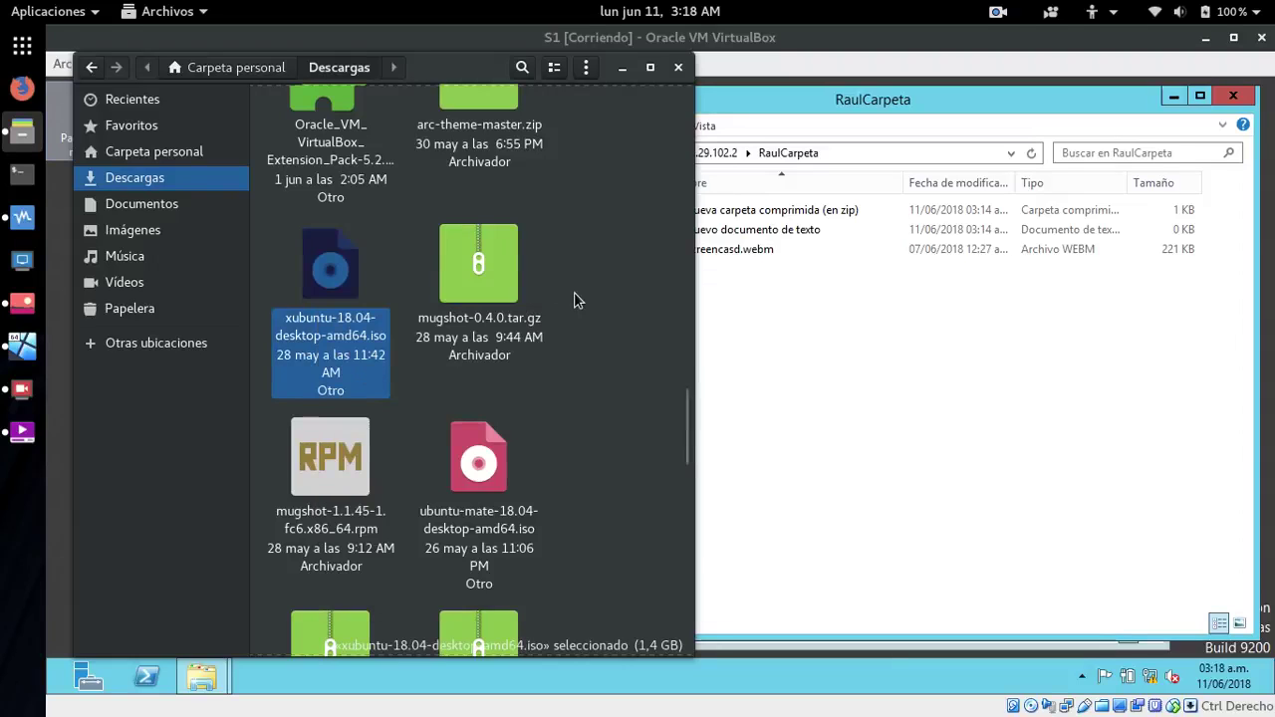
# - Paste the xubuntu ISO into the home compartir folder and return to the VM
pyautogui.scroll(15, 575, 299)
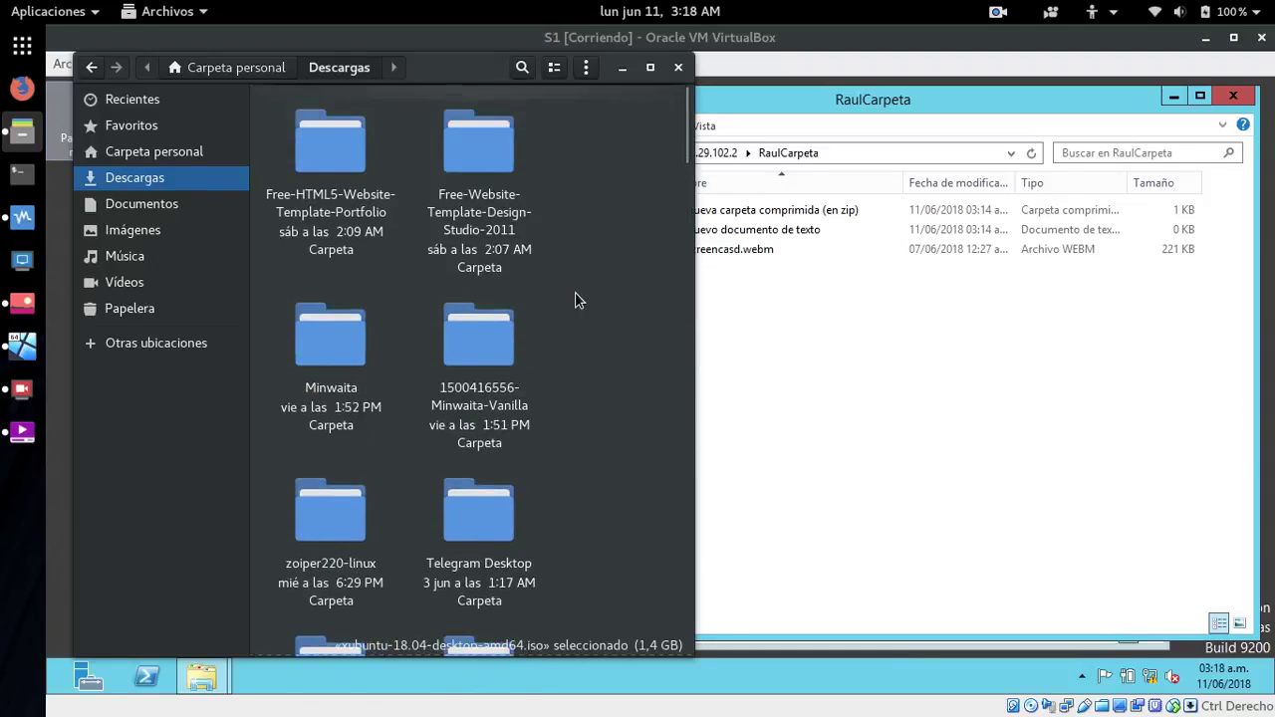
pyautogui.click(205, 151)
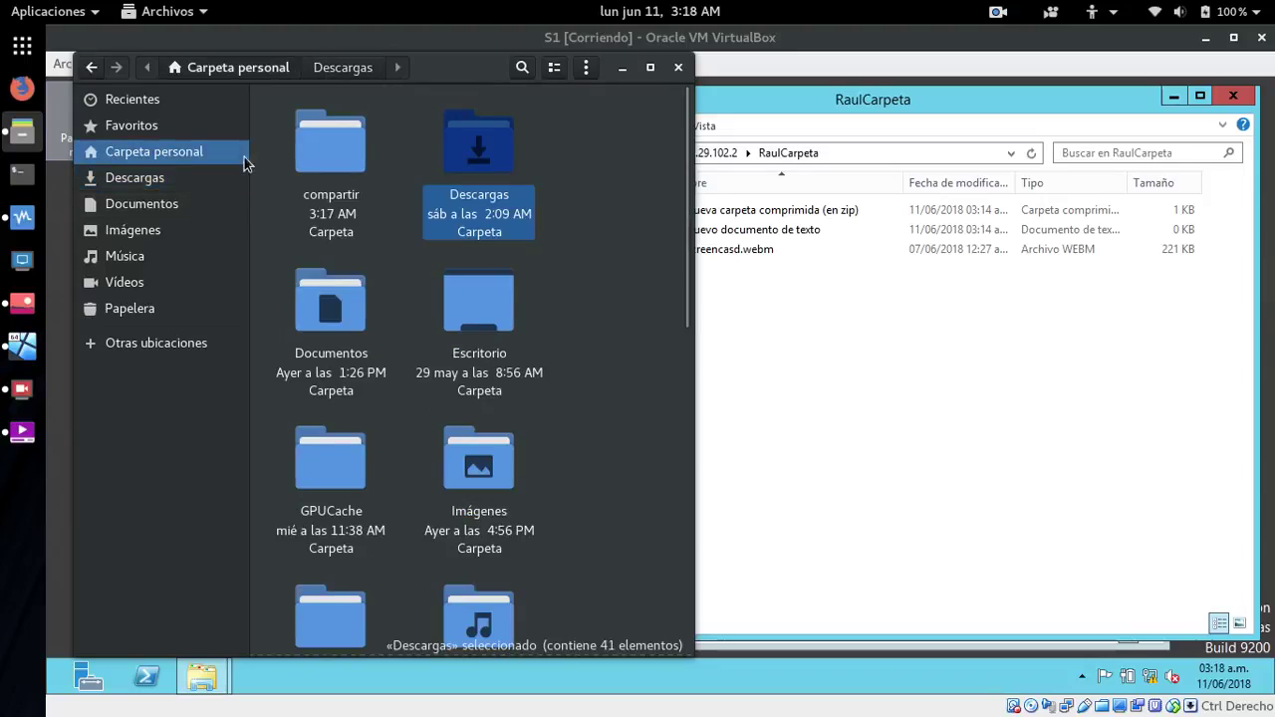
pyautogui.doubleClick(353, 163)
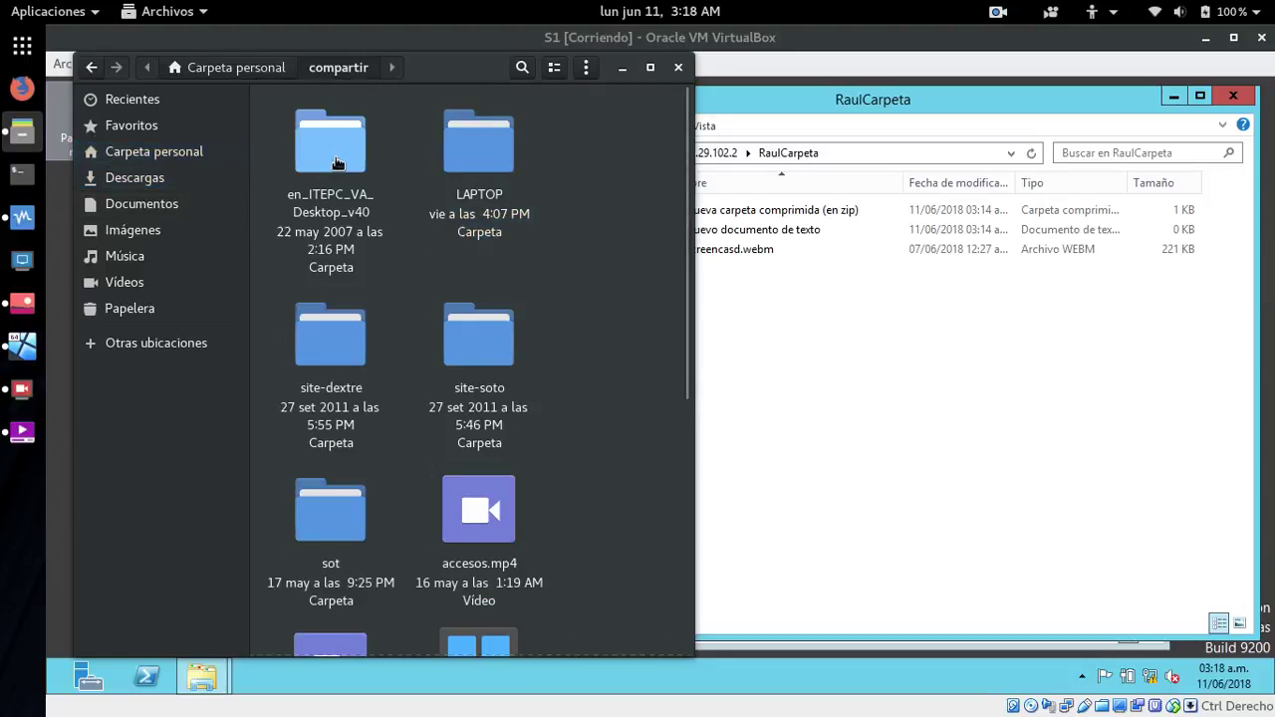
pyautogui.rightClick(620, 303)
pyautogui.click(651, 345)
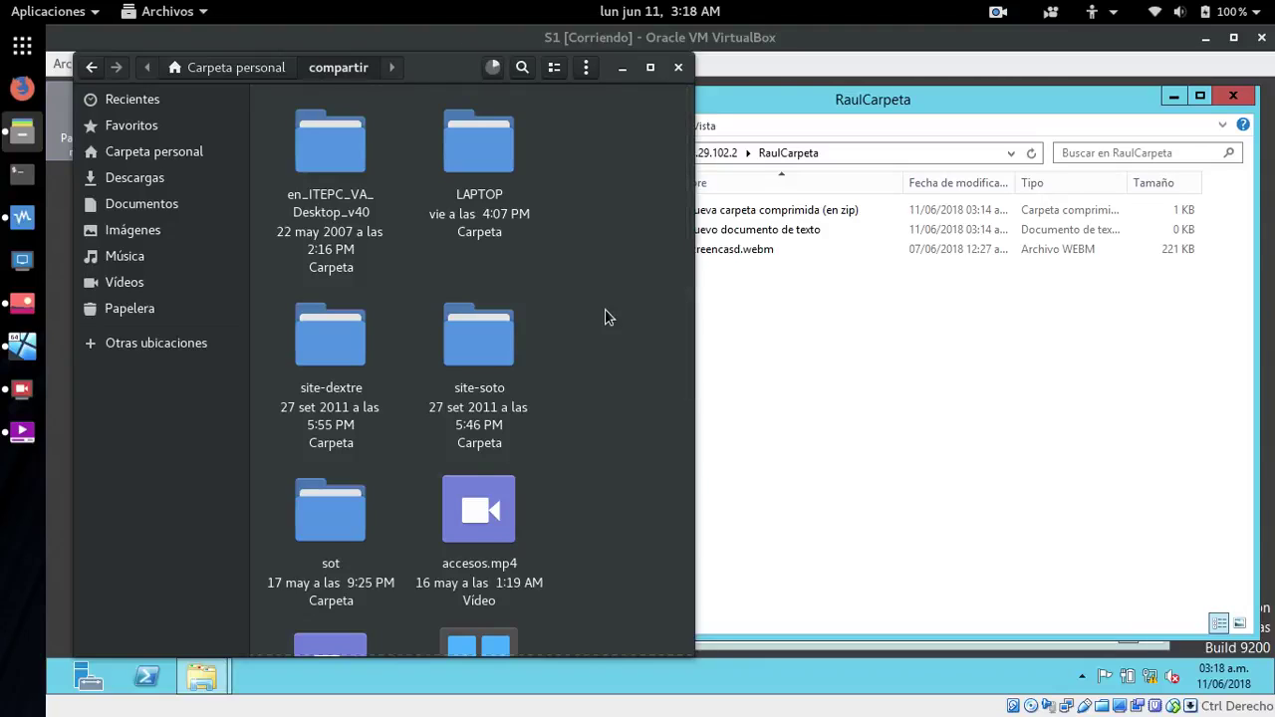
pyautogui.scroll(-5, 605, 310)
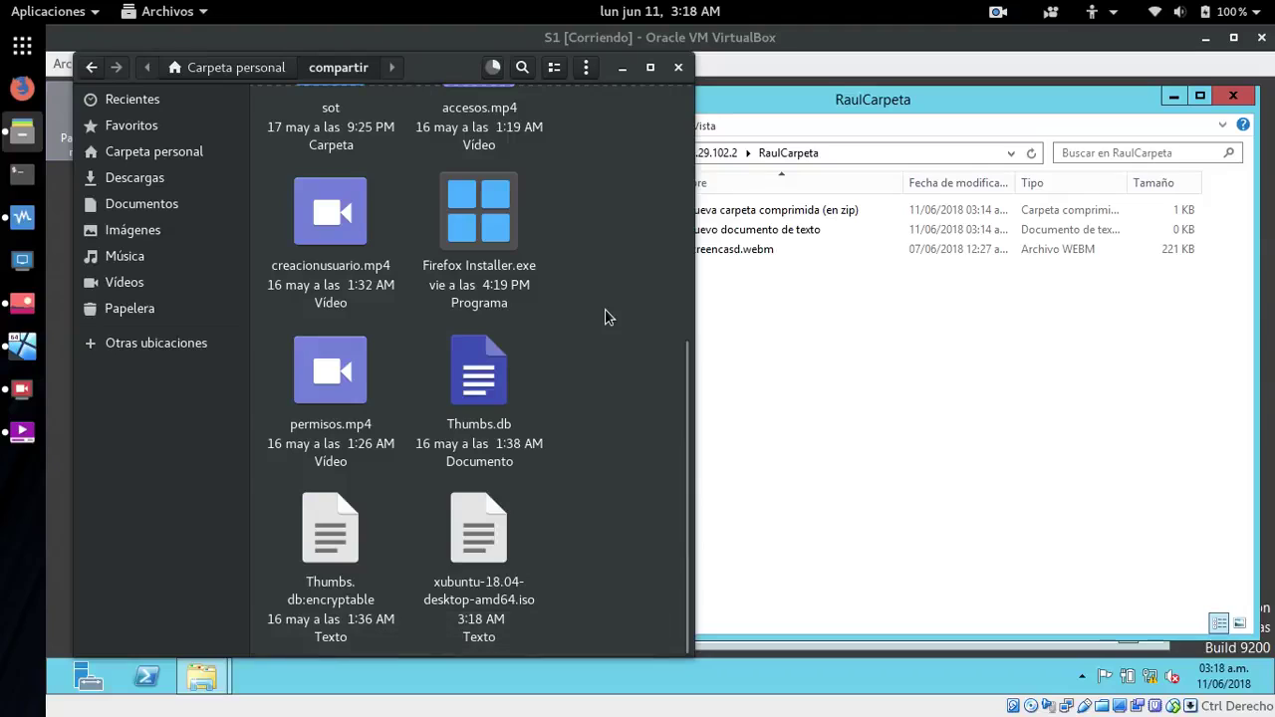
pyautogui.scroll(5, 604, 309)
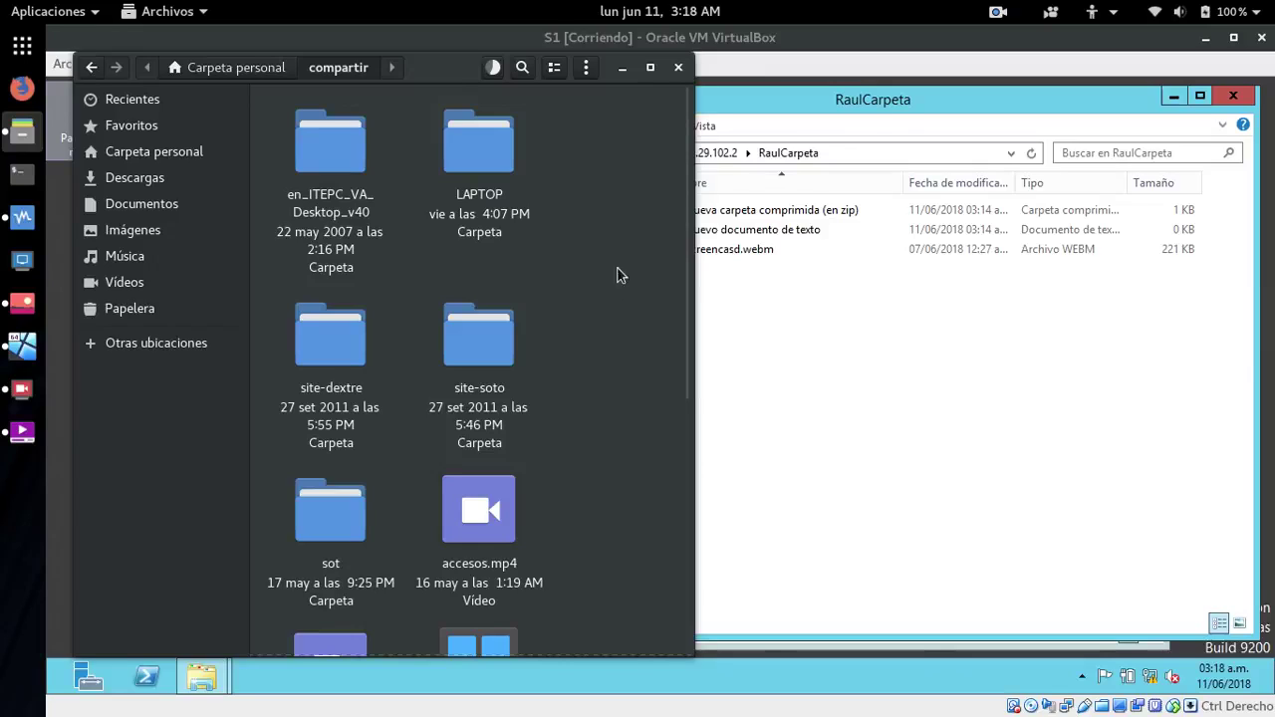
pyautogui.click(881, 100)
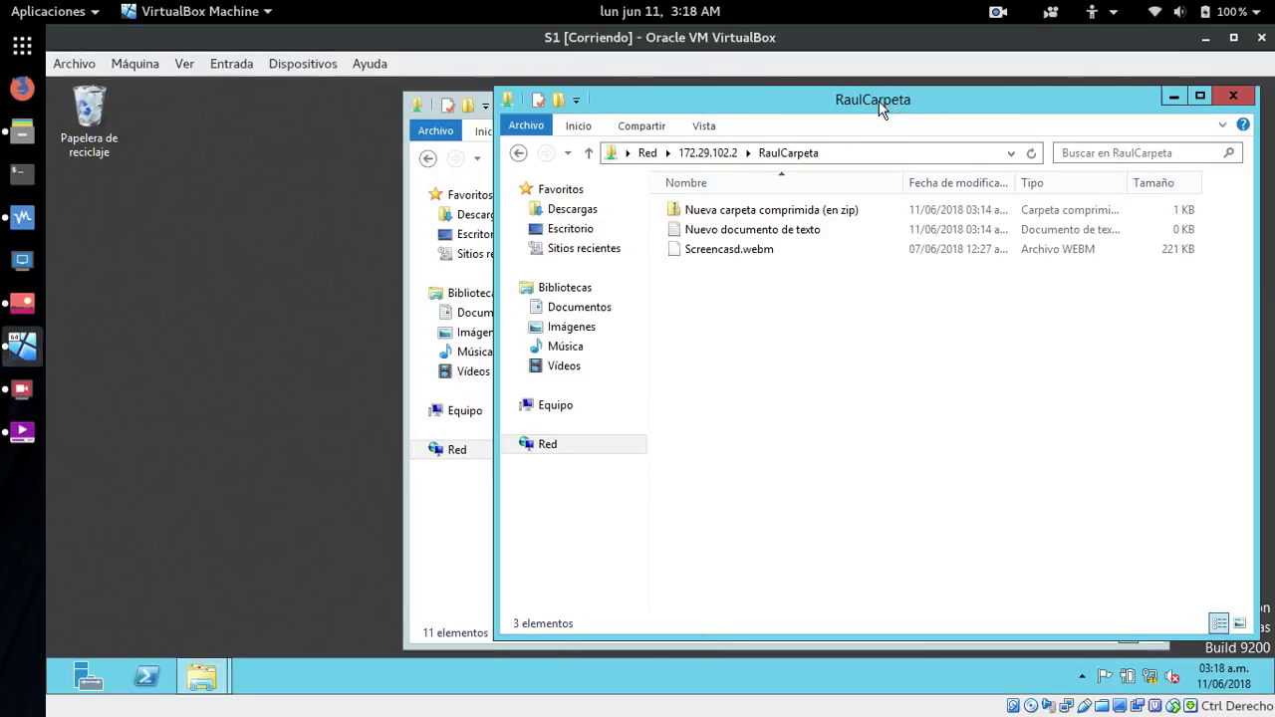
# - Close the RaulCarpeta and compartir Explorer windows and launch the Ejecutar (Run) dialog from Start
pyautogui.click(1235, 95)
pyautogui.click(1144, 102)
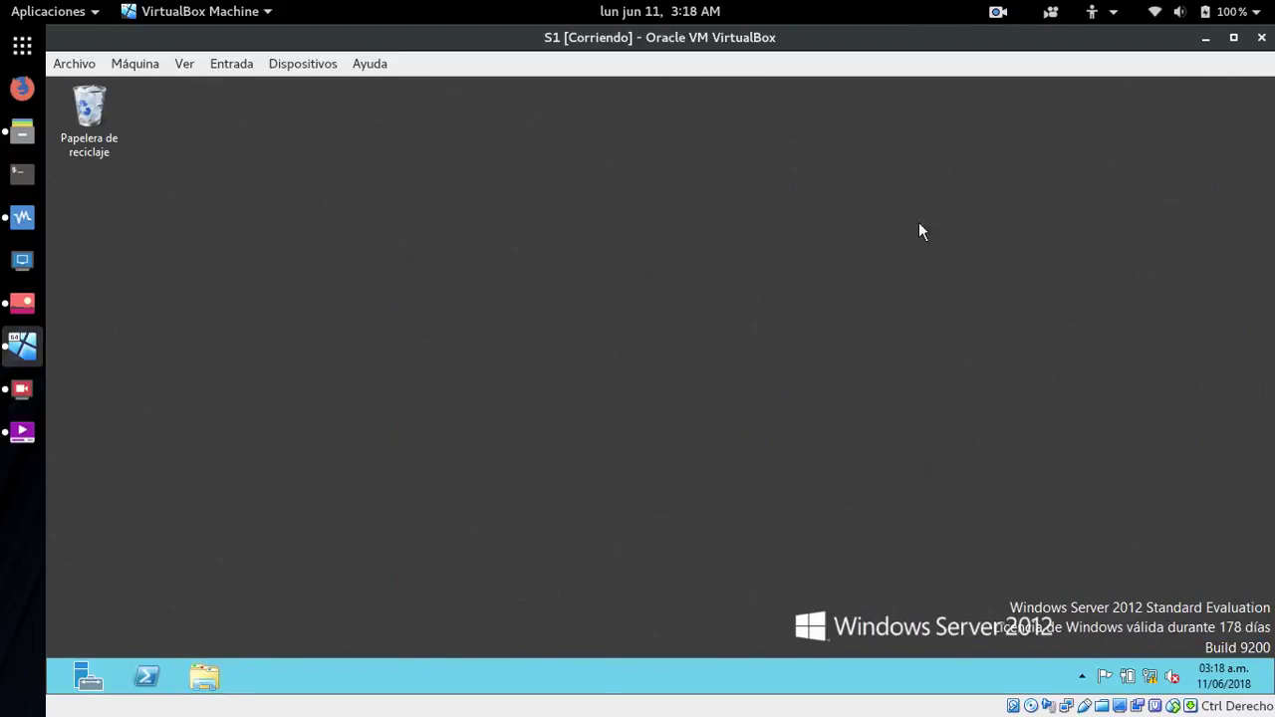
pyautogui.press('super')
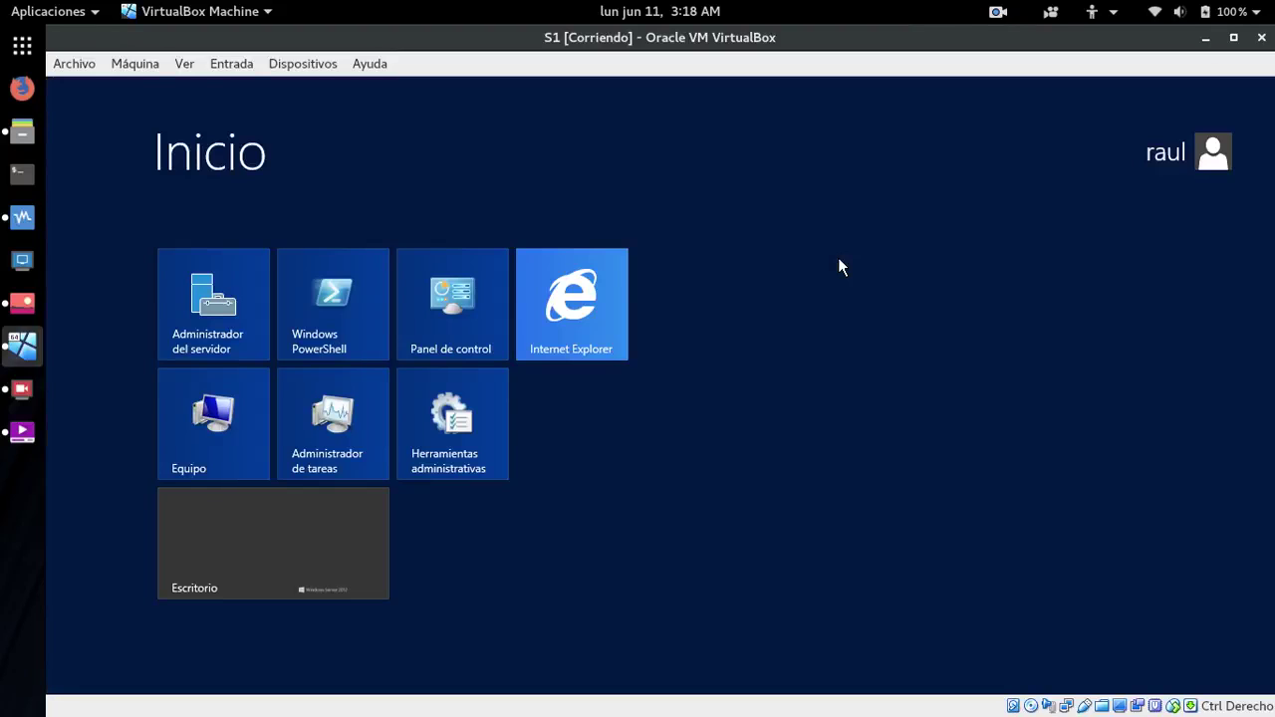
pyautogui.write('ej')
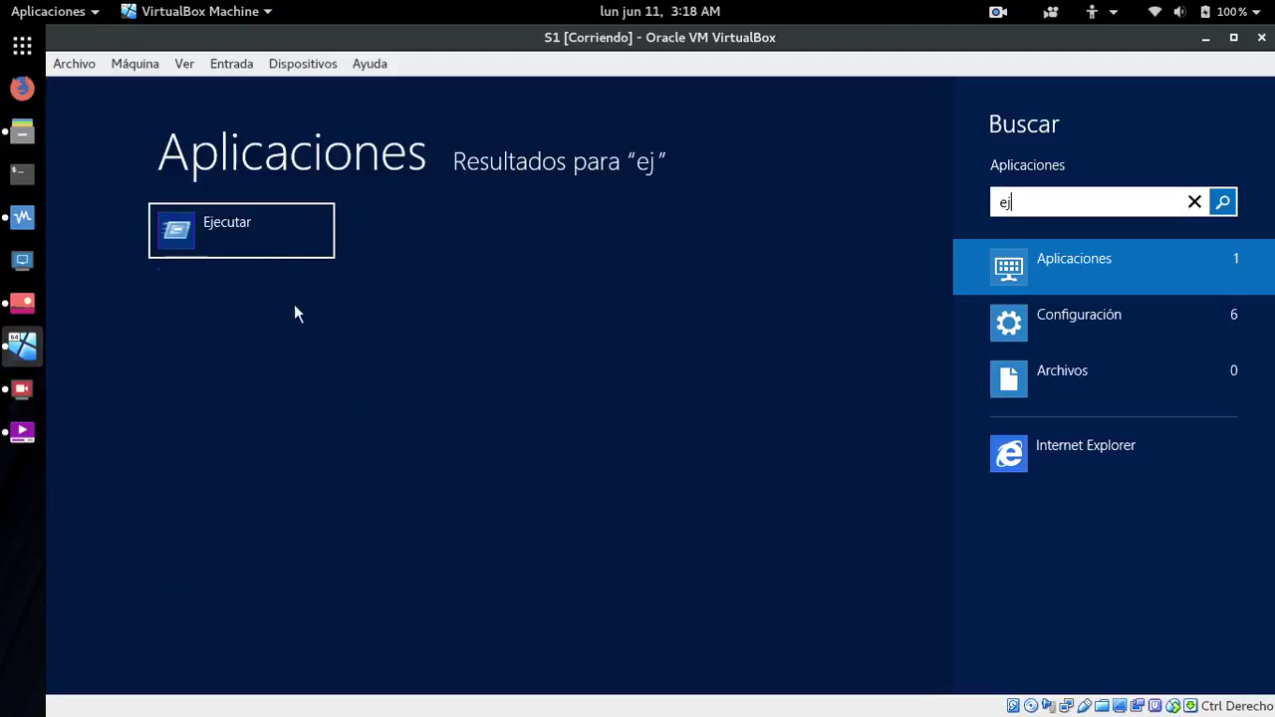
pyautogui.click(207, 237)
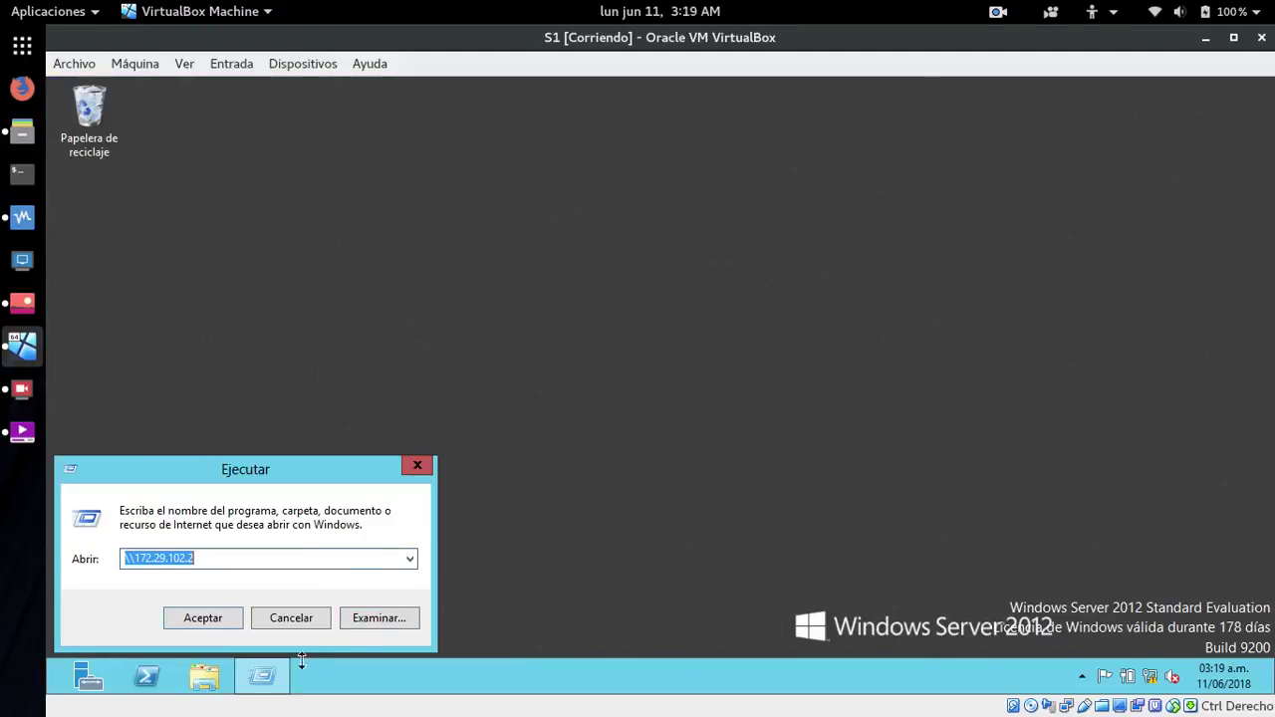
# - Dismiss the Ejecutar jump list and bring up the host's compartir folder in GNOME Files
pyautogui.click(267, 683)
pyautogui.rightClick(267, 683)
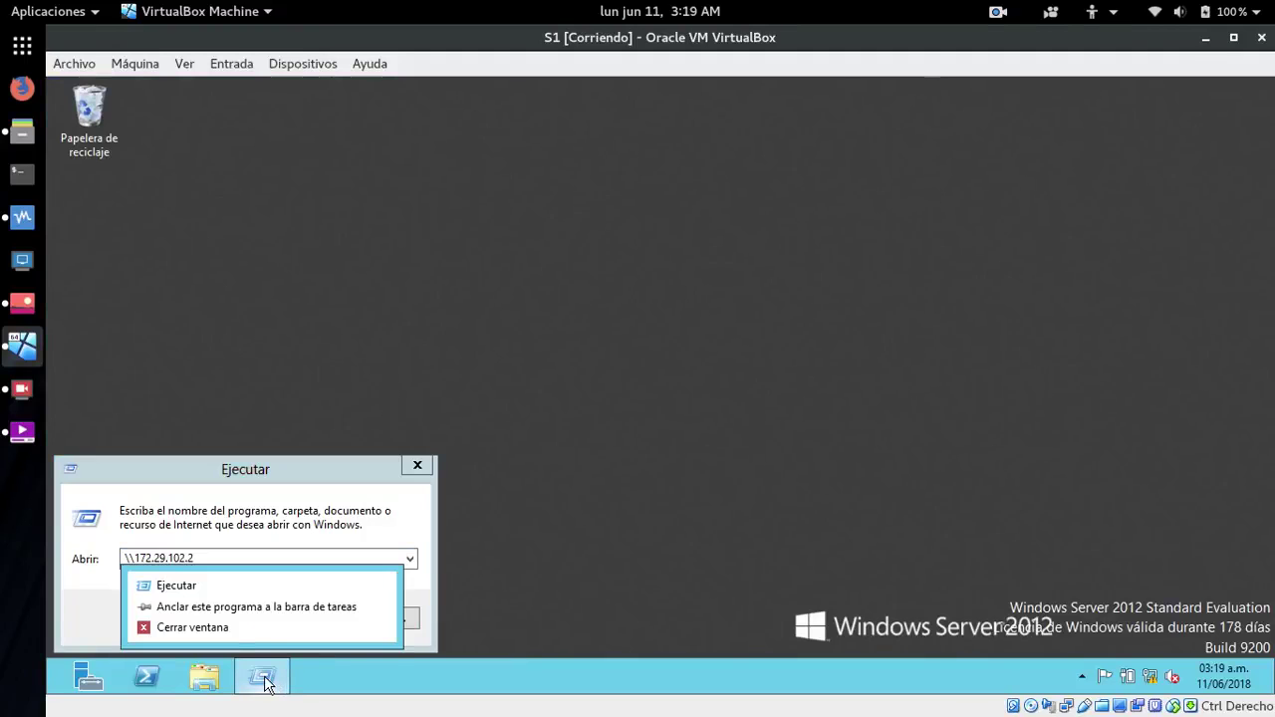
pyautogui.click(141, 614)
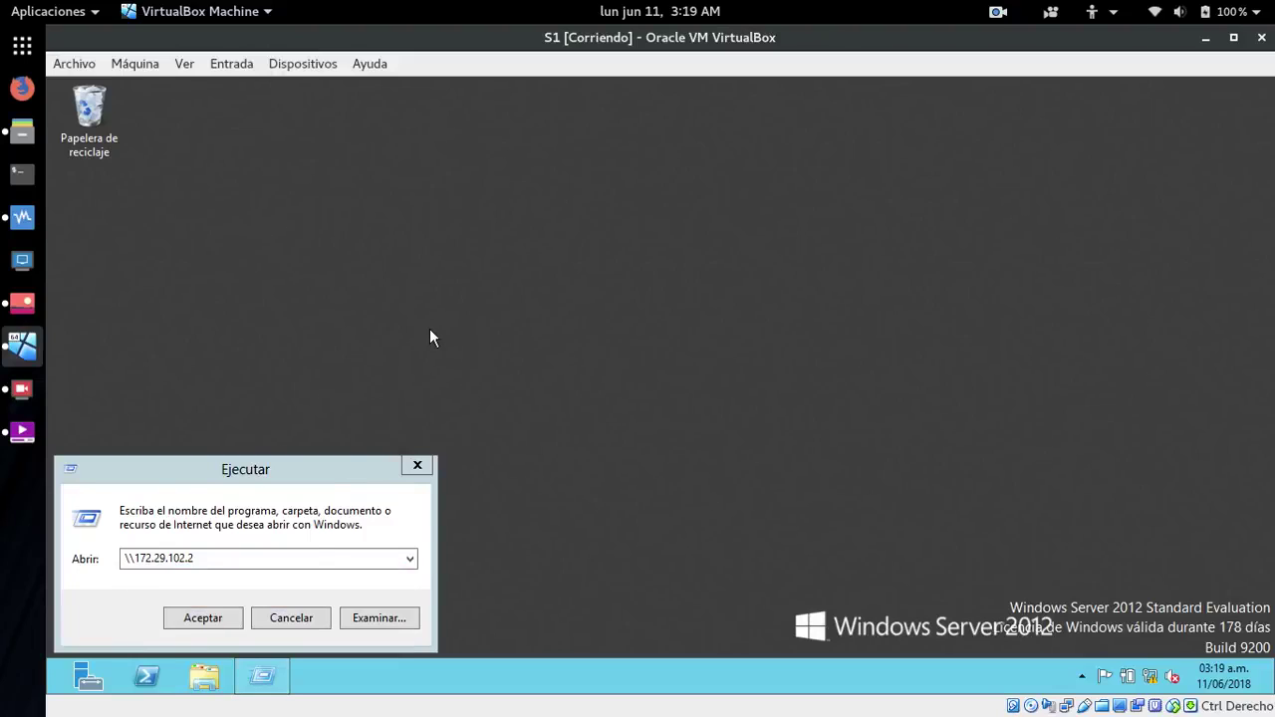
pyautogui.click(31, 134)
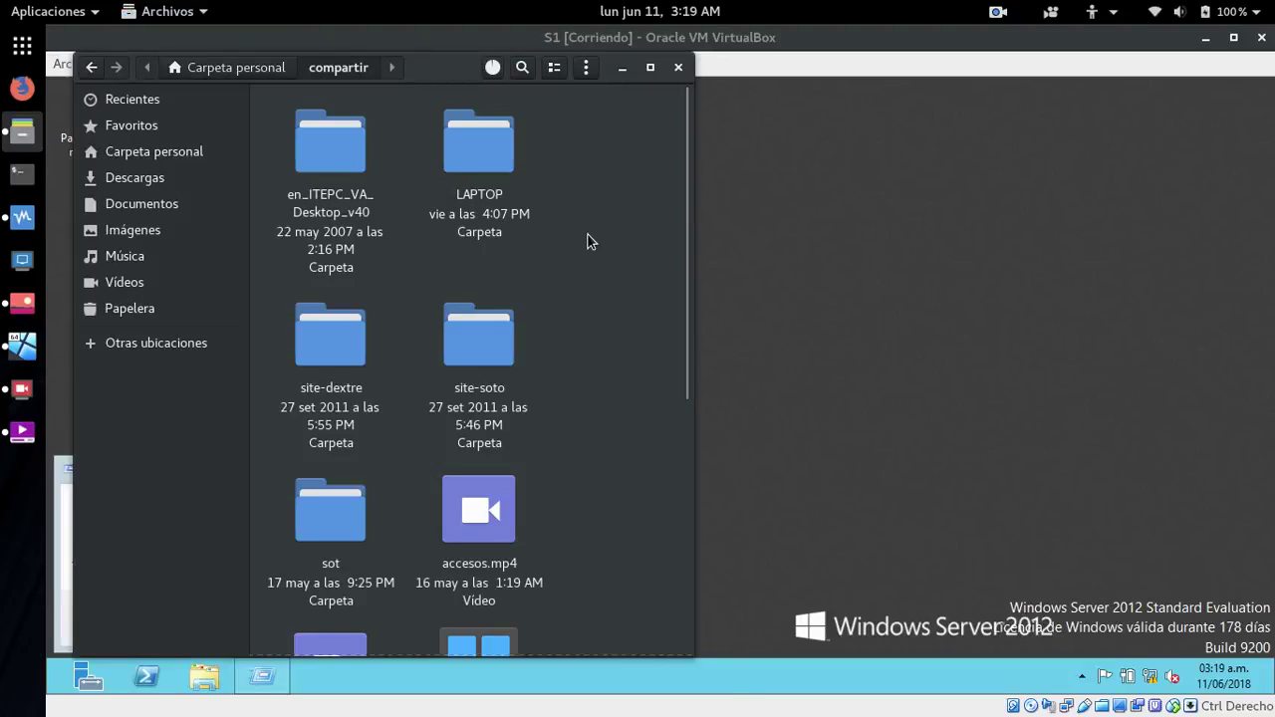
# - Confirm xubuntu-18.04-desktop-amd64.iso is in compartir, deselect it and close the Files window
pyautogui.scroll(-5, 601, 246)
pyautogui.scroll(5, 601, 246)
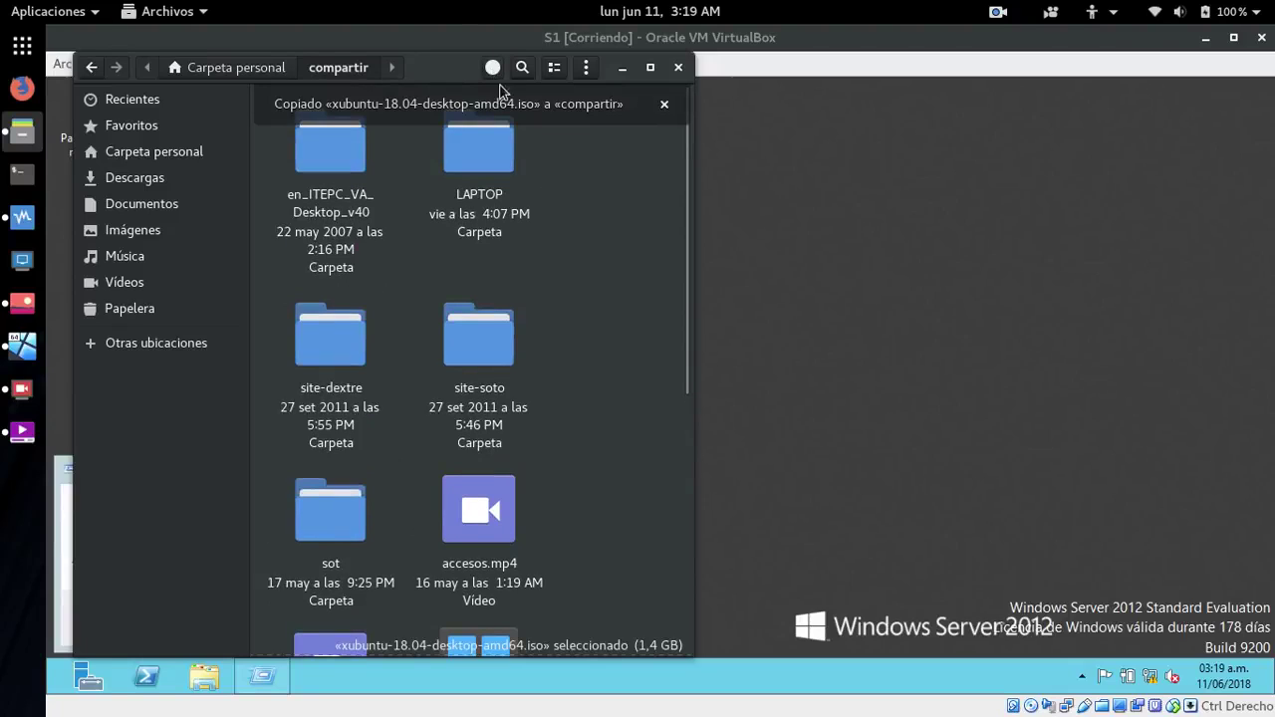
pyautogui.scroll(-5, 654, 274)
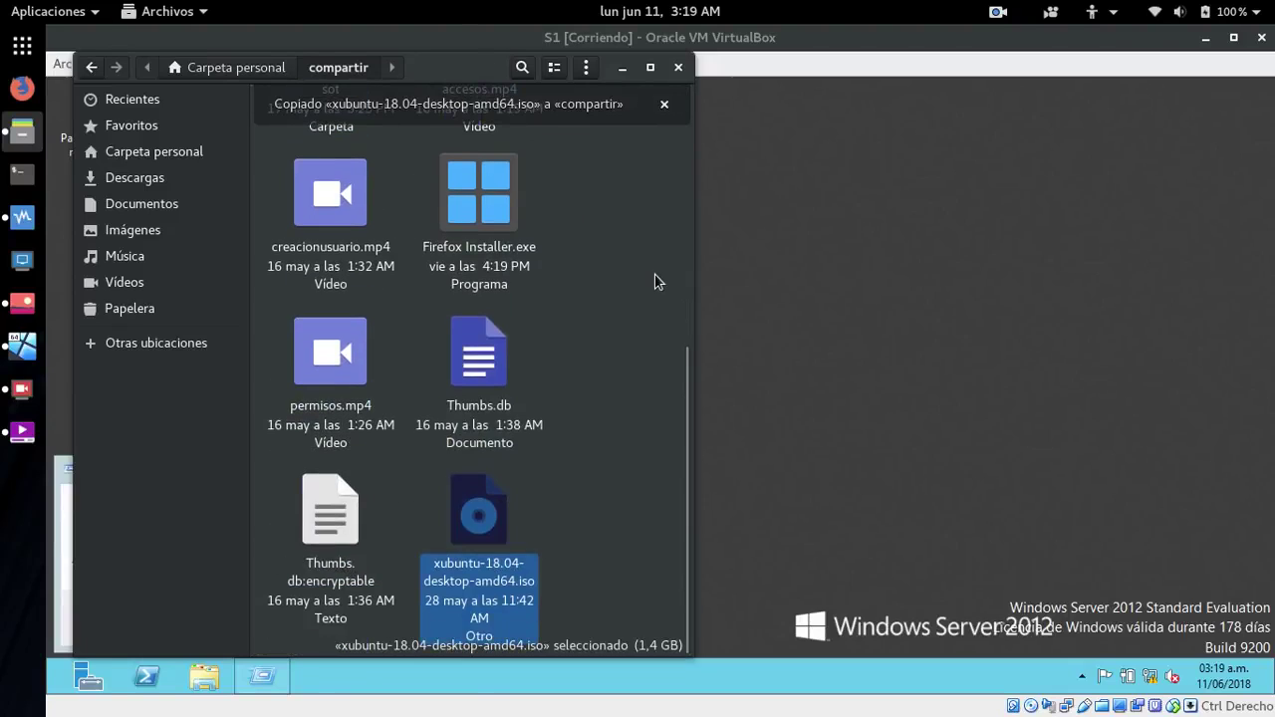
pyautogui.click(655, 273)
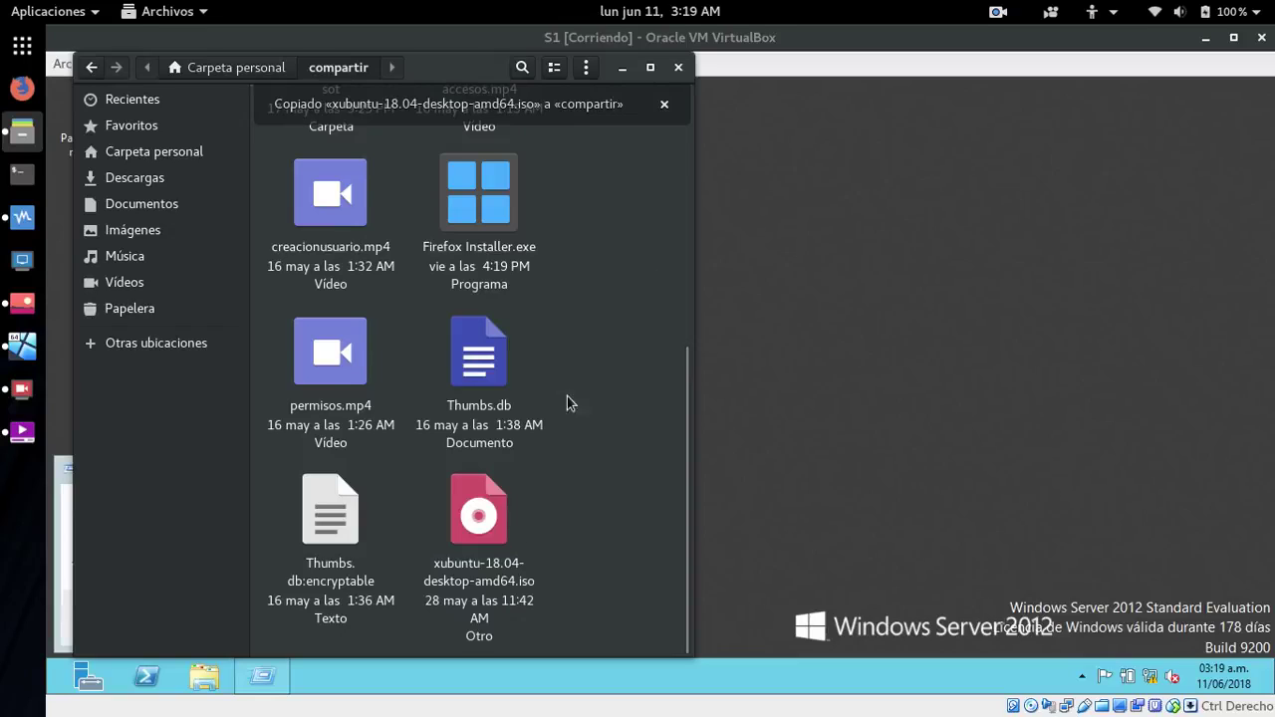
pyautogui.click(679, 68)
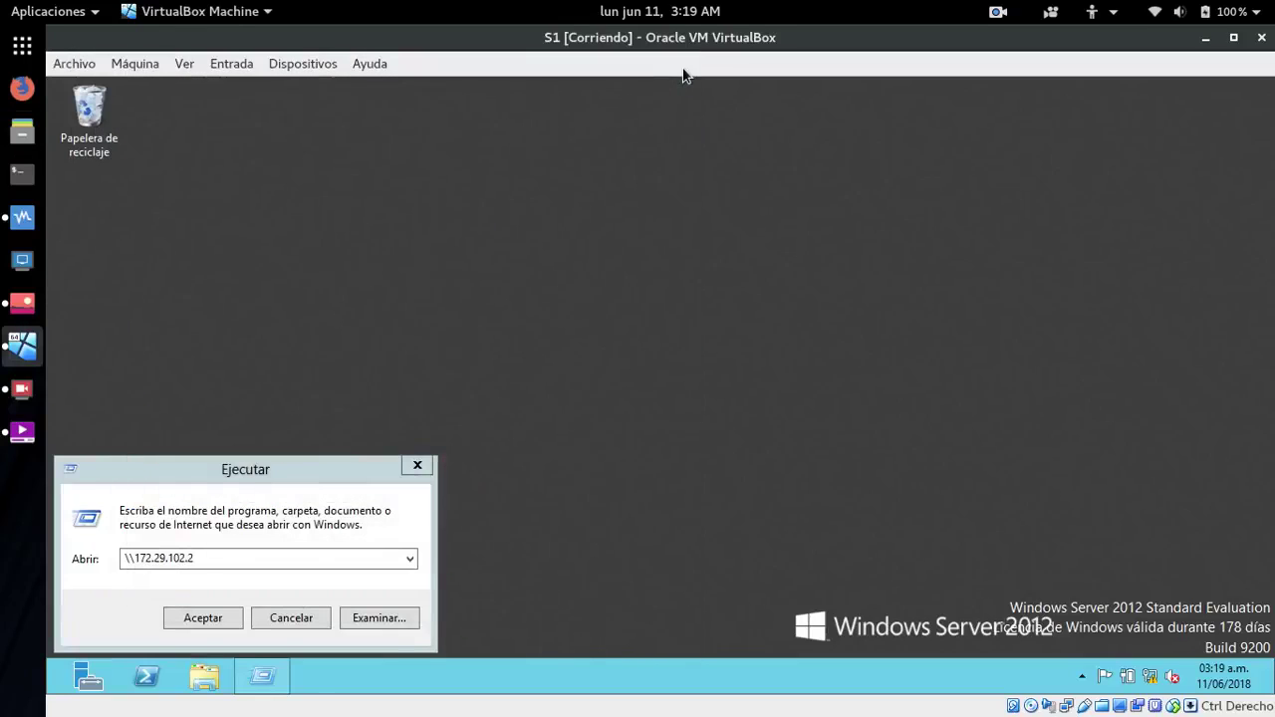
# - Browse in guest Explorer through Red and VBOXSVR to the compartir share
pyautogui.click(214, 688)
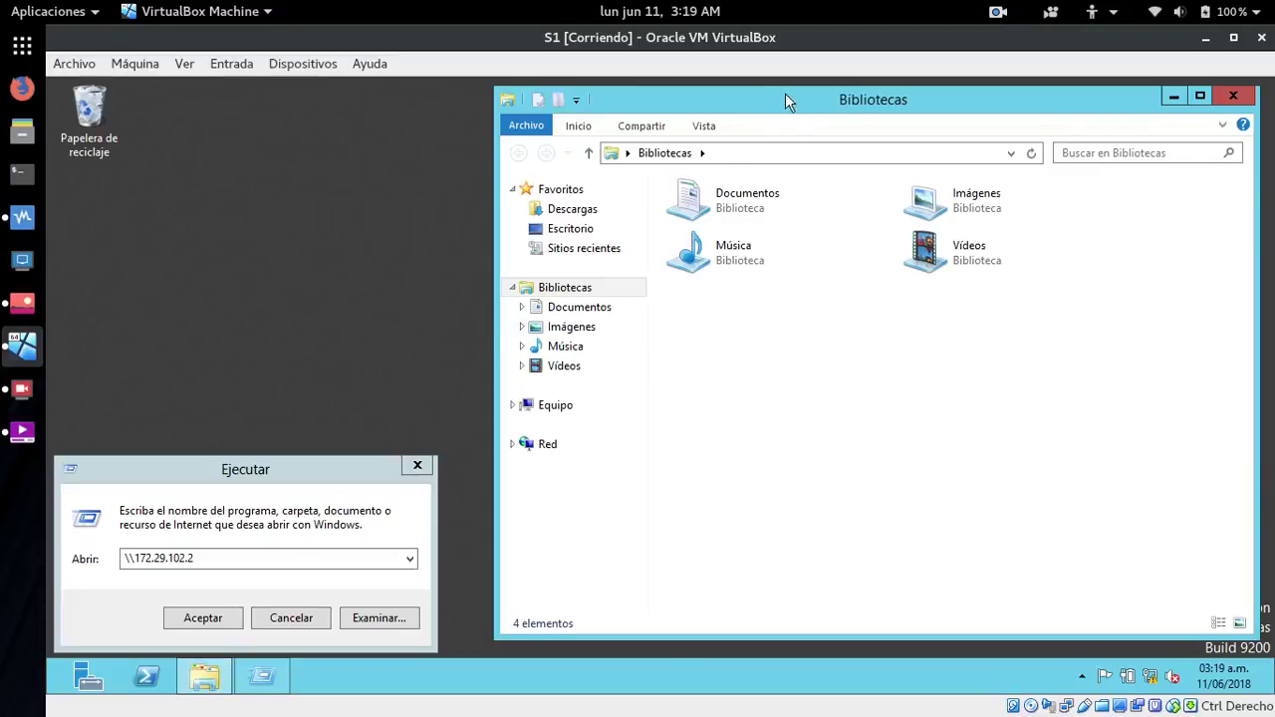
pyautogui.moveTo(820, 106); pyautogui.dragTo(999, 111)
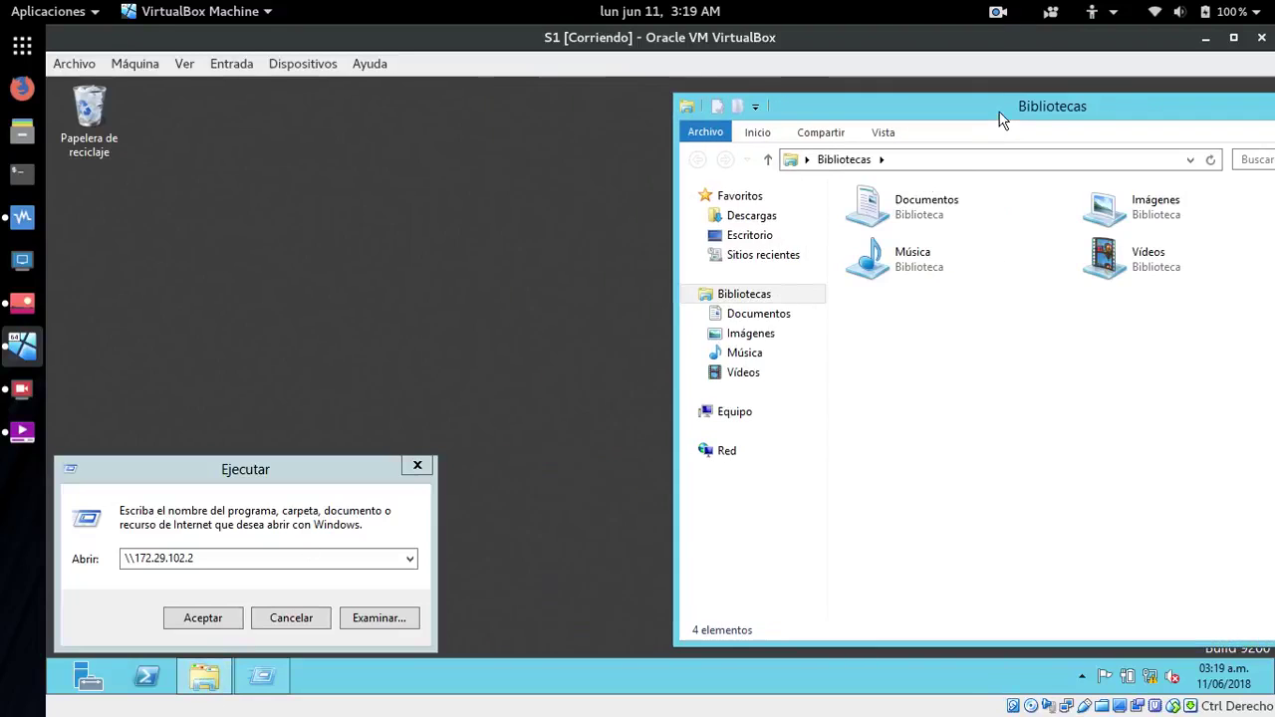
pyautogui.click(713, 453)
pyautogui.doubleClick(902, 242)
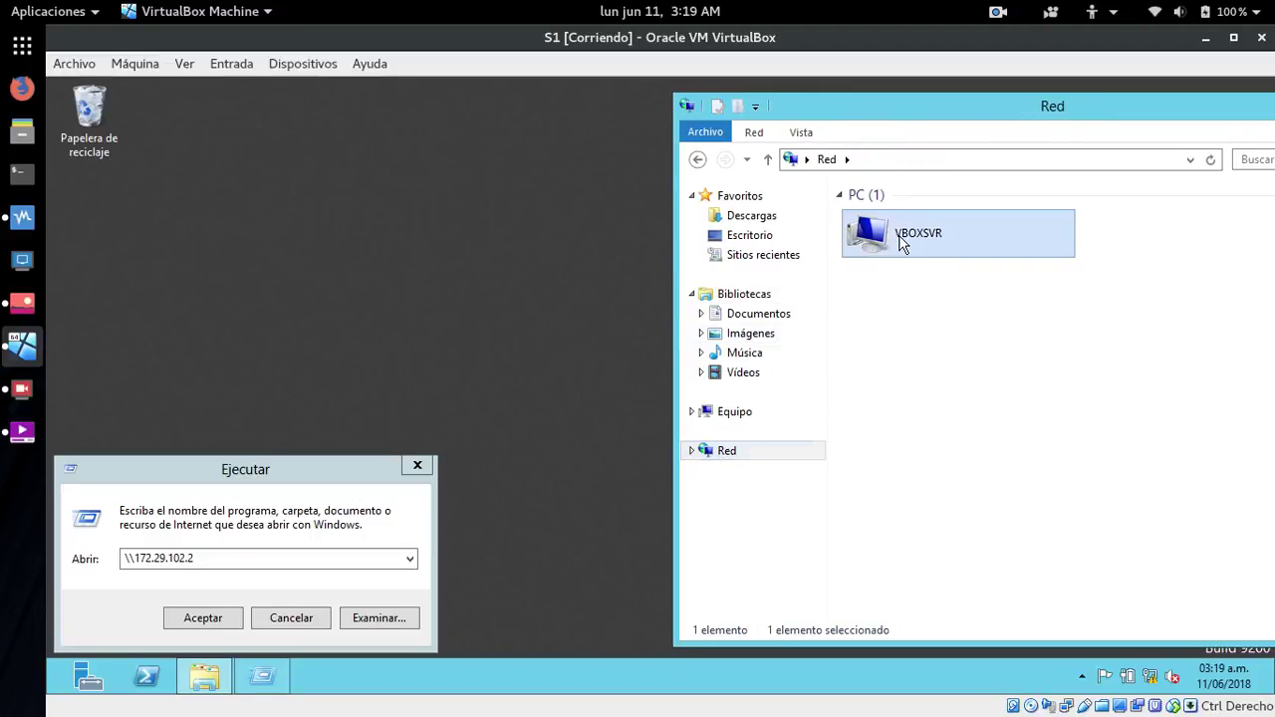
pyautogui.doubleClick(876, 221)
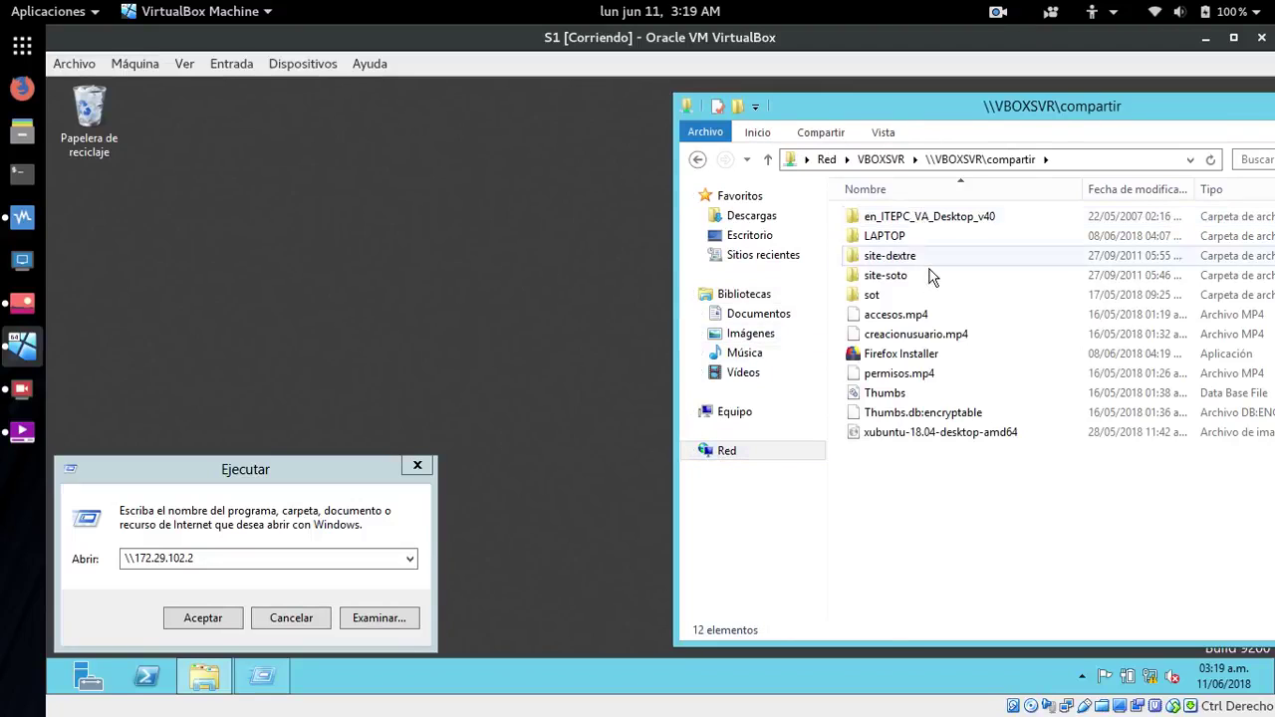
# - Rename the xubuntu ISO in compartir to xubuntu-18.04 via Cambiar nombre
pyautogui.rightClick(922, 443)
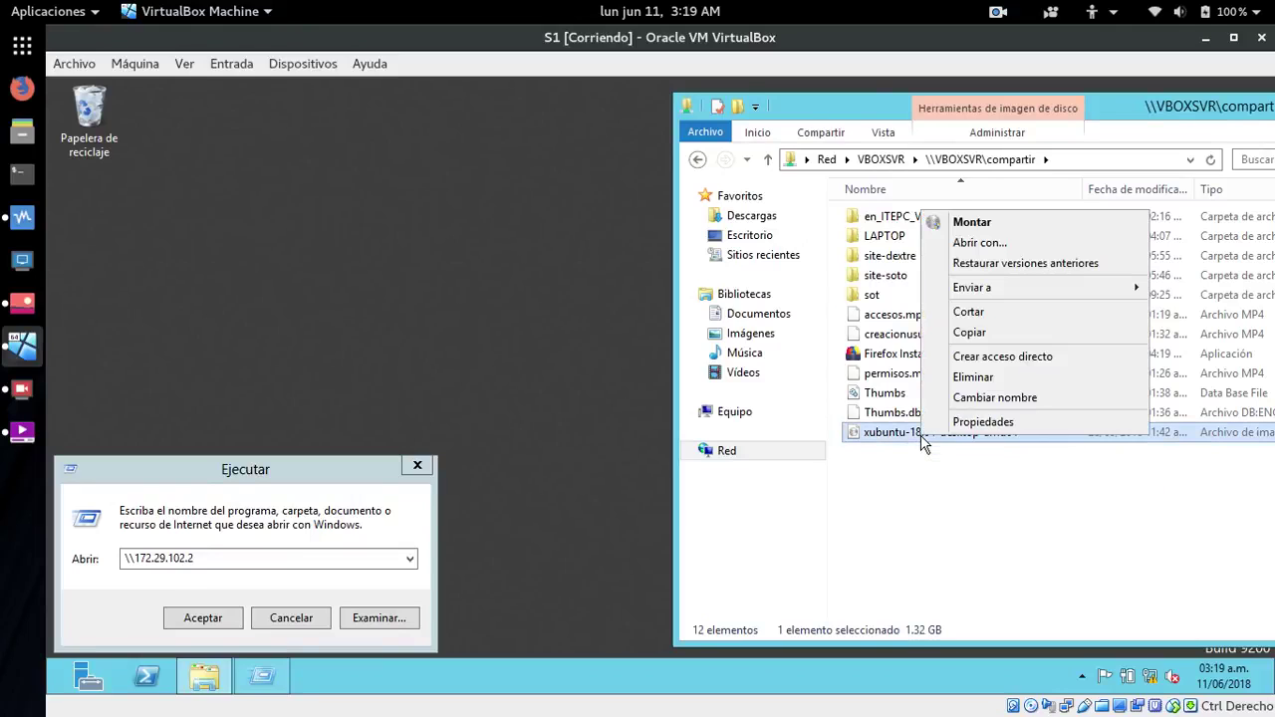
pyautogui.click(964, 395)
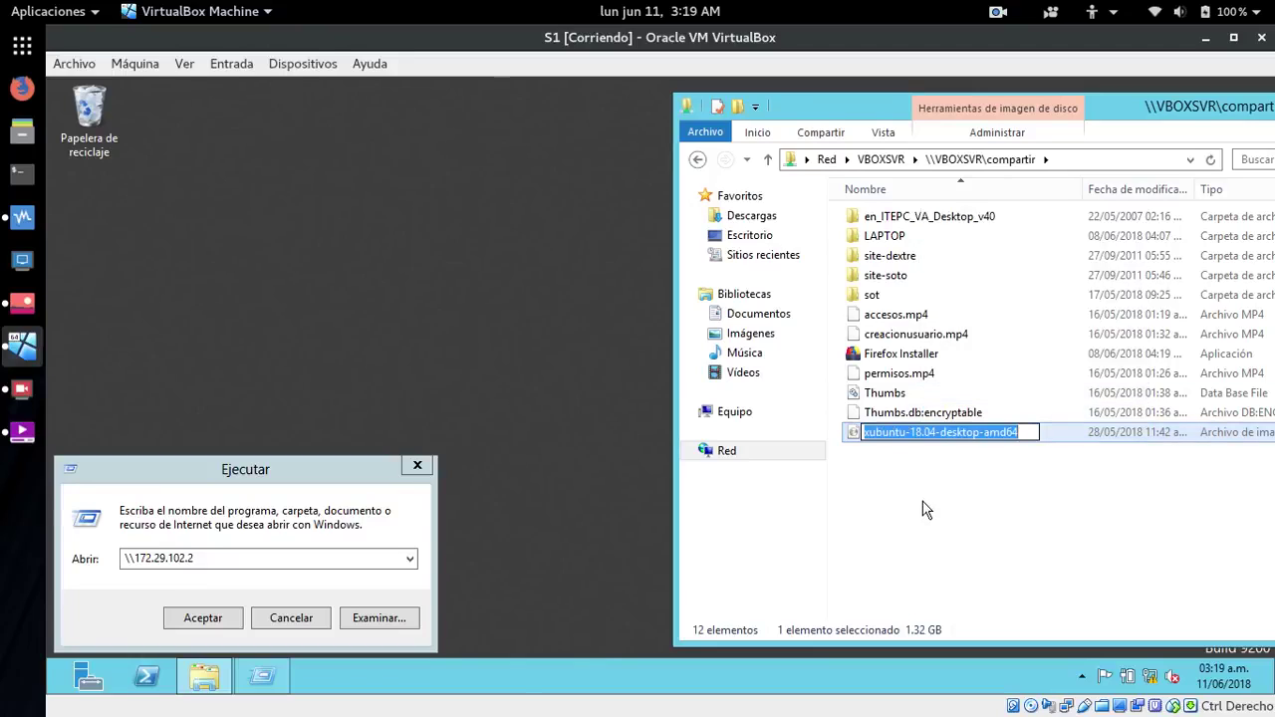
pyautogui.press('End')
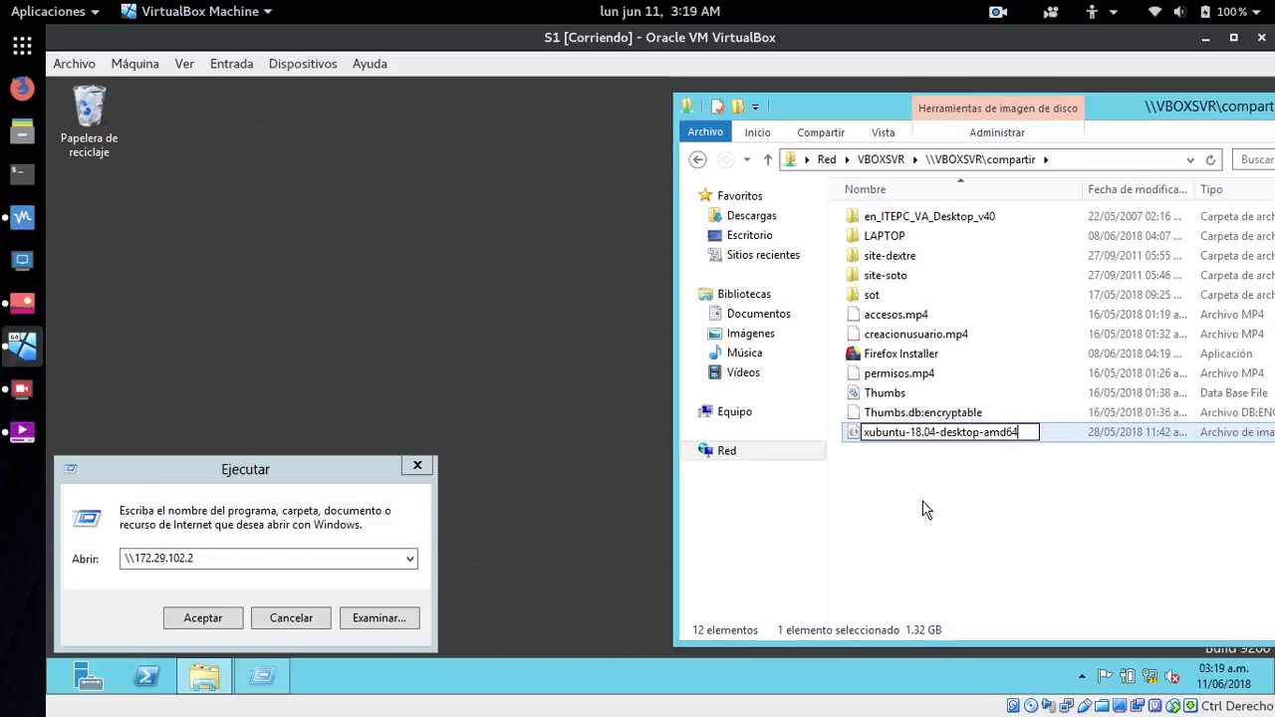
pyautogui.press('BackSpace')
pyautogui.press('BackSpace')
pyautogui.press('BackSpace')
pyautogui.press('BackSpace')
pyautogui.press('BackSpace')
pyautogui.press('BackSpace')
pyautogui.press('BackSpace')
pyautogui.press('BackSpace')
pyautogui.press('BackSpace')
pyautogui.press('BackSpace')
pyautogui.press('BackSpace')
pyautogui.press('BackSpace')
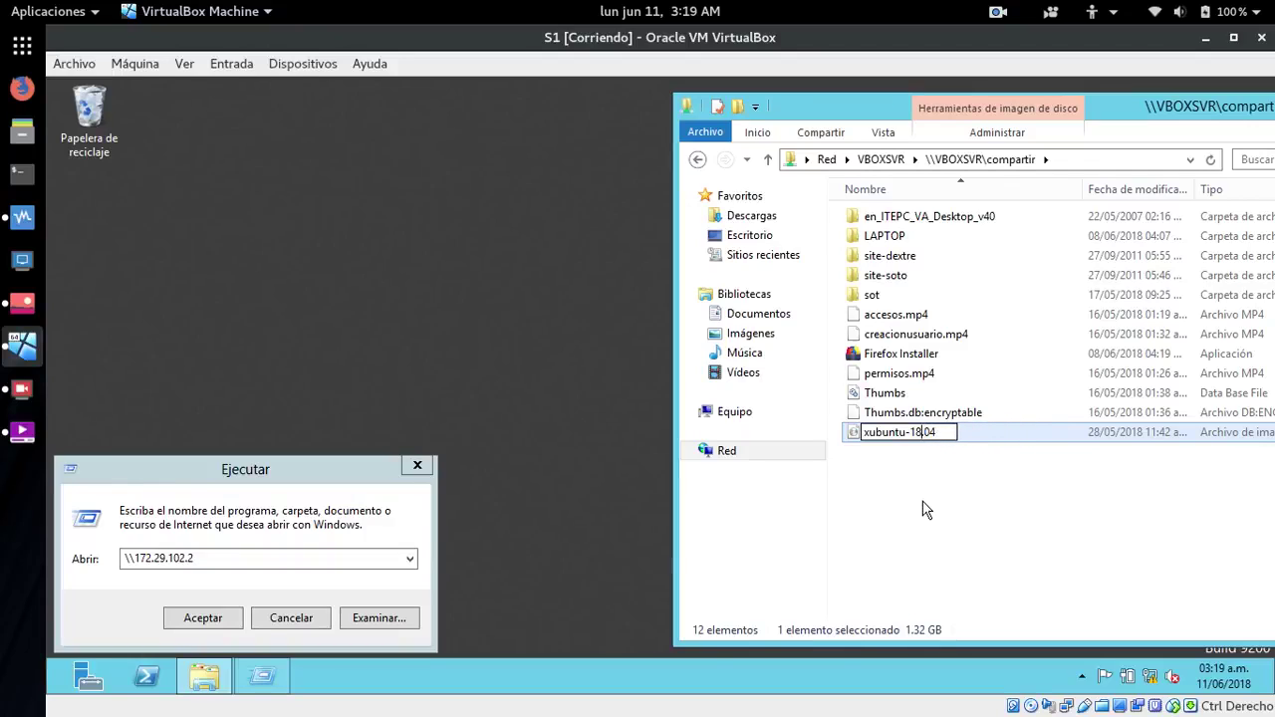
pyautogui.press('BackSpace')
pyautogui.write('-')
pyautogui.press('Return')
pyautogui.click(925, 508)
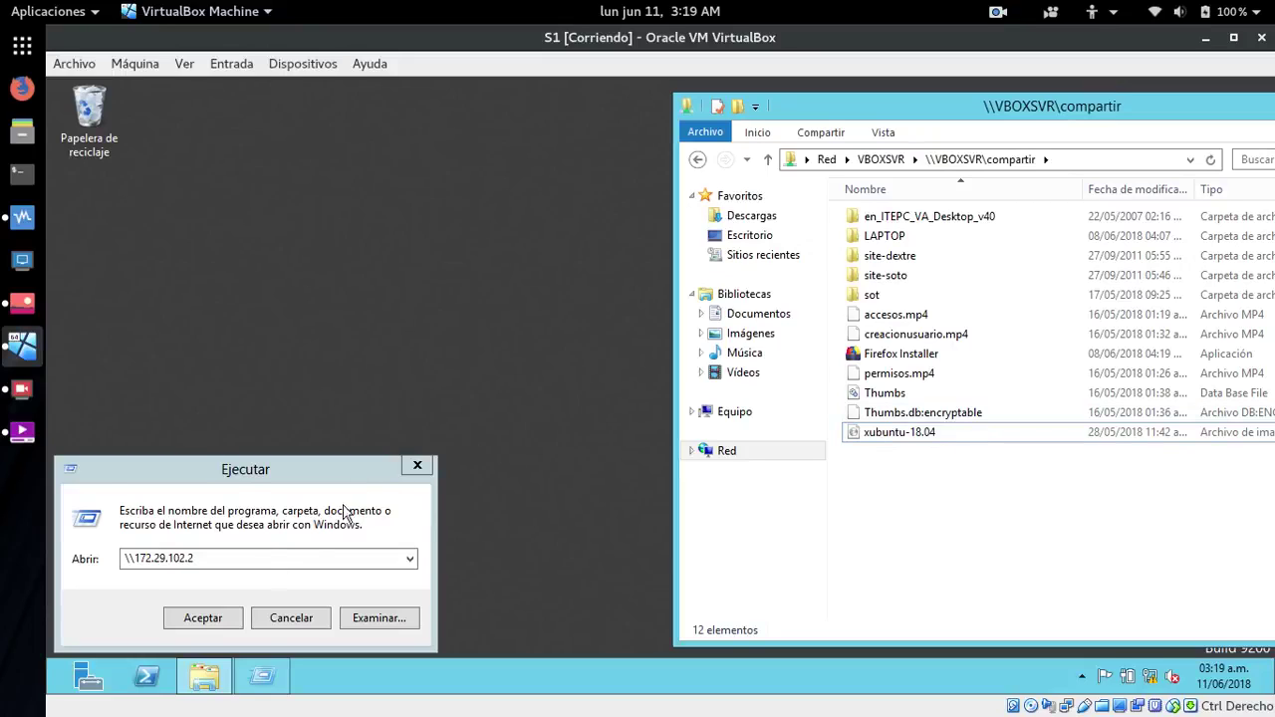
pyautogui.click(215, 616)
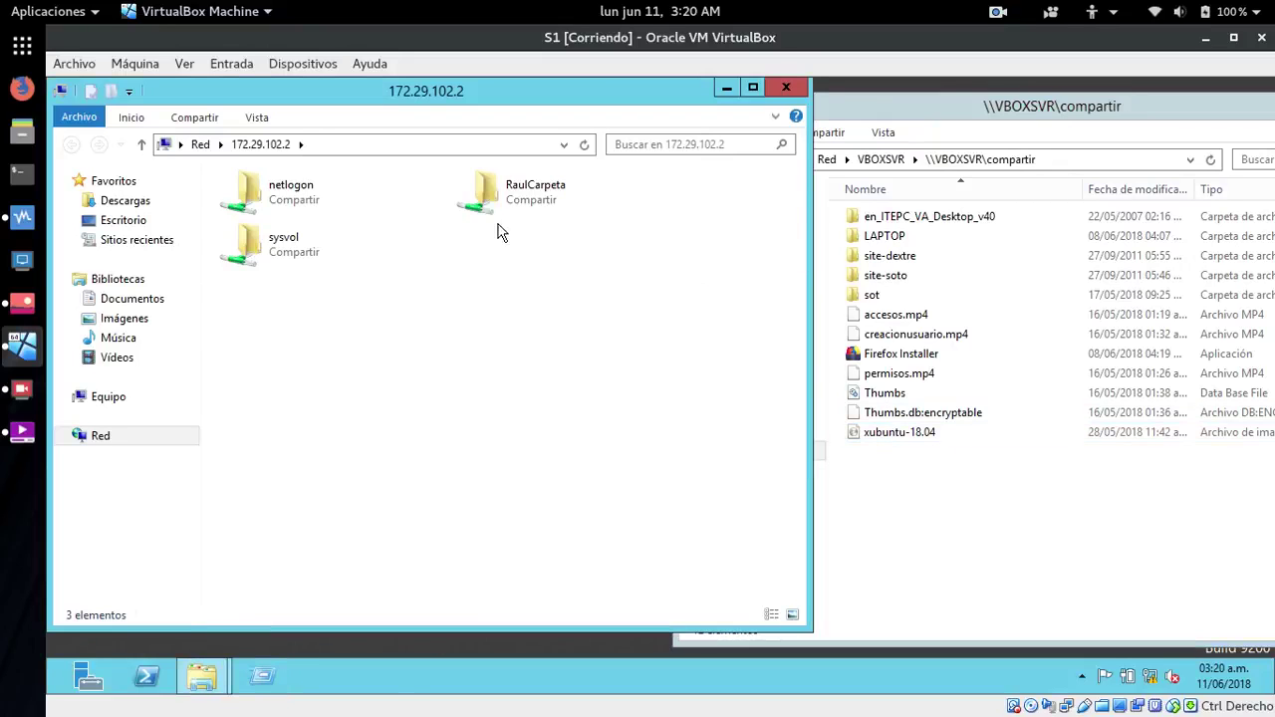
# - Open \\172.29.102.2\RaulCarpeta, try copying the xubuntu-18.04 ISO, and cancel the insufficient-space error
pyautogui.doubleClick(505, 199)
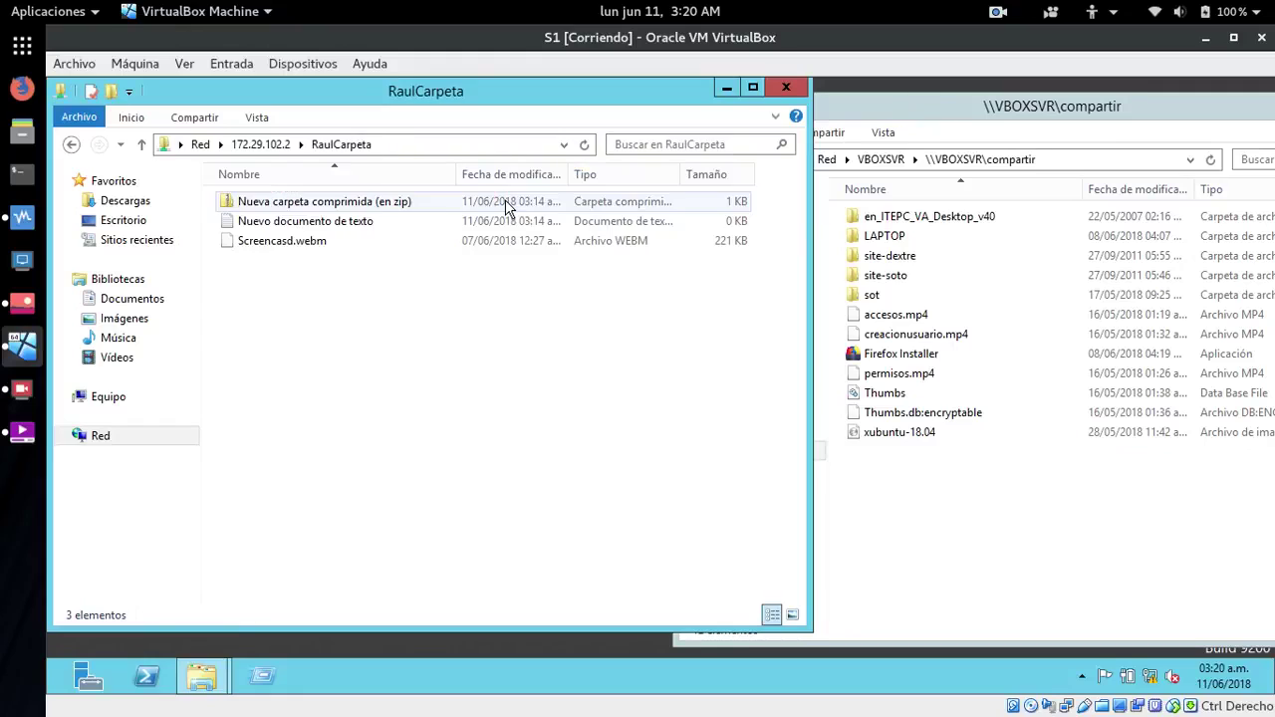
pyautogui.moveTo(878, 438); pyautogui.dragTo(384, 373)
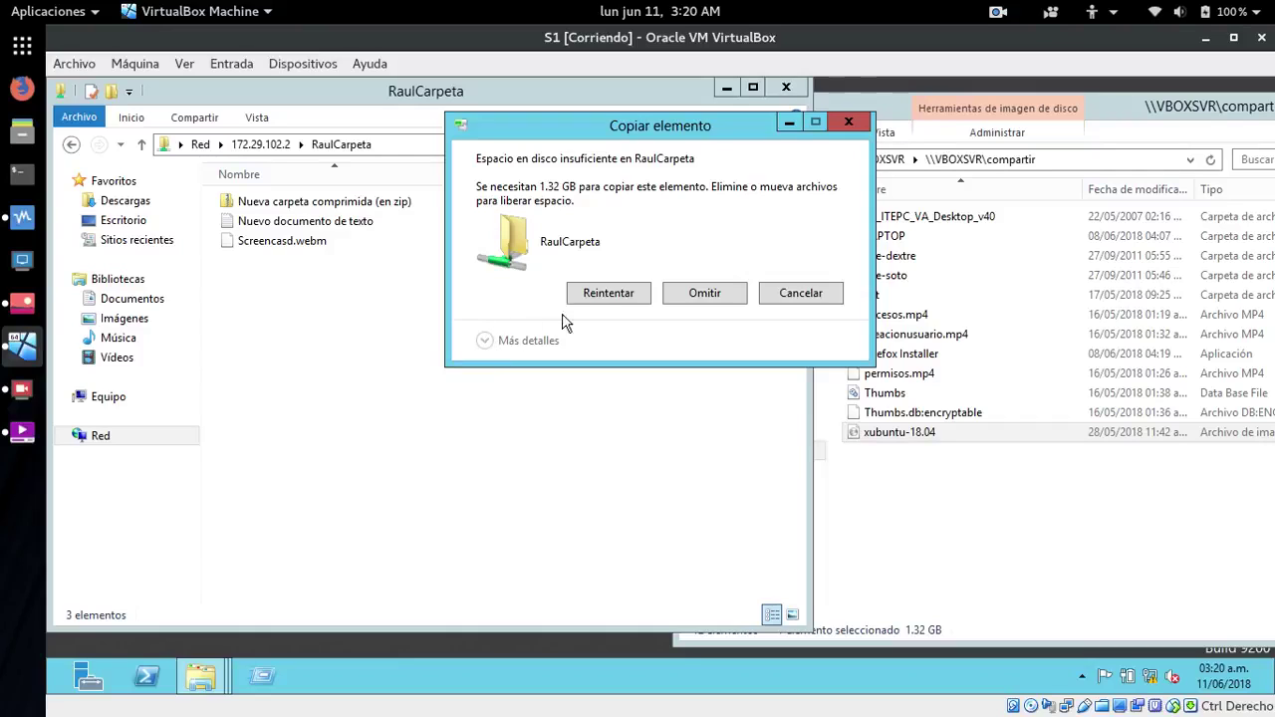
pyautogui.click(787, 297)
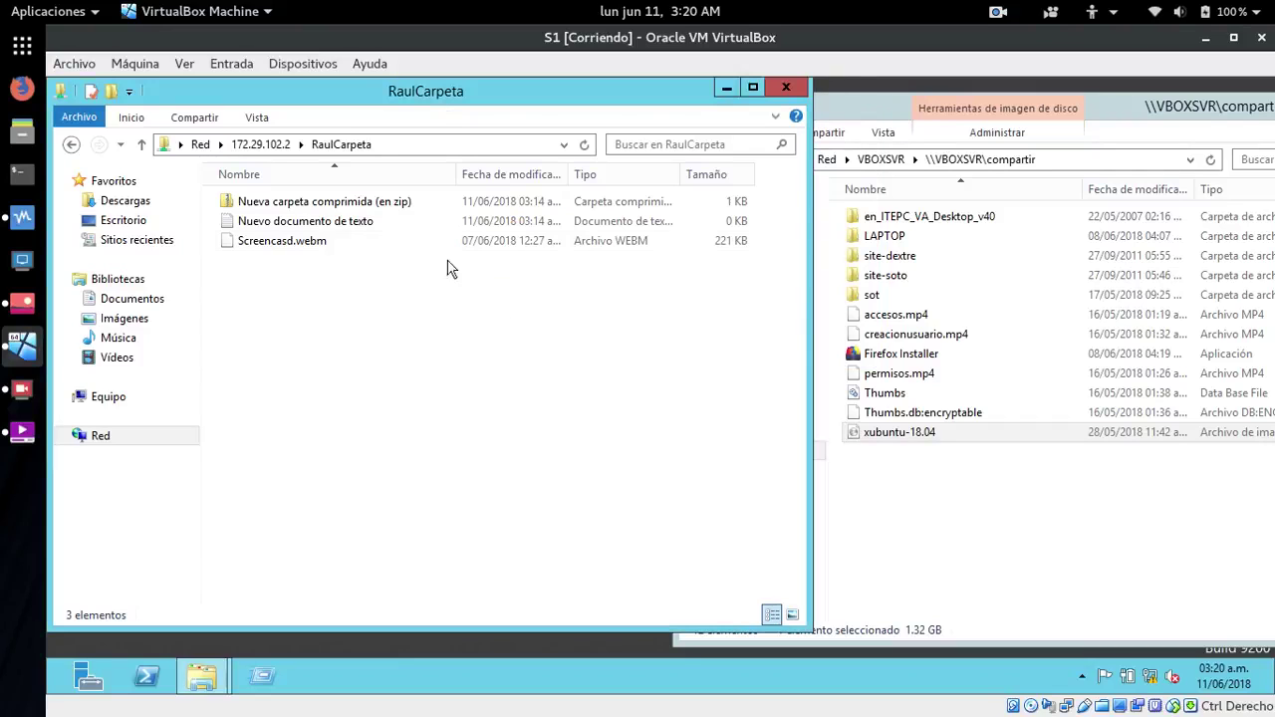
# - Delete all three files in RaulCarpeta, then drag the xubuntu-18.04 ISO in again
pyautogui.moveTo(252, 275); pyautogui.dragTo(324, 205)
pyautogui.doubleClick(323, 205)
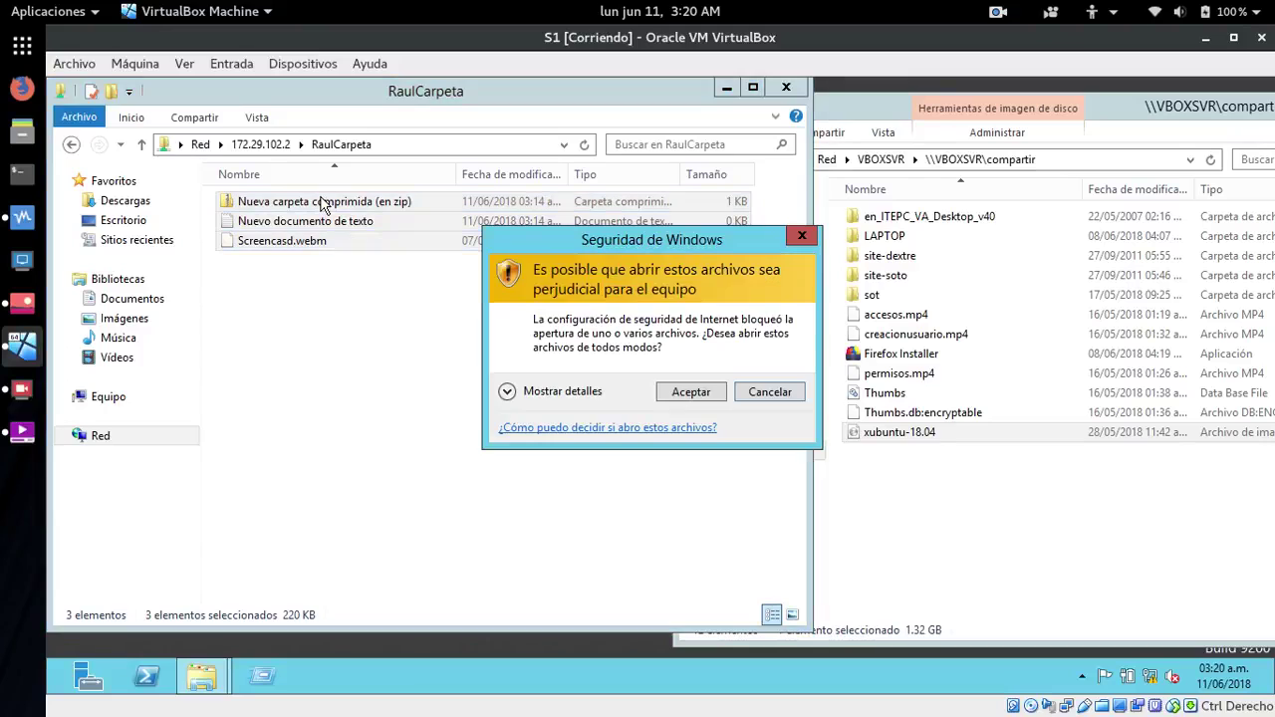
pyautogui.click(703, 400)
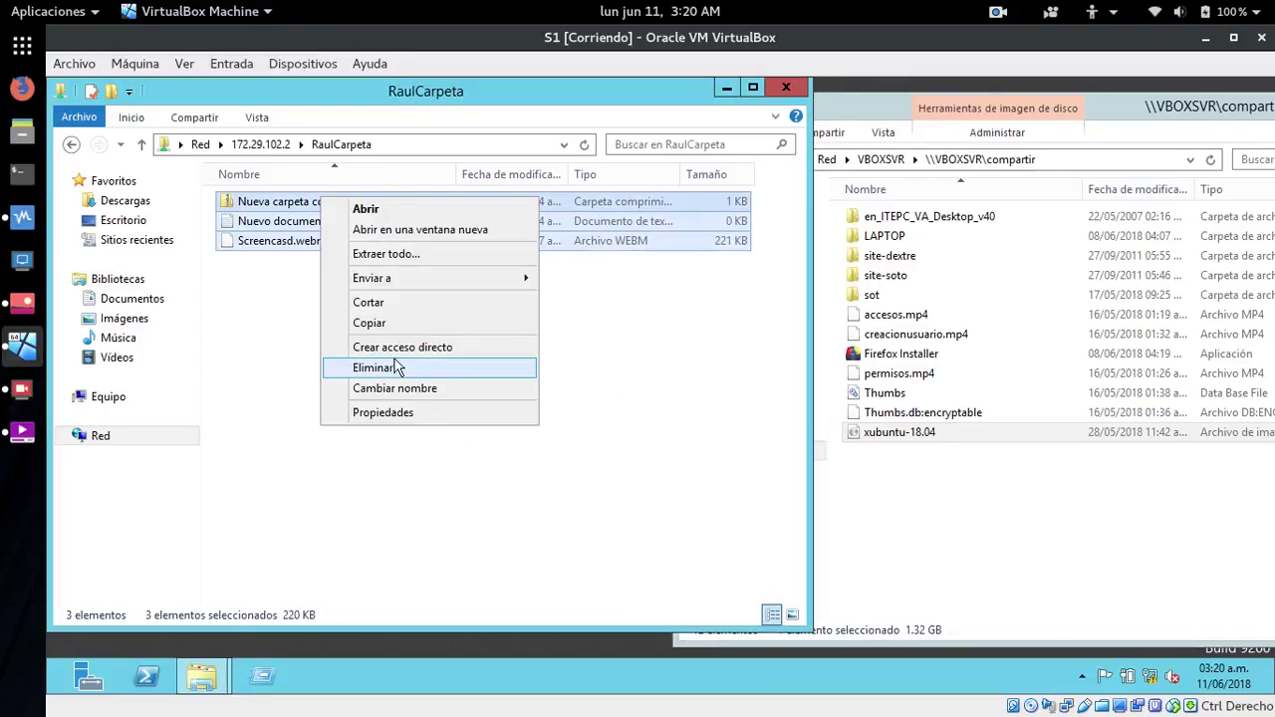
pyautogui.click(400, 366)
pyautogui.click(718, 392)
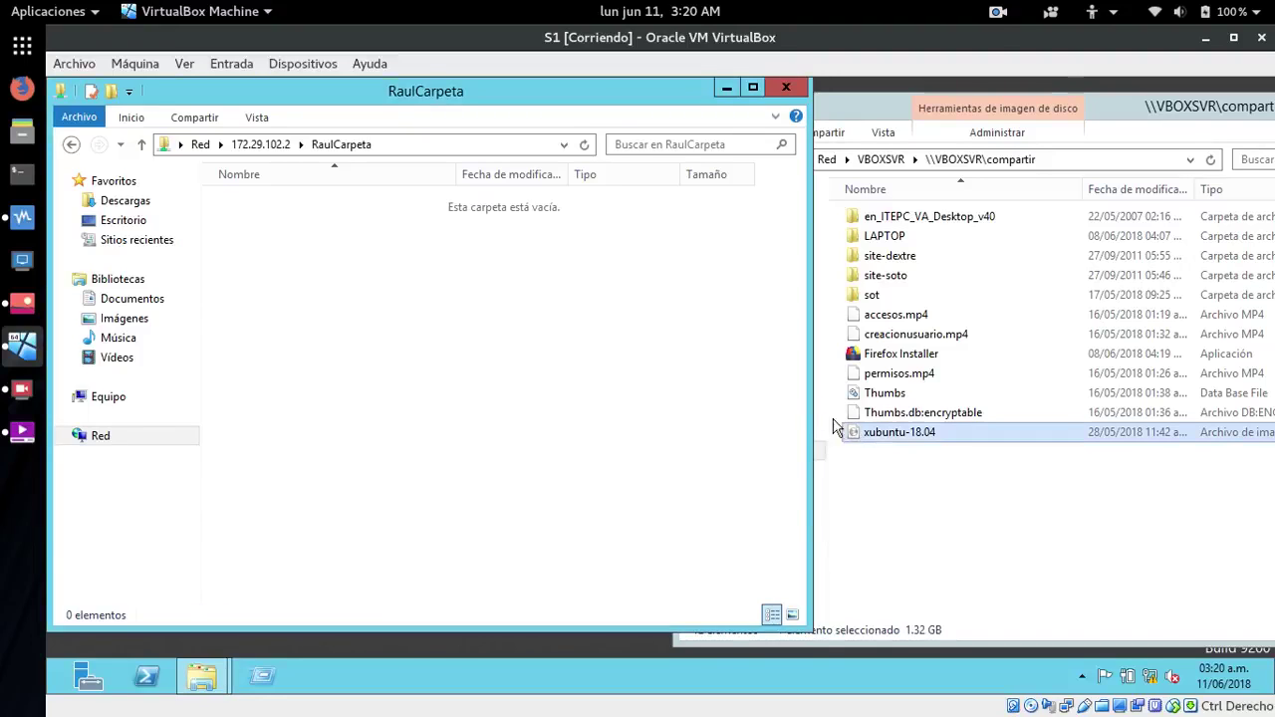
pyautogui.moveTo(878, 433); pyautogui.dragTo(379, 309)
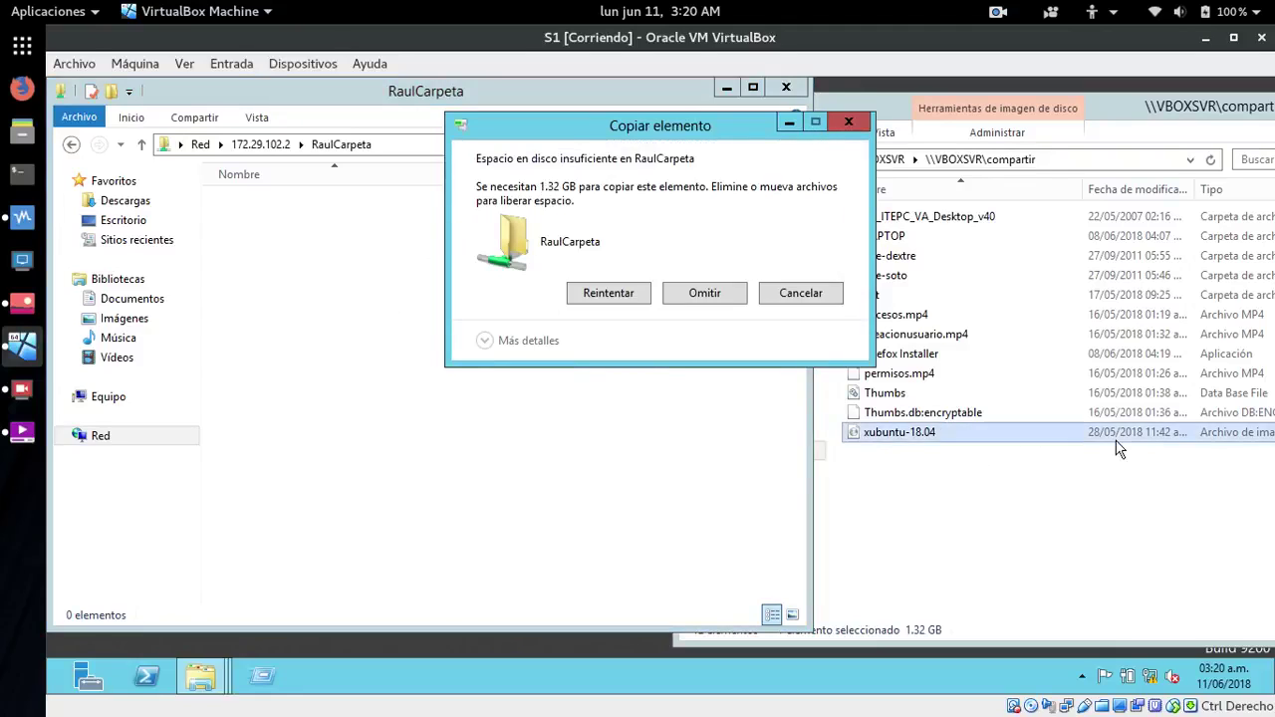
# - Adjust the compartir window's columns and position, then skip the ISO that doesn't fit
pyautogui.click(1205, 189)
pyautogui.moveTo(1210, 189); pyautogui.dragTo(1217, 189)
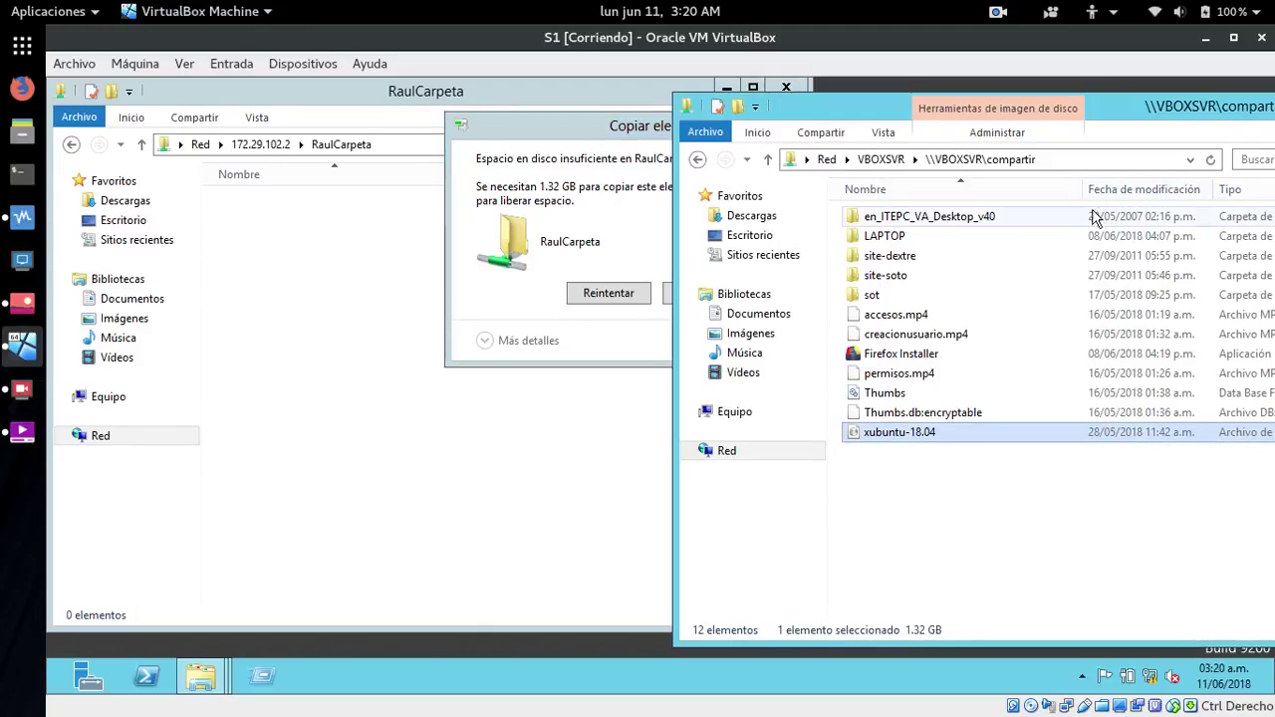
pyautogui.moveTo(1088, 198); pyautogui.dragTo(1028, 191)
pyautogui.moveTo(1116, 102); pyautogui.dragTo(996, 102)
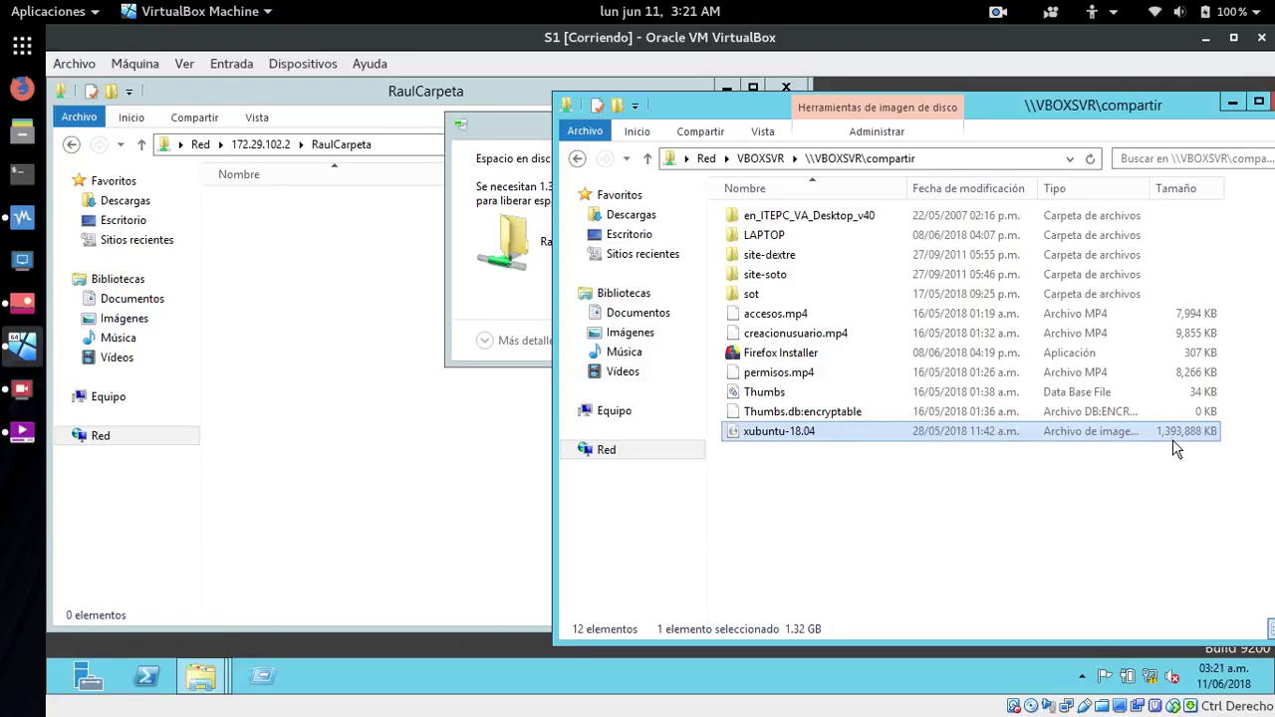
pyautogui.click(517, 133)
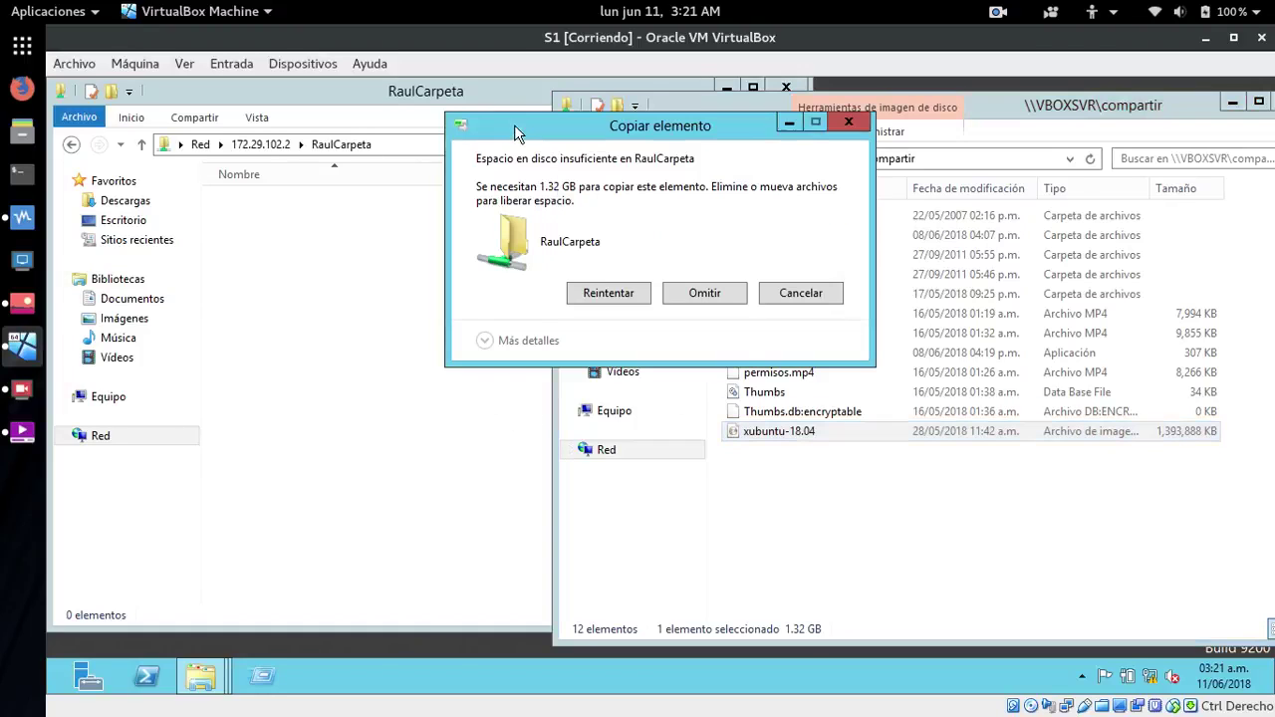
pyautogui.moveTo(635, 126); pyautogui.dragTo(289, 193)
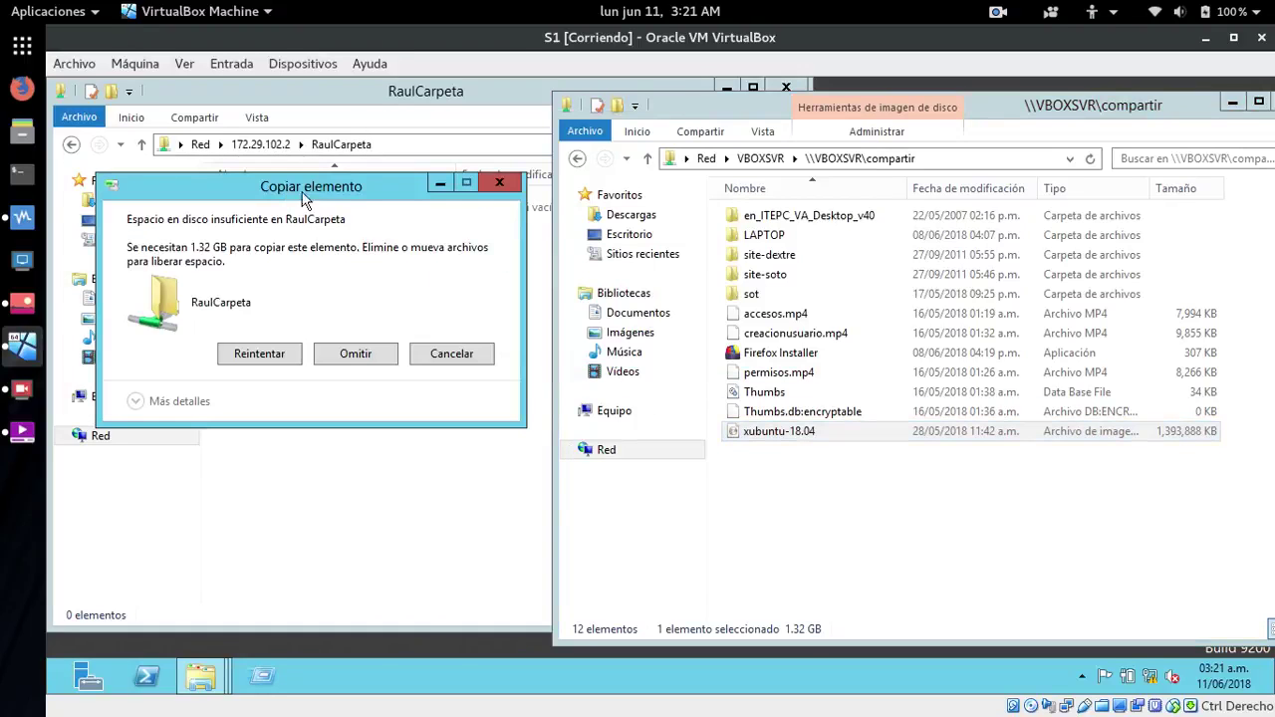
pyautogui.click(361, 360)
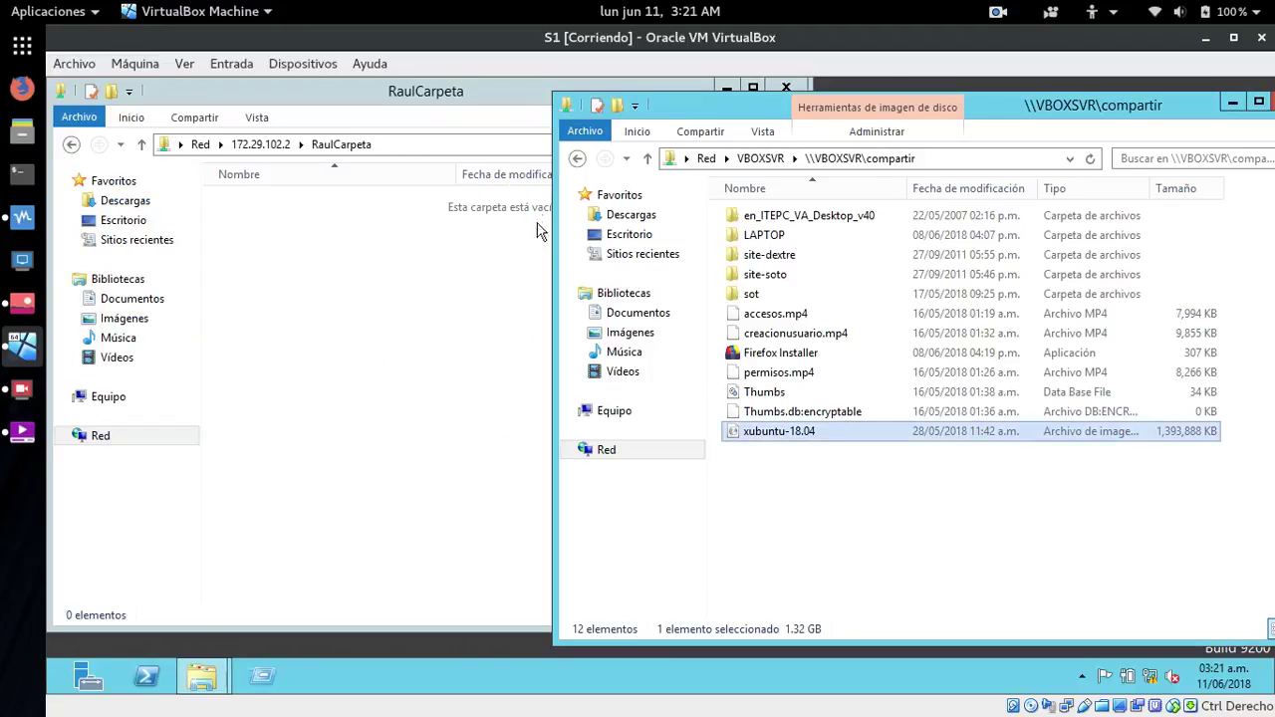
# - Reopen the RaulCarpeta share from the server's share list to confirm it is empty
pyautogui.click(442, 295)
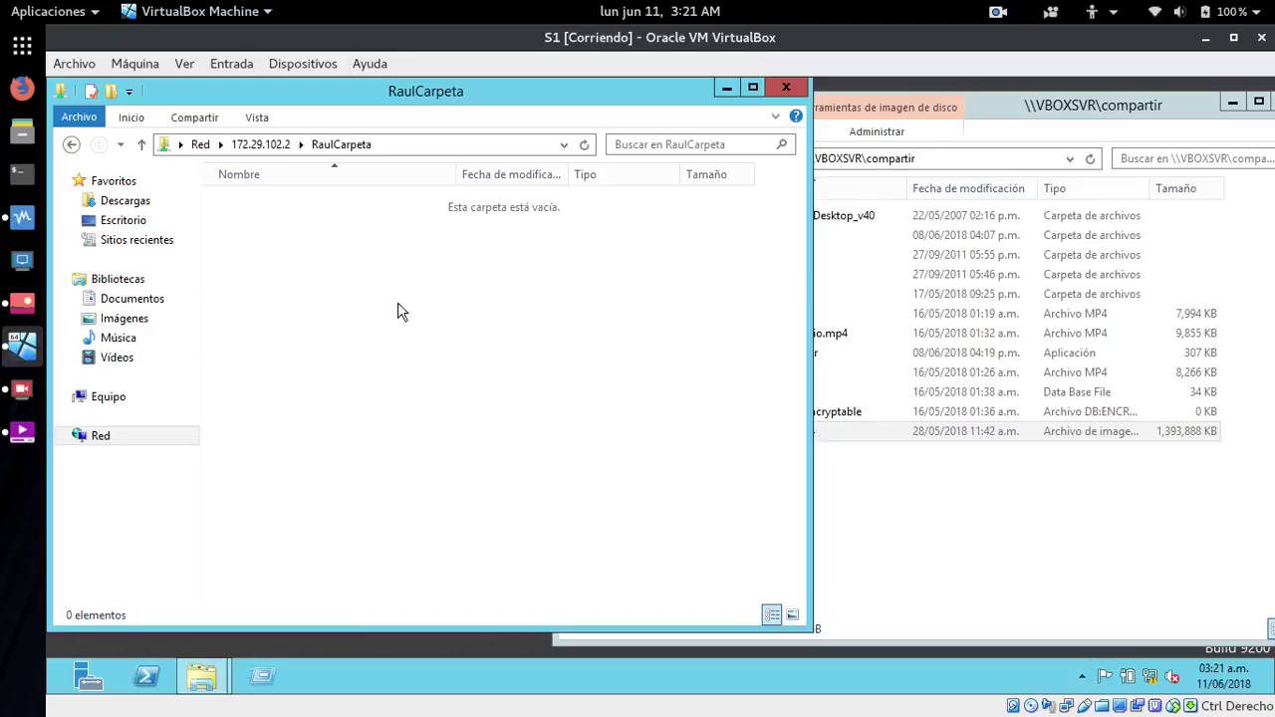
pyautogui.click(263, 145)
pyautogui.doubleClick(498, 194)
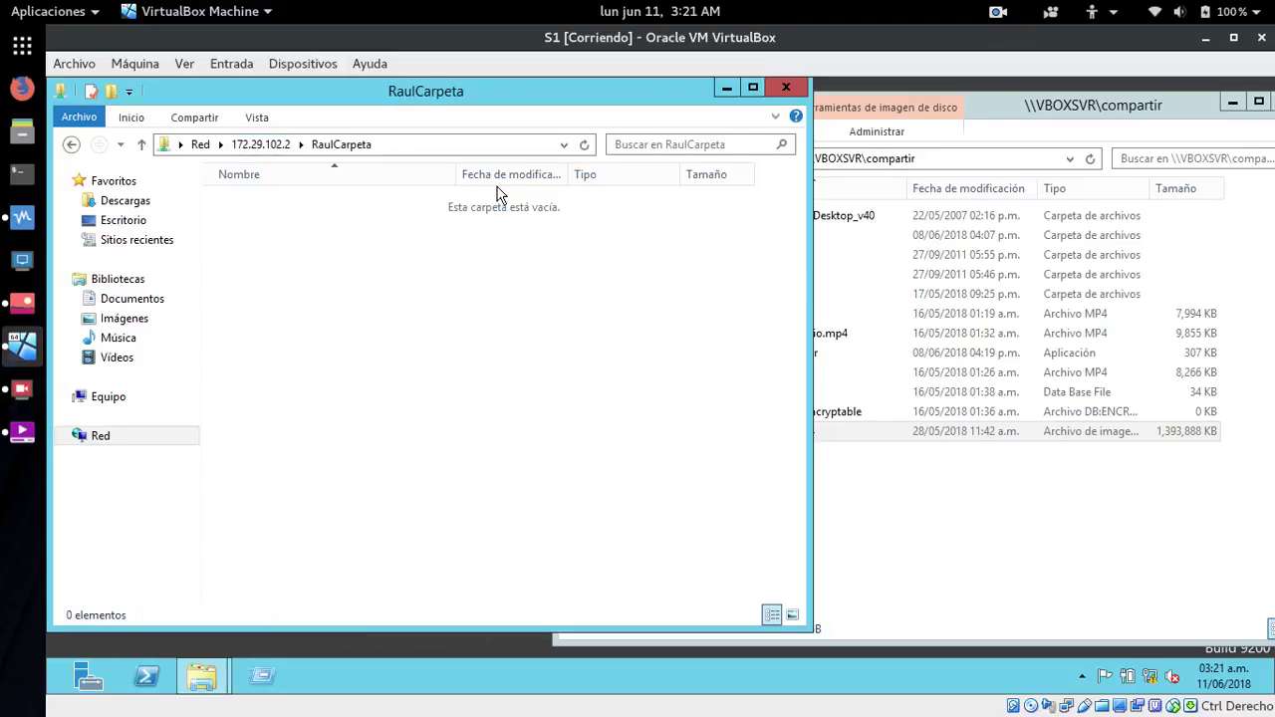
pyautogui.rightClick(434, 303)
pyautogui.click(474, 258)
# - Close the RaulCarpeta and compartir Explorer windows
pyautogui.moveTo(198, 680)
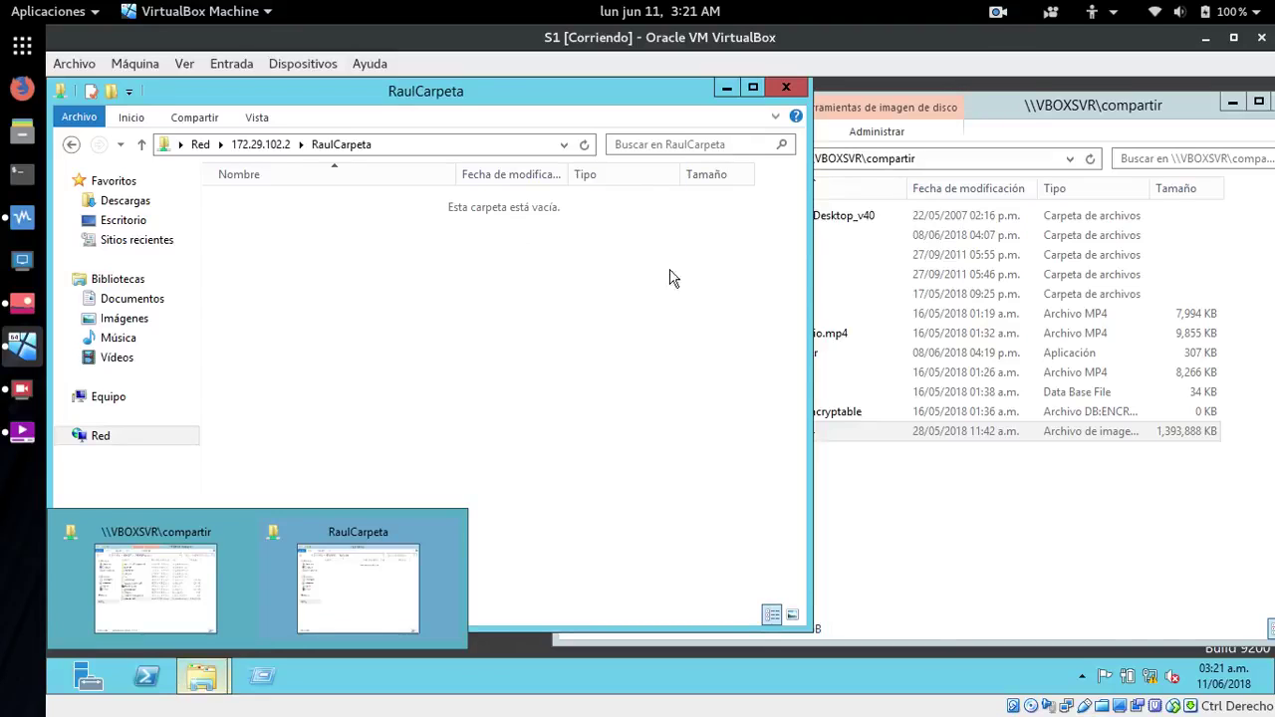
pyautogui.click(785, 92)
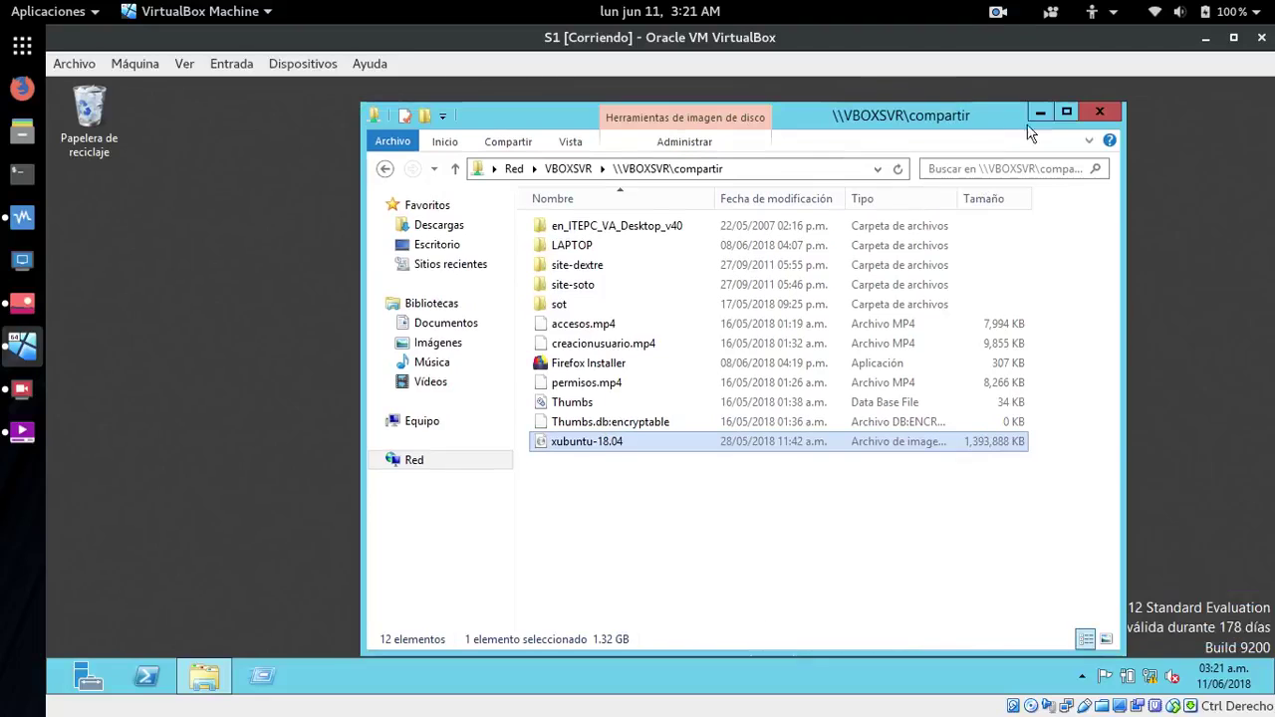
pyautogui.click(1099, 111)
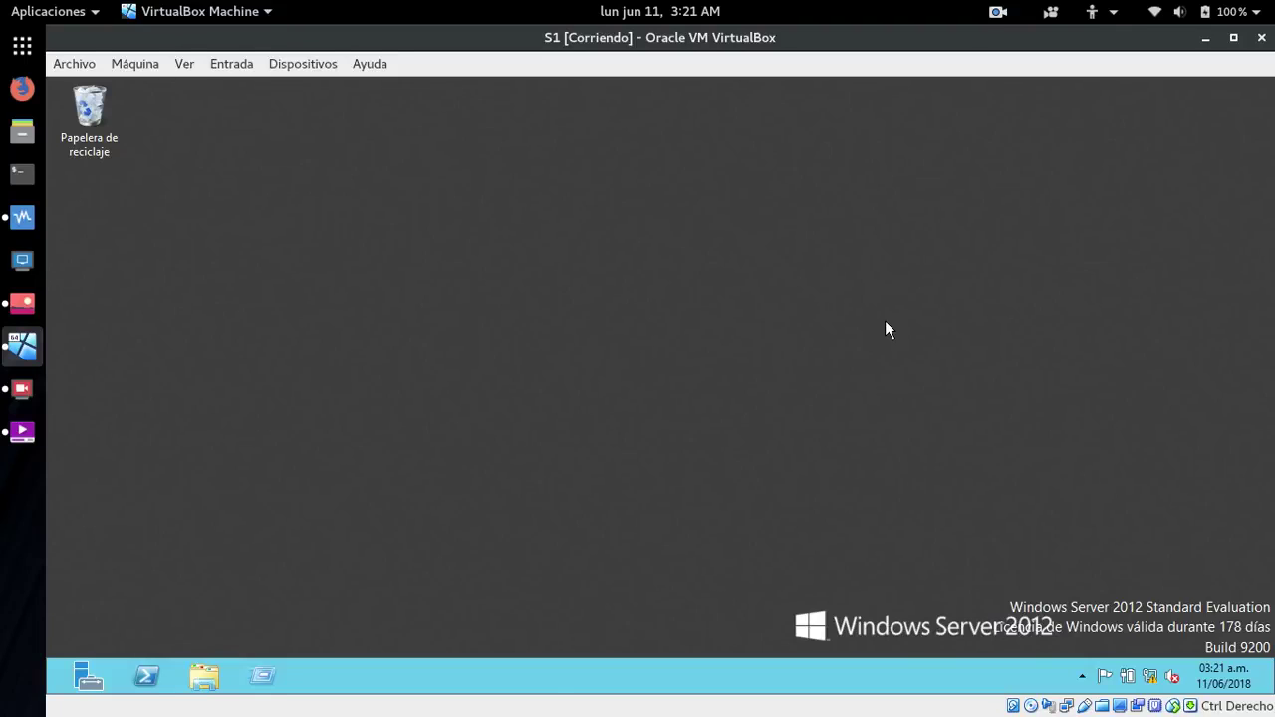
# - Sign out of the current user with Cerrar sesión from Start
pyautogui.press('super')
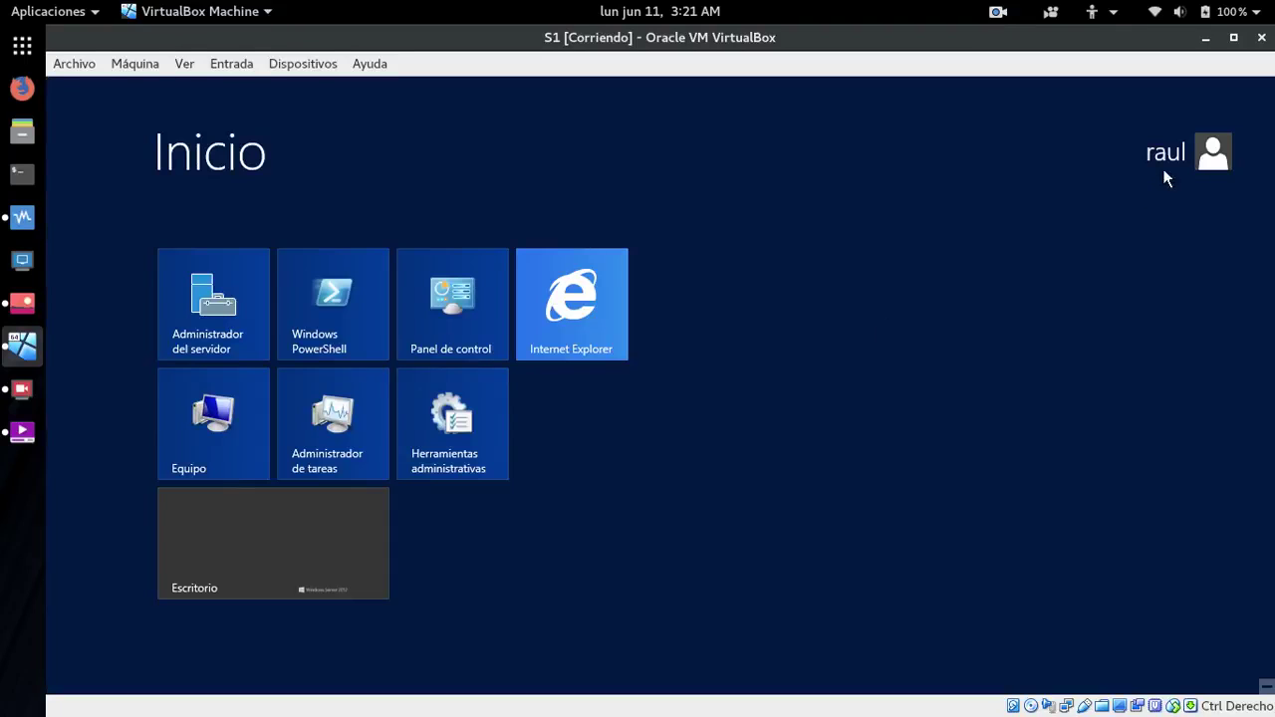
pyautogui.click(1169, 155)
pyautogui.click(1033, 244)
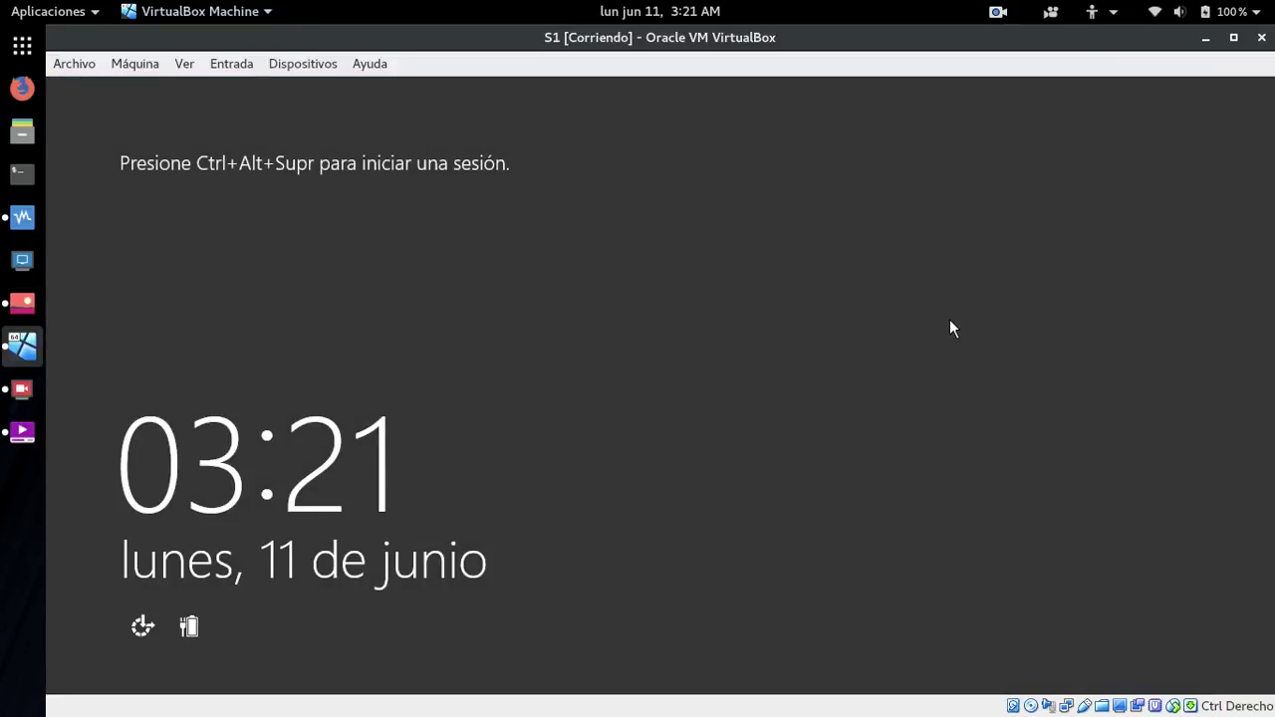
# - Sign in as Administrador via Otro usuario, re-entering the password after failed attempts
pyautogui.hotkey('ctrl', 'alt', 'Delete')
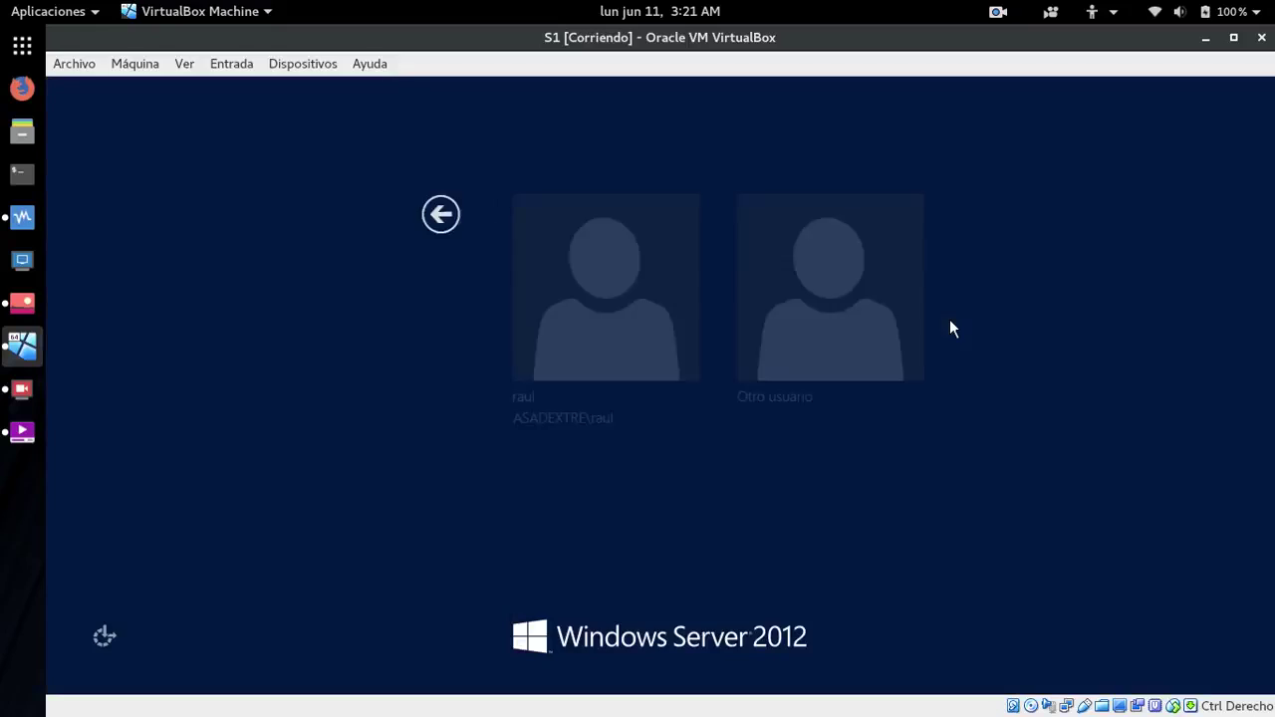
pyautogui.click(726, 339)
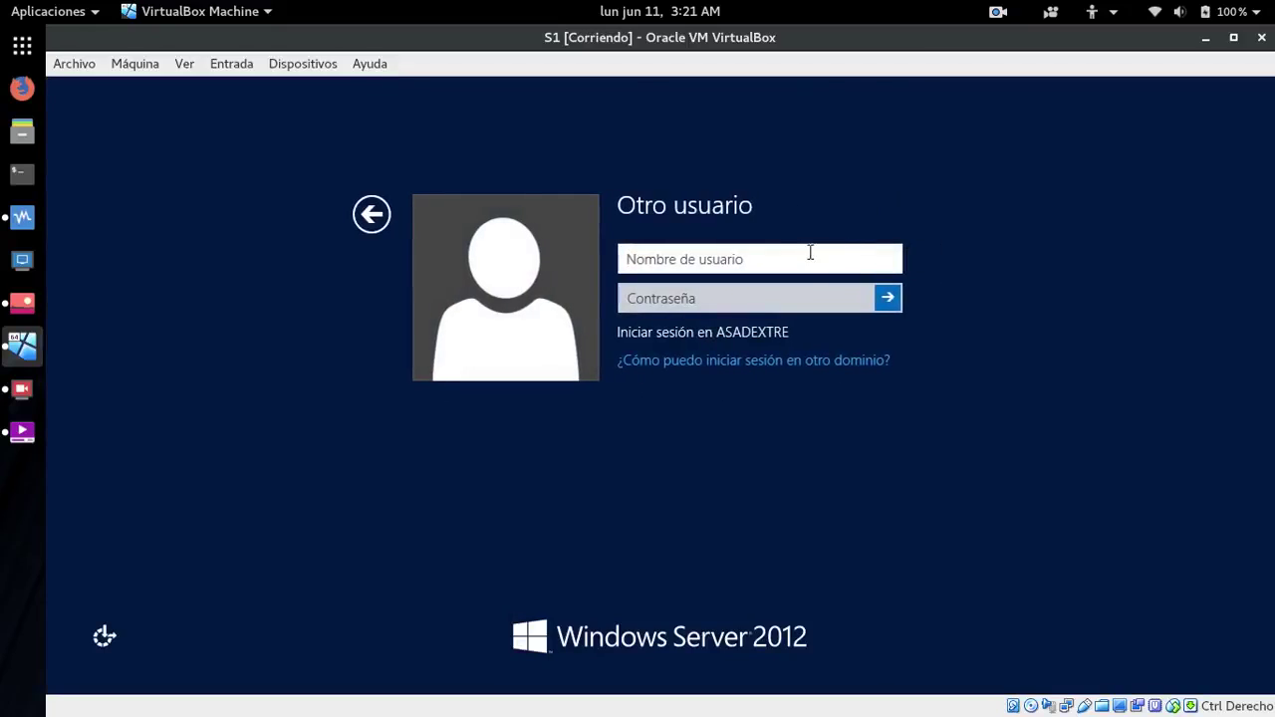
pyautogui.write('A')
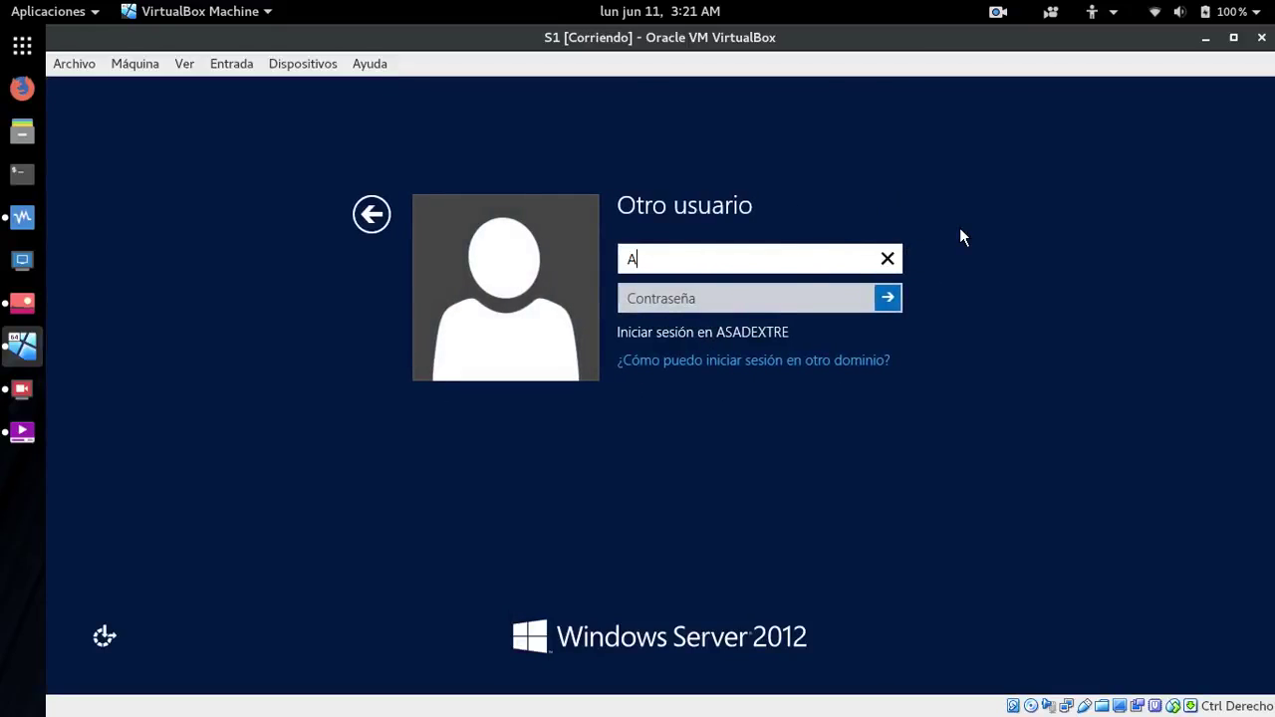
pyautogui.write('dministrador')
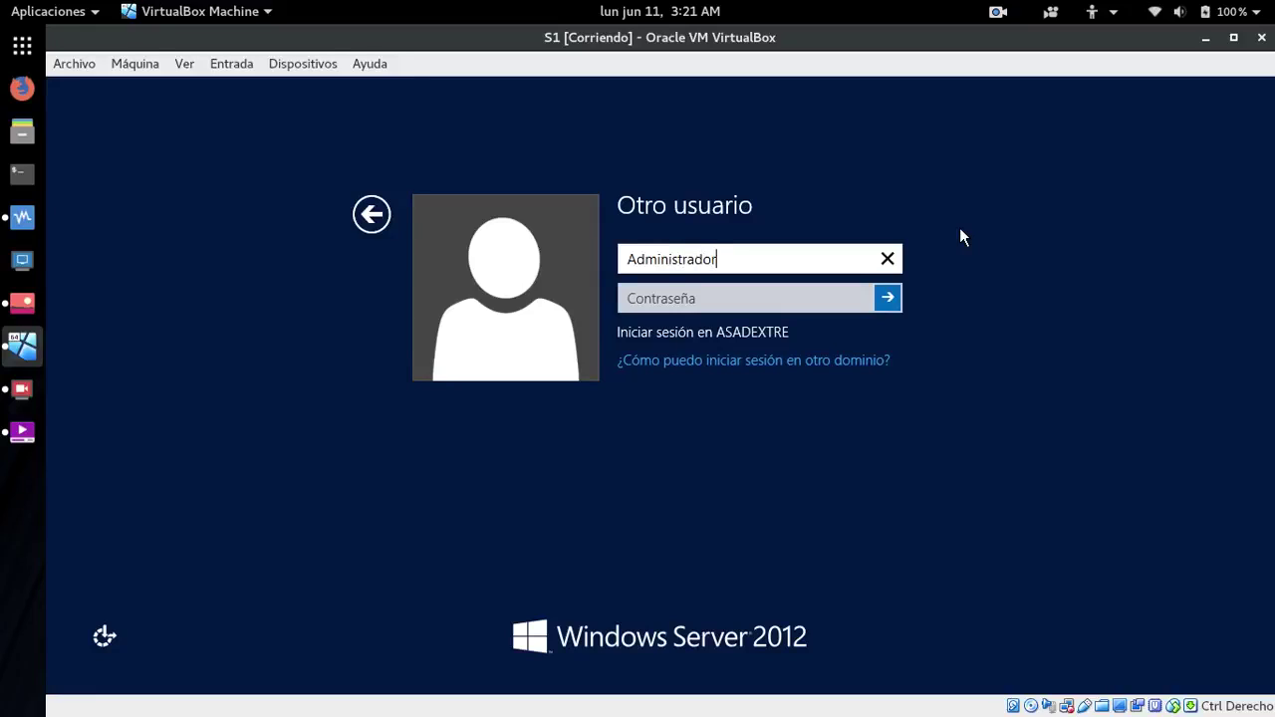
pyautogui.press('Tab')
pyautogui.write('P')
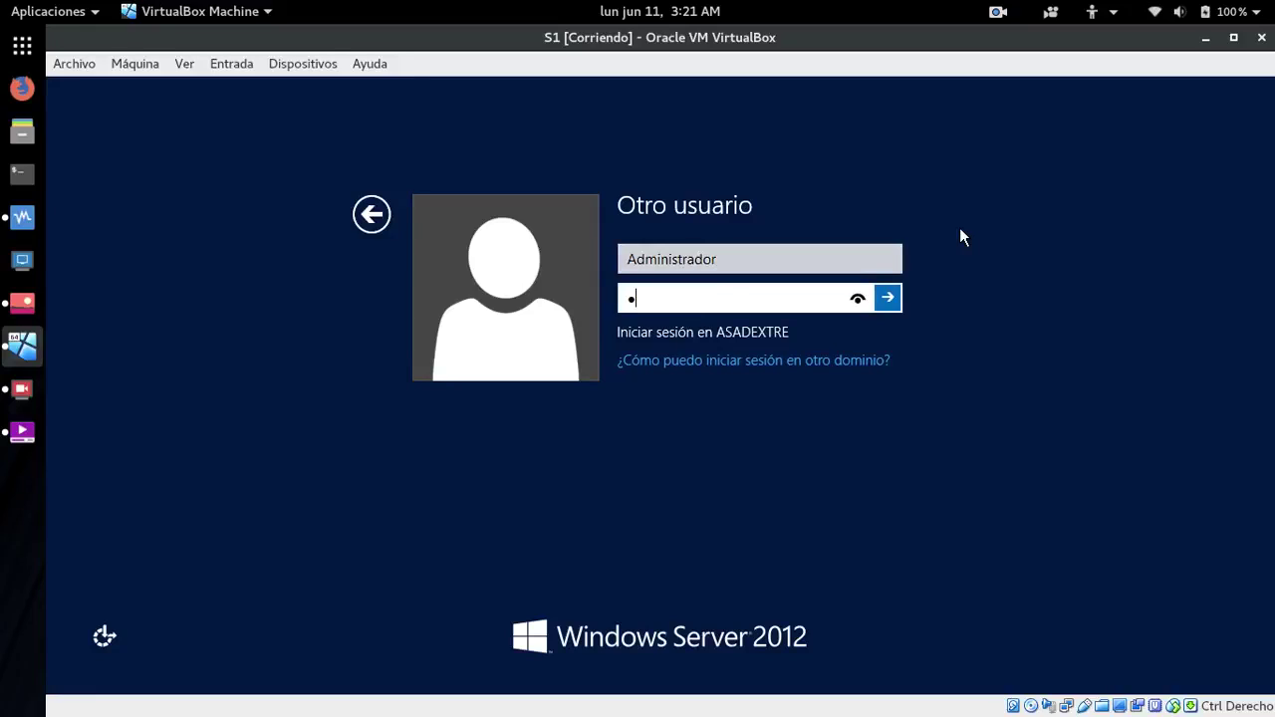
pyautogui.write('a$$w0rd1')
pyautogui.press('Return')
pyautogui.press('Return')
pyautogui.write('Pa$$w0rd1')
pyautogui.press('Return')
pyautogui.press('Return')
pyautogui.write('Pa$$w0r')
pyautogui.press('Return')
pyautogui.press('Return')
pyautogui.write('•••••••••')
pyautogui.press('Return')
pyautogui.press('Return')
pyautogui.write('•••••••••')
pyautogui.press('Return')
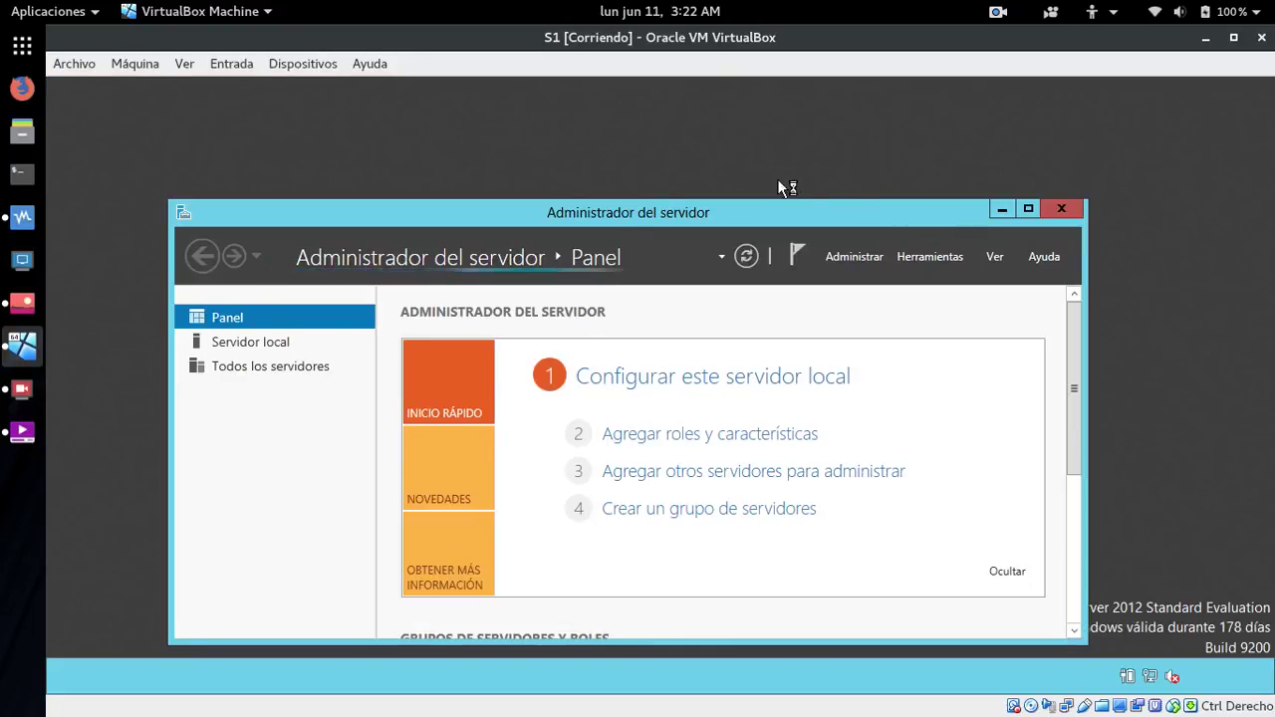
pyautogui.moveTo(625, 205); pyautogui.dragTo(624, 133)
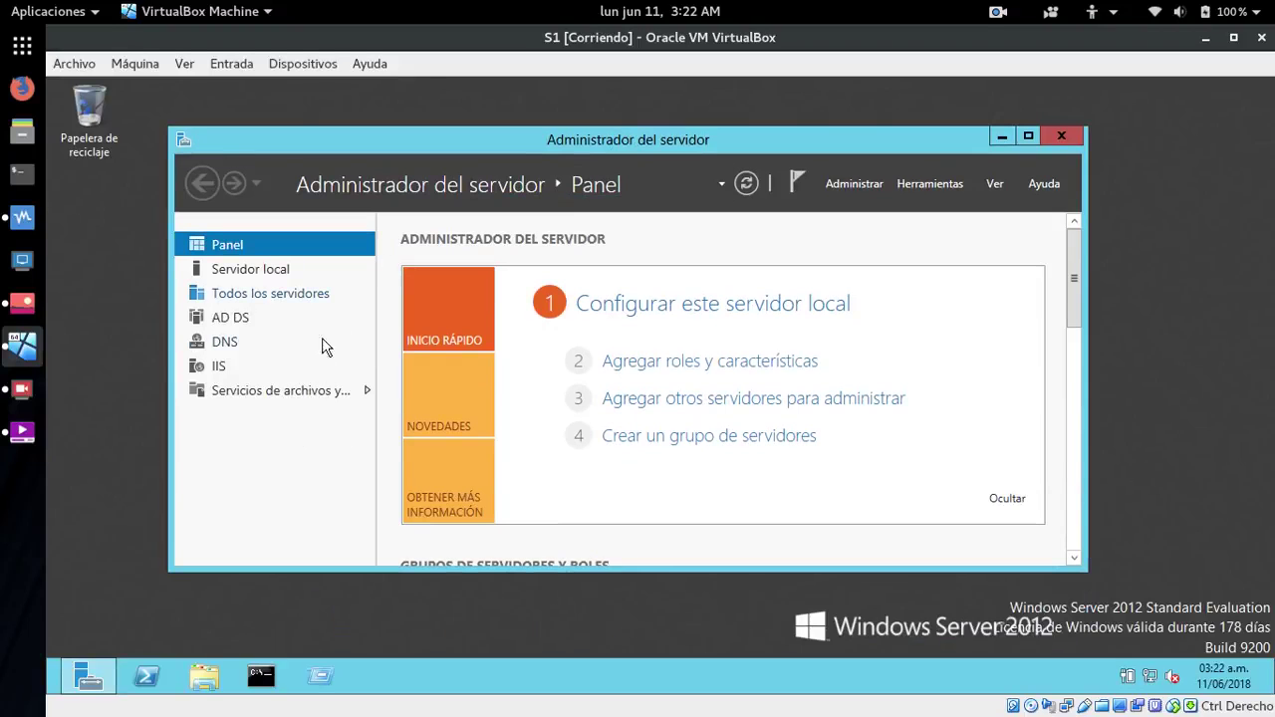
pyautogui.click(283, 393)
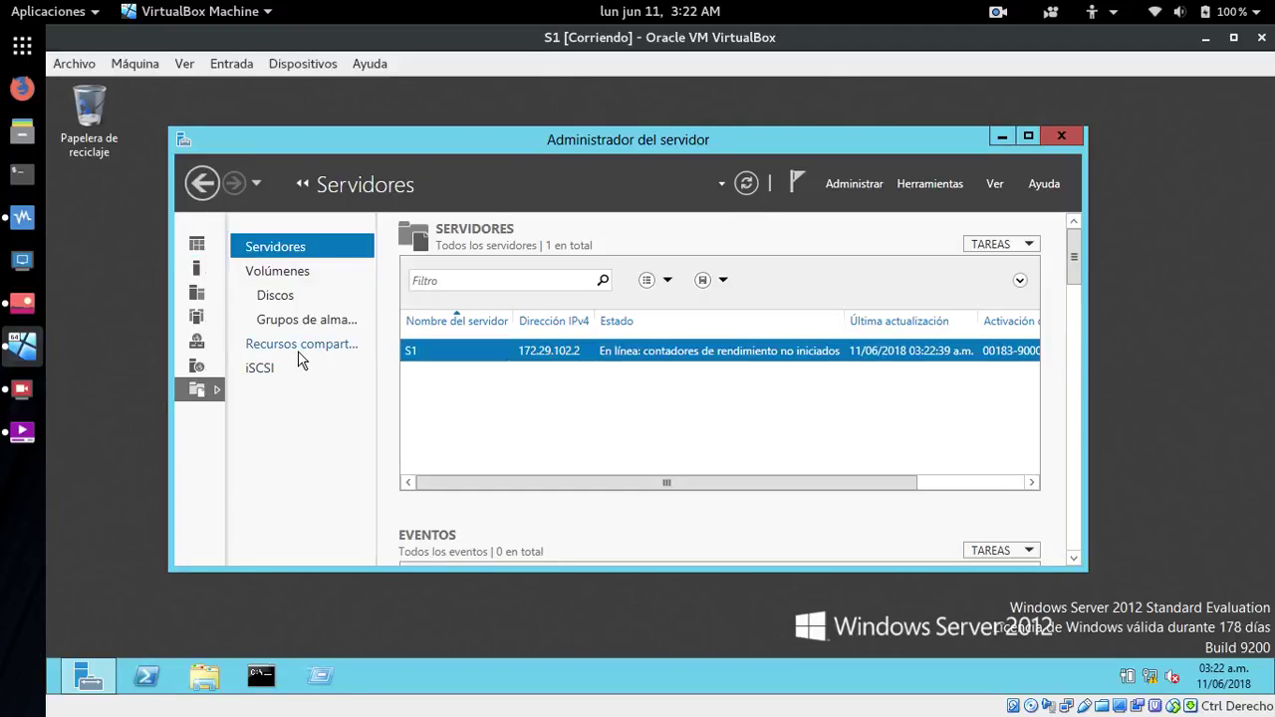
pyautogui.click(300, 348)
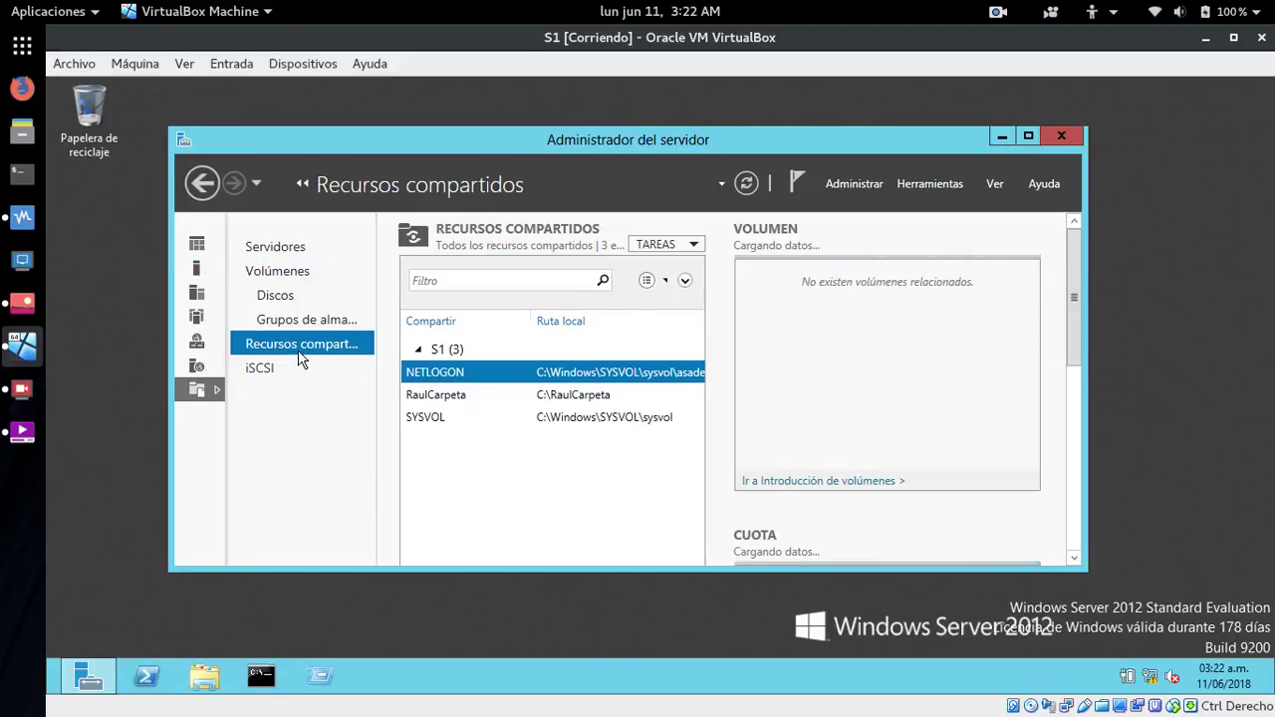
pyautogui.click(423, 397)
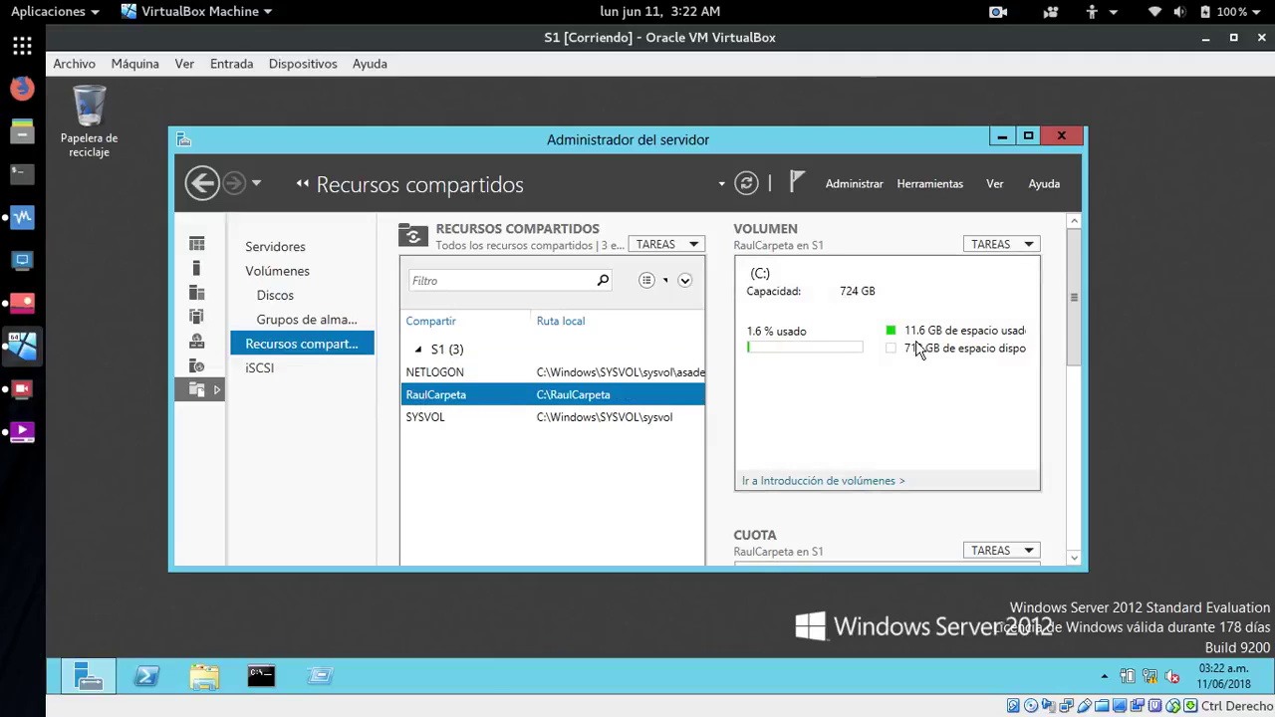
pyautogui.moveTo(681, 149); pyautogui.dragTo(625, 111)
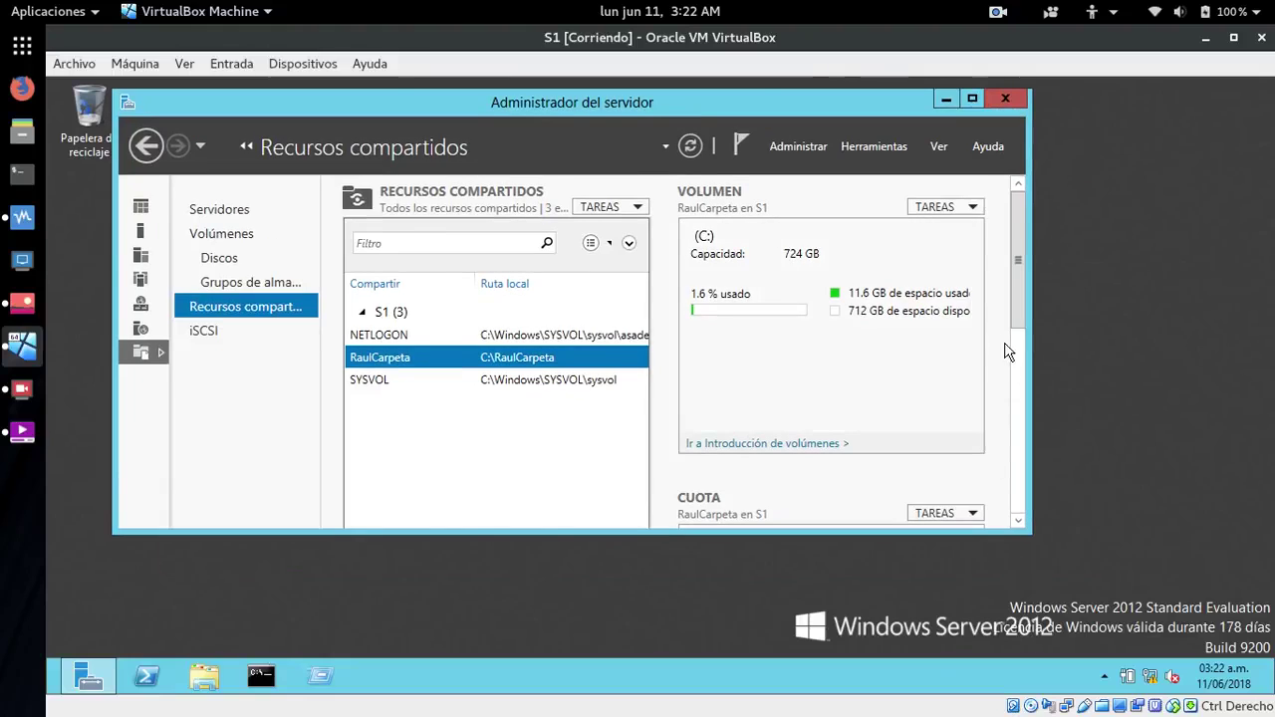
pyautogui.scroll(-5, 1011, 439)
pyautogui.scroll(-2, 1010, 443)
pyautogui.scroll(2, 1010, 438)
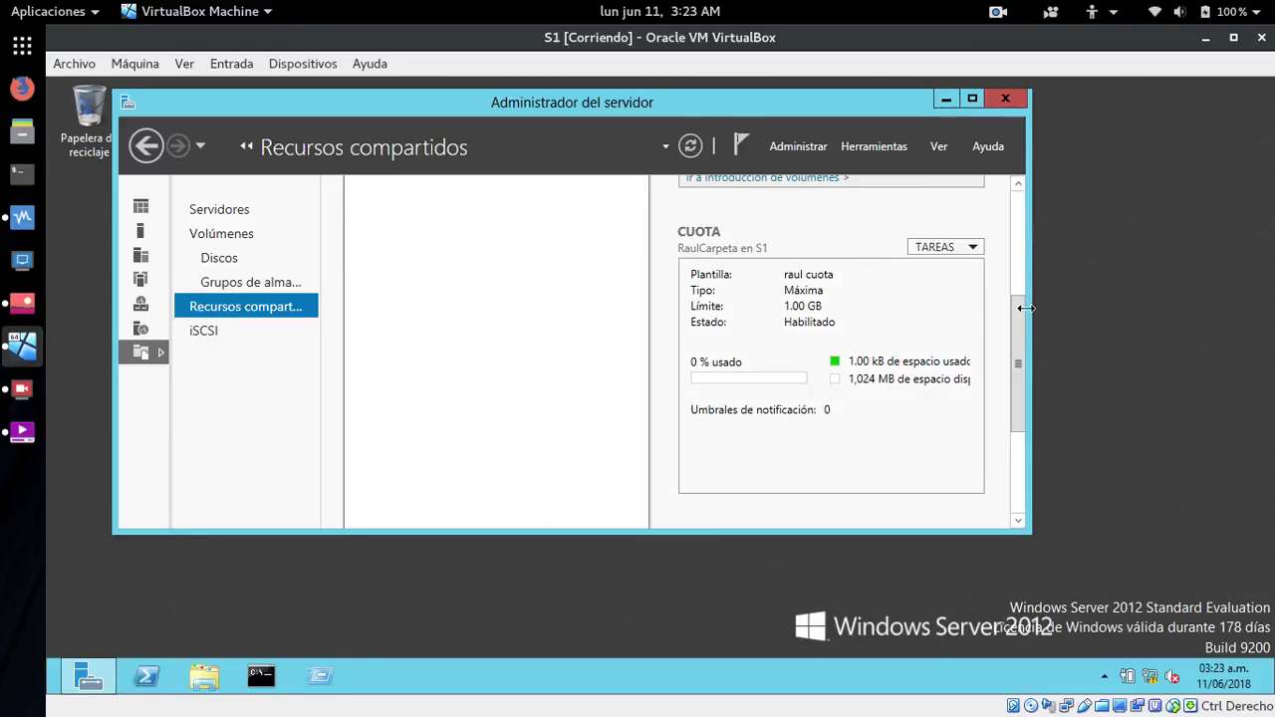
pyautogui.moveTo(1017, 299); pyautogui.dragTo(1017, 199)
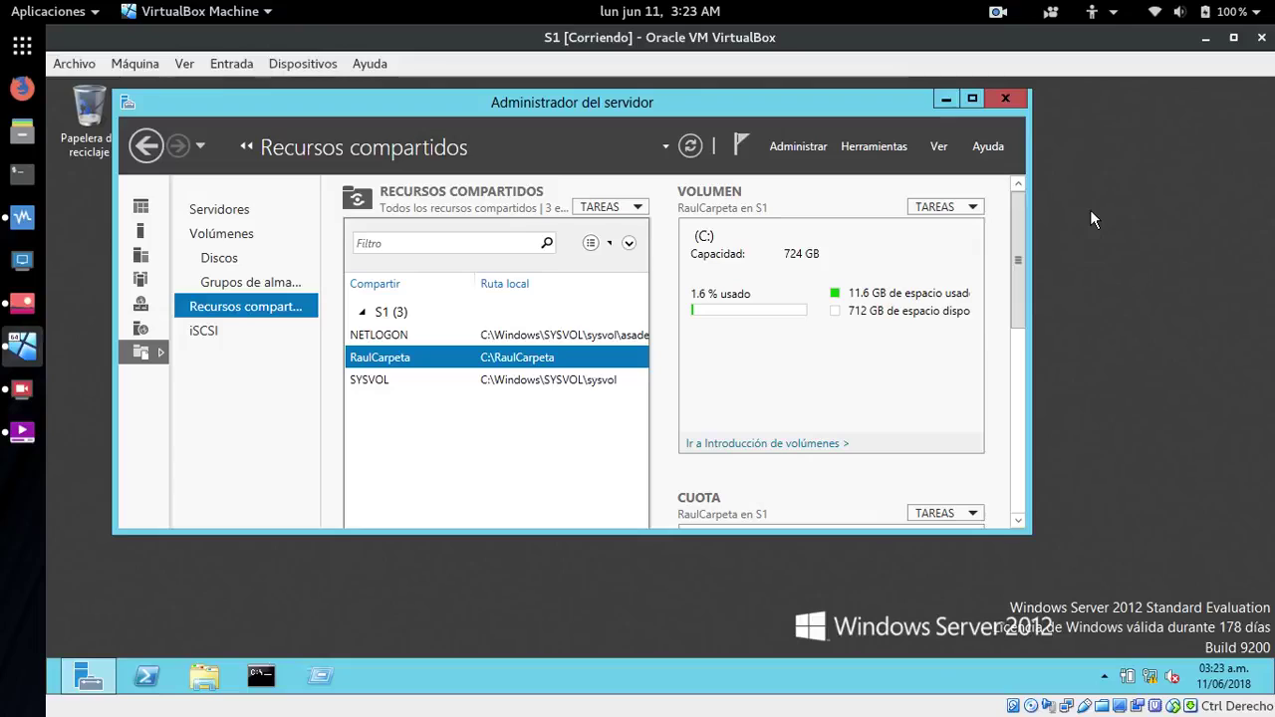
pyautogui.click(145, 358)
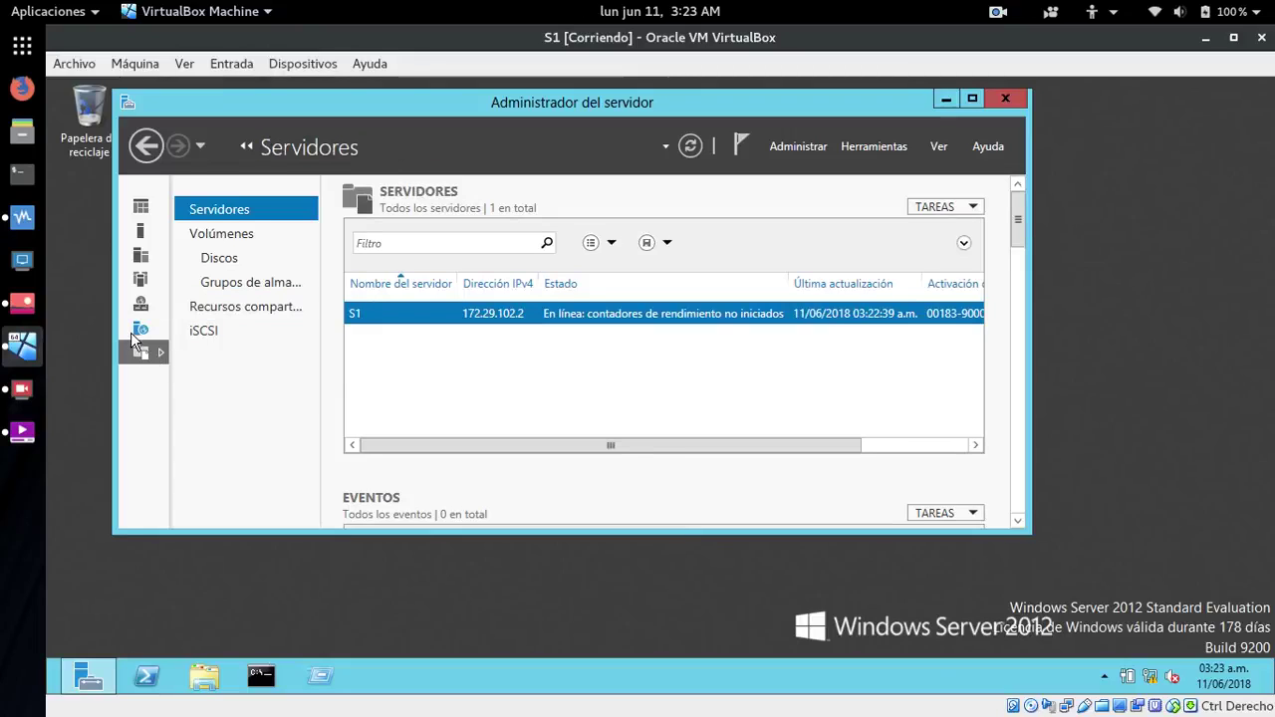
pyautogui.click(138, 332)
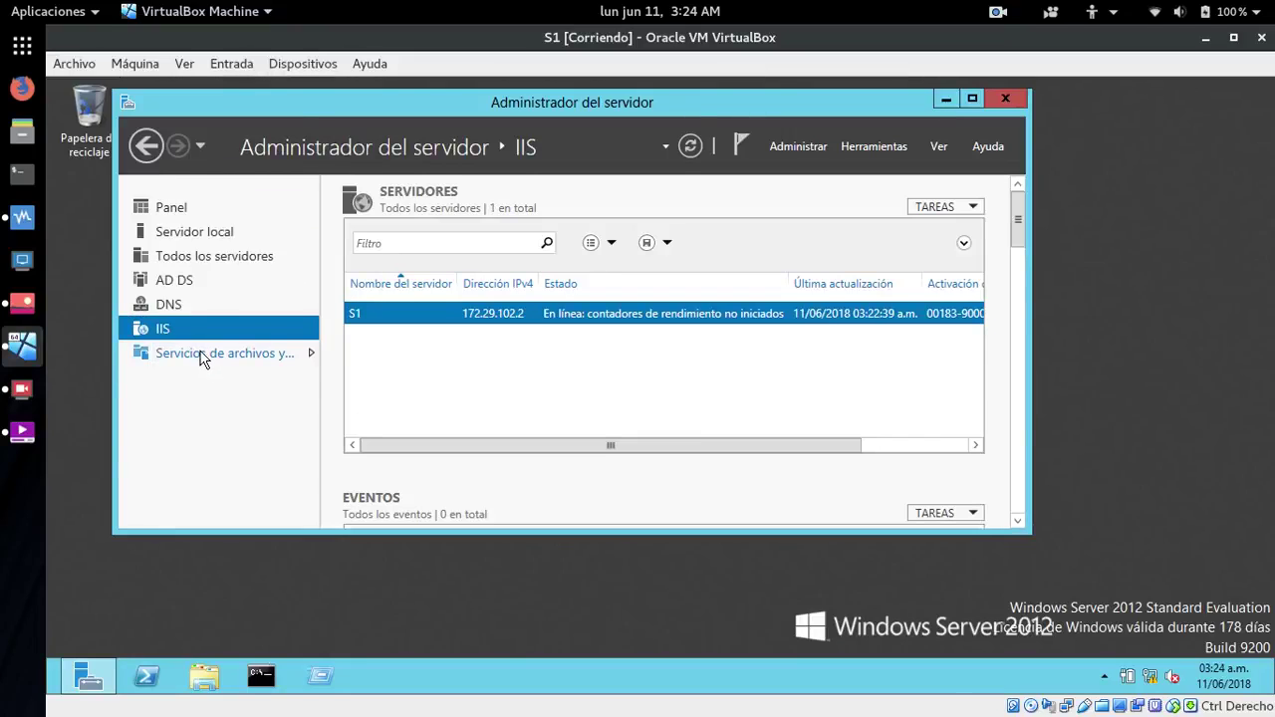
pyautogui.click(184, 207)
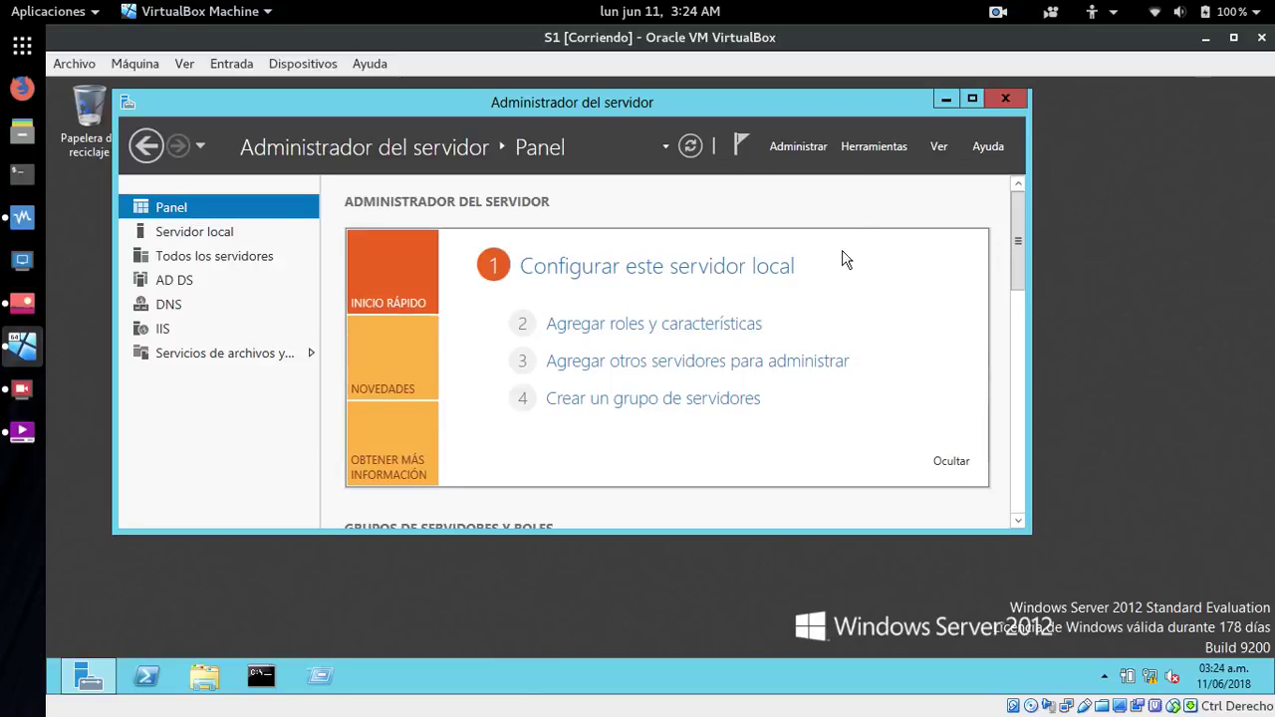
# - Launch File Server Resource Manager and select the C:\RaulCarpeta 1.00 GB quota under Cuotas
pyautogui.click(897, 147)
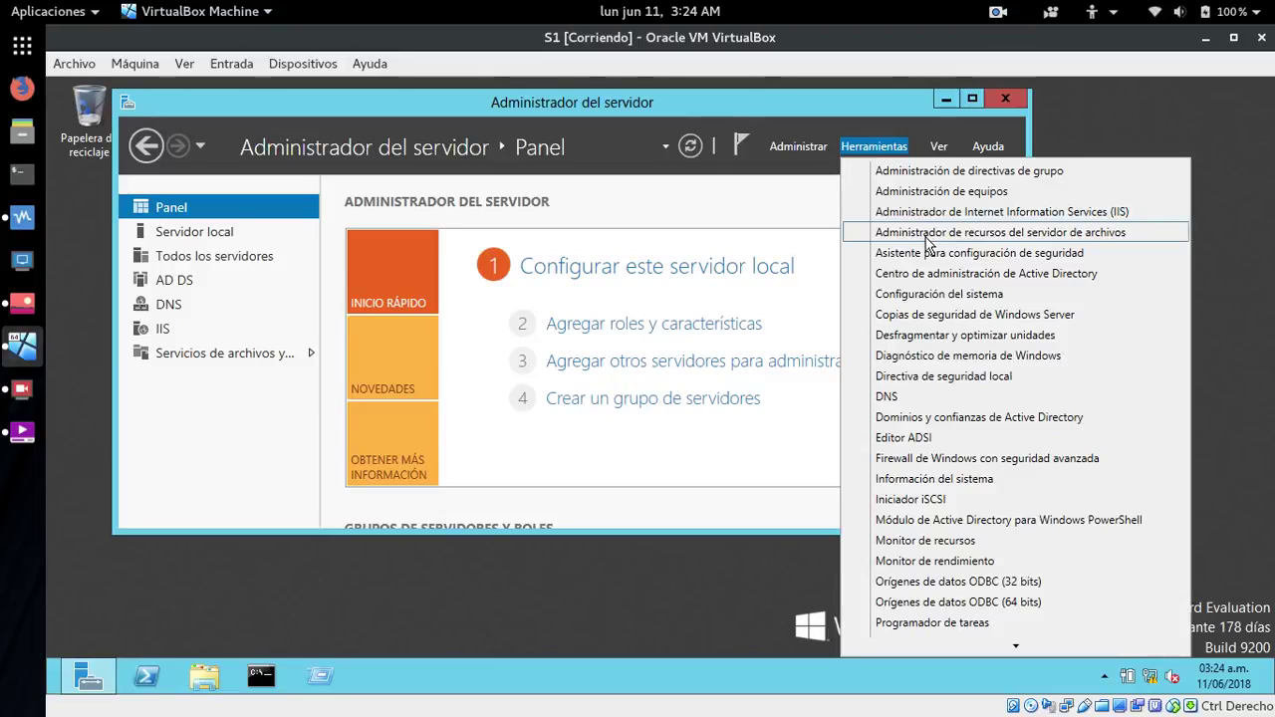
pyautogui.click(954, 236)
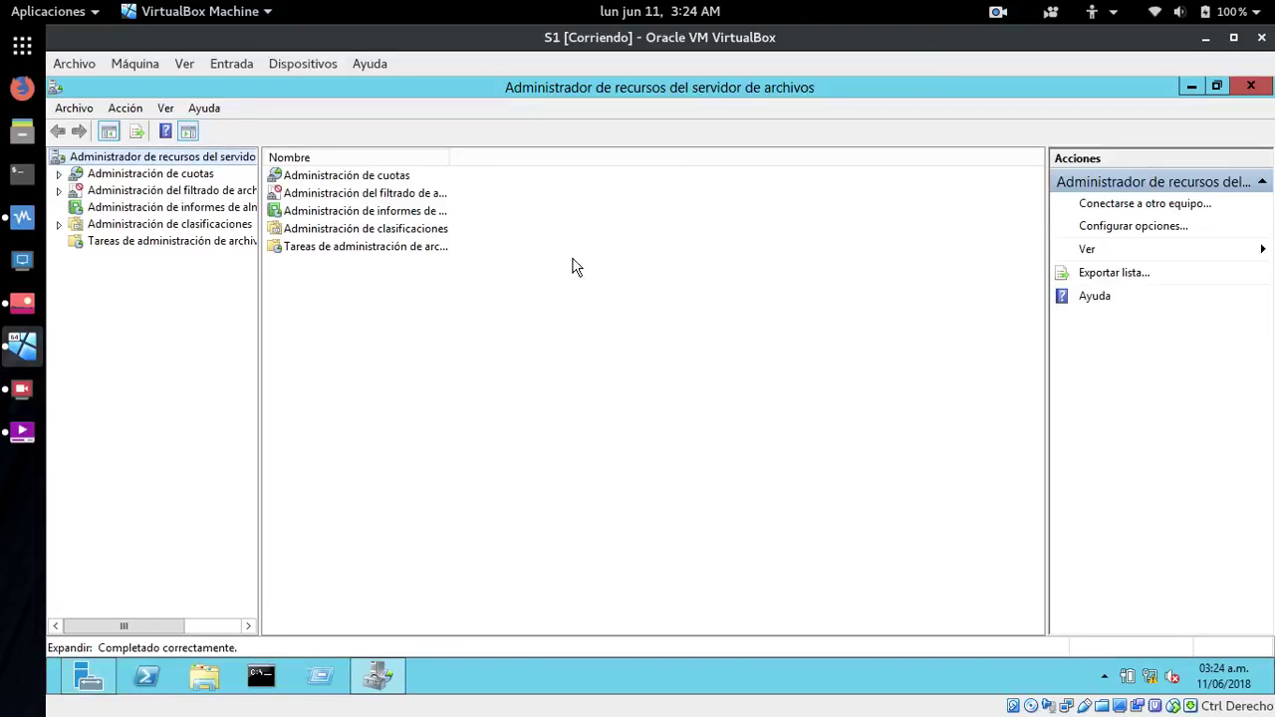
pyautogui.click(135, 176)
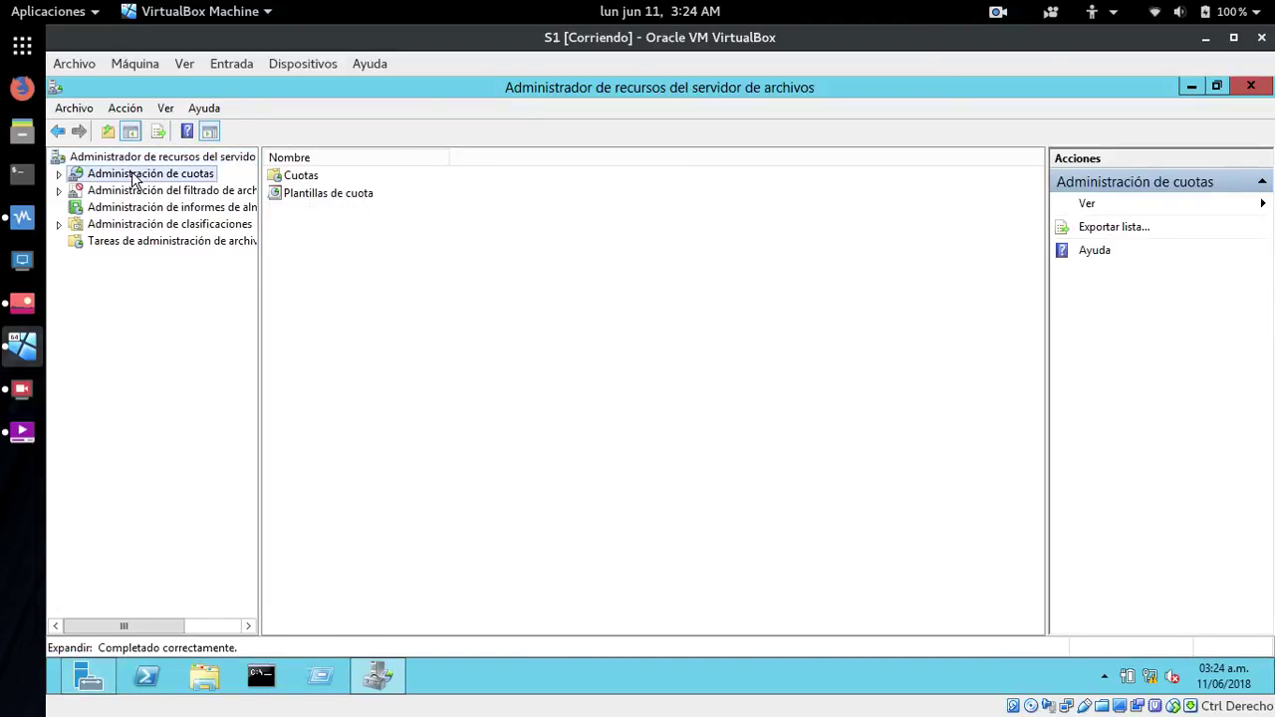
pyautogui.click(286, 177)
pyautogui.doubleClick(286, 177)
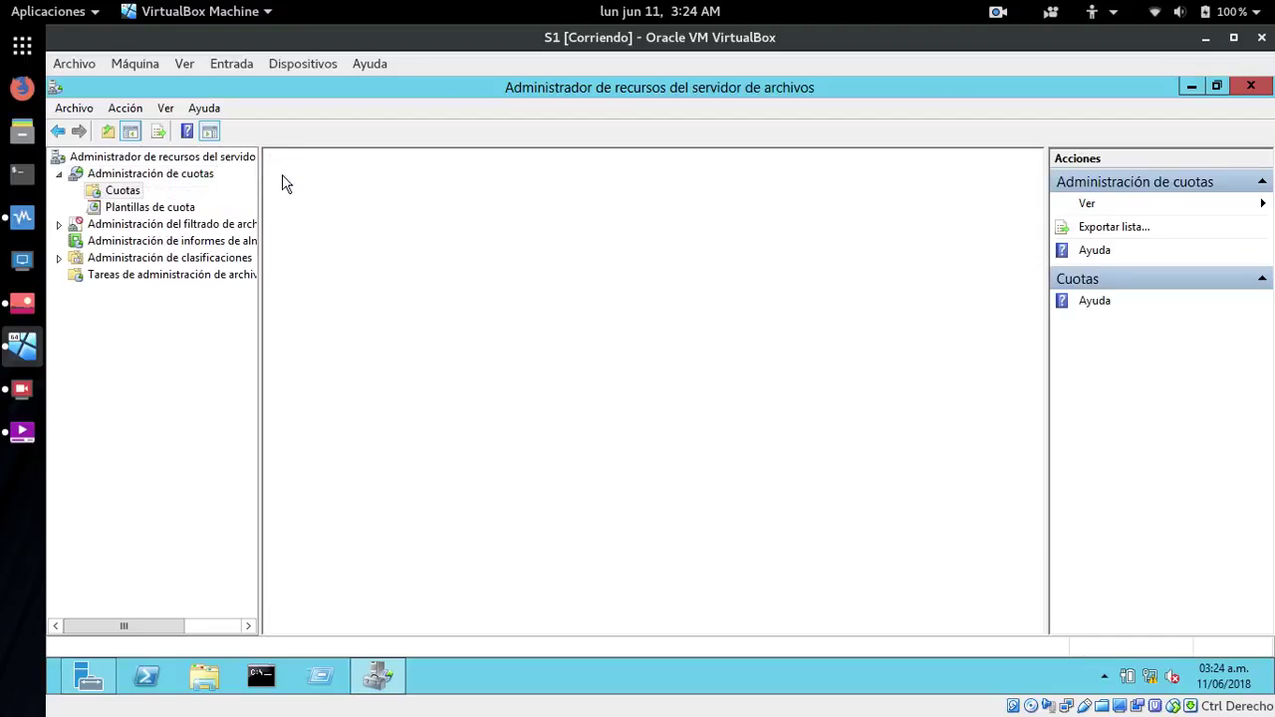
pyautogui.click(346, 239)
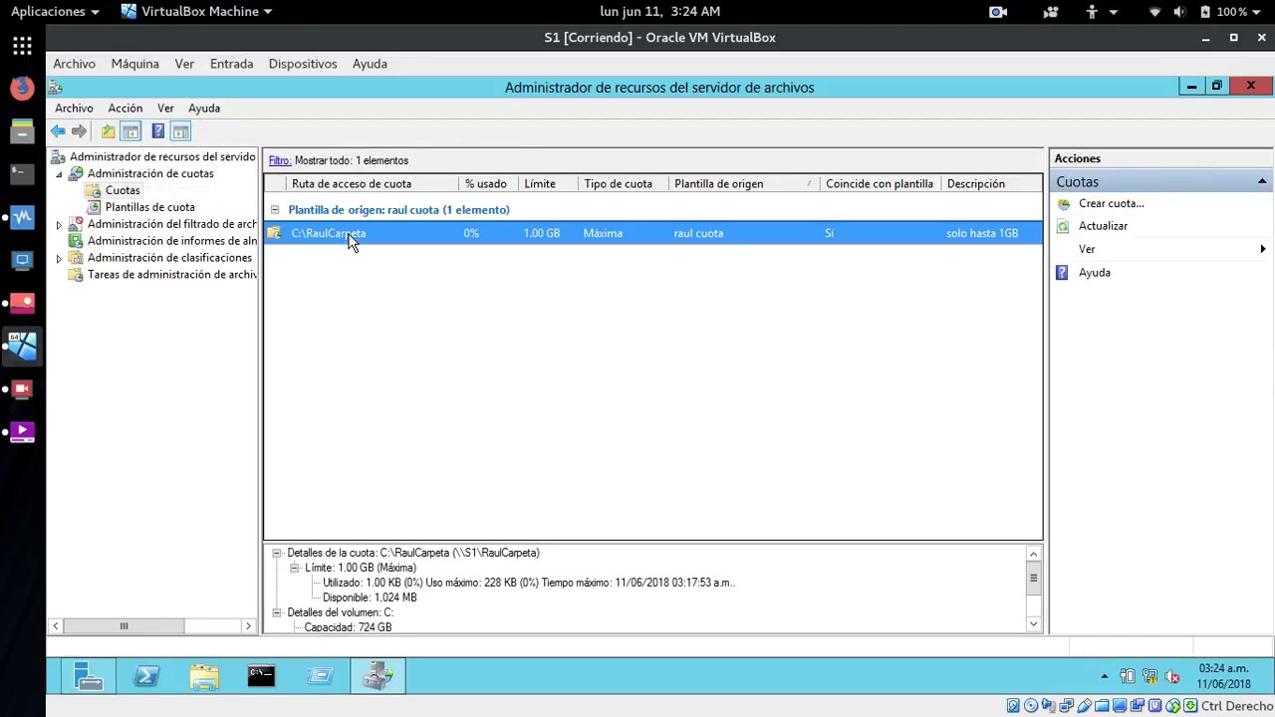
pyautogui.moveTo(664, 541); pyautogui.dragTo(664, 419)
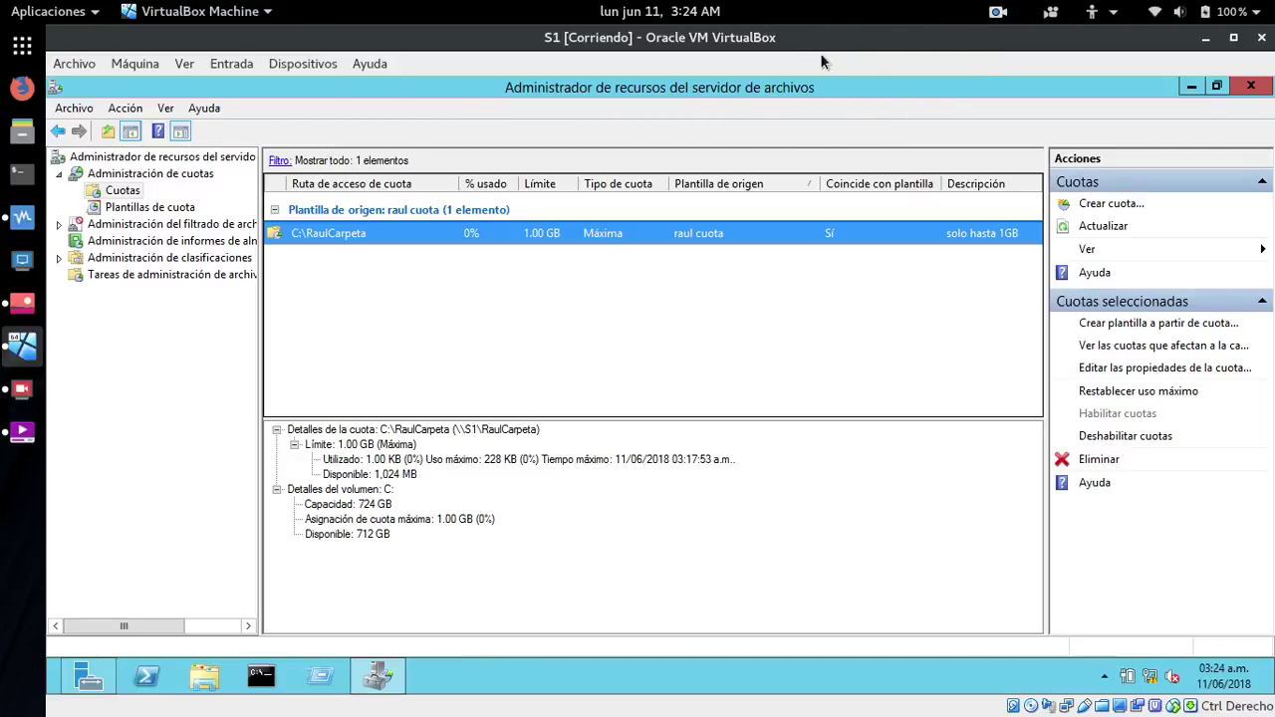
pyautogui.click(996, 14)
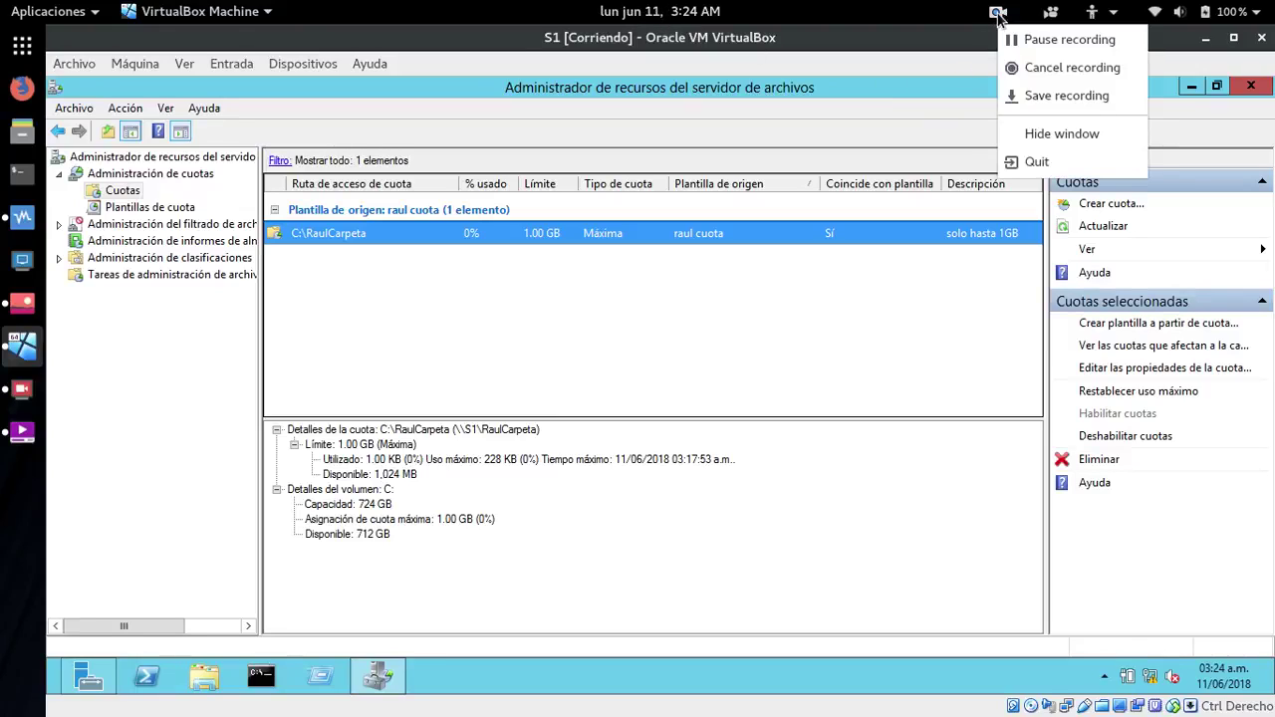